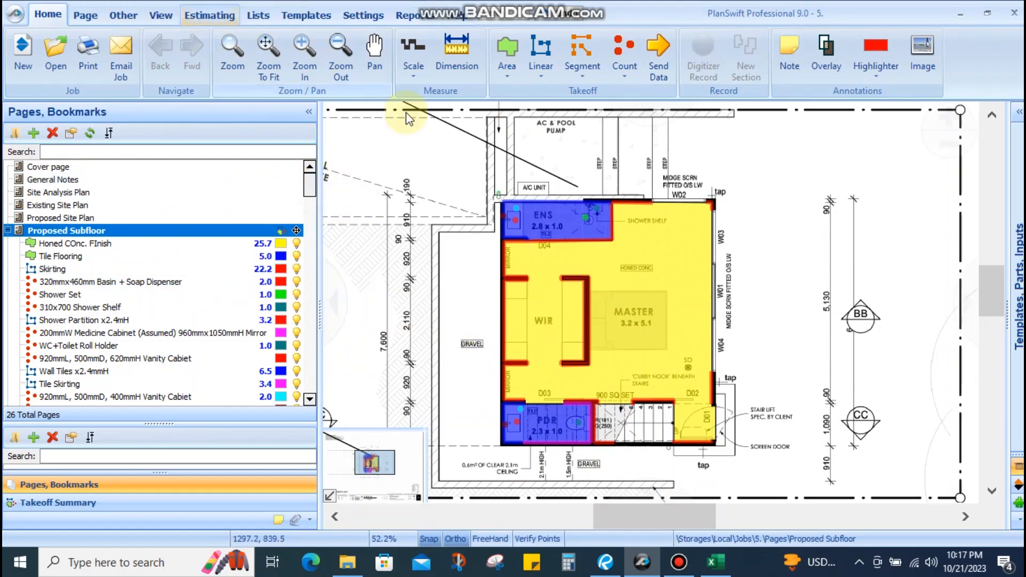
# Recentre the PlanSwift Proposed Subfloor plan and bring up the GC SAMPLE FILE workbook in Excel
pyautogui.moveTo(428, 286); pyautogui.dragTo(443, 269)
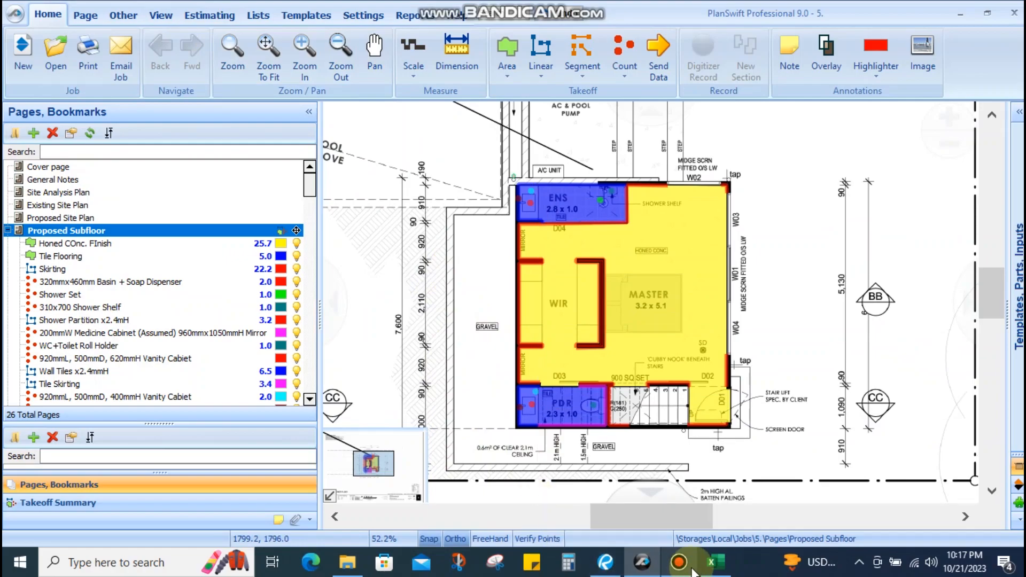
pyautogui.click(716, 562)
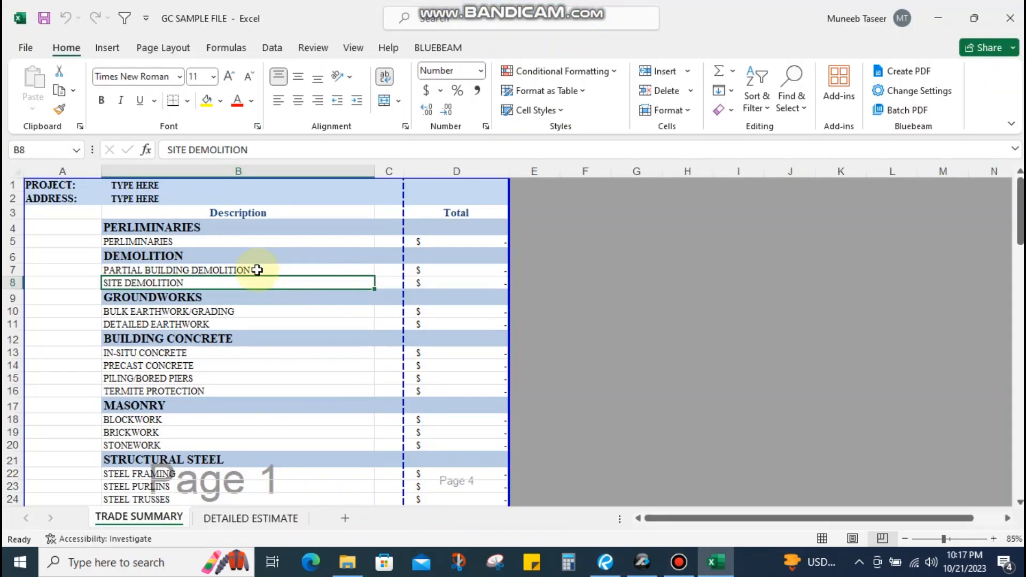
pyautogui.click(283, 245)
pyautogui.scroll(-5, 311, 323)
pyautogui.scroll(5, 313, 325)
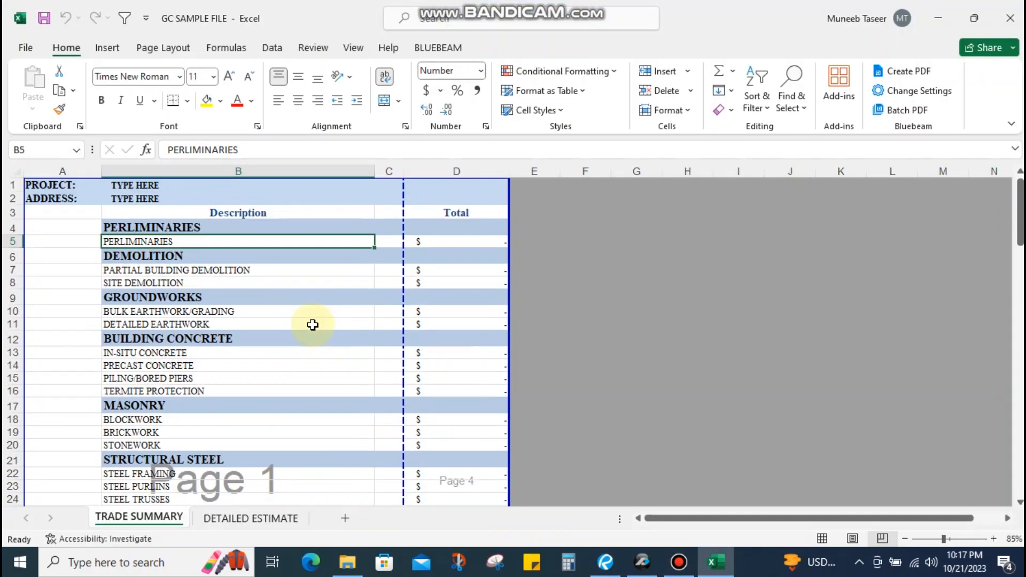
pyautogui.scroll(-20, 313, 334)
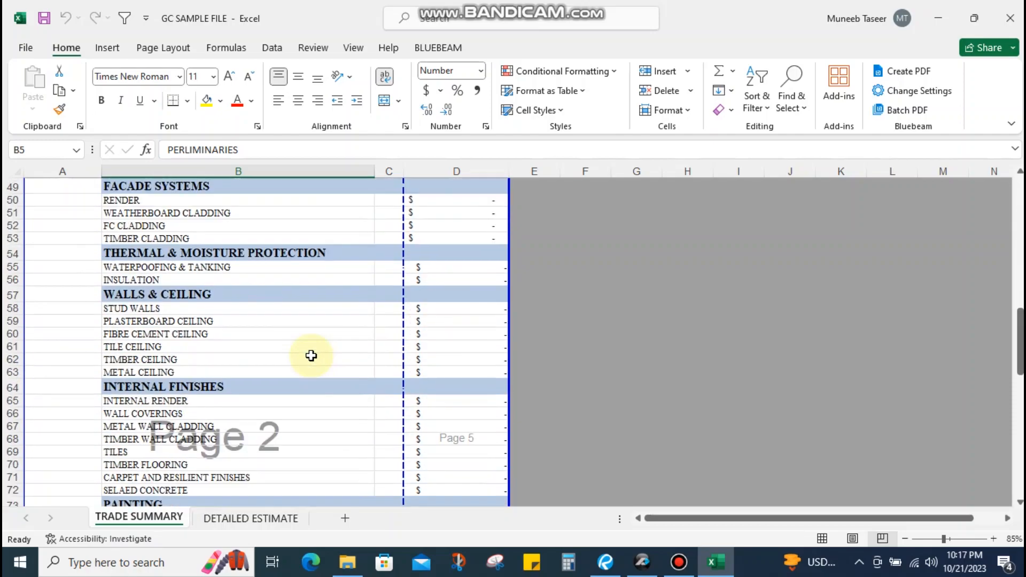
pyautogui.scroll(-9, 311, 355)
pyautogui.scroll(12, 311, 355)
pyautogui.scroll(19, 311, 355)
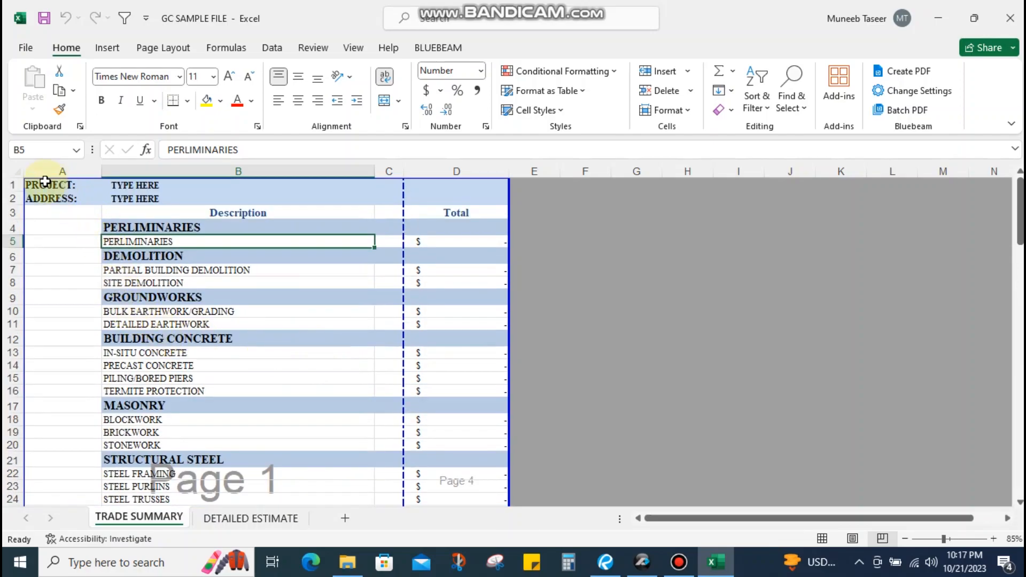
pyautogui.moveTo(33, 182); pyautogui.dragTo(310, 399)
pyautogui.click(430, 342)
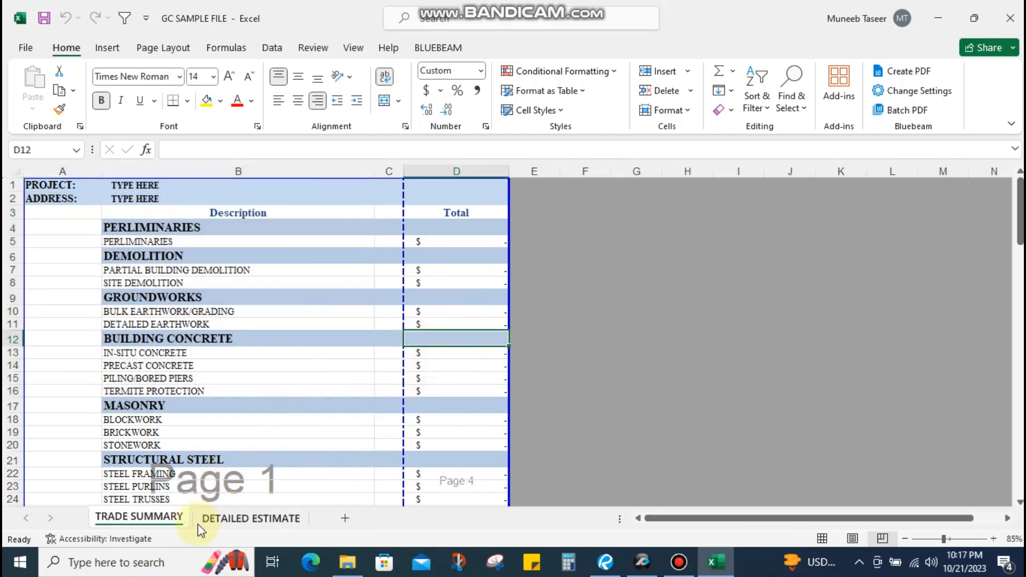
pyautogui.click(239, 520)
pyautogui.scroll(6, 367, 316)
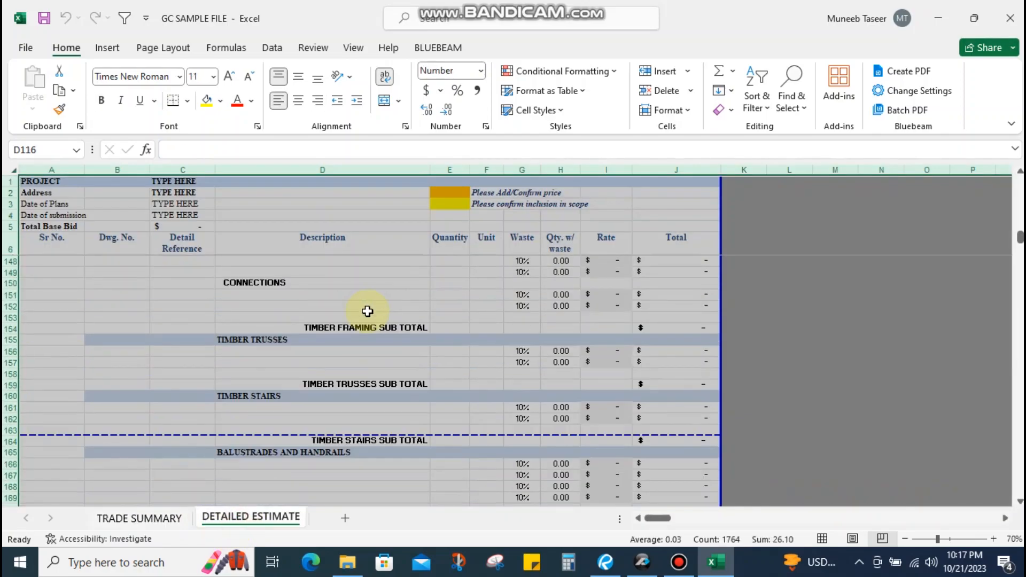
pyautogui.scroll(20, 310, 304)
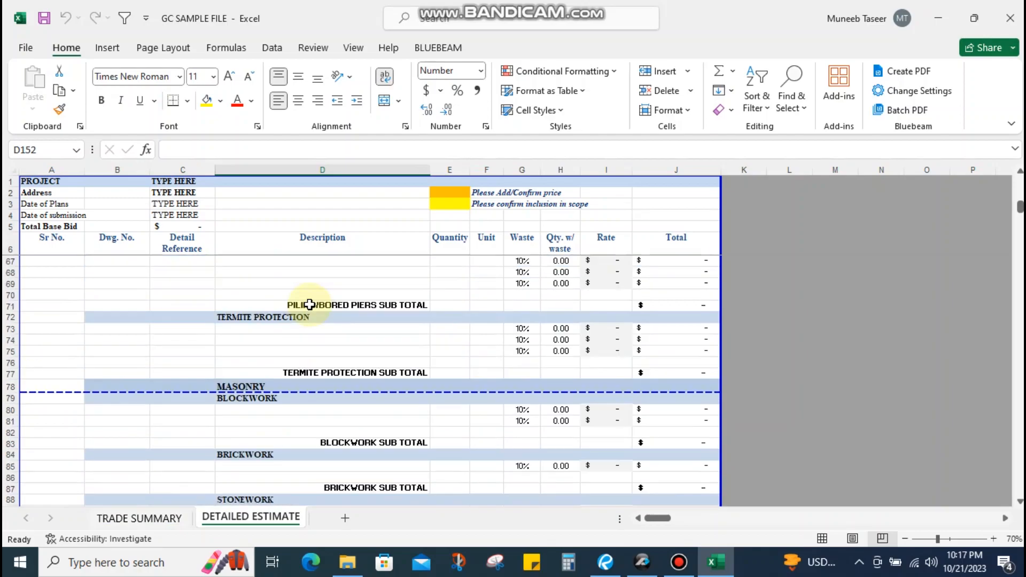
pyautogui.click(139, 518)
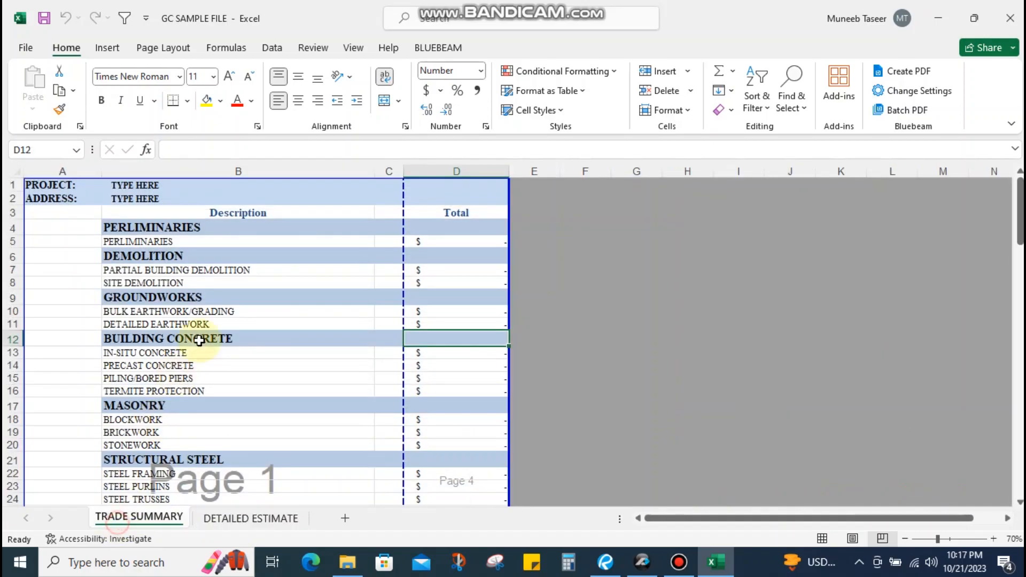
pyautogui.click(206, 273)
pyautogui.click(182, 243)
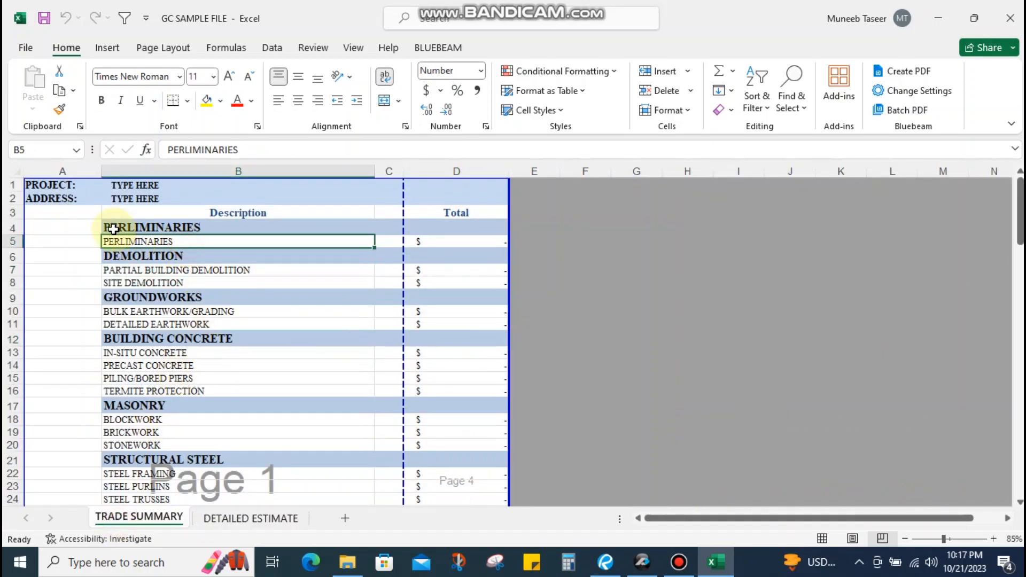
pyautogui.moveTo(107, 223); pyautogui.dragTo(204, 469)
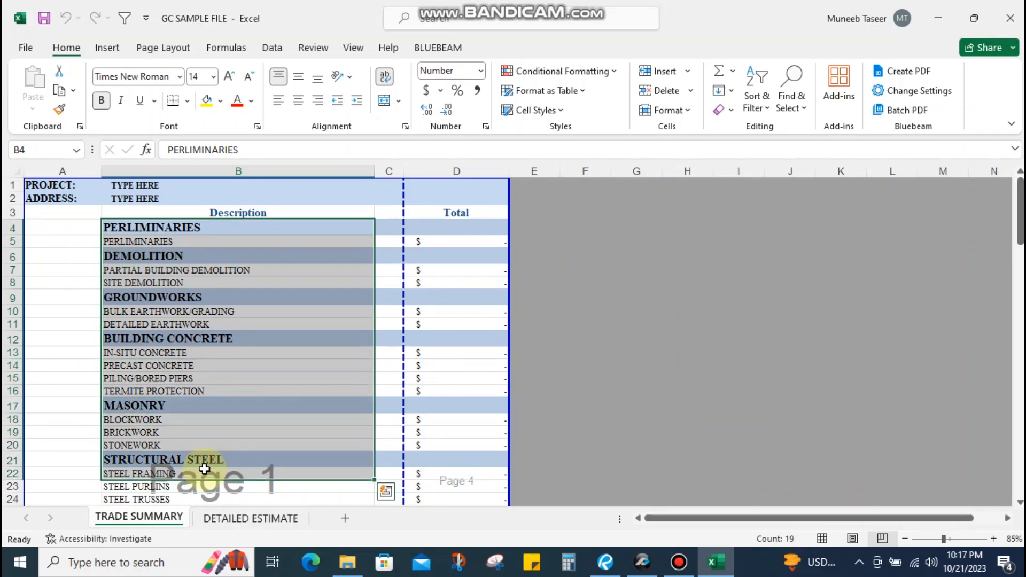
pyautogui.click(239, 284)
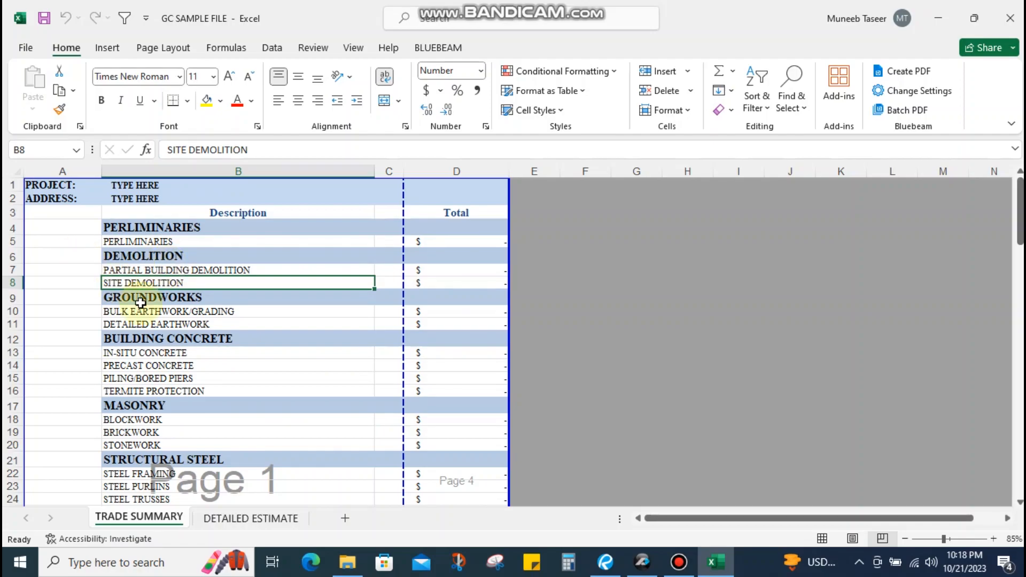
pyautogui.moveTo(171, 352); pyautogui.dragTo(171, 391)
pyautogui.scroll(-5, 205, 291)
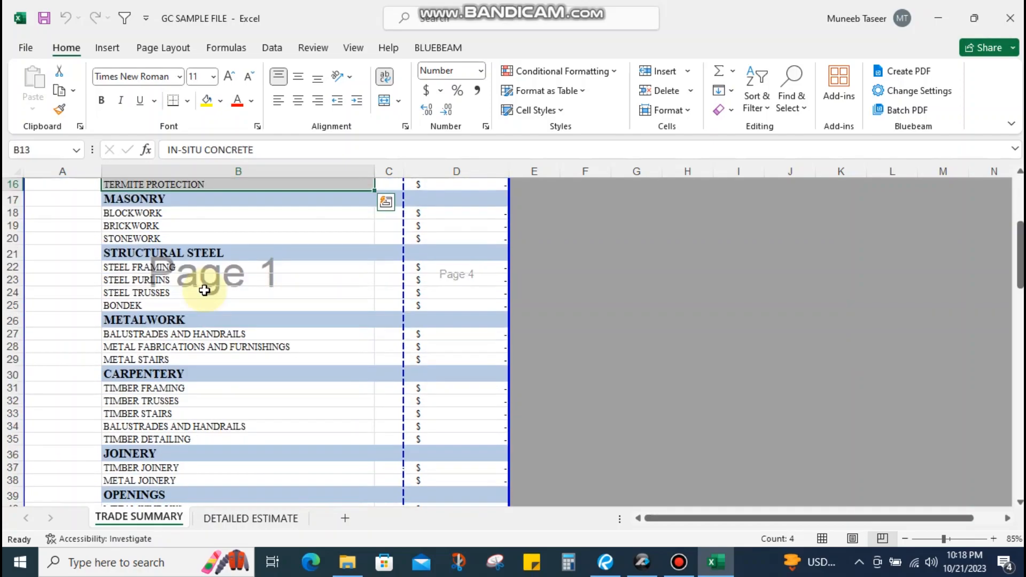
pyautogui.scroll(-14, 204, 290)
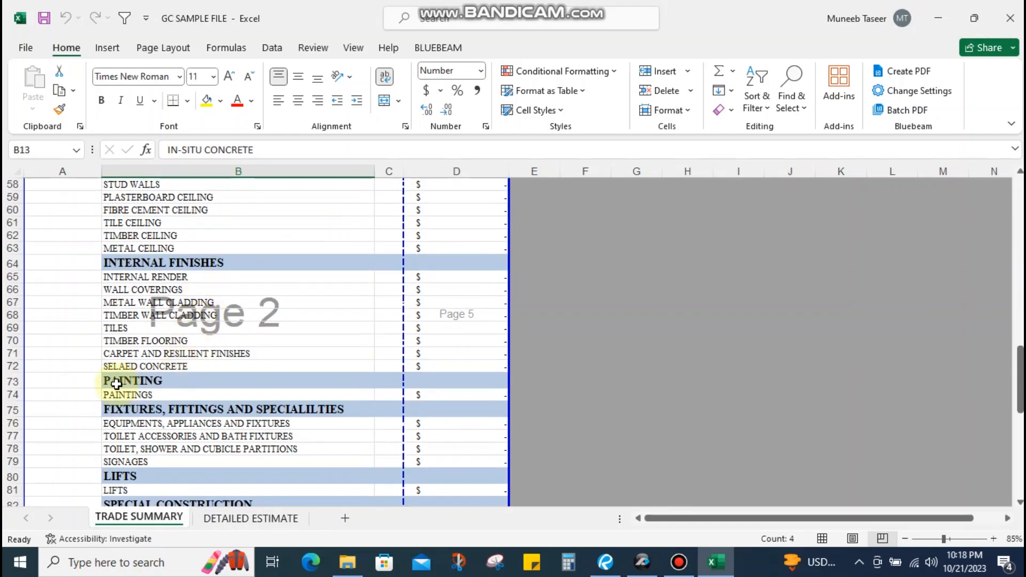
pyautogui.moveTo(117, 384); pyautogui.dragTo(119, 410)
pyautogui.scroll(-5, 170, 396)
pyautogui.moveTo(135, 353); pyautogui.dragTo(139, 468)
pyautogui.scroll(-5, 193, 407)
pyautogui.scroll(20, 156, 362)
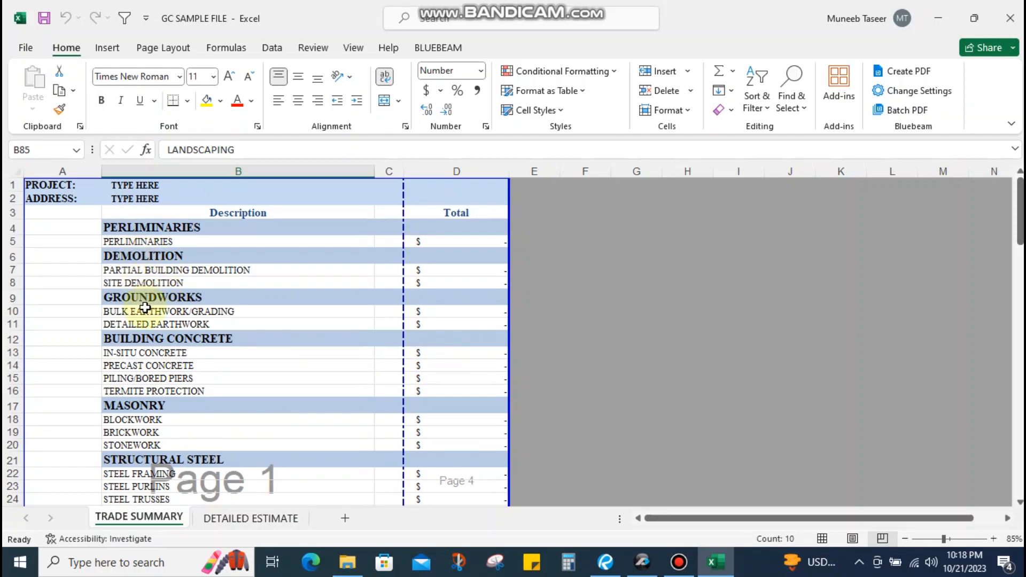
pyautogui.scroll(-4, 145, 328)
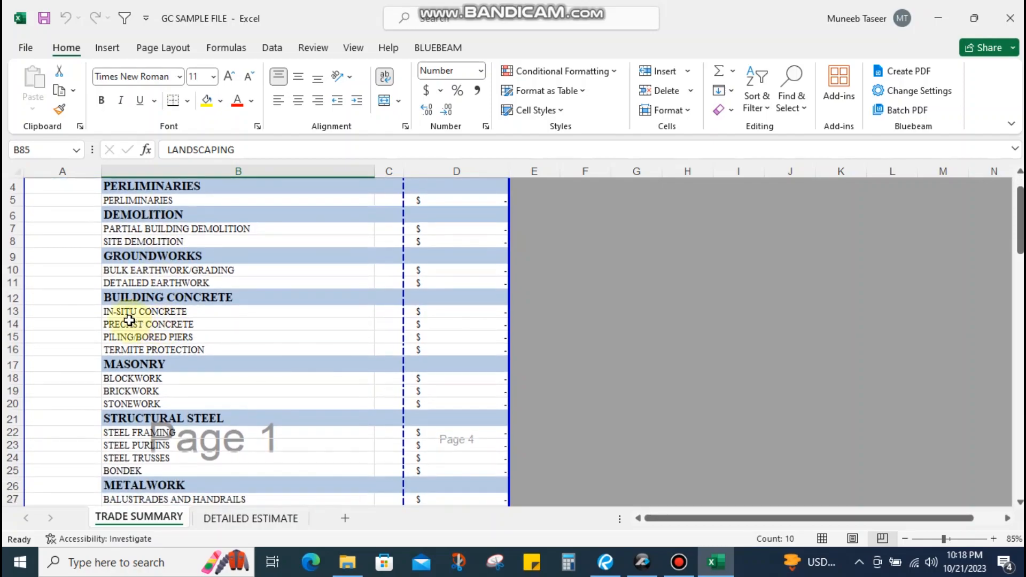
pyautogui.moveTo(141, 246); pyautogui.dragTo(137, 272)
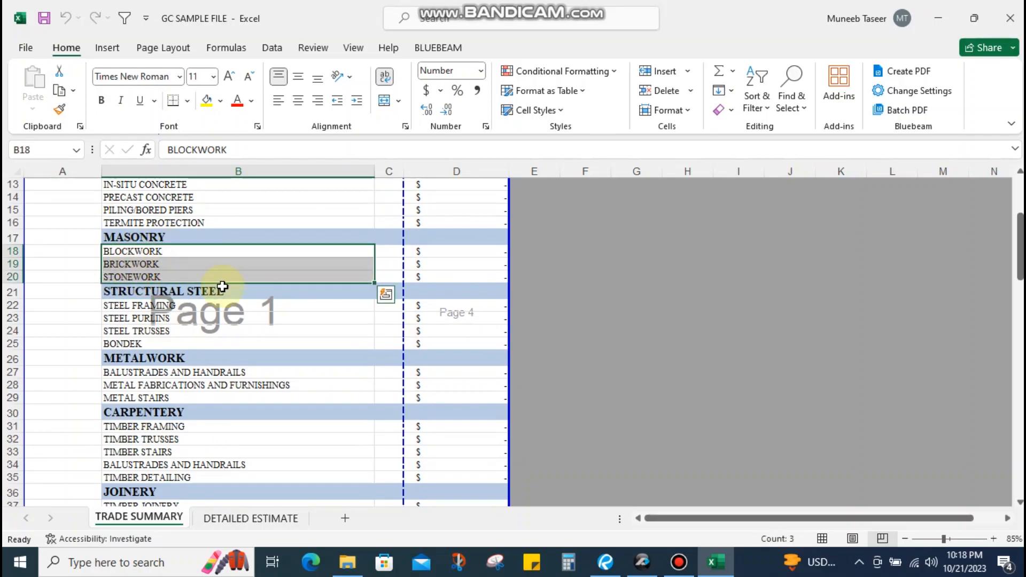
pyautogui.click(474, 257)
pyautogui.scroll(4, 458, 299)
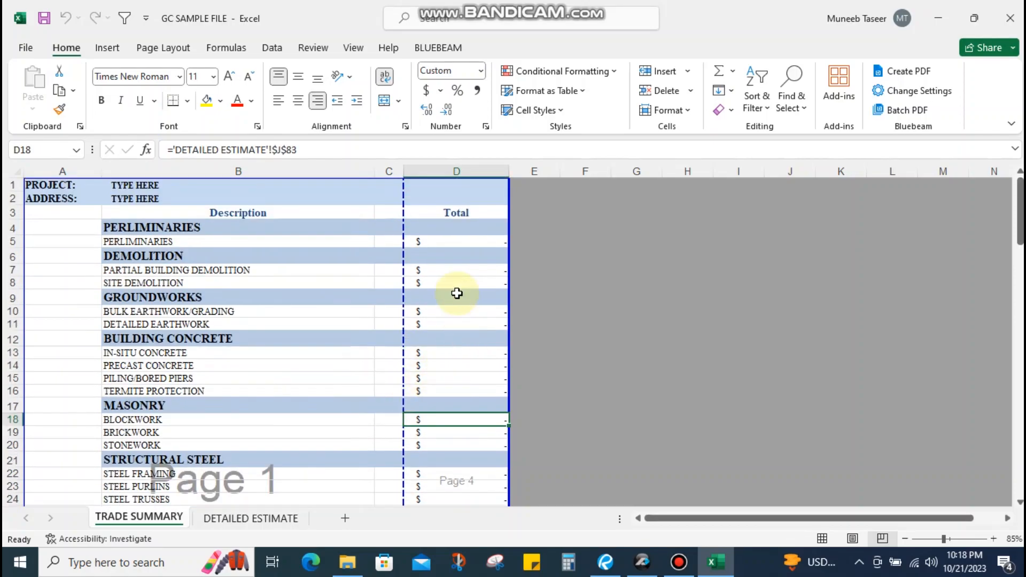
pyautogui.click(235, 521)
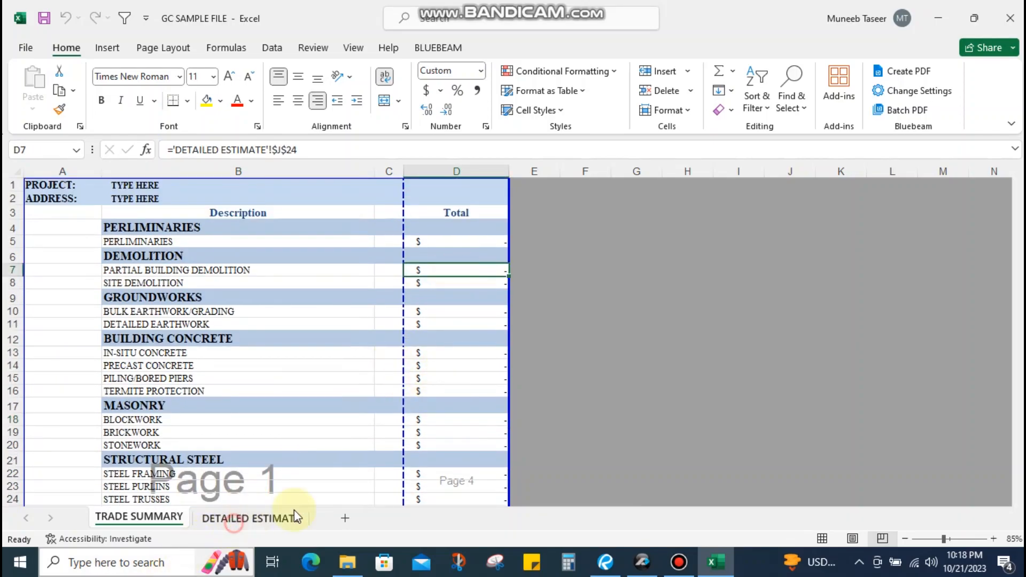
pyautogui.click(487, 373)
pyautogui.scroll(-9, 337, 357)
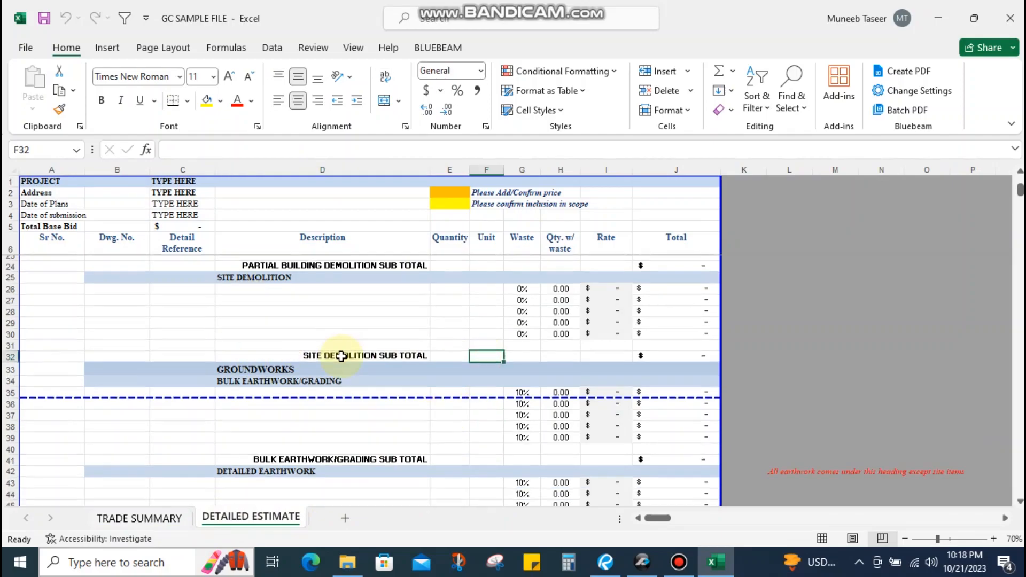
pyautogui.scroll(-12, 341, 357)
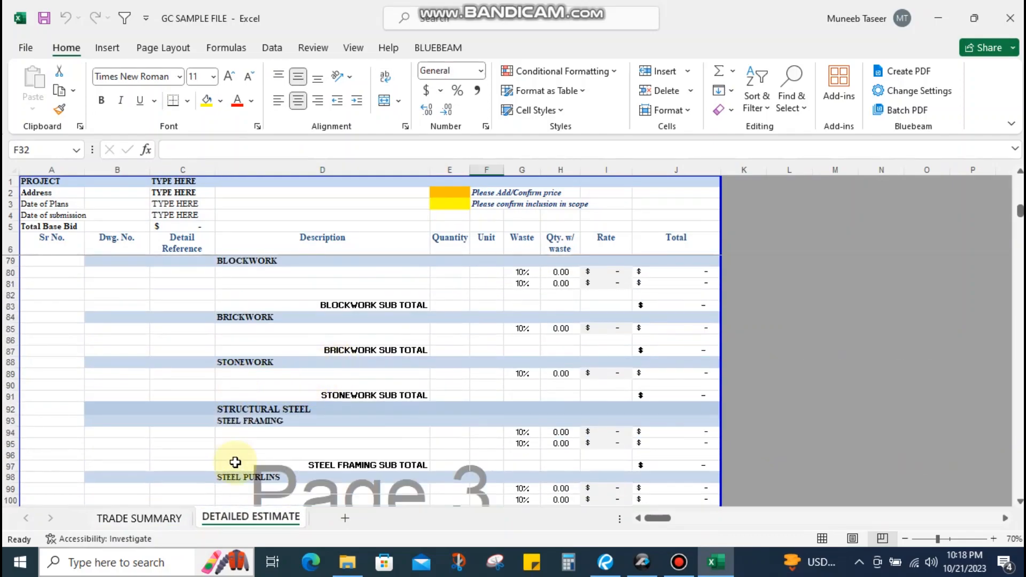
pyautogui.scroll(-19, 307, 374)
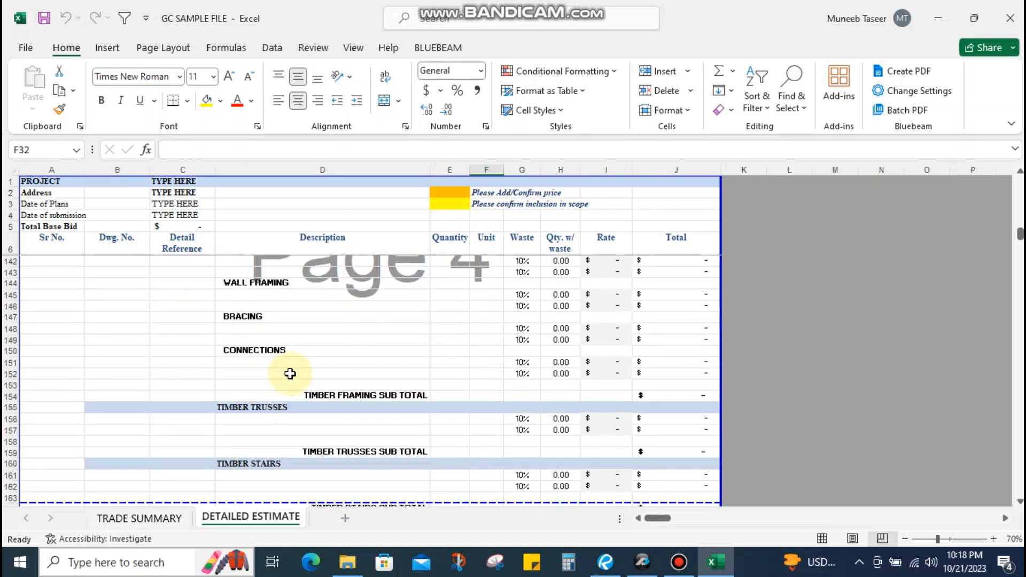
pyautogui.scroll(3, 291, 374)
pyautogui.scroll(1, 290, 373)
pyautogui.click(228, 330)
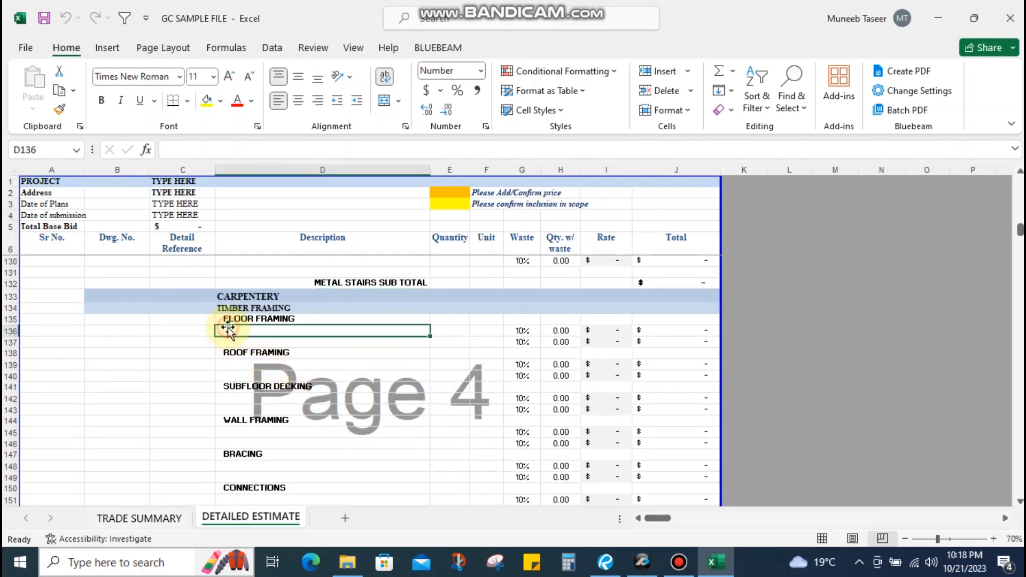
pyautogui.scroll(-20, 294, 350)
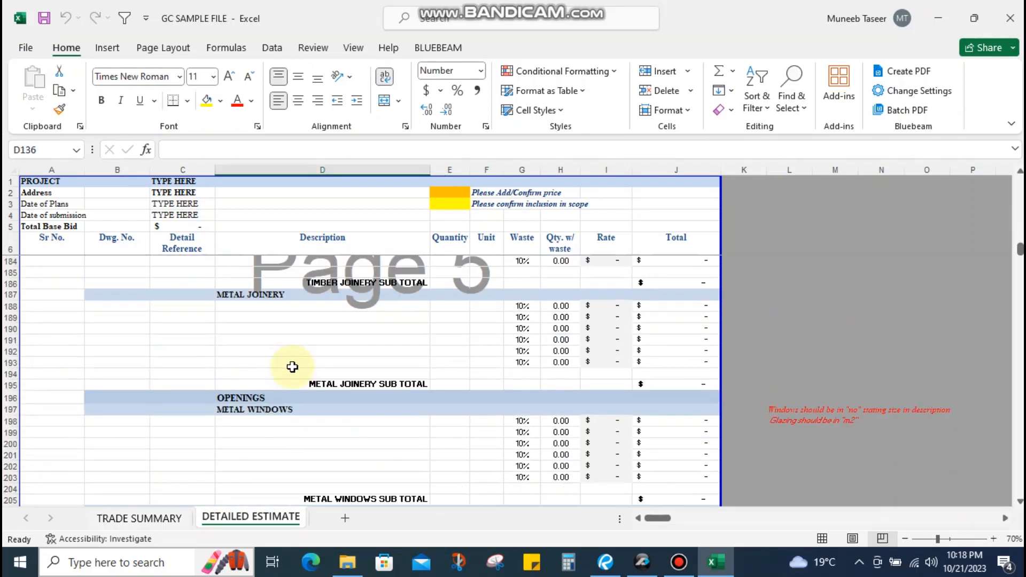
pyautogui.click(133, 518)
pyautogui.click(202, 383)
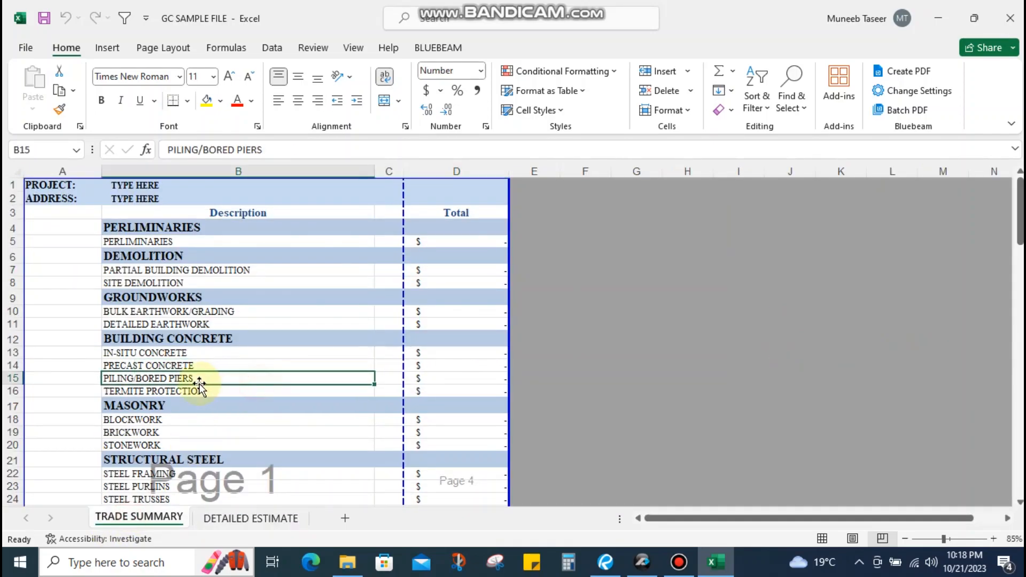
pyautogui.scroll(-8, 206, 385)
pyautogui.scroll(-5, 206, 385)
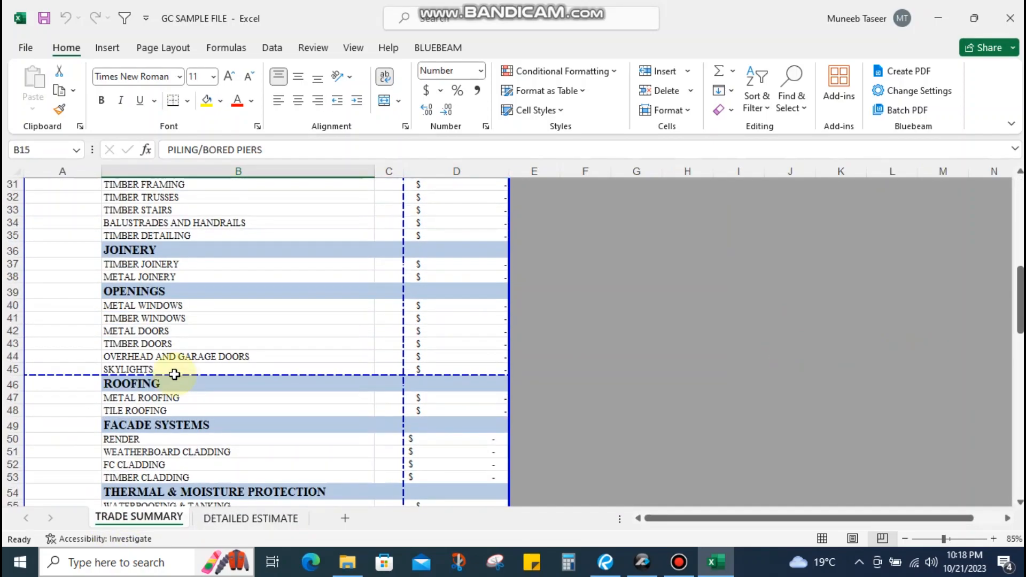
pyautogui.scroll(-3, 173, 370)
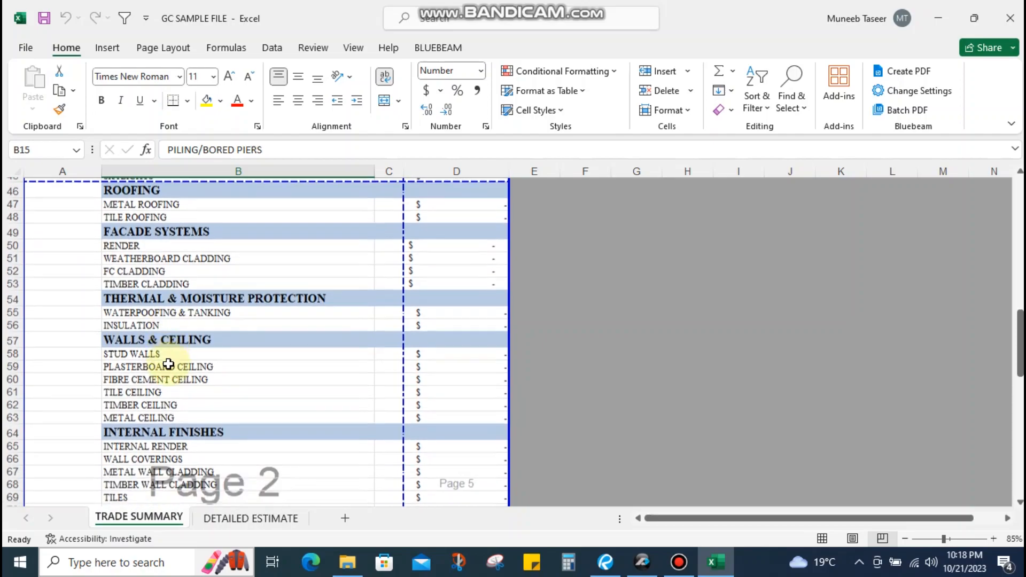
pyautogui.scroll(-2, 172, 360)
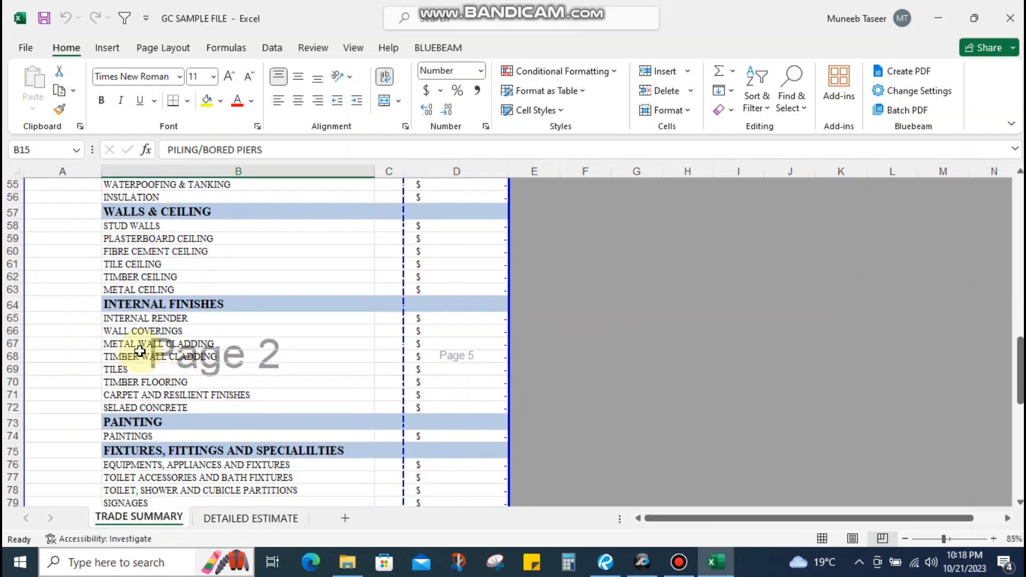
pyautogui.click(119, 320)
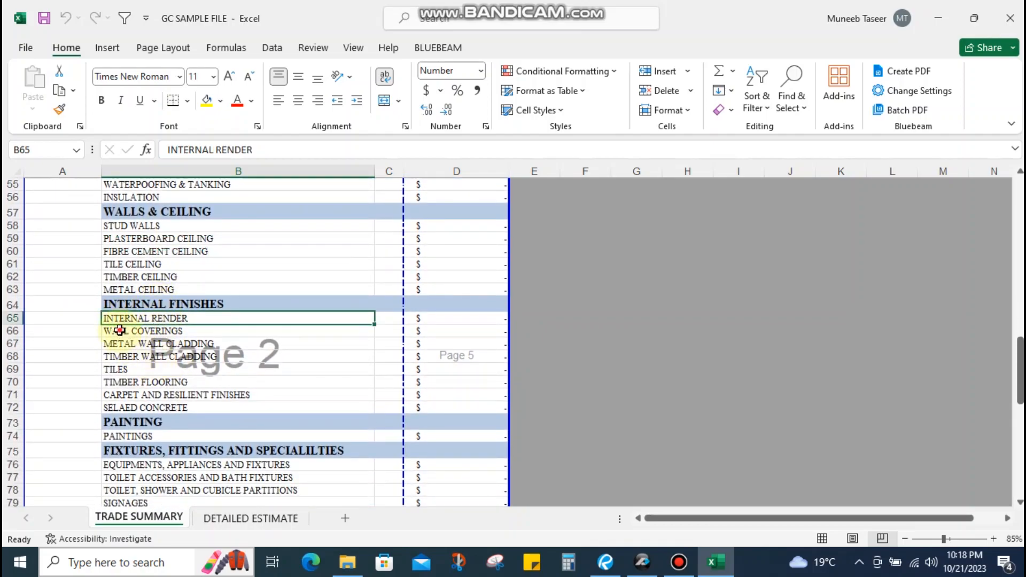
pyautogui.click(155, 326)
pyautogui.click(149, 318)
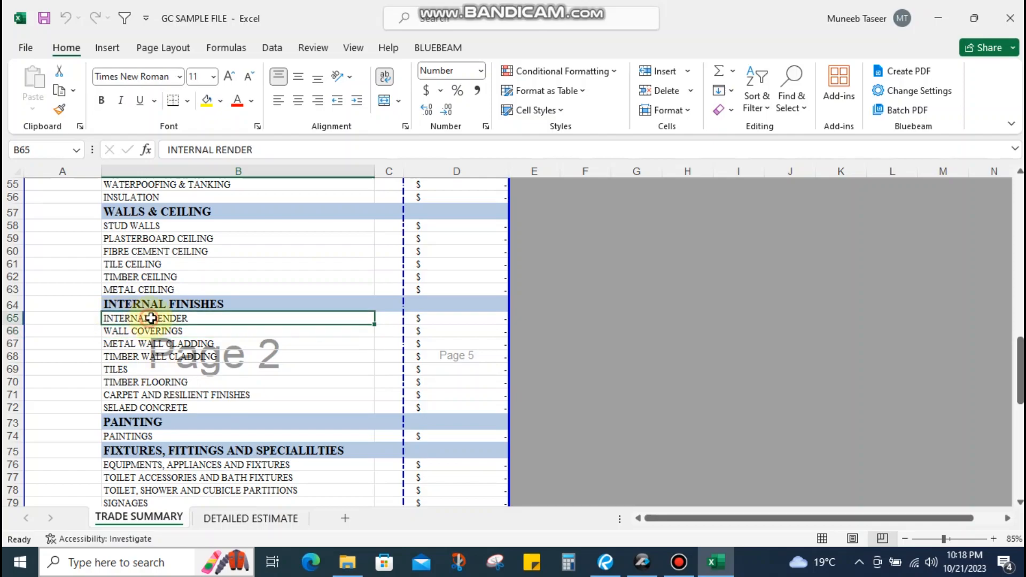
pyautogui.click(119, 332)
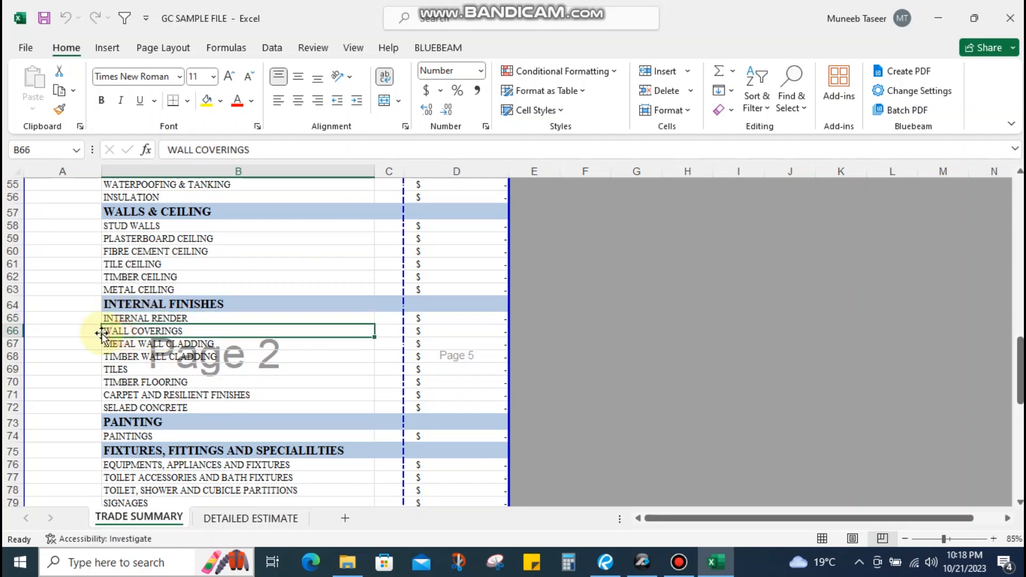
pyautogui.click(131, 345)
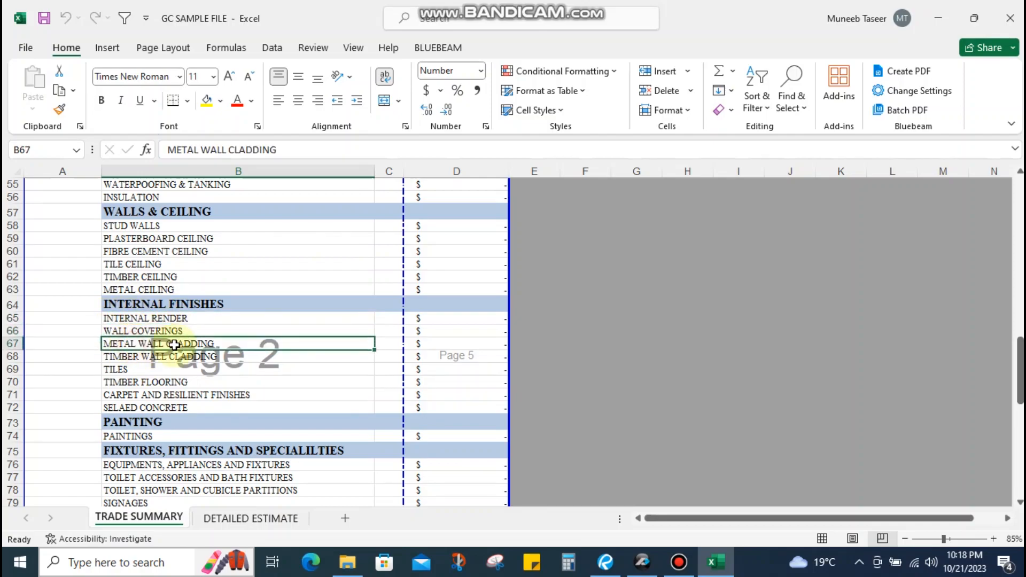
pyautogui.click(124, 356)
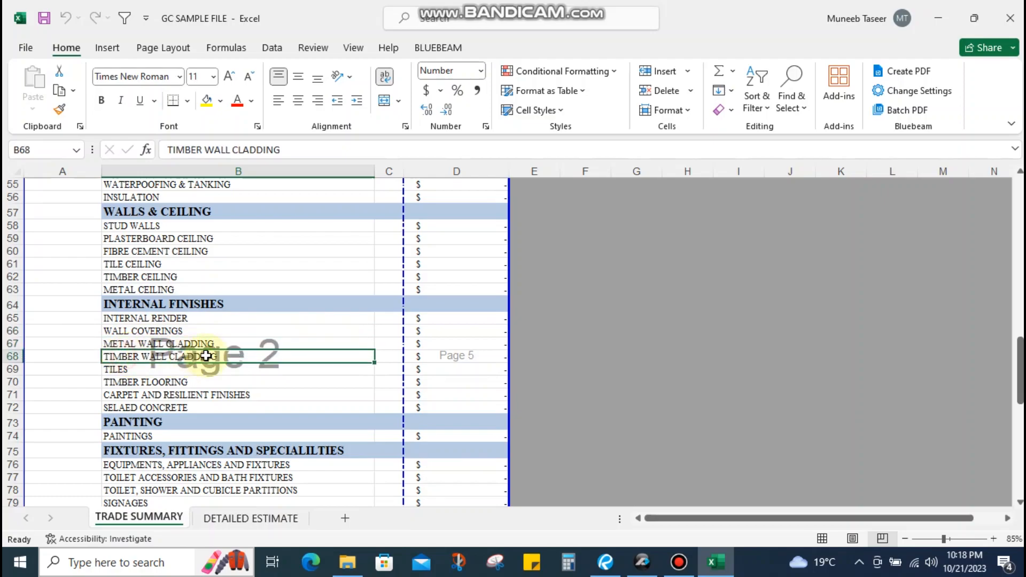
pyautogui.click(128, 373)
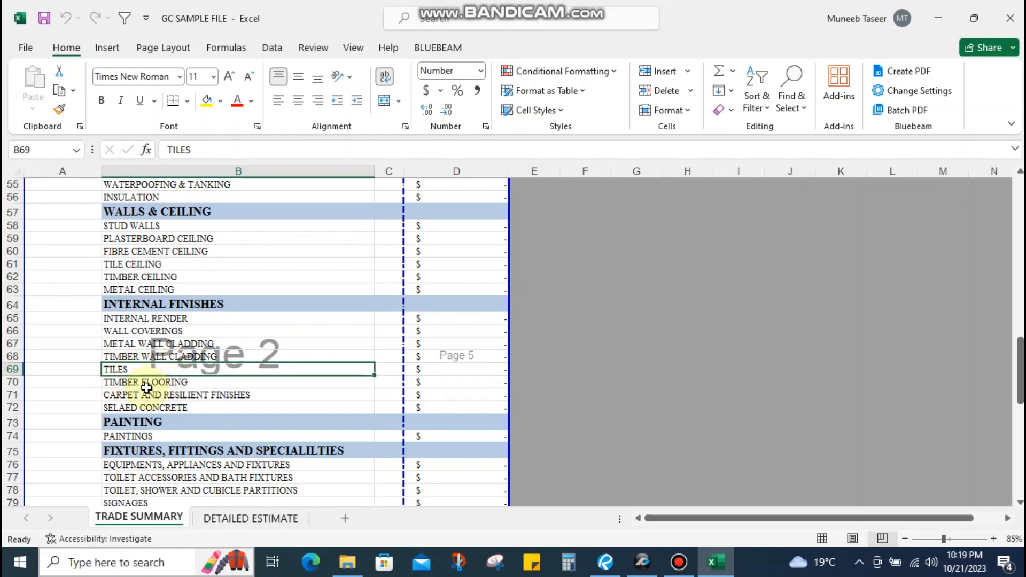
pyautogui.click(117, 383)
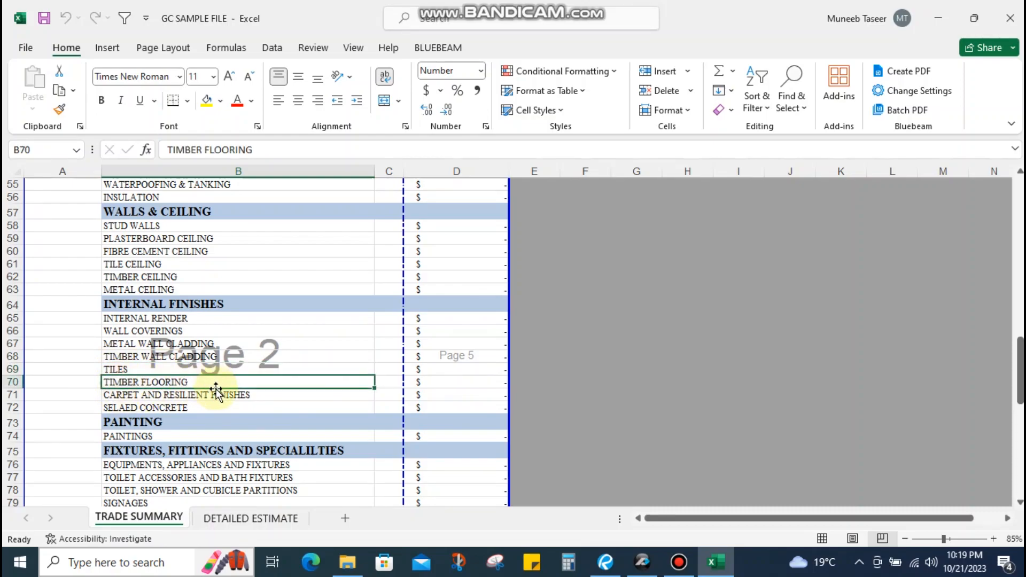
pyautogui.click(155, 396)
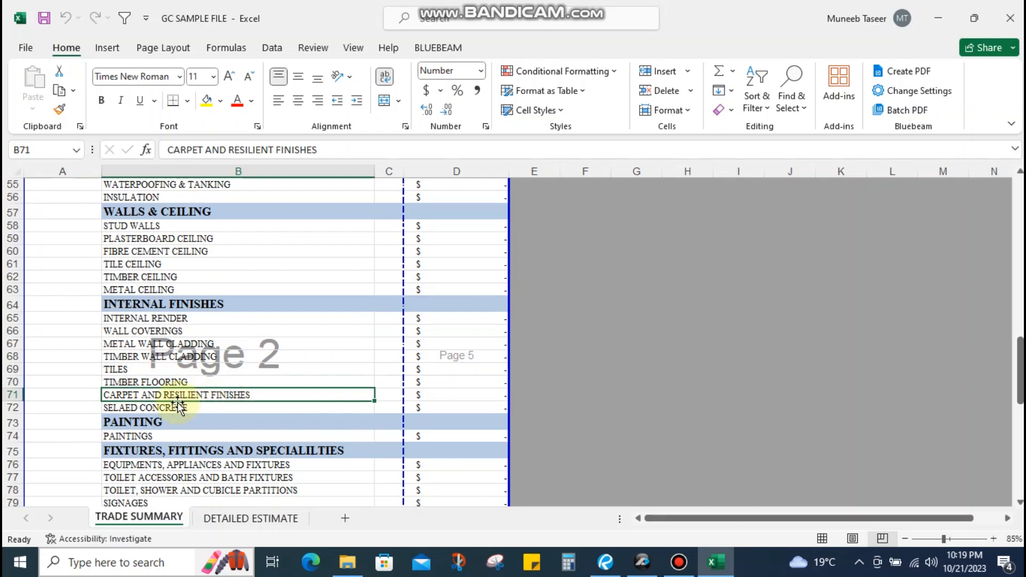
pyautogui.click(153, 409)
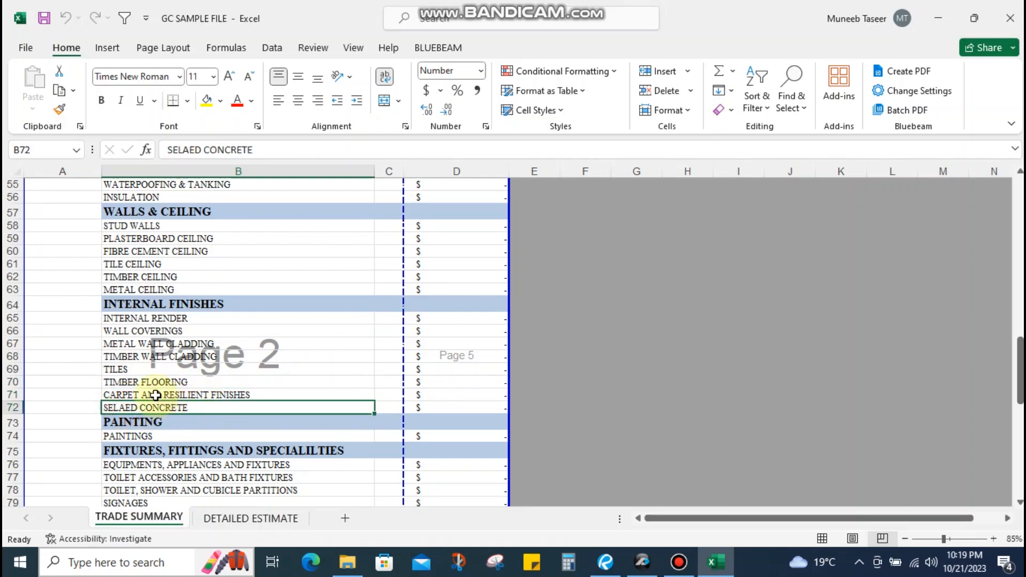
pyautogui.click(154, 383)
pyautogui.click(172, 303)
pyautogui.moveTo(143, 320); pyautogui.dragTo(142, 407)
pyautogui.click(144, 341)
pyautogui.click(143, 341)
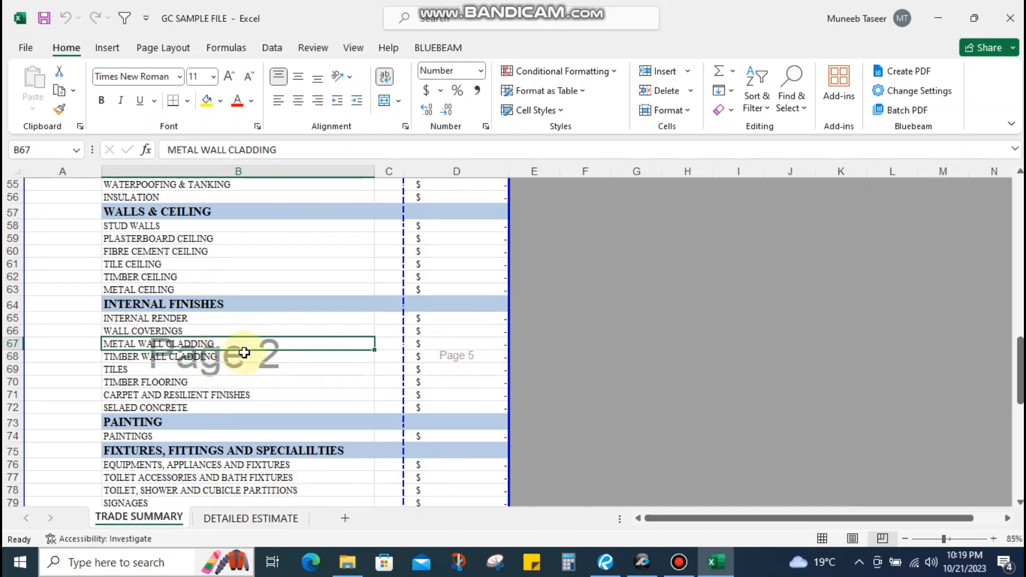
pyautogui.click(152, 305)
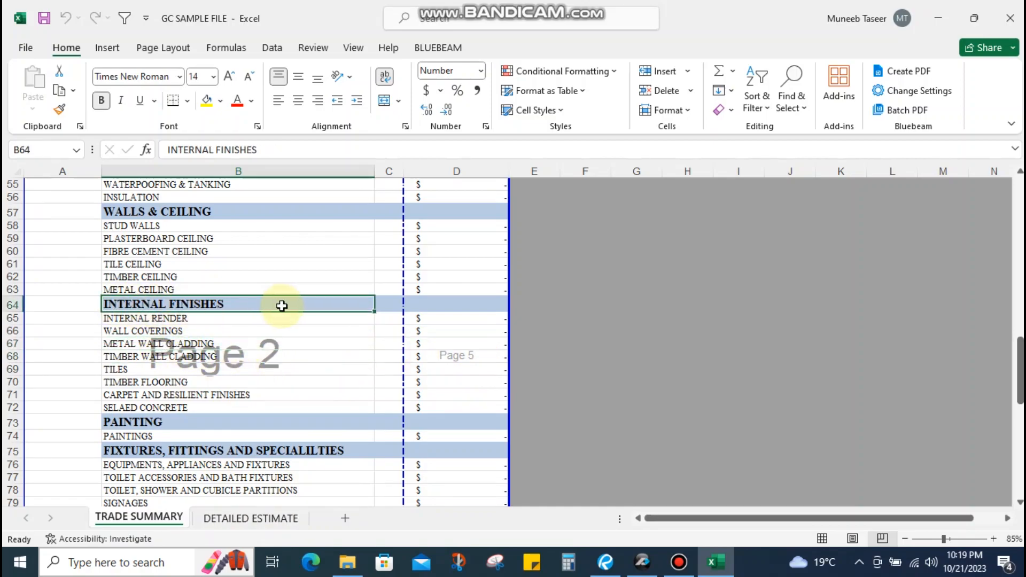
pyautogui.moveTo(144, 330); pyautogui.dragTo(151, 407)
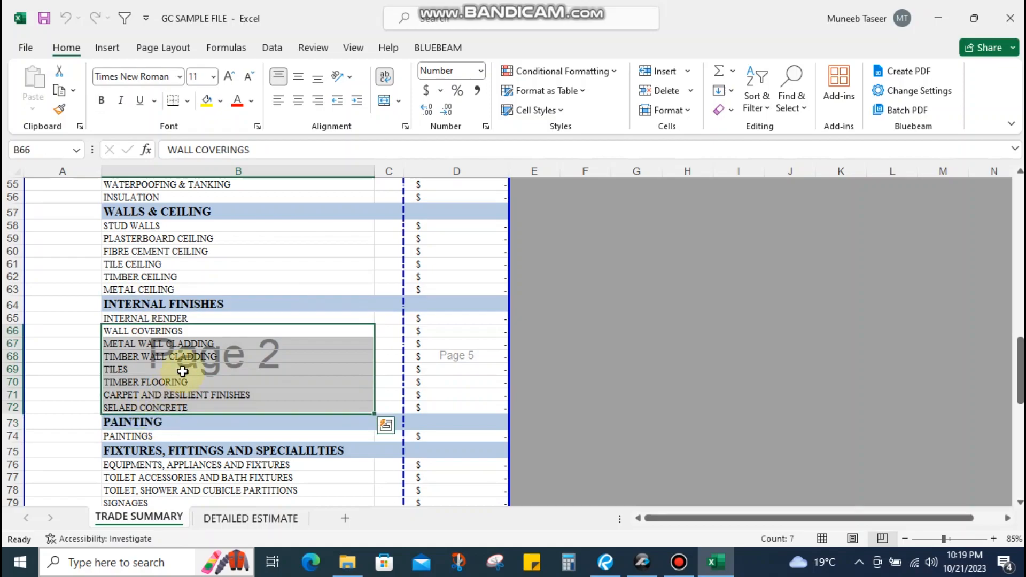
pyautogui.press('Down')
pyautogui.press('Down')
pyautogui.press('Down')
pyautogui.press('Up')
pyautogui.press('Up')
pyautogui.click(141, 376)
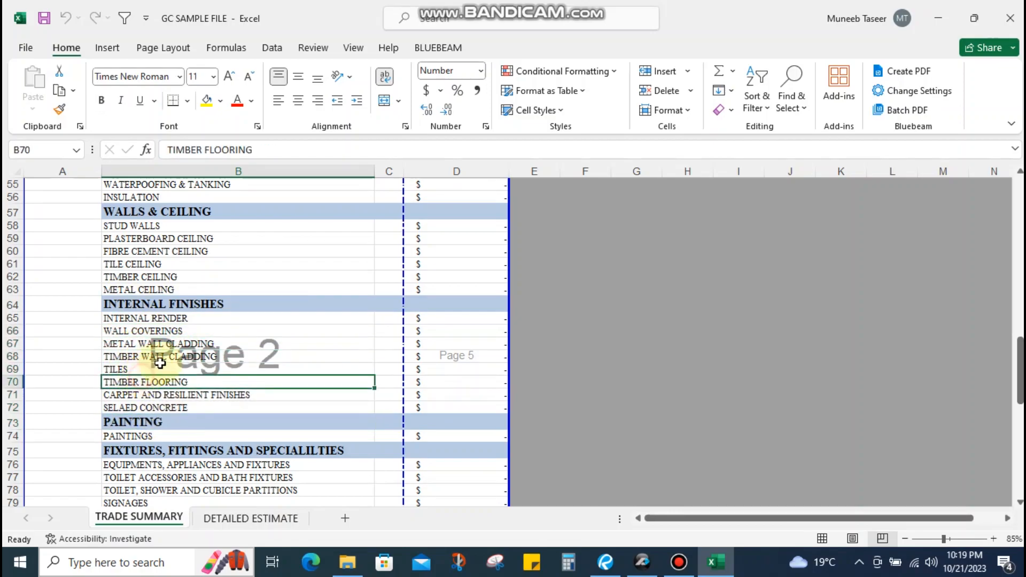
pyautogui.moveTo(197, 318); pyautogui.dragTo(188, 402)
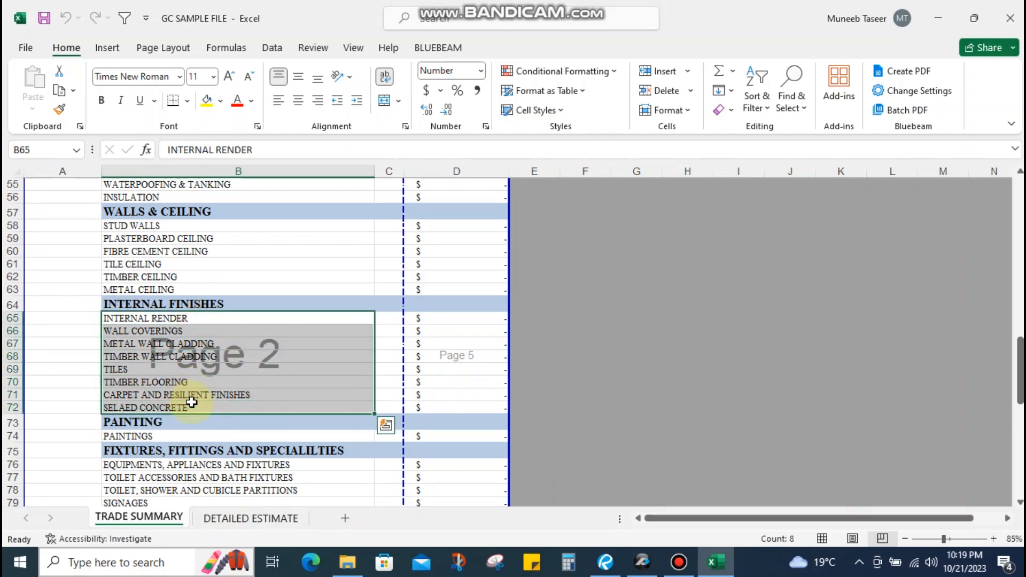
pyautogui.press('Down')
pyautogui.press('Down')
pyautogui.press('Down')
pyautogui.press('Down')
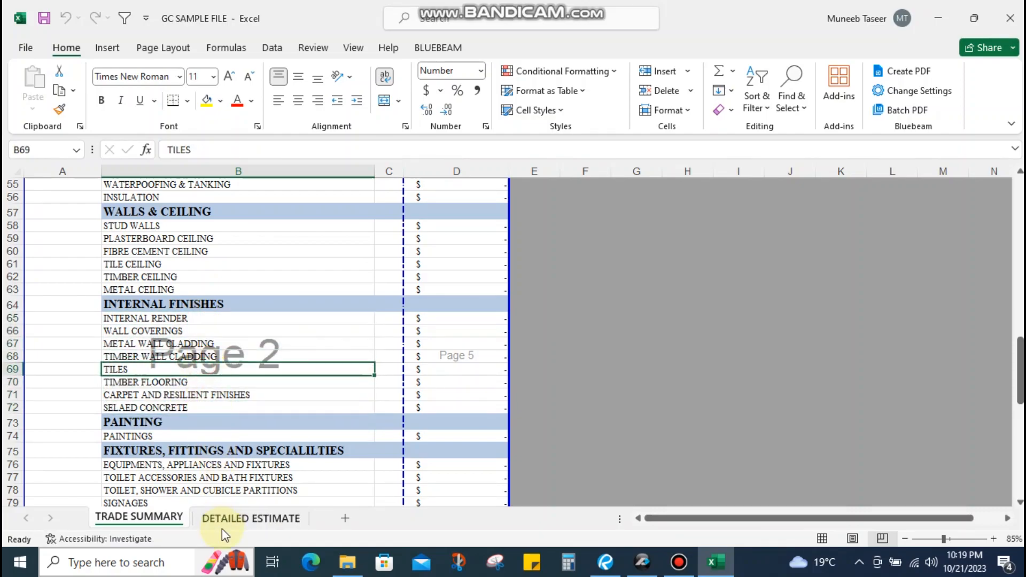
# Open the DETAILED ESTIMATE sheet and scroll through the estimate
pyautogui.click(233, 517)
pyautogui.scroll(-10, 299, 398)
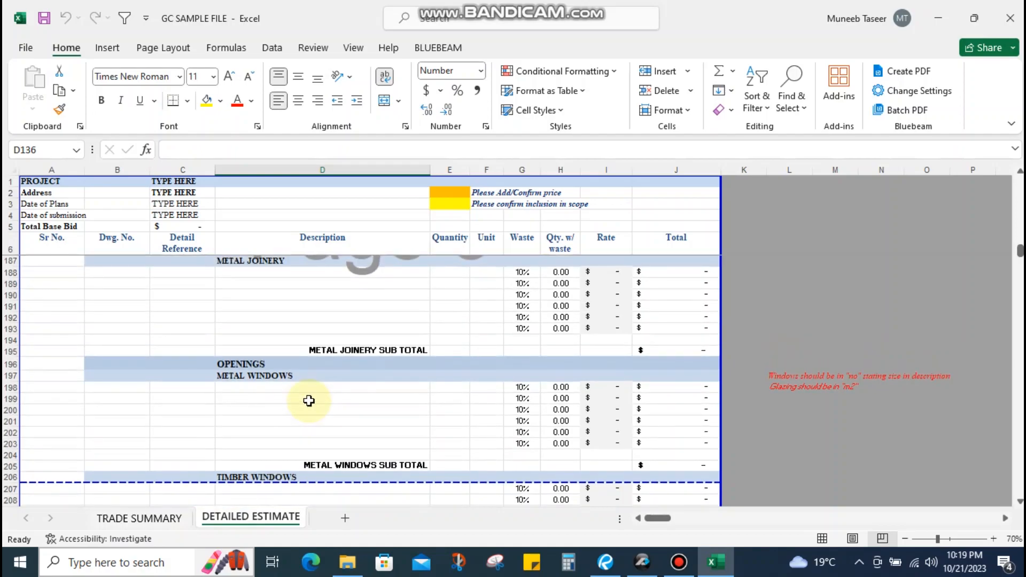
pyautogui.scroll(-18, 274, 385)
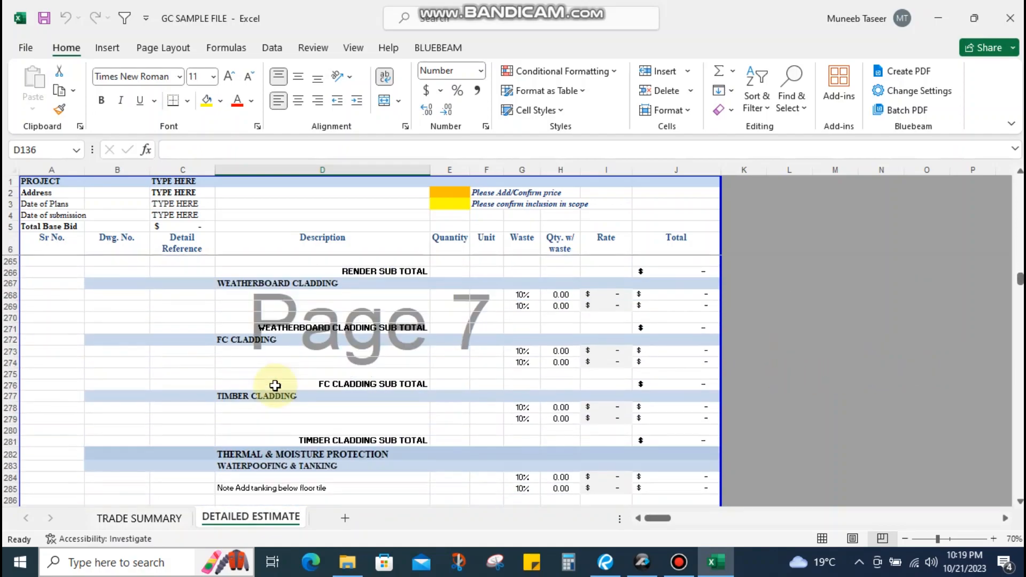
pyautogui.scroll(-3, 274, 385)
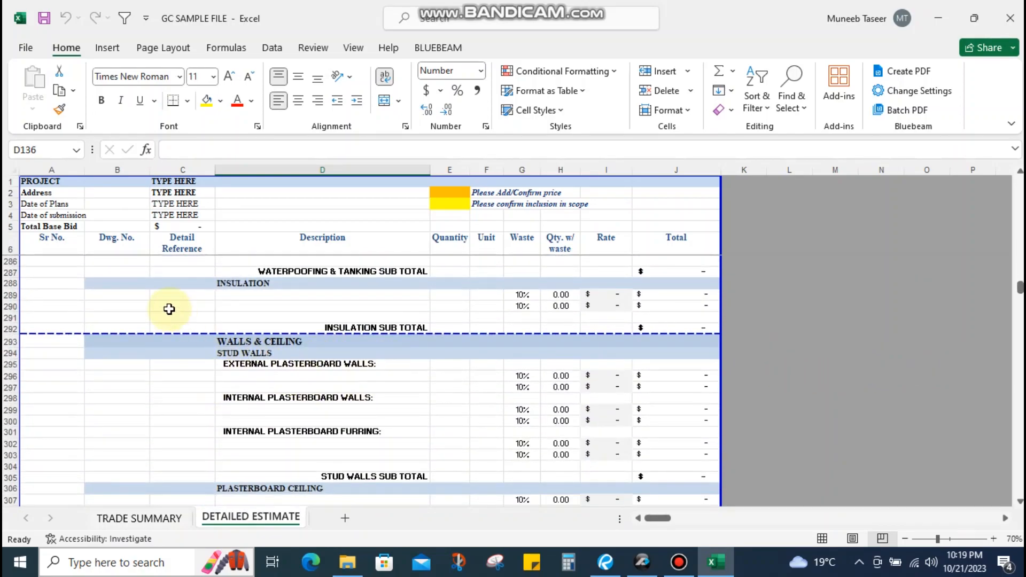
pyautogui.scroll(5, 167, 309)
# Review the PROJECT, Address, Date of Plans, Date of submission and Total Base Bid header entries
pyautogui.click(53, 180)
pyautogui.click(165, 181)
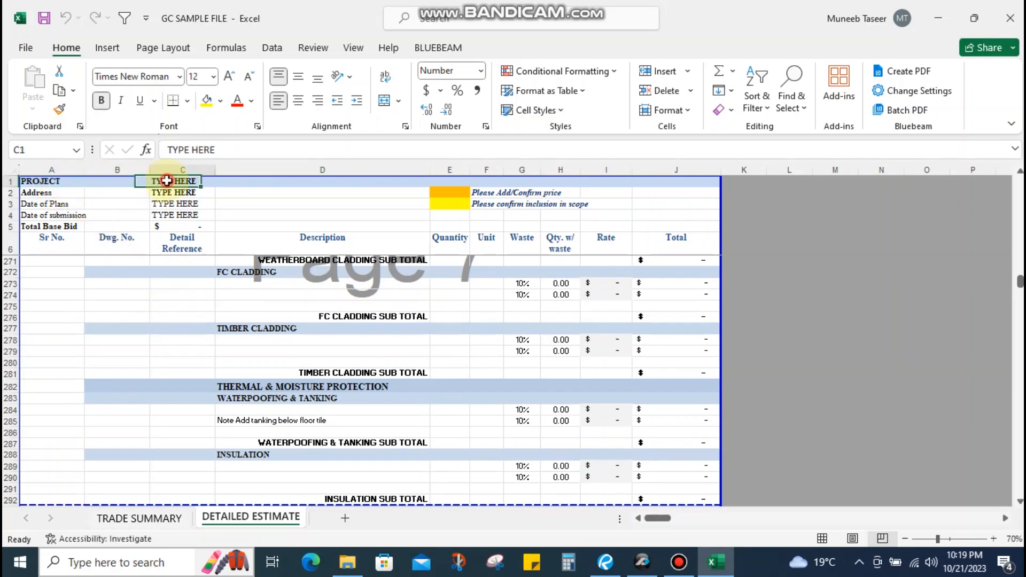
pyautogui.click(45, 193)
pyautogui.click(187, 192)
pyautogui.click(50, 203)
pyautogui.click(176, 205)
pyautogui.click(56, 213)
pyautogui.click(172, 214)
pyautogui.click(64, 225)
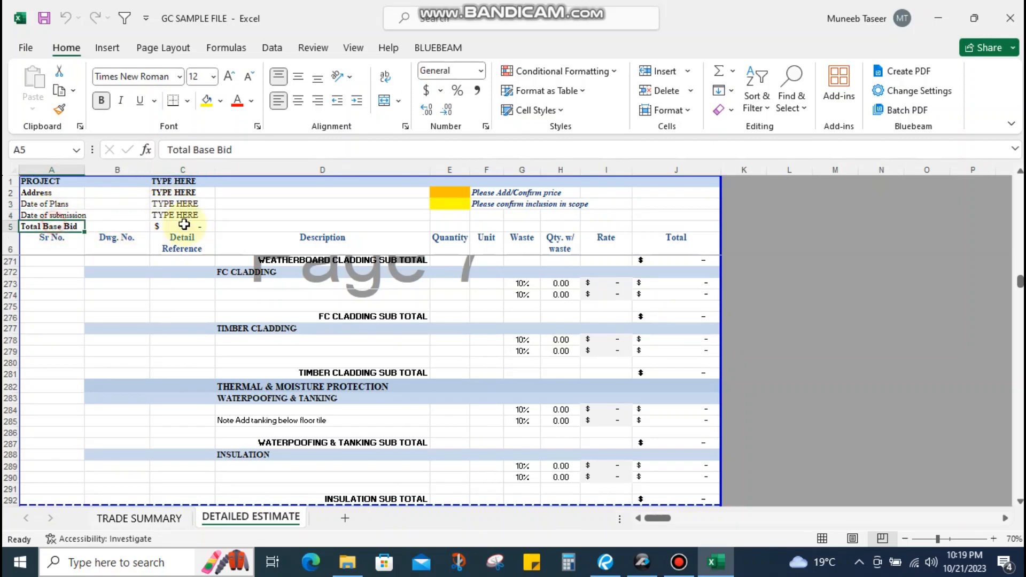
pyautogui.click(181, 228)
pyautogui.click(423, 216)
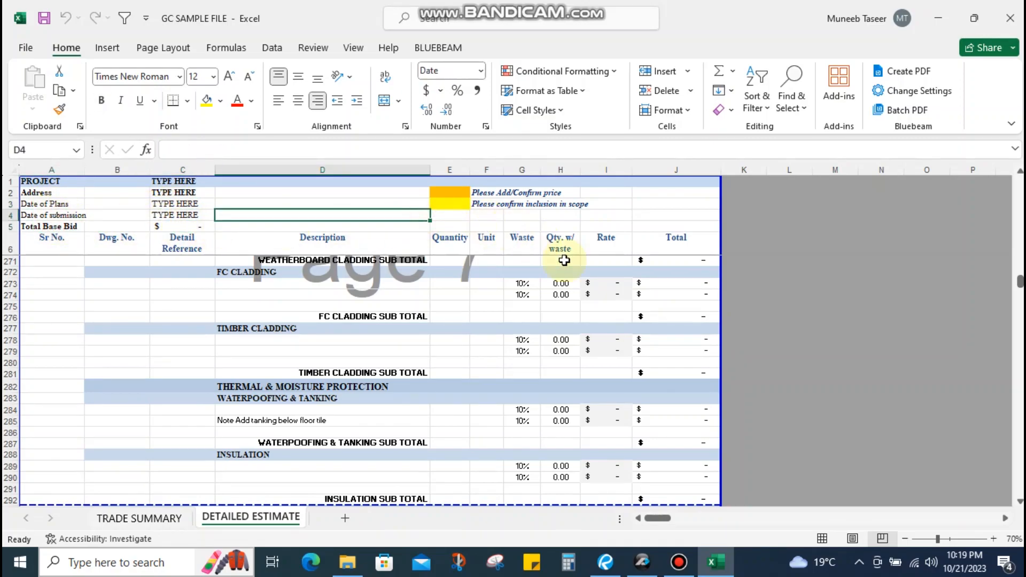
# Return to the top of the sheet so the PERLIMINARIES section is in view
pyautogui.scroll(5, 549, 319)
pyautogui.click(449, 260)
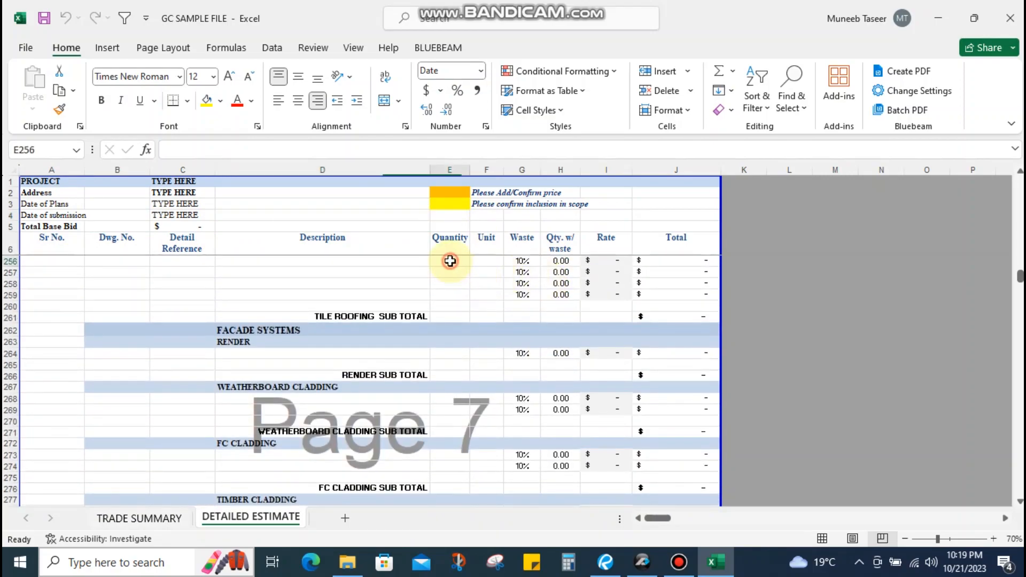
pyautogui.hotkey('ctrl', 'Up')
pyautogui.scroll(1, 488, 278)
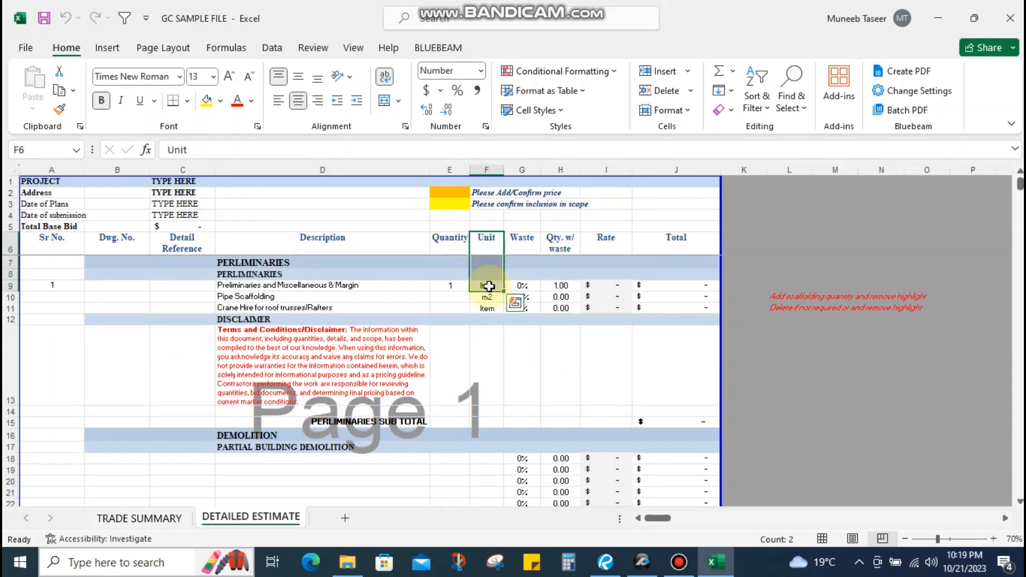
# Inspect the first Preliminaries item's waste, quantity-with-waste, unit, rate and total formulas
pyautogui.click(542, 286)
pyautogui.moveTo(522, 286); pyautogui.dragTo(523, 316)
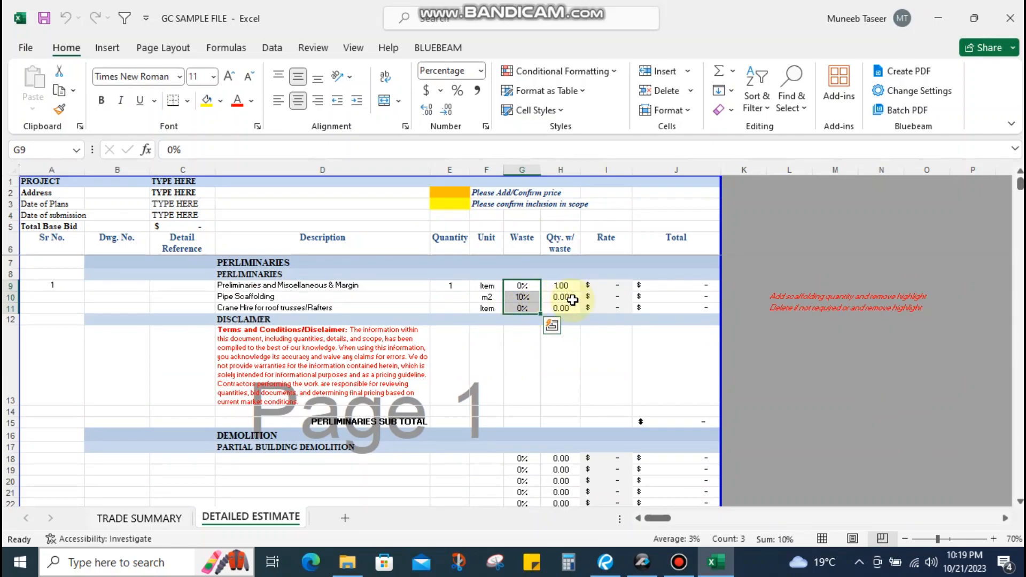
pyautogui.click(576, 250)
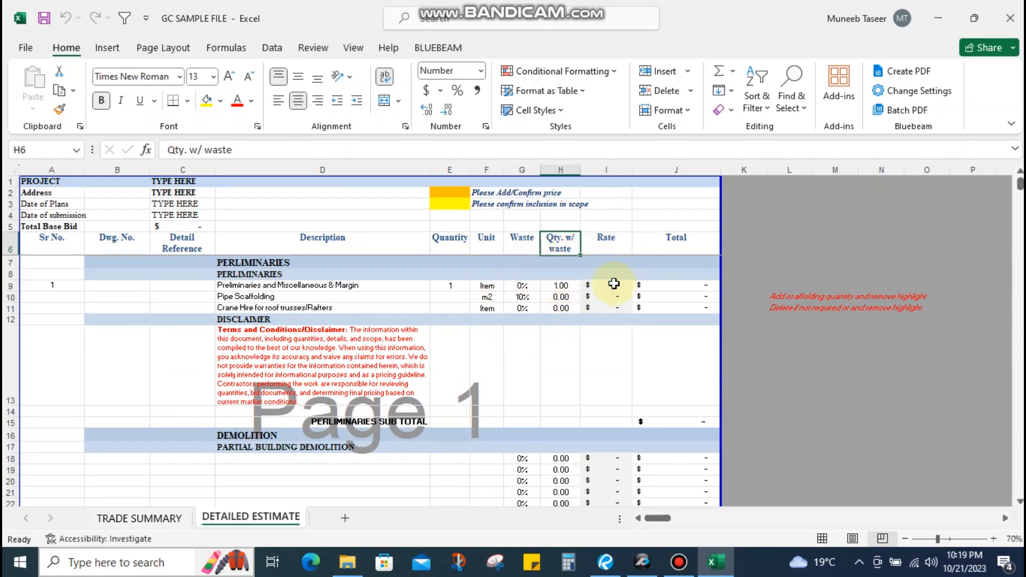
pyautogui.click(585, 285)
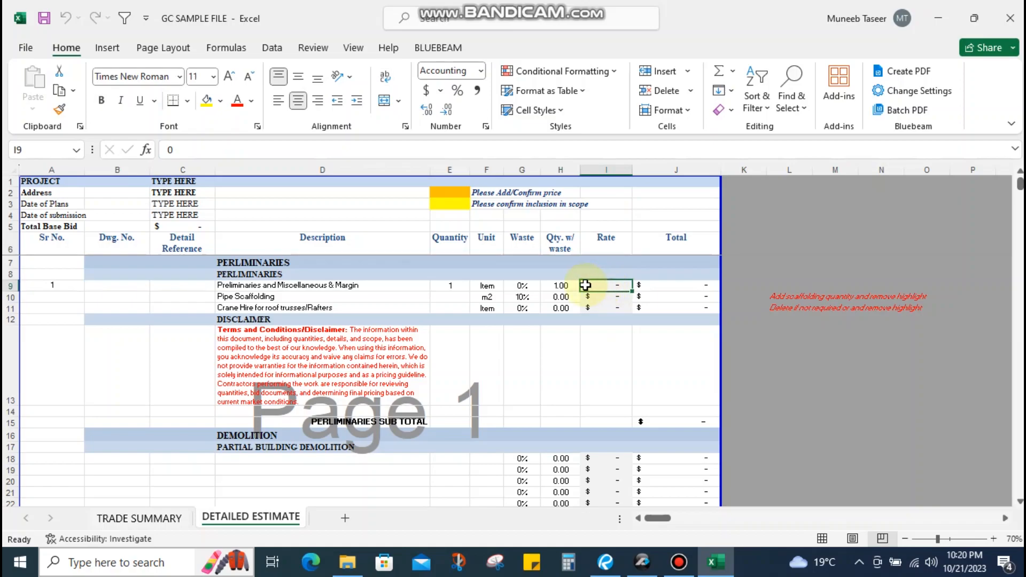
pyautogui.click(486, 285)
pyautogui.click(583, 287)
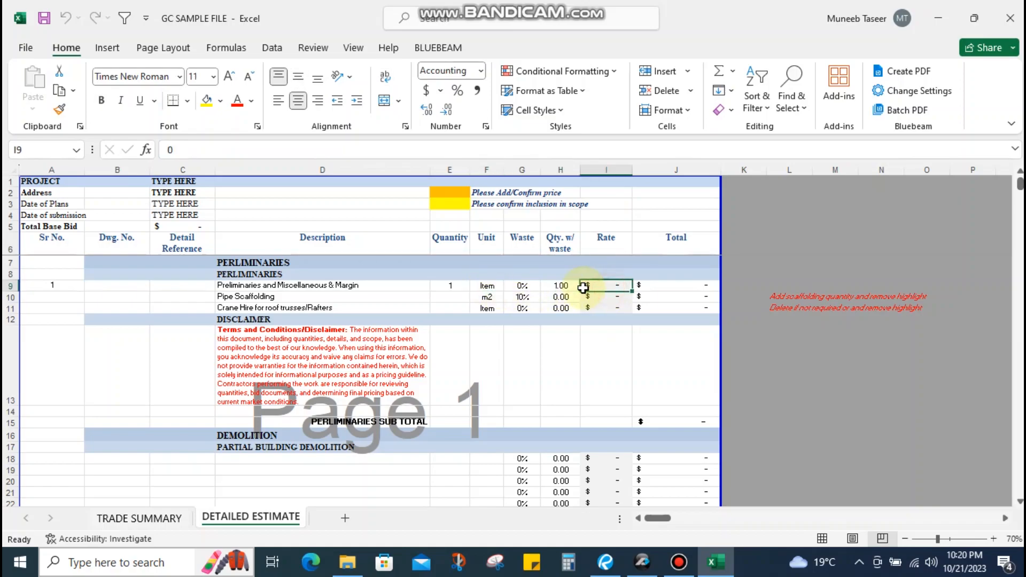
pyautogui.click(690, 288)
# Verify the PERLIMINARIES SUB TOTAL formula is =SUM(J7:J14), leaving it unchanged
pyautogui.scroll(-2, 660, 338)
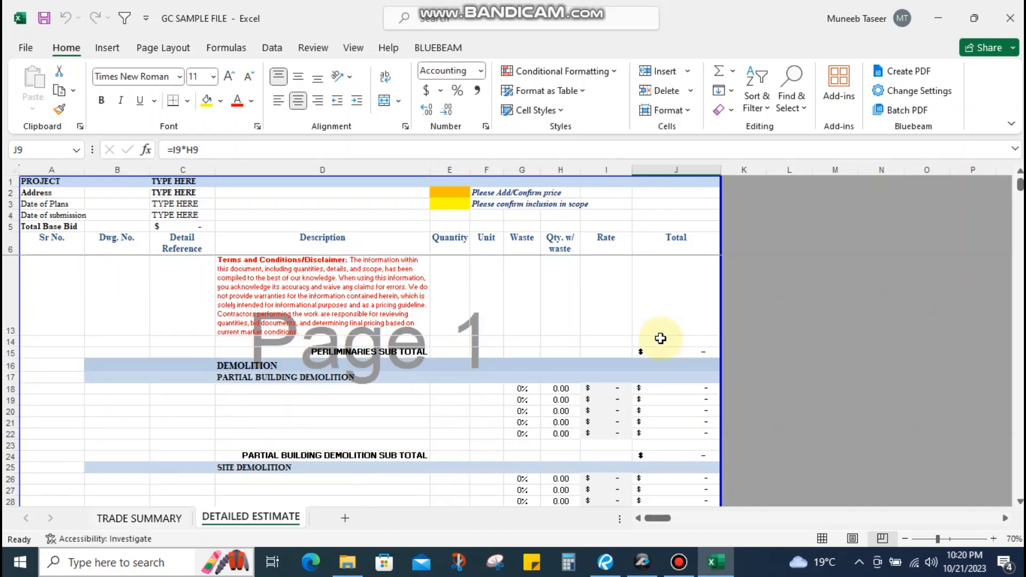
pyautogui.click(659, 350)
pyautogui.click(314, 353)
pyautogui.doubleClick(676, 352)
pyautogui.scroll(2, 587, 325)
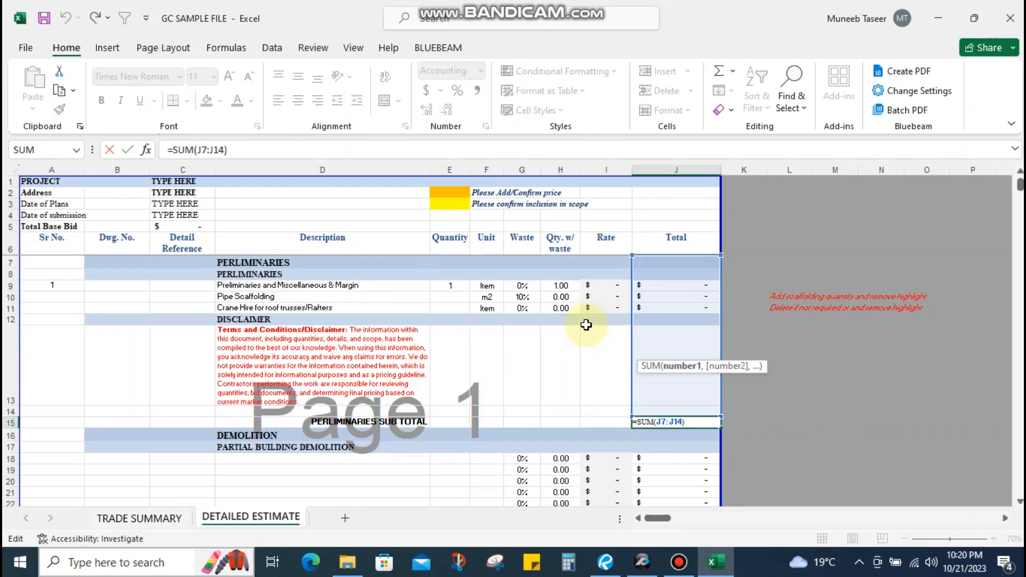
pyautogui.press('Return')
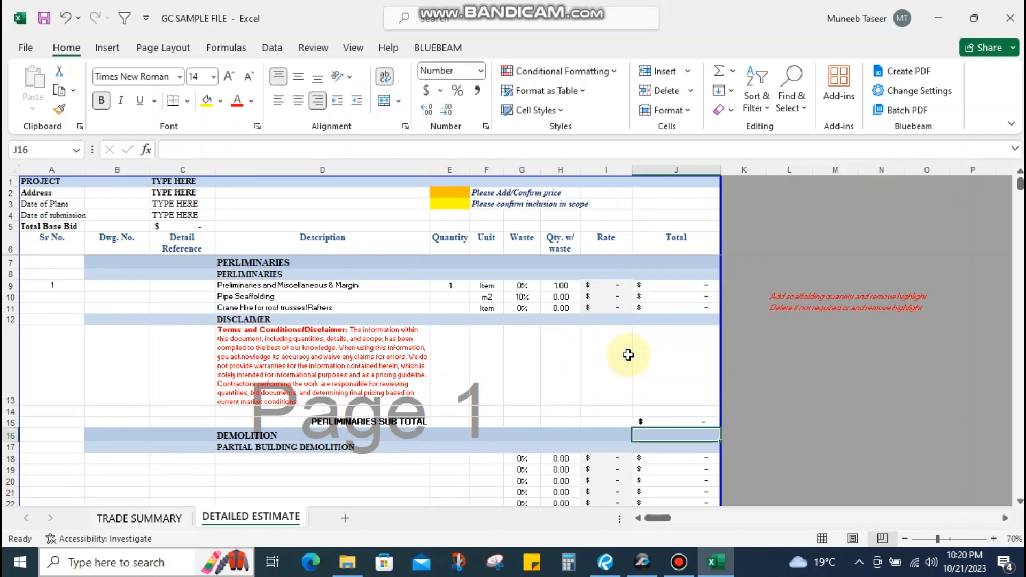
# On TRADE SUMMARY, confirm the Preliminaries total links to ='DETAILED ESTIMATE'!$J$15, then return to DETAILED ESTIMATE
pyautogui.click(123, 518)
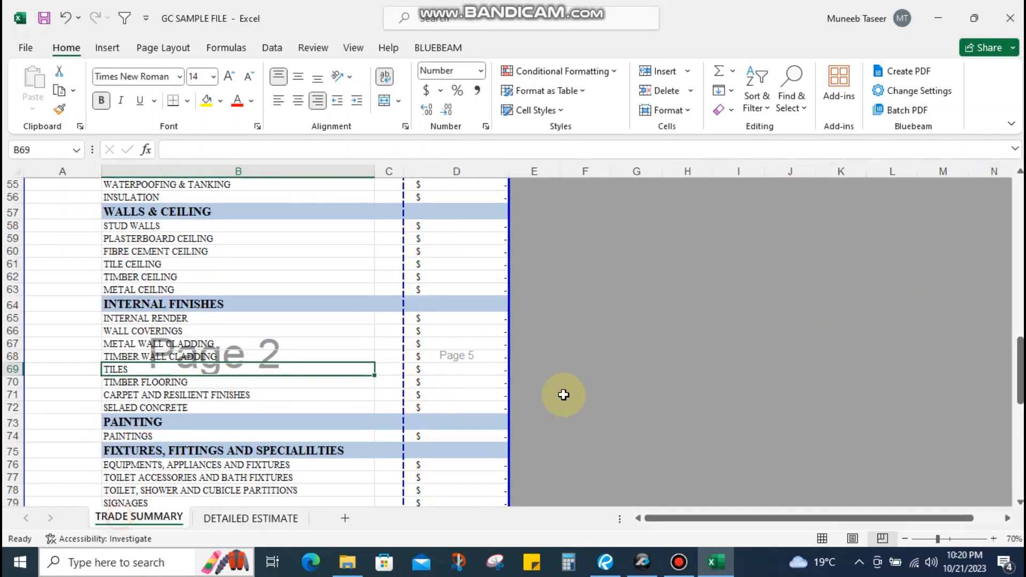
pyautogui.scroll(6, 350, 286)
pyautogui.scroll(12, 350, 287)
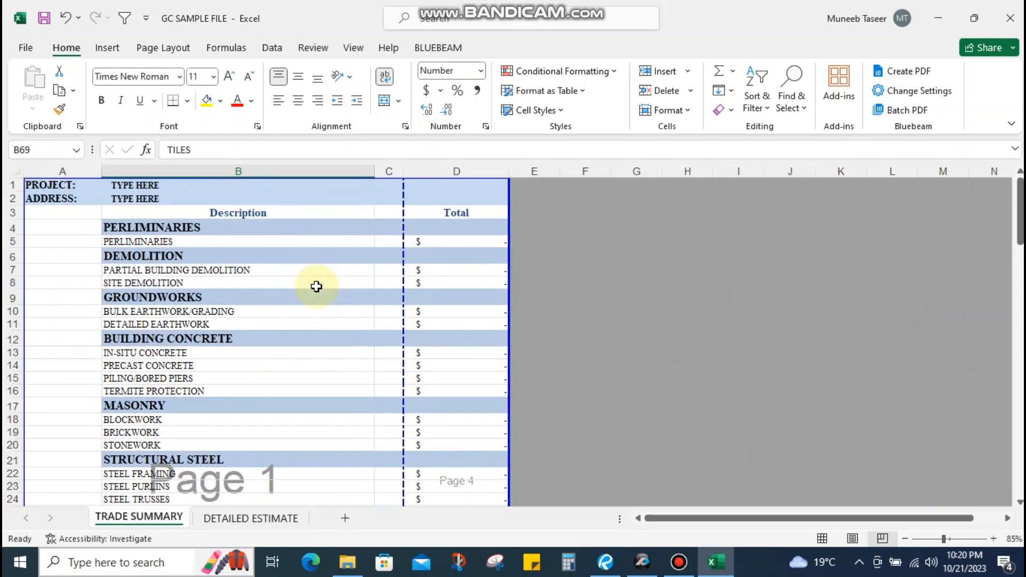
pyautogui.click(342, 244)
pyautogui.doubleClick(426, 242)
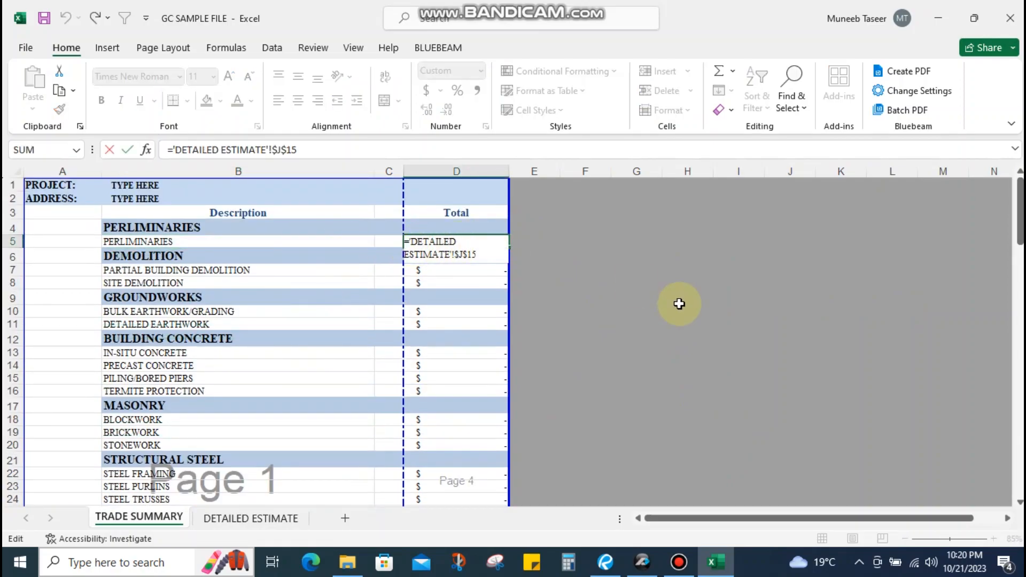
pyautogui.press('Return')
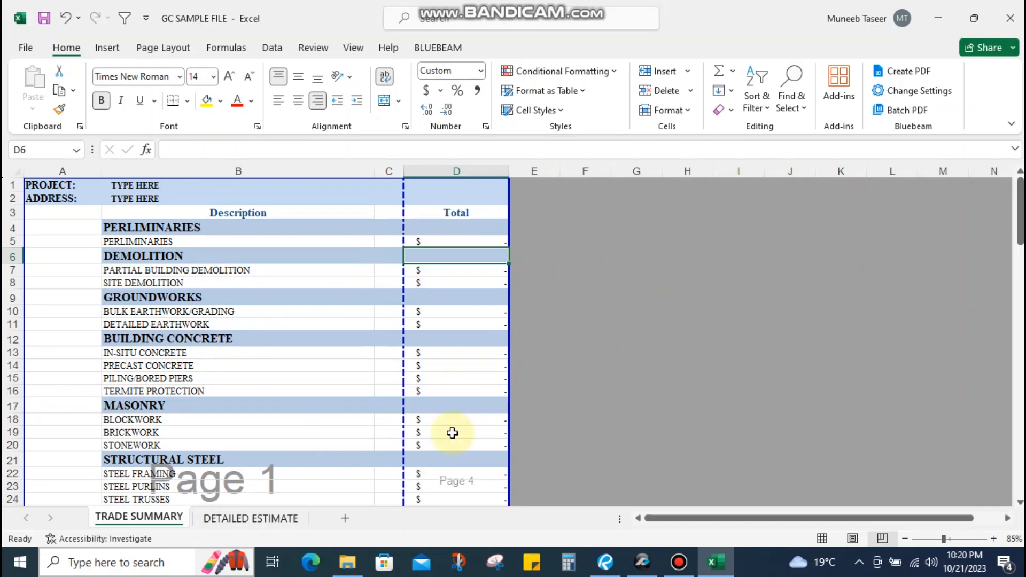
pyautogui.click(255, 517)
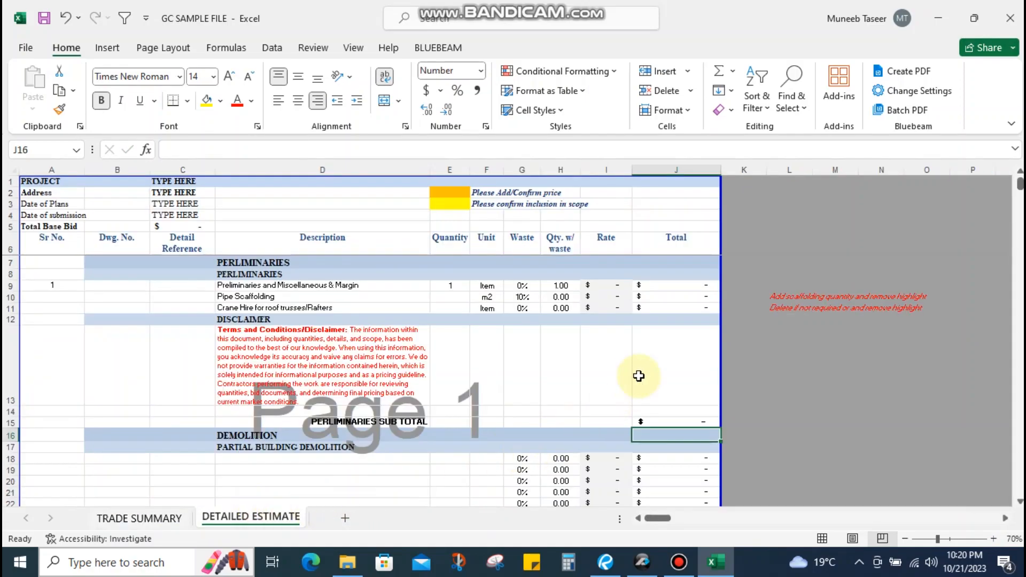
# Inspect the disclaimer, the Preliminaries descriptions D9:D11 and their Unit entries F9:F11
pyautogui.click(614, 374)
pyautogui.click(513, 340)
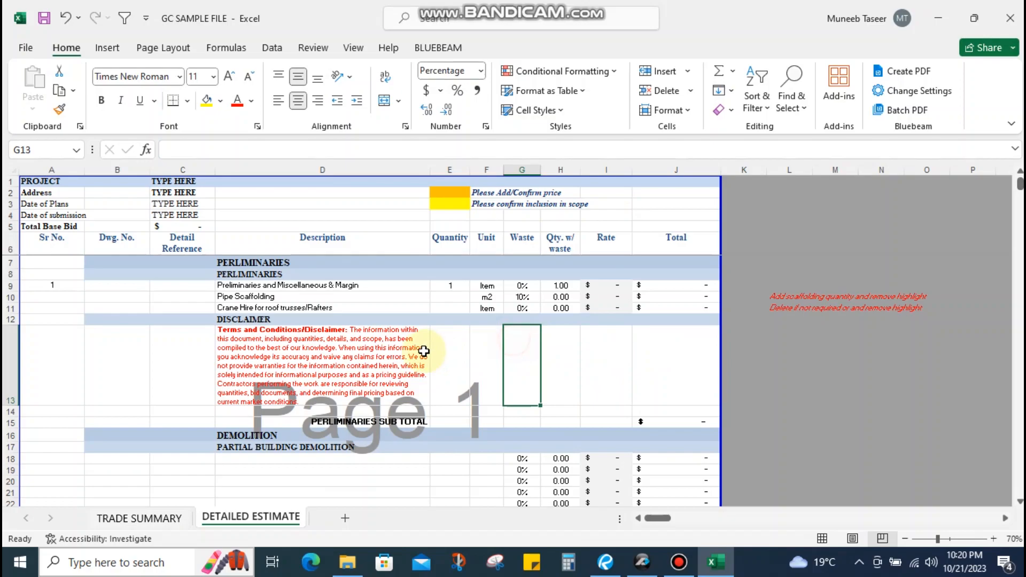
pyautogui.click(357, 344)
pyautogui.moveTo(355, 309); pyautogui.dragTo(356, 288)
pyautogui.click(163, 296)
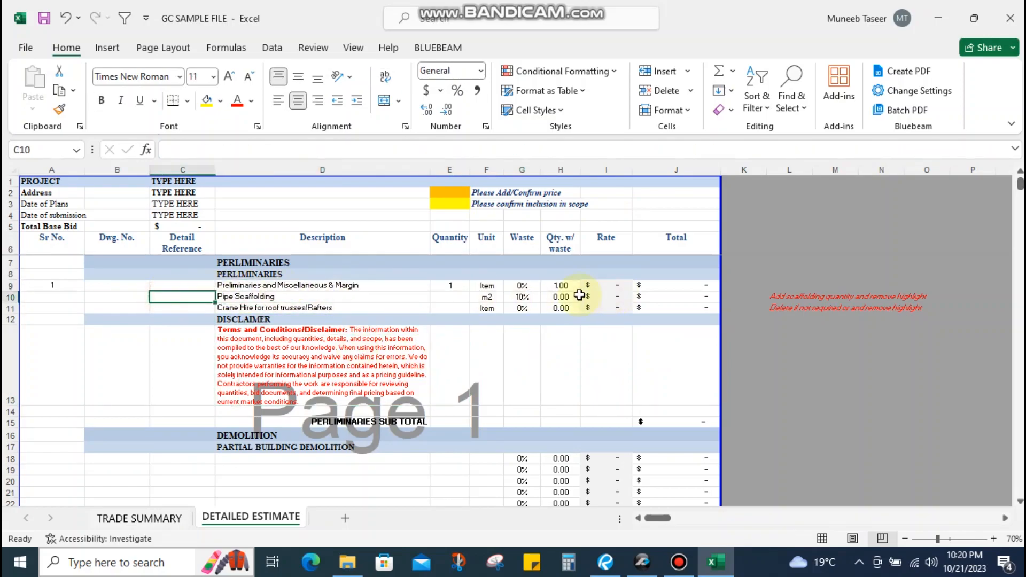
pyautogui.moveTo(486, 284); pyautogui.dragTo(487, 309)
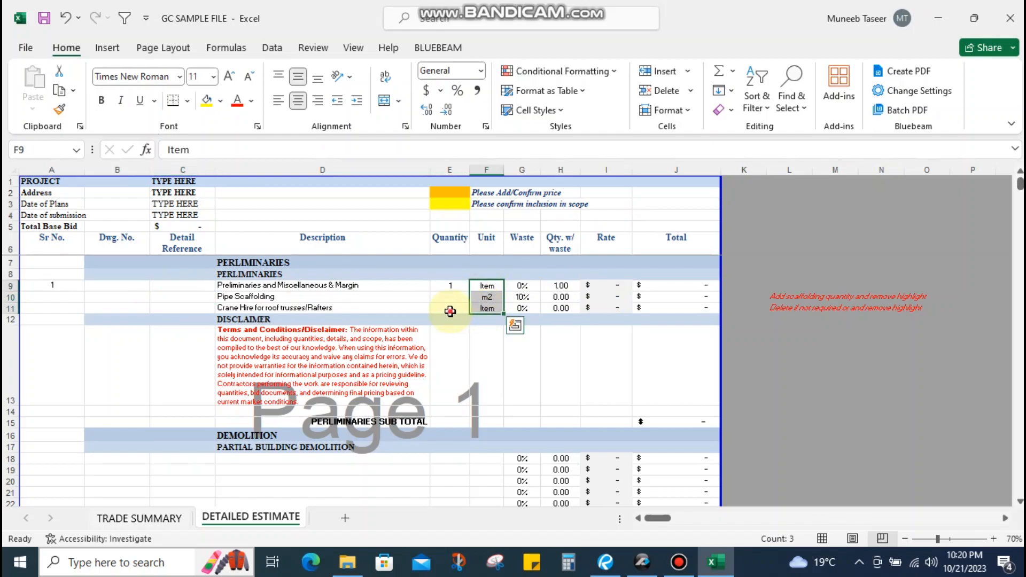
# Enter a quantity of 1 for Crane Hire in E11 and check its rate
pyautogui.click(444, 310)
pyautogui.write('1')
pyautogui.press('Return')
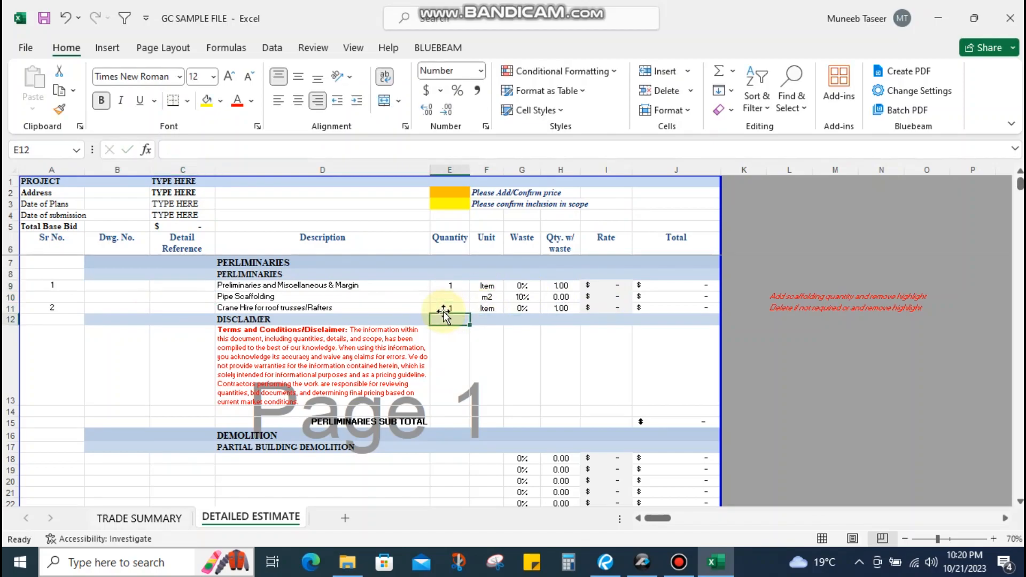
pyautogui.click(445, 308)
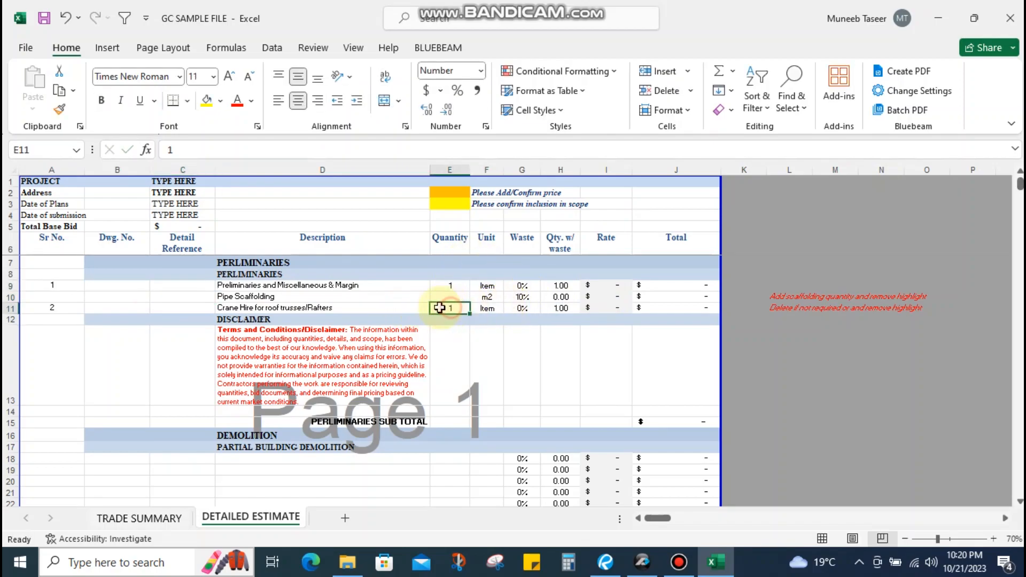
pyautogui.scroll(-3, 582, 334)
pyautogui.scroll(3, 582, 337)
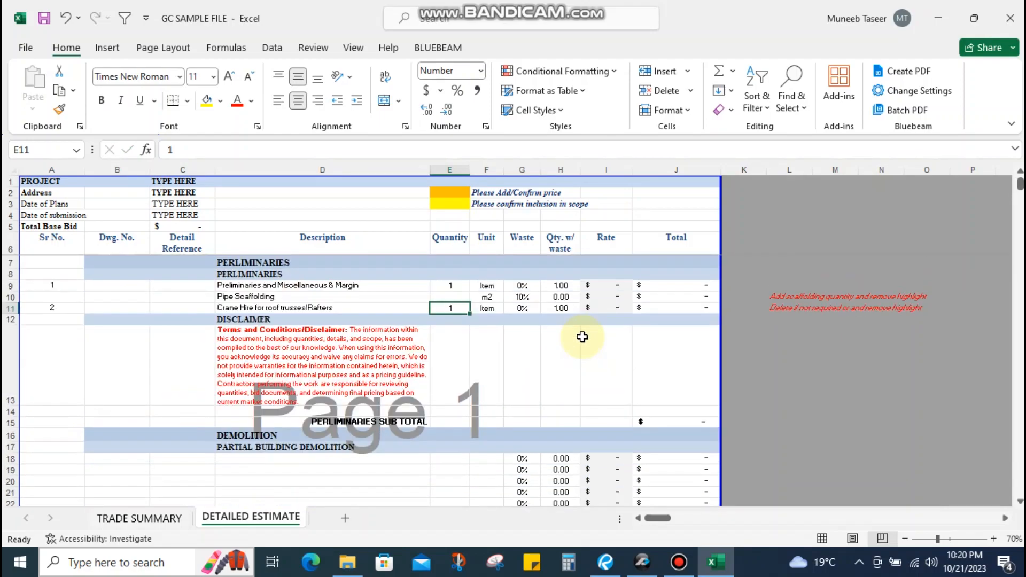
pyautogui.click(614, 307)
pyautogui.scroll(-9, 477, 342)
pyautogui.scroll(-5, 496, 342)
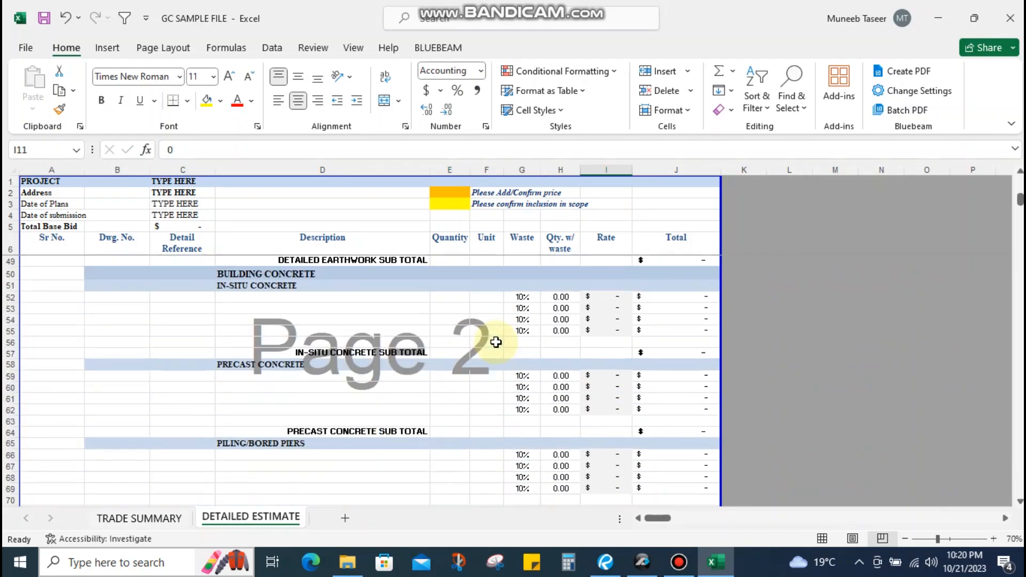
pyautogui.scroll(5, 496, 342)
pyautogui.scroll(-8, 492, 339)
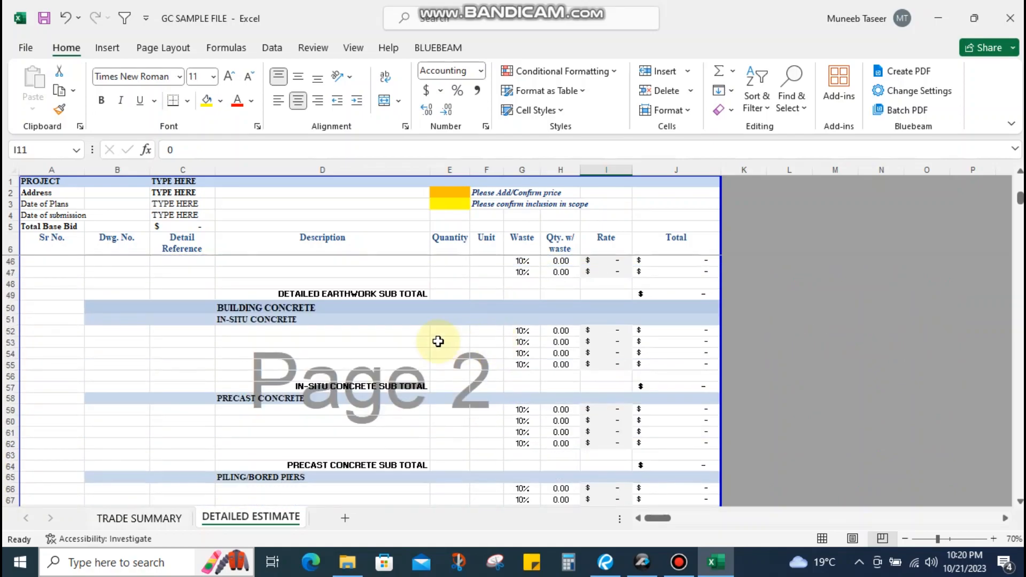
pyautogui.click(352, 337)
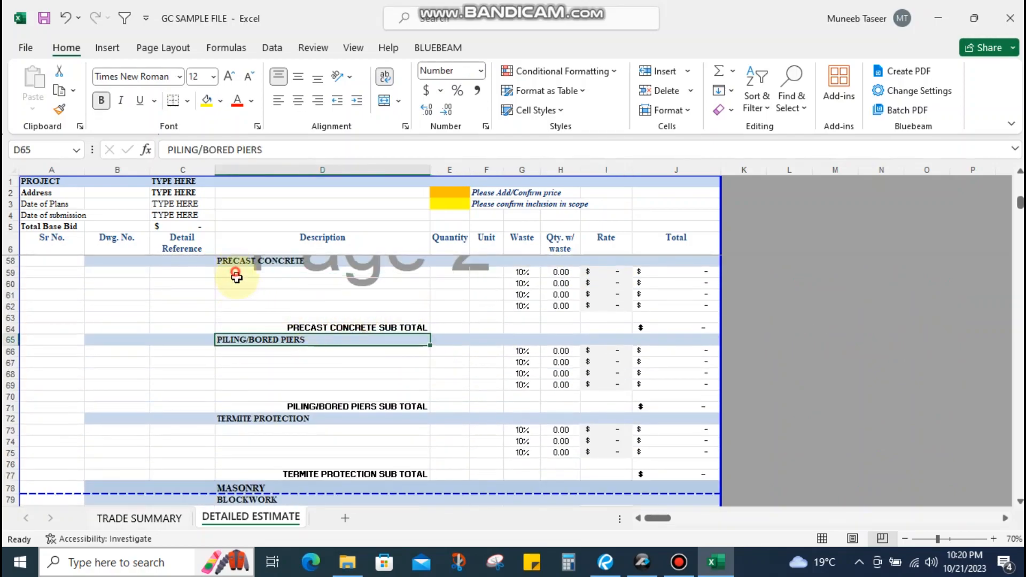
pyautogui.moveTo(227, 274); pyautogui.dragTo(244, 309)
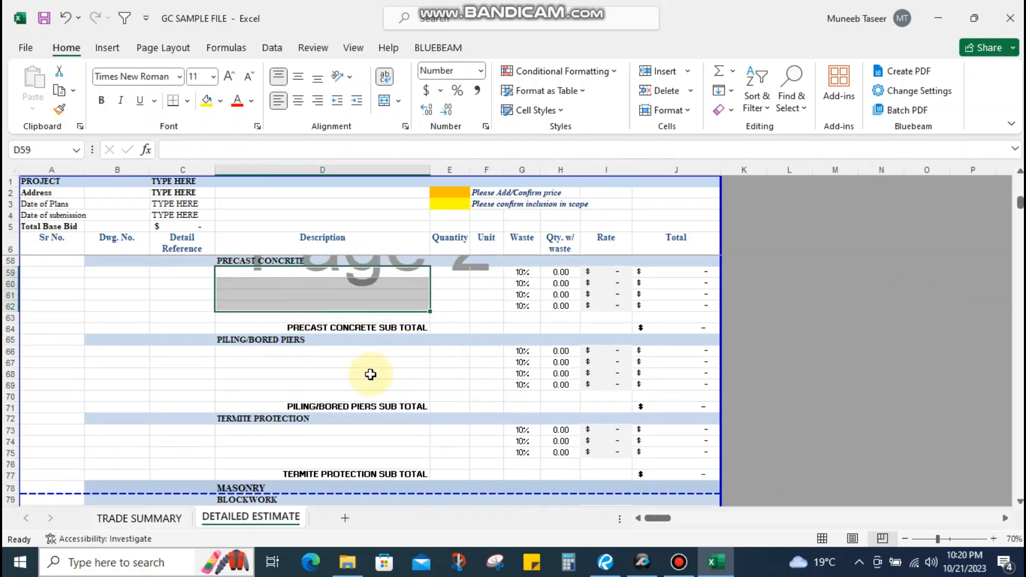
pyautogui.scroll(-3, 370, 379)
pyautogui.scroll(-9, 370, 379)
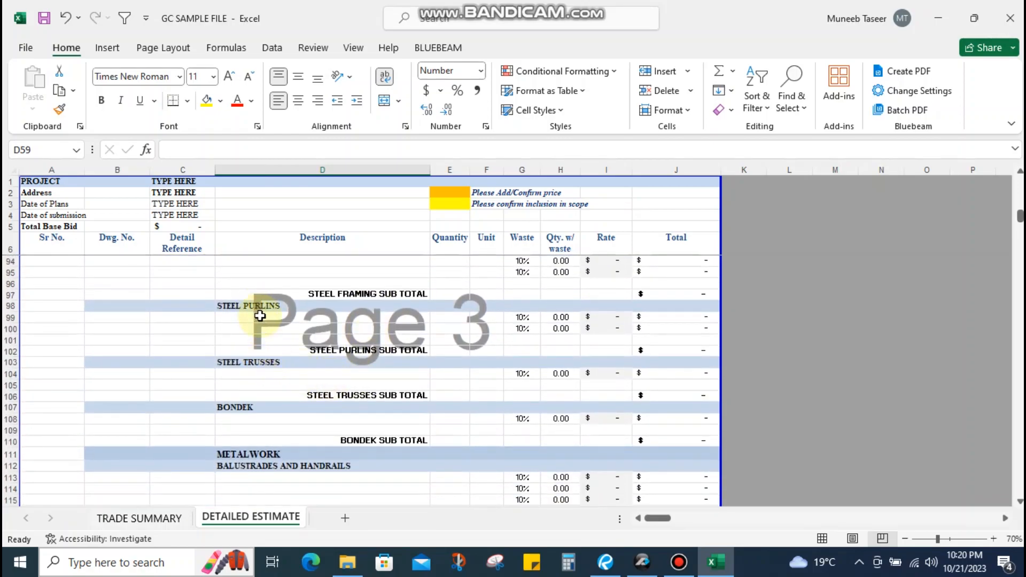
pyautogui.click(445, 316)
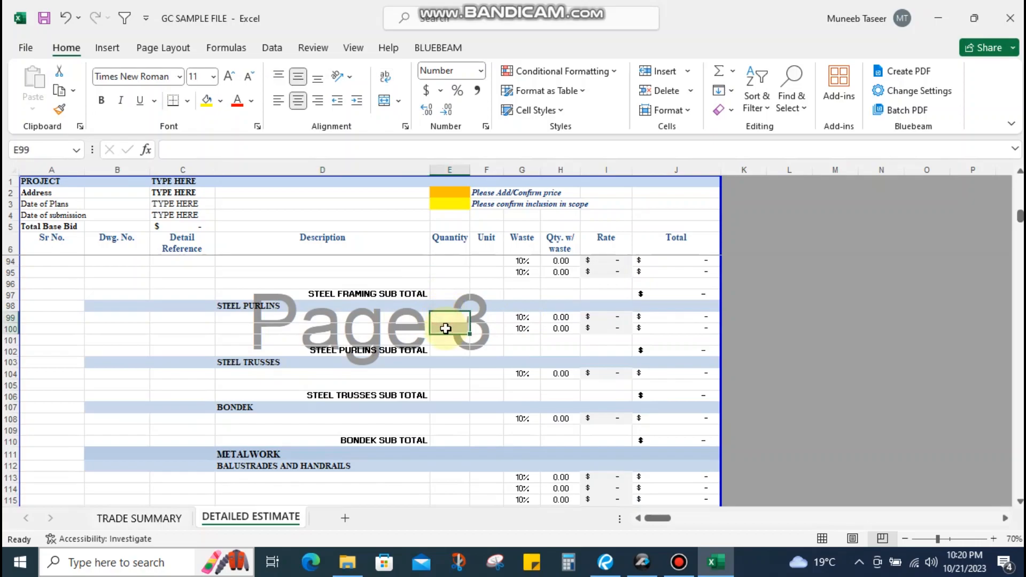
pyautogui.scroll(9, 520, 402)
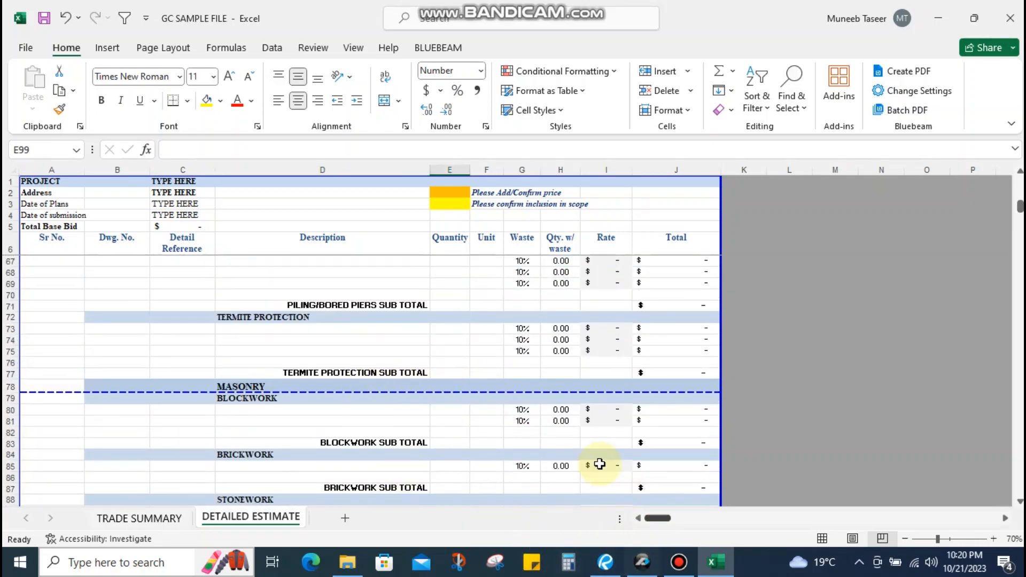
pyautogui.click(200, 246)
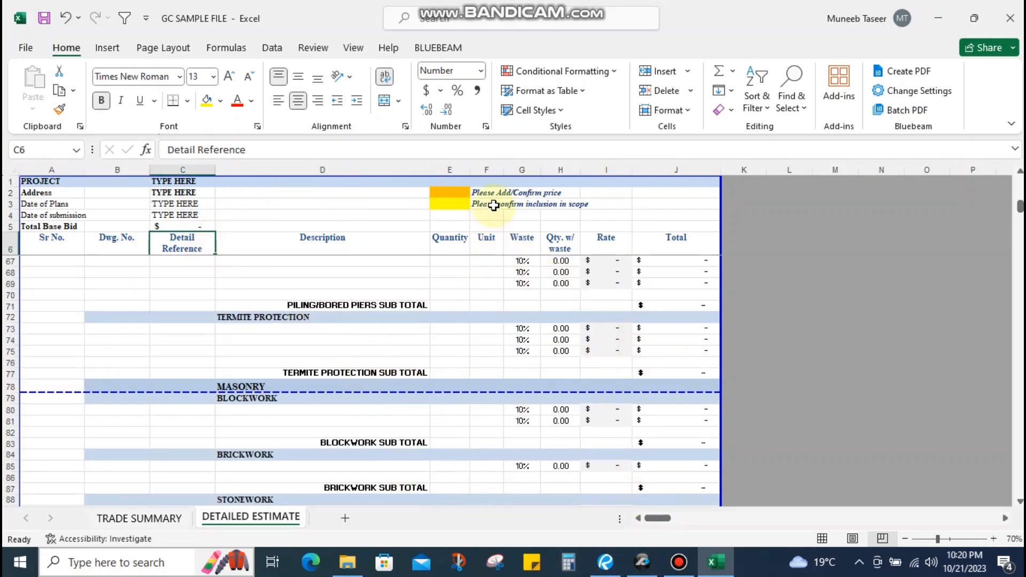
pyautogui.click(456, 196)
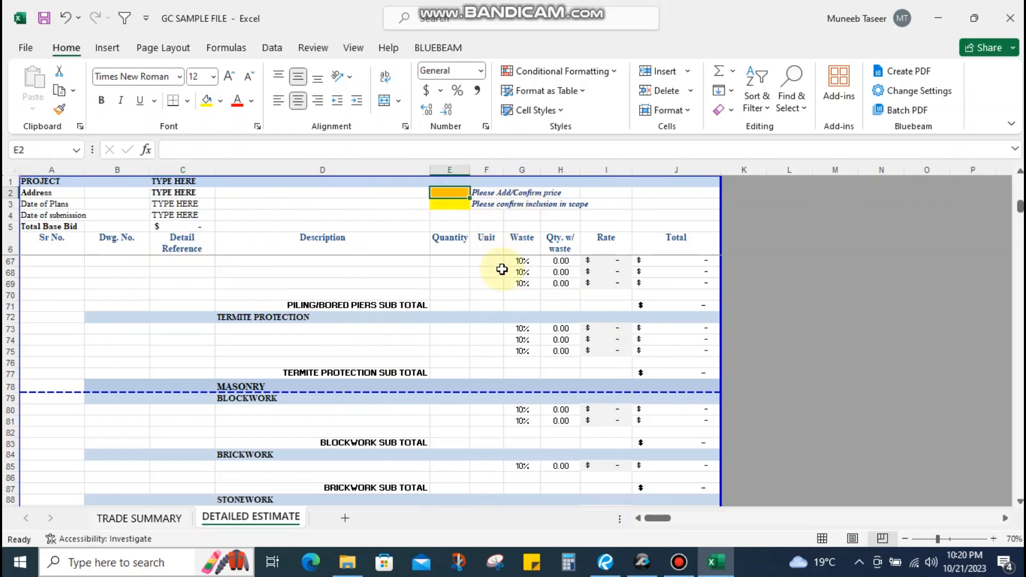
pyautogui.scroll(7, 542, 276)
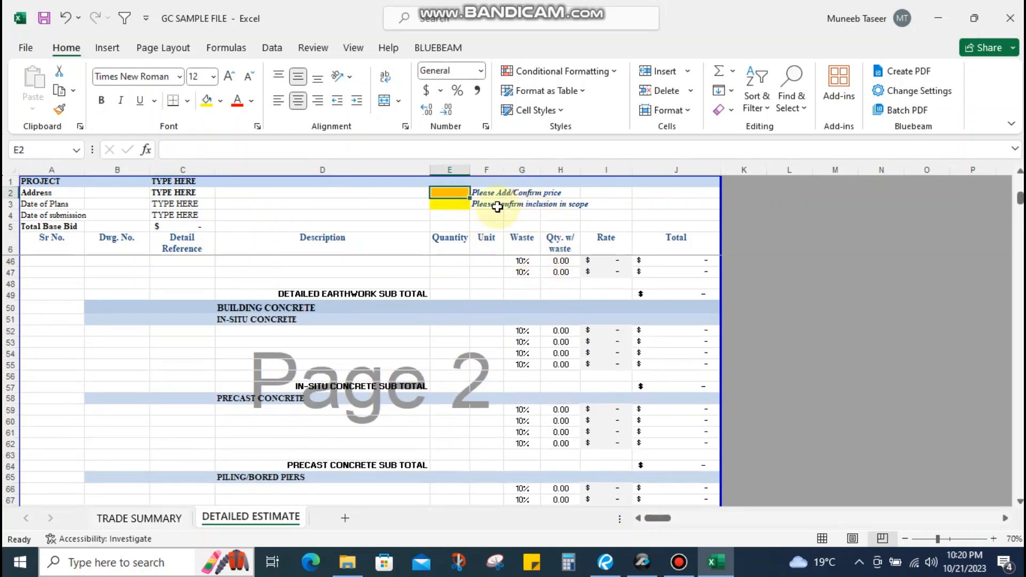
pyautogui.click(258, 341)
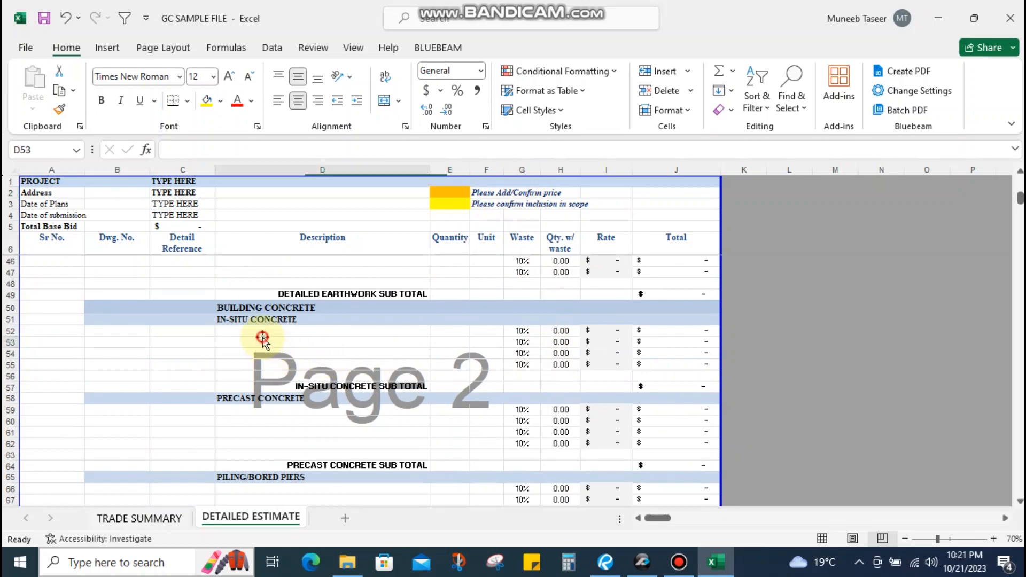
pyautogui.click(608, 330)
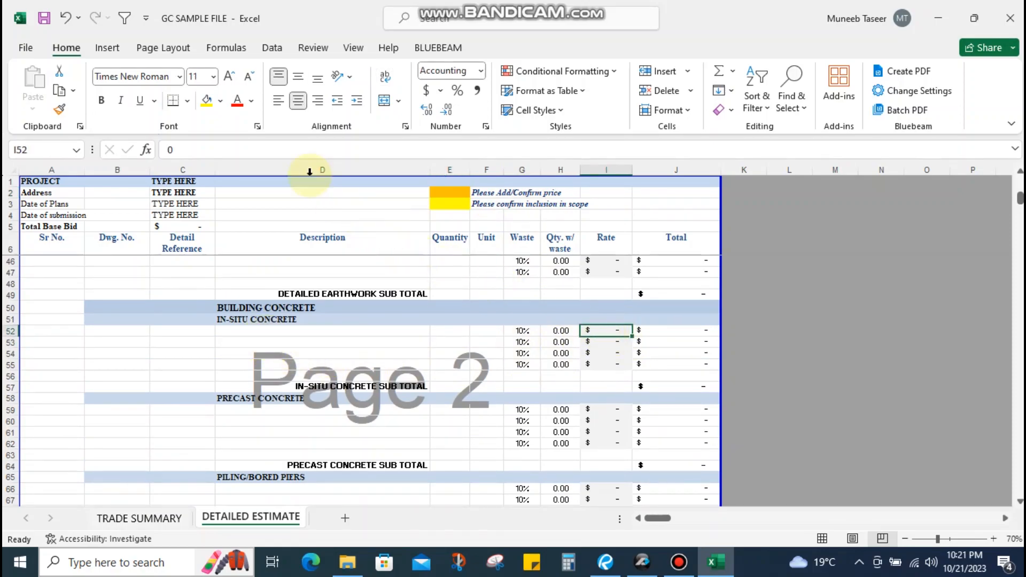
pyautogui.click(221, 101)
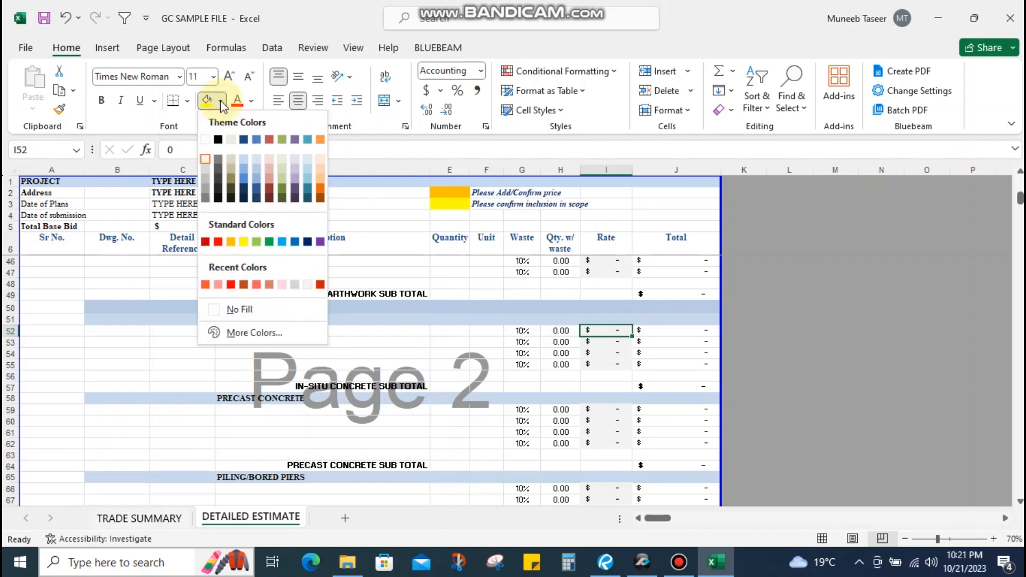
pyautogui.click(517, 272)
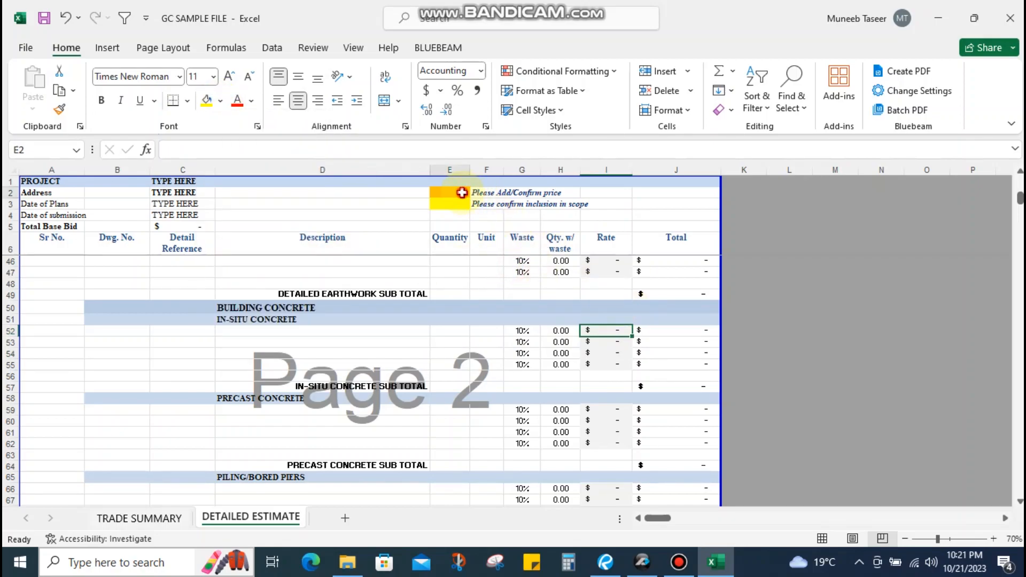
pyautogui.click(461, 192)
pyautogui.click(593, 332)
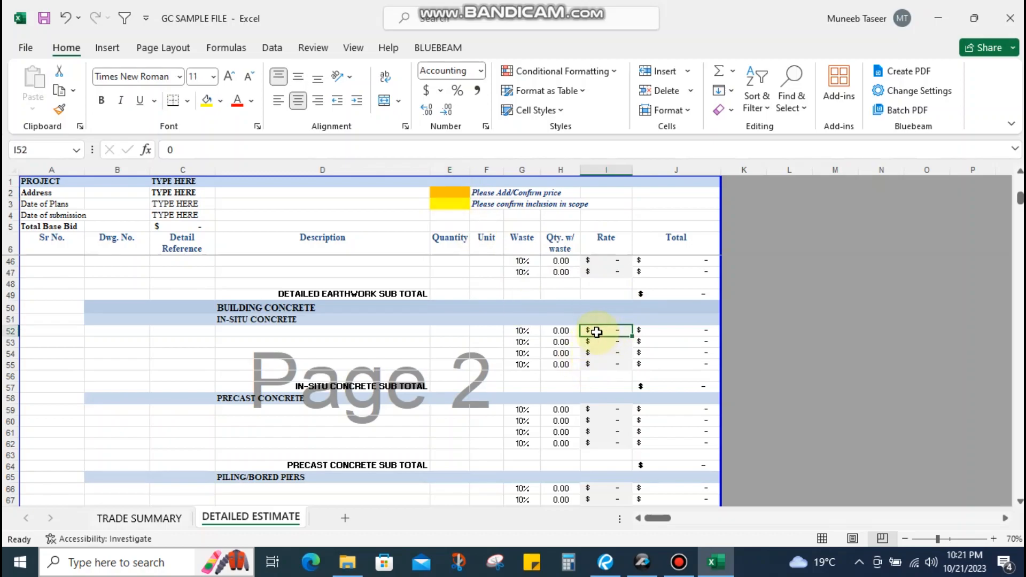
pyautogui.click(482, 192)
pyautogui.moveTo(452, 194)
pyautogui.mouseDown()
pyautogui.moveTo(483, 194)
pyautogui.moveTo(451, 193)
pyautogui.mouseUp()
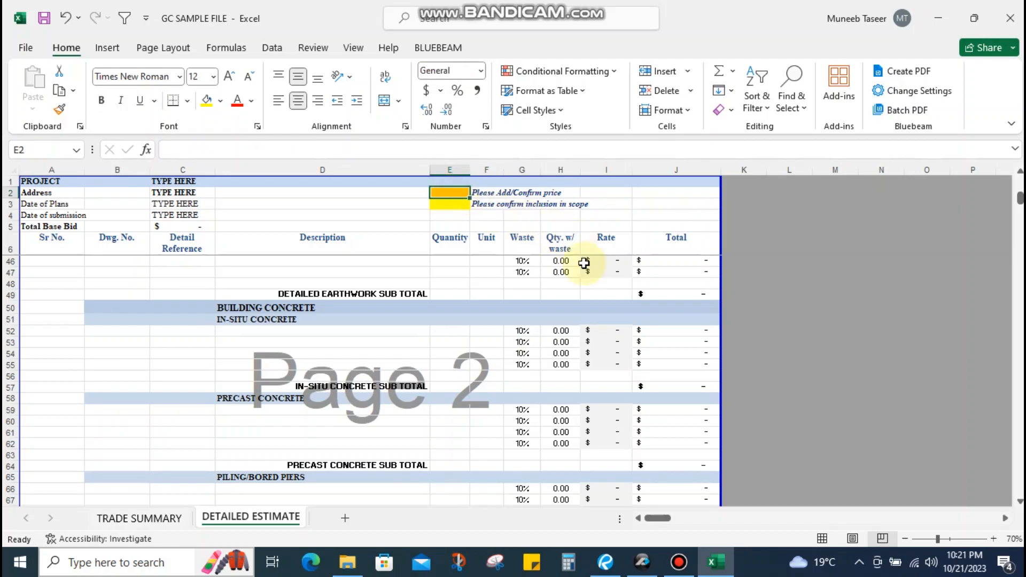
pyautogui.click(590, 317)
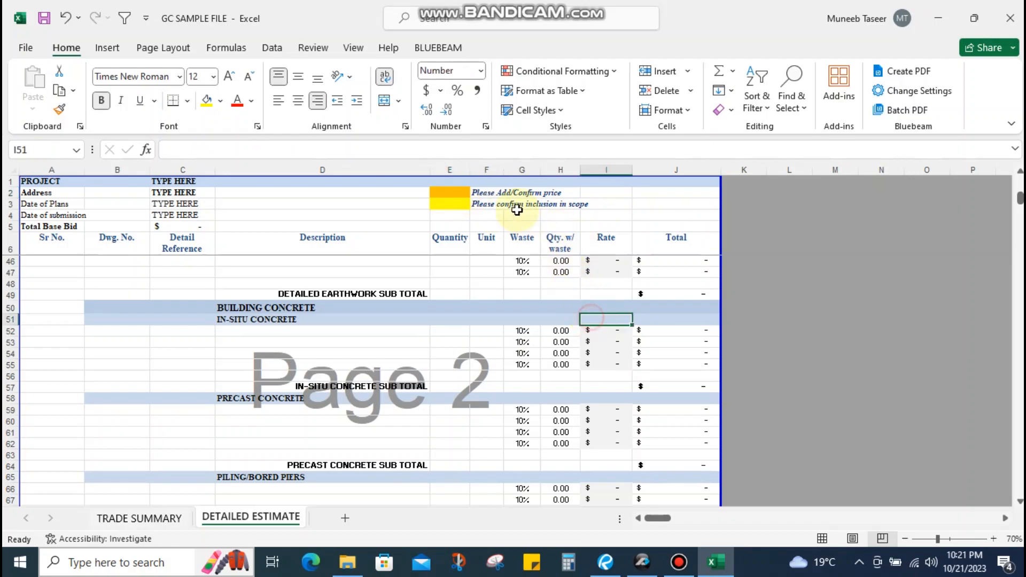
pyautogui.click(610, 353)
pyautogui.moveTo(366, 353); pyautogui.dragTo(616, 354)
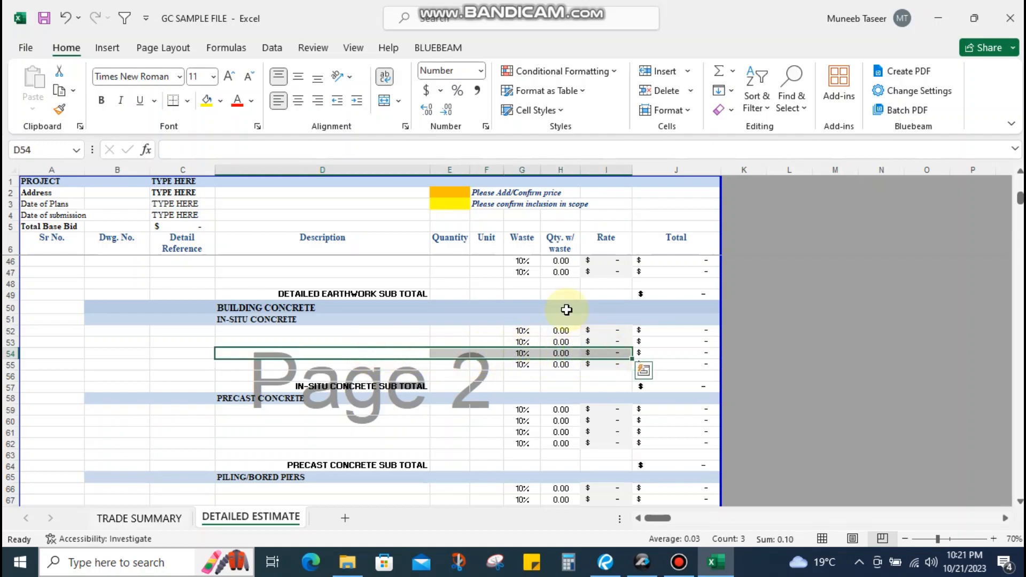
pyautogui.click(448, 203)
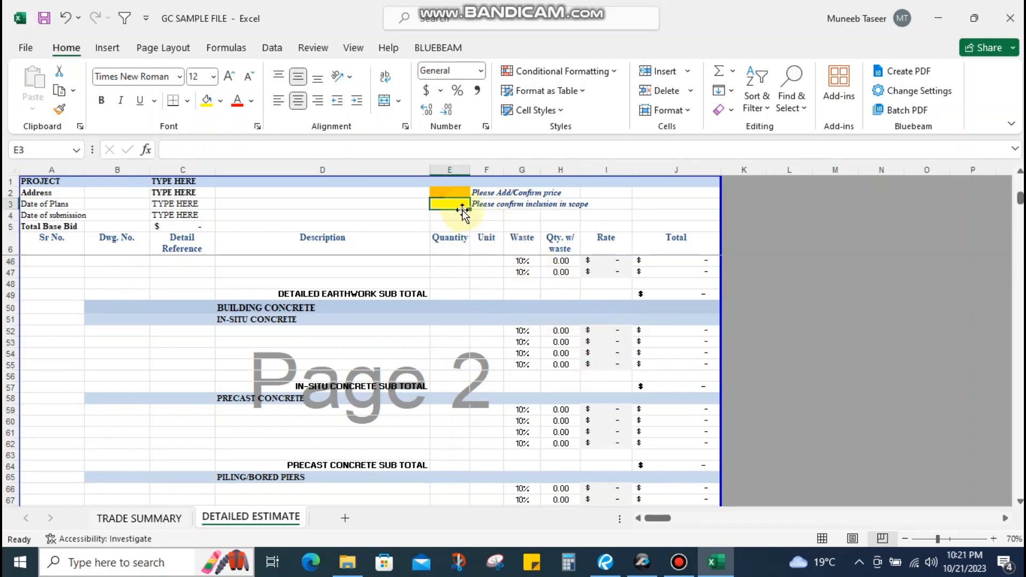
pyautogui.click(495, 205)
pyautogui.click(596, 353)
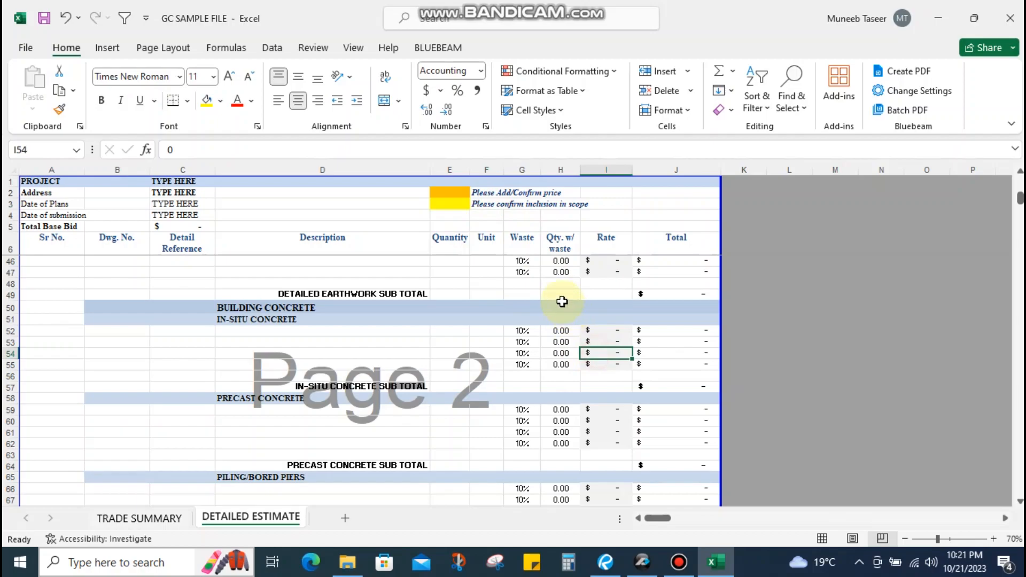
pyautogui.click(450, 203)
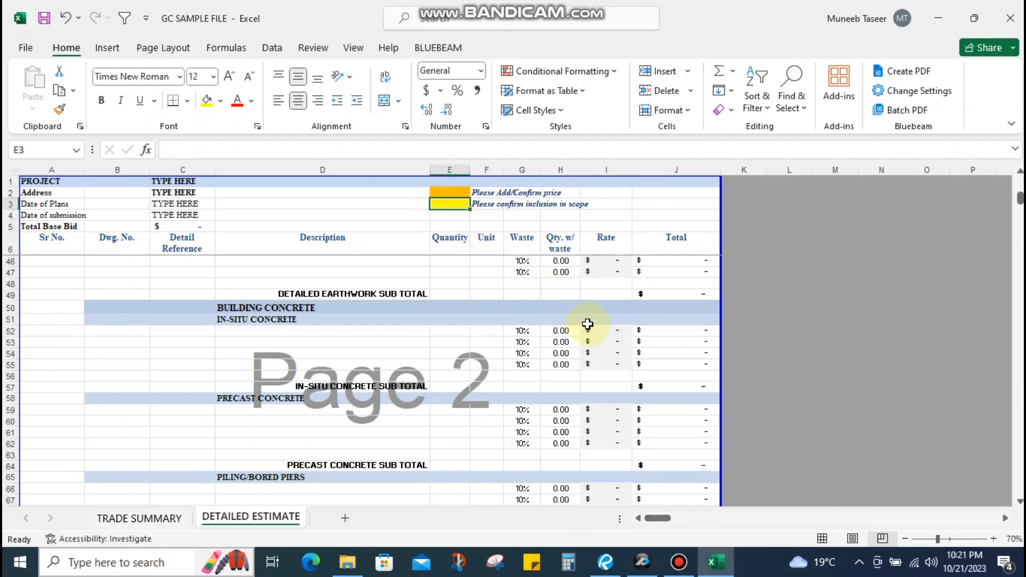
pyautogui.click(596, 354)
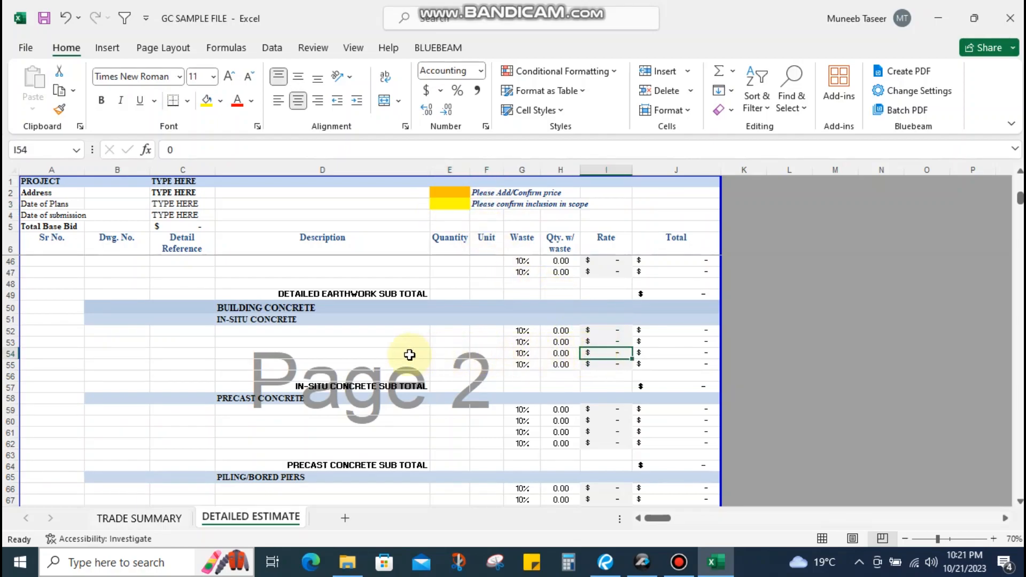
pyautogui.click(486, 205)
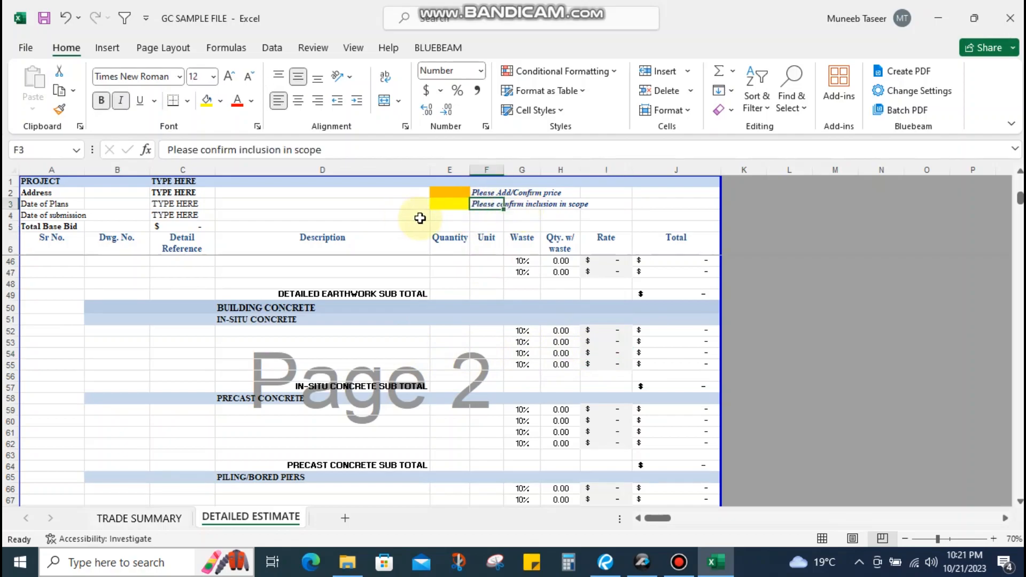
pyautogui.click(604, 363)
pyautogui.click(487, 363)
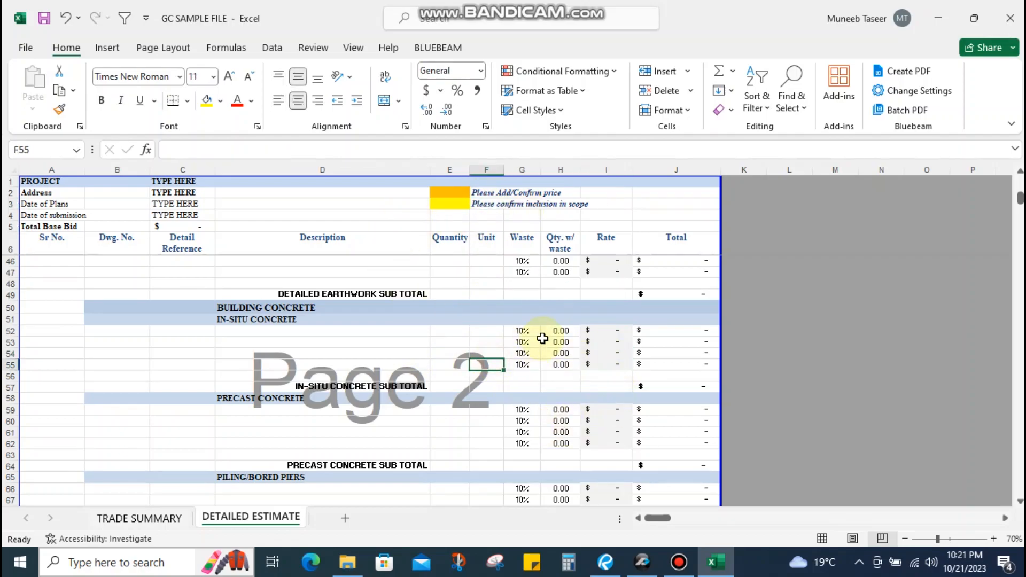
pyautogui.scroll(5, 542, 338)
pyautogui.scroll(6, 542, 339)
pyautogui.scroll(-18, 486, 328)
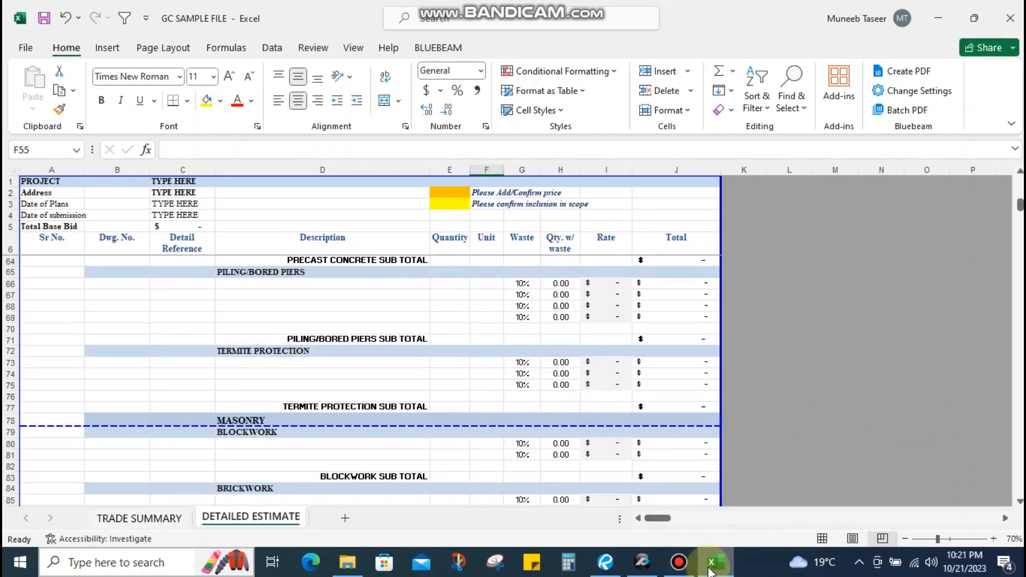
# Review PlanSwift's Estimating takeoff grid and export the Default estimate to a new Excel workbook
pyautogui.click(639, 568)
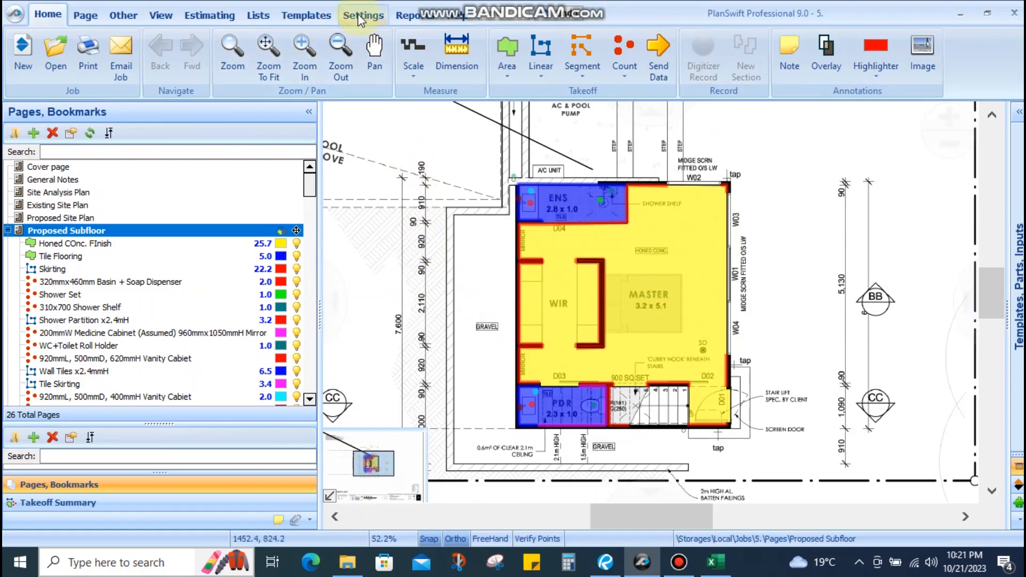
pyautogui.click(199, 19)
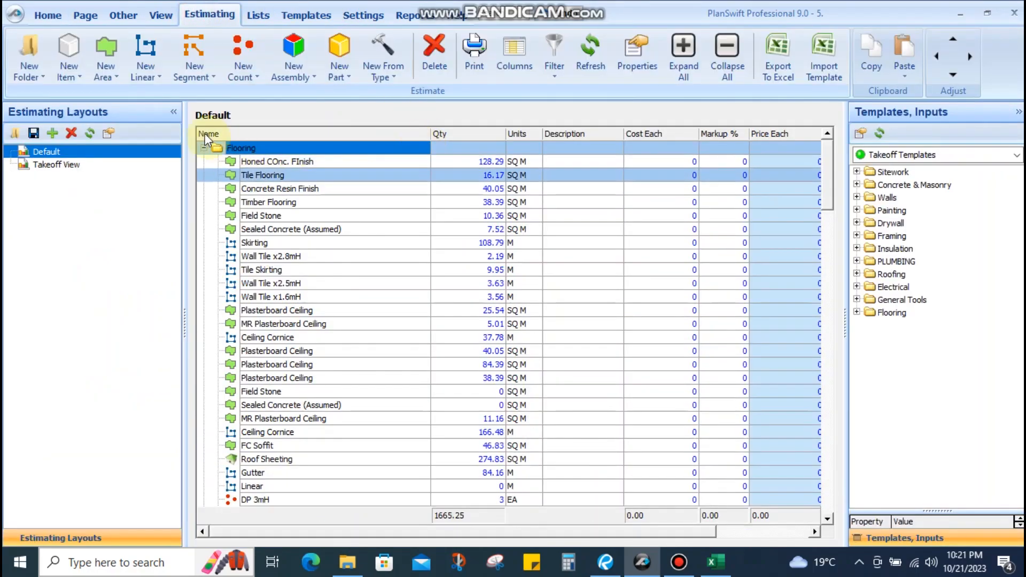
pyautogui.scroll(-5, 293, 280)
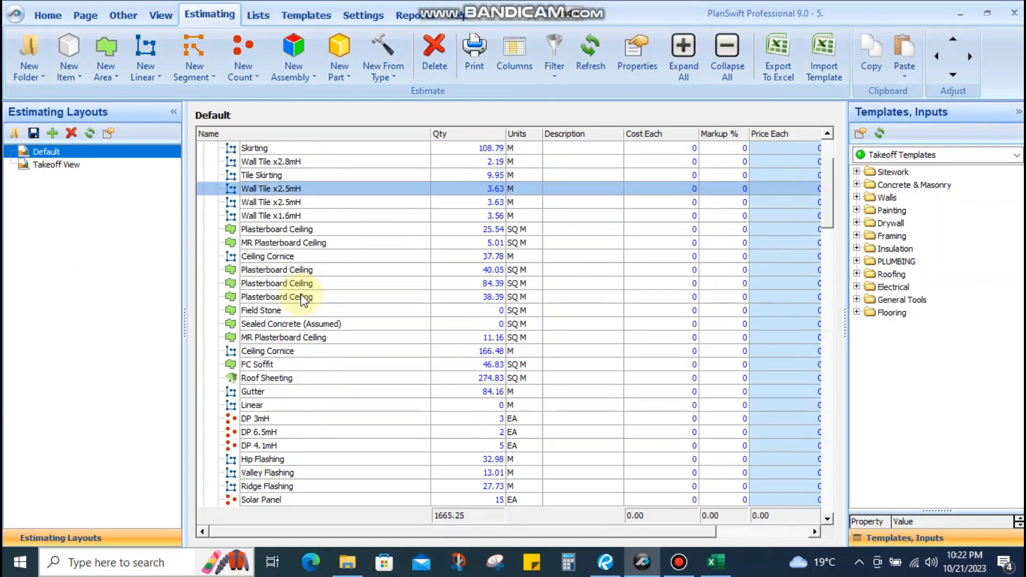
pyautogui.scroll(5, 329, 294)
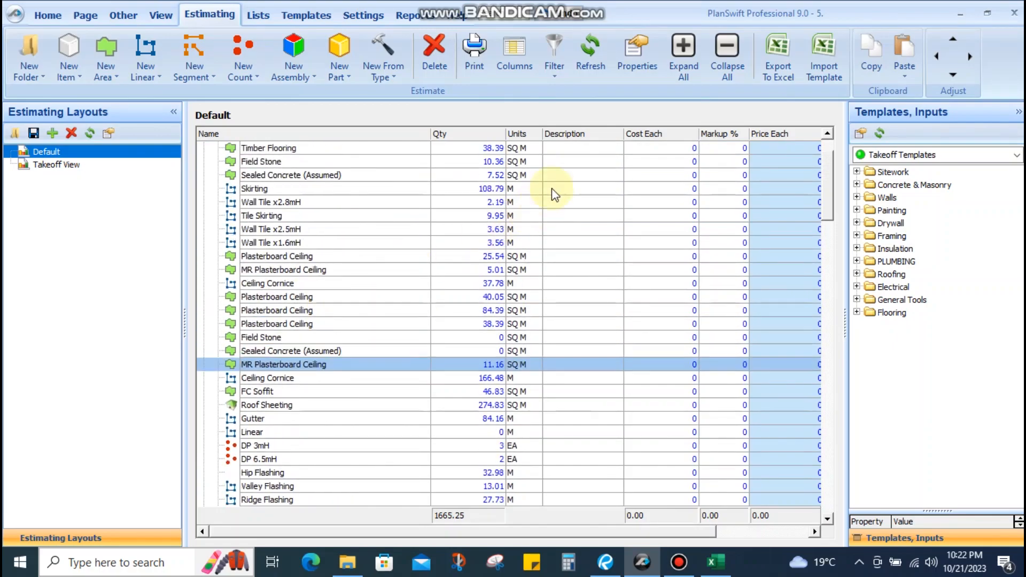
pyautogui.scroll(-4, 515, 369)
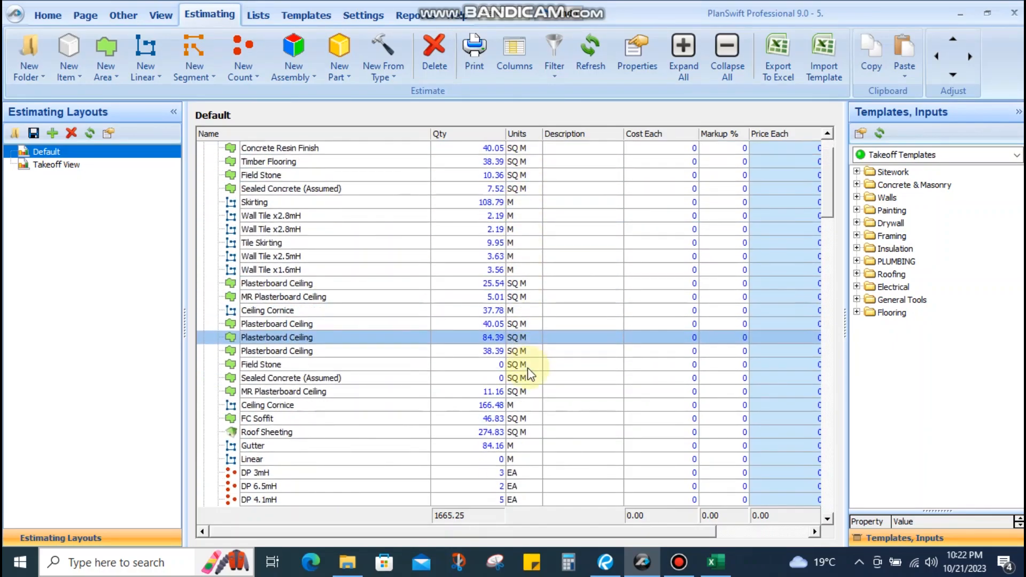
pyautogui.scroll(-1, 525, 401)
pyautogui.scroll(5, 525, 400)
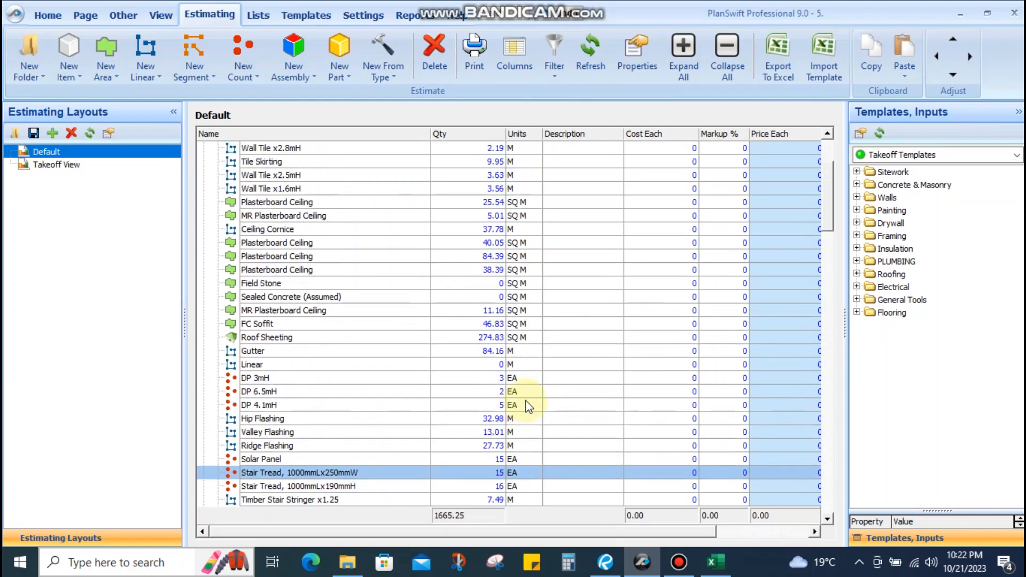
pyautogui.scroll(-3, 374, 272)
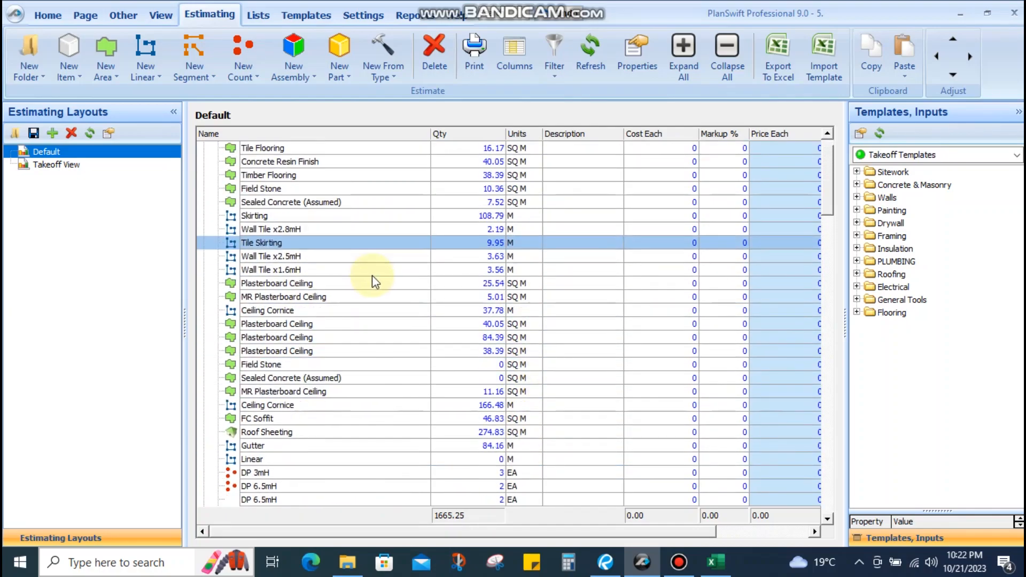
pyautogui.scroll(-5, 453, 275)
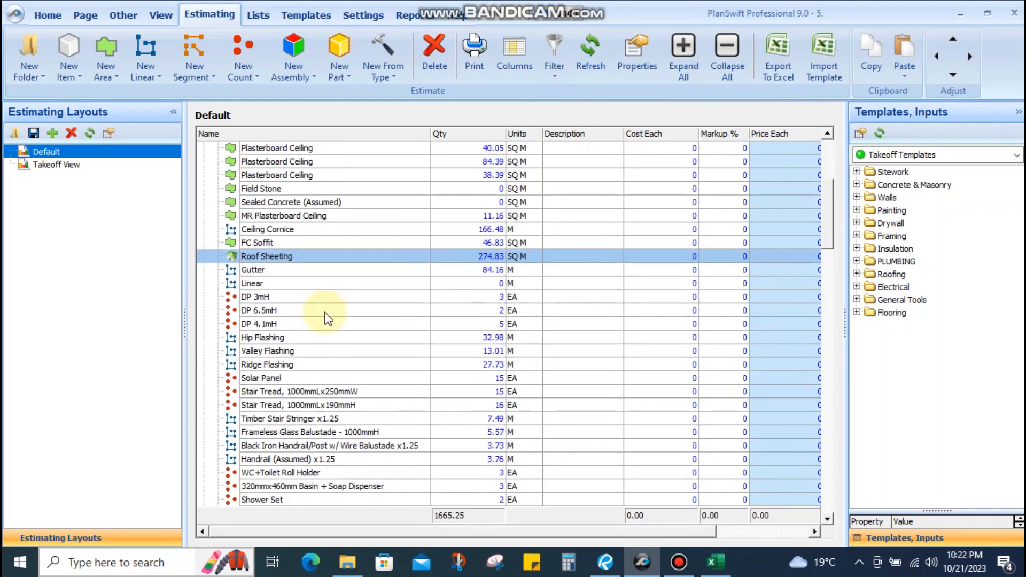
pyautogui.scroll(-2, 328, 328)
pyautogui.scroll(5, 328, 328)
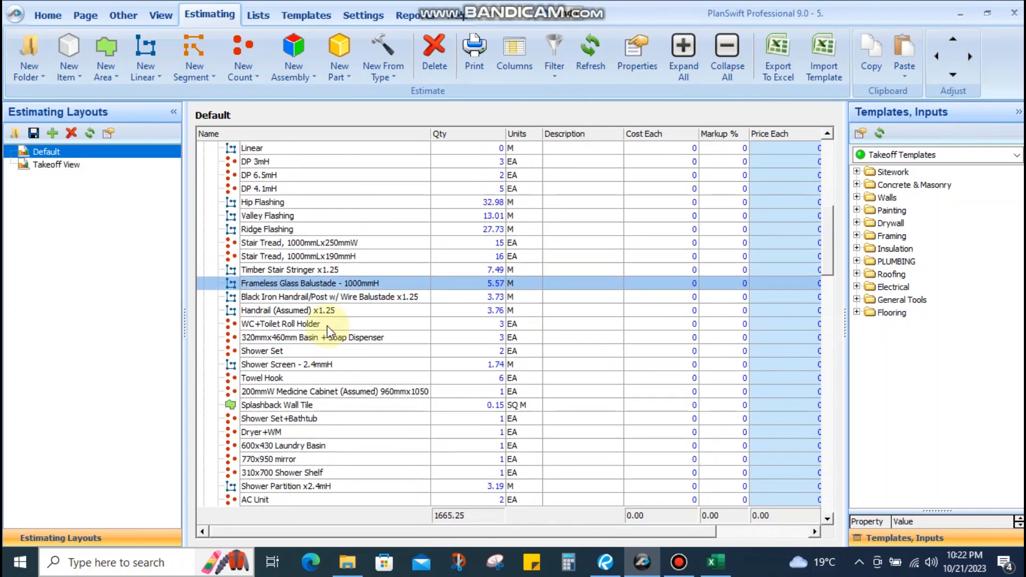
pyautogui.scroll(5, 327, 312)
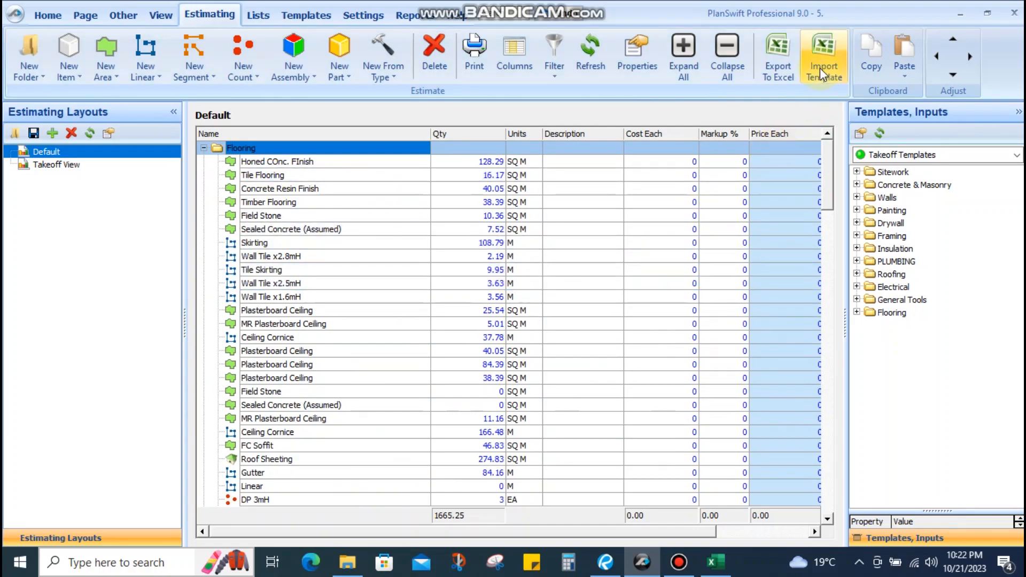
pyautogui.click(784, 59)
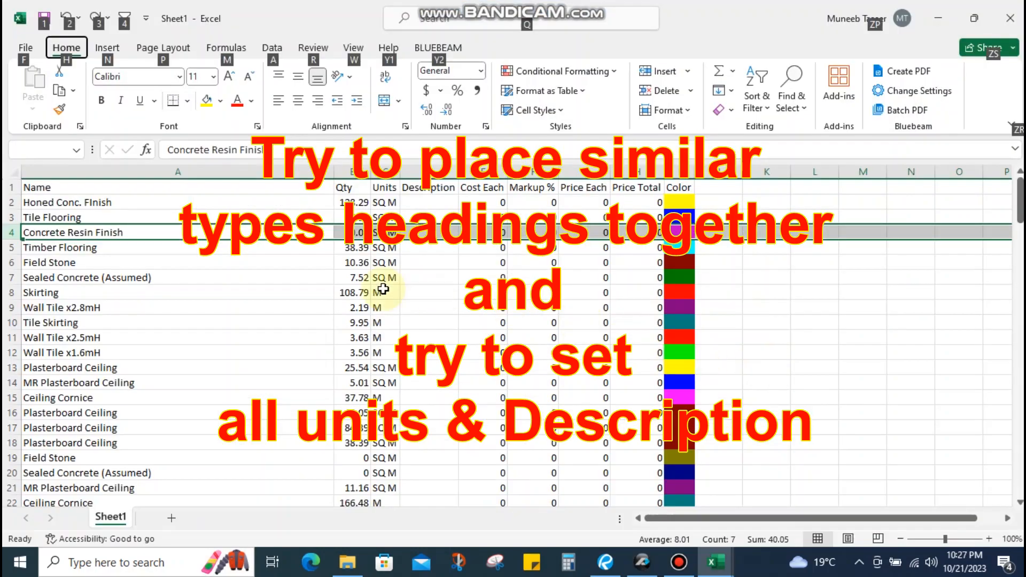
# Move the Concrete Resin Finish row above Tile Flooring into row 3
pyautogui.click(326, 289)
pyautogui.click(327, 321)
pyautogui.moveTo(338, 6)
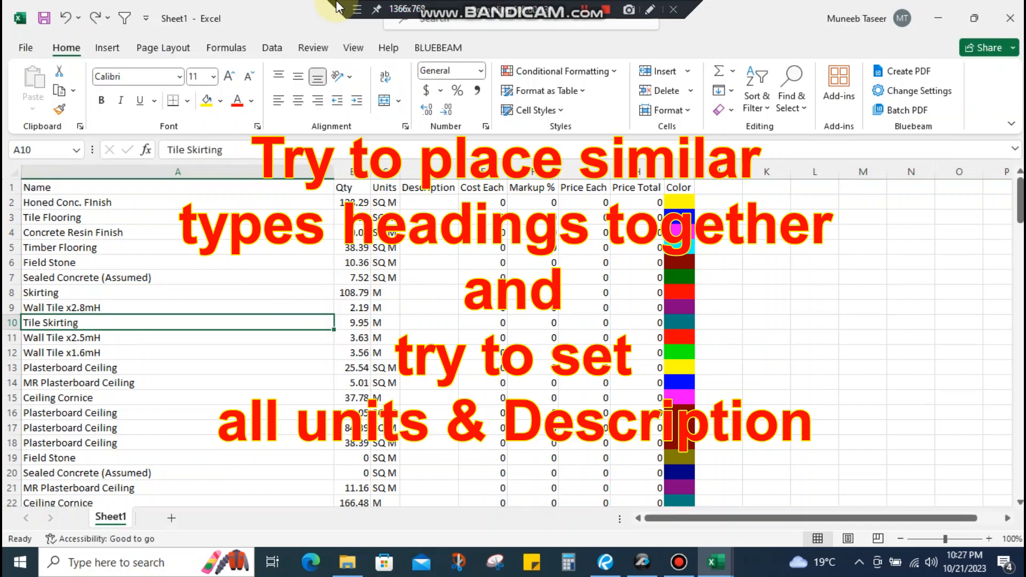
pyautogui.click(126, 275)
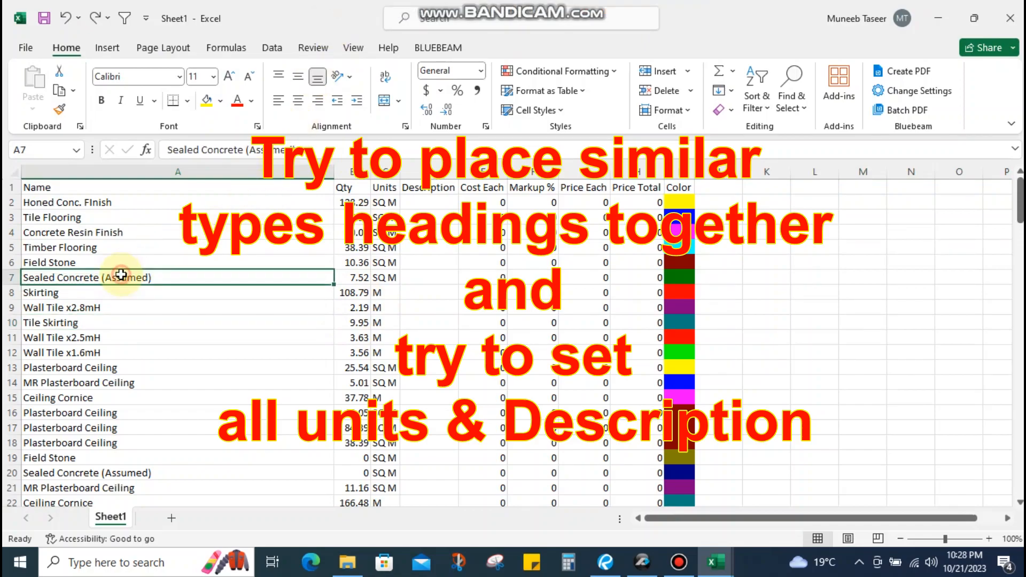
pyautogui.click(68, 240)
pyautogui.click(113, 233)
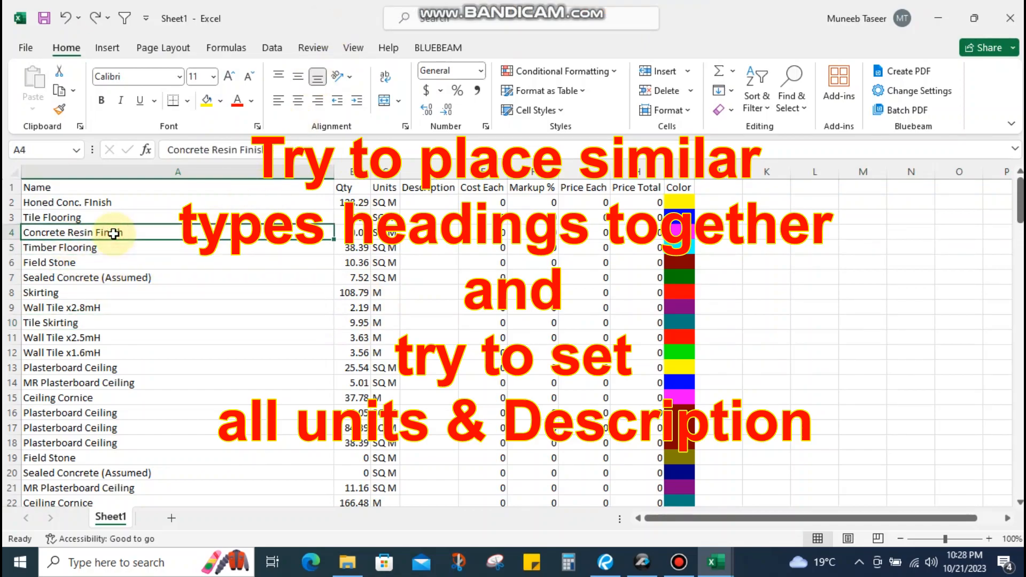
pyautogui.hotkey('shift', 'space')
pyautogui.hotkey('ctrl', 'x')
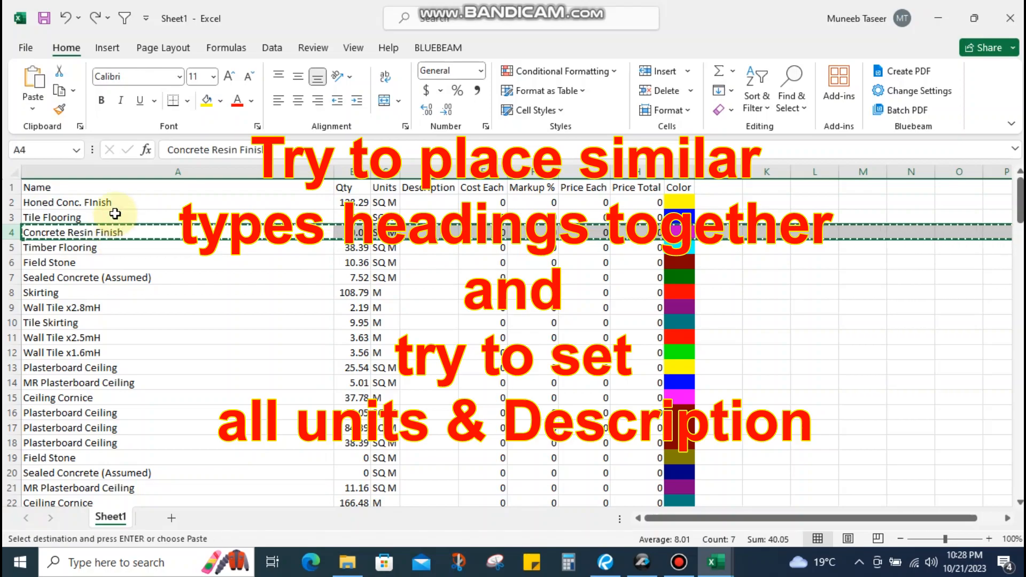
pyautogui.click(114, 216)
pyautogui.hotkey('shift', 'space')
pyautogui.hotkey('ctrl', '+')
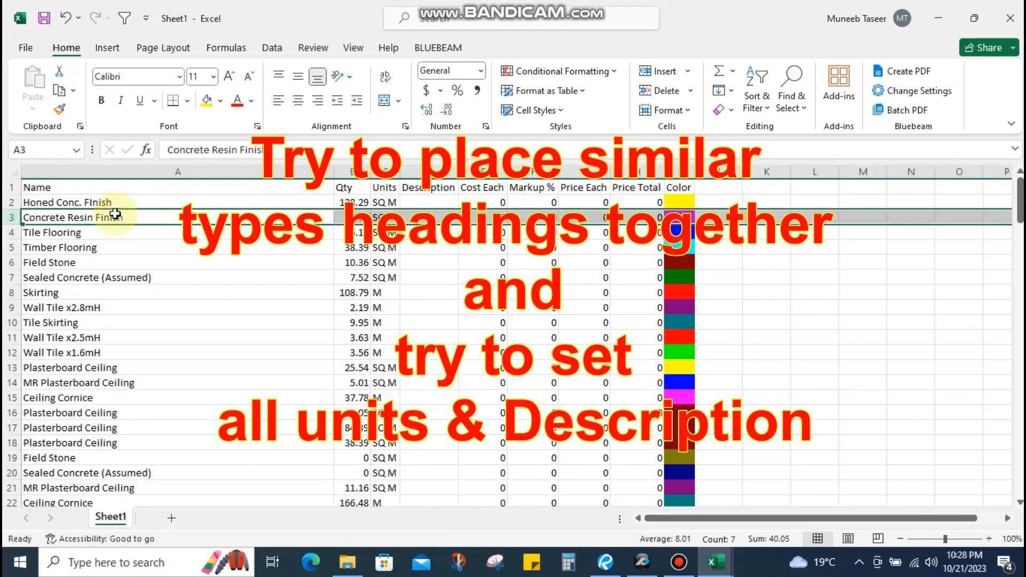
# Rename Field Stone to 'Field Stone Flooring'
pyautogui.moveTo(407, 7)
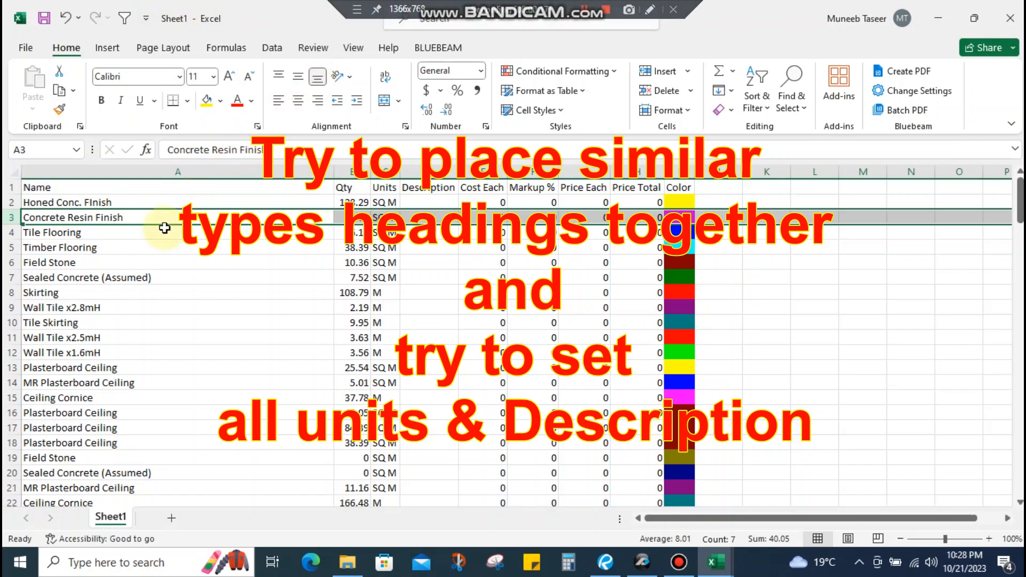
pyautogui.click(112, 291)
pyautogui.doubleClick(94, 262)
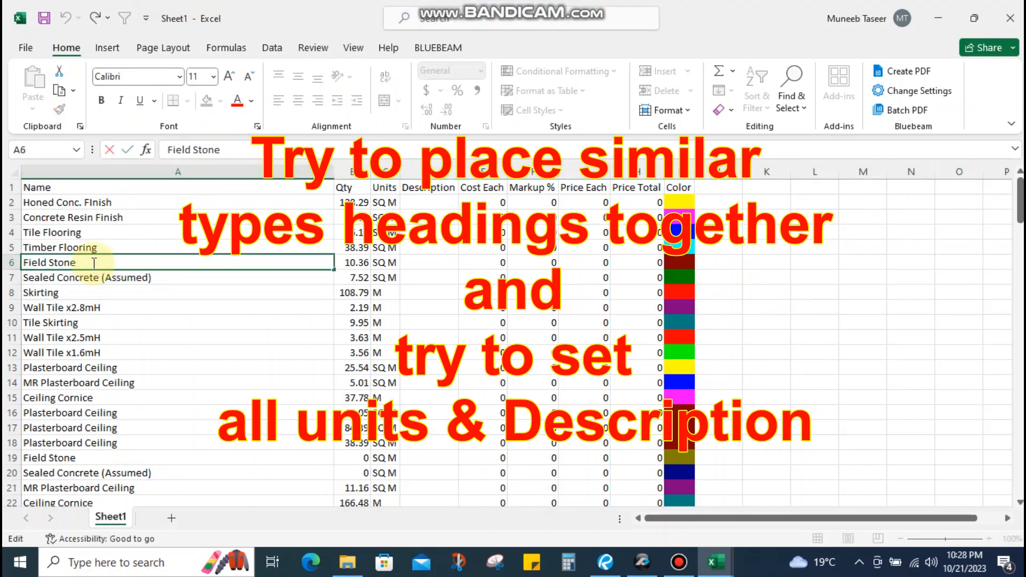
pyautogui.write('Flooring')
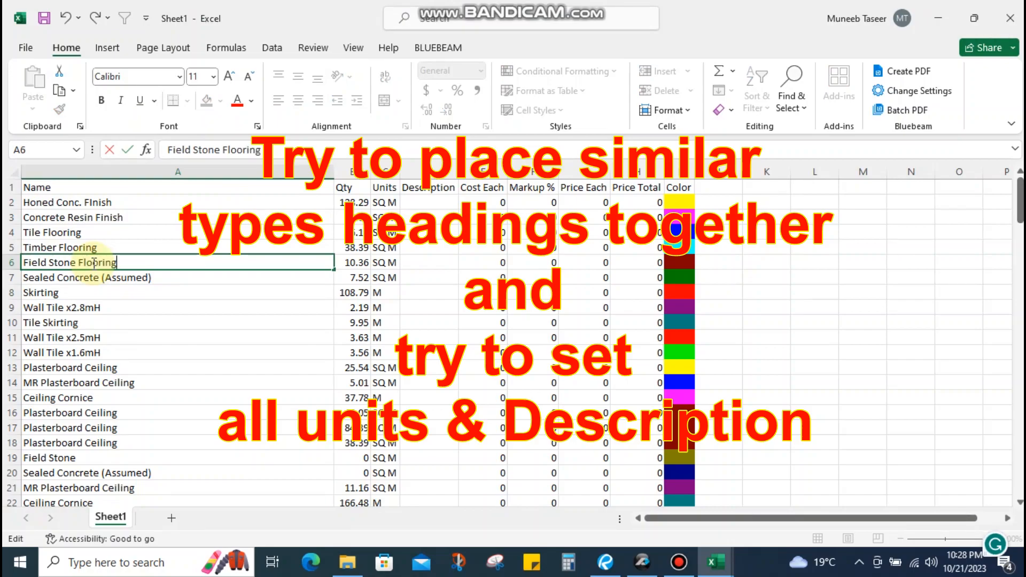
pyautogui.press('Return')
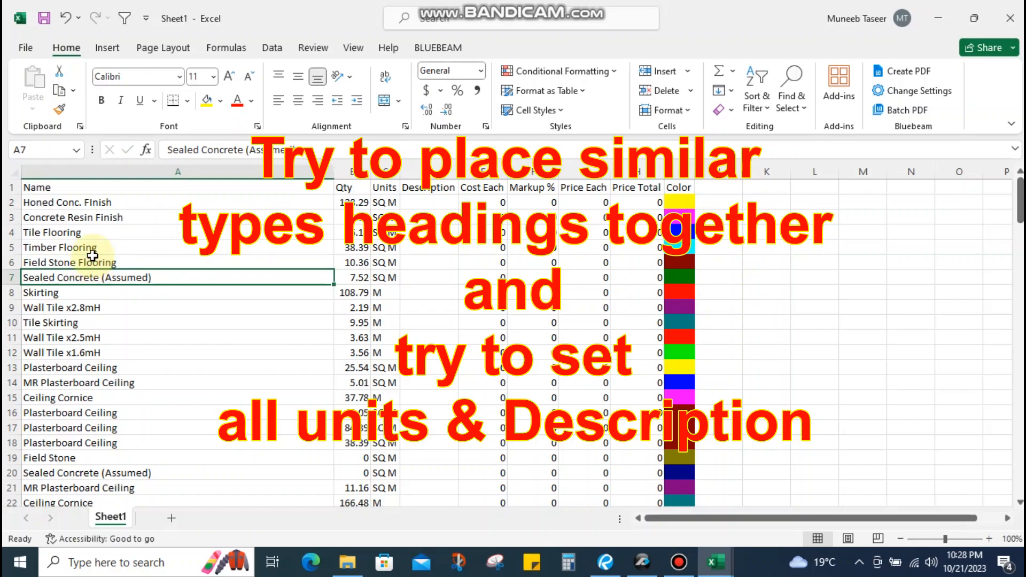
# Copy the SQ M unit from Sealed Concrete into the Wall Tile x2.8mH row
pyautogui.click(85, 292)
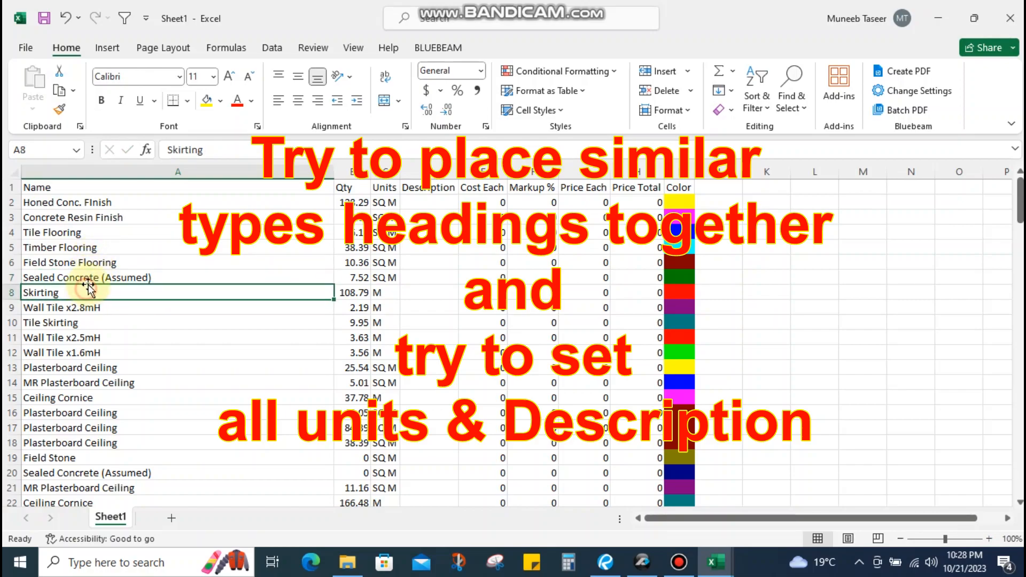
pyautogui.click(86, 281)
pyautogui.click(84, 305)
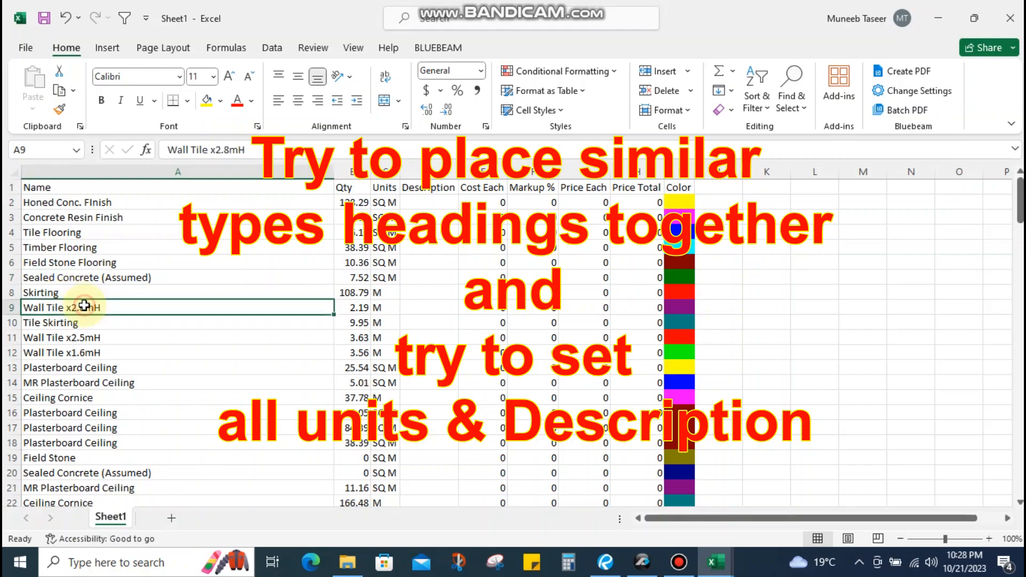
pyautogui.click(48, 294)
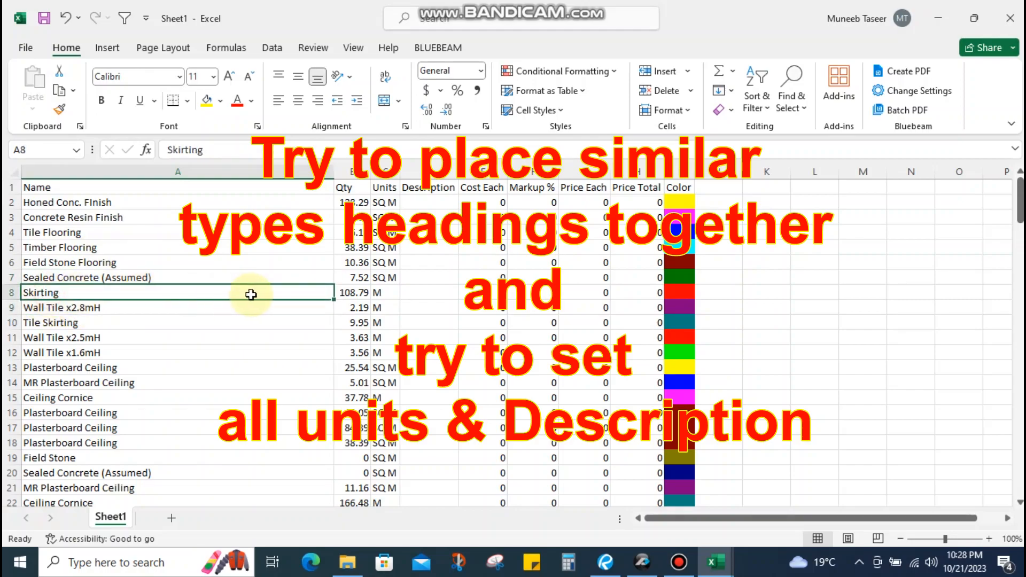
pyautogui.click(384, 293)
pyautogui.click(75, 309)
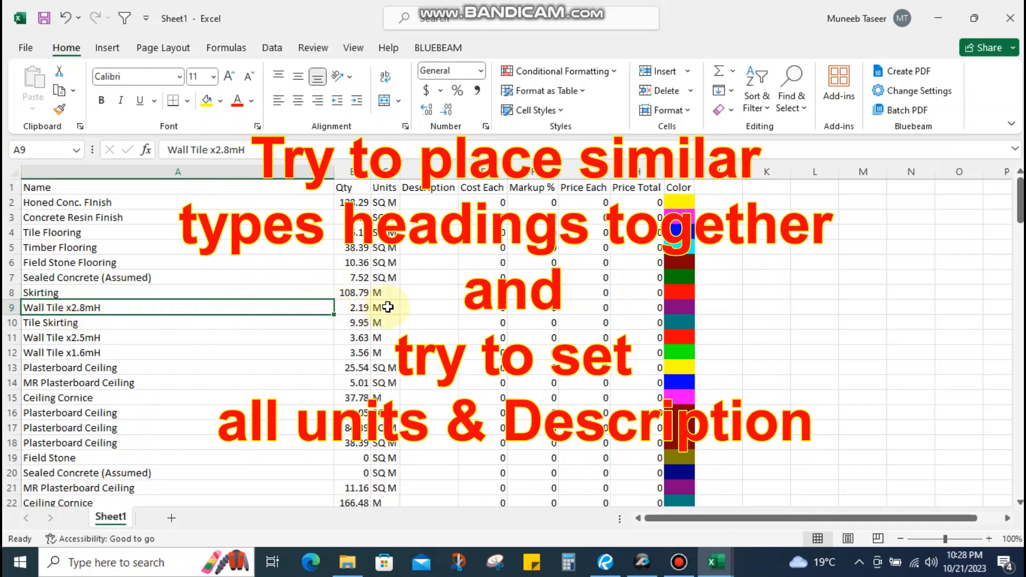
pyautogui.click(387, 280)
pyautogui.hotkey('ctrl', 'c')
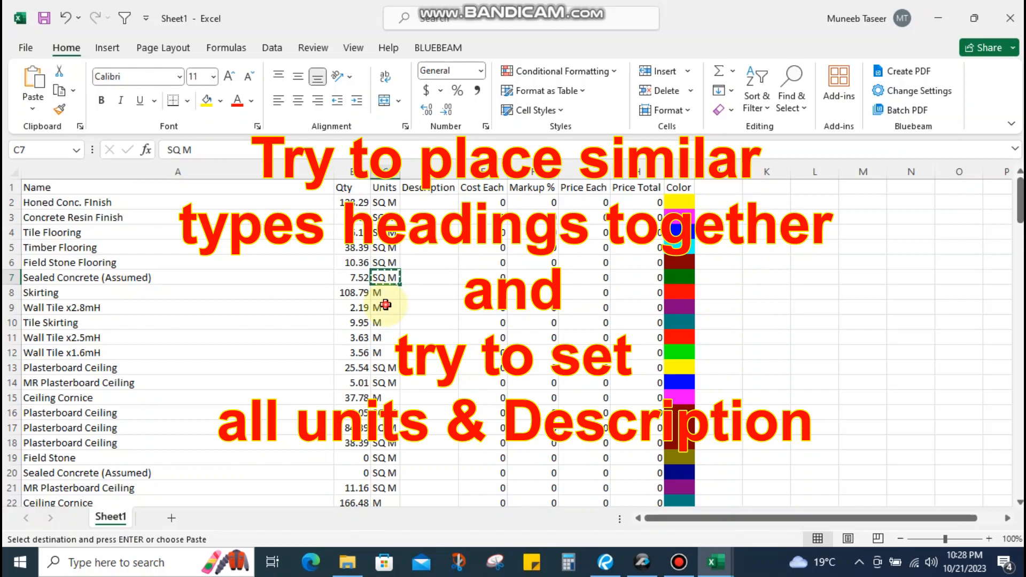
pyautogui.click(386, 305)
pyautogui.hotkey('ctrl', 'v')
pyautogui.press('Escape')
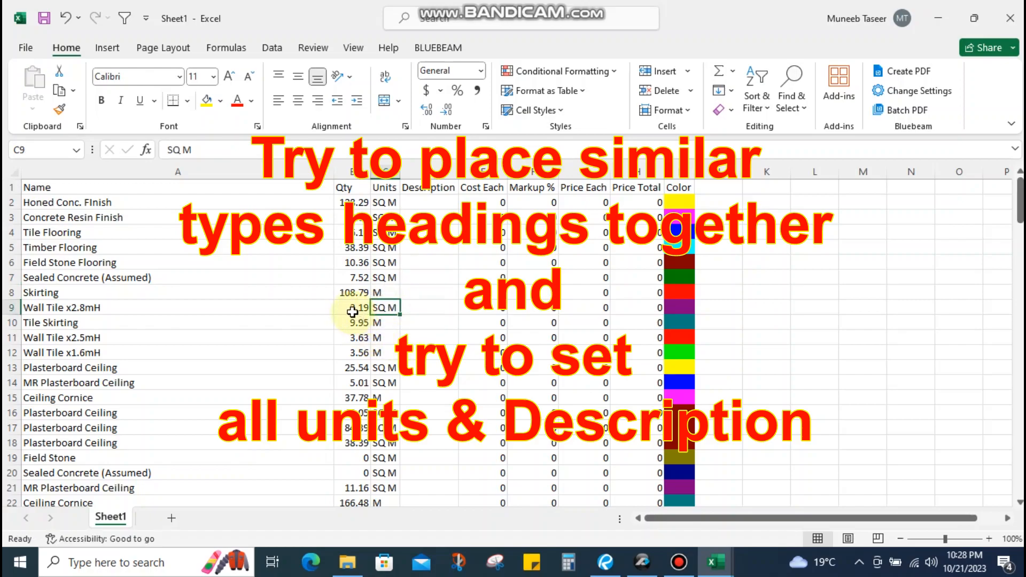
# Set the Wall Tile x2.8mH quantity in B9 to the formula =2.19*2.8
pyautogui.doubleClick(349, 309)
pyautogui.write('=')
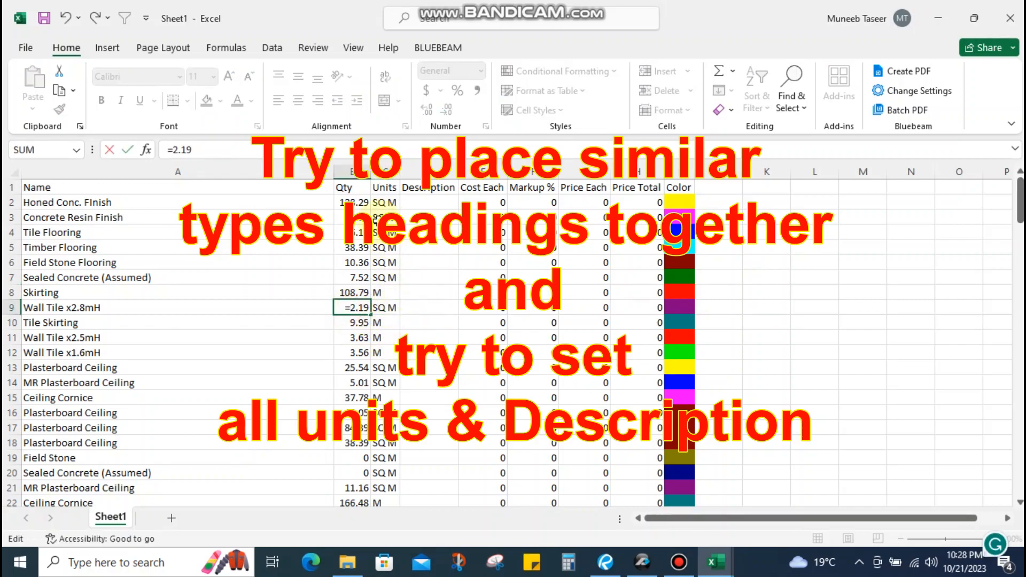
pyautogui.click(224, 149)
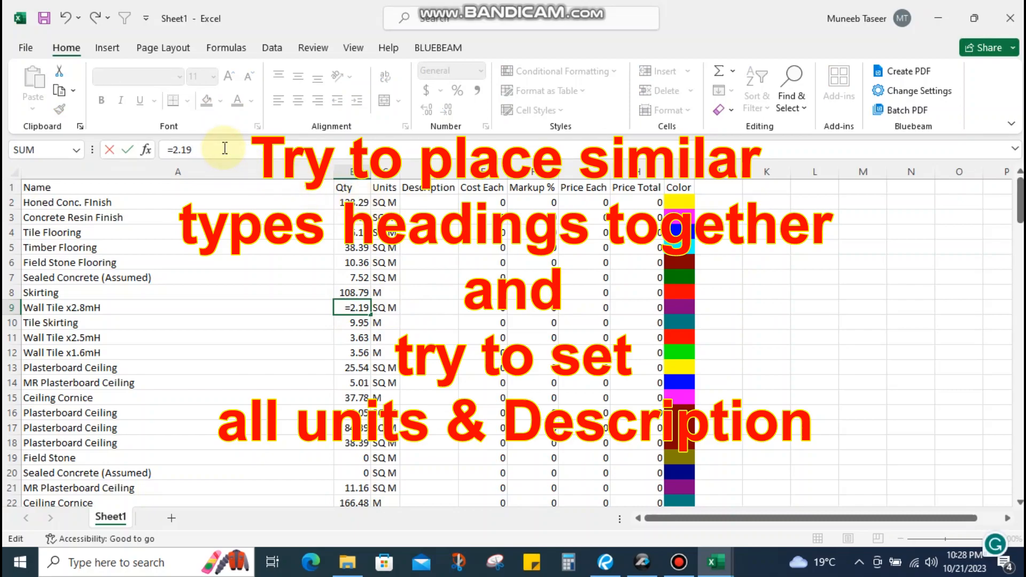
pyautogui.write('*')
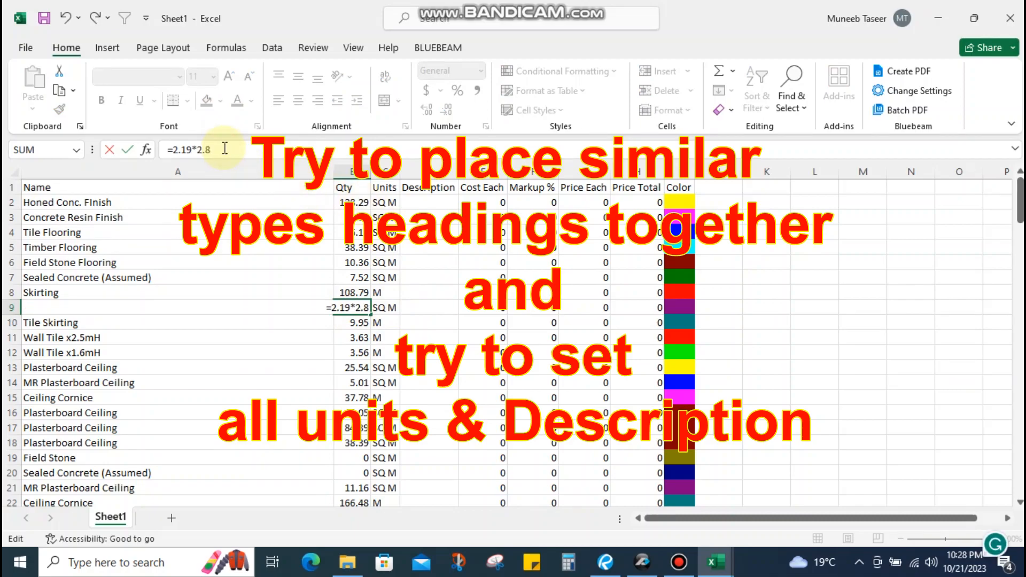
pyautogui.press('Return')
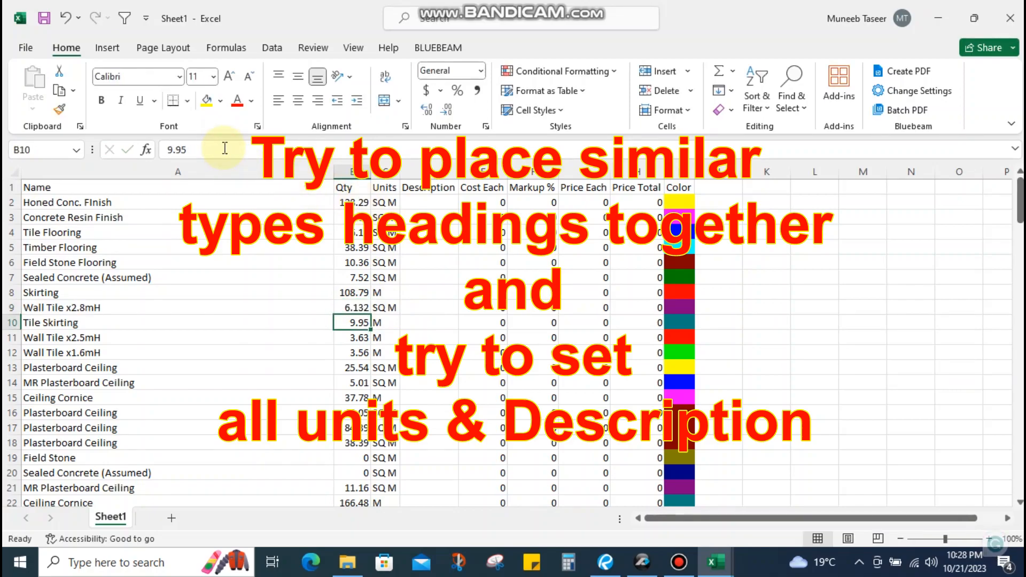
# Rename the entry to 'Wall Tile' and compare its quantity with Tile Skirting
pyautogui.doubleClick(69, 308)
pyautogui.moveTo(67, 307); pyautogui.dragTo(124, 308)
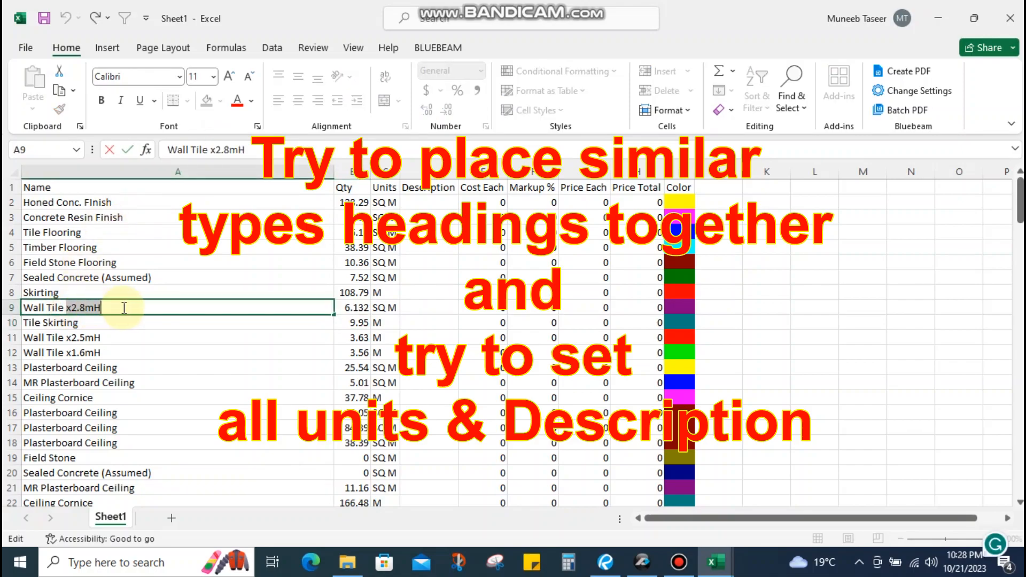
pyautogui.hotkey('ctrl', 'x')
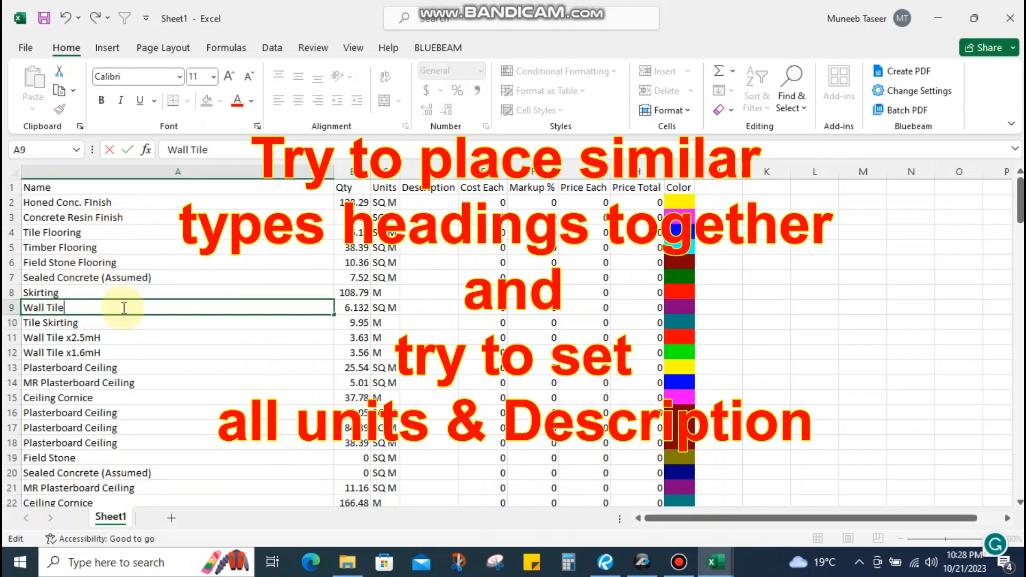
pyautogui.press('Return')
pyautogui.click(91, 307)
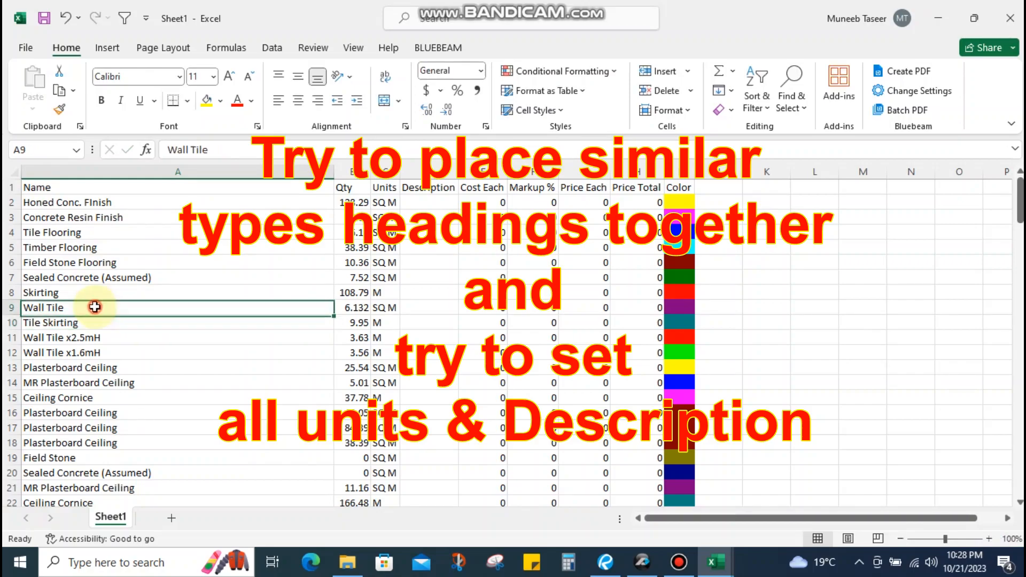
pyautogui.click(358, 307)
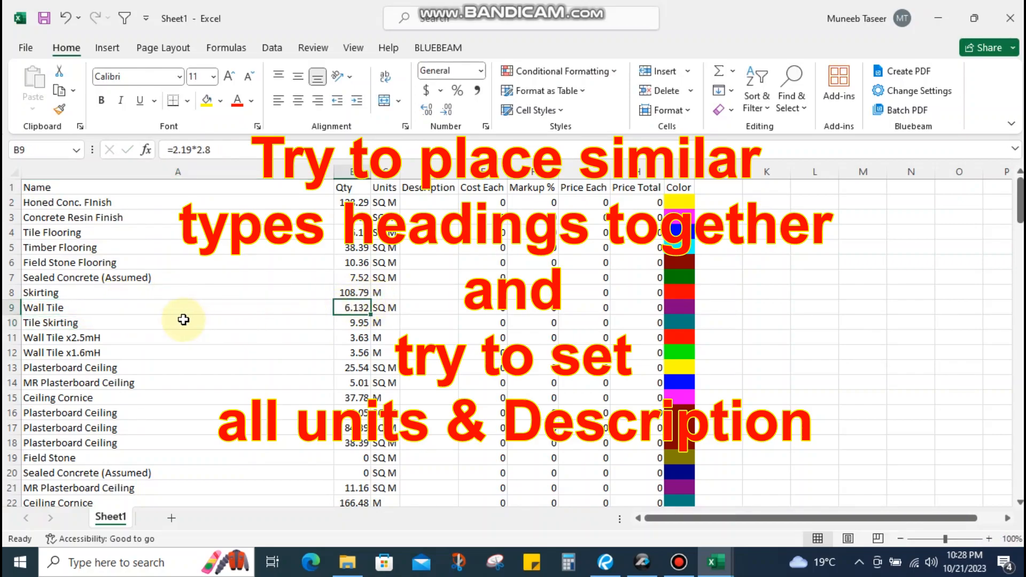
pyautogui.click(79, 306)
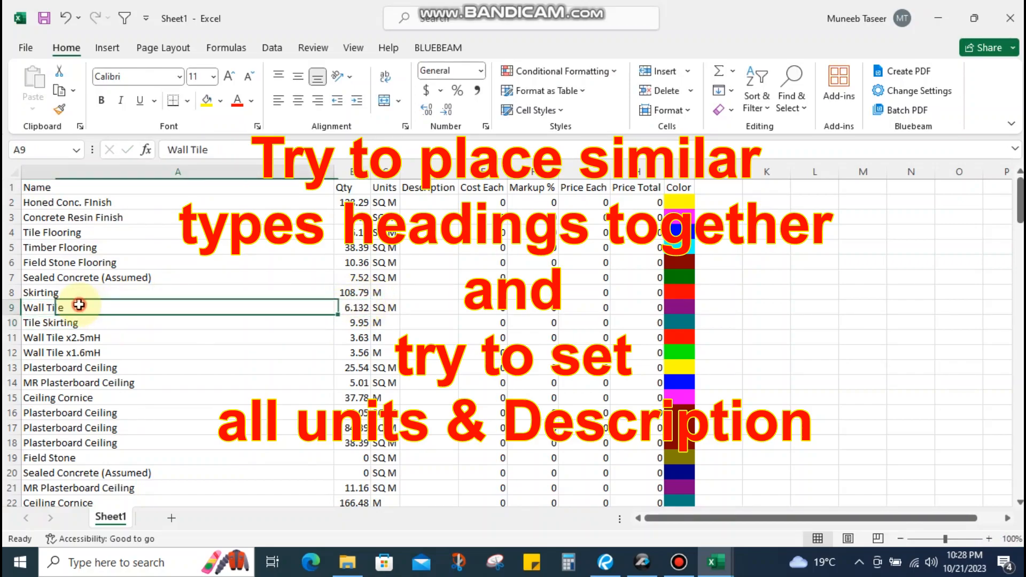
pyautogui.click(354, 307)
pyautogui.click(67, 323)
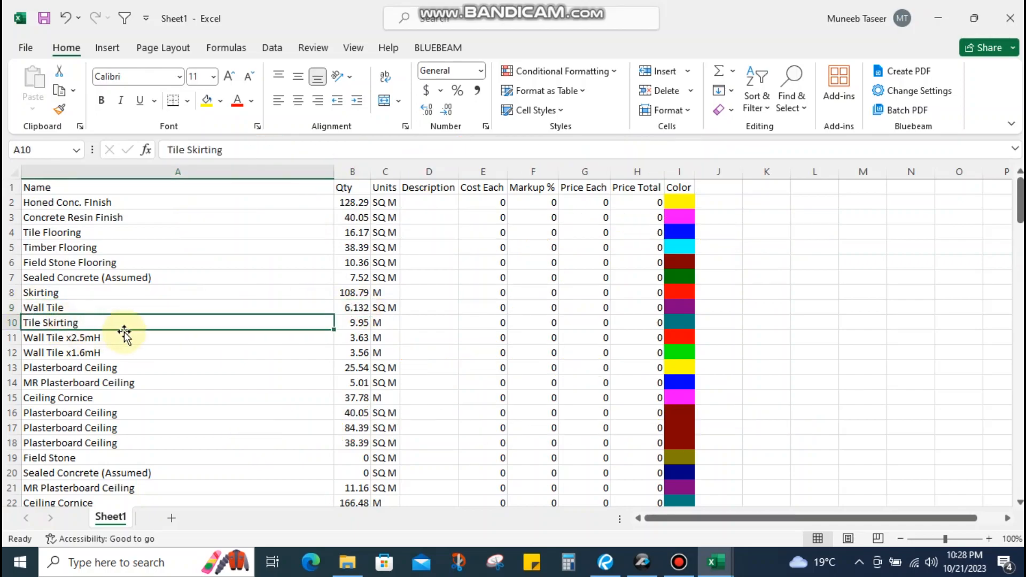
pyautogui.click(353, 322)
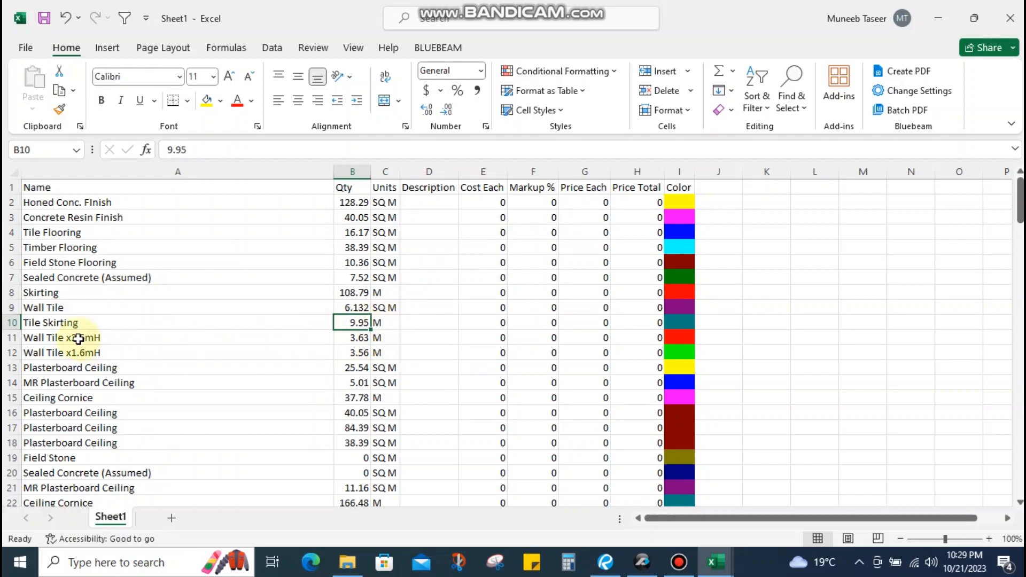
# Move the Wall Tile row to sit directly below Tile Skirting
pyautogui.click(69, 310)
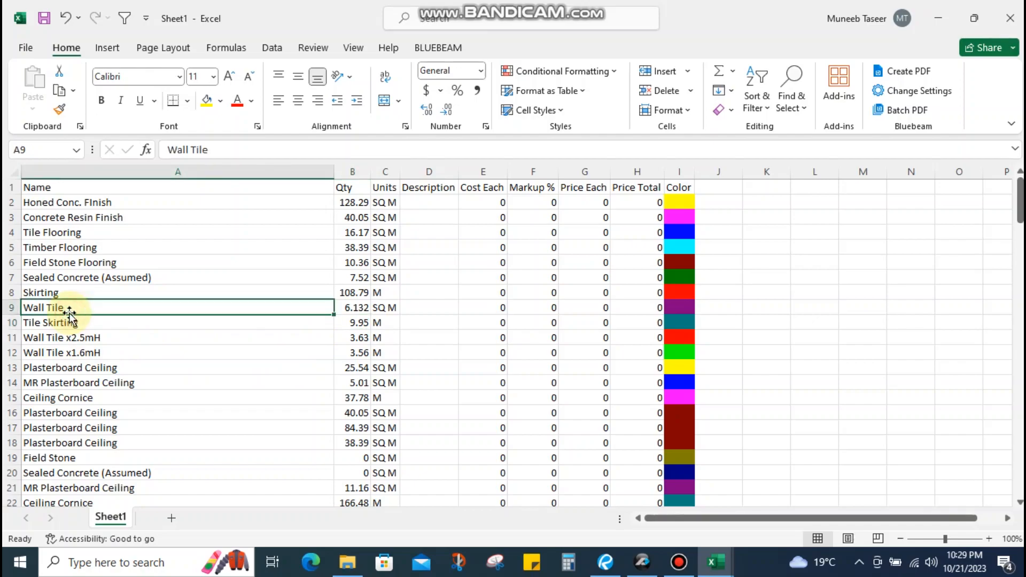
pyautogui.hotkey('shift', 'space')
pyautogui.hotkey('ctrl', 'c')
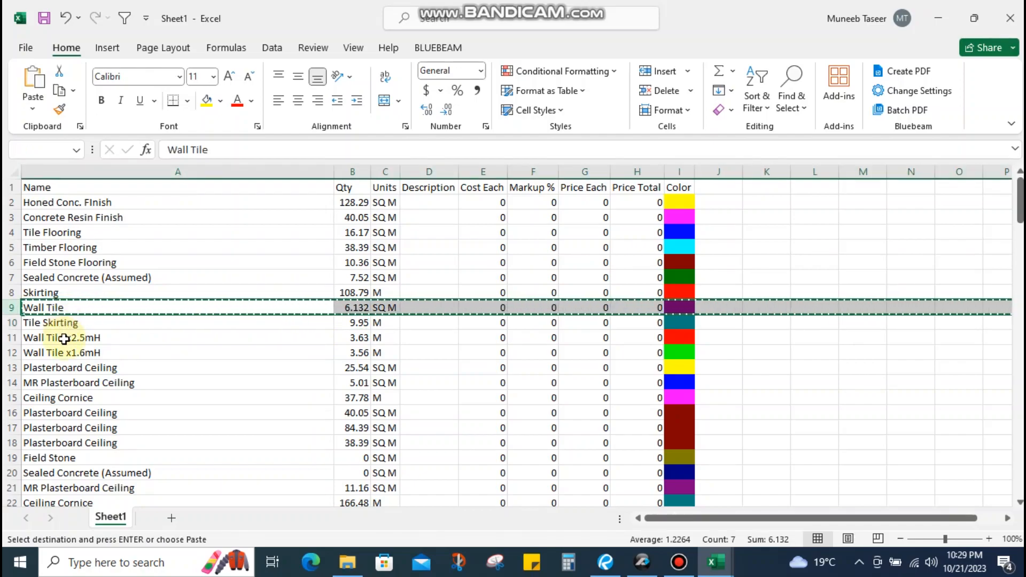
pyautogui.click(63, 339)
pyautogui.hotkey('shift', 'space')
pyautogui.hotkey('ctrl', '+')
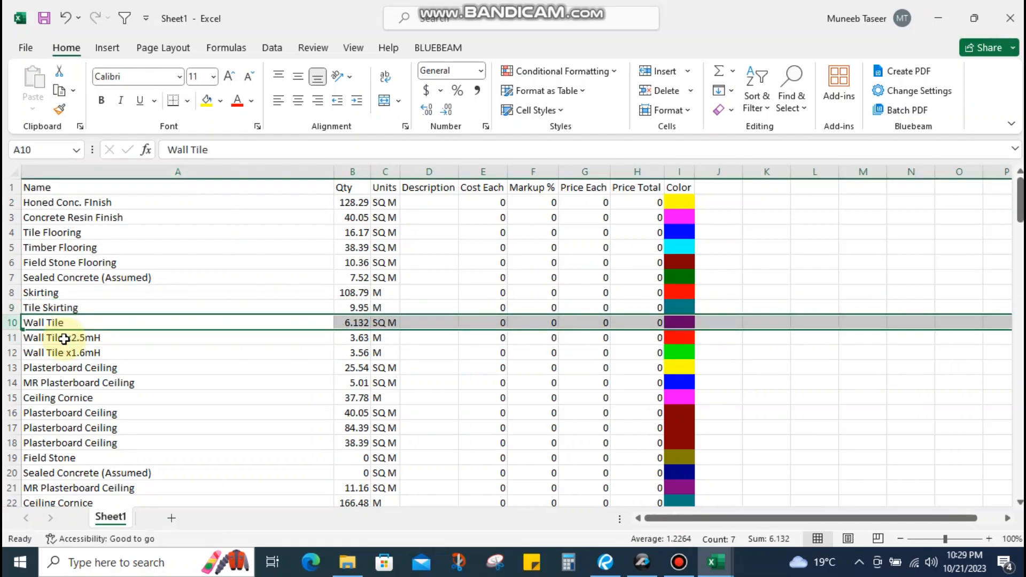
# Extend the Wall Tile quantity to =2.19*2.8+3.63*2.5+3.56*1.6, giving 20.903
pyautogui.click(93, 341)
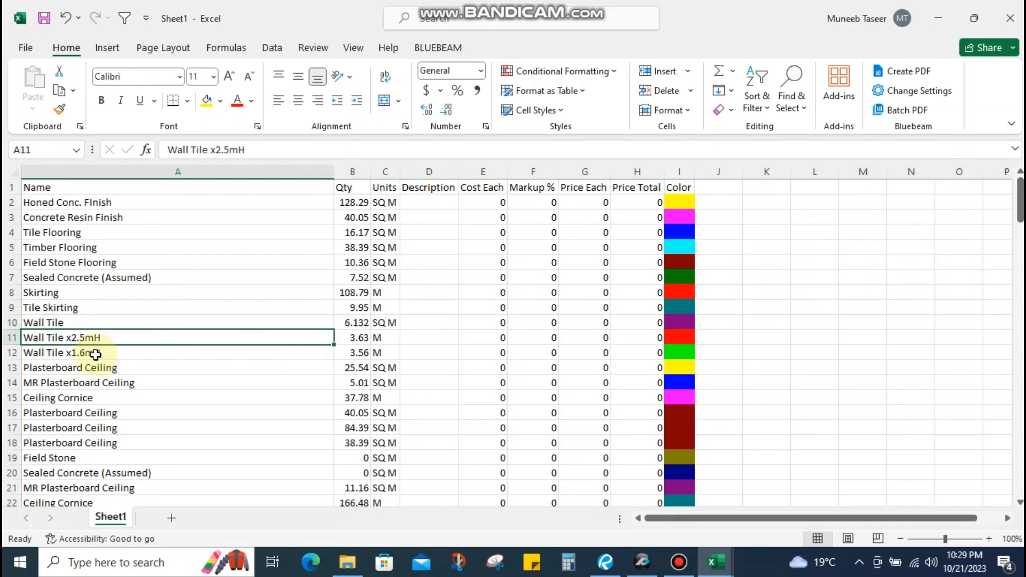
pyautogui.click(362, 336)
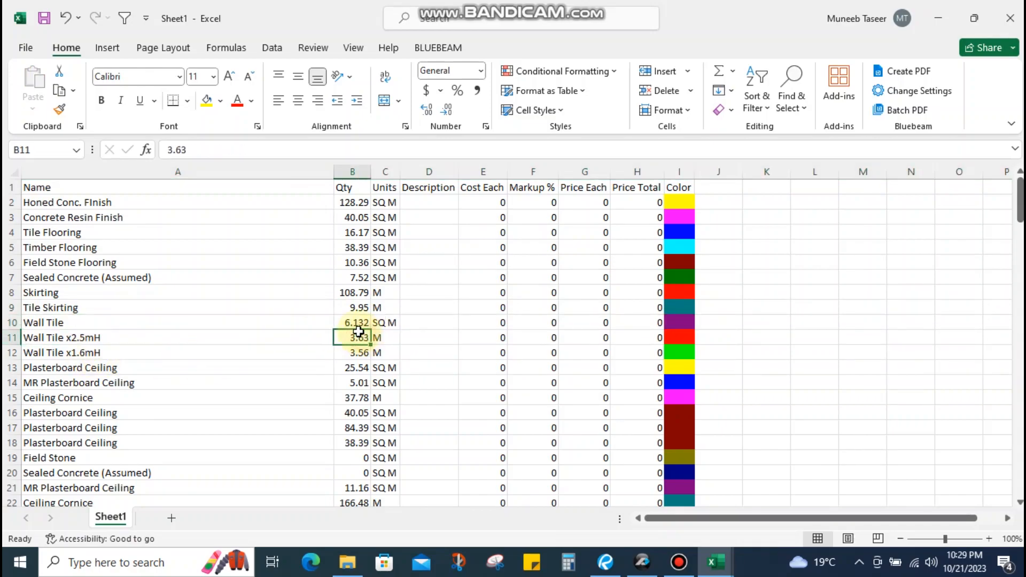
pyautogui.doubleClick(344, 322)
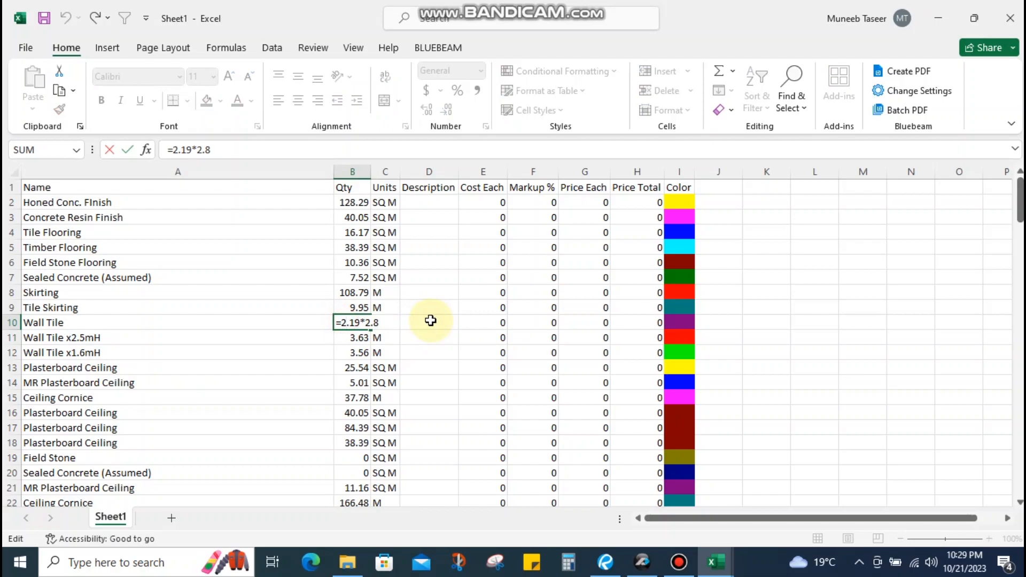
pyautogui.press('Right')
pyautogui.press('Right')
pyautogui.press('Right')
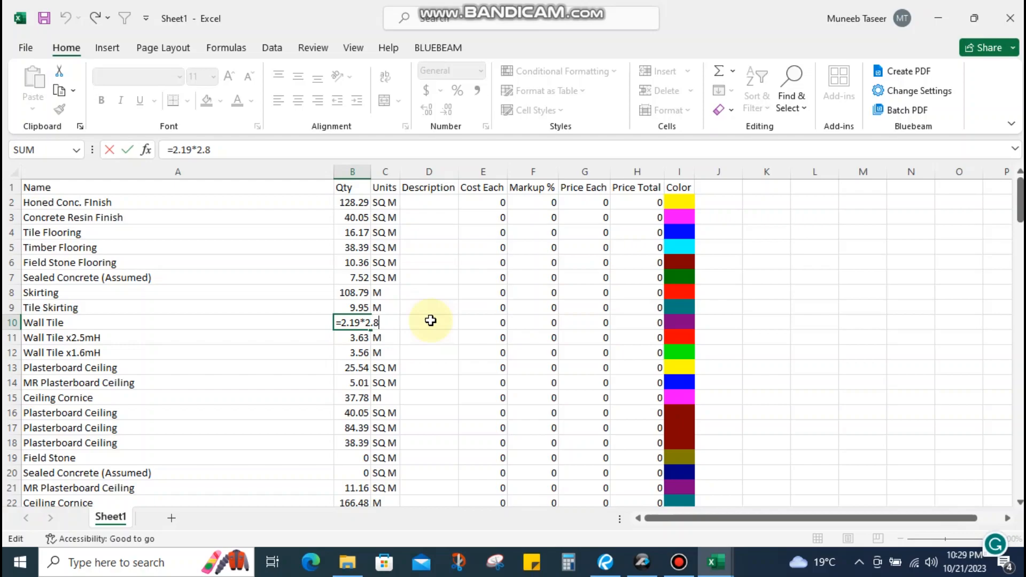
pyautogui.write('+3.63*2.5+3.56*1.6')
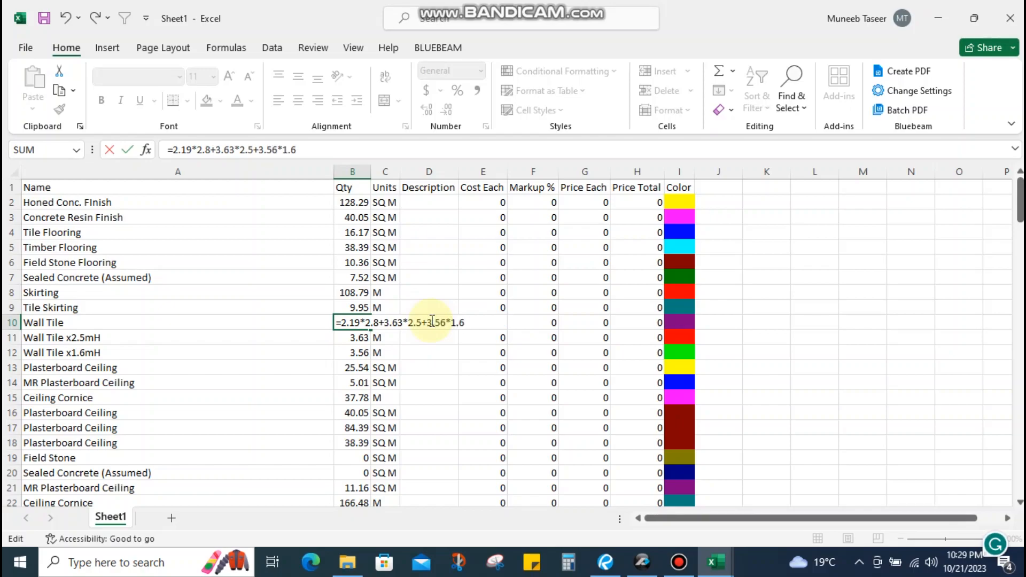
pyautogui.press('Return')
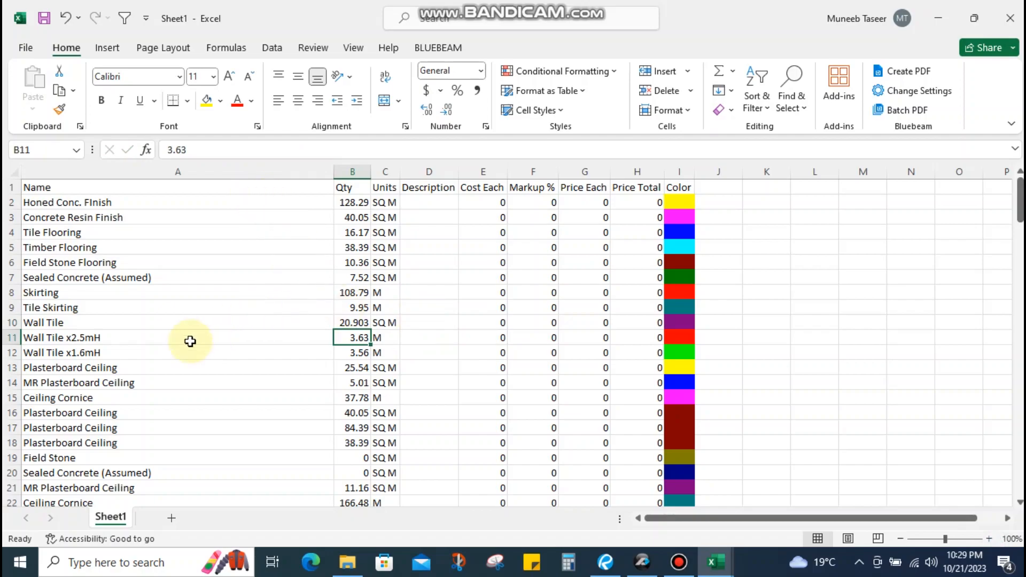
# Delete the now-merged Wall Tile x2.5mH and x1.6mH rows 11–12
pyautogui.moveTo(168, 341); pyautogui.dragTo(170, 352)
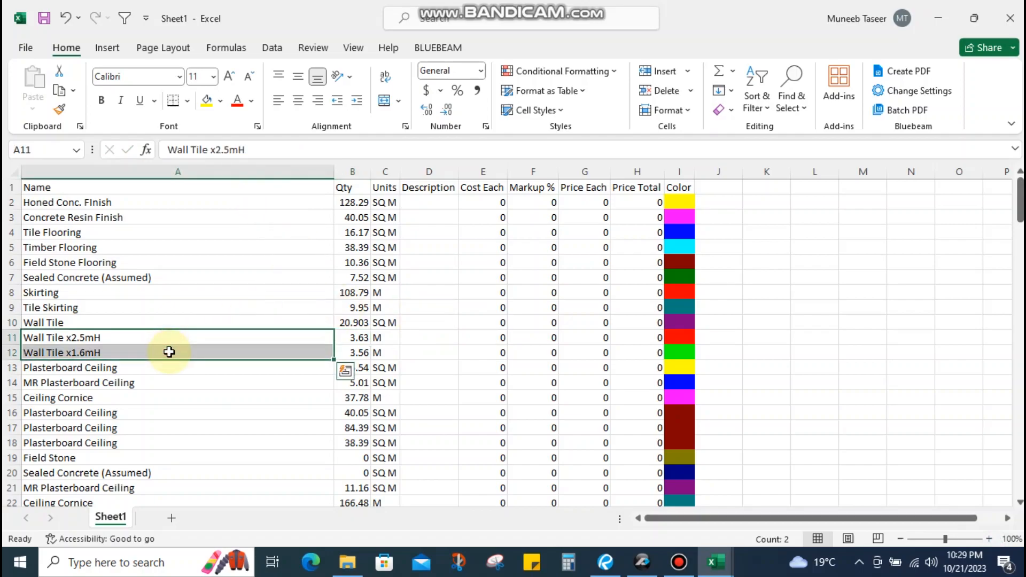
pyautogui.hotkey('shift', 'space')
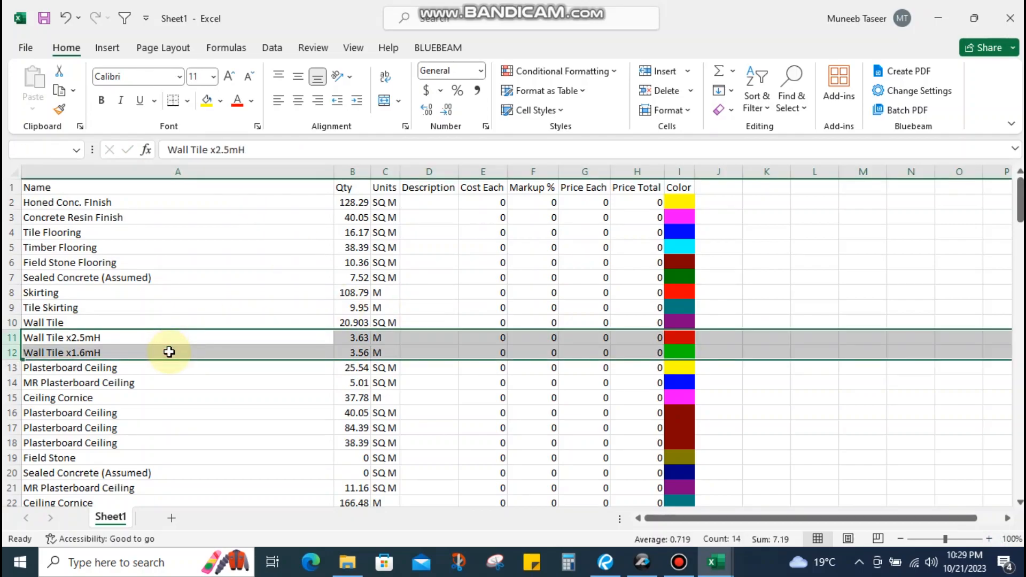
pyautogui.click(351, 322)
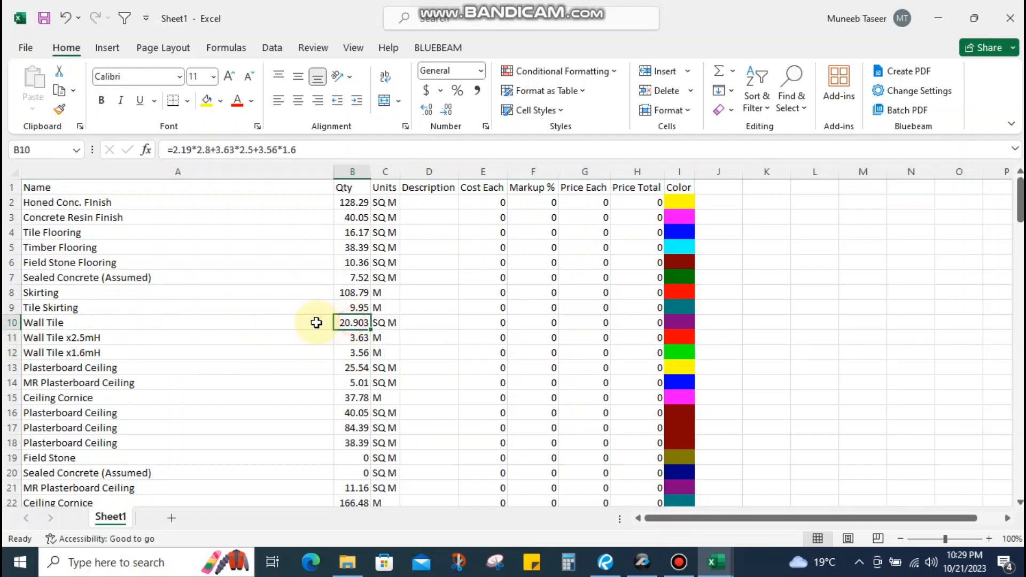
pyautogui.moveTo(292, 334); pyautogui.dragTo(289, 345)
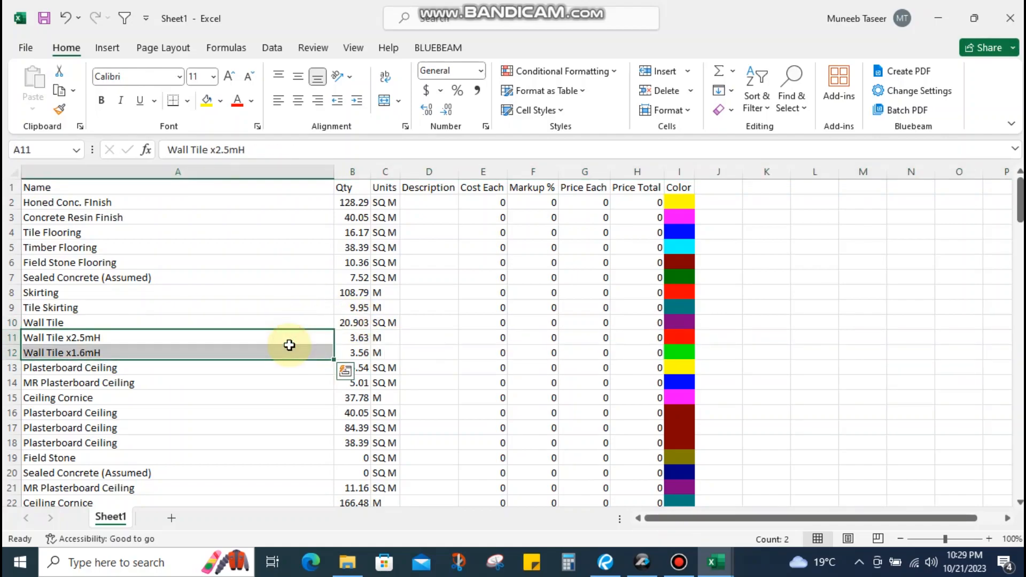
pyautogui.hotkey('shift', 'space')
pyautogui.hotkey('ctrl', '-')
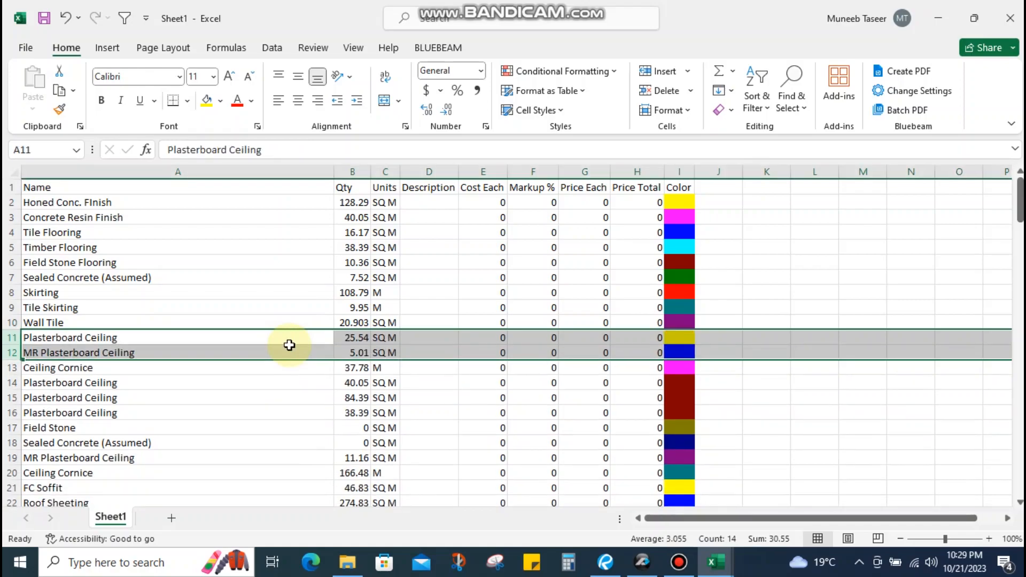
pyautogui.hotkey('ctrl', 'z')
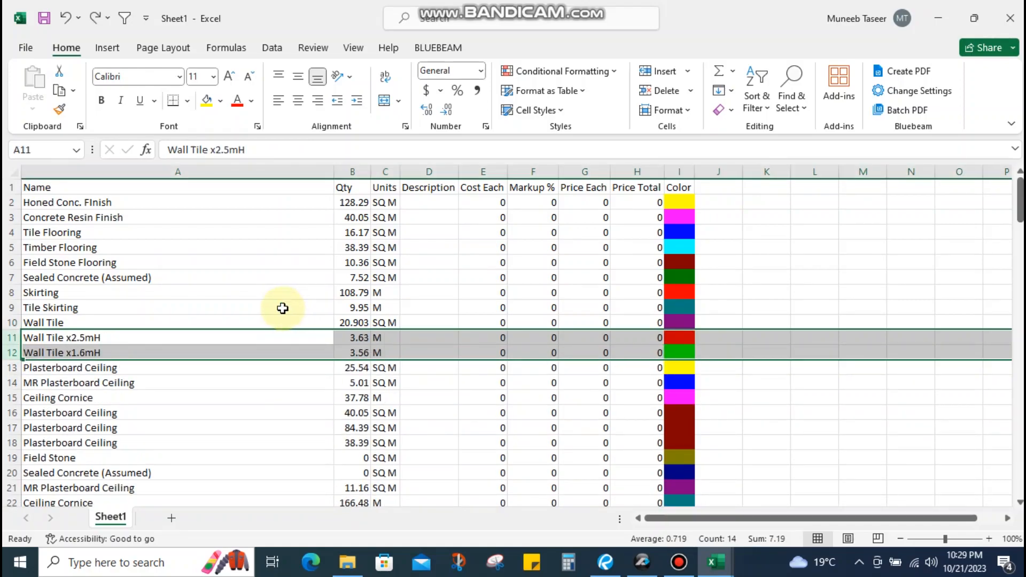
pyautogui.hotkey('ctrl', 'y')
# Review the Plasterboard Ceiling, MR Plasterboard Ceiling and Ceiling Cornice rows and quantities
pyautogui.click(215, 369)
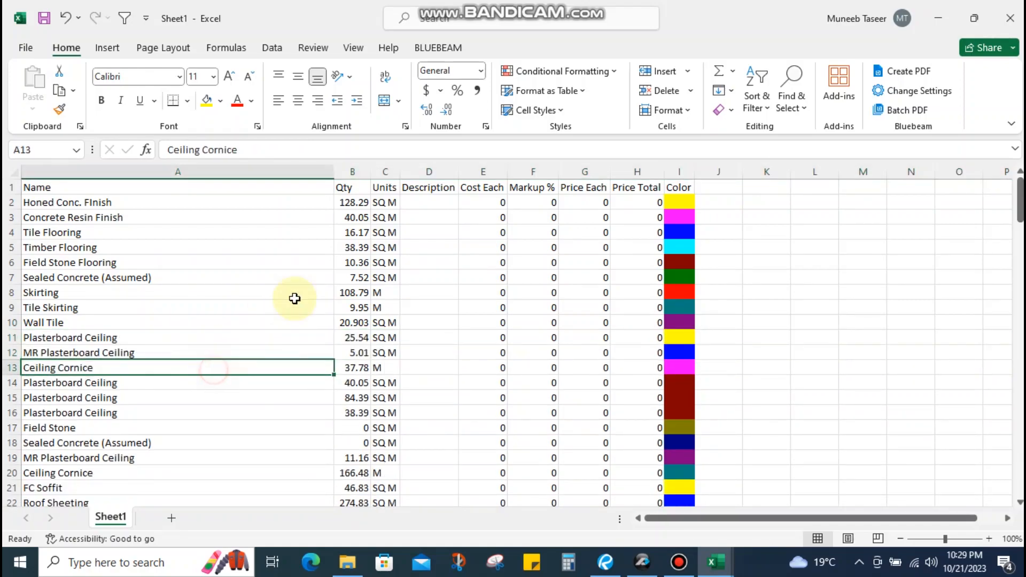
pyautogui.moveTo(398, 7)
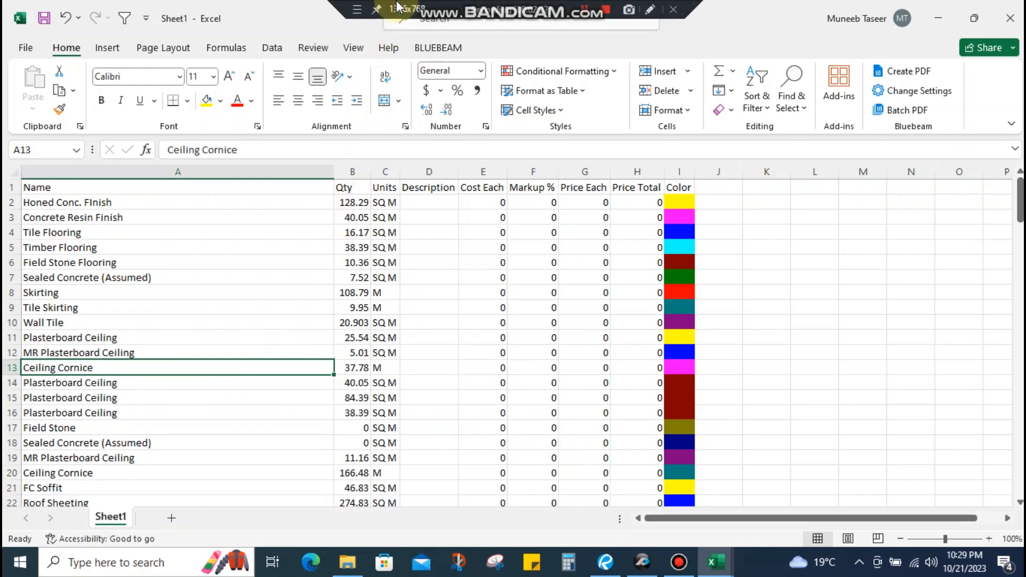
pyautogui.click(119, 337)
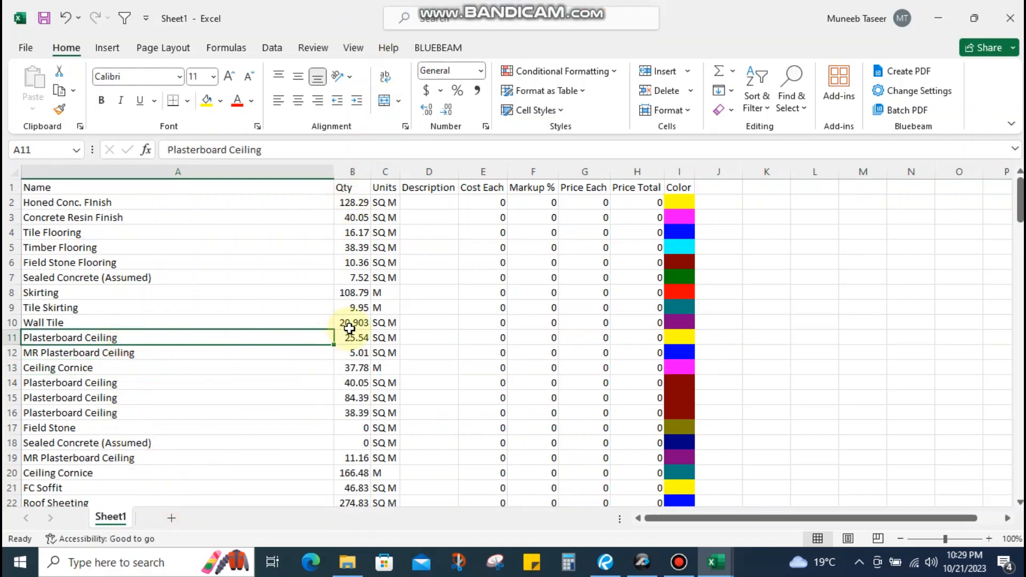
pyautogui.click(133, 321)
pyautogui.click(124, 348)
pyautogui.click(128, 339)
pyautogui.click(401, 338)
pyautogui.click(134, 357)
pyautogui.click(403, 351)
pyautogui.click(69, 367)
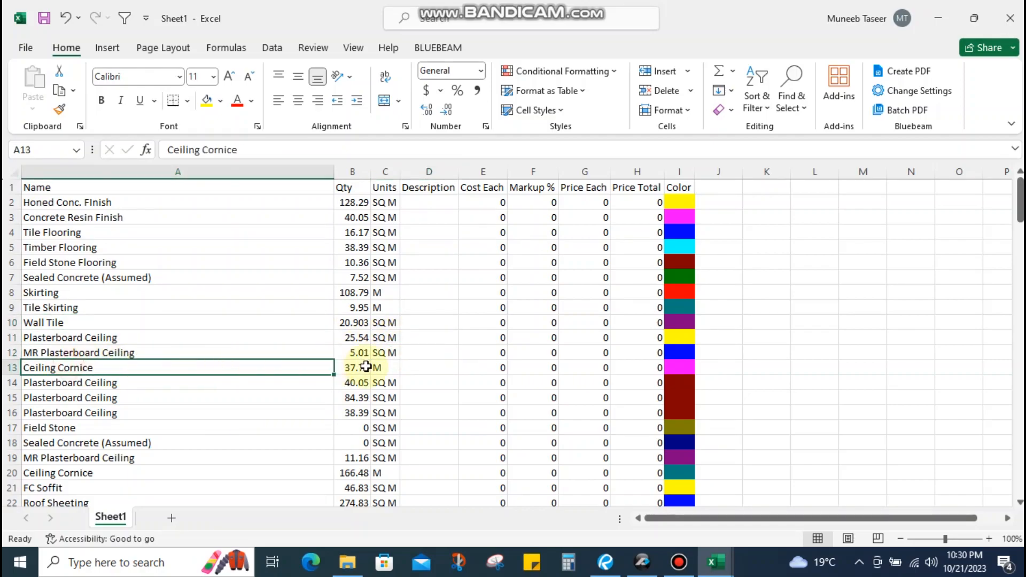
pyautogui.click(350, 368)
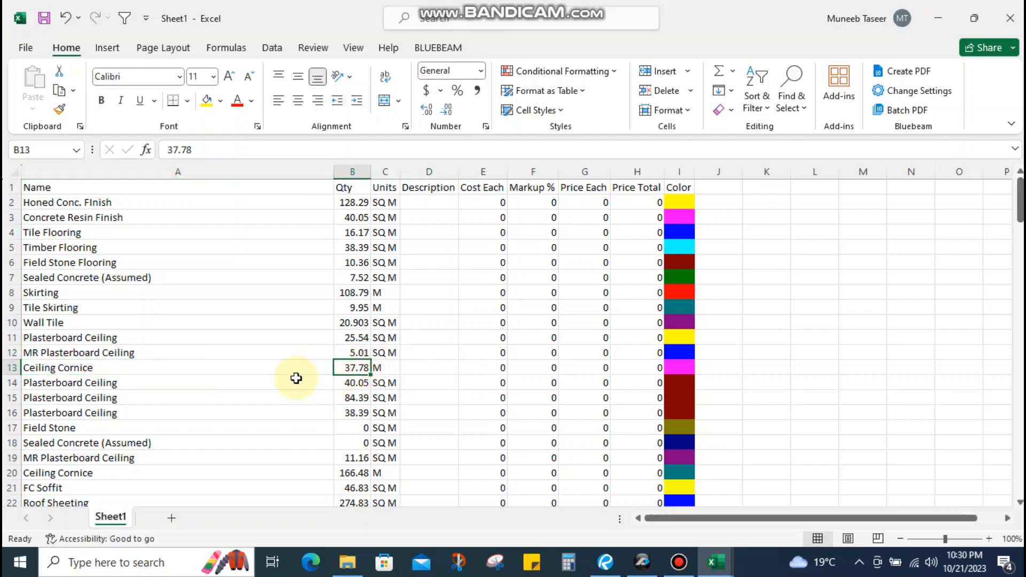
pyautogui.click(126, 366)
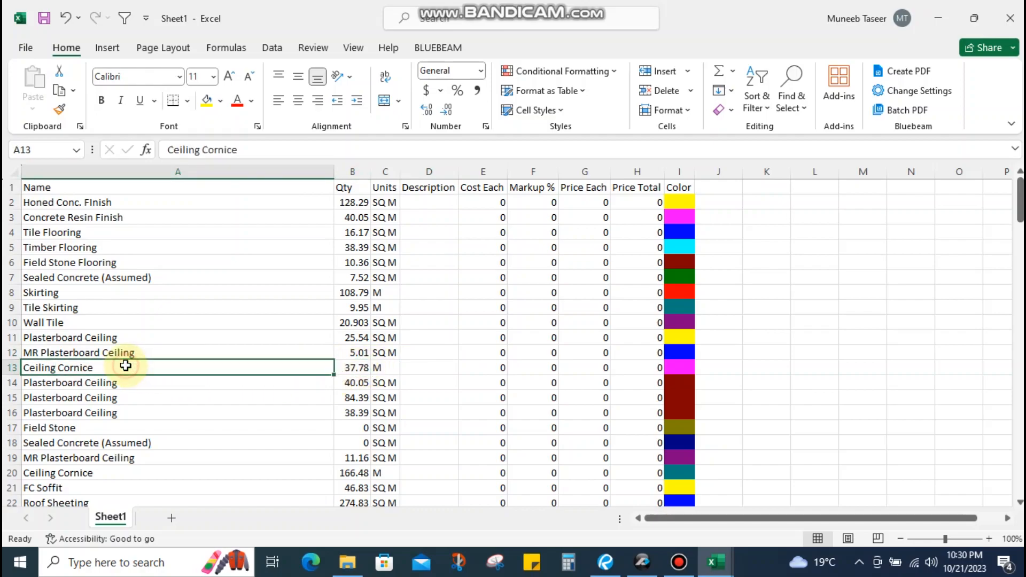
pyautogui.click(352, 368)
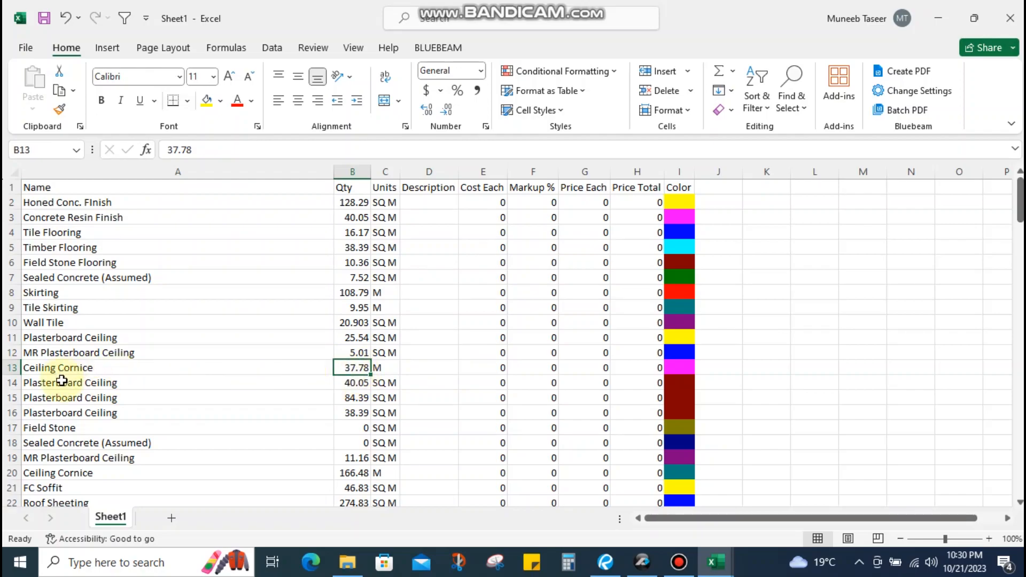
# Compare the row 11 Plasterboard Ceiling entry with its duplicates in rows 14 and 15
pyautogui.click(152, 386)
pyautogui.click(353, 384)
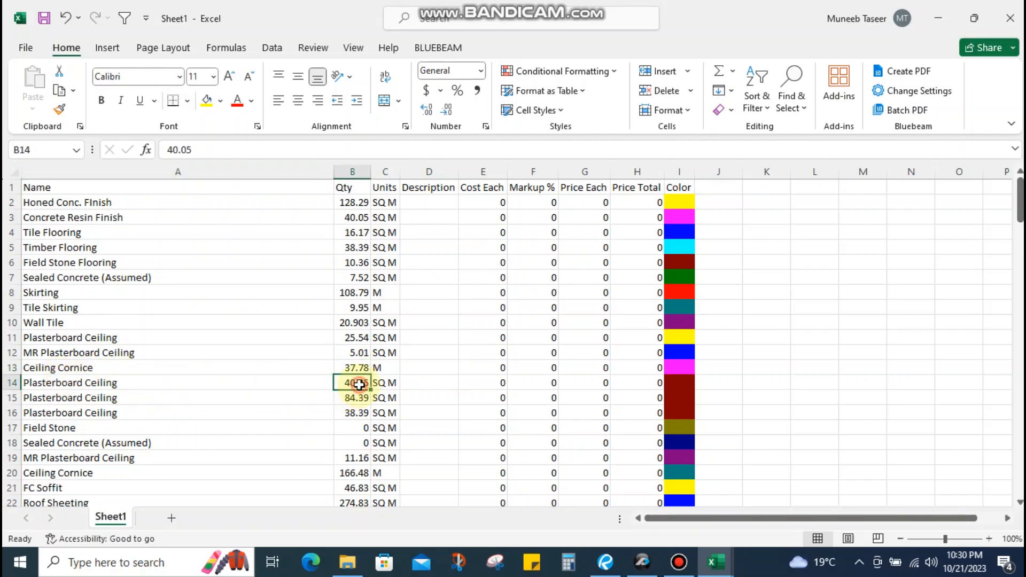
pyautogui.click(84, 385)
pyautogui.click(86, 337)
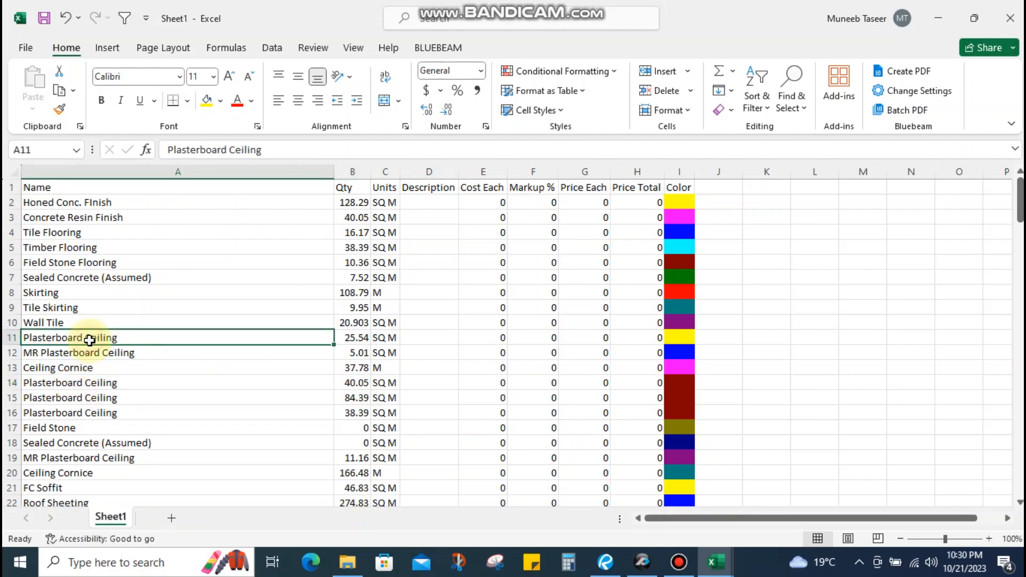
pyautogui.click(118, 355)
pyautogui.click(118, 339)
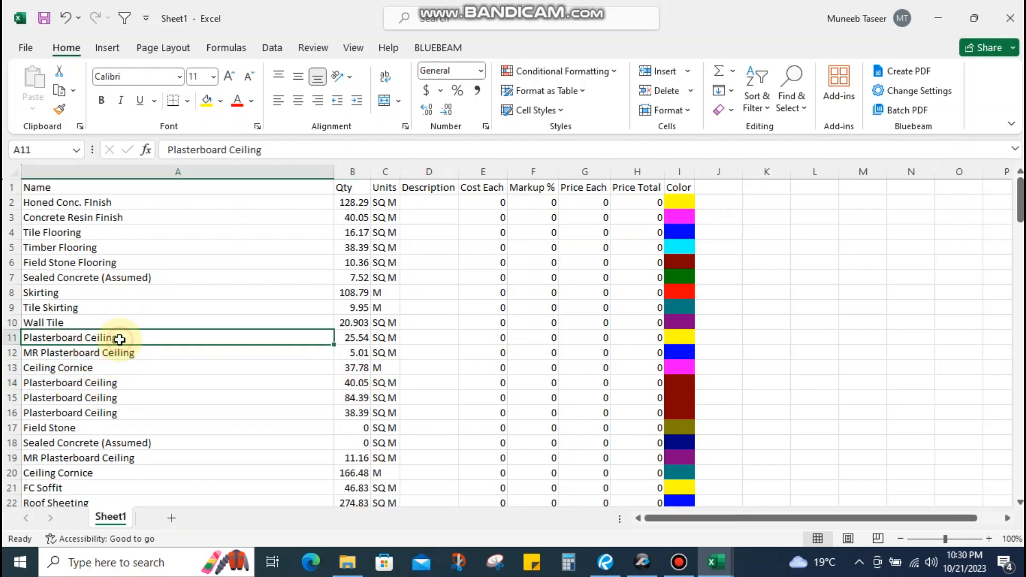
pyautogui.click(109, 386)
pyautogui.click(115, 338)
pyautogui.click(106, 383)
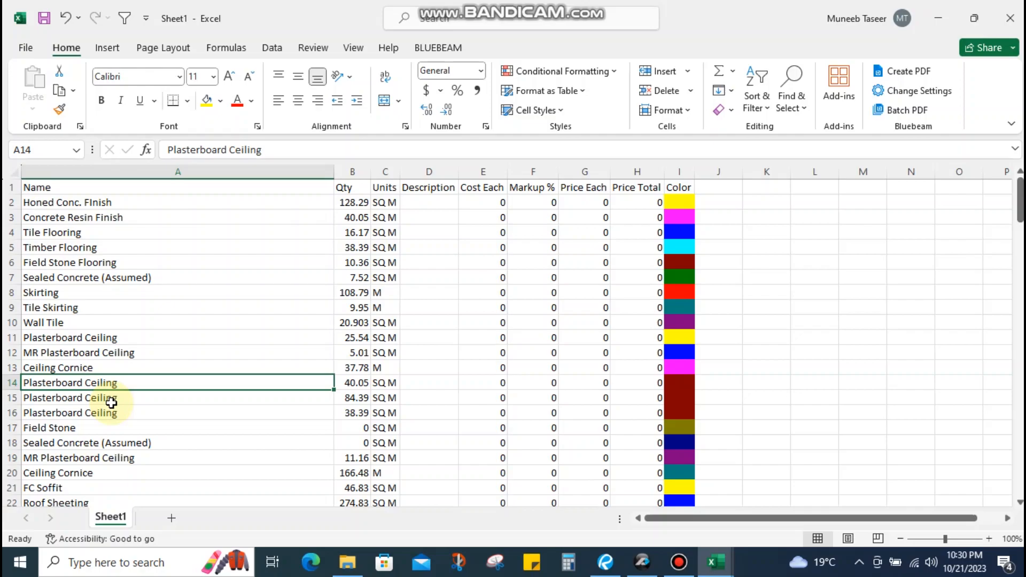
pyautogui.click(85, 400)
pyautogui.click(113, 384)
pyautogui.click(84, 337)
pyautogui.click(350, 335)
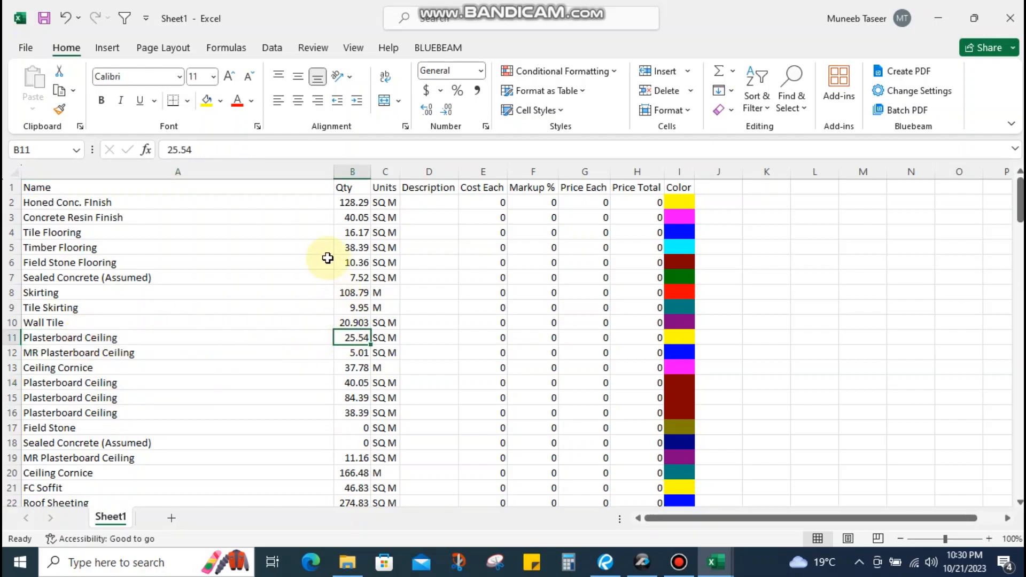
# Fill the Plasterboard Ceiling names in A11 and A14–A16 yellow
pyautogui.click(80, 338)
pyautogui.keyDown('ctrl'); pyautogui.click(80, 384); pyautogui.keyUp('ctrl')
pyautogui.keyDown('ctrl'); pyautogui.click(79, 396); pyautogui.keyUp('ctrl')
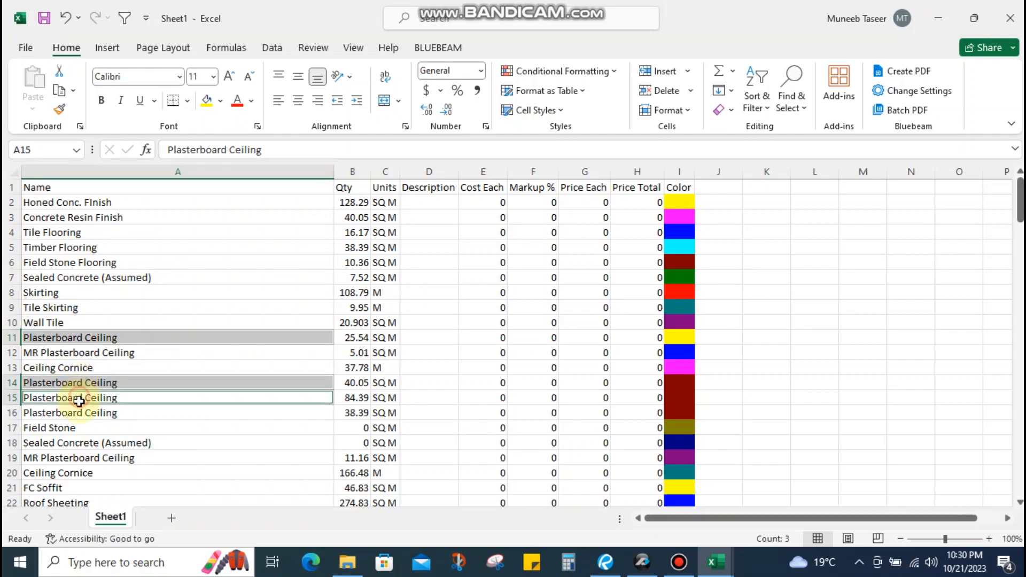
pyautogui.keyDown('ctrl'); pyautogui.click(77, 414); pyautogui.keyUp('ctrl')
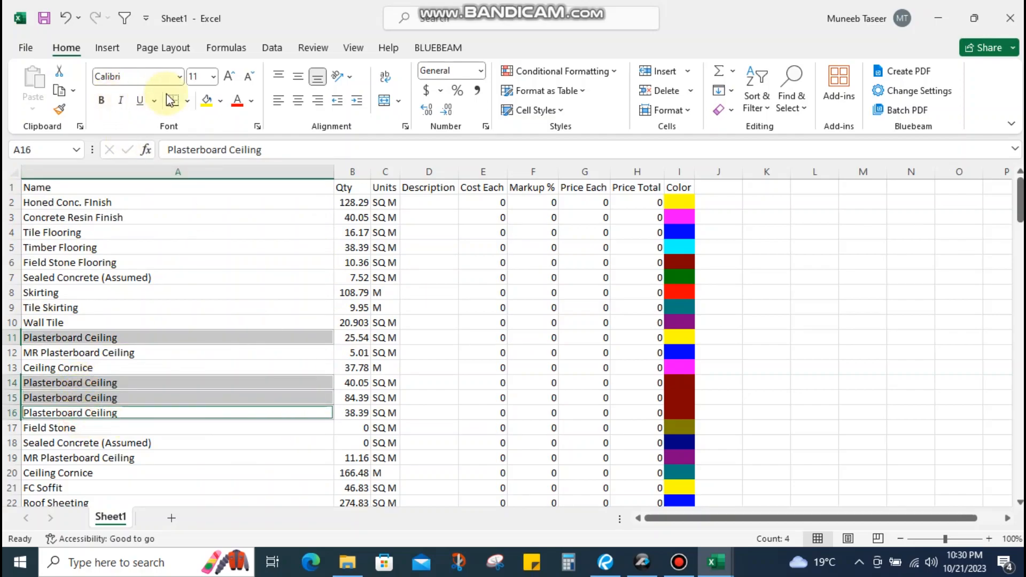
pyautogui.click(206, 99)
# Select quantities B11 and B14–B16 to read their 188.37 total
pyautogui.click(355, 397)
pyautogui.click(352, 337)
pyautogui.keyDown('ctrl'); pyautogui.click(356, 383); pyautogui.keyUp('ctrl')
pyautogui.keyDown('ctrl'); pyautogui.click(358, 398); pyautogui.keyUp('ctrl')
pyautogui.keyDown('ctrl'); pyautogui.click(358, 411); pyautogui.keyUp('ctrl')
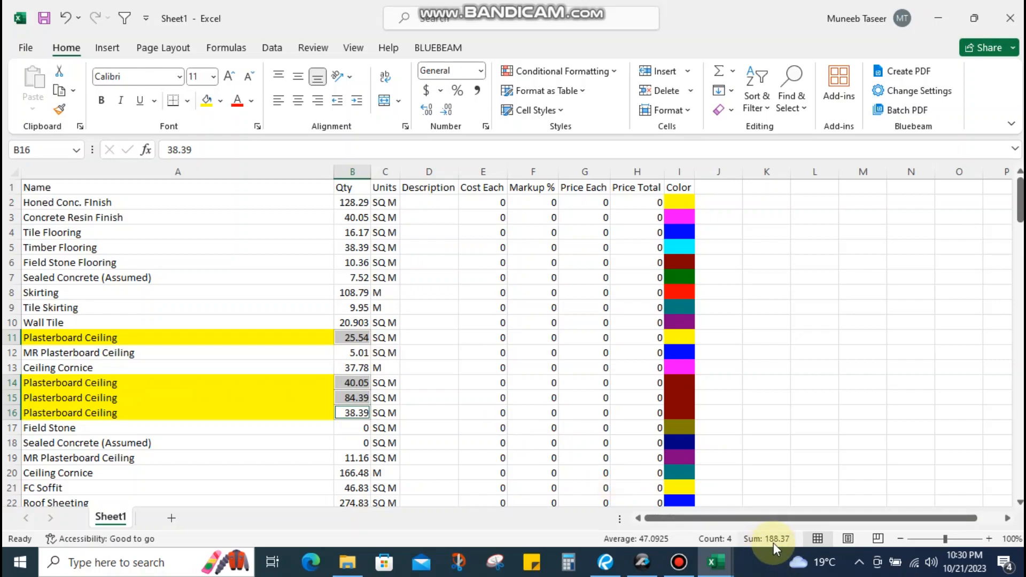
# Enter 188.37 in B11 and delete the duplicate Plasterboard Ceiling rows 14–16
pyautogui.click(355, 335)
pyautogui.write('188.')
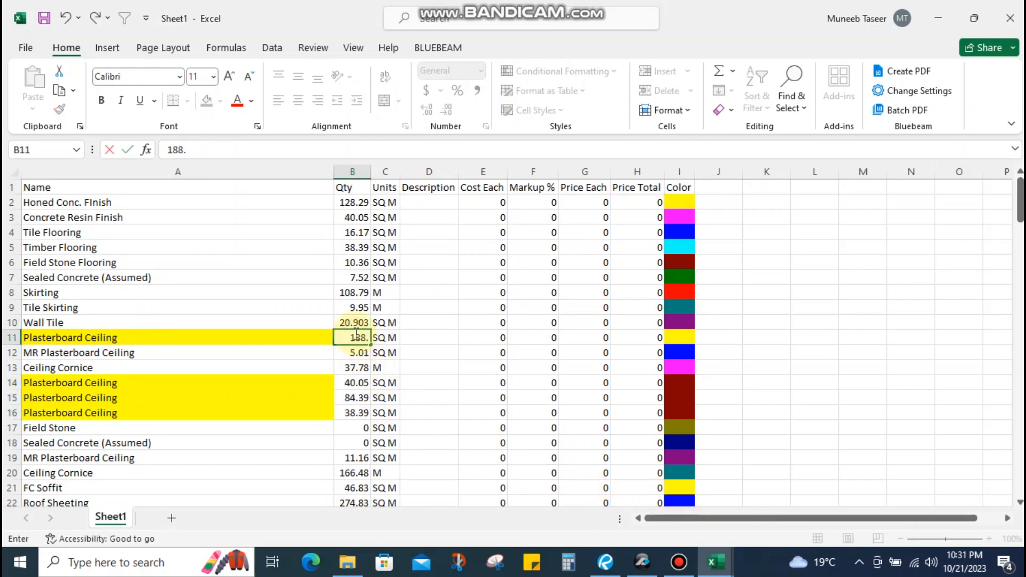
pyautogui.write('37')
pyautogui.press('Return')
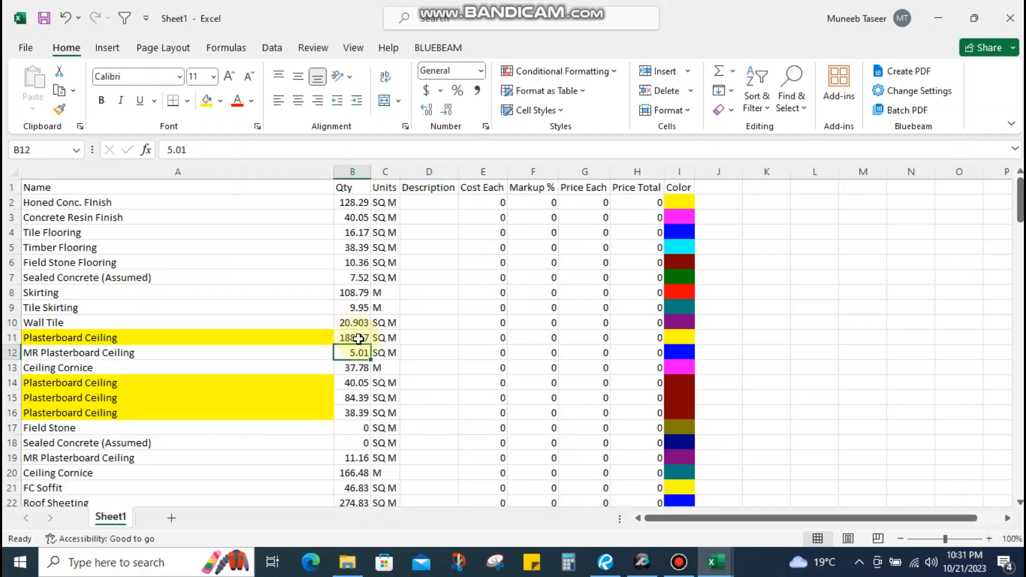
pyautogui.moveTo(357, 384); pyautogui.dragTo(358, 409)
pyautogui.hotkey('shift', 'space')
pyautogui.hotkey('ctrl', '-')
# Select the zero-quantity Field Stone and Sealed Concrete names in A14:A15
pyautogui.click(116, 342)
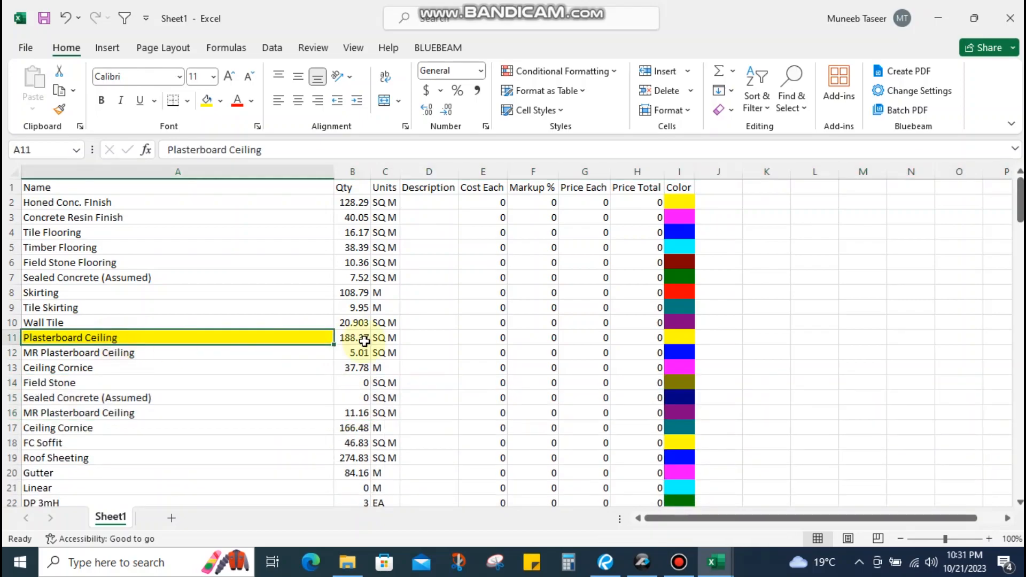
pyautogui.click(85, 365)
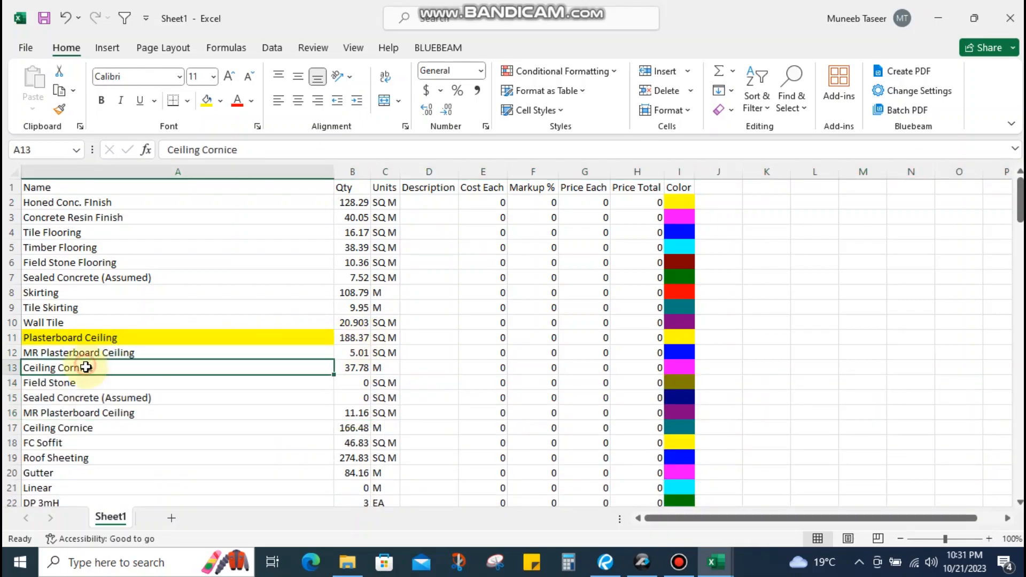
pyautogui.click(85, 383)
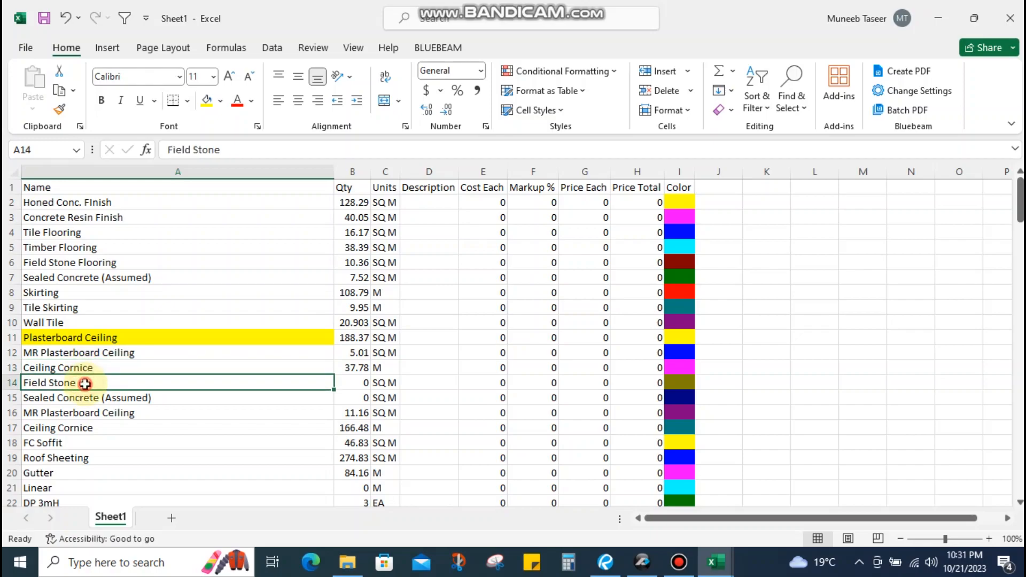
pyautogui.moveTo(85, 383); pyautogui.dragTo(85, 394)
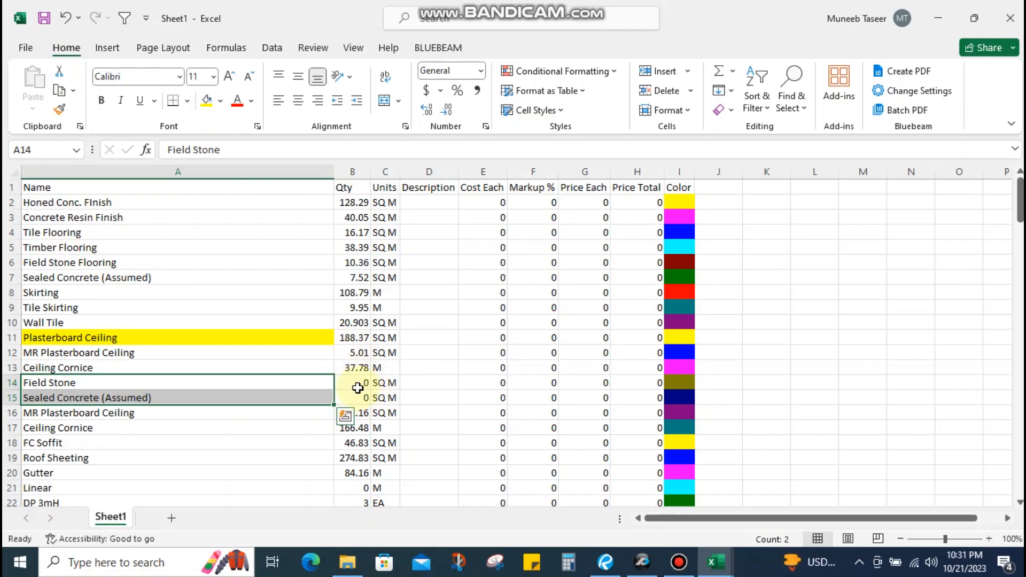
pyautogui.hotkey('shift', 'space')
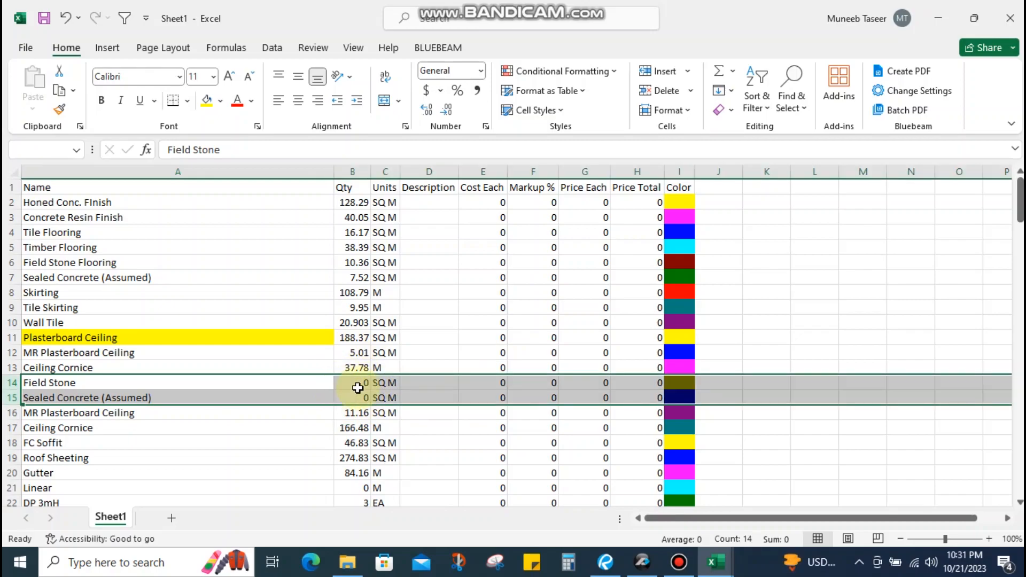
pyautogui.hotkey('ctrl', '-')
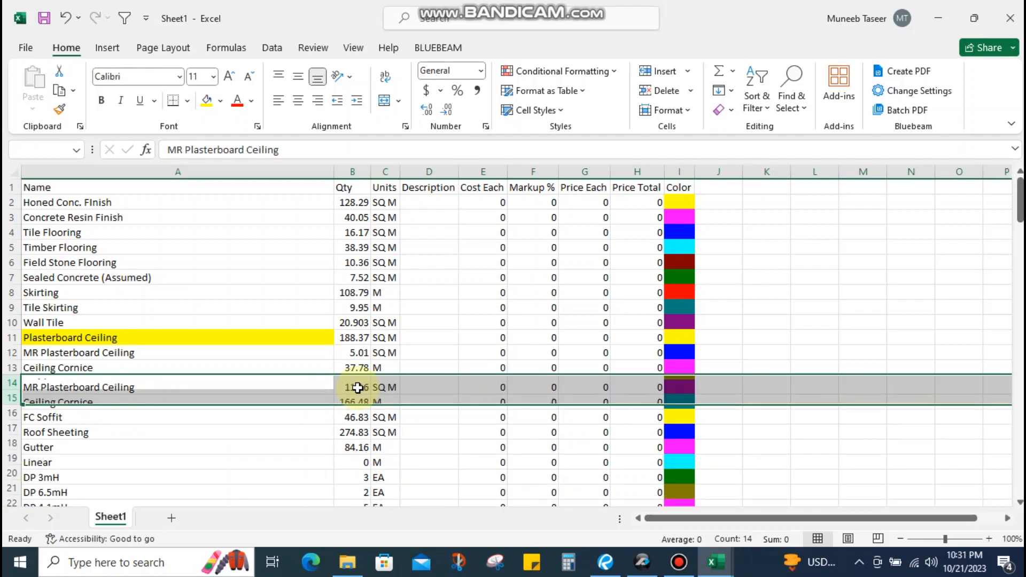
pyautogui.click(166, 384)
pyautogui.click(162, 351)
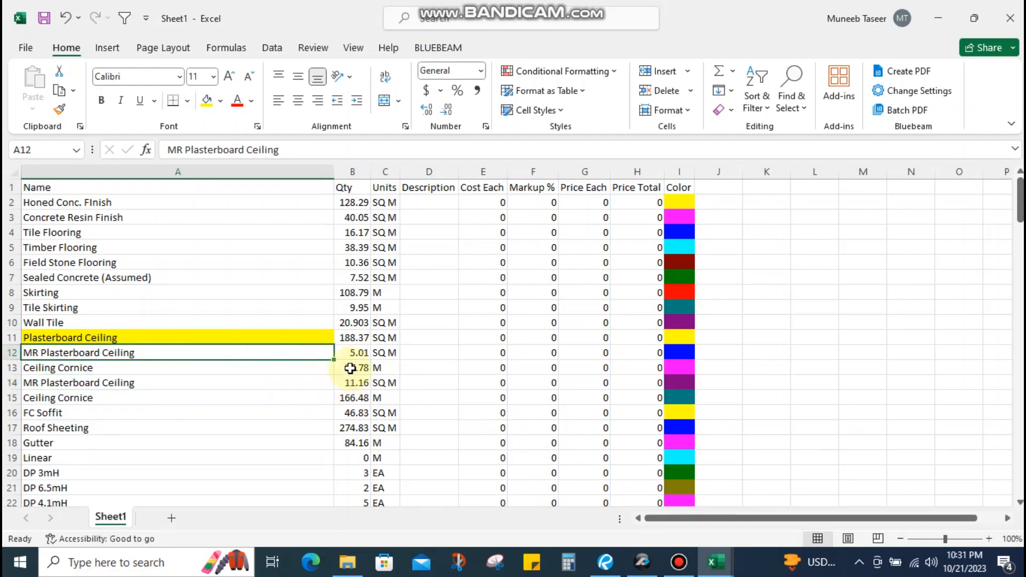
pyautogui.click(357, 352)
pyautogui.keyDown('ctrl'); pyautogui.click(357, 383); pyautogui.keyUp('ctrl')
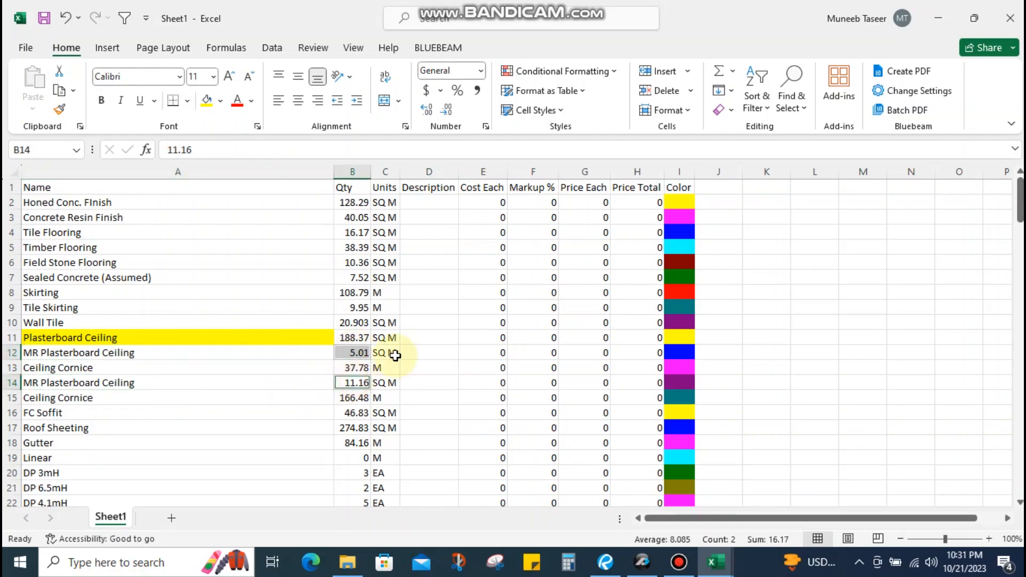
pyautogui.click(360, 352)
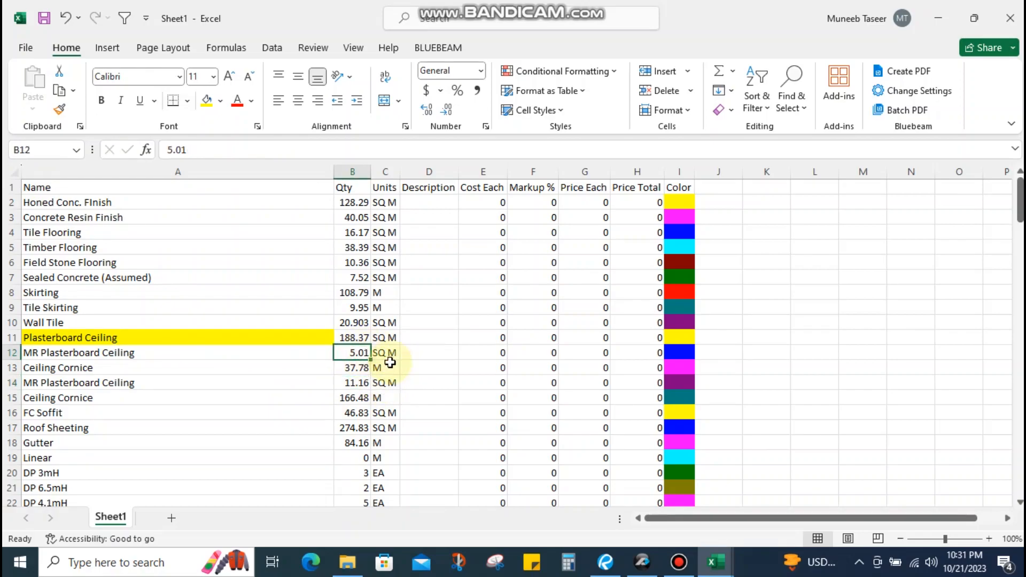
pyautogui.write('16.17')
pyautogui.press('Return')
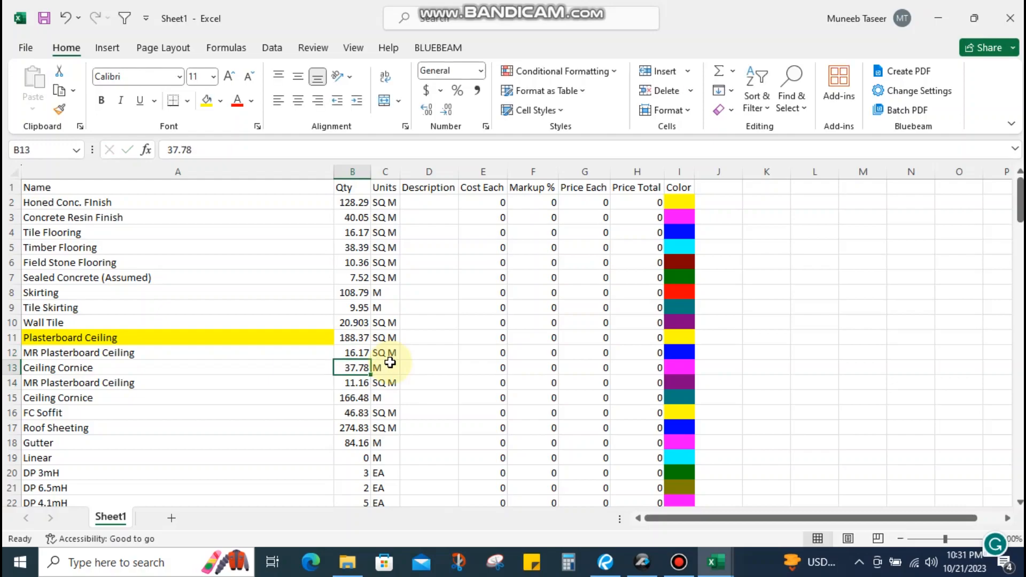
pyautogui.click(366, 383)
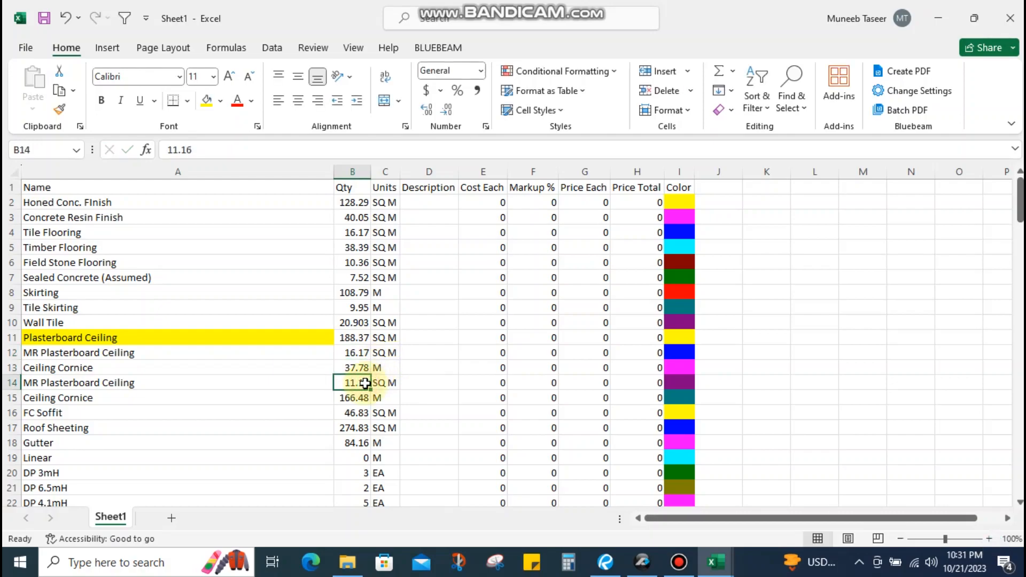
pyautogui.hotkey('shift', 'space')
pyautogui.hotkey('ctrl', '-')
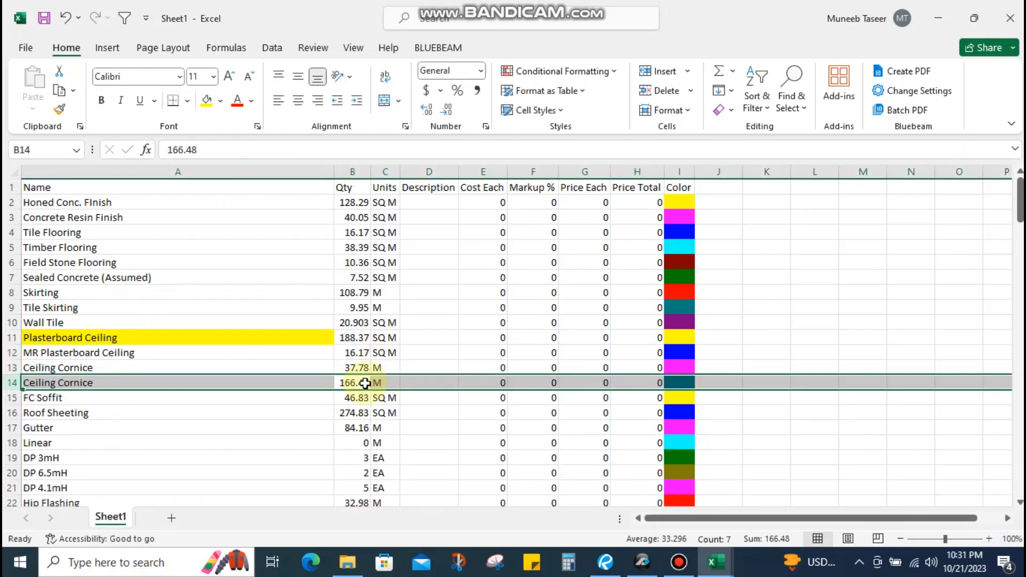
pyautogui.click(98, 370)
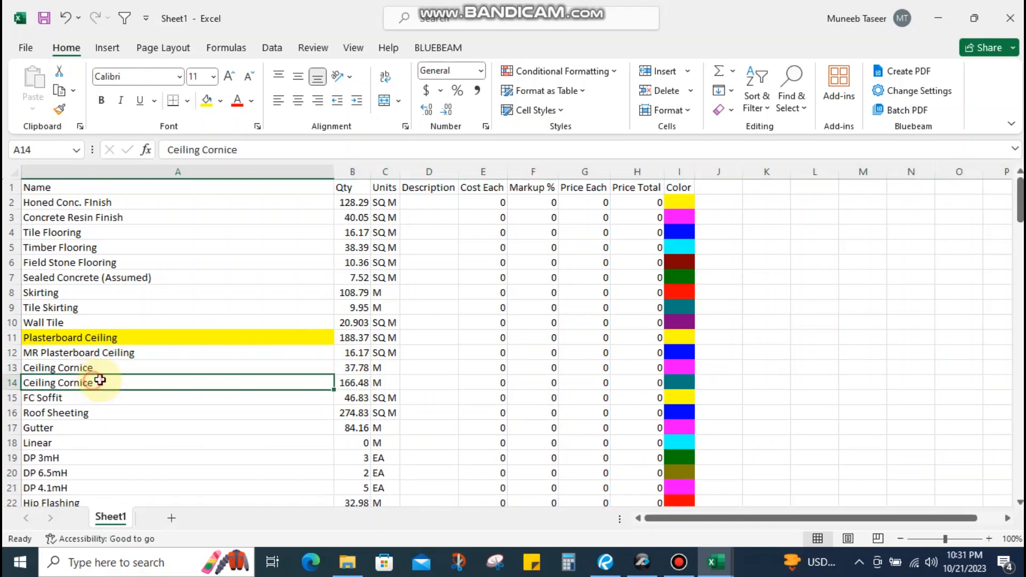
pyautogui.click(349, 370)
pyautogui.keyDown('ctrl'); pyautogui.click(349, 381); pyautogui.keyUp('ctrl')
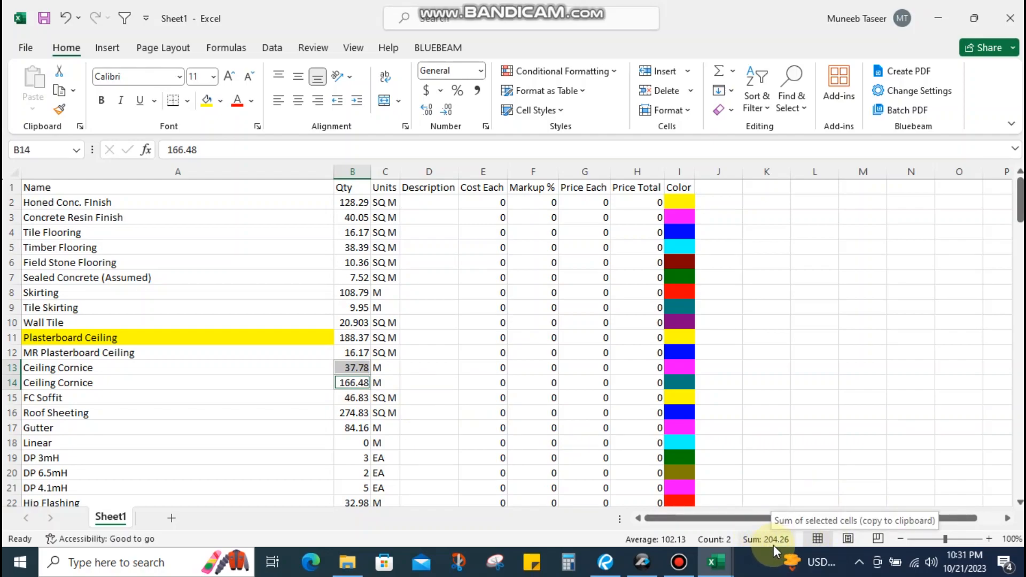
pyautogui.click(361, 370)
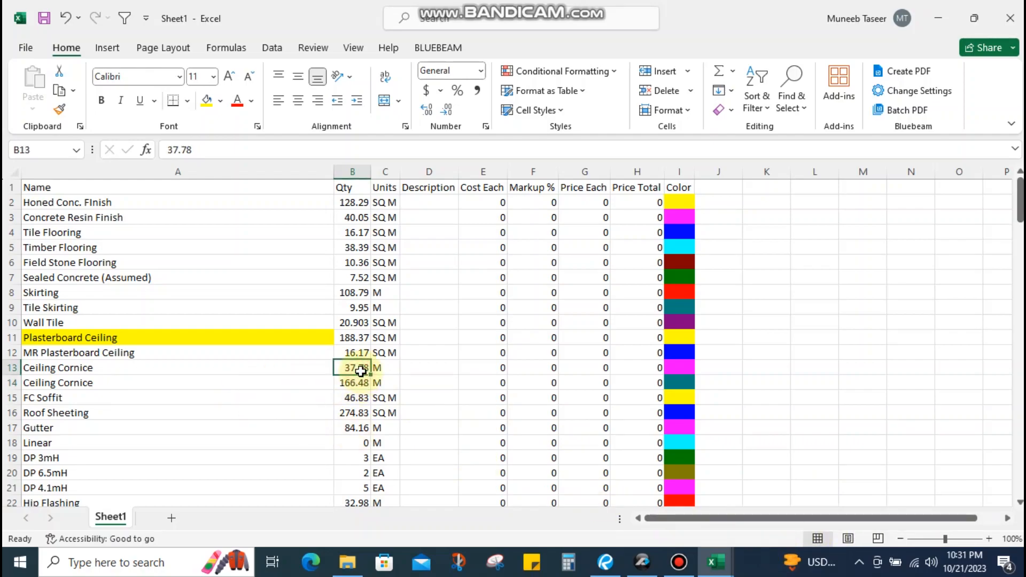
pyautogui.write('204')
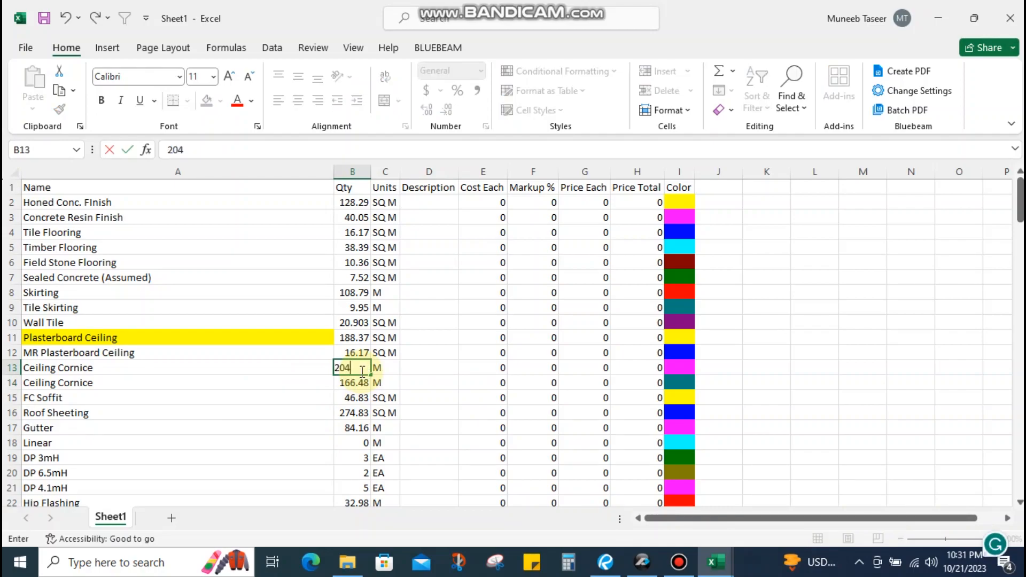
pyautogui.write('.26')
pyautogui.press('Return')
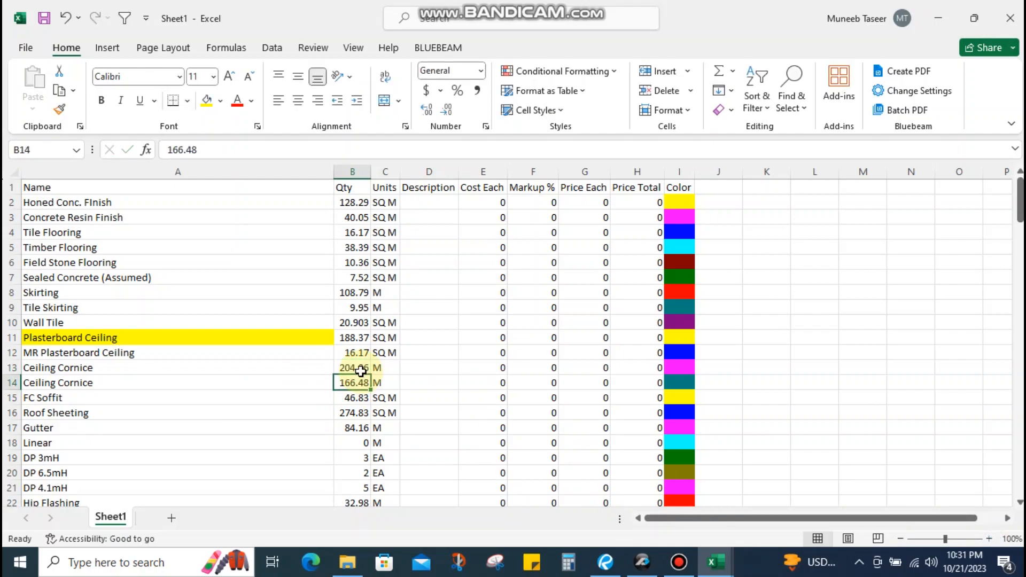
pyautogui.hotkey('shift', 'space')
pyautogui.hotkey('ctrl', '-')
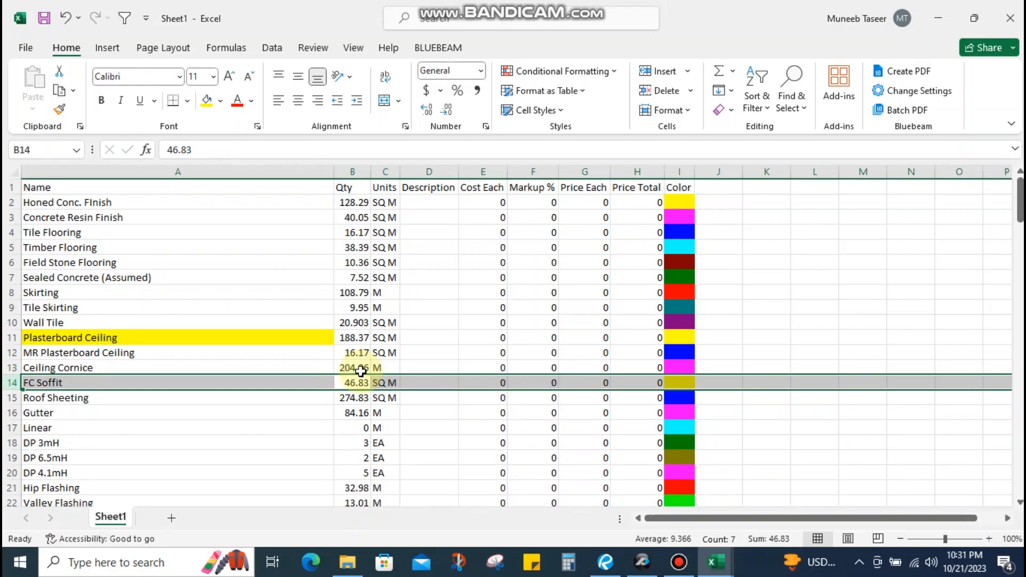
pyautogui.click(53, 369)
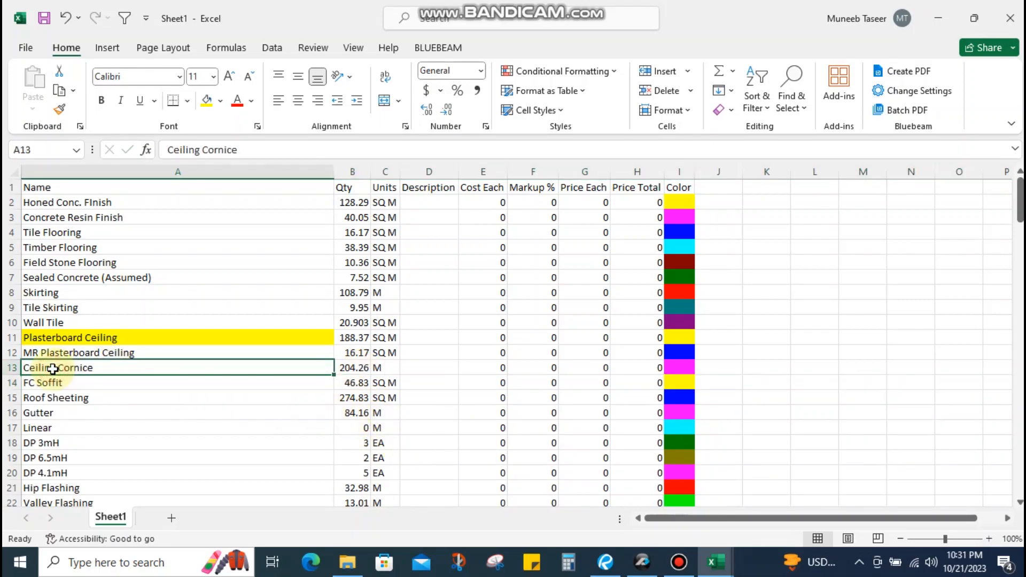
# Check the FC Soffit, Roof Sheeting and Gutter items and their quantities
pyautogui.click(52, 384)
pyautogui.click(364, 383)
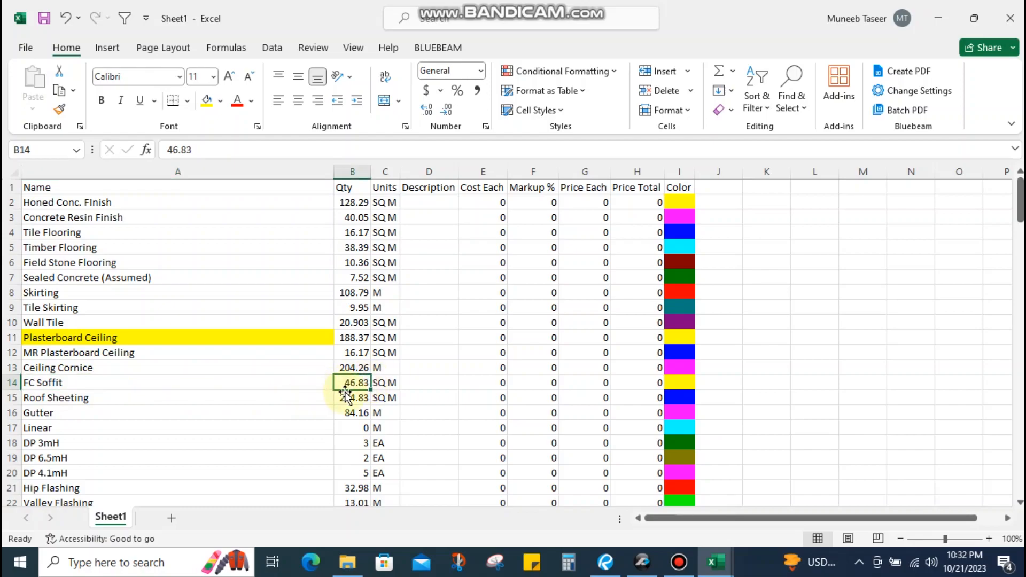
pyautogui.click(402, 383)
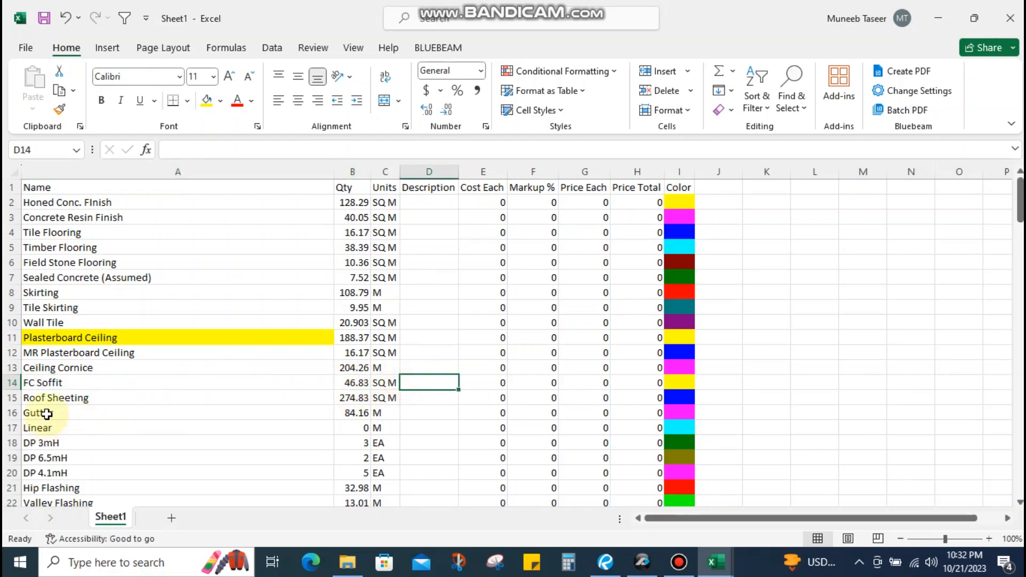
pyautogui.click(46, 397)
pyautogui.click(361, 399)
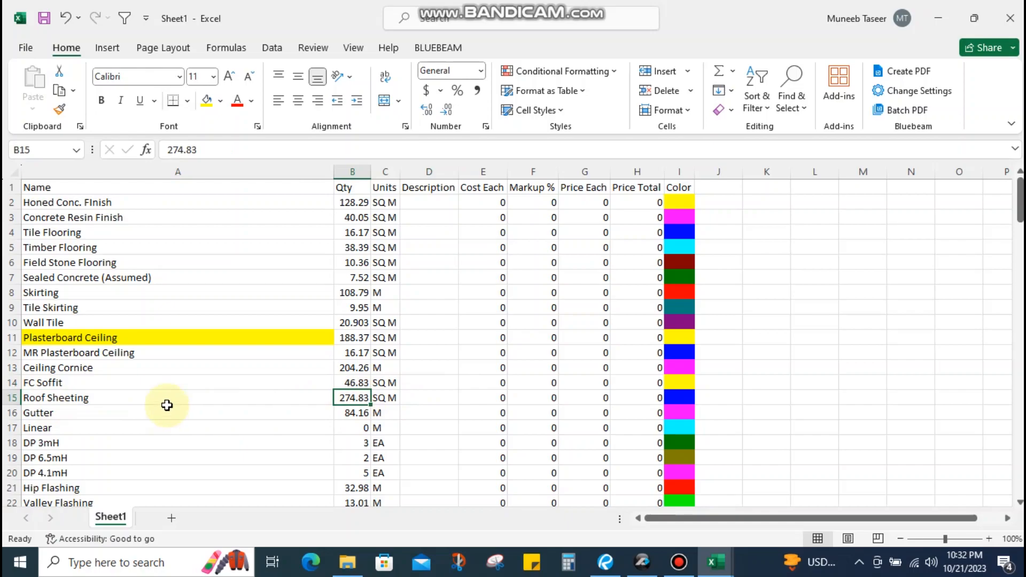
pyautogui.scroll(-1, 142, 399)
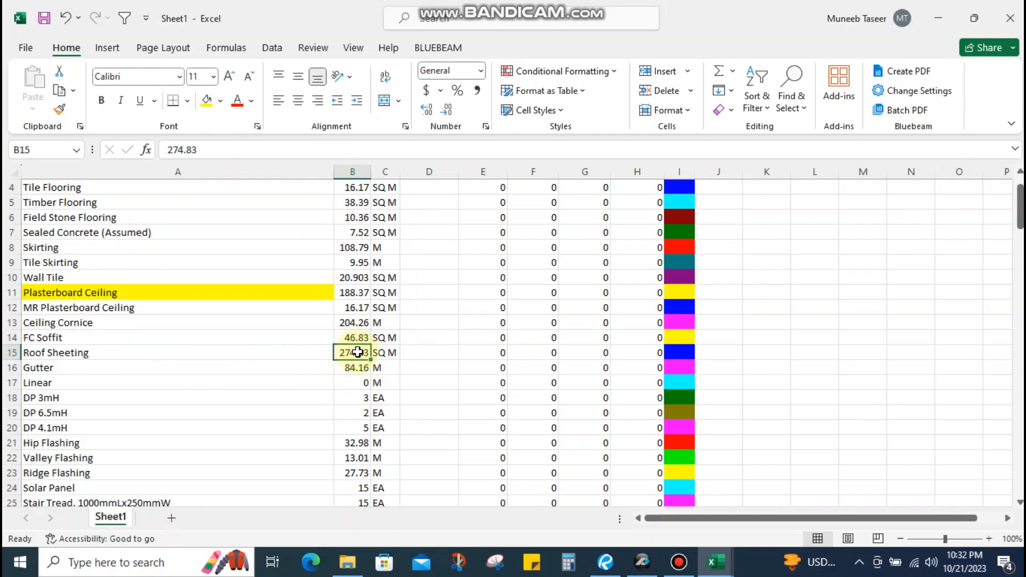
pyautogui.click(53, 369)
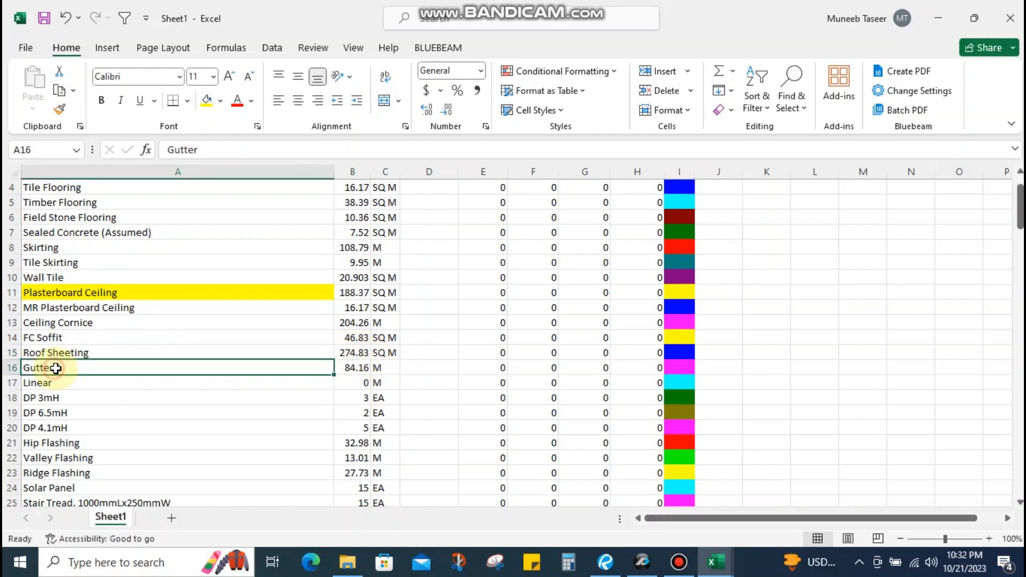
pyautogui.scroll(-2, 69, 308)
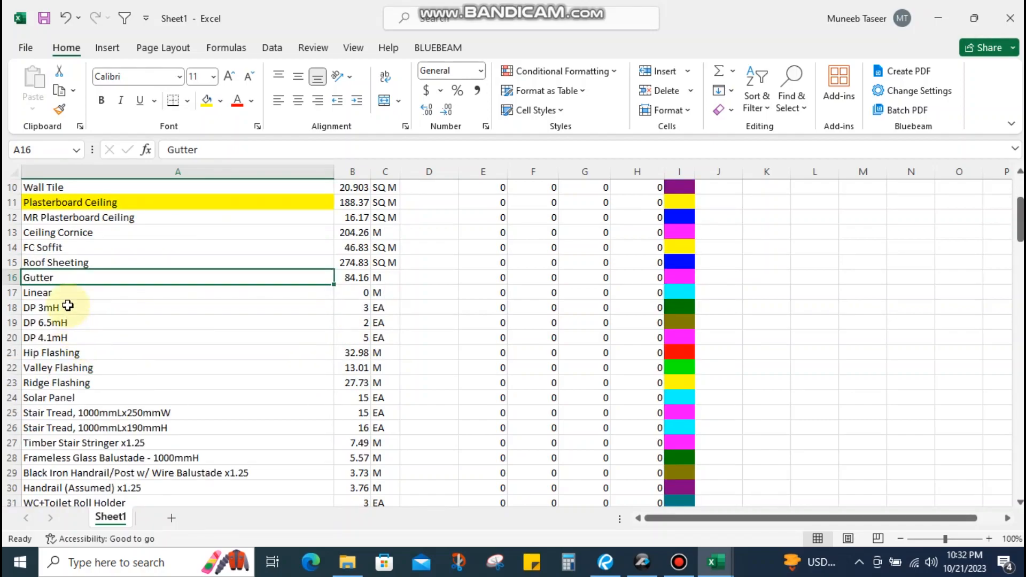
# Delete the zero-quantity Linear row 17
pyautogui.click(64, 295)
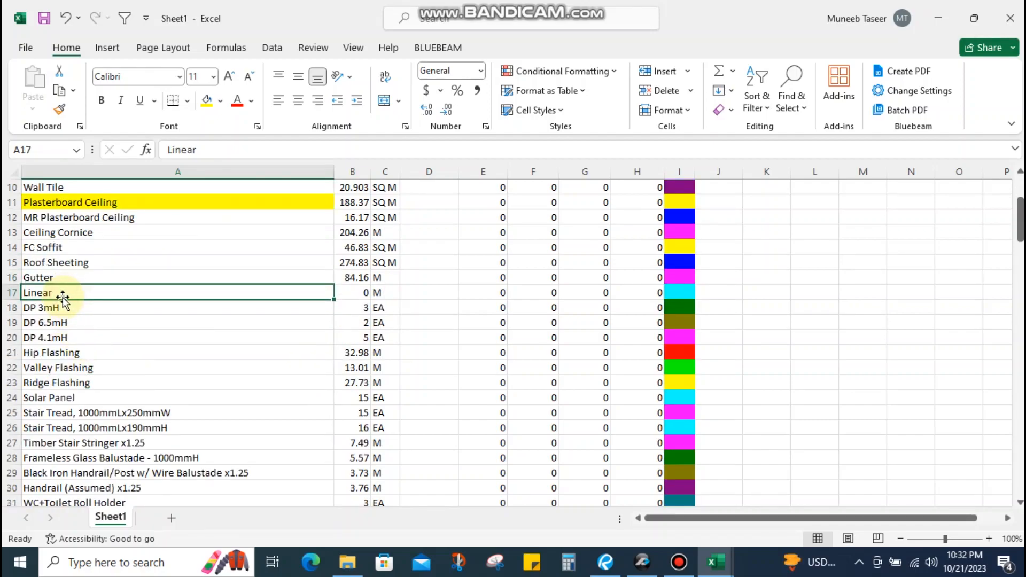
pyautogui.hotkey('shift', 'space')
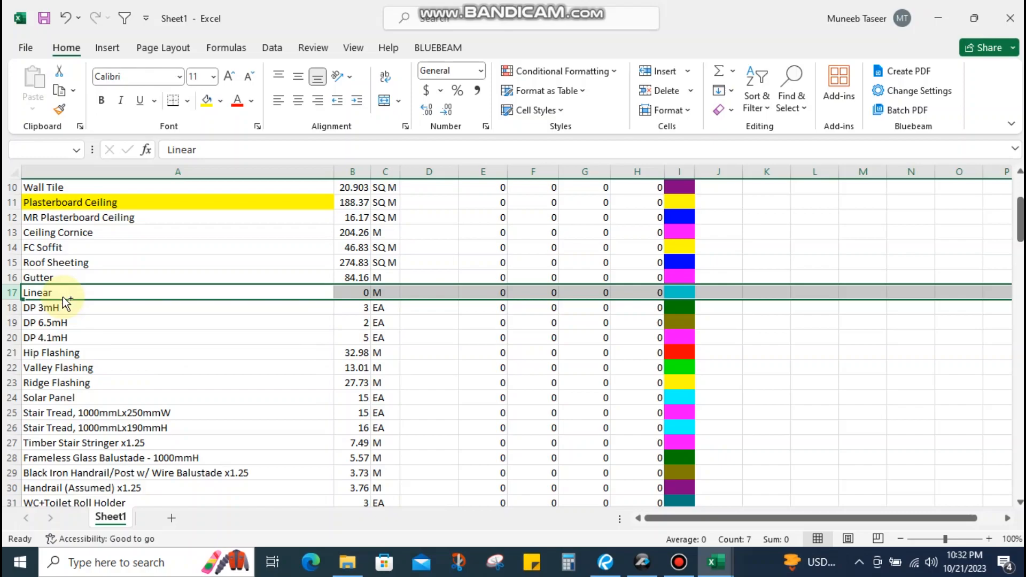
pyautogui.hotkey('ctrl', '-')
pyautogui.scroll(2, 93, 228)
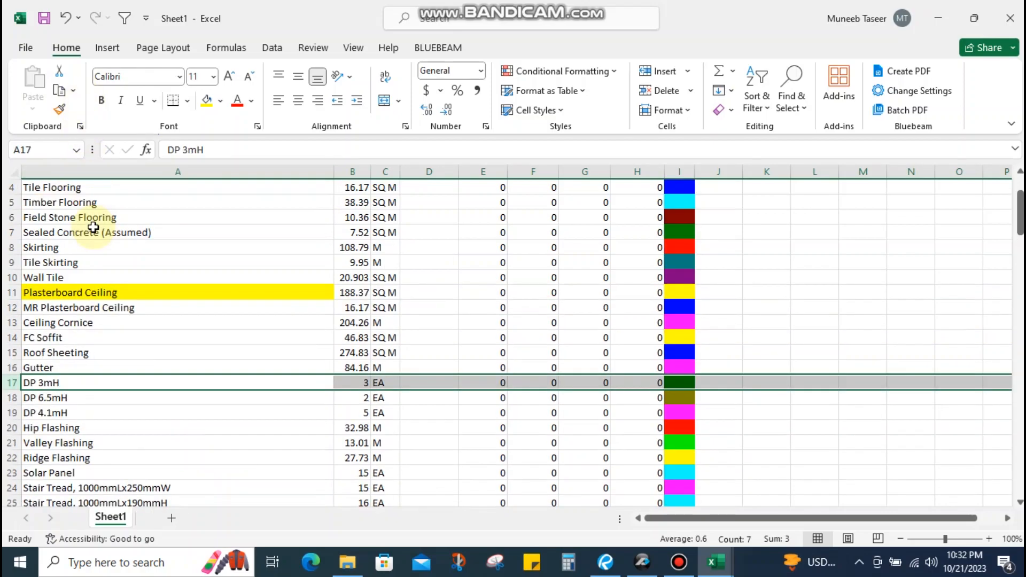
pyautogui.scroll(1, 93, 228)
# Add a filter to the sheet and show only rows with Qty 0
pyautogui.click(17, 170)
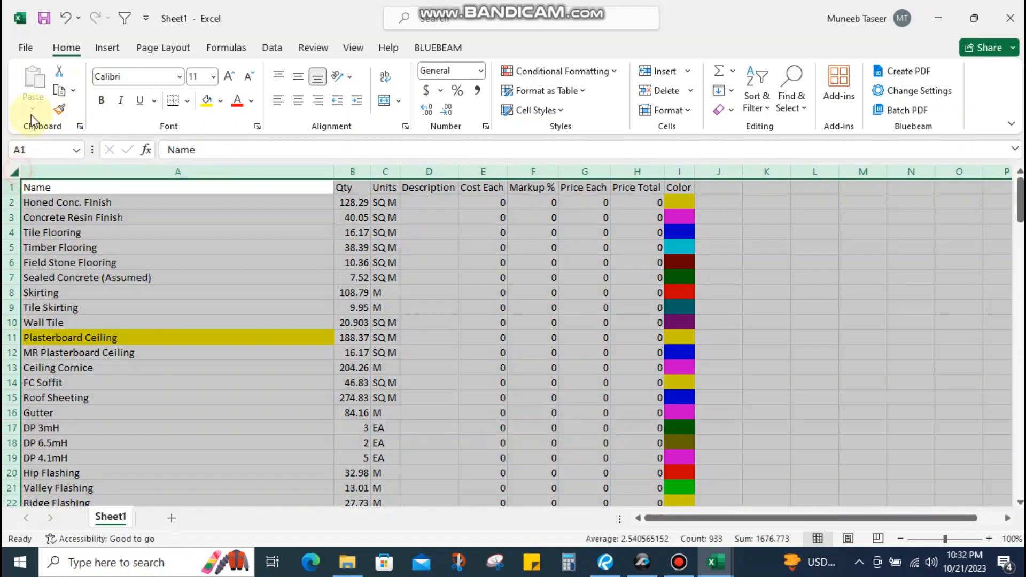
pyautogui.click(124, 18)
pyautogui.click(316, 242)
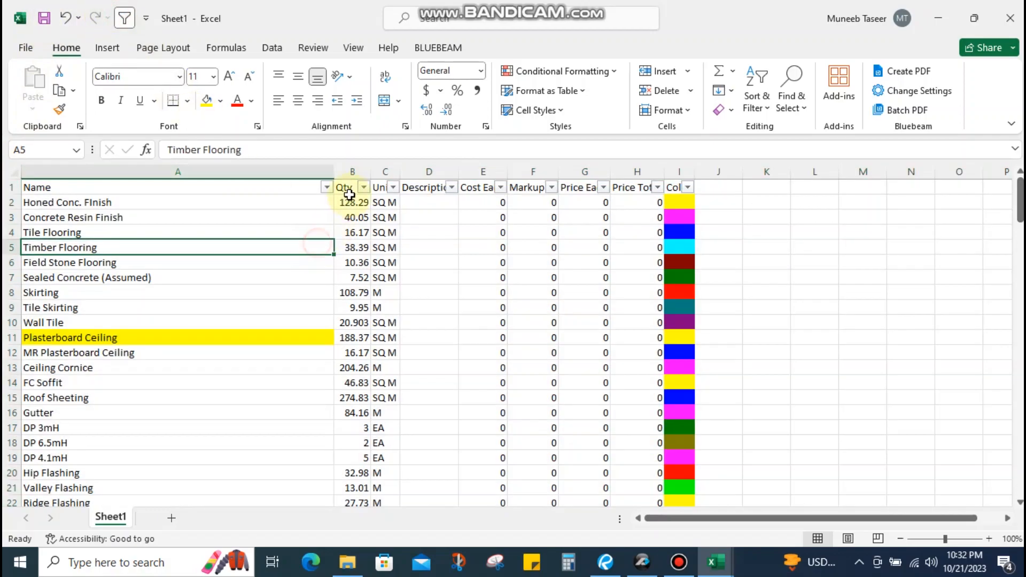
pyautogui.click(363, 188)
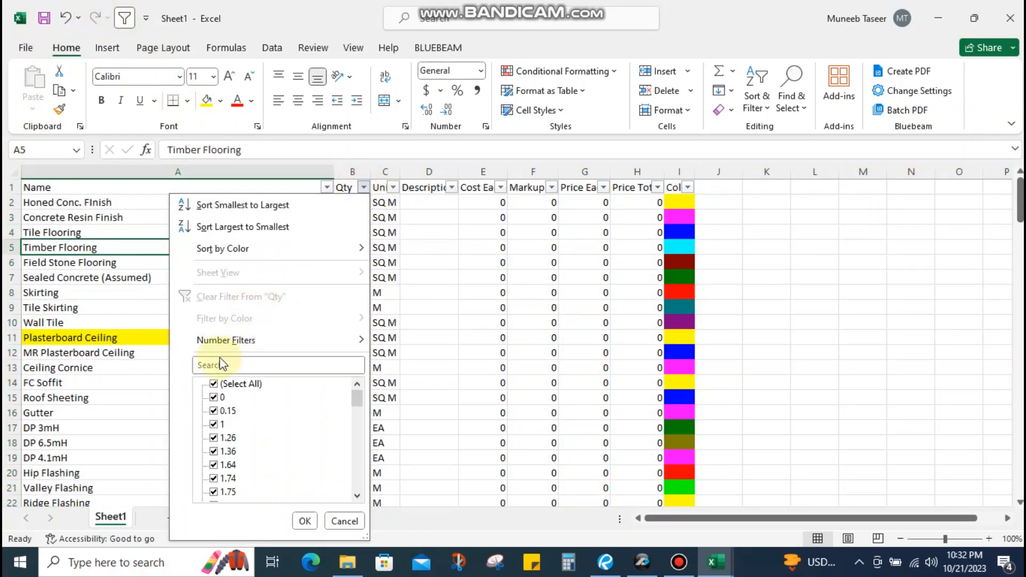
pyautogui.click(214, 385)
pyautogui.click(215, 398)
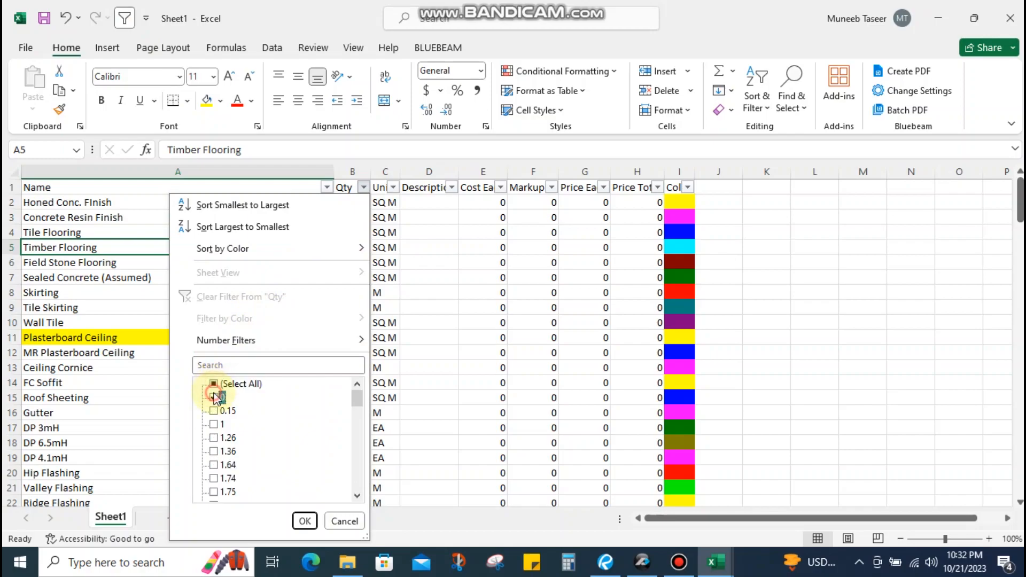
pyautogui.click(304, 521)
pyautogui.click(429, 262)
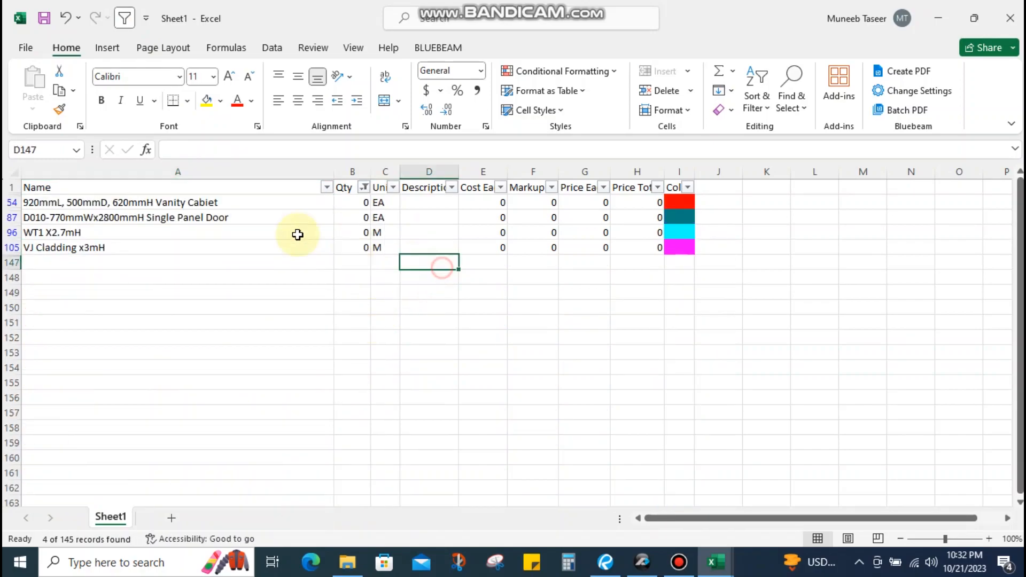
# Delete the four visible zero-quantity rows and clear the Qty filter
pyautogui.moveTo(165, 202); pyautogui.dragTo(163, 255)
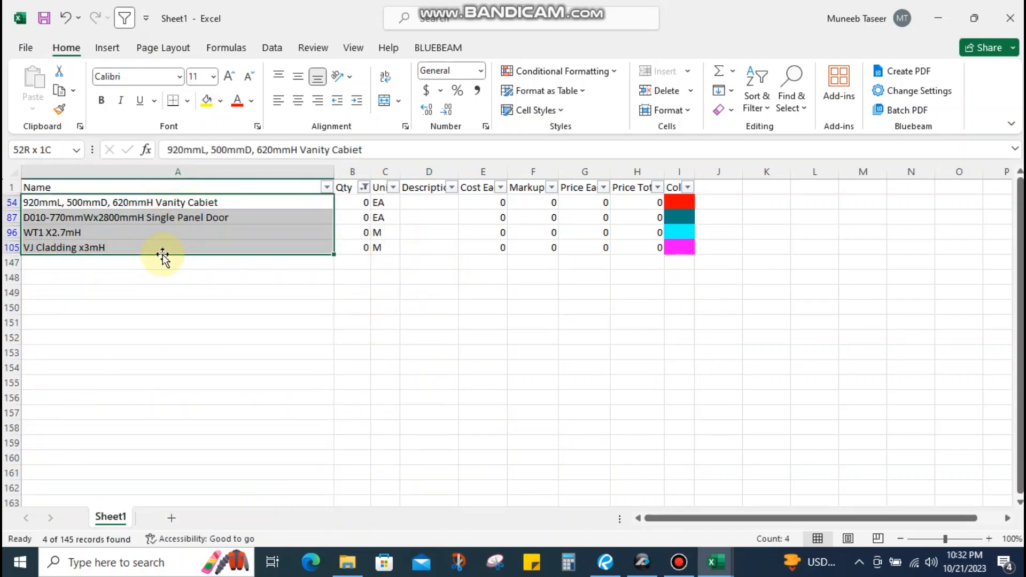
pyautogui.hotkey('shift', 'space')
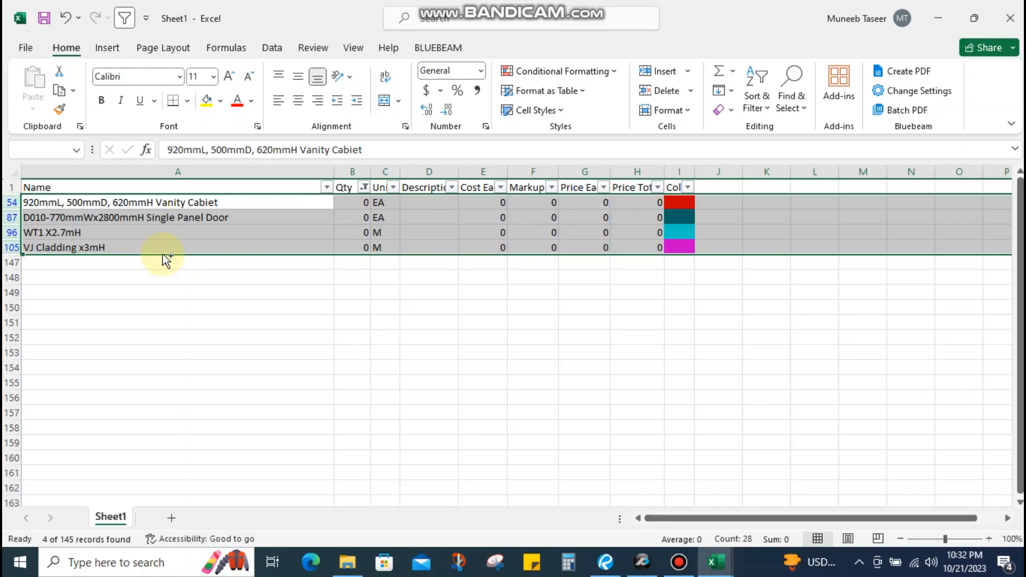
pyautogui.hotkey('ctrl', '-')
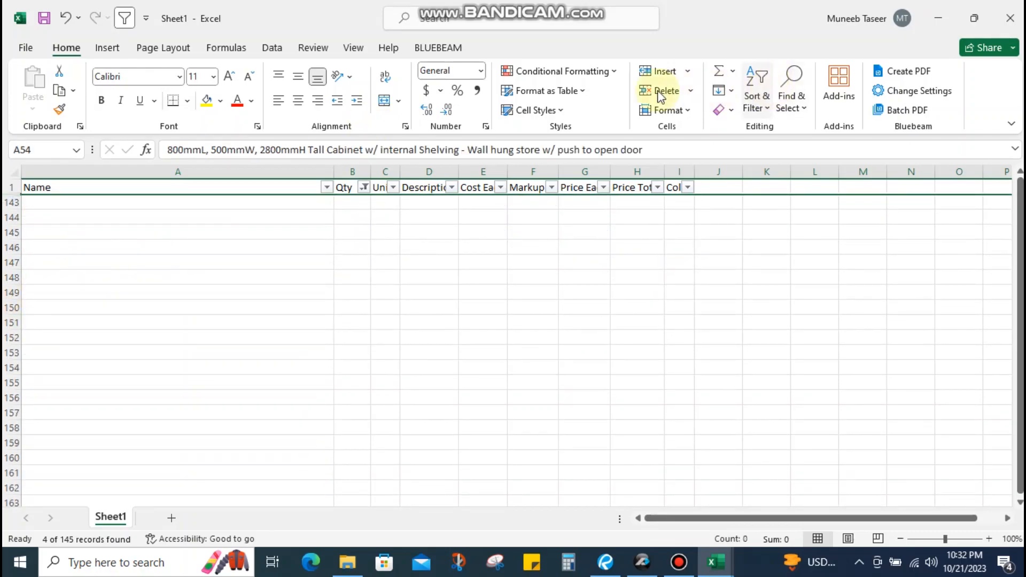
pyautogui.moveTo(438, 4)
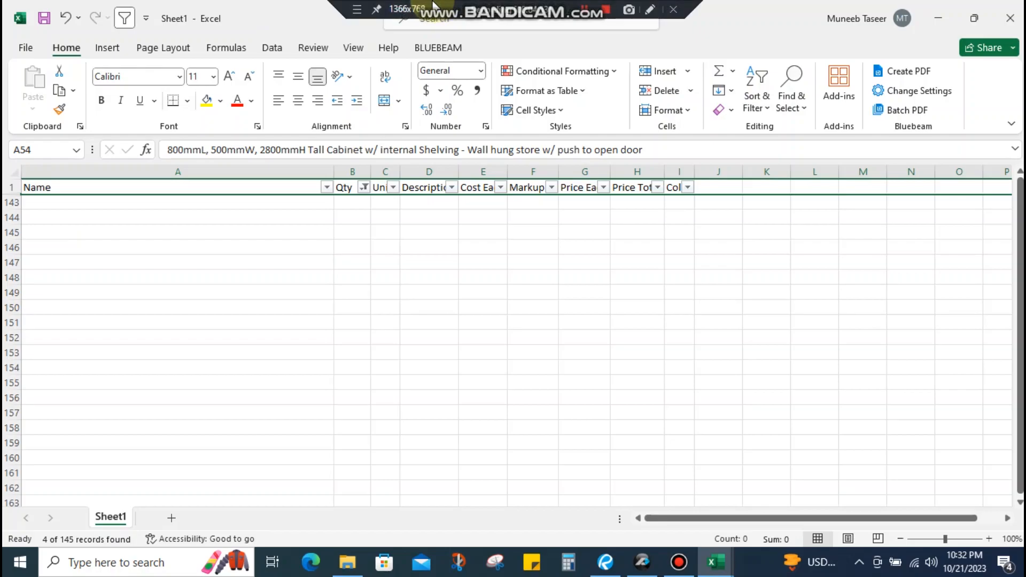
pyautogui.click(364, 188)
pyautogui.click(275, 295)
# Review the Gutter, Roof Sheeting and three DP downpipe items
pyautogui.scroll(-1, 331, 334)
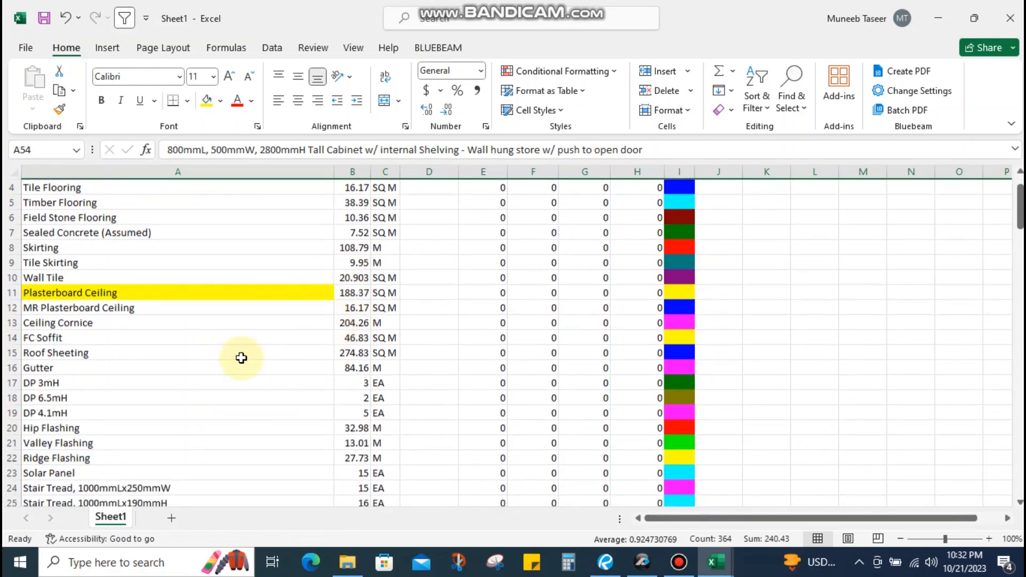
pyautogui.click(114, 367)
pyautogui.click(117, 350)
pyautogui.click(88, 367)
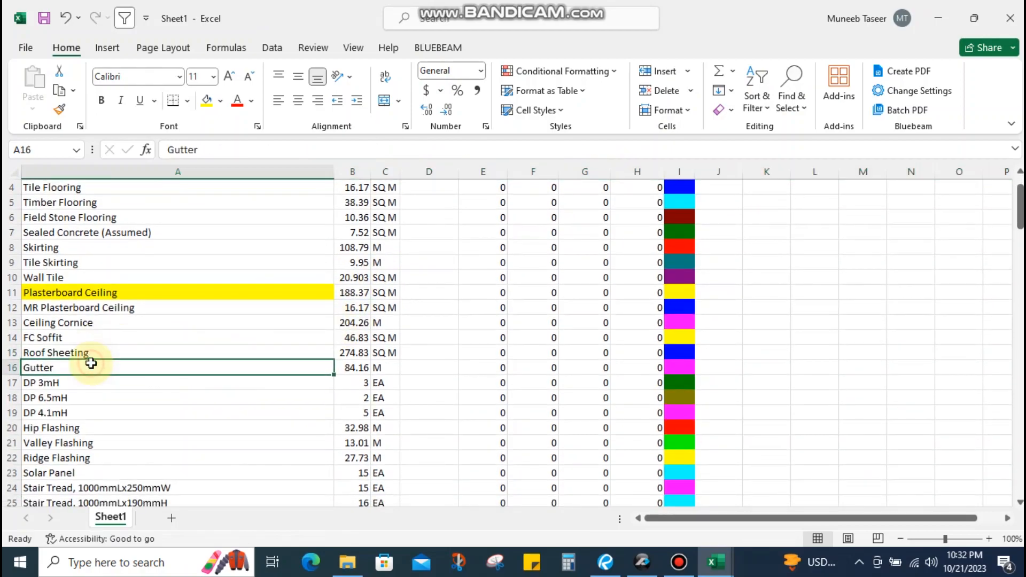
pyautogui.scroll(-2, 83, 350)
pyautogui.click(68, 293)
pyautogui.click(63, 310)
pyautogui.click(63, 292)
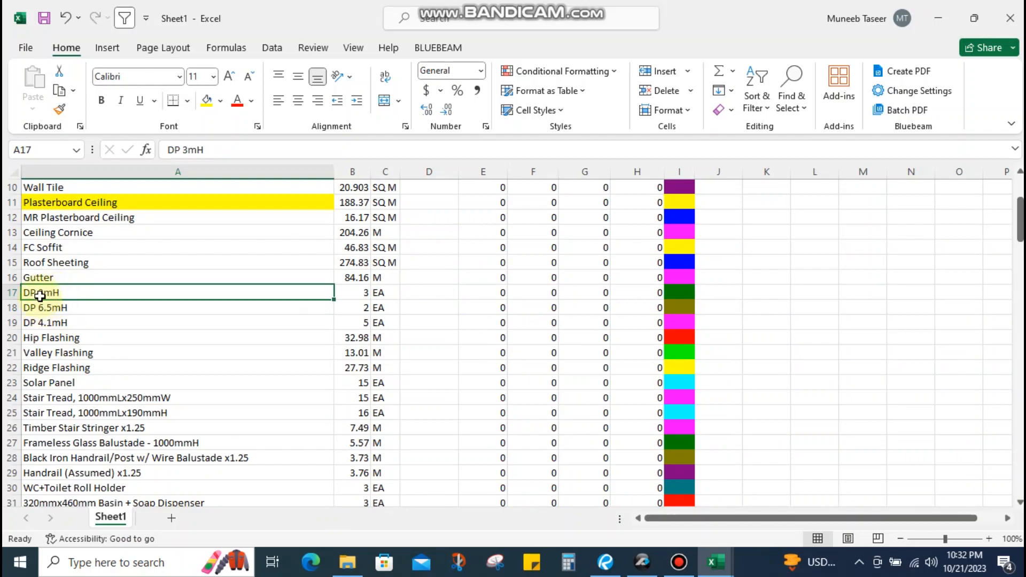
pyautogui.moveTo(40, 293); pyautogui.dragTo(42, 322)
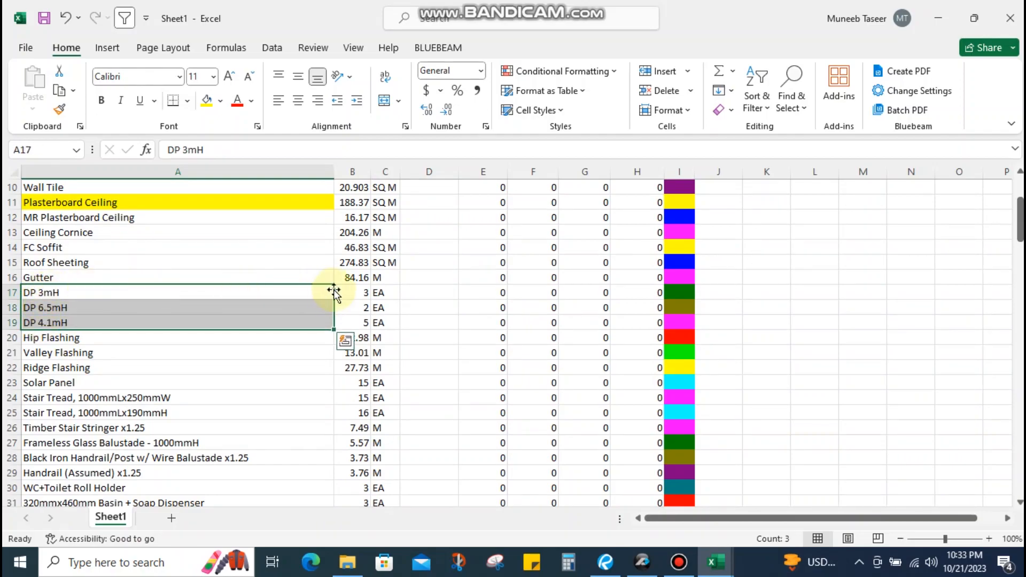
# Replace the DP 3mH quantity with the combined formula =3*3+2*6.5+5*4.1
pyautogui.click(350, 290)
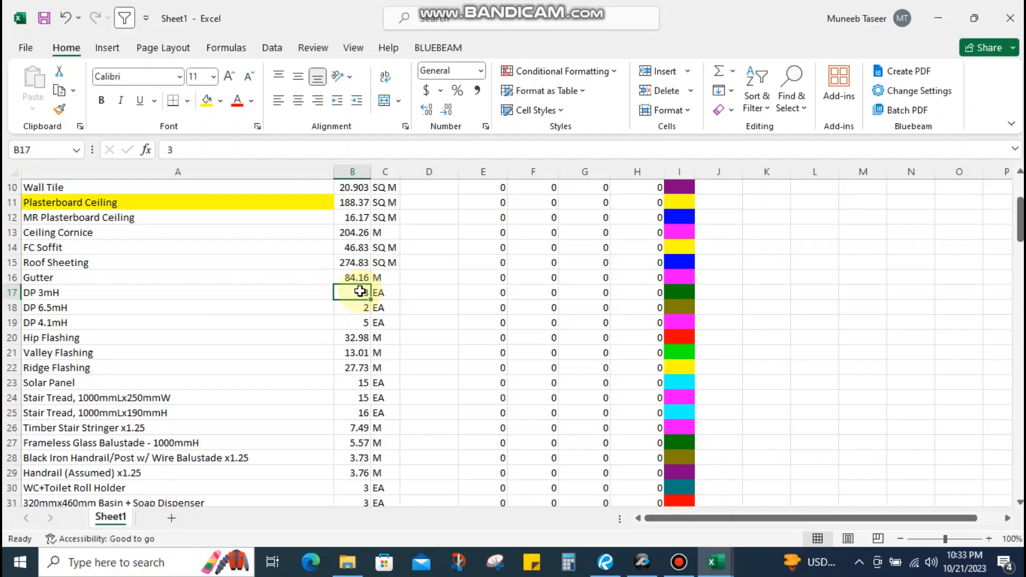
pyautogui.doubleClick(359, 292)
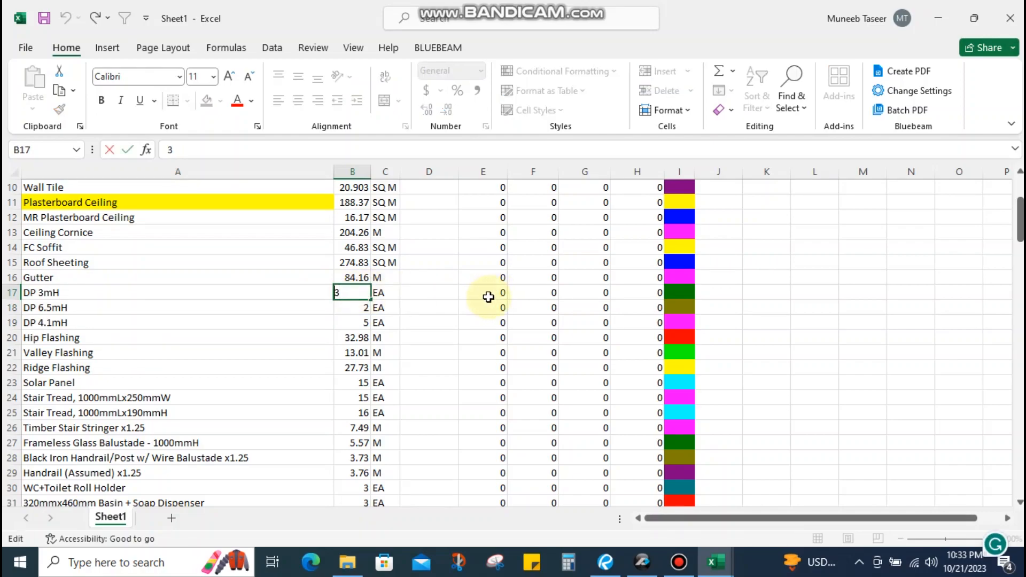
pyautogui.write('=3*3+')
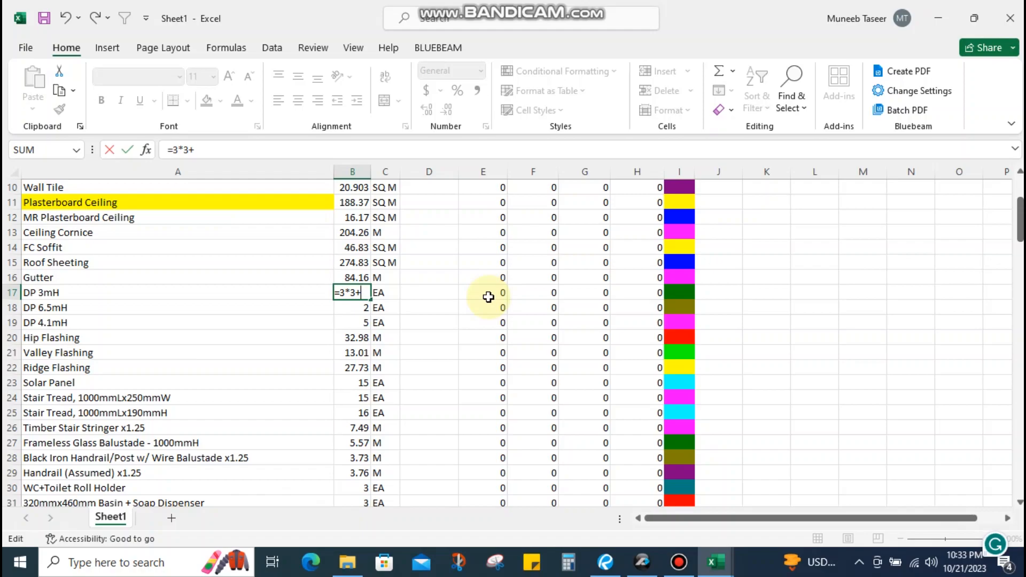
pyautogui.write('2*6.5+')
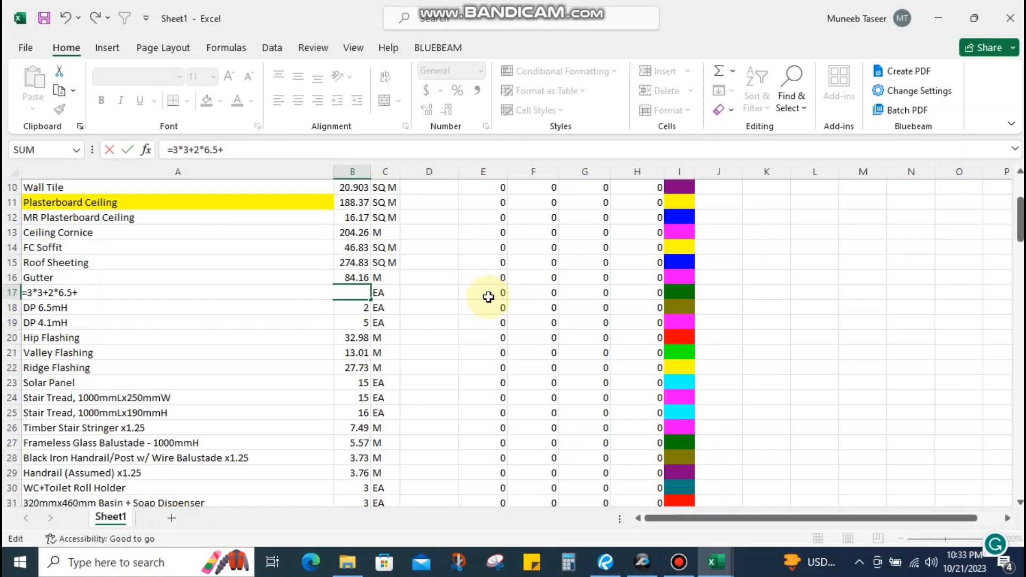
pyautogui.write('5*4.1')
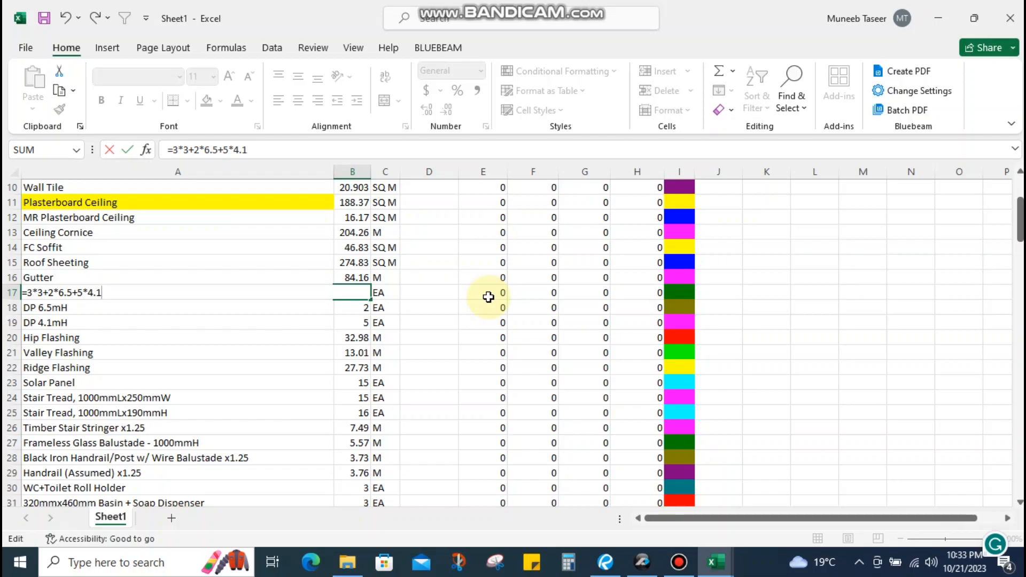
pyautogui.press('Return')
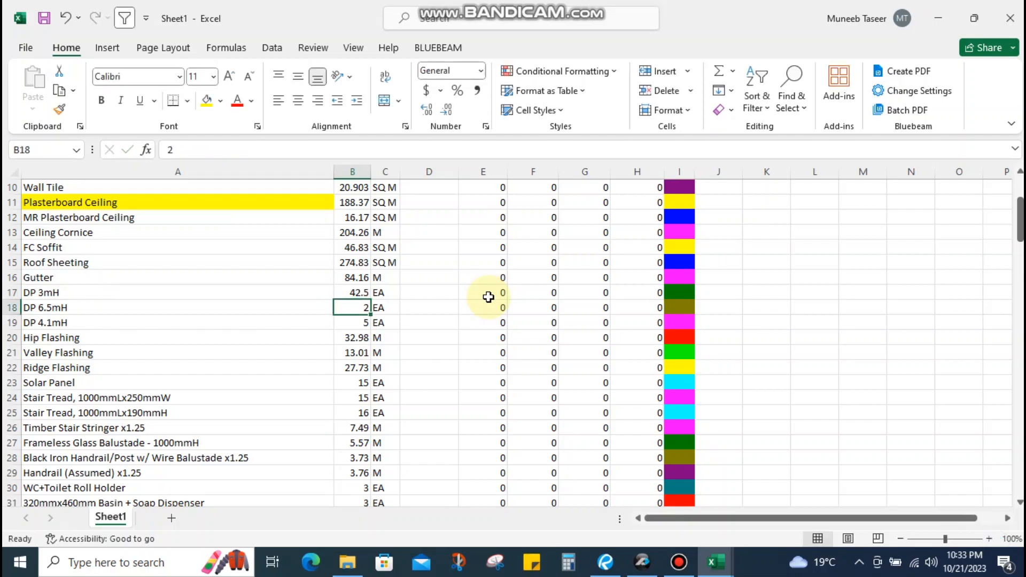
# Change the DP 3mH unit from EA to M
pyautogui.click(388, 292)
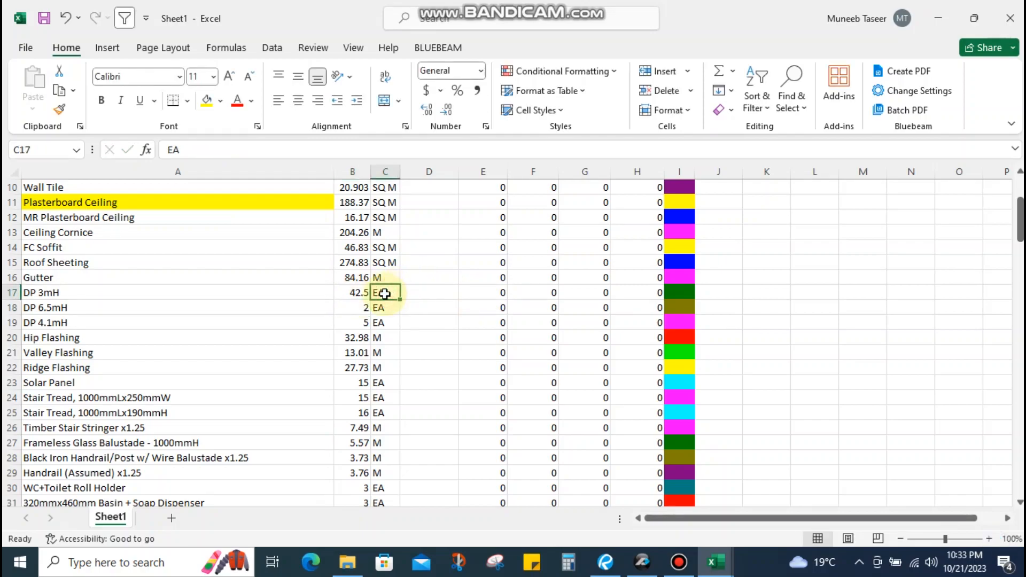
pyautogui.write('M')
pyautogui.click(357, 306)
pyautogui.moveTo(357, 306); pyautogui.dragTo(357, 319)
# Delete the DP 6.5mH and DP 4.1mH rows
pyautogui.hotkey('shift', 'space')
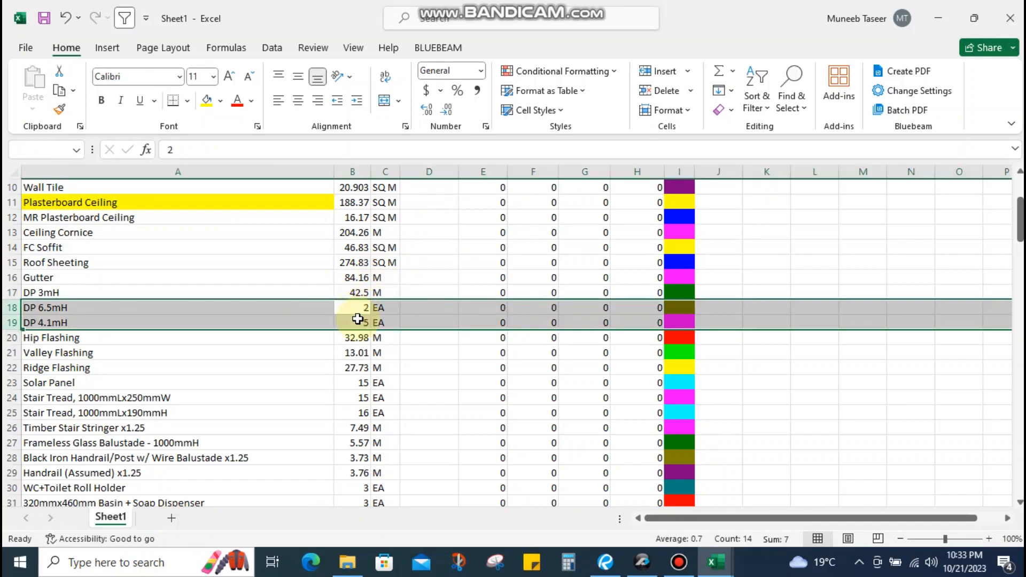
pyautogui.hotkey('ctrl', '-')
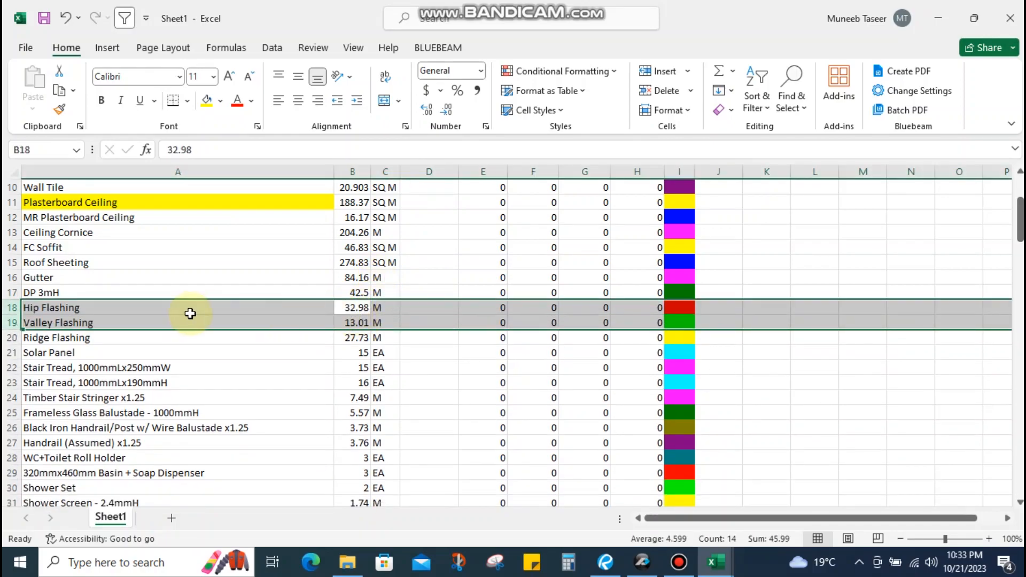
pyautogui.hotkey('ctrl', 'z')
pyautogui.hotkey('ctrl', '-')
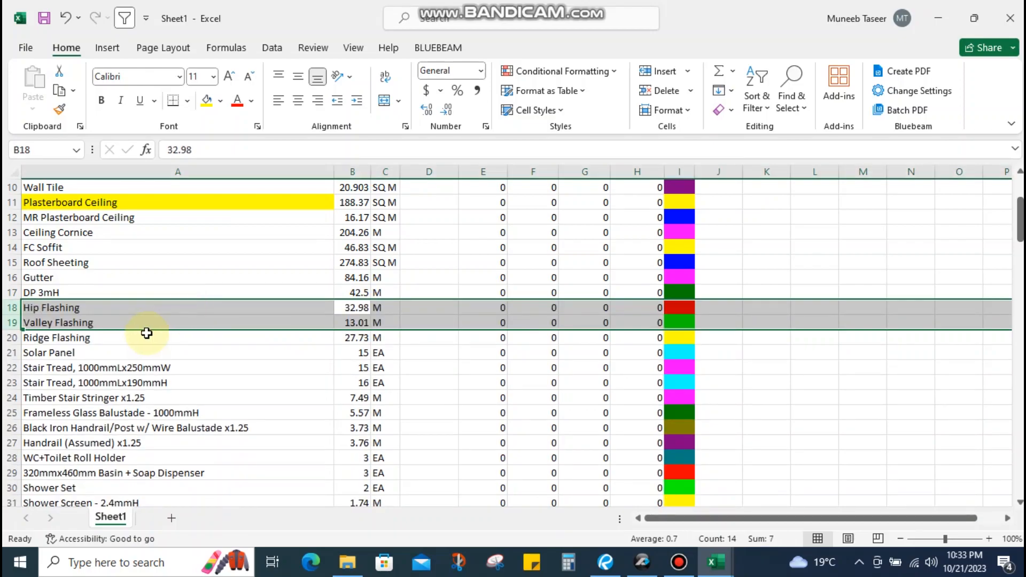
# Review the flashing, Solar Panel and Stair Tread items and their units
pyautogui.click(52, 312)
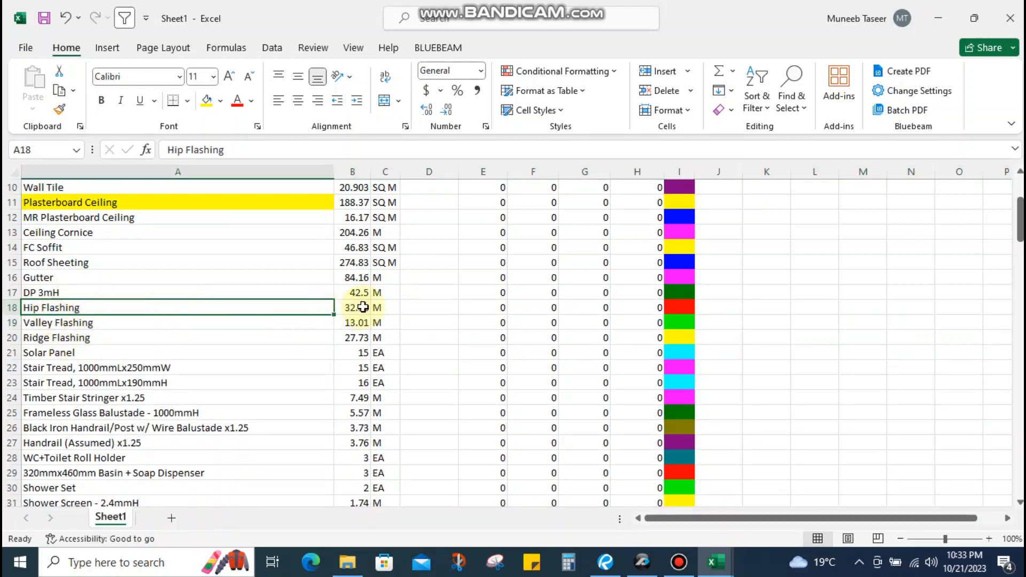
pyautogui.click(140, 325)
pyautogui.click(118, 338)
pyautogui.click(386, 335)
pyautogui.click(43, 352)
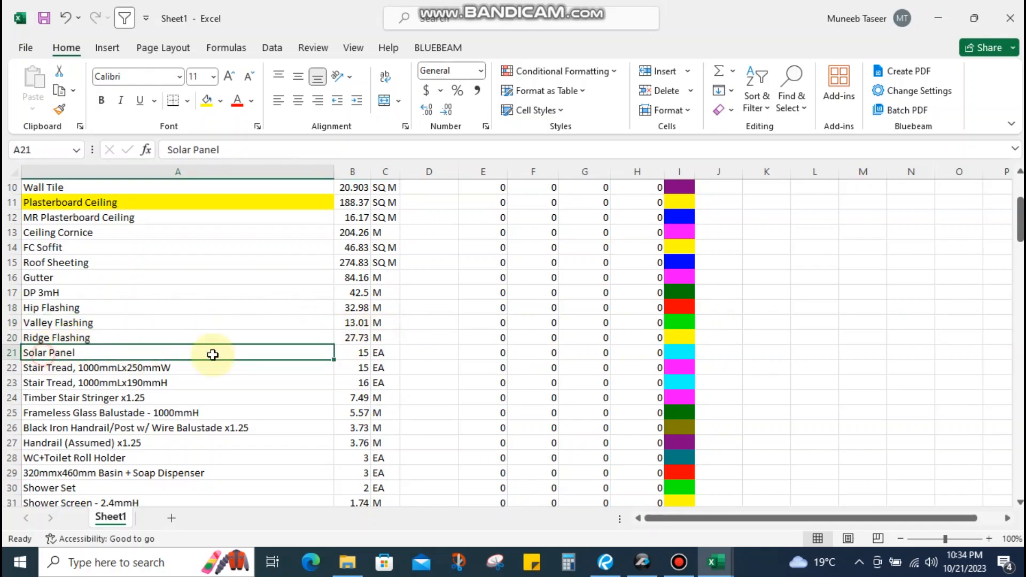
pyautogui.click(376, 352)
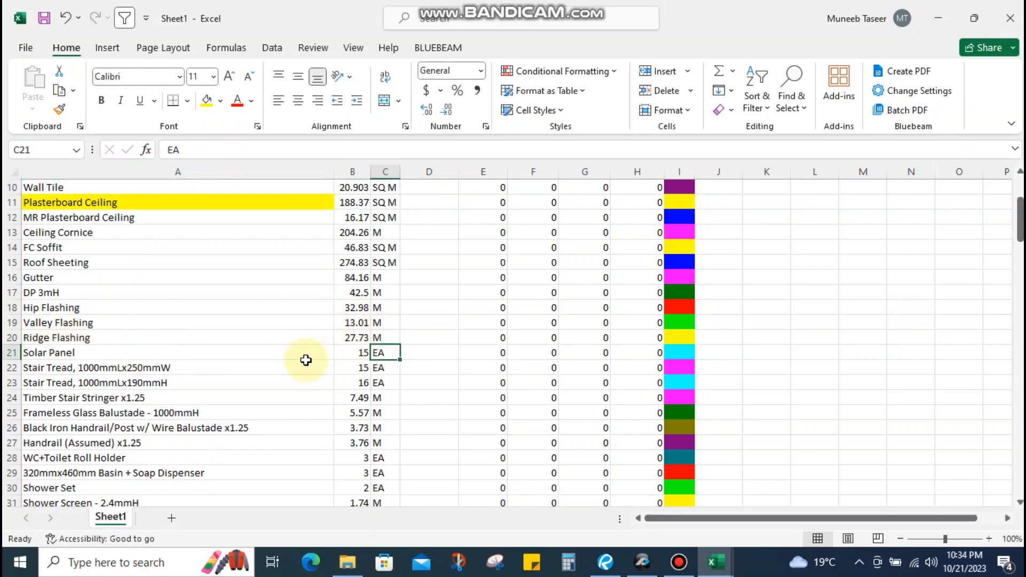
pyautogui.click(167, 368)
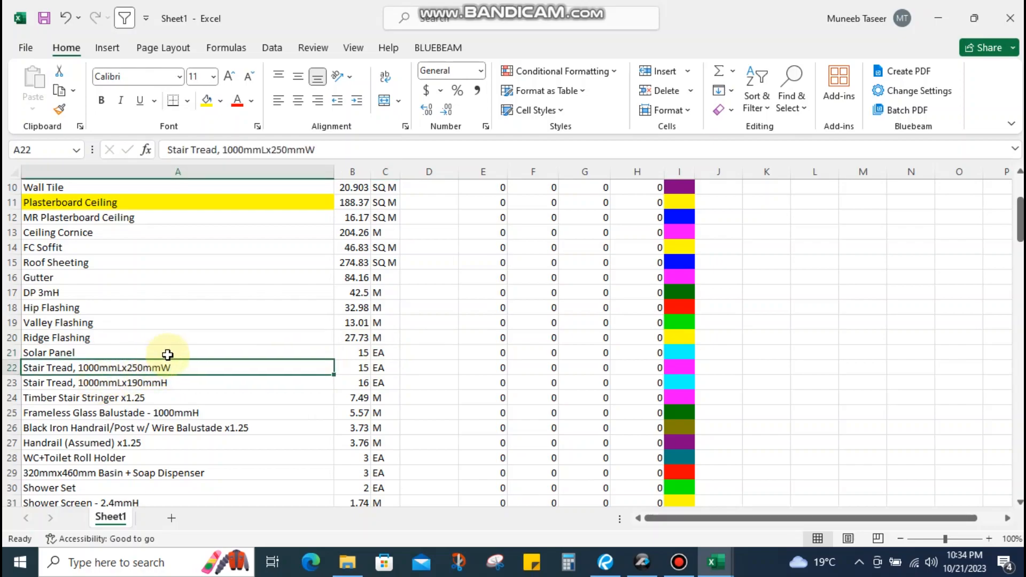
pyautogui.scroll(-1, 134, 351)
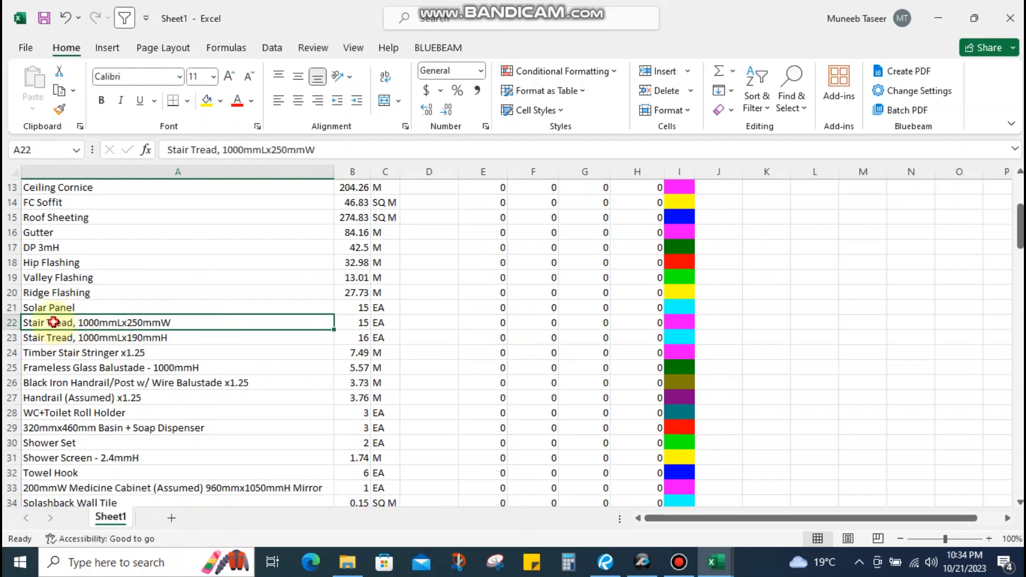
pyautogui.click(76, 337)
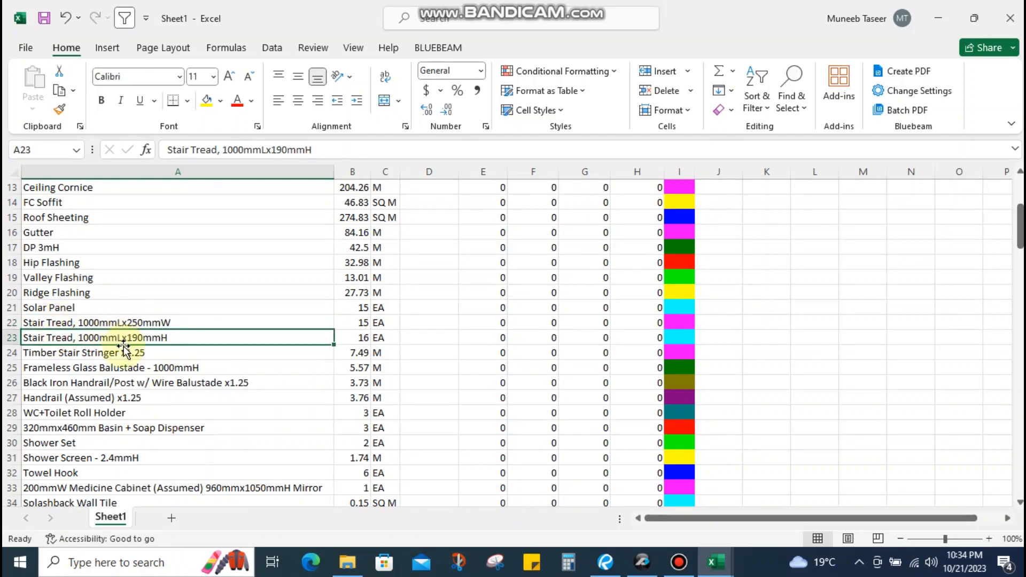
pyautogui.click(149, 323)
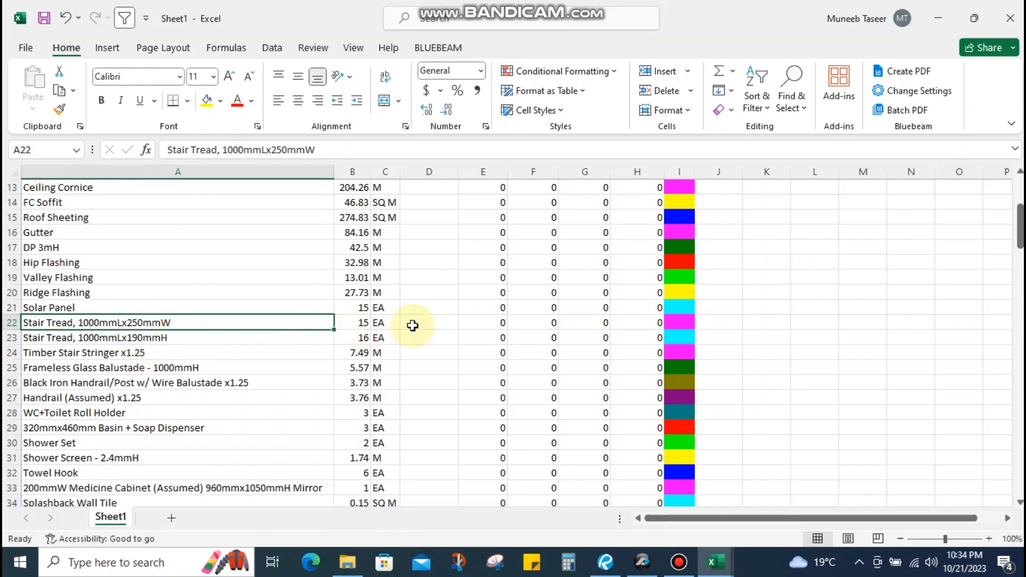
# Delete the x1.25 suffix from the Timber Stair Stringer label
pyautogui.click(69, 353)
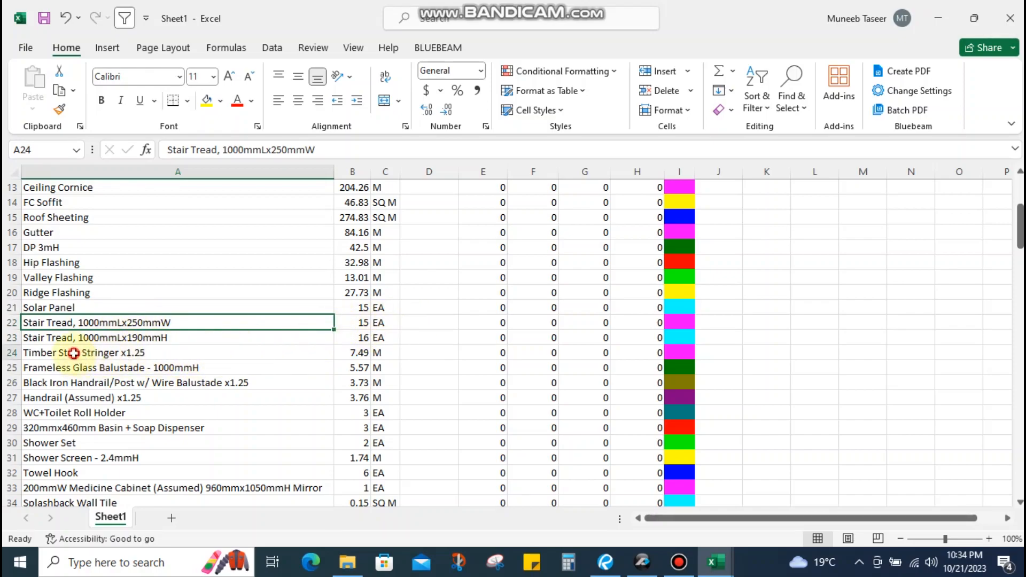
pyautogui.click(351, 352)
pyautogui.click(143, 356)
pyautogui.doubleClick(143, 355)
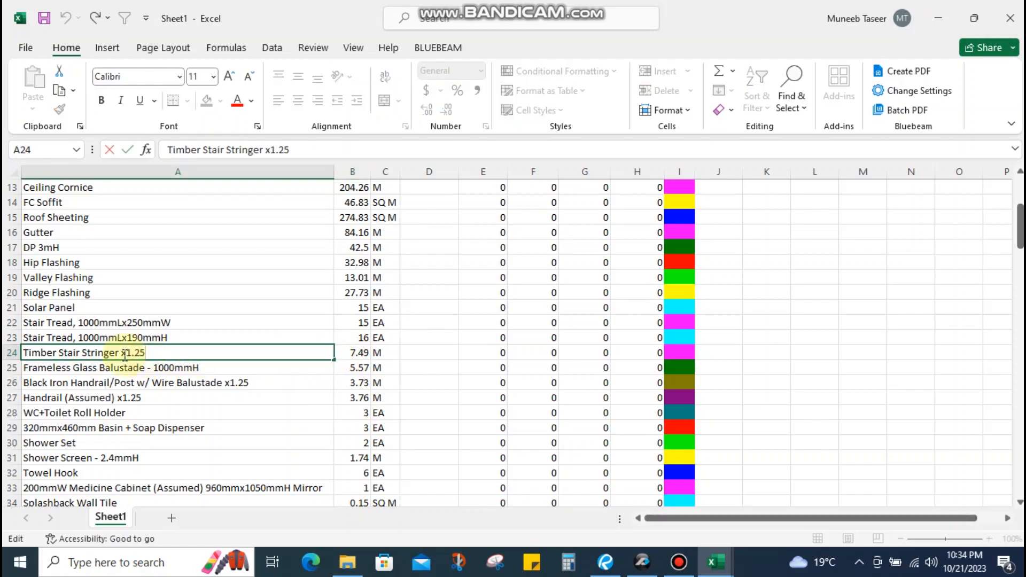
pyautogui.moveTo(150, 354); pyautogui.dragTo(163, 354)
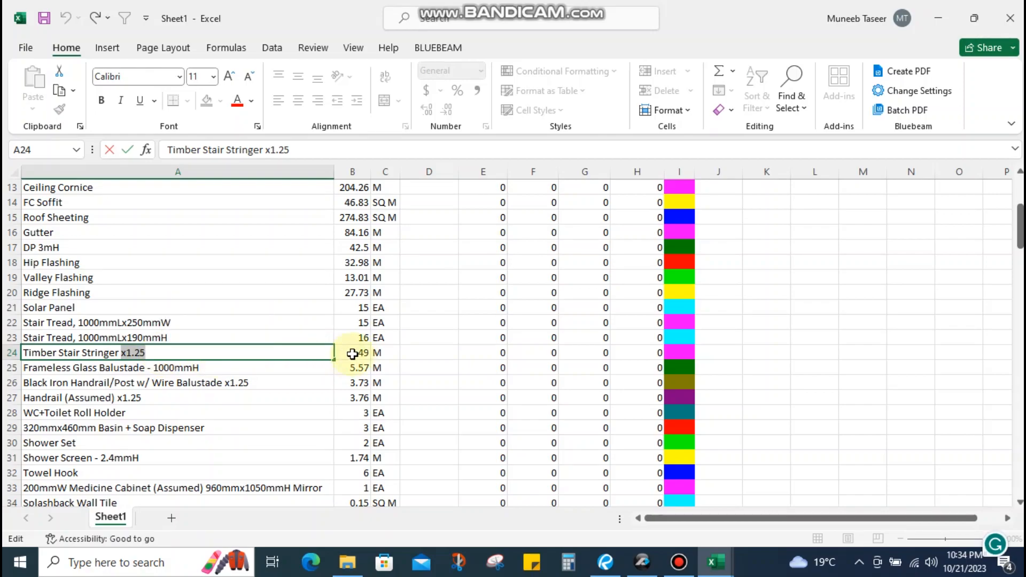
pyautogui.click(126, 354)
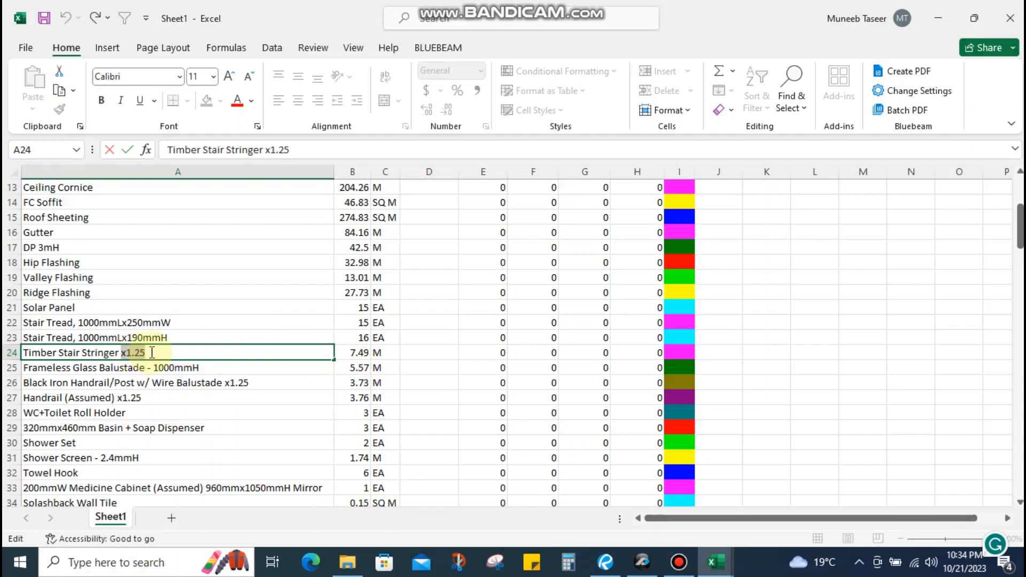
pyautogui.press('Delete')
# Turn the stringer quantity 7.49 into =7.49*1.25, giving 9.3625
pyautogui.doubleClick(359, 351)
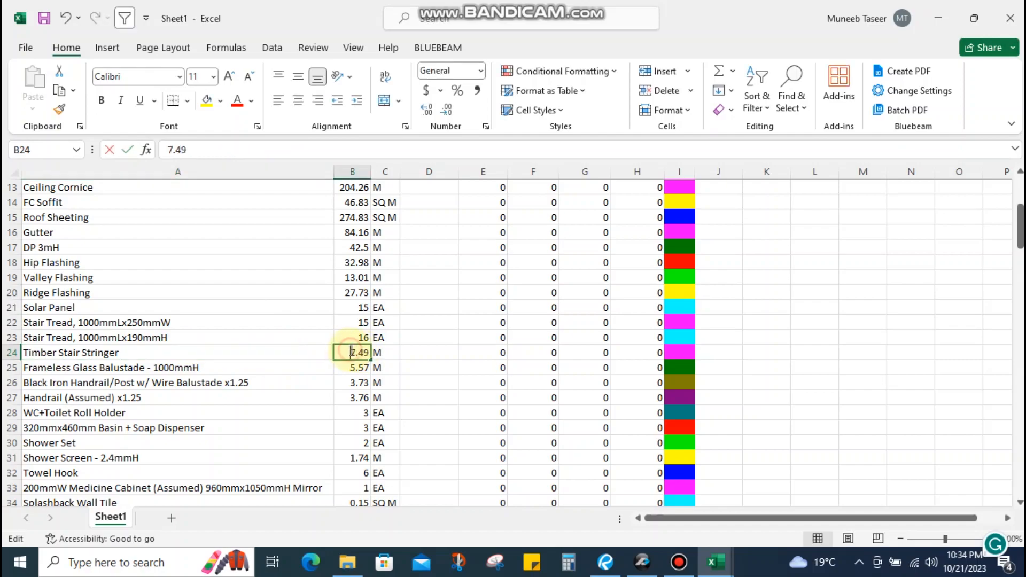
pyautogui.press('Home')
pyautogui.write('=')
pyautogui.click(281, 153)
pyautogui.write('*')
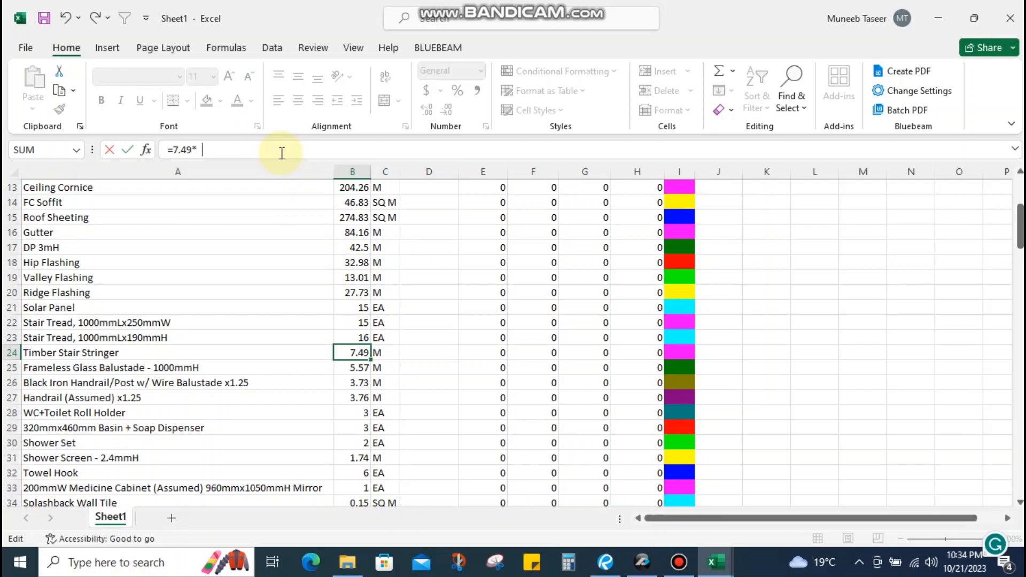
pyautogui.write('1.25')
pyautogui.press('Return')
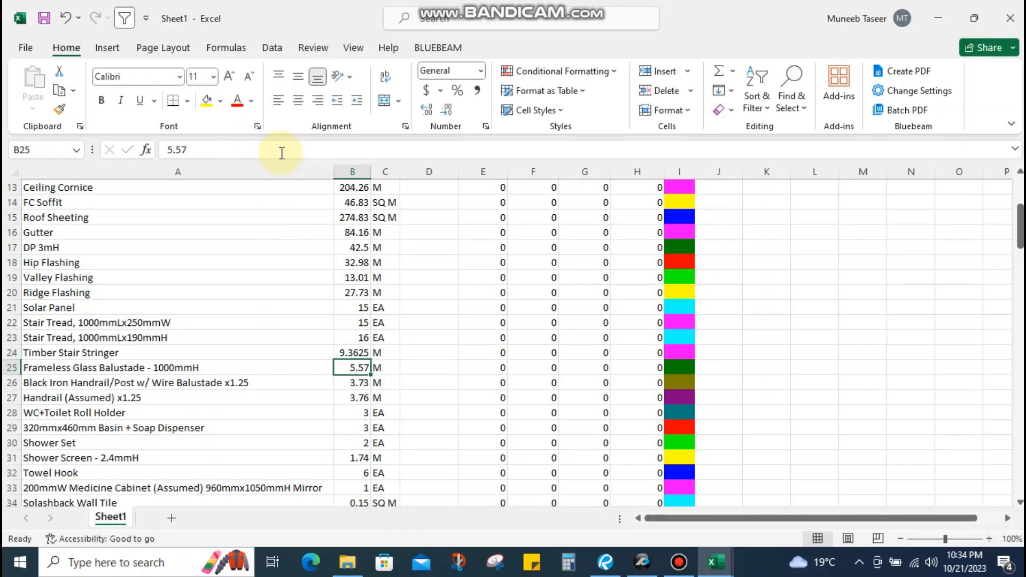
pyautogui.hotkey('ctrl', 's')
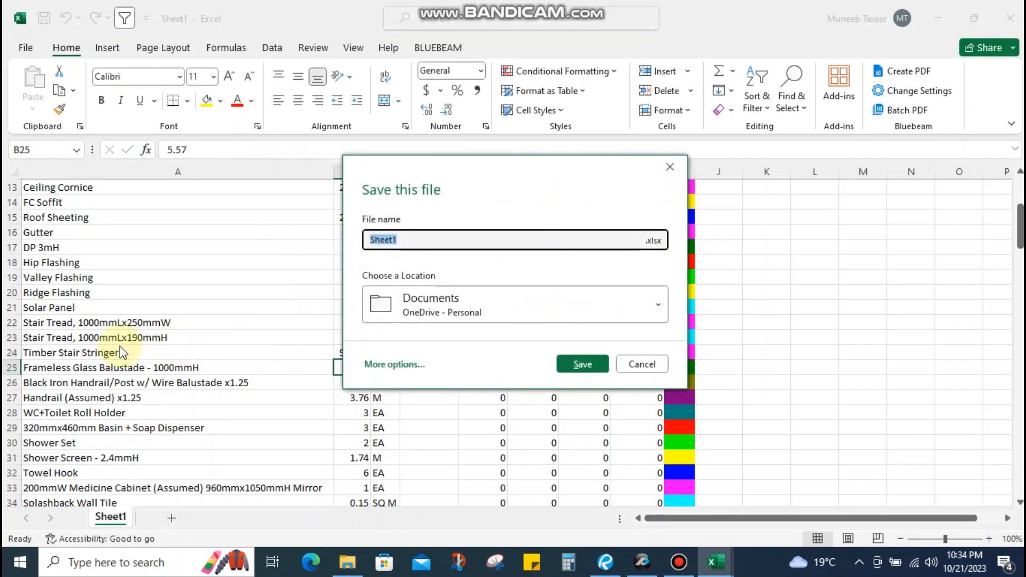
pyautogui.press('Escape')
# Multiply the Black Iron Handrail quantity 3.73 by 1.25 (4.6625) and drop x1.25 from its label
pyautogui.click(117, 351)
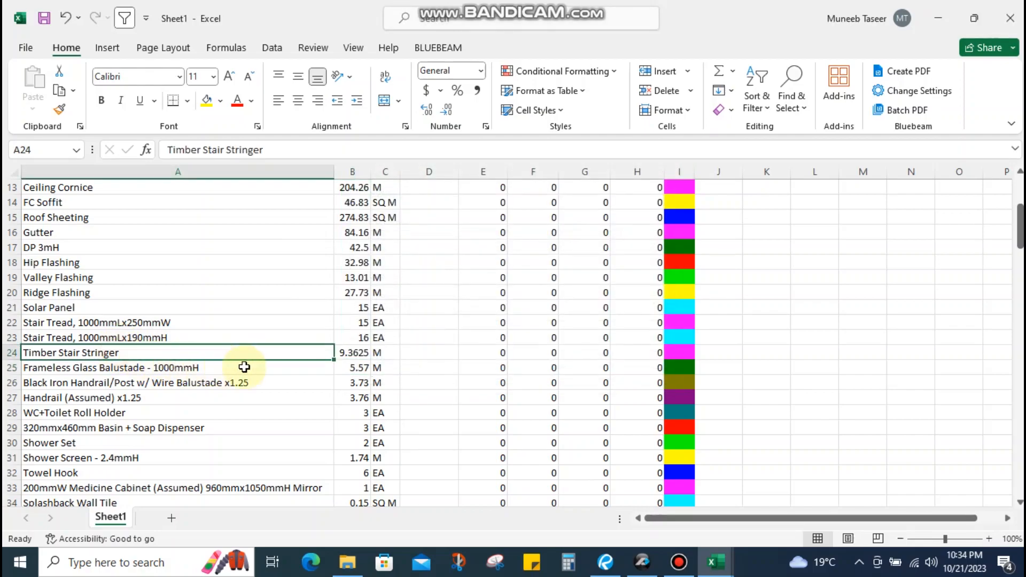
pyautogui.click(138, 367)
pyautogui.scroll(-2, 198, 340)
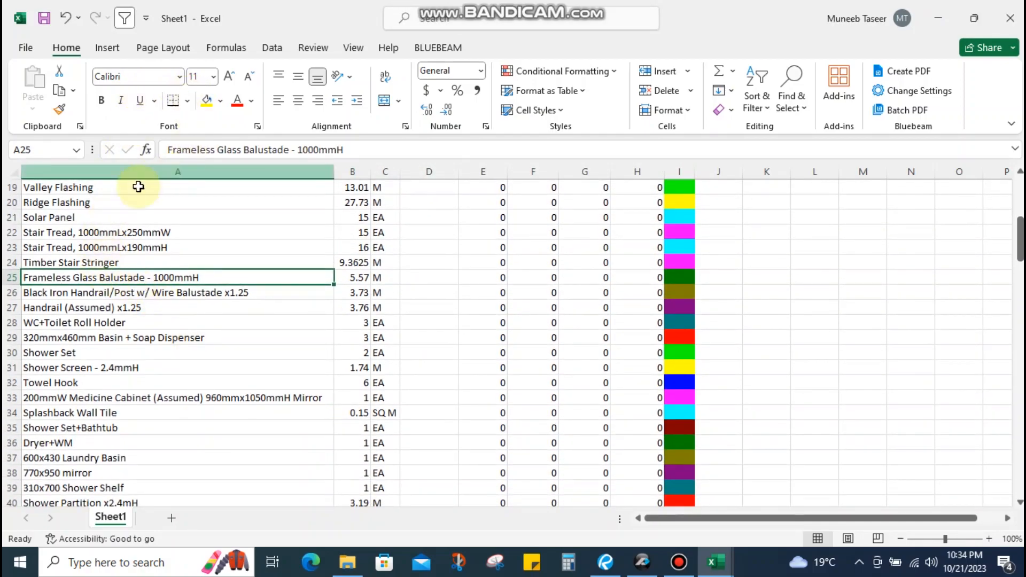
pyautogui.click(79, 293)
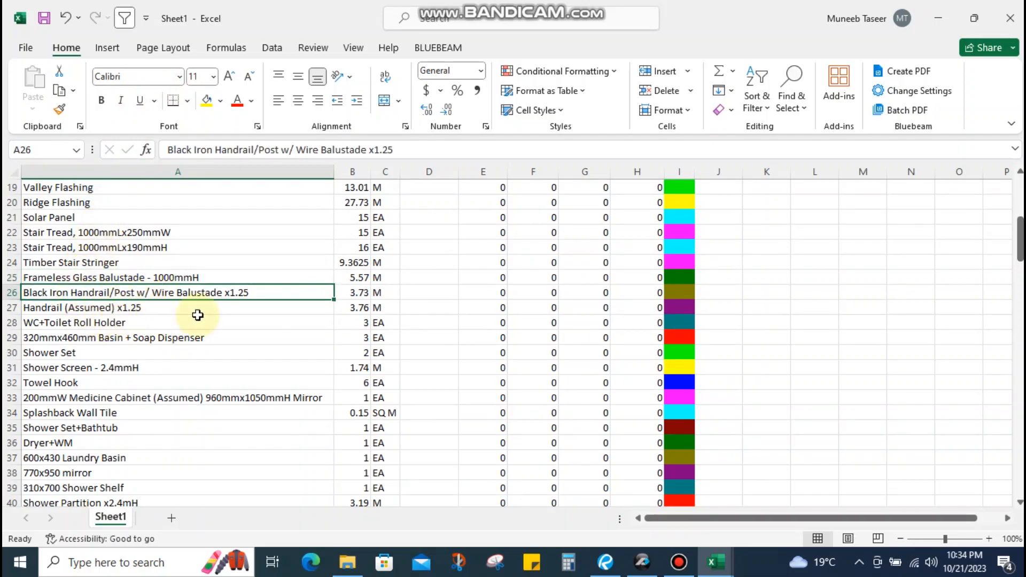
pyautogui.click(231, 292)
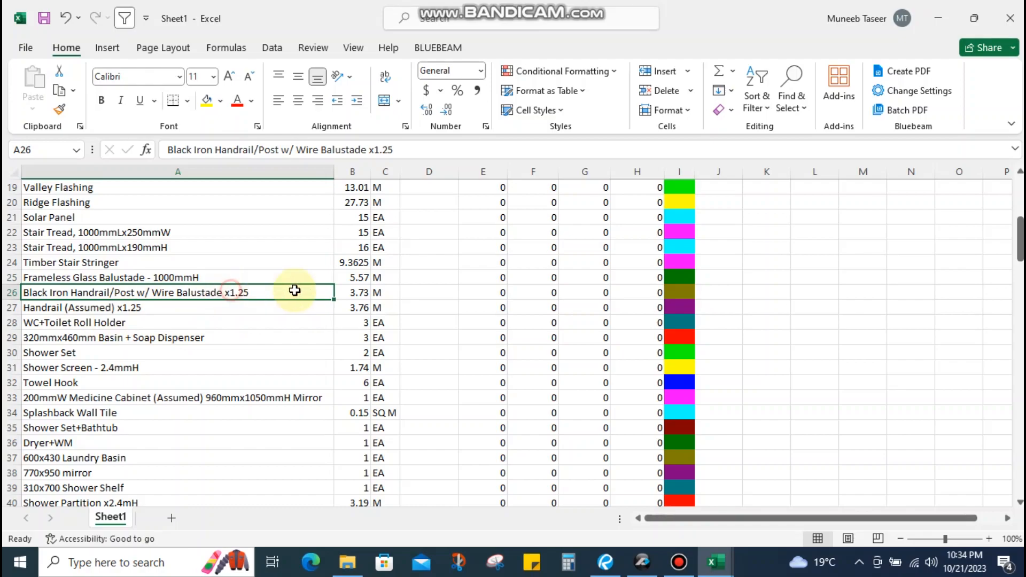
pyautogui.doubleClick(344, 291)
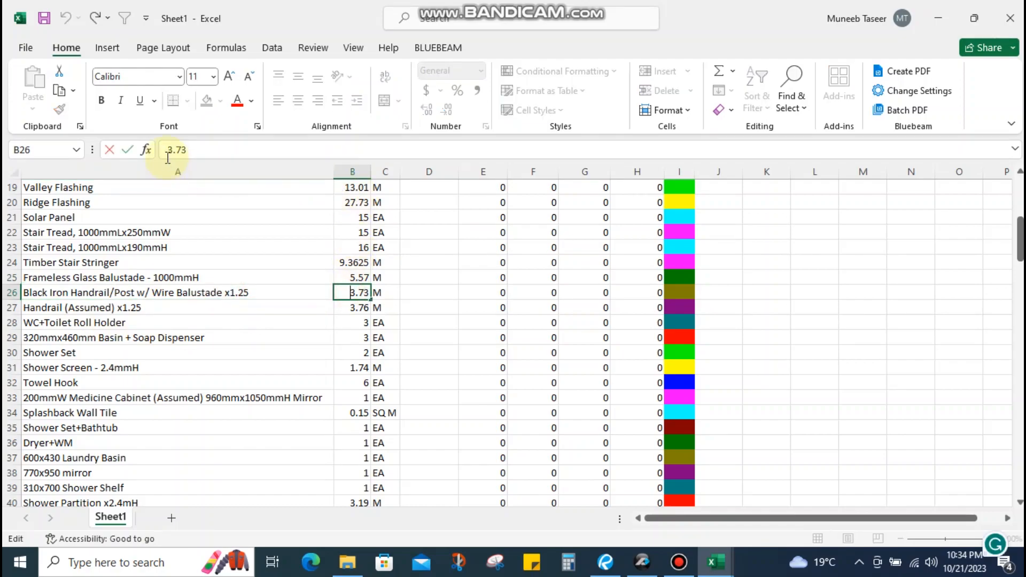
pyautogui.write('=')
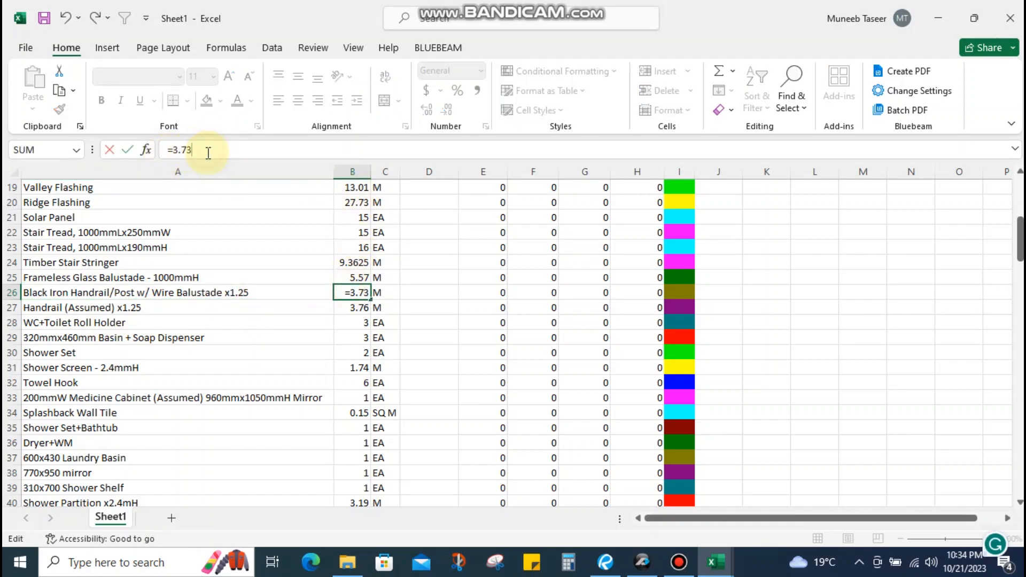
pyautogui.write('*1.2')
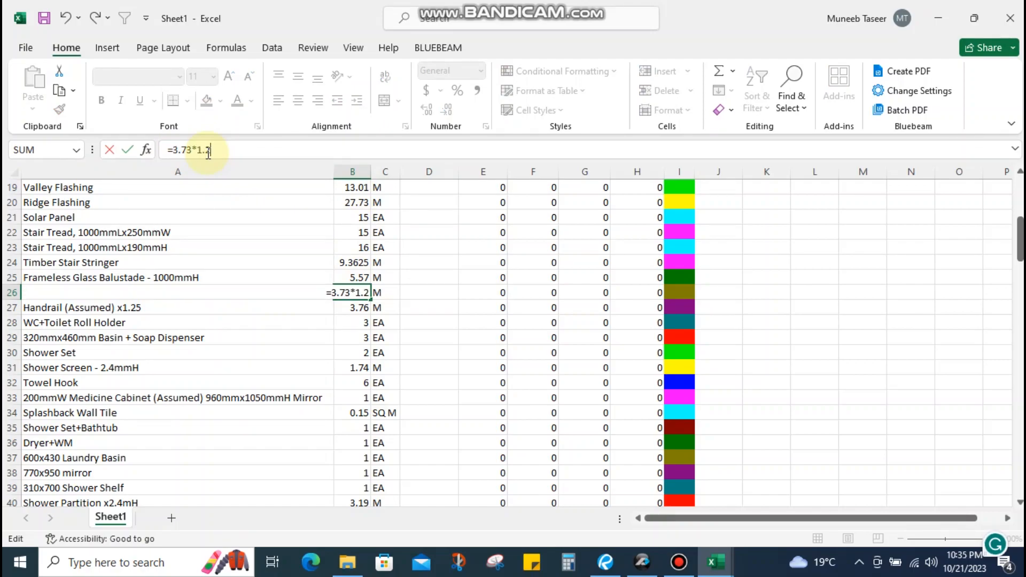
pyautogui.write('5')
pyautogui.press('Return')
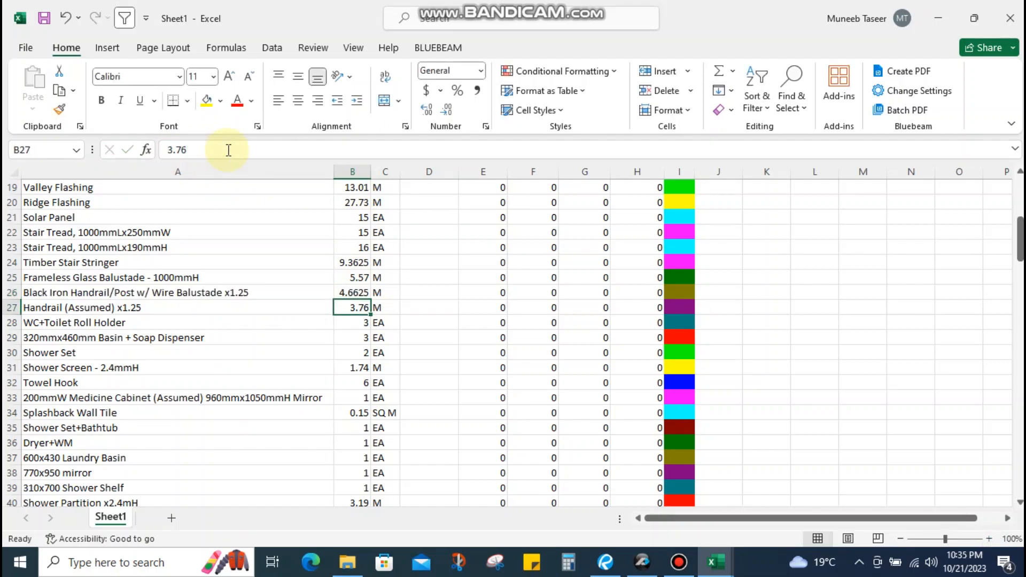
pyautogui.doubleClick(225, 293)
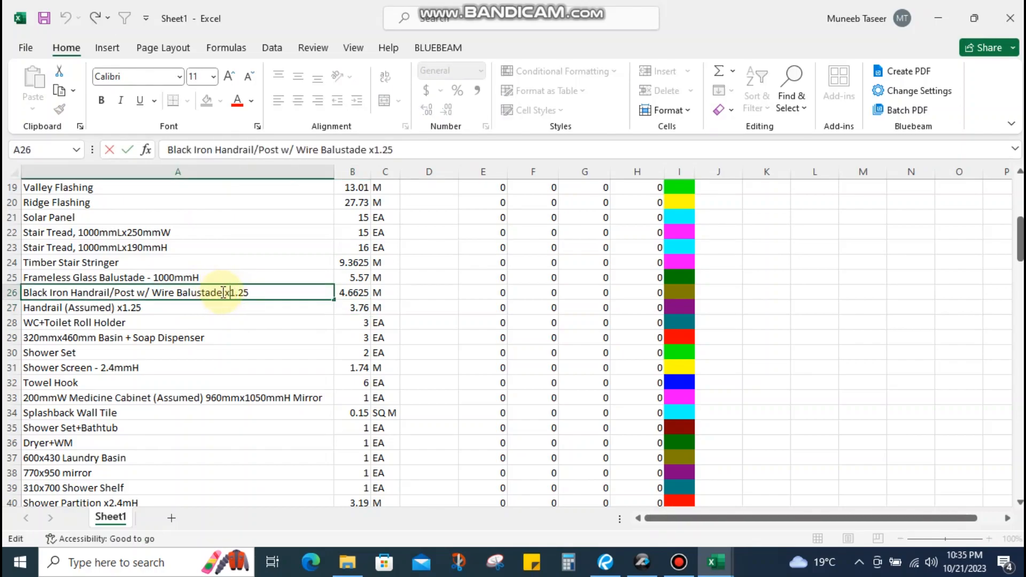
pyautogui.moveTo(225, 292); pyautogui.dragTo(315, 291)
pyautogui.press('BackSpace')
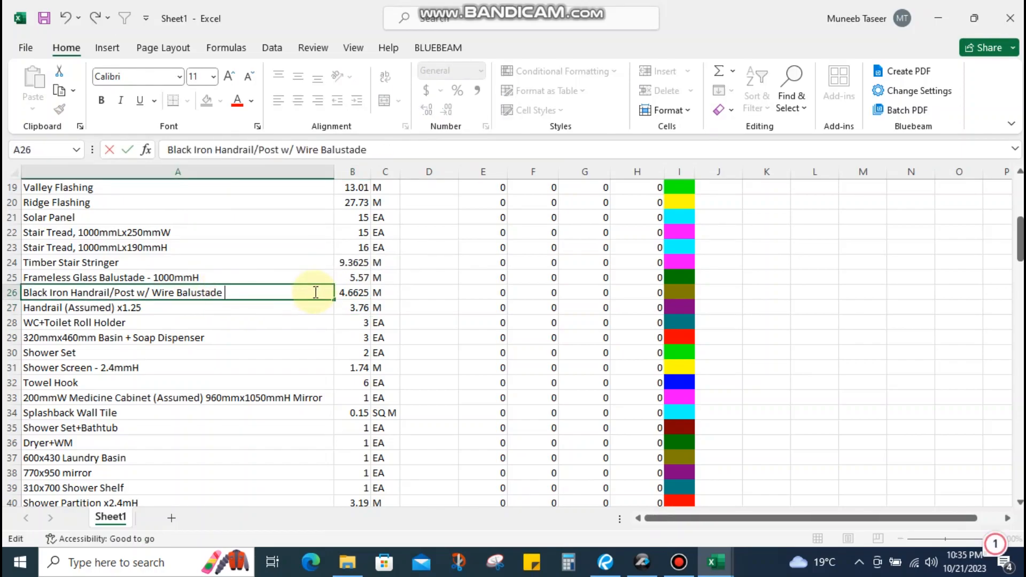
pyautogui.press('Return')
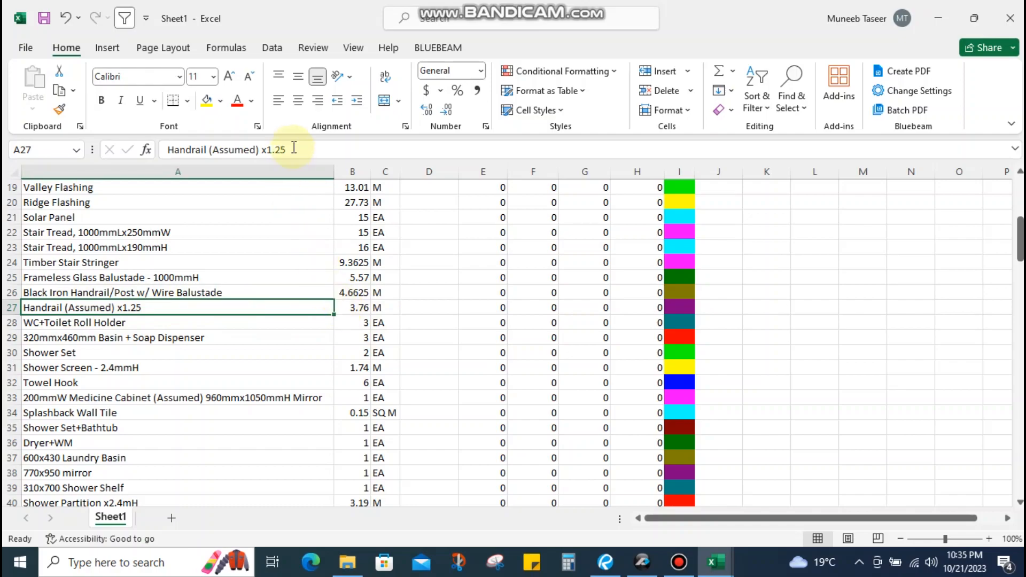
# Change the Handrail (Assumed) quantity to =3.76*1.25 and trim x1.25 from its name
pyautogui.click(345, 307)
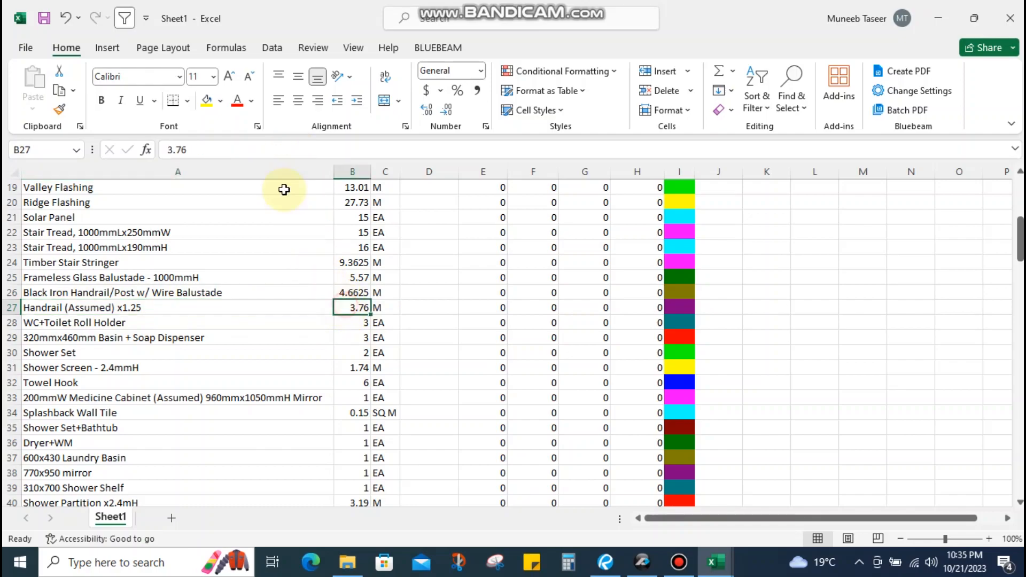
pyautogui.click(166, 148)
pyautogui.write('=')
pyautogui.click(212, 149)
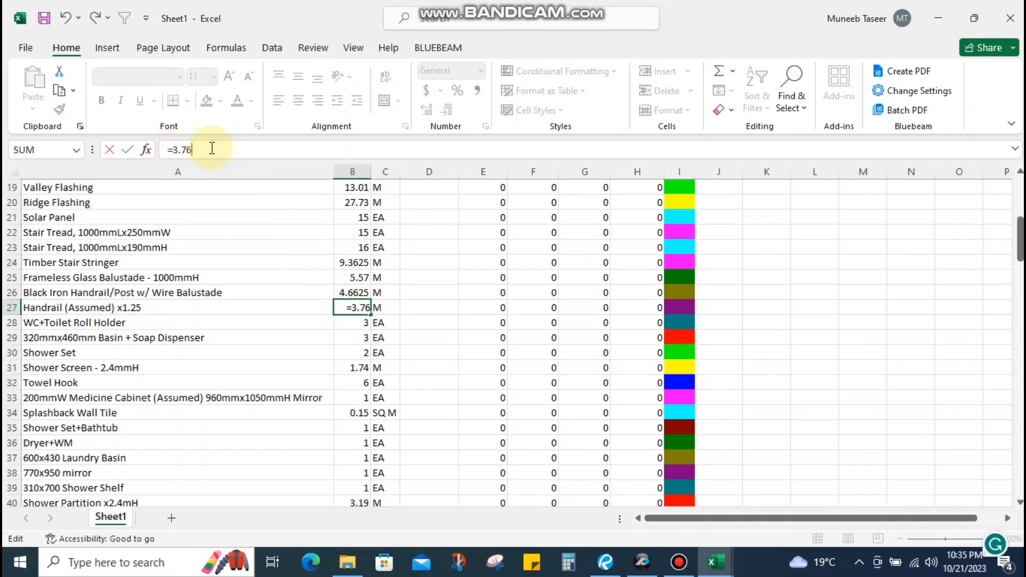
pyautogui.write('*1.25')
pyautogui.press('Return')
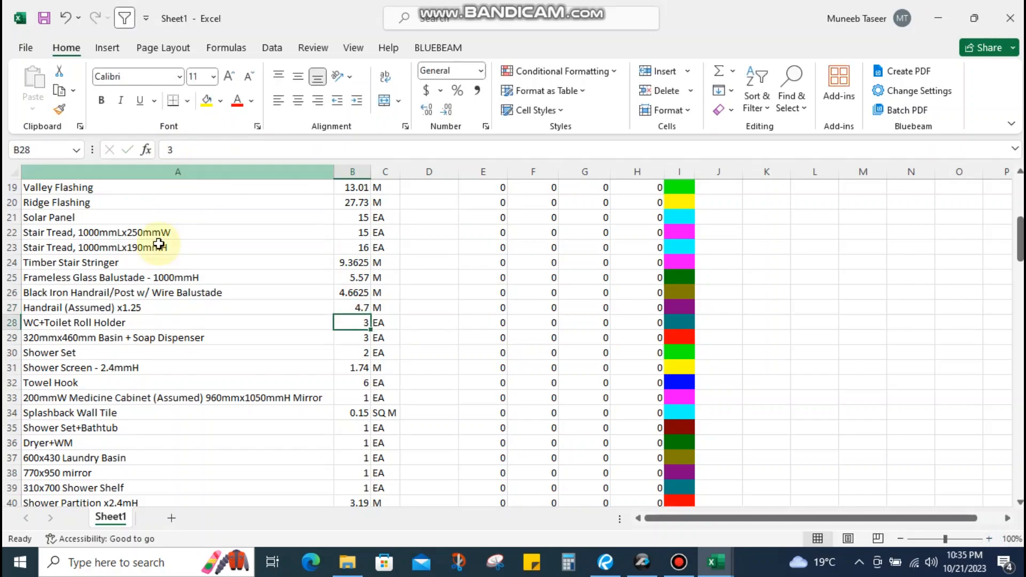
pyautogui.doubleClick(113, 307)
pyautogui.moveTo(114, 307); pyautogui.dragTo(222, 306)
pyautogui.press('BackSpace')
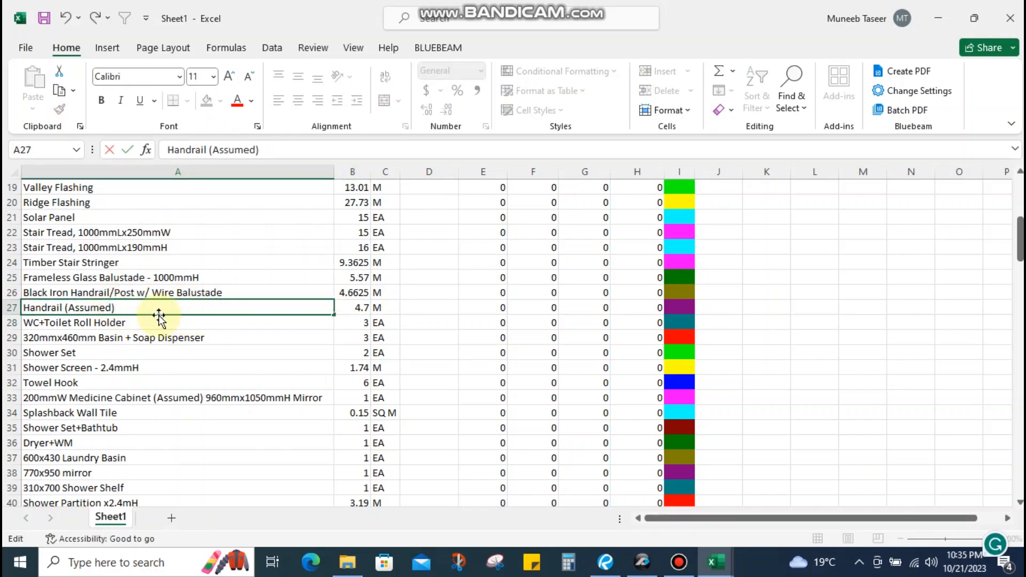
# Duplicate the WC+Toilet Roll Holder row directly below itself
pyautogui.click(76, 324)
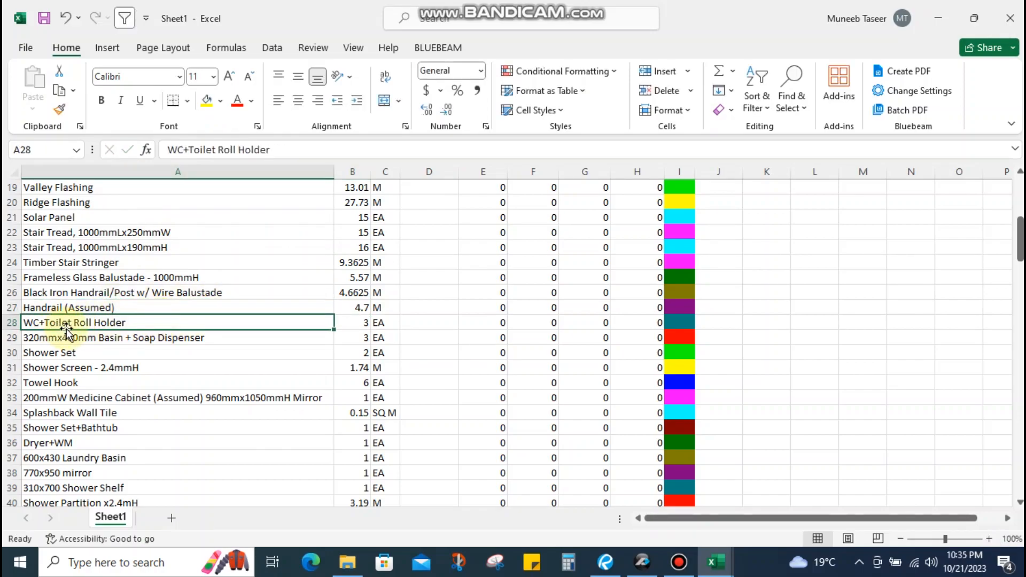
pyautogui.hotkey('shift', 'space')
pyautogui.hotkey('ctrl', 'c')
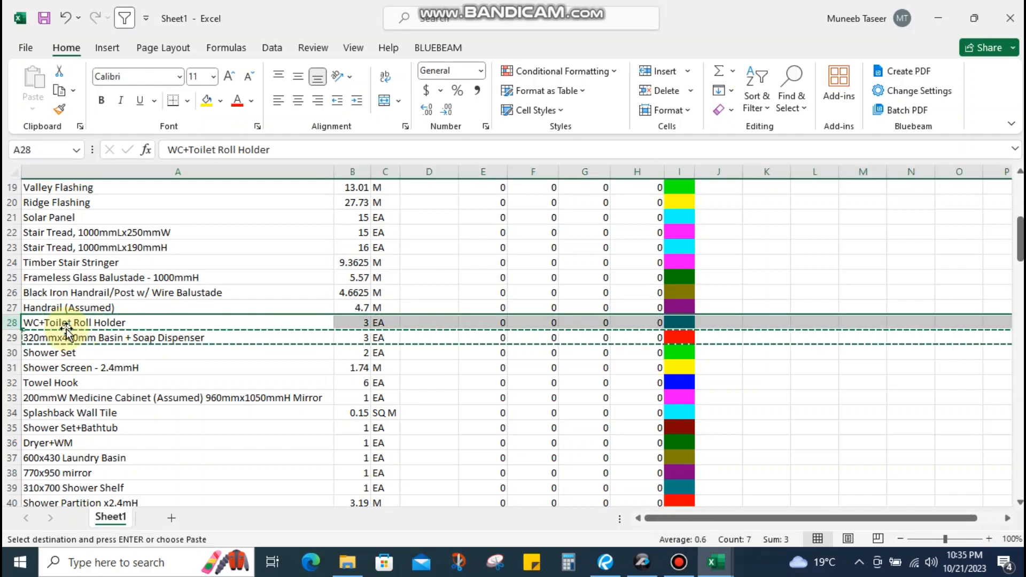
pyautogui.hotkey('ctrl', 'shift', '+')
pyautogui.press('Escape')
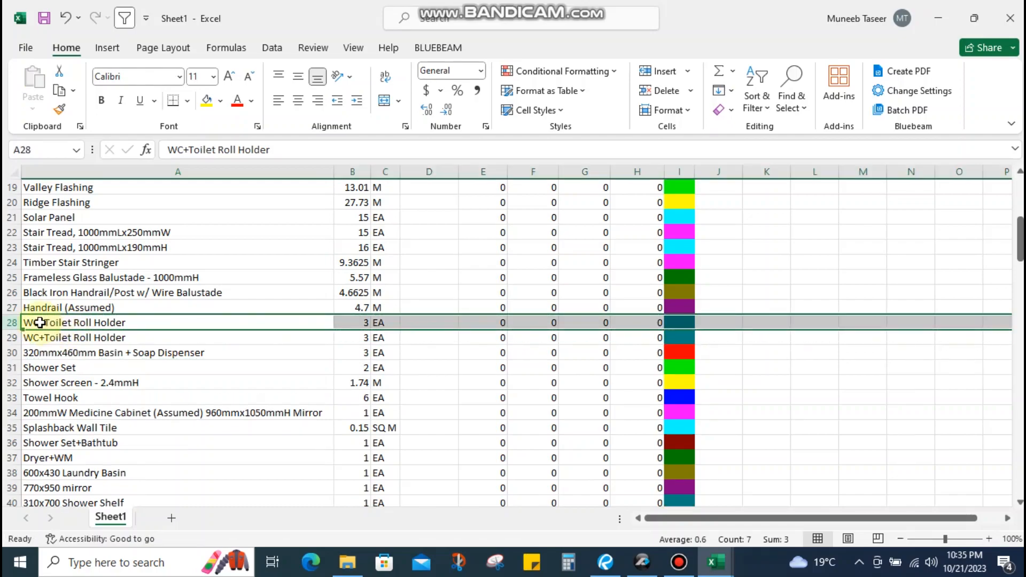
# Rename the two rows to WC and Toilet Roll Holder, each keeping quantity 3
pyautogui.click(40, 322)
pyautogui.doubleClick(41, 322)
pyautogui.moveTo(40, 322); pyautogui.dragTo(143, 322)
pyautogui.press('BackSpace')
pyautogui.click(45, 340)
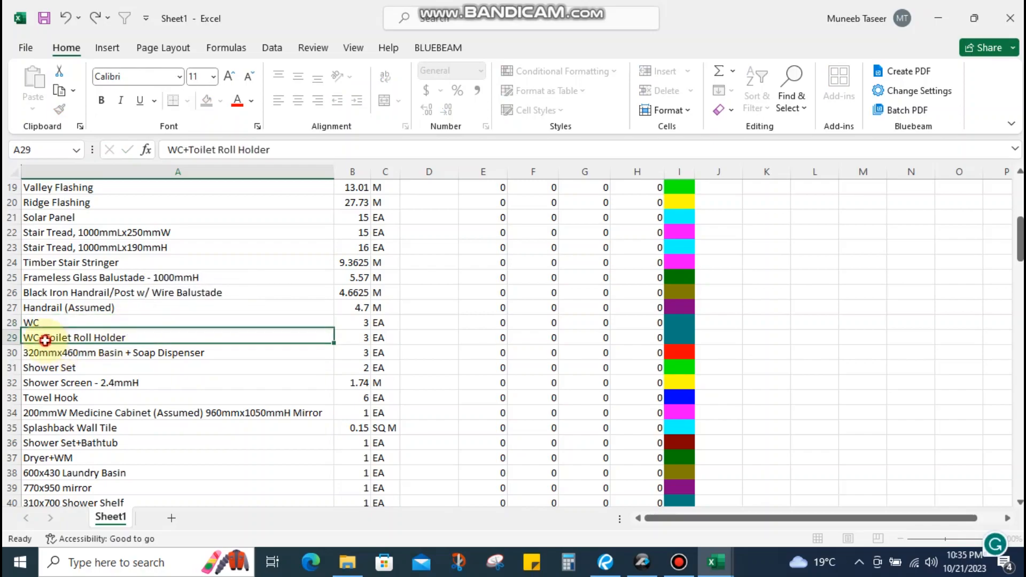
pyautogui.doubleClick(27, 338)
pyautogui.press('Delete')
pyautogui.press('Delete')
pyautogui.press('Delete')
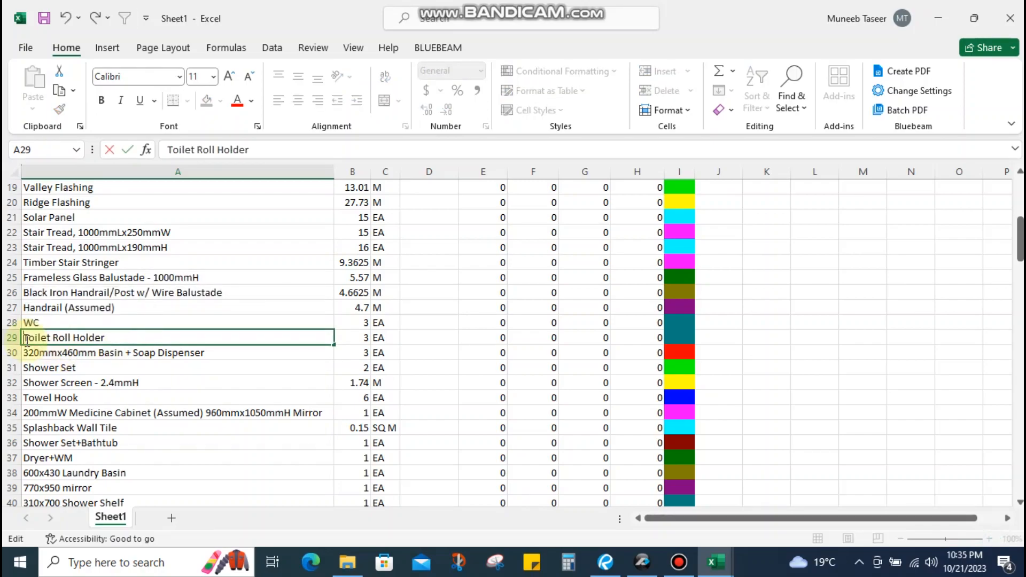
pyautogui.press('Return')
pyautogui.moveTo(45, 327); pyautogui.dragTo(46, 339)
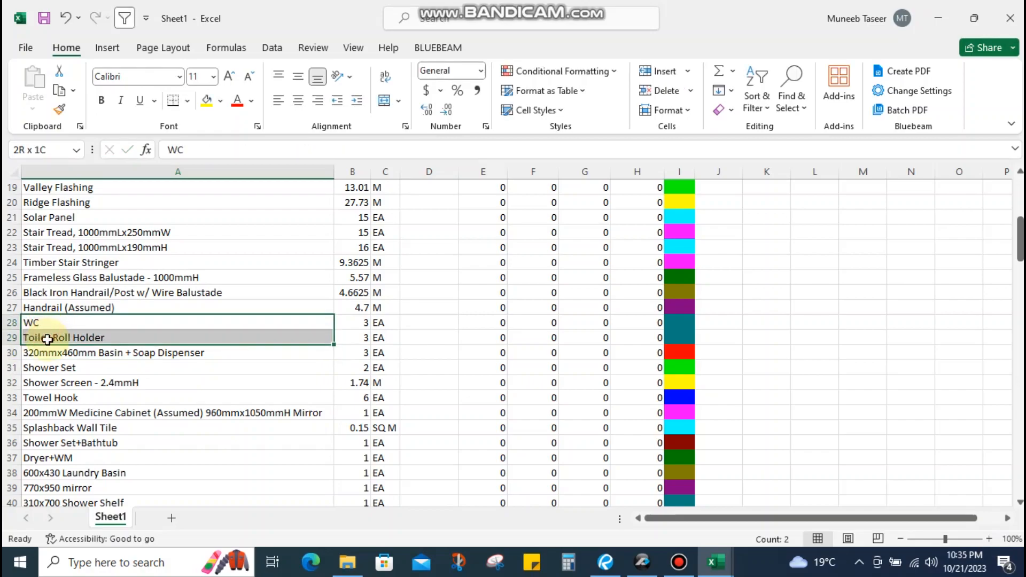
pyautogui.click(363, 325)
# Duplicate the Basin + Soap Dispenser row directly below itself
pyautogui.click(104, 353)
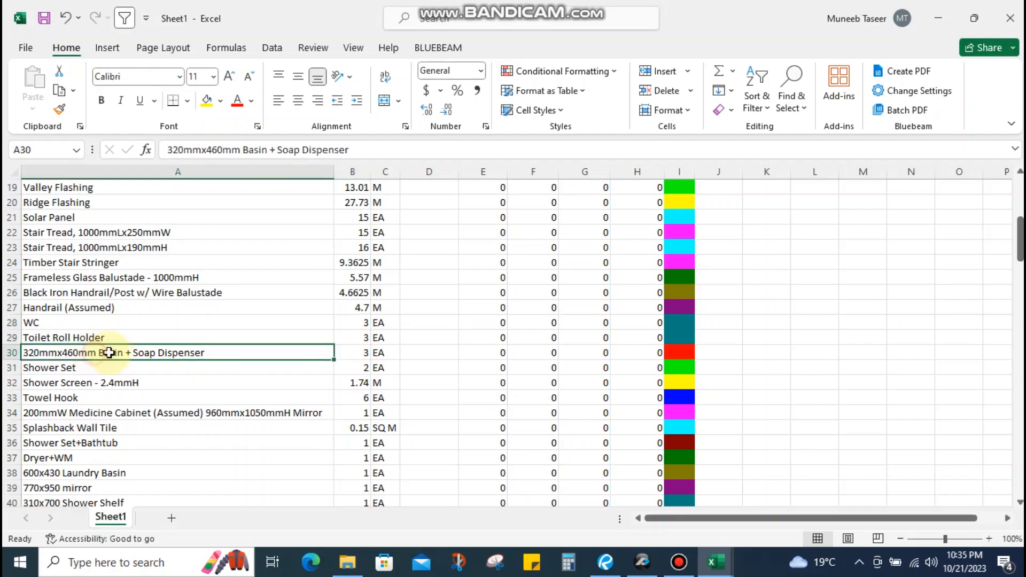
pyautogui.hotkey('shift', 'space')
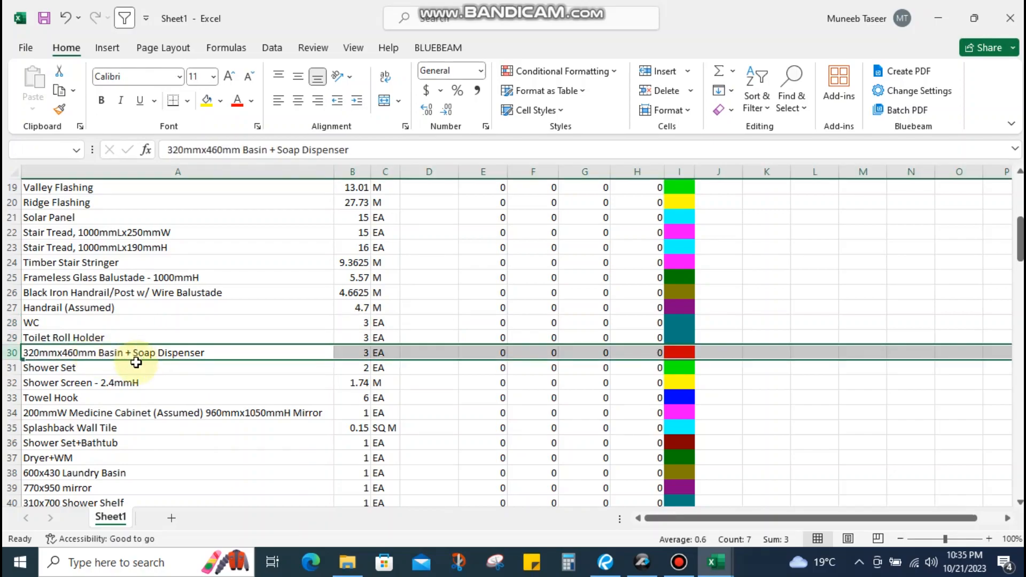
pyautogui.hotkey('ctrl', 'c')
pyautogui.hotkey('ctrl', 'shift', '+')
pyautogui.press('Escape')
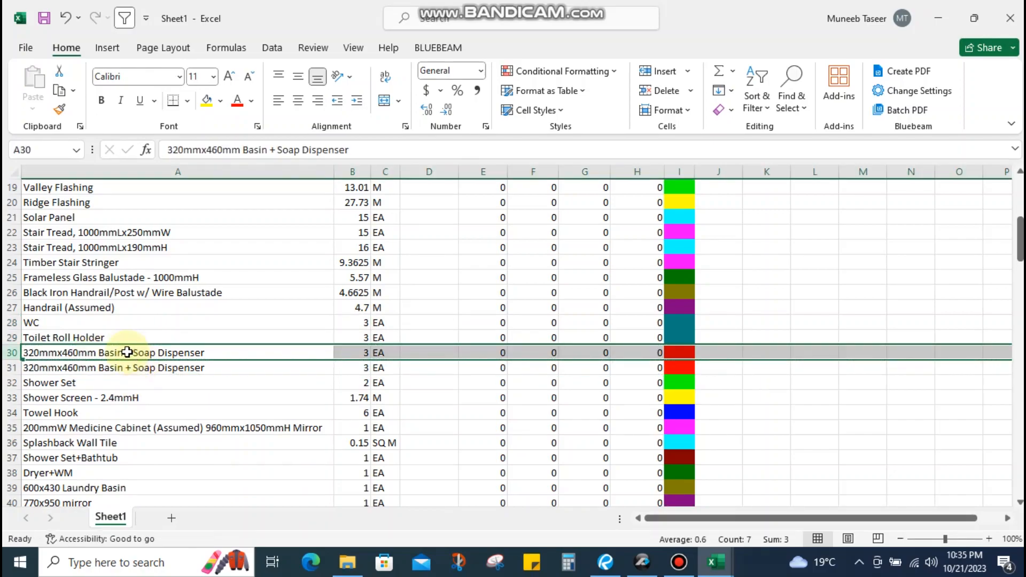
# Rename the two rows to 320mmx460mm Basin and Soap Dispenser
pyautogui.doubleClick(127, 352)
pyautogui.moveTo(127, 352); pyautogui.dragTo(259, 356)
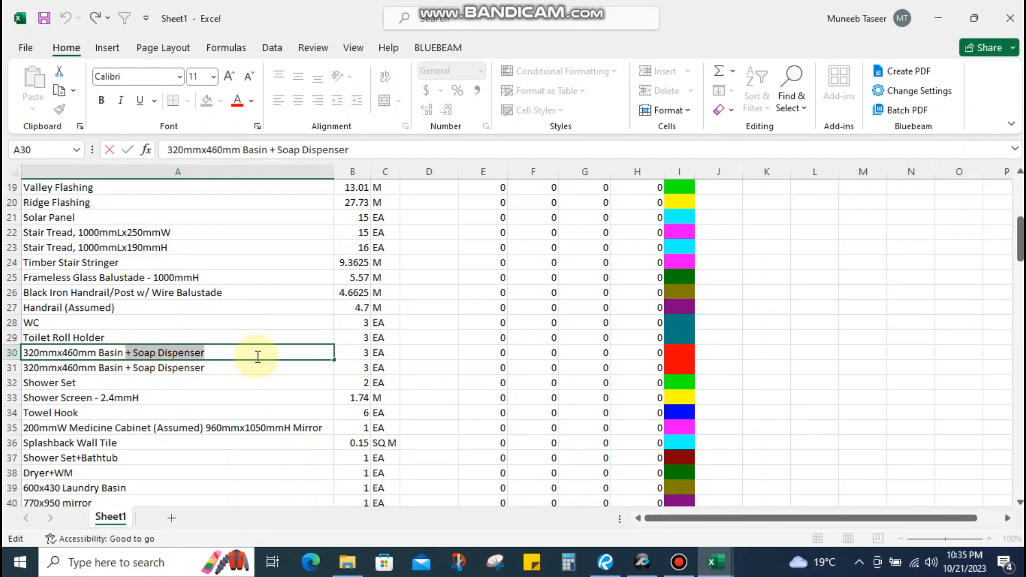
pyautogui.press('BackSpace')
pyautogui.click(133, 368)
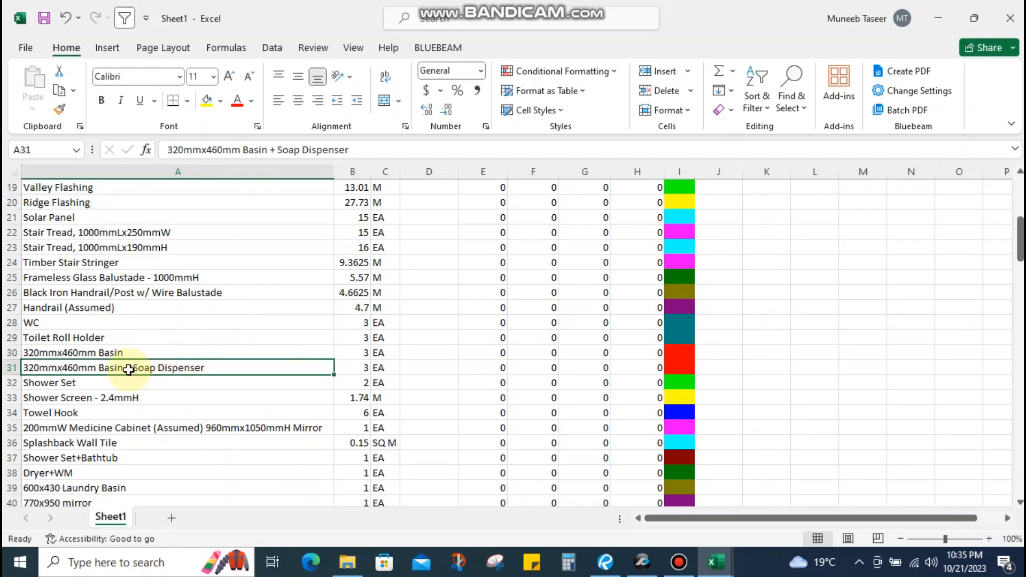
pyautogui.doubleClick(131, 367)
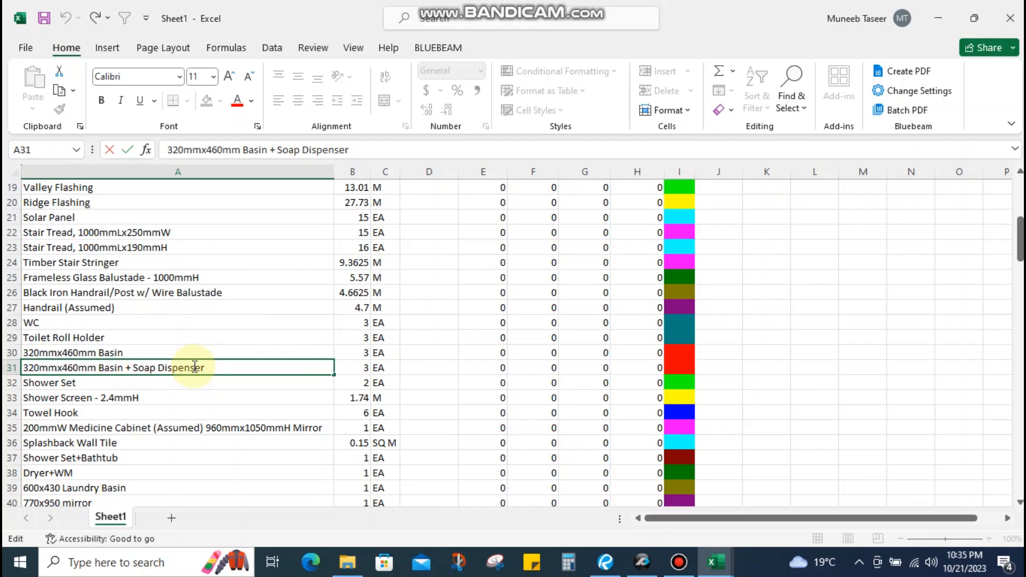
pyautogui.press('BackSpace')
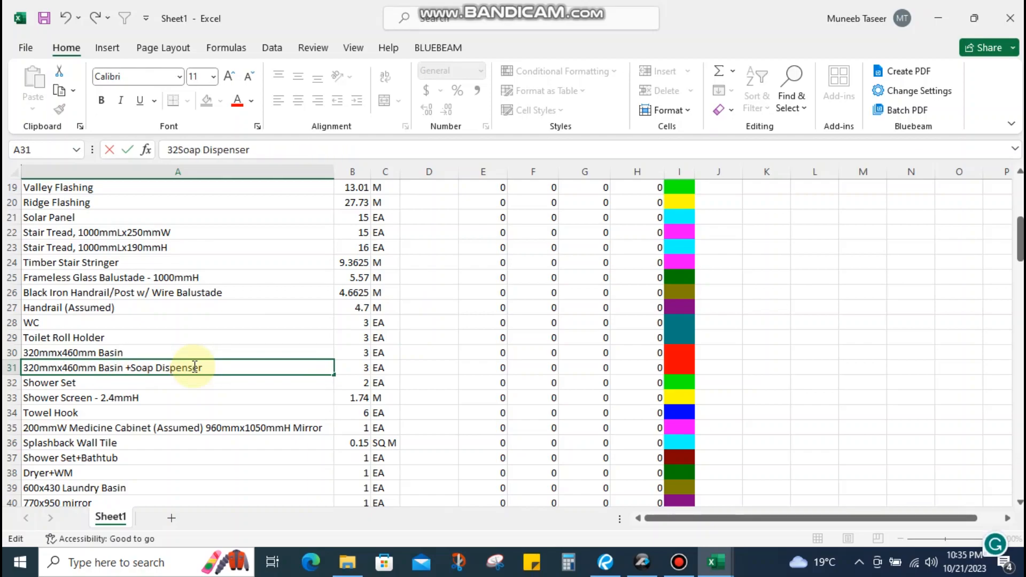
pyautogui.hotkey('shift', 'Home')
pyautogui.press('BackSpace')
pyautogui.click(94, 385)
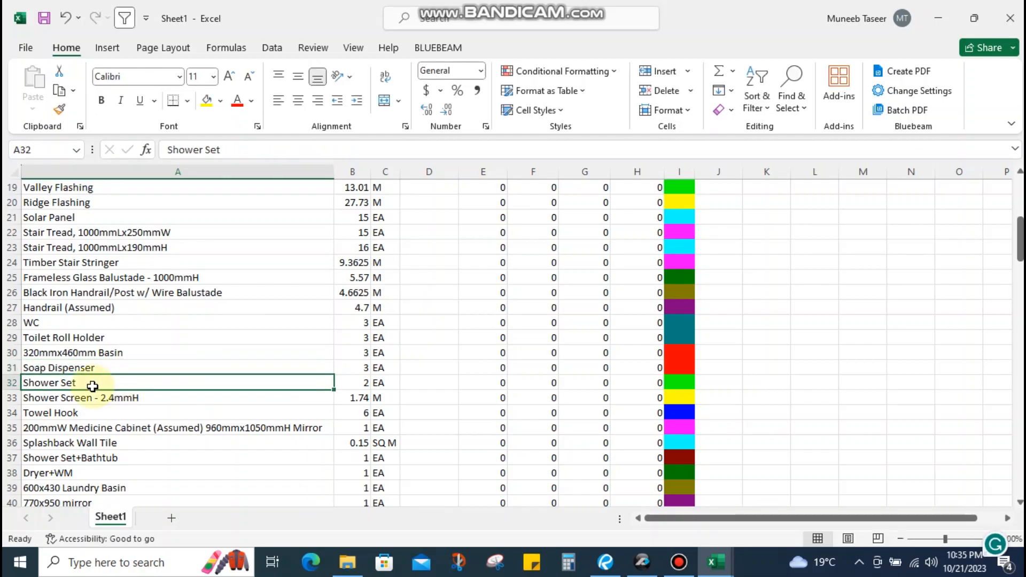
# Check the Shower Screen - 2.4mmH quantity of 1.74 and move down to the Medicine Cabinet item
pyautogui.click(92, 398)
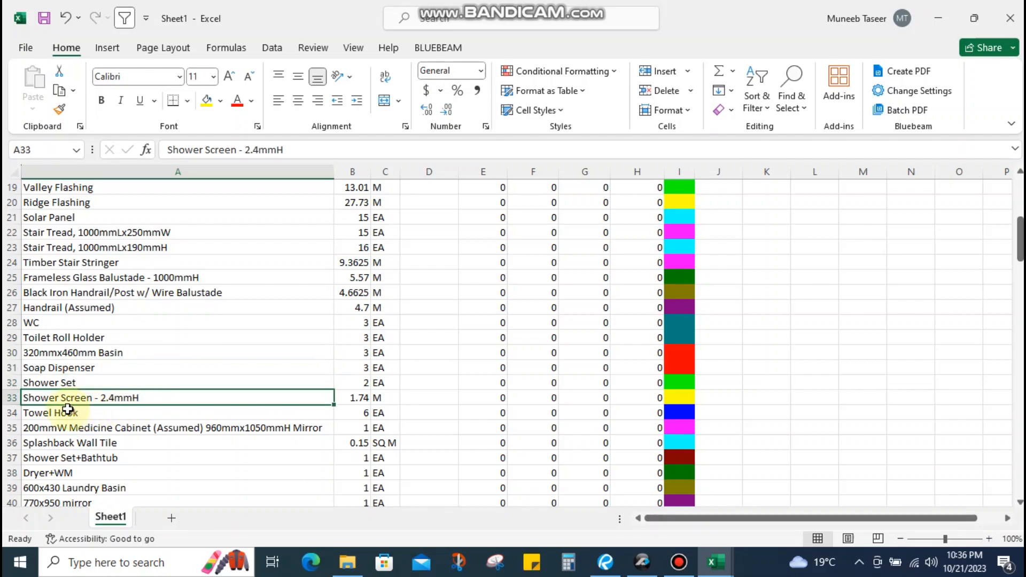
pyautogui.click(350, 398)
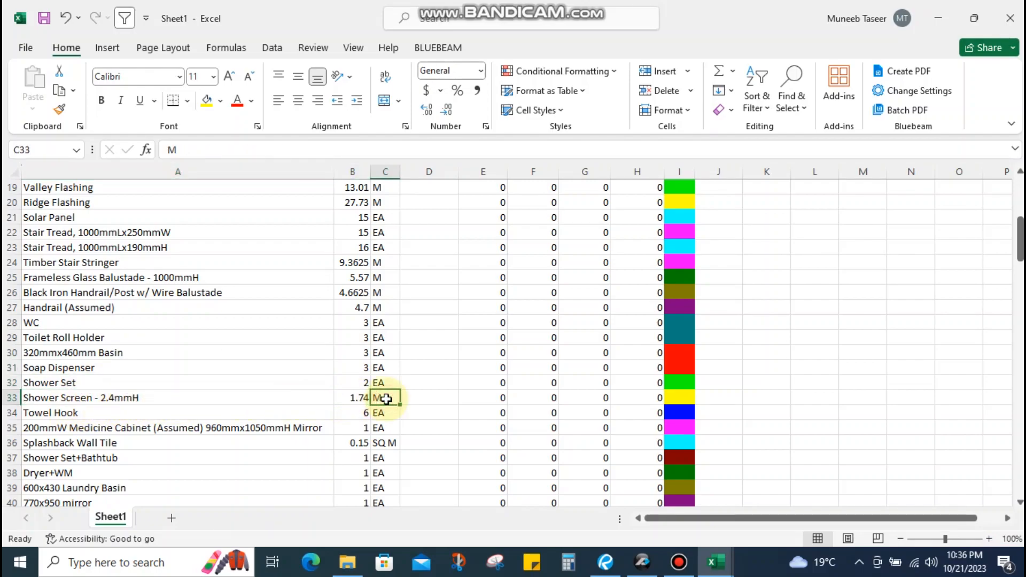
pyautogui.click(138, 397)
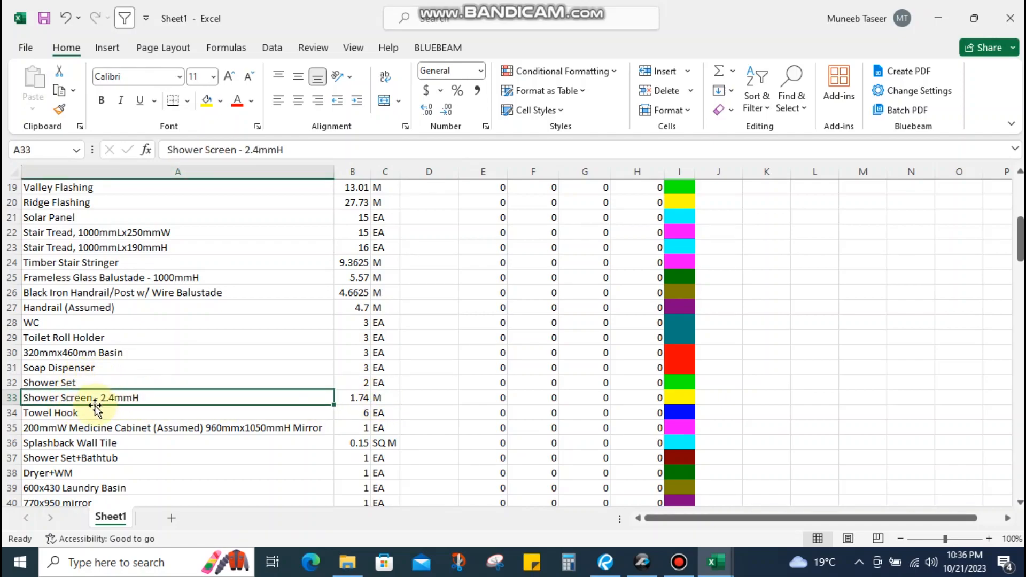
pyautogui.scroll(-1, 95, 406)
pyautogui.click(70, 368)
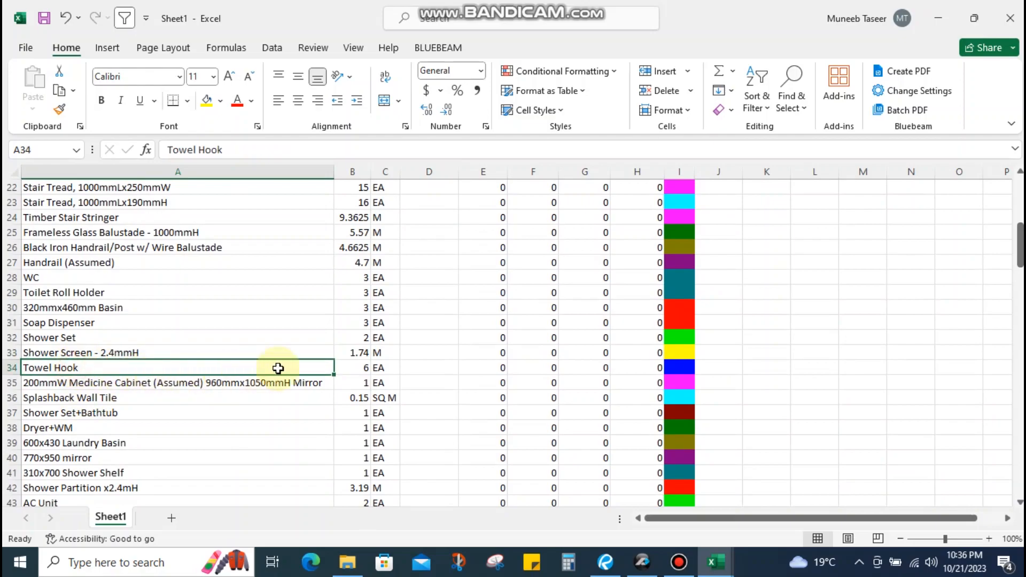
pyautogui.click(59, 386)
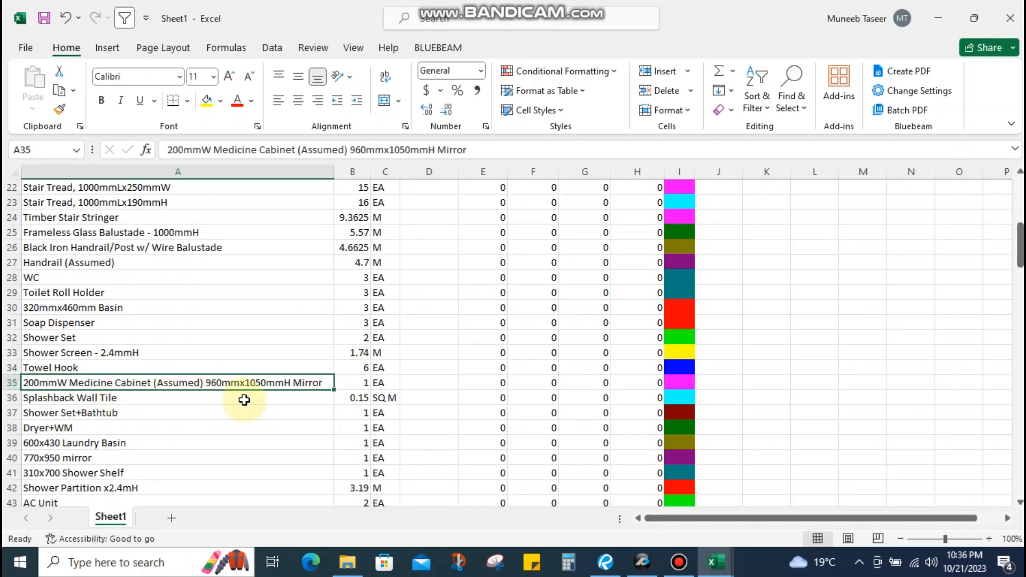
# Insert 'w/ ' after '(Assumed)' in the Medicine Cabinet name, removing the mistyped letters
pyautogui.doubleClick(205, 380)
pyautogui.write('w/')
pyautogui.write(' fro')
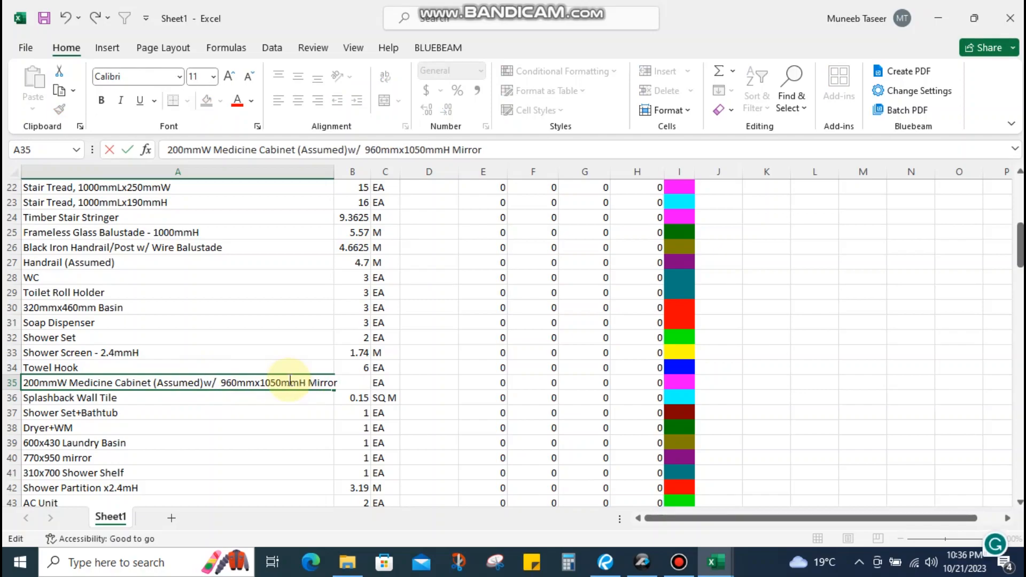
pyautogui.press('BackSpace')
pyautogui.press('BackSpace')
pyautogui.press('BackSpace')
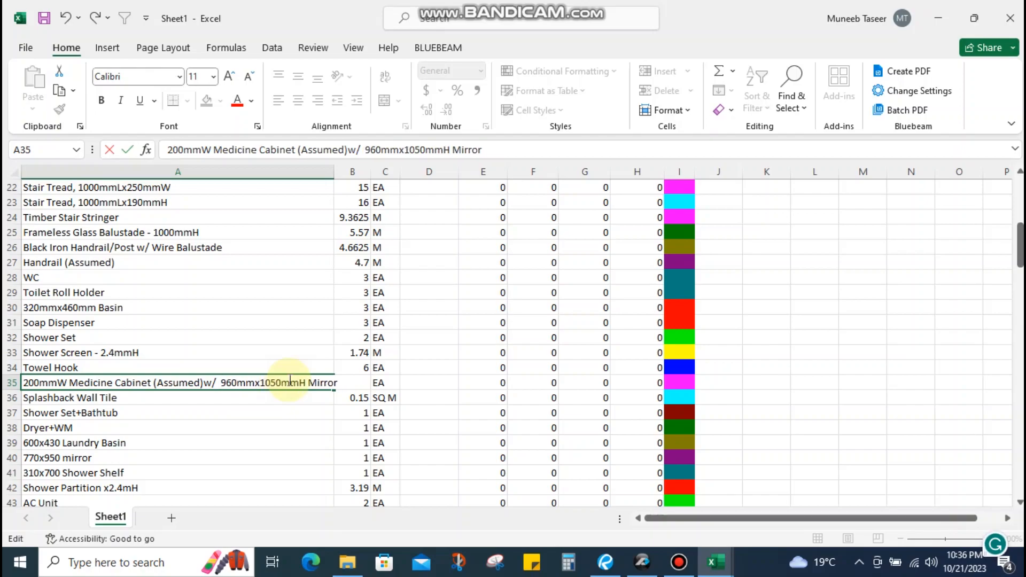
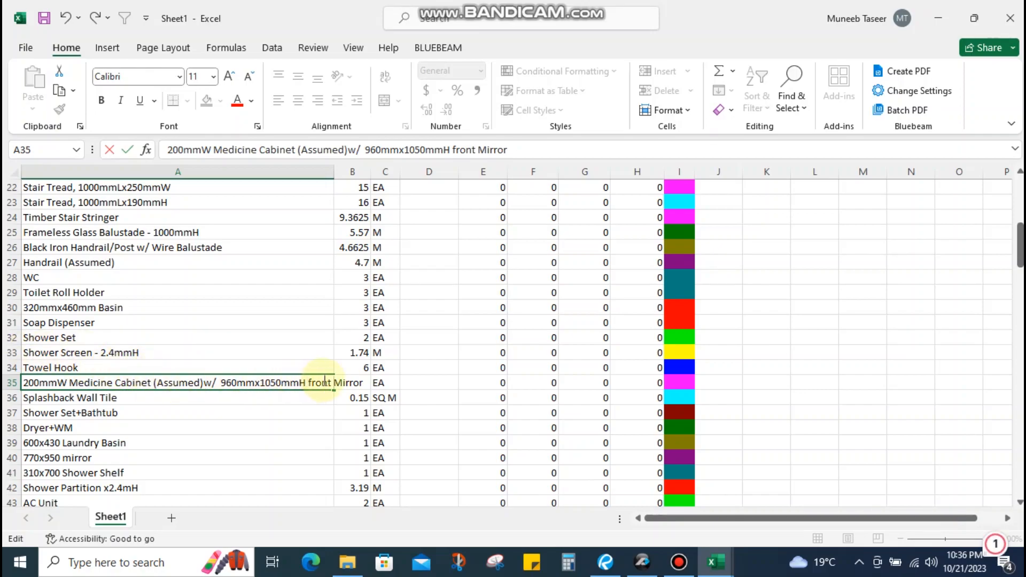
# Delete '(Assumed)' from the medicine cabinet description in A35
pyautogui.moveTo(152, 381); pyautogui.dragTo(199, 381)
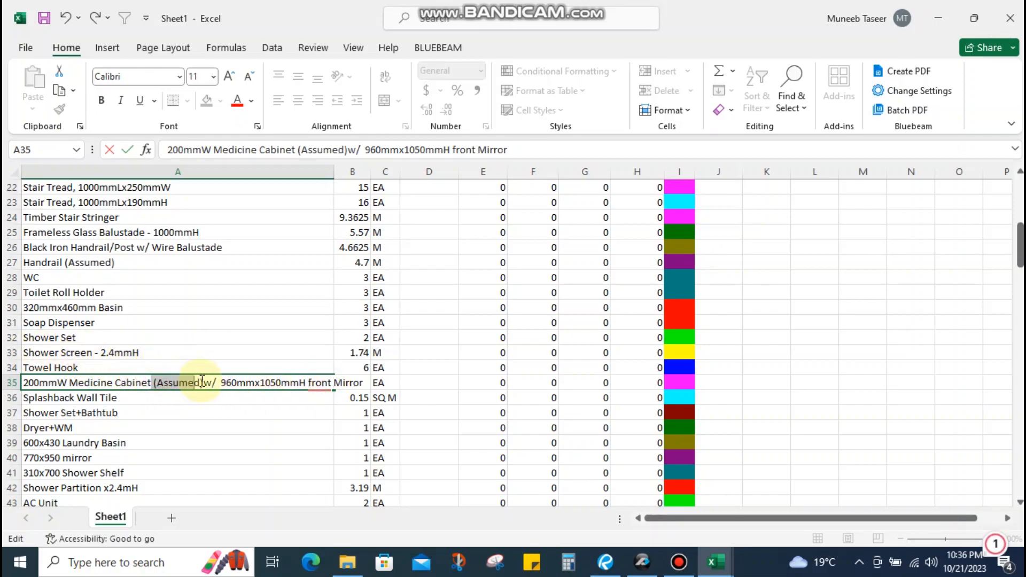
pyautogui.press('BackSpace')
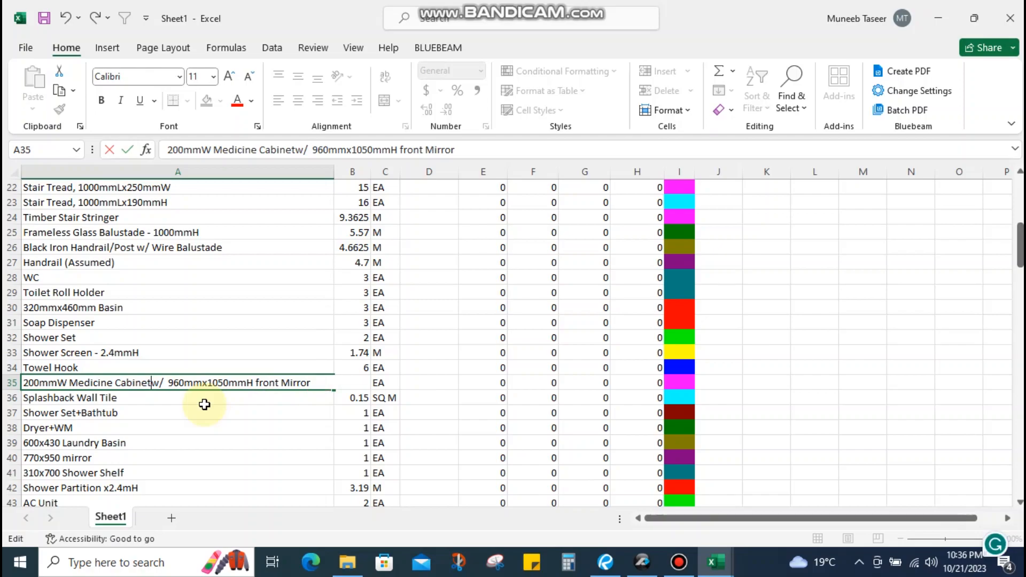
pyautogui.click(203, 428)
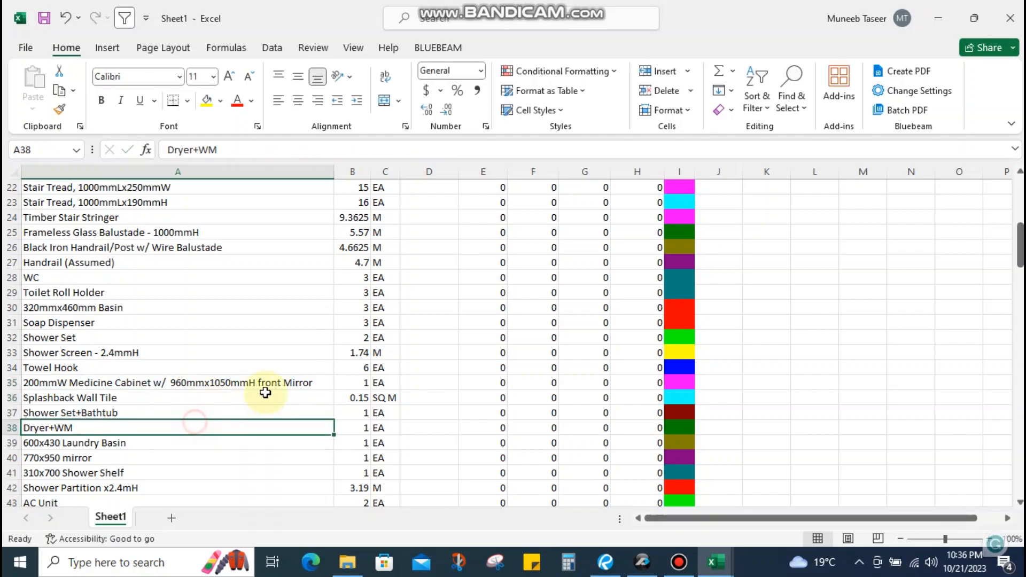
# Add a second line 'Note: We have assumed medicine cabinet in wet areas. Please confirm.'
pyautogui.doubleClick(318, 383)
pyautogui.press('alt')
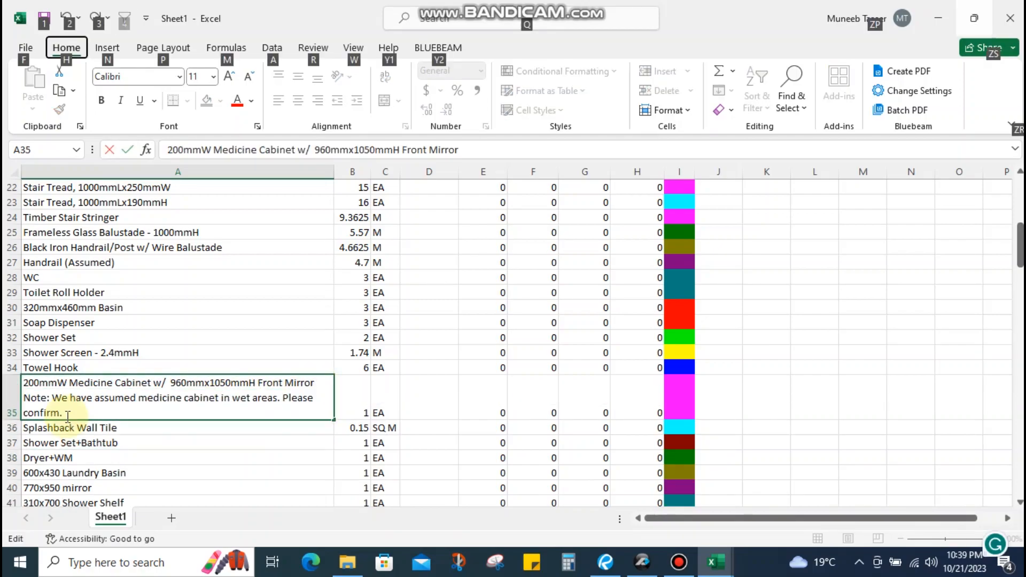
pyautogui.moveTo(67, 416); pyautogui.dragTo(25, 398)
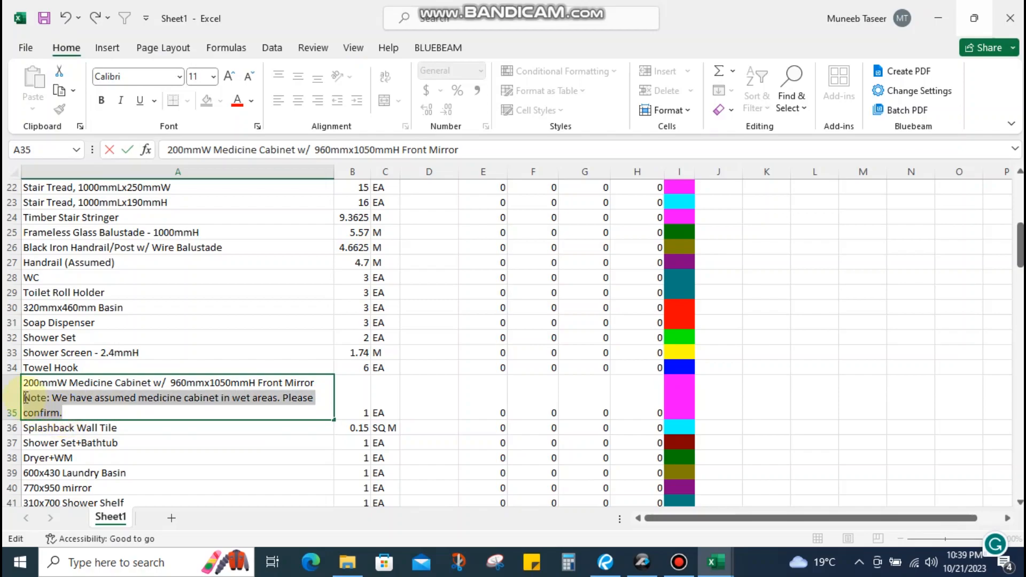
pyautogui.click(76, 398)
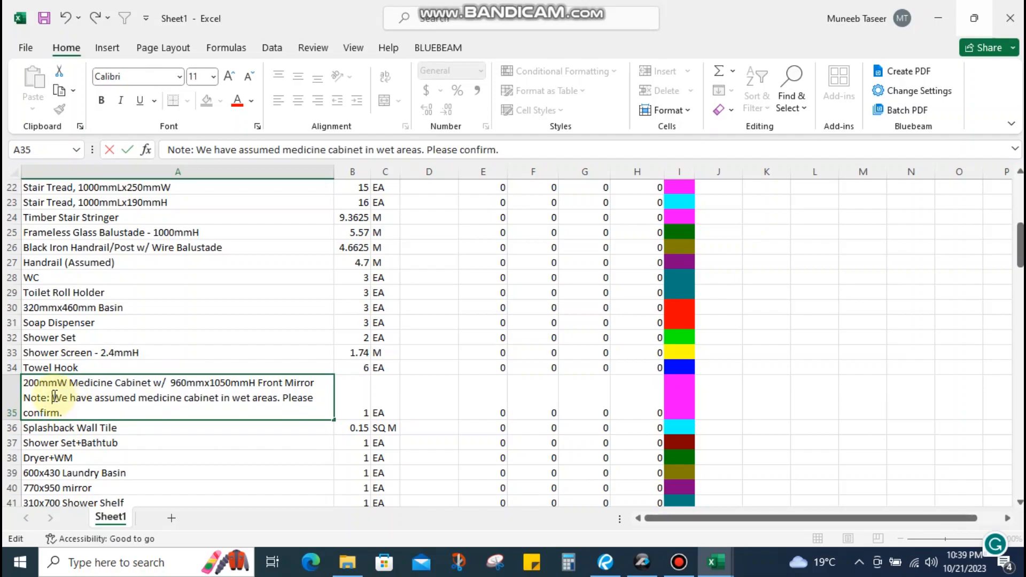
pyautogui.moveTo(74, 395); pyautogui.dragTo(254, 402)
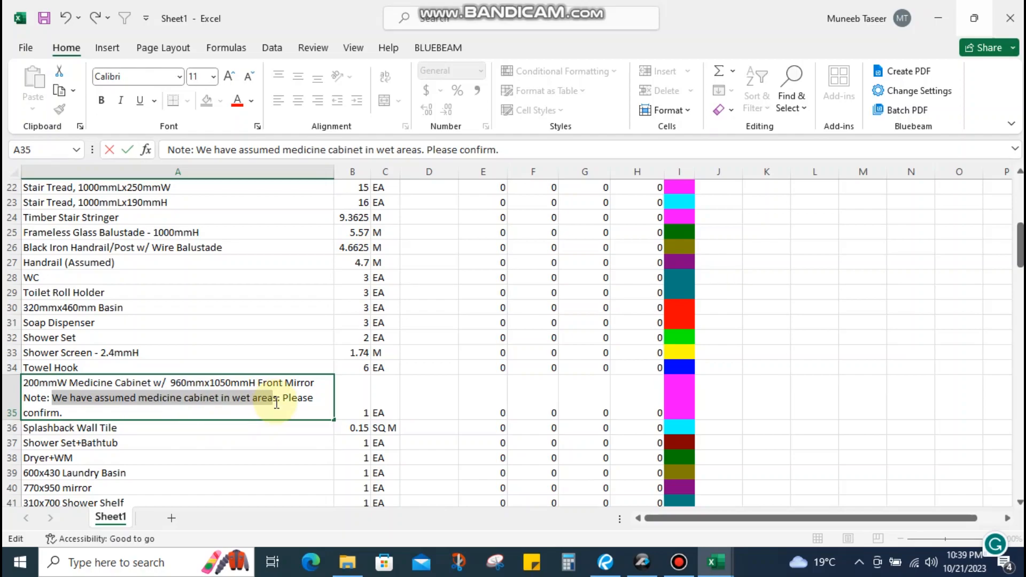
pyautogui.moveTo(276, 403); pyautogui.dragTo(276, 408)
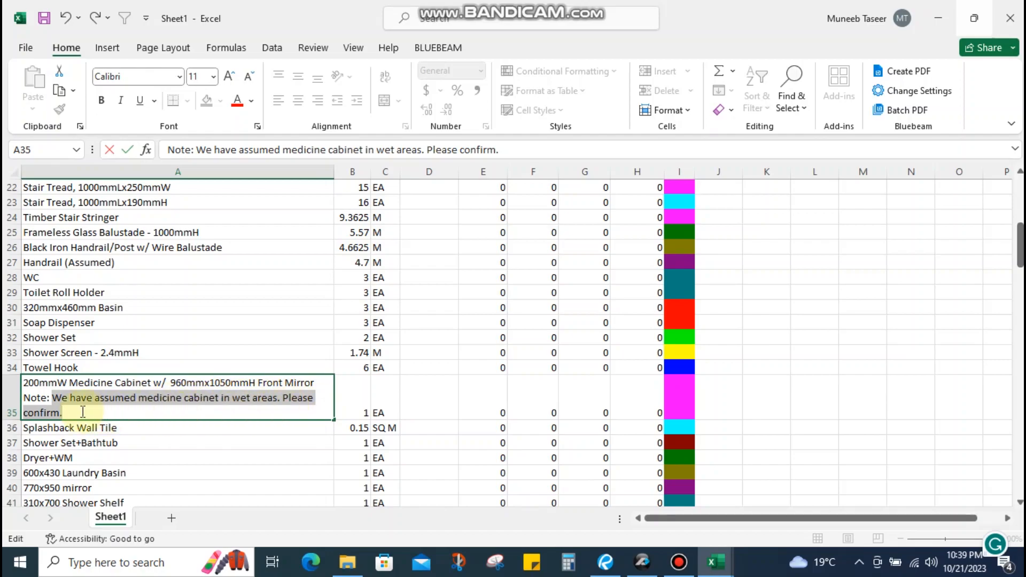
pyautogui.moveTo(82, 411); pyautogui.dragTo(28, 397)
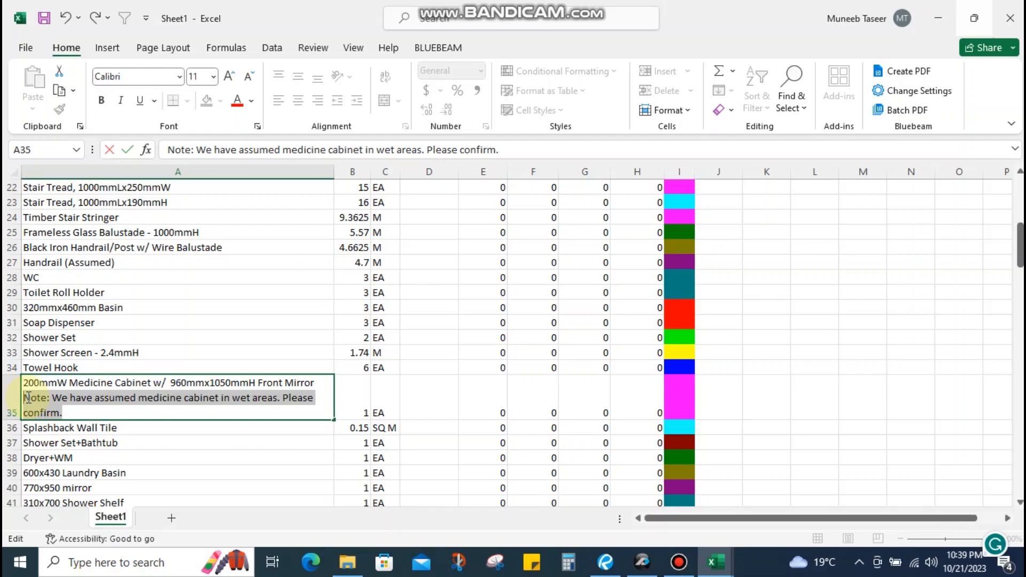
pyautogui.click(67, 408)
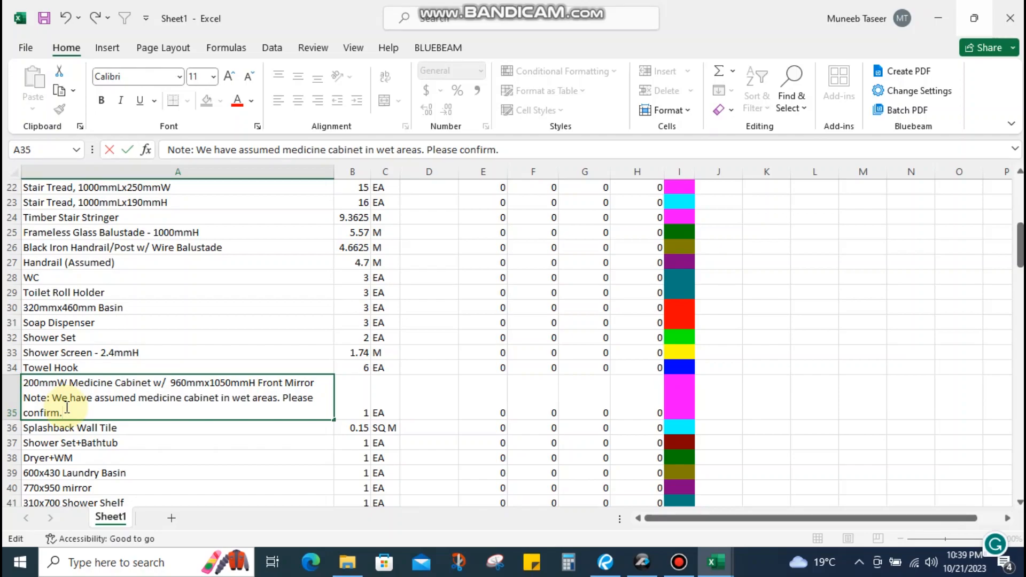
pyautogui.press('Return')
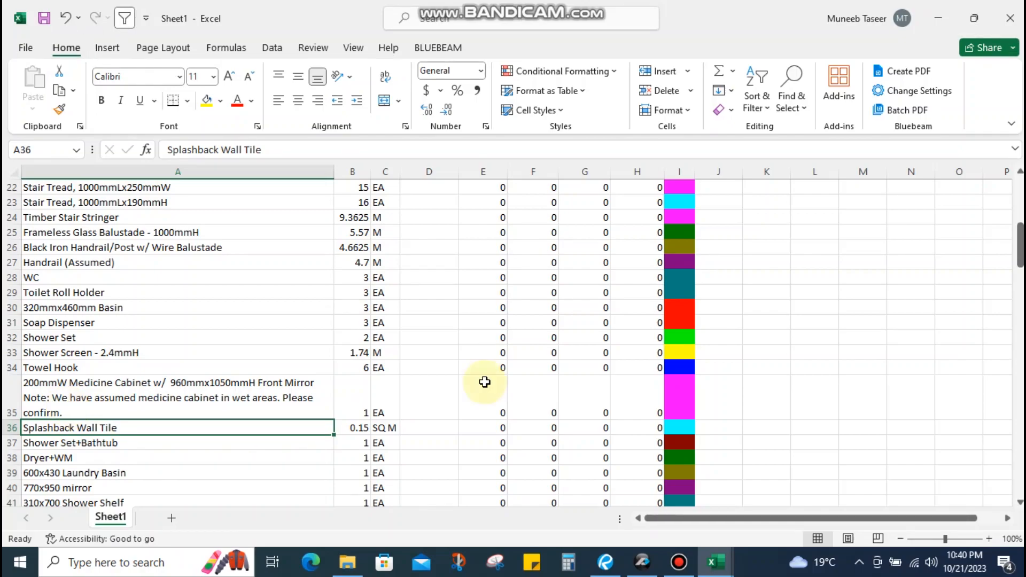
# Check the Splashback Wall Tile row and its 0.15 quantity
pyautogui.moveTo(369, 7)
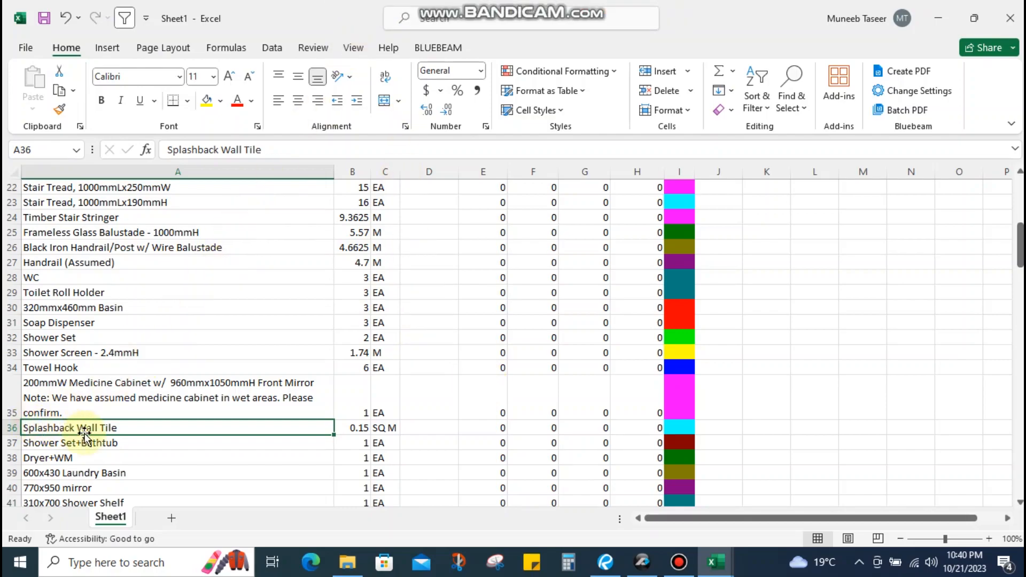
pyautogui.click(99, 447)
pyautogui.click(267, 426)
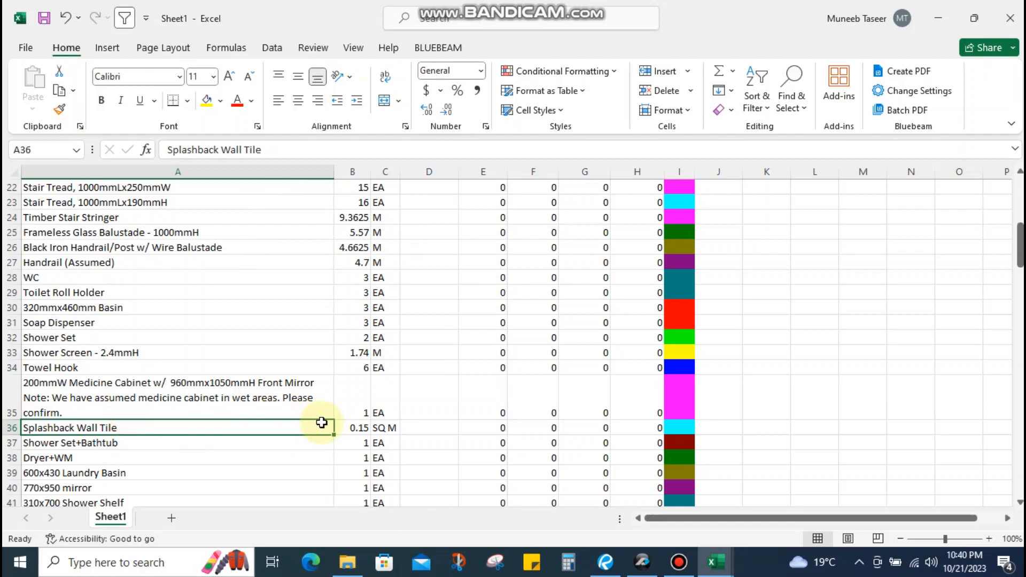
pyautogui.click(361, 430)
pyautogui.scroll(-1, 160, 396)
# Duplicate the Shower Set+Bathtub row and rename the copies Shower Set and Bathtub
pyautogui.click(107, 396)
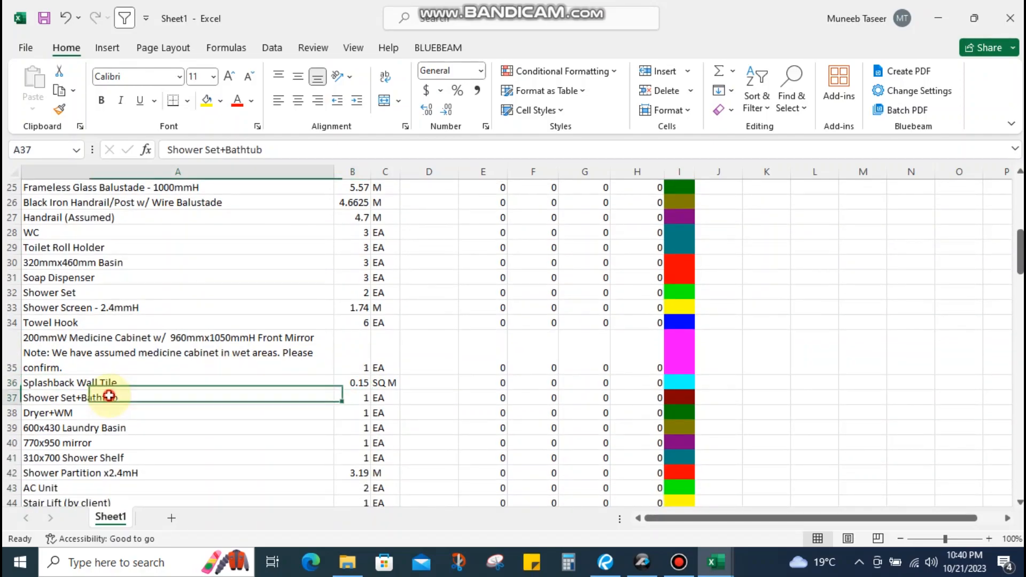
pyautogui.hotkey('shift', 'space')
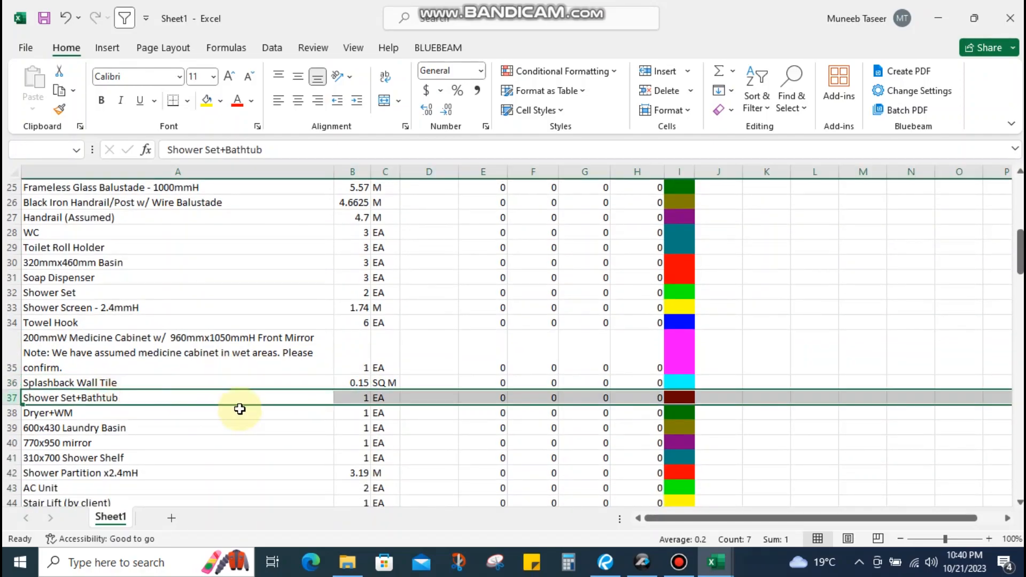
pyautogui.hotkey('ctrl', 'c')
pyautogui.hotkey('ctrl', 'shift', '+')
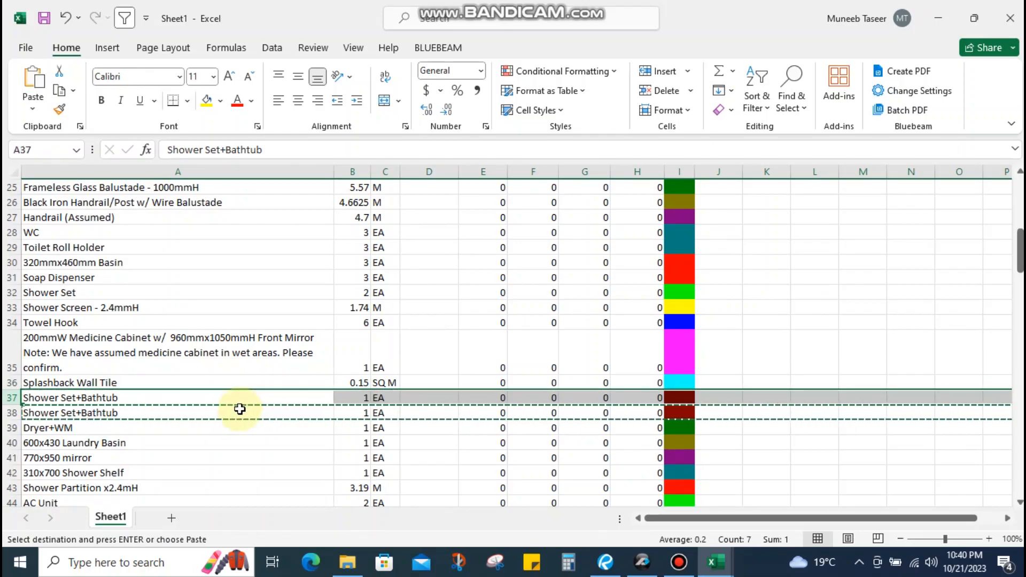
pyautogui.click(74, 399)
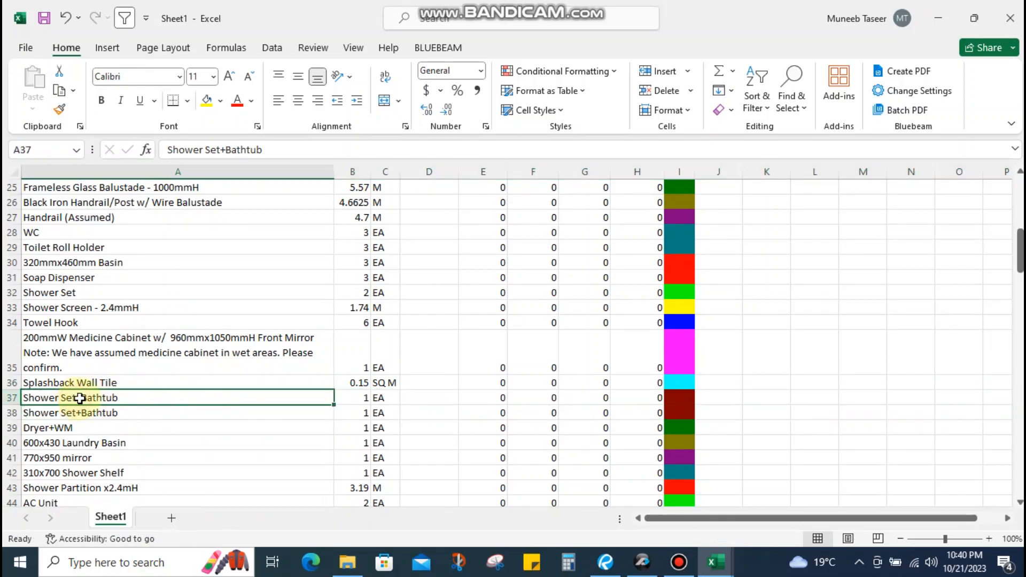
pyautogui.moveTo(79, 397); pyautogui.dragTo(200, 396)
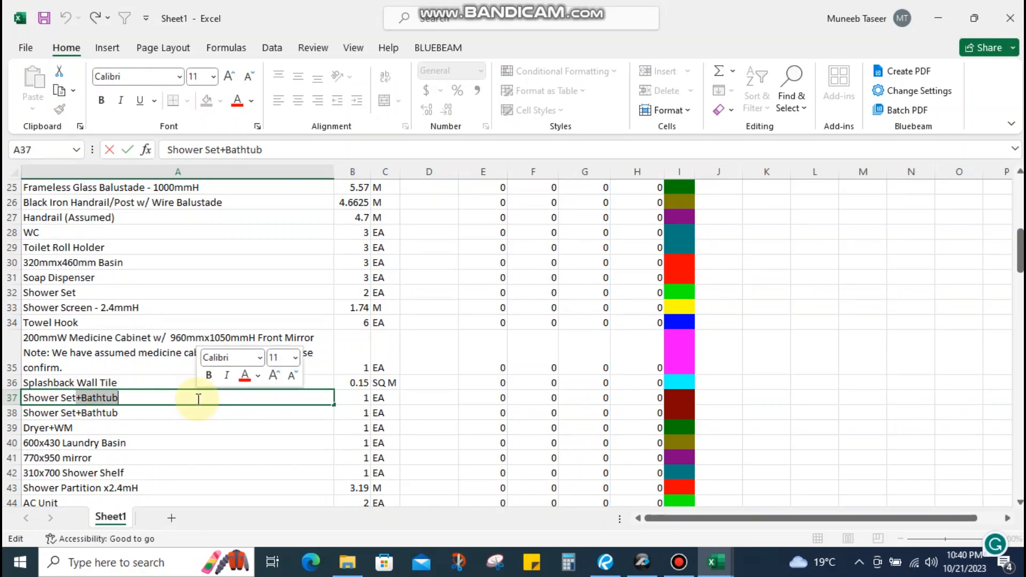
pyautogui.press('Delete')
pyautogui.doubleClick(88, 413)
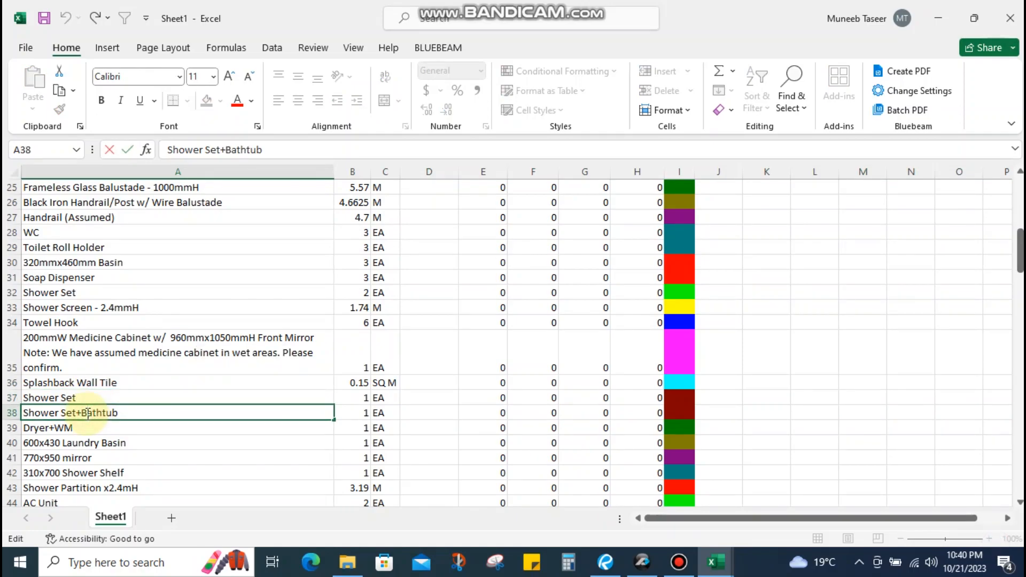
pyautogui.click(83, 413)
pyautogui.press('BackSpace')
pyautogui.press('BackSpace')
pyautogui.press('BackSpace')
pyautogui.press('BackSpace')
pyautogui.press('BackSpace')
pyautogui.press('BackSpace')
pyautogui.press('BackSpace')
pyautogui.press('BackSpace')
pyautogui.press('BackSpace')
pyautogui.press('BackSpace')
pyautogui.press('BackSpace')
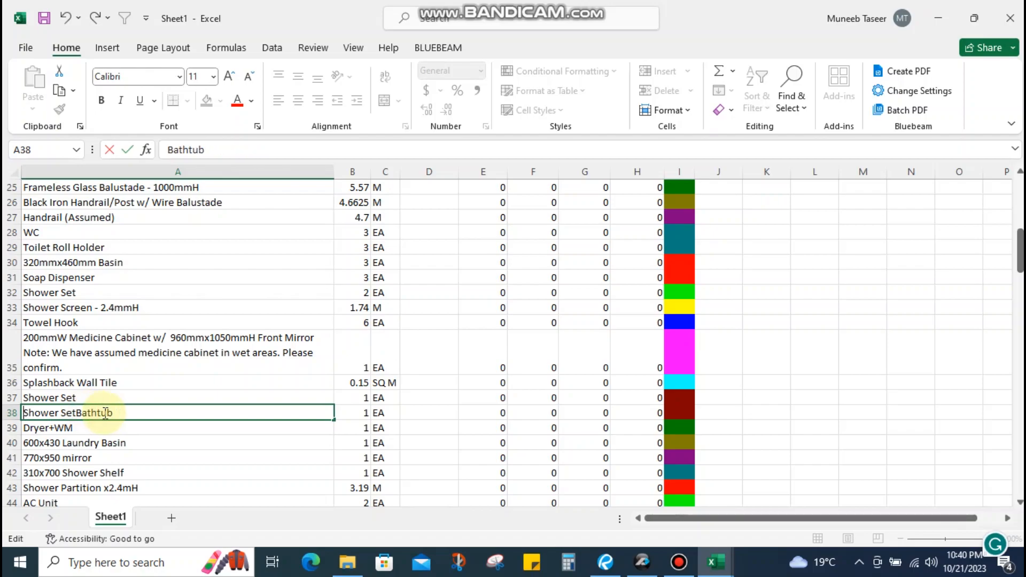
pyautogui.press('Return')
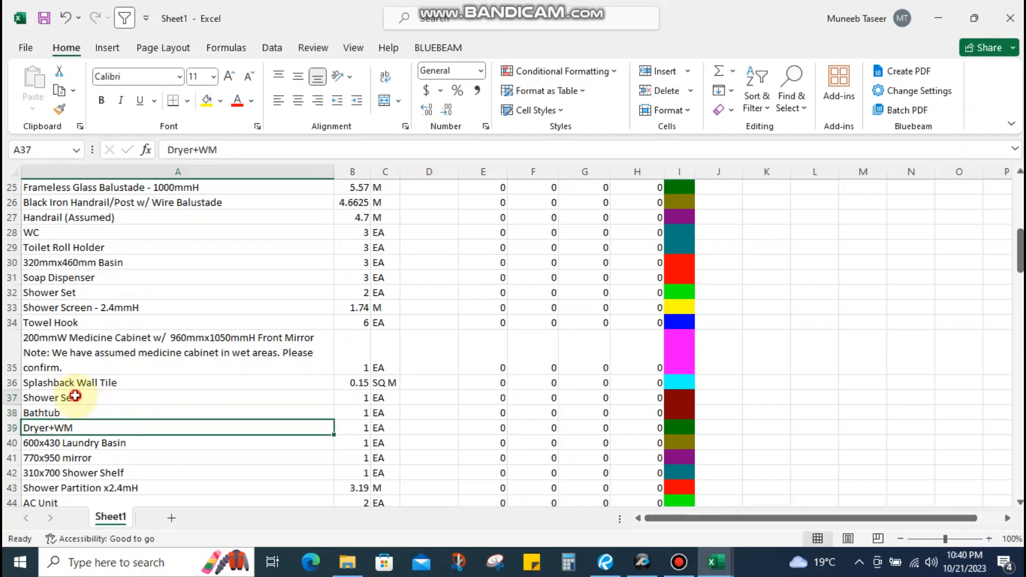
# Duplicate the Dryer+WM row and rename the copies Dryer and WM
pyautogui.moveTo(98, 397); pyautogui.dragTo(75, 415)
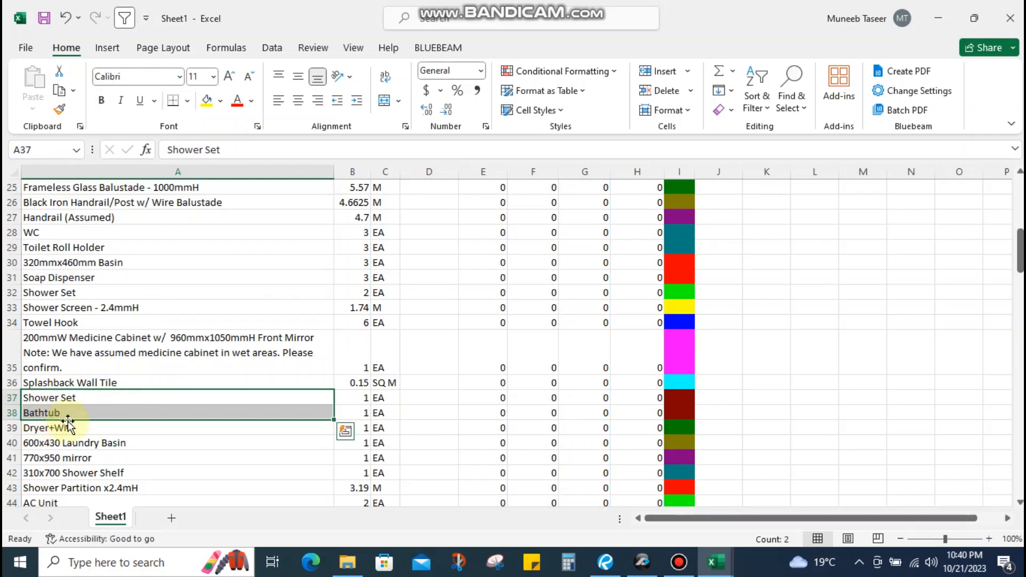
pyautogui.click(82, 431)
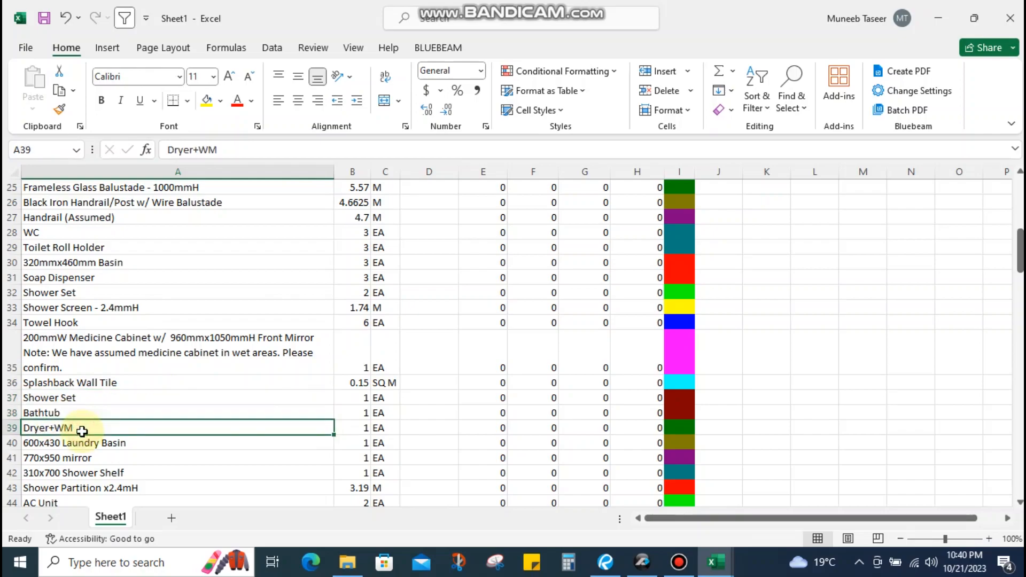
pyautogui.hotkey('shift', 'space')
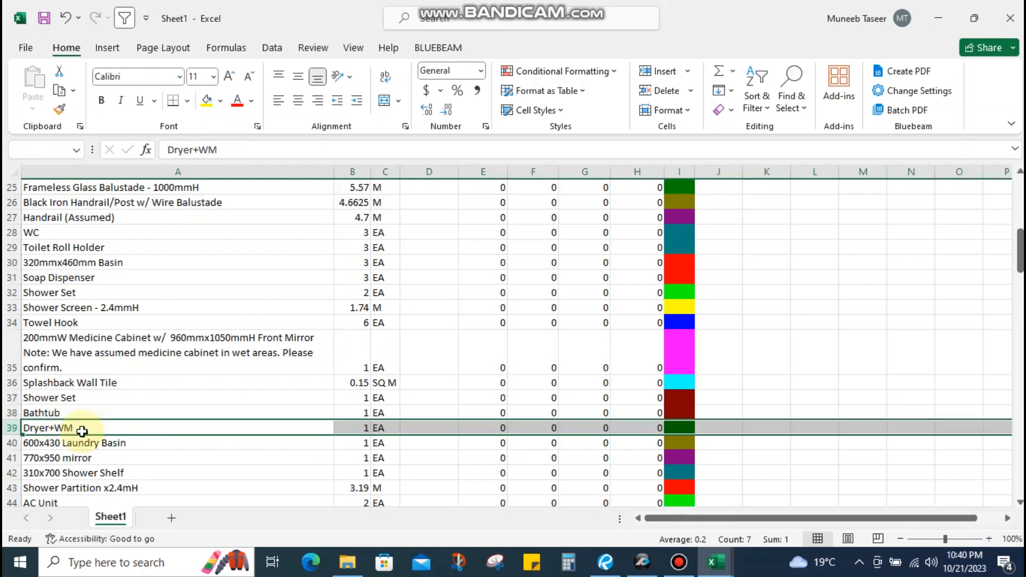
pyautogui.hotkey('ctrl', 'c')
pyautogui.hotkey('ctrl', 'shift', '=')
pyautogui.press('Escape')
pyautogui.click(84, 432)
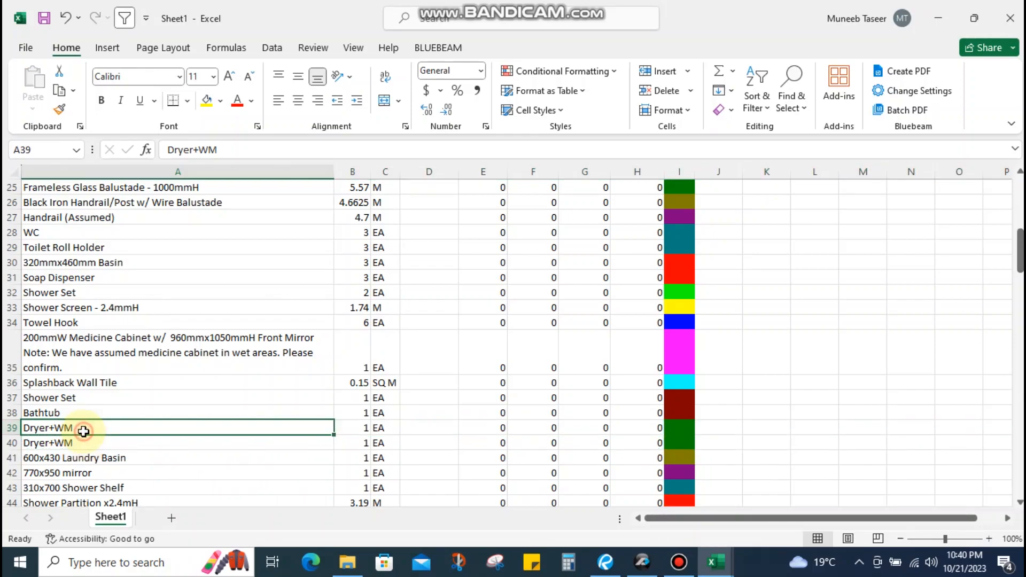
pyautogui.doubleClick(84, 431)
pyautogui.press('BackSpace')
pyautogui.press('BackSpace')
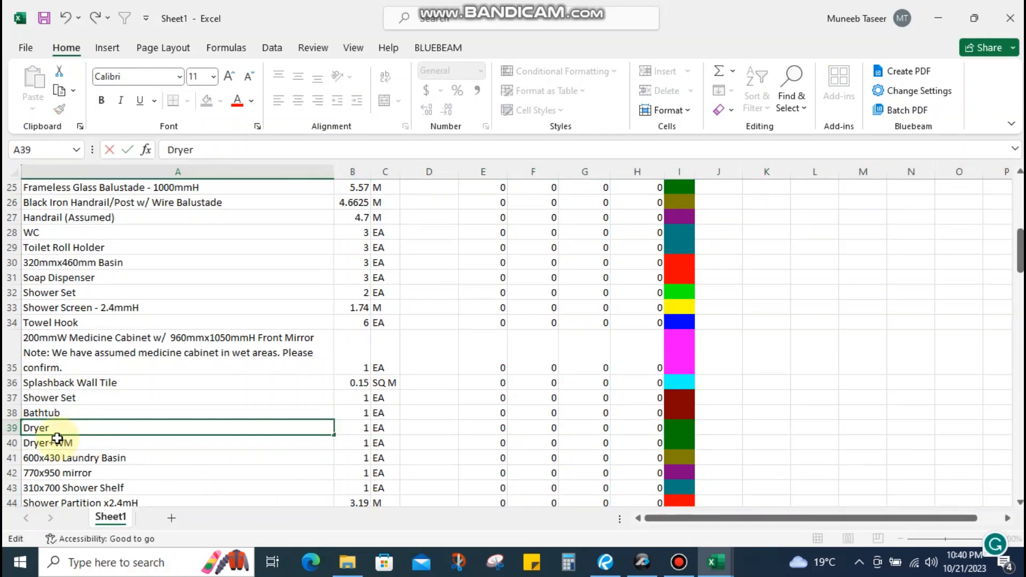
pyautogui.press('Return')
pyautogui.doubleClick(54, 442)
pyautogui.press('BackSpace')
pyautogui.press('BackSpace')
pyautogui.press('BackSpace')
pyautogui.press('BackSpace')
pyautogui.press('BackSpace')
pyautogui.press('BackSpace')
pyautogui.press('Return')
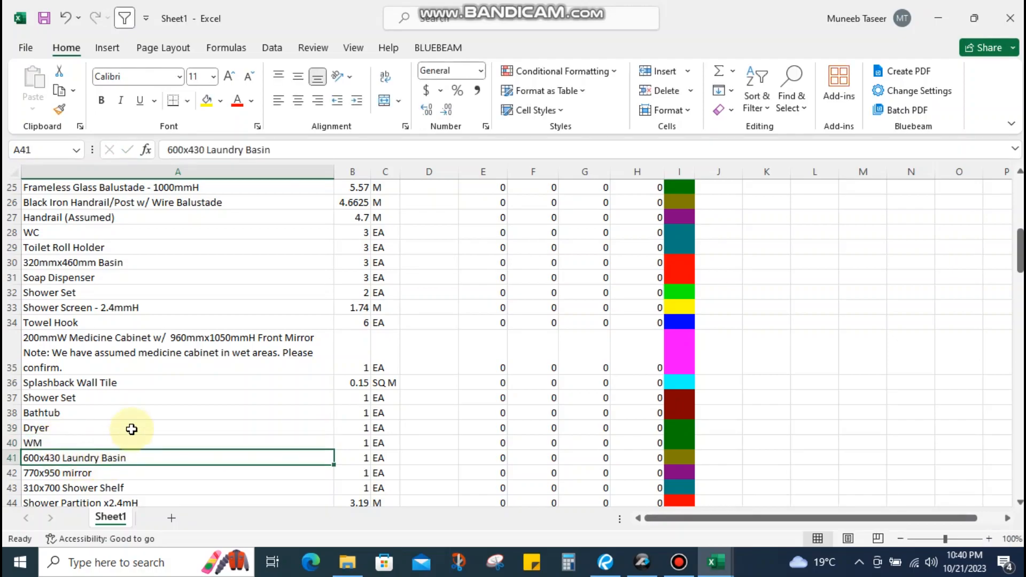
pyautogui.scroll(-1, 133, 428)
# Move the 310x700 Shower Shelf row up to sit above Dryer
pyautogui.scroll(-1, 134, 433)
pyautogui.click(101, 382)
pyautogui.click(108, 399)
pyautogui.scroll(-1, 131, 414)
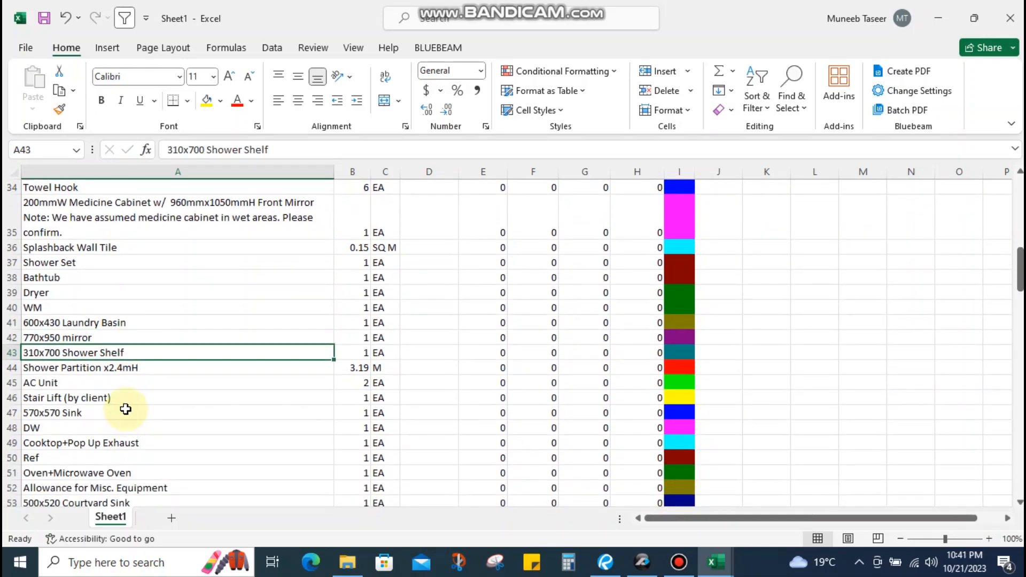
pyautogui.click(113, 369)
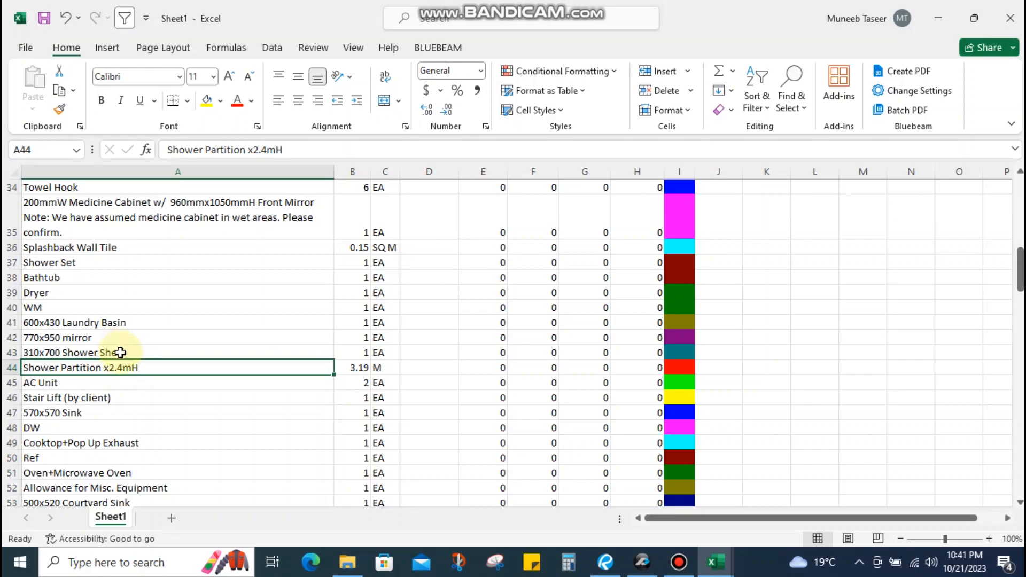
pyautogui.click(119, 353)
pyautogui.scroll(1, 124, 354)
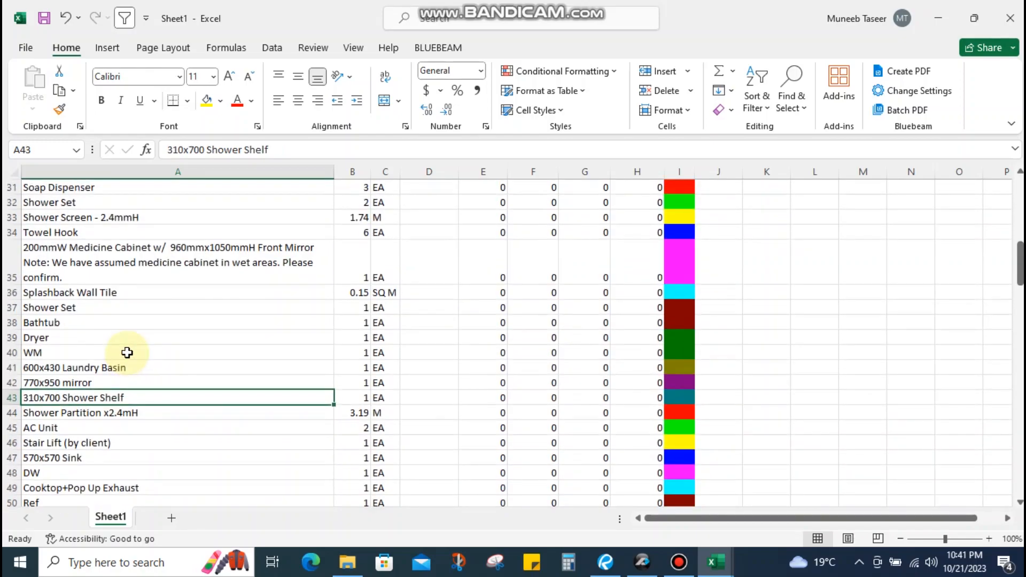
pyautogui.hotkey('shift', 'space')
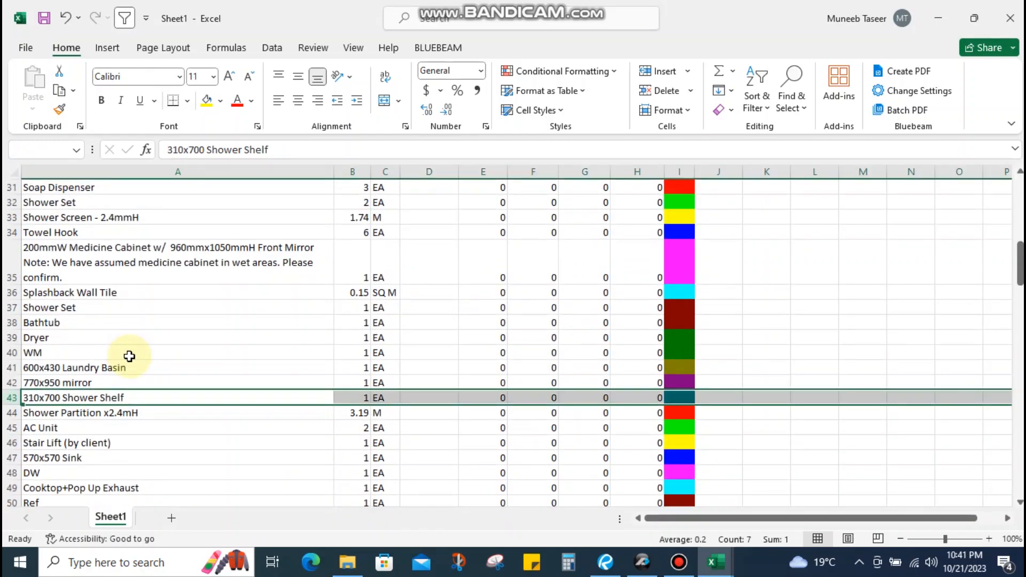
pyautogui.hotkey('ctrl', 'x')
pyautogui.click(93, 381)
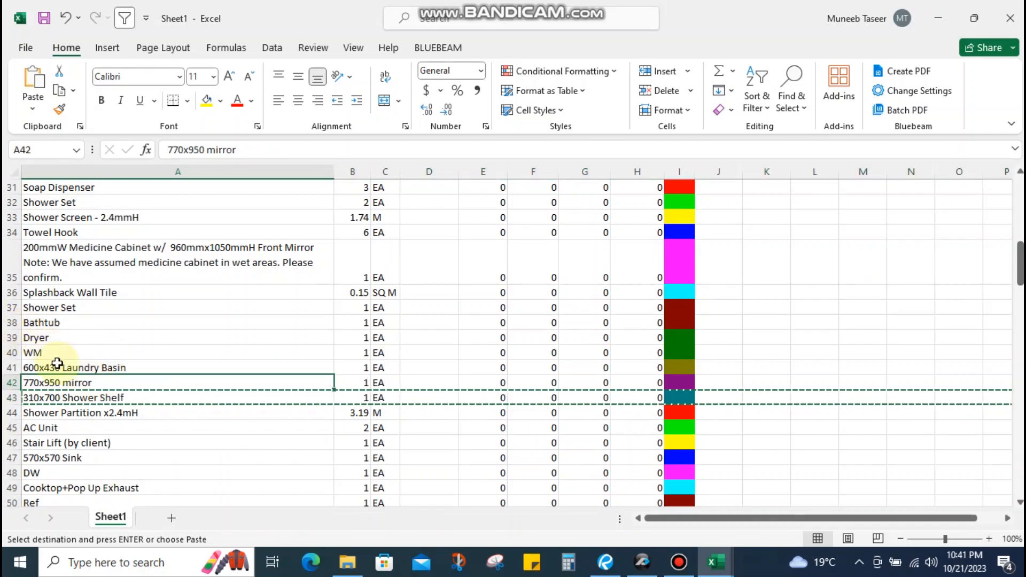
pyautogui.click(60, 338)
pyautogui.hotkey('shift', 'space')
pyautogui.hotkey('ctrl', 'shift', '+')
# Move the Splashback Wall Tile row up above Plasterboard Ceiling, beneath Wall Tile
pyautogui.click(79, 308)
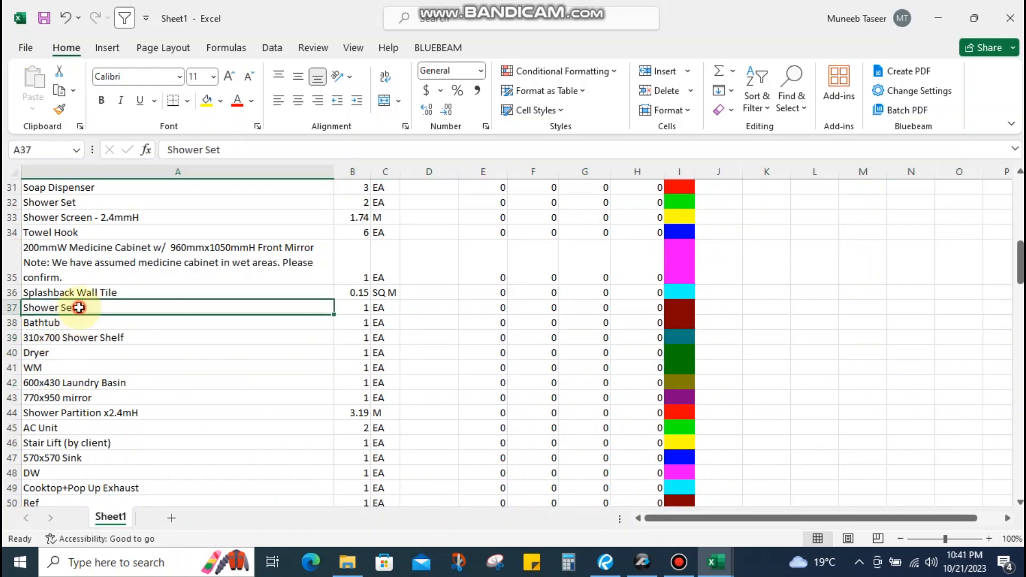
pyautogui.click(84, 293)
pyautogui.hotkey('shift', 'space')
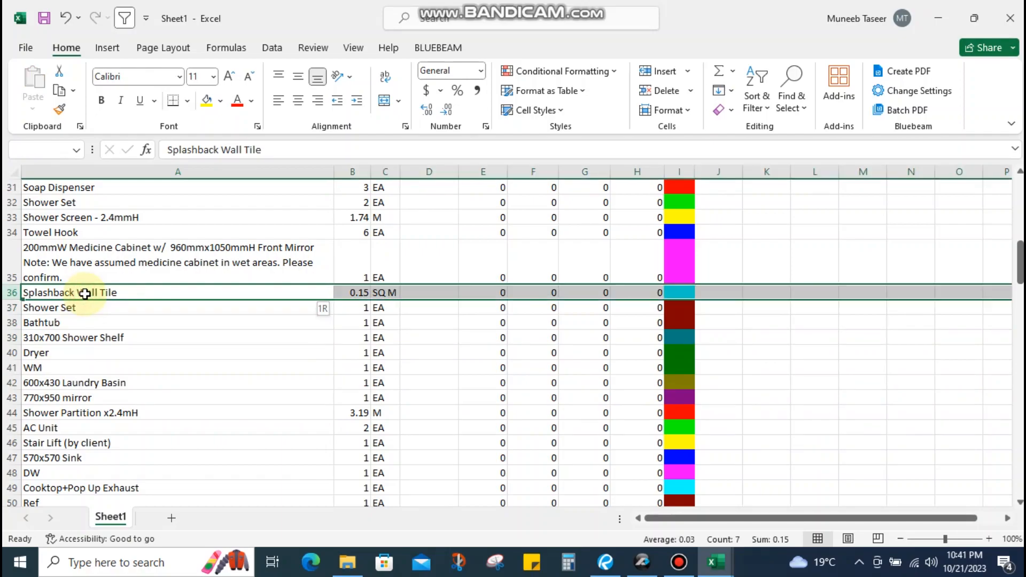
pyautogui.hotkey('ctrl', 'x')
pyautogui.scroll(3, 85, 294)
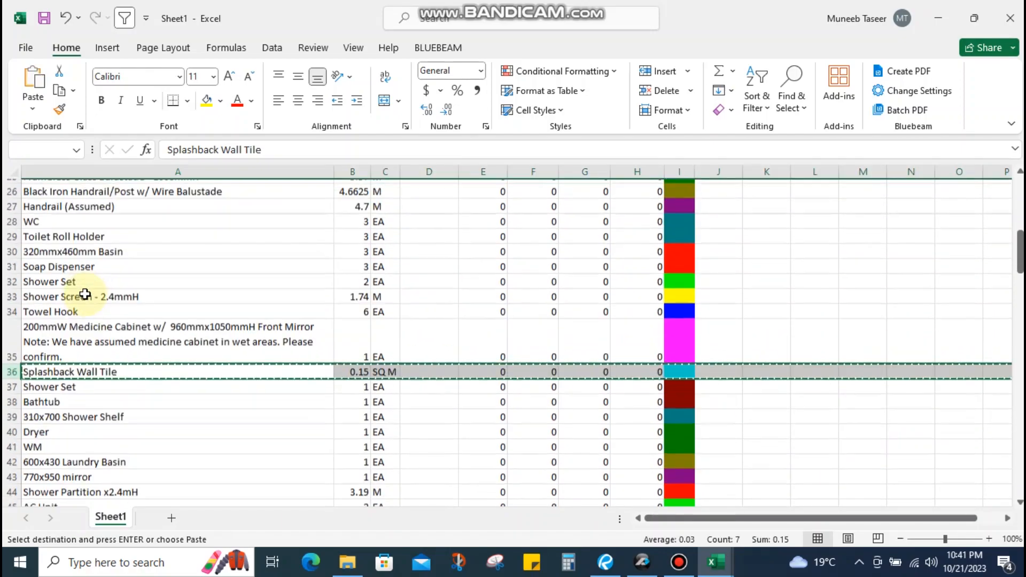
pyautogui.scroll(-1, 72, 374)
pyautogui.scroll(3, 75, 274)
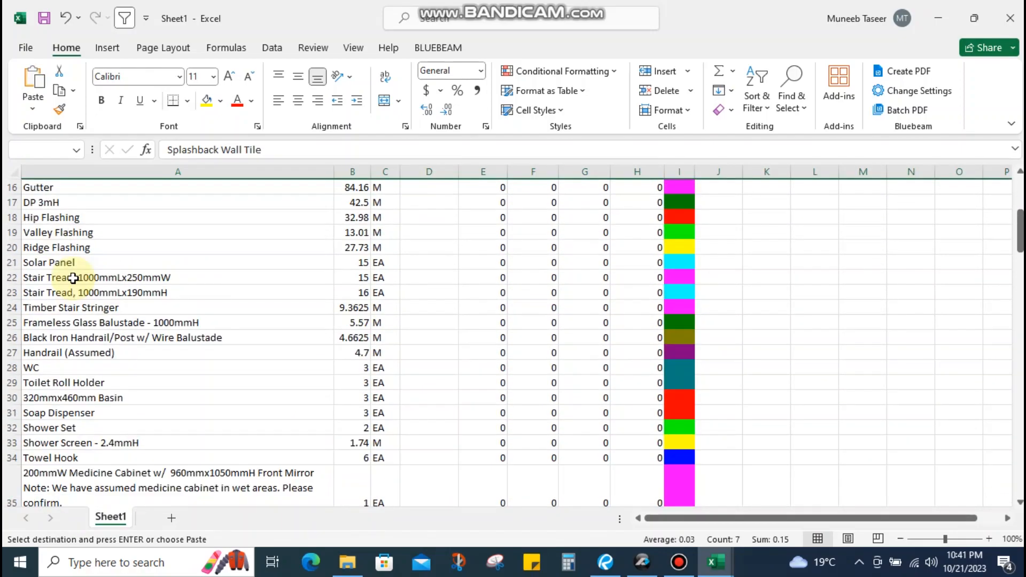
pyautogui.scroll(2, 49, 325)
pyautogui.scroll(2, 69, 289)
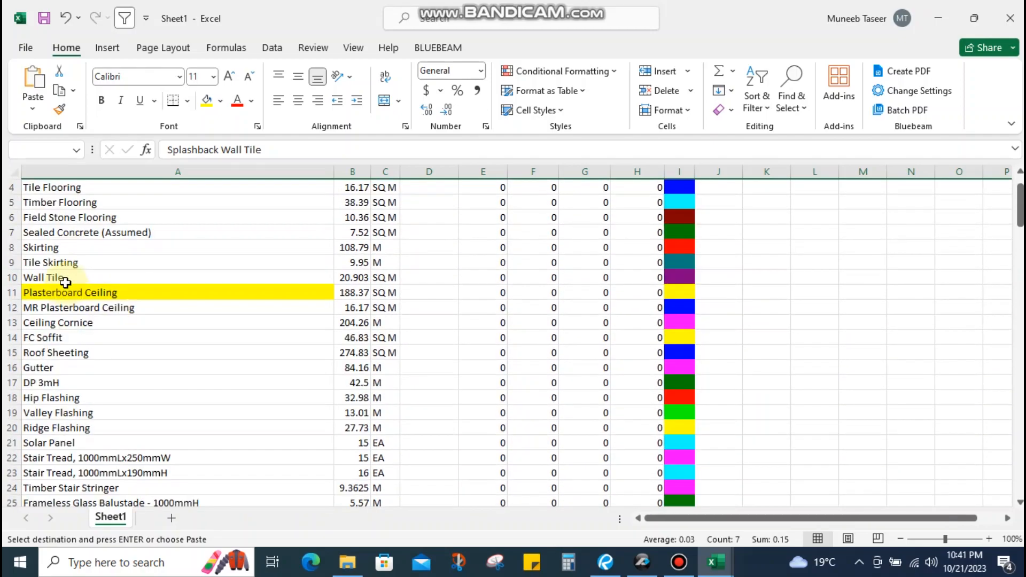
pyautogui.click(46, 291)
pyautogui.hotkey('shift', 'space')
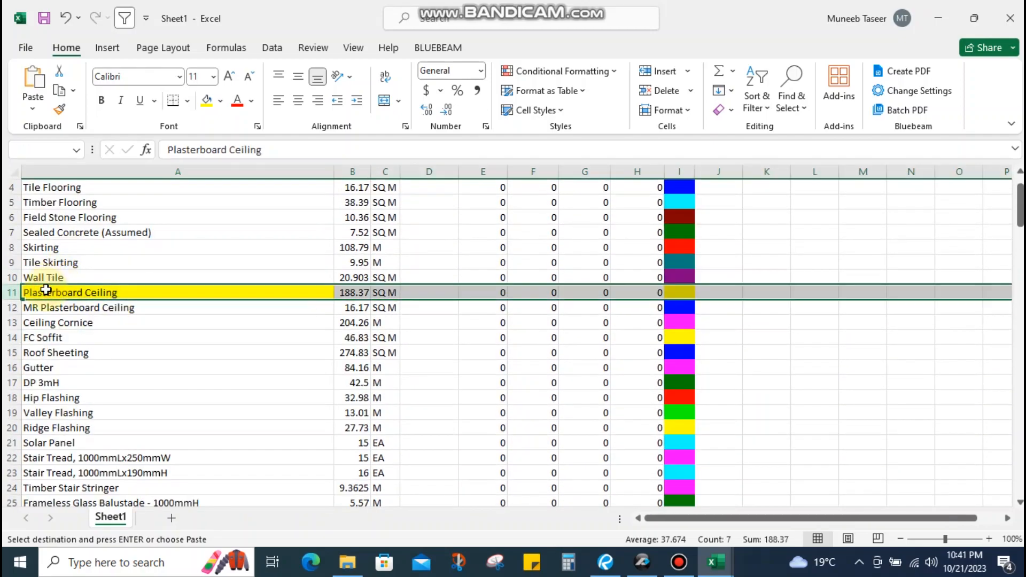
pyautogui.hotkey('ctrl', 'shift', '+')
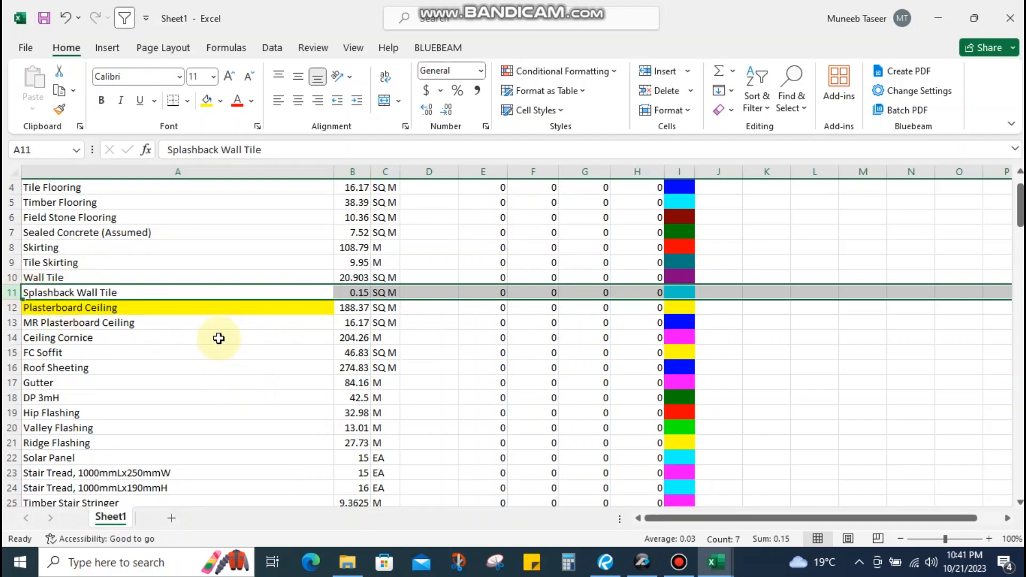
pyautogui.scroll(-7, 217, 339)
pyautogui.scroll(-4, 182, 339)
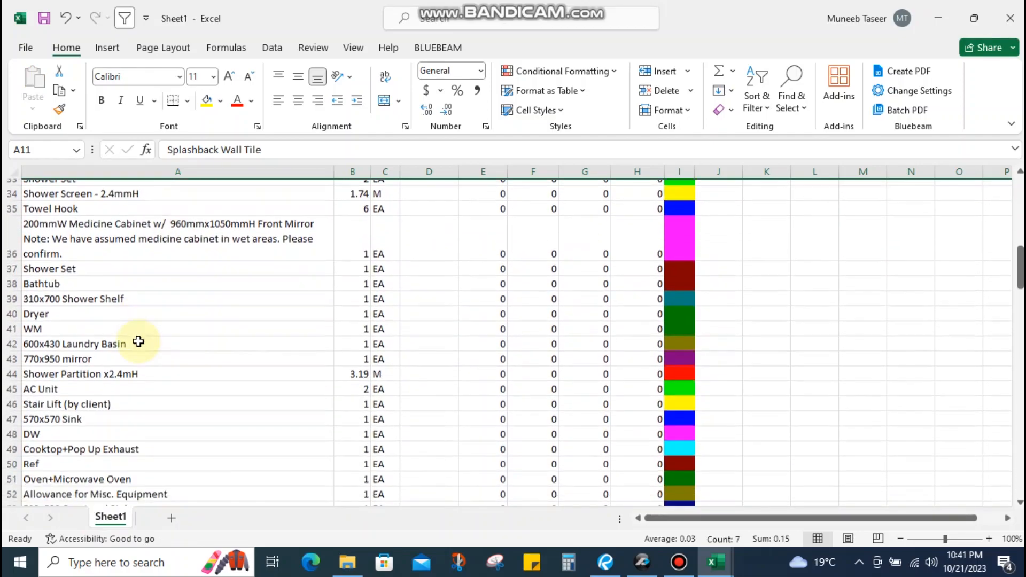
pyautogui.scroll(-1, 85, 355)
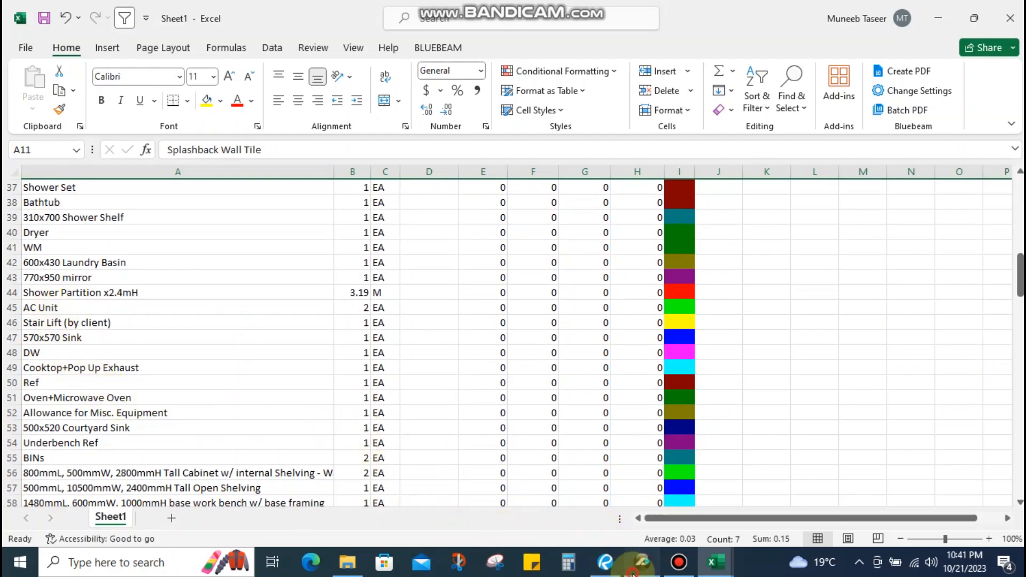
pyautogui.click(642, 562)
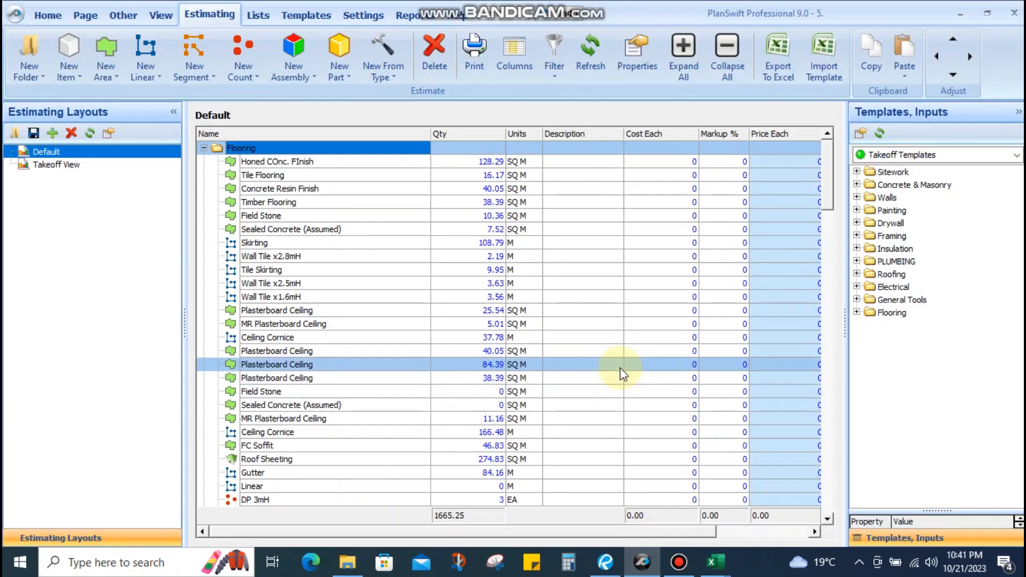
# In PlanSwift, zoom to the PDR room on Proposed Subfloor and begin a new Area takeoff
pyautogui.click(47, 14)
pyautogui.scroll(-2, 551, 276)
pyautogui.scroll(5, 542, 381)
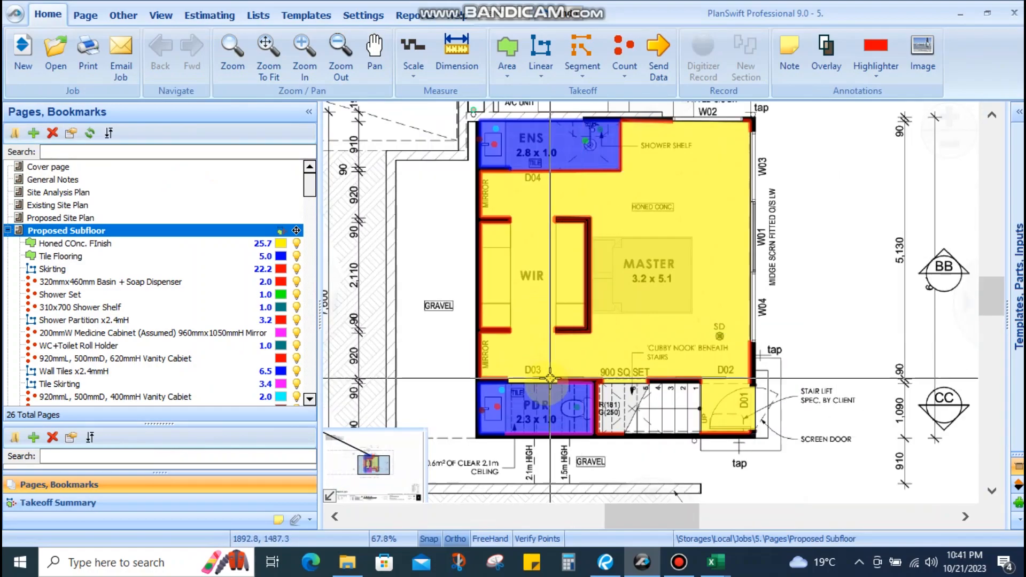
pyautogui.scroll(3, 543, 381)
pyautogui.scroll(-2, 542, 381)
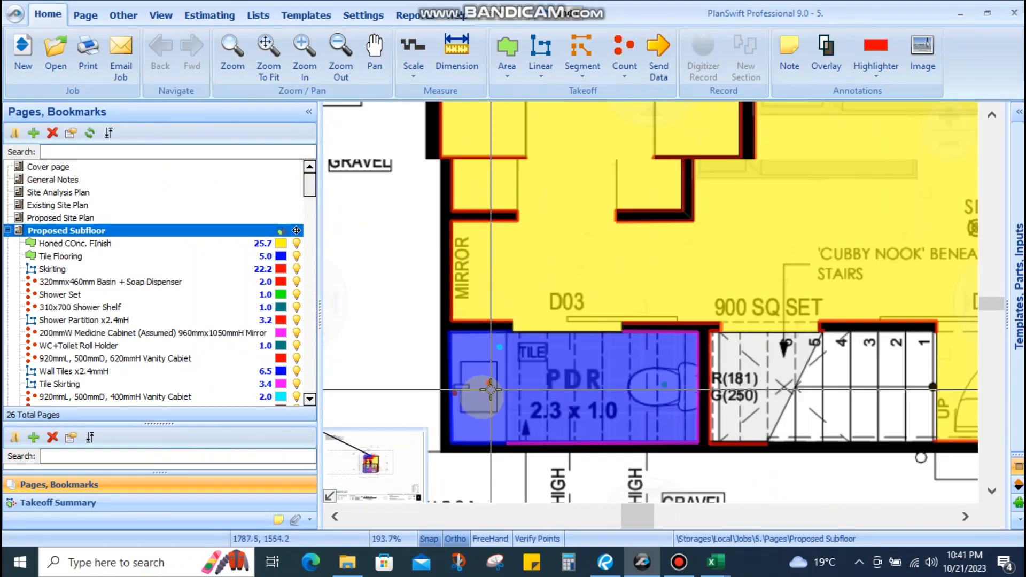
pyautogui.click(507, 56)
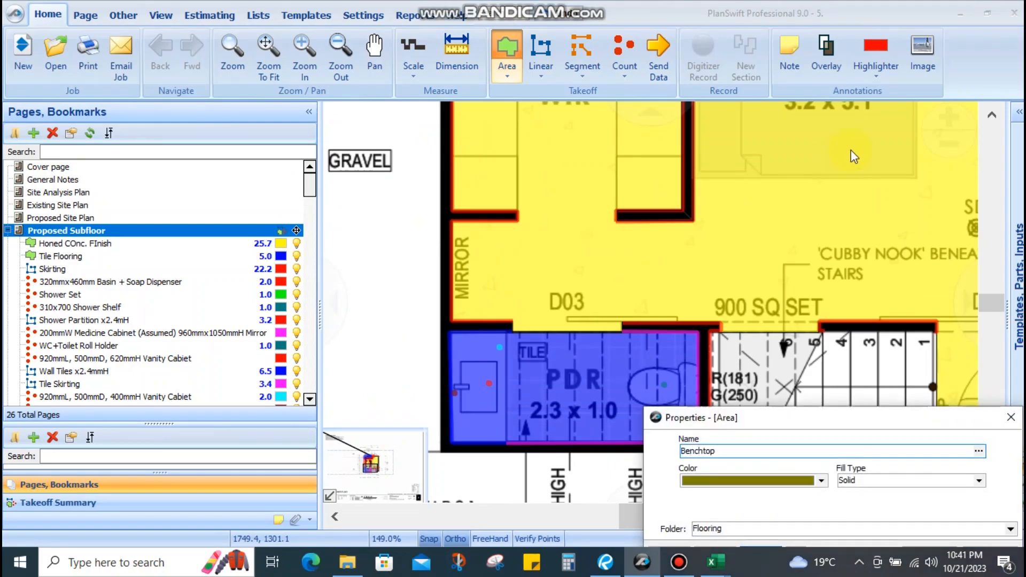
# Accept the Benchtop area settings and box out the PDR benchtop
pyautogui.moveTo(744, 419); pyautogui.dragTo(623, 280)
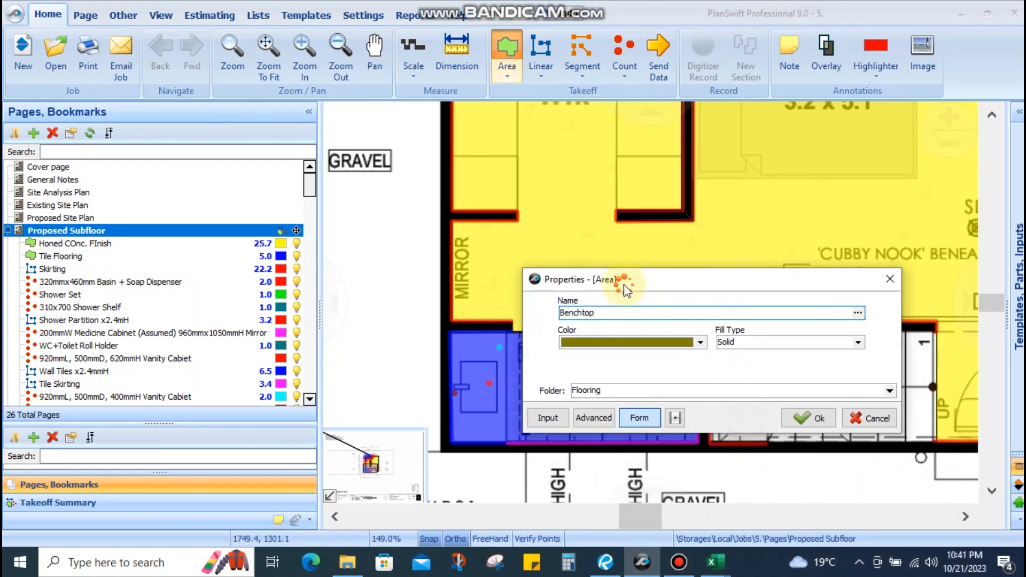
pyautogui.click(796, 413)
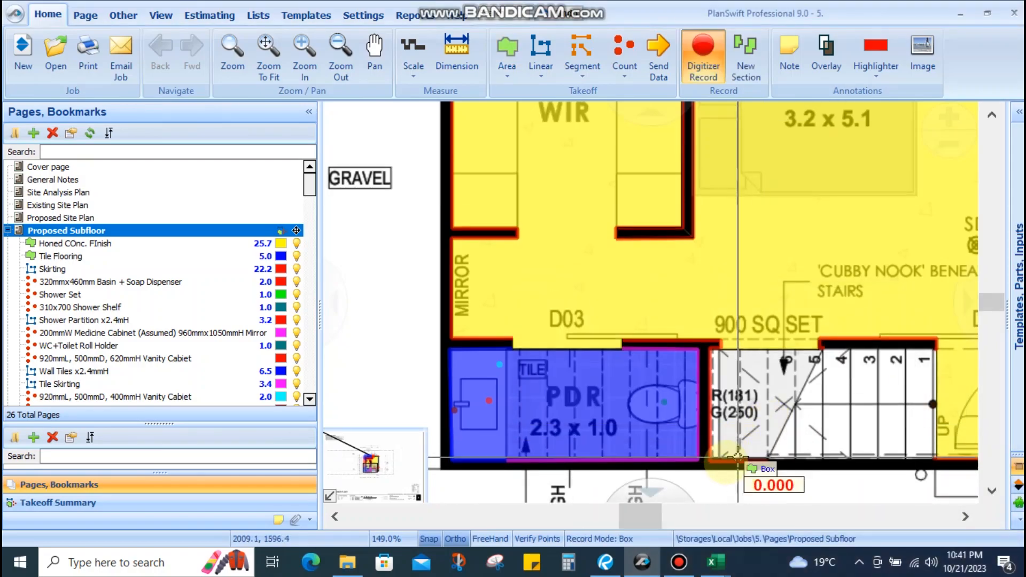
pyautogui.click(499, 458)
pyautogui.scroll(8, 513, 455)
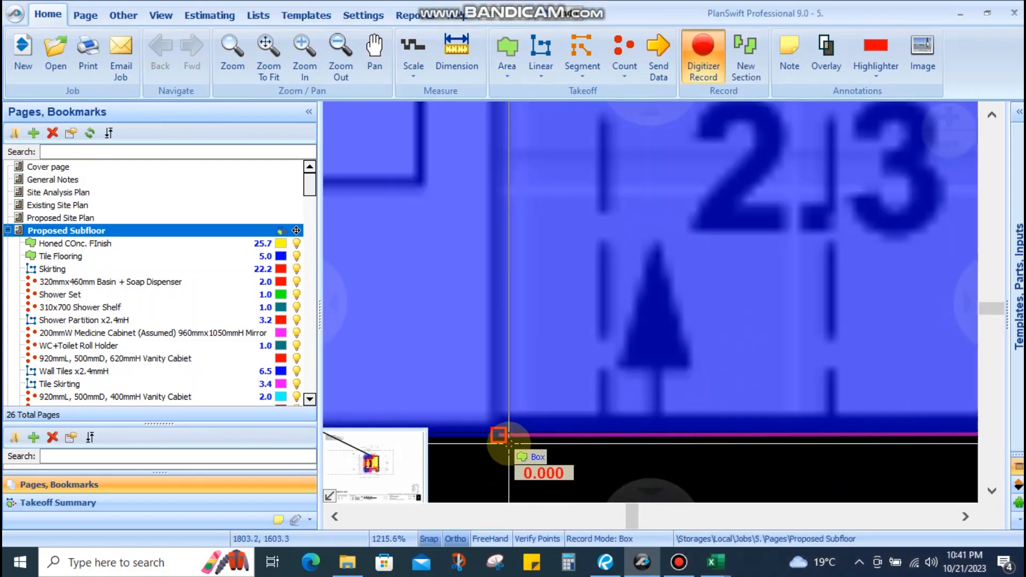
pyautogui.scroll(-9, 572, 323)
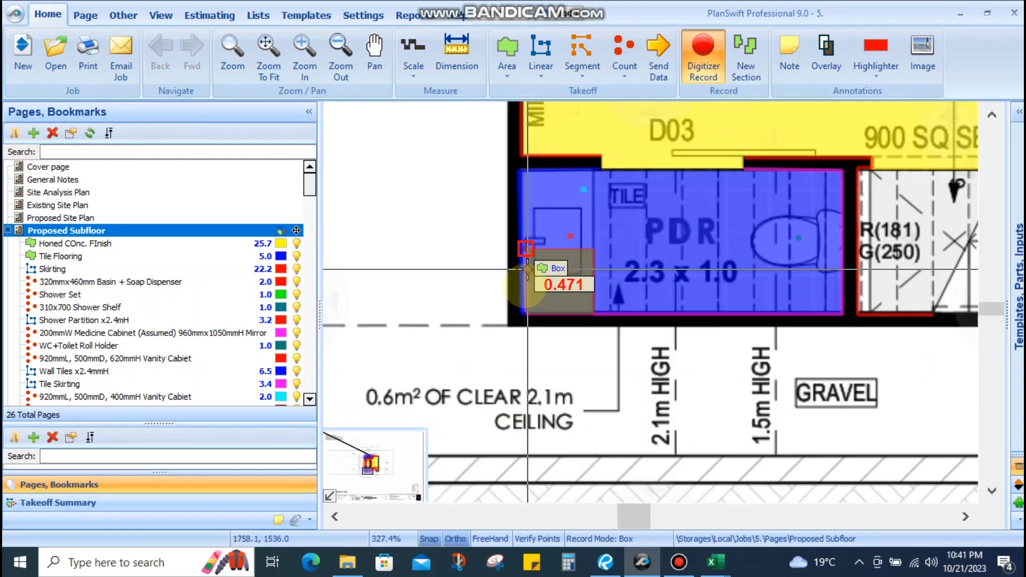
pyautogui.scroll(6, 518, 191)
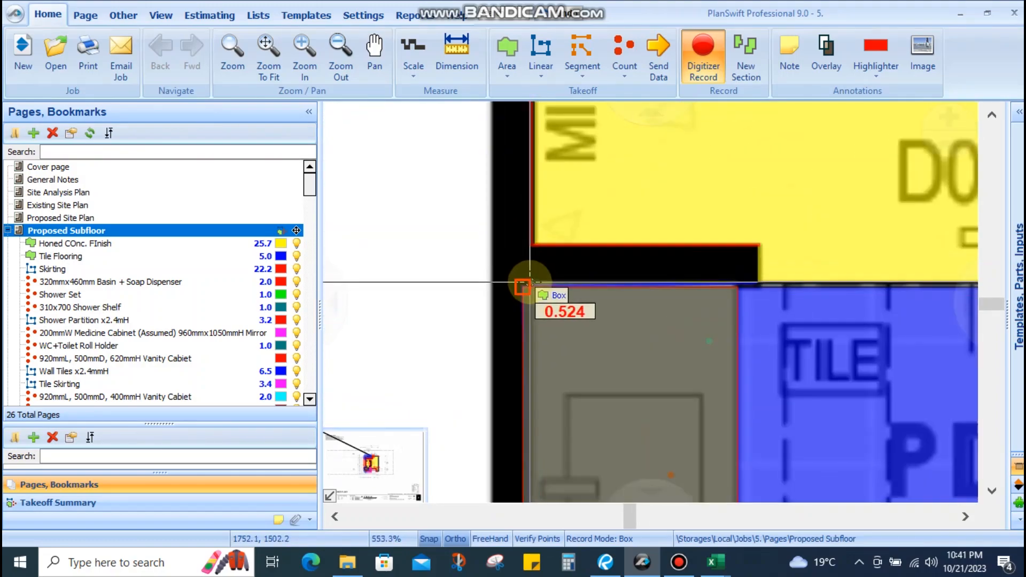
pyautogui.click(583, 294)
pyautogui.scroll(-8, 582, 294)
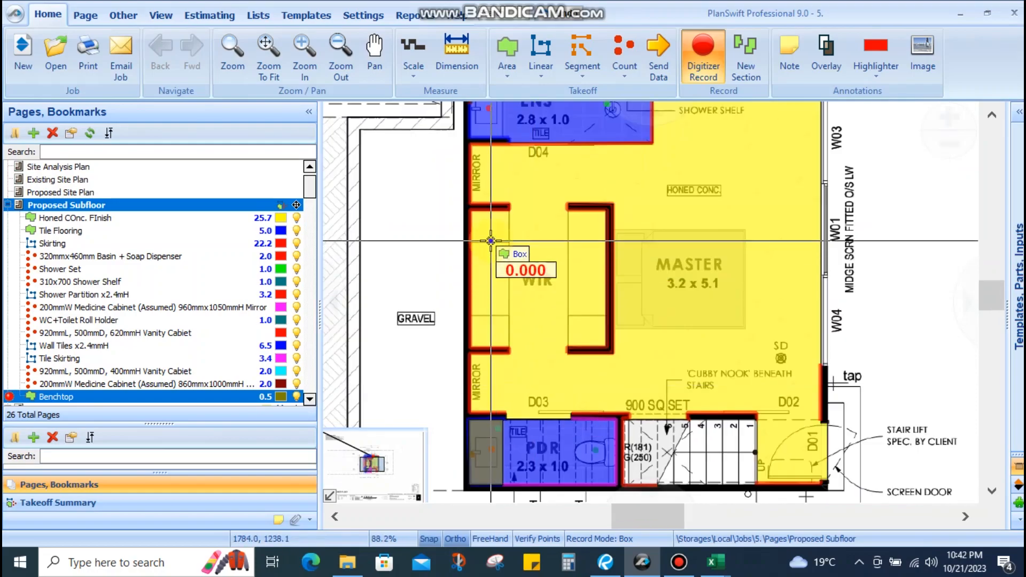
pyautogui.scroll(1, 491, 393)
pyautogui.scroll(6, 491, 393)
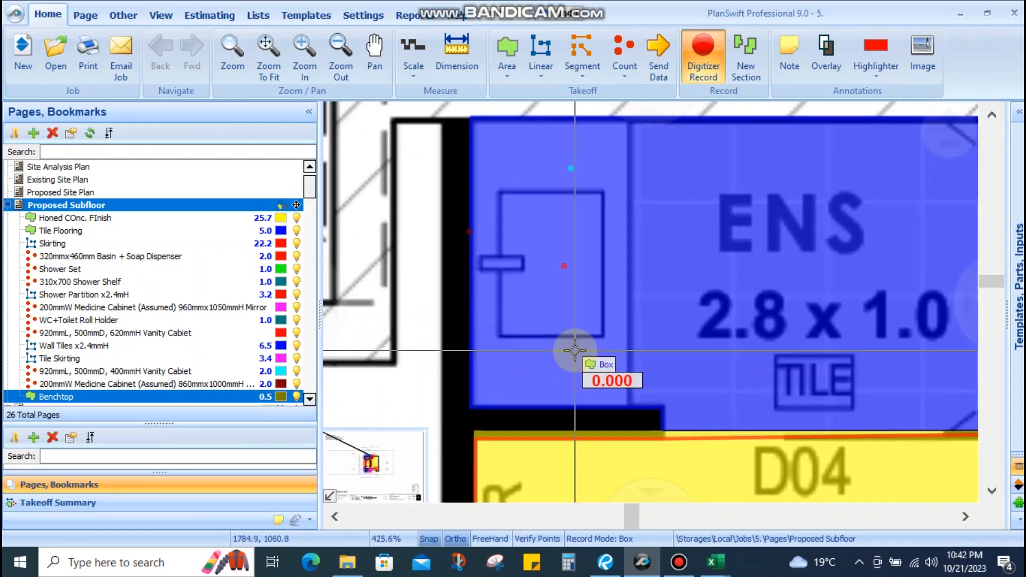
pyautogui.scroll(1, 628, 411)
# Box out the ENS benchtop, bringing the Benchtop total to 1.0
pyautogui.click(625, 409)
pyautogui.scroll(-2, 623, 406)
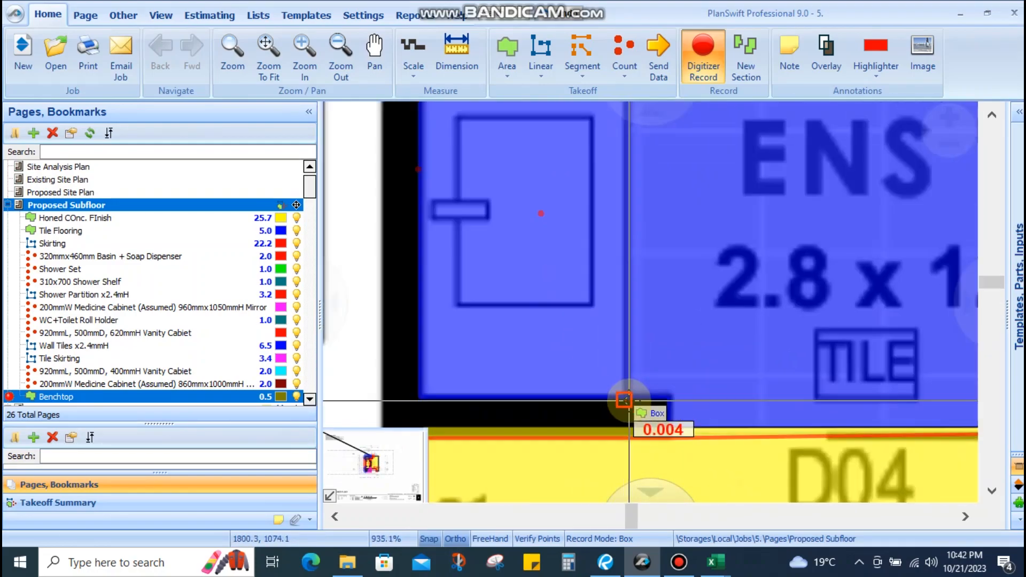
pyautogui.click(505, 178)
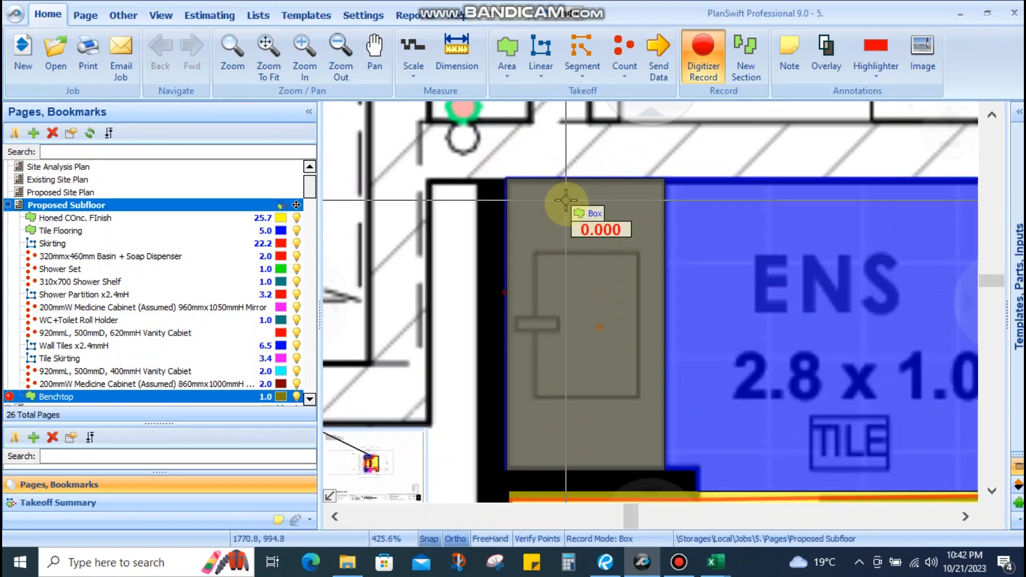
pyautogui.scroll(-4, 572, 213)
pyautogui.scroll(-4, 556, 238)
pyautogui.scroll(2, 568, 294)
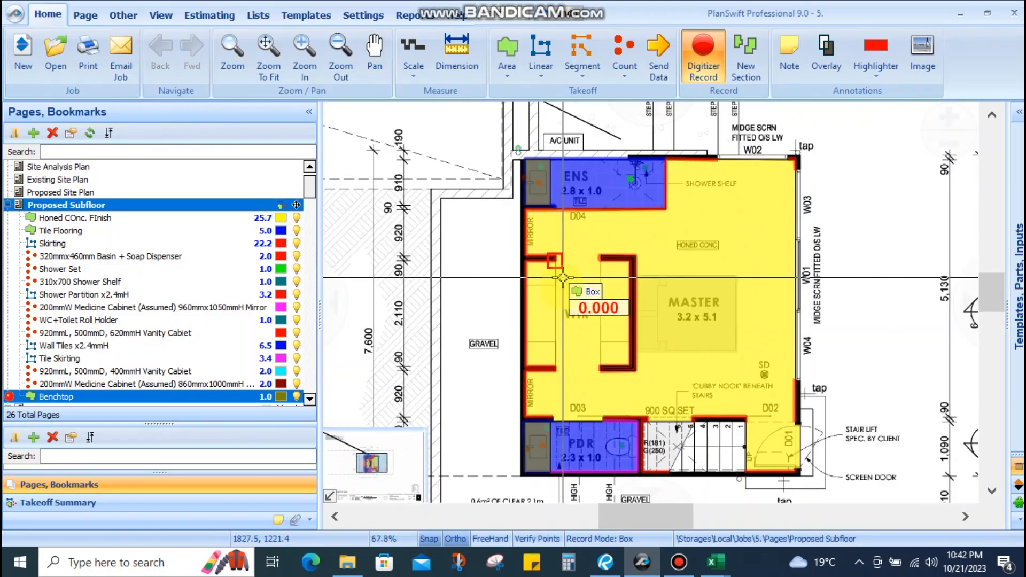
pyautogui.scroll(-2, 571, 299)
pyautogui.scroll(3, 524, 294)
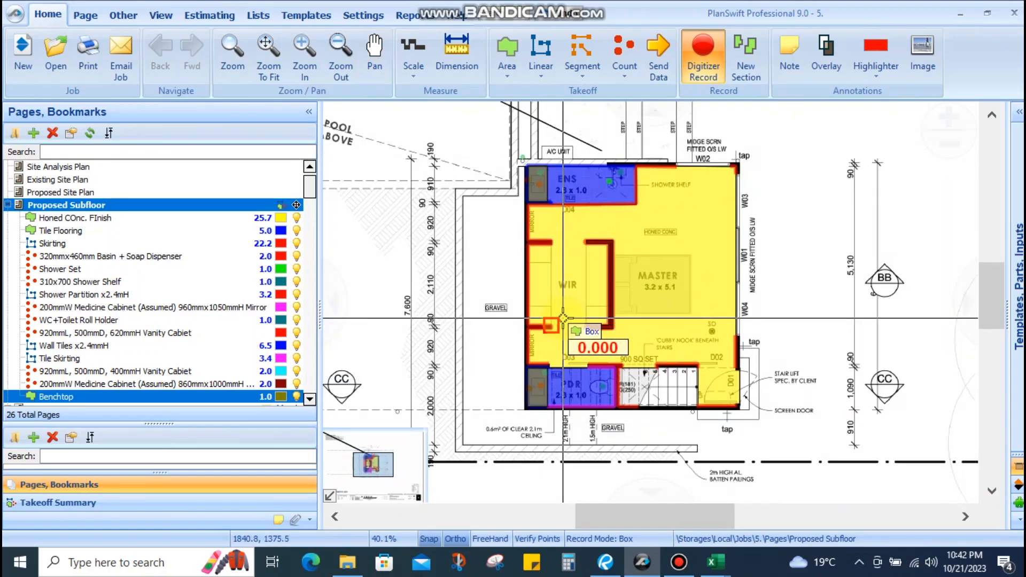
pyautogui.scroll(-2, 94, 283)
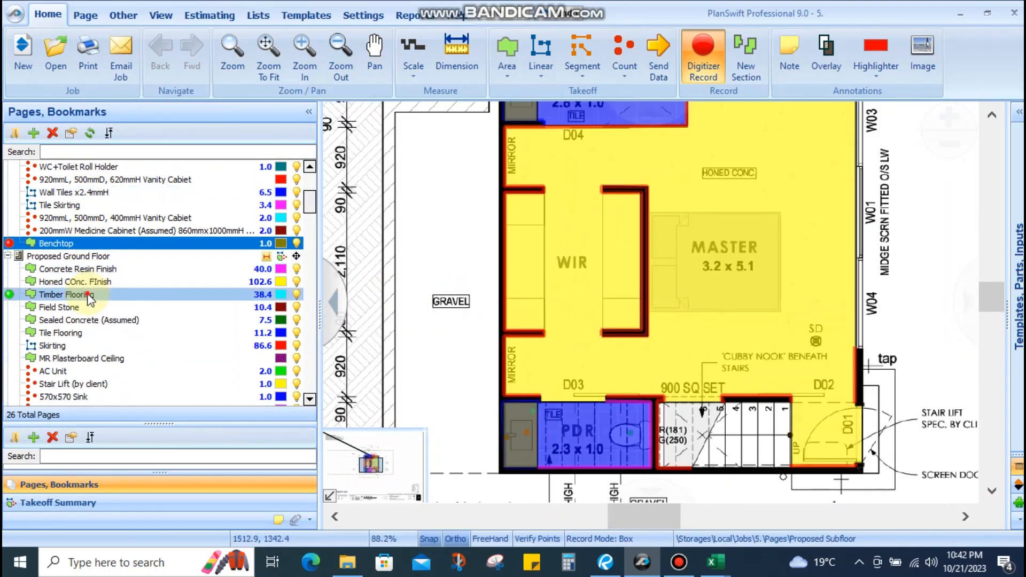
# Open the Proposed Ground Floor page and start a Box-mode Benchtop takeoff
pyautogui.click(64, 294)
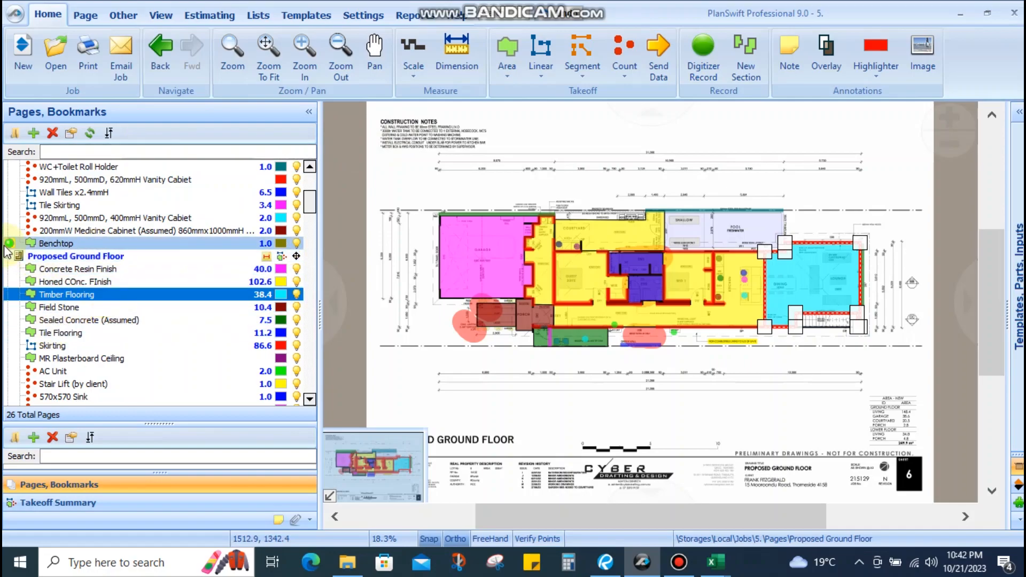
pyautogui.click(56, 243)
pyautogui.scroll(8, 673, 399)
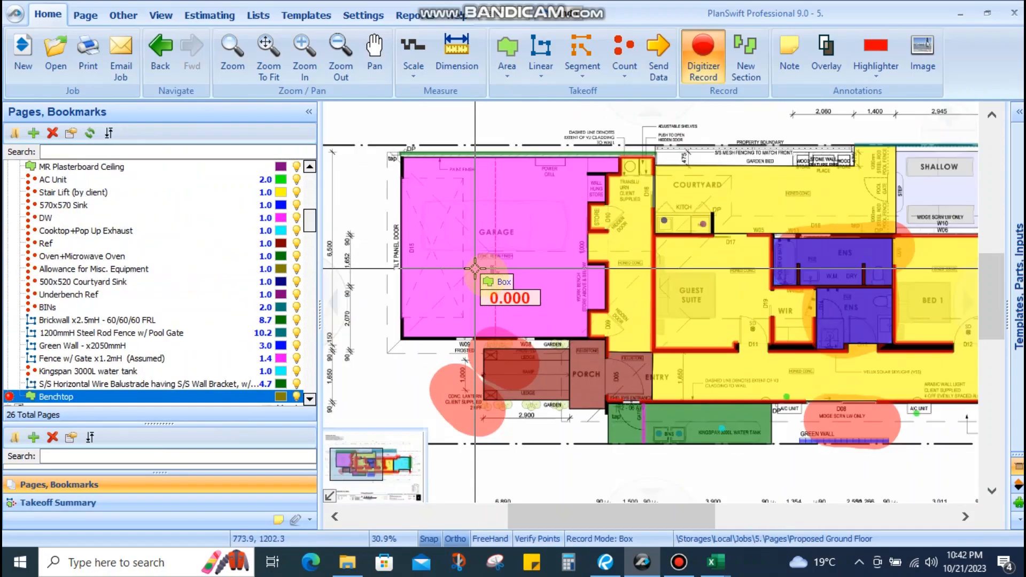
# Pan over to the ensuite and box out the ensuite vanity benchtop
pyautogui.moveTo(656, 393); pyautogui.dragTo(443, 284)
pyautogui.scroll(-2, 740, 376)
pyautogui.moveTo(740, 377); pyautogui.dragTo(614, 442)
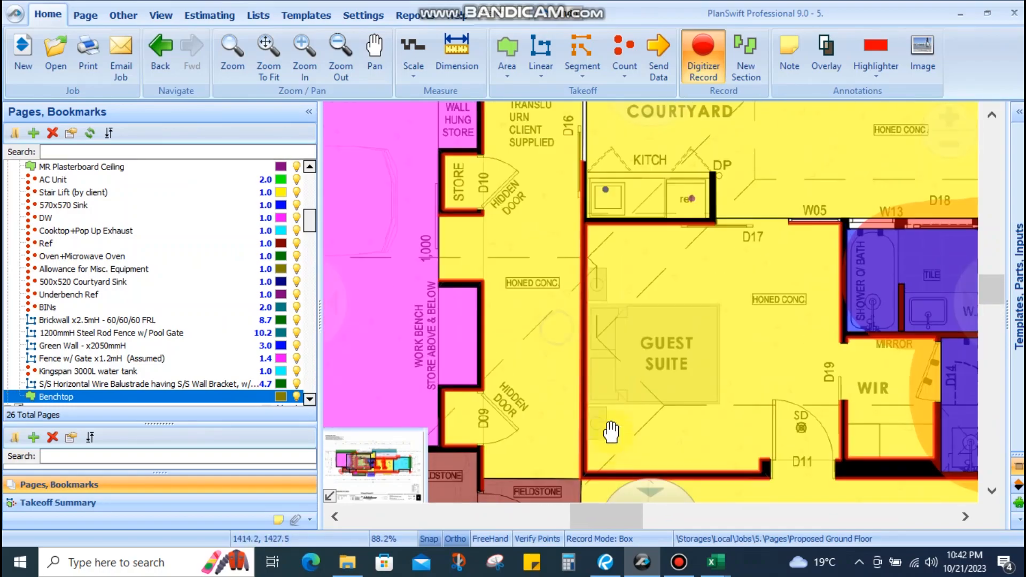
pyautogui.moveTo(550, 351); pyautogui.dragTo(553, 370)
pyautogui.scroll(1, 551, 235)
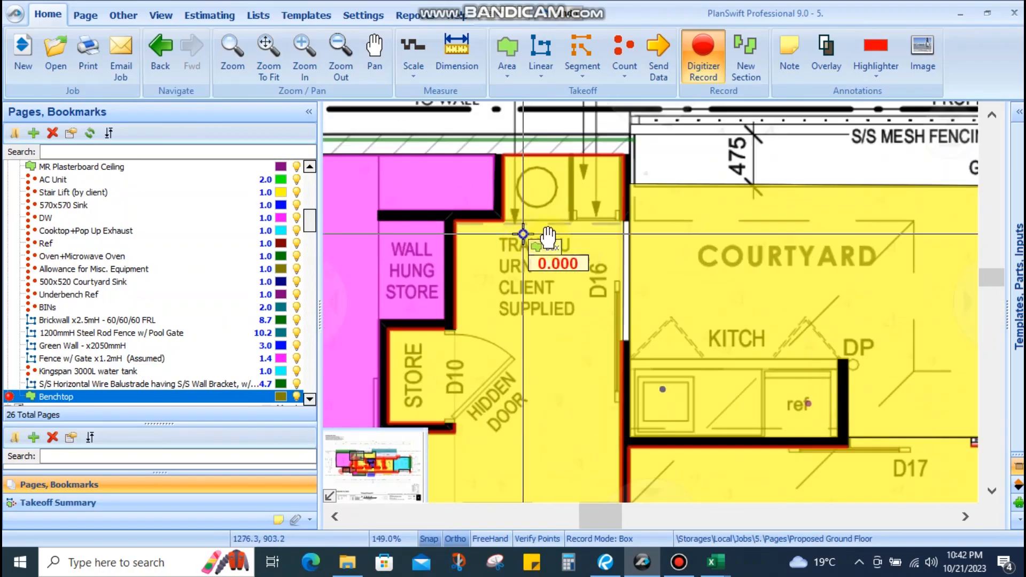
pyautogui.scroll(-3, 546, 227)
pyautogui.moveTo(720, 341); pyautogui.dragTo(590, 250)
pyautogui.scroll(-1, 590, 251)
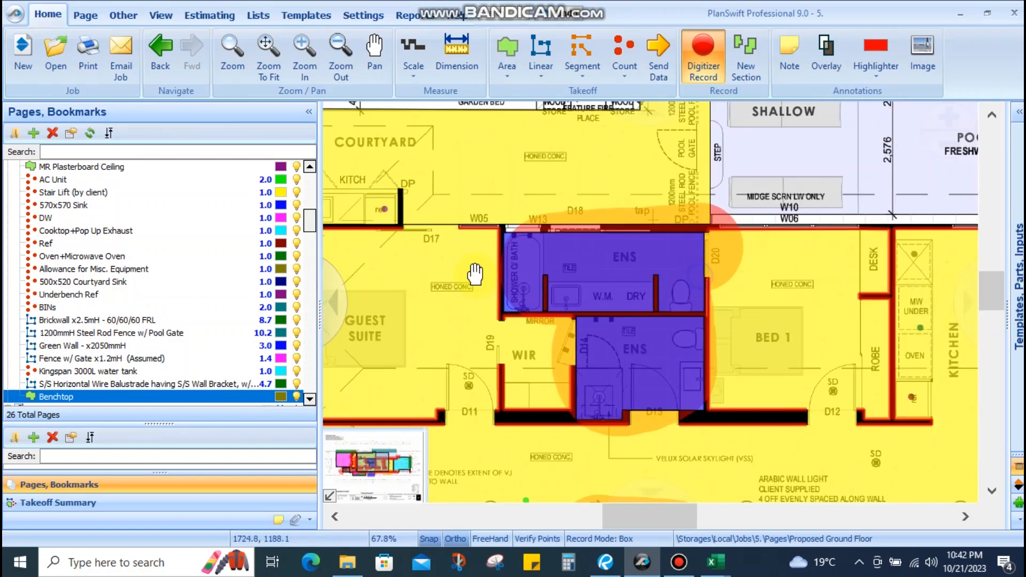
pyautogui.scroll(3, 613, 298)
pyautogui.scroll(-4, 613, 298)
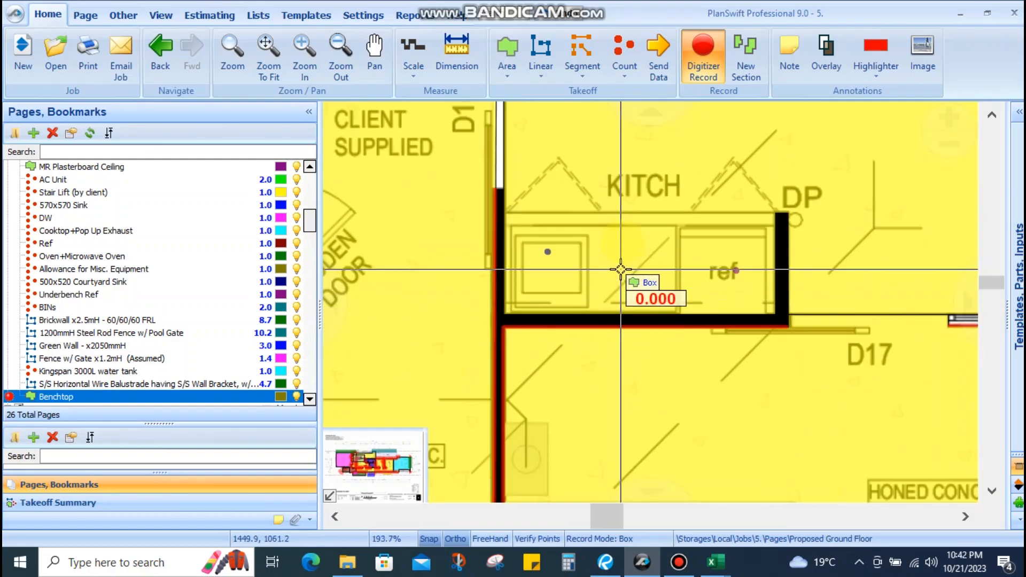
pyautogui.scroll(2, 639, 279)
pyautogui.moveTo(670, 308); pyautogui.dragTo(457, 108)
pyautogui.moveTo(969, 275); pyautogui.dragTo(776, 402)
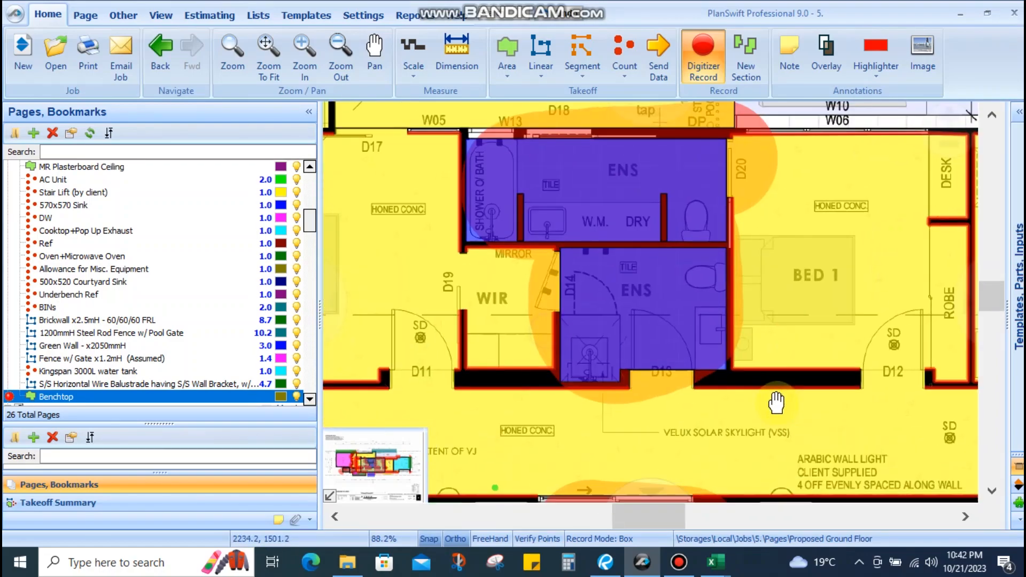
pyautogui.scroll(3, 710, 324)
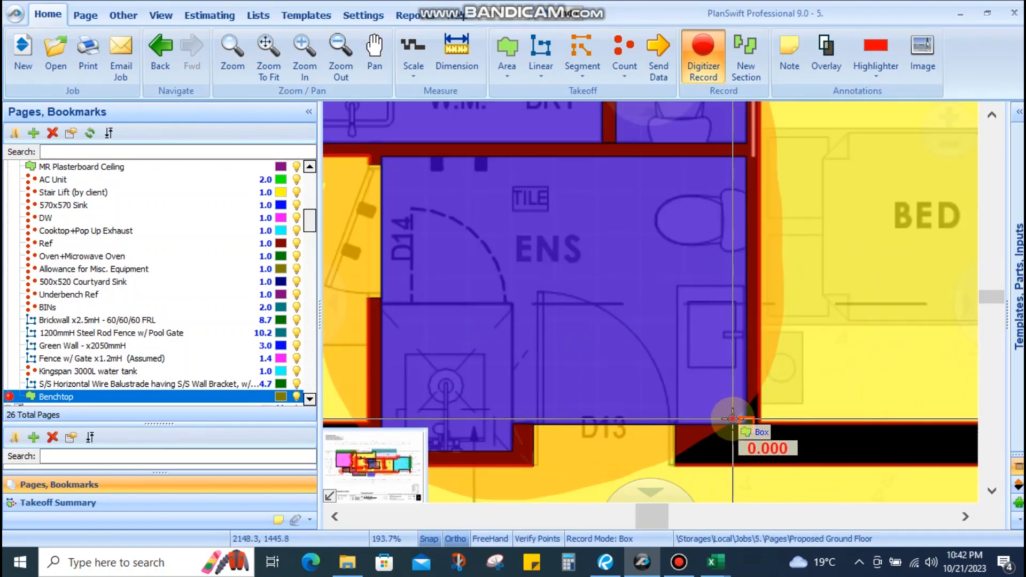
pyautogui.moveTo(688, 254); pyautogui.dragTo(744, 383)
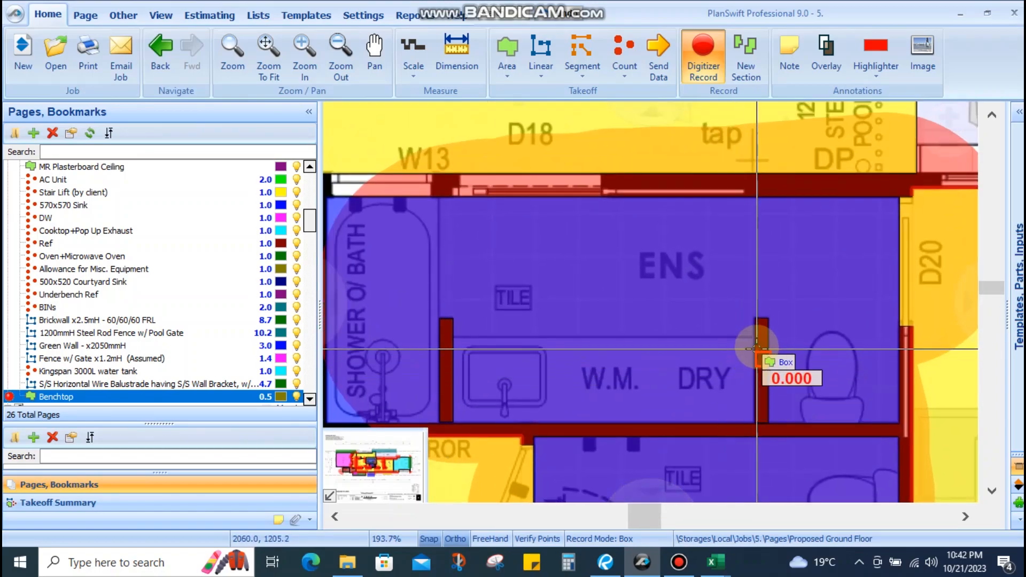
pyautogui.scroll(3, 757, 348)
pyautogui.scroll(-4, 724, 400)
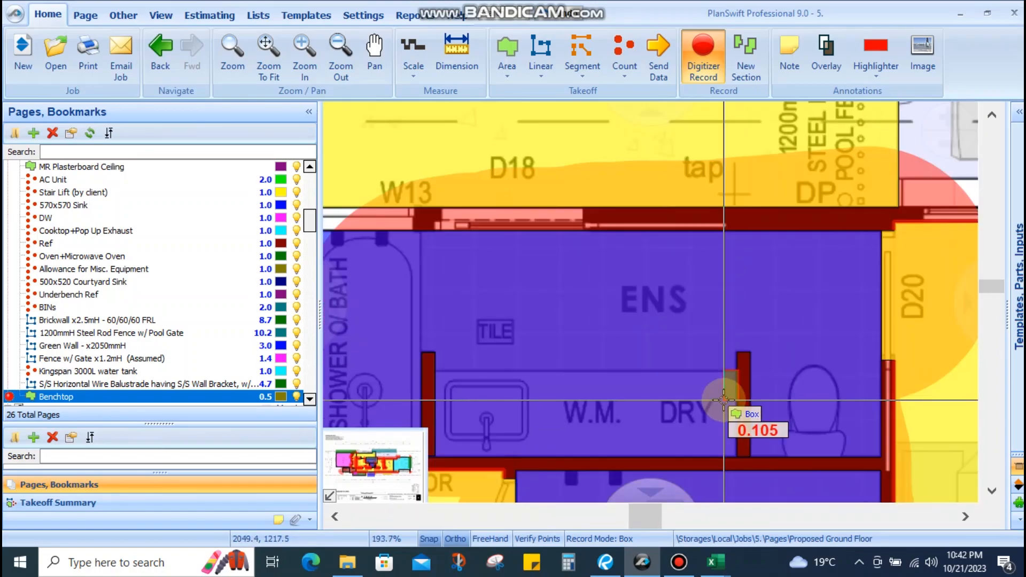
# Box the kitchen oven/microwave bench and island benchtop so the Benchtop takeoff totals 8.3
pyautogui.scroll(-4, 587, 414)
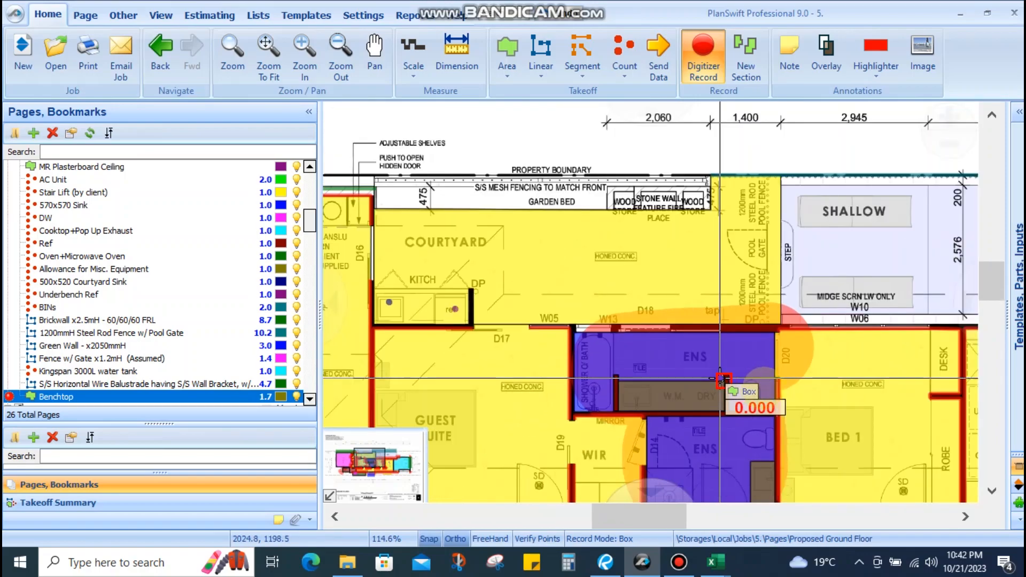
pyautogui.scroll(2, 582, 291)
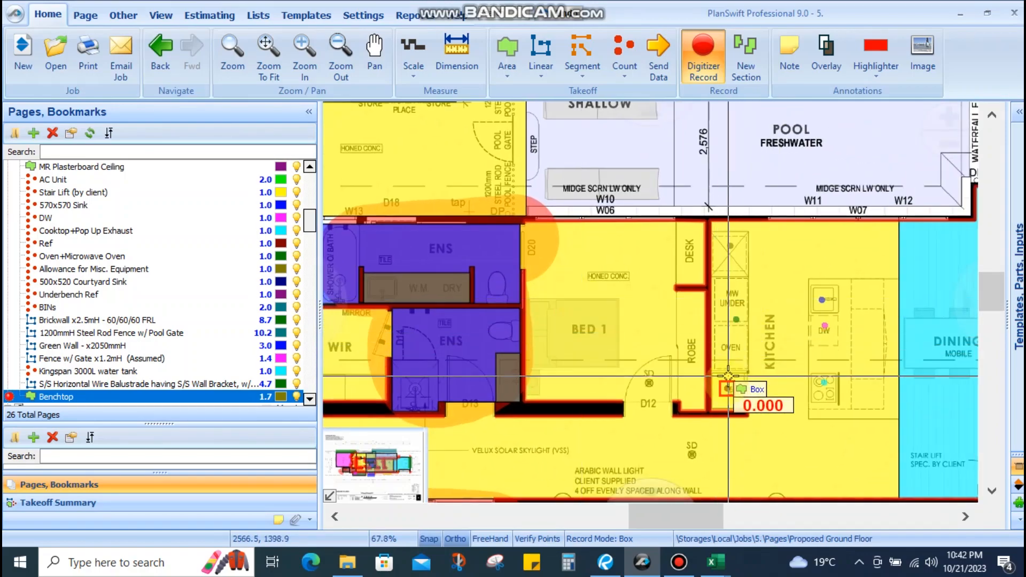
pyautogui.scroll(5, 727, 377)
pyautogui.scroll(-1, 813, 446)
pyautogui.scroll(1, 779, 378)
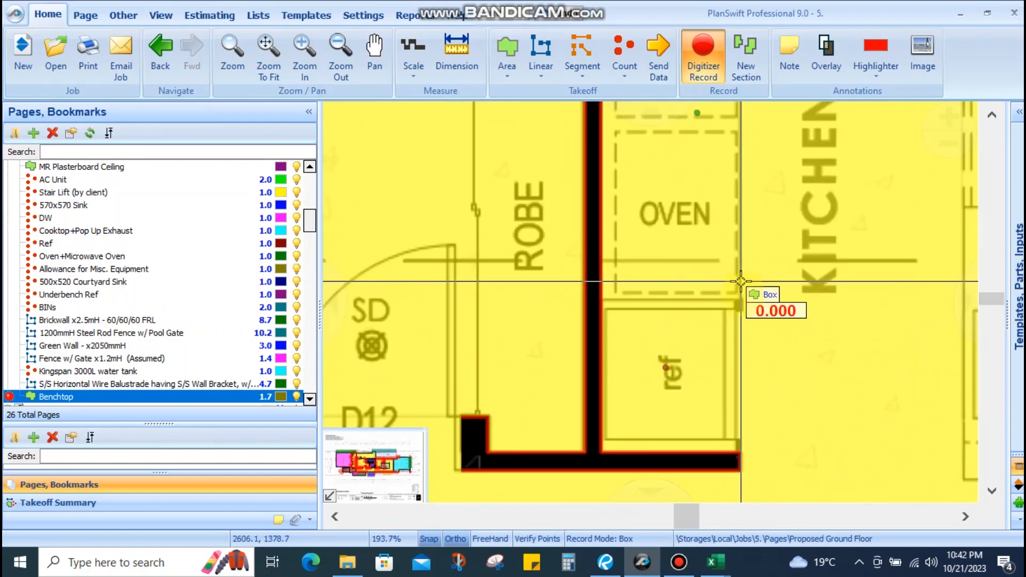
pyautogui.scroll(3, 741, 282)
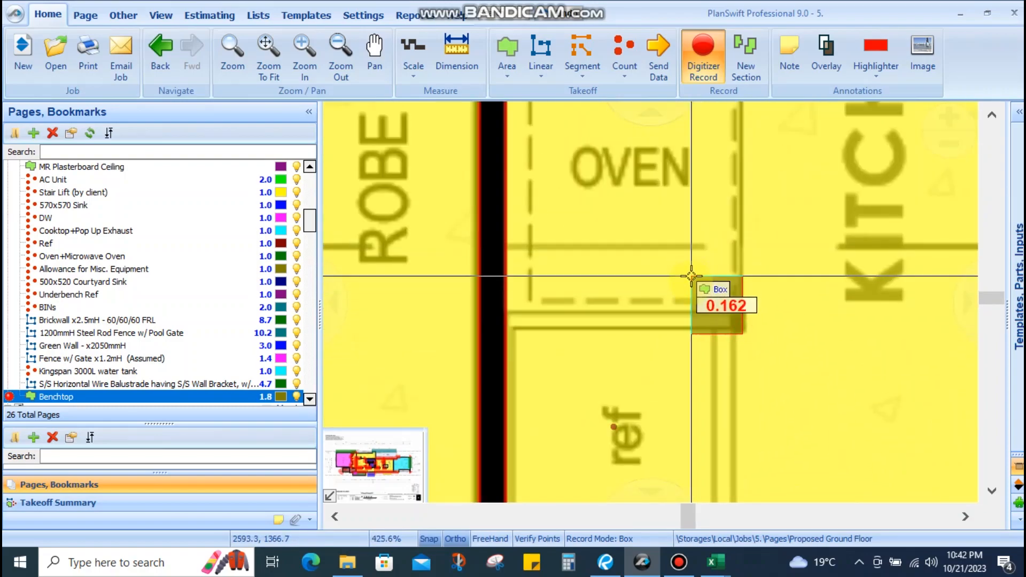
pyautogui.scroll(-7, 691, 277)
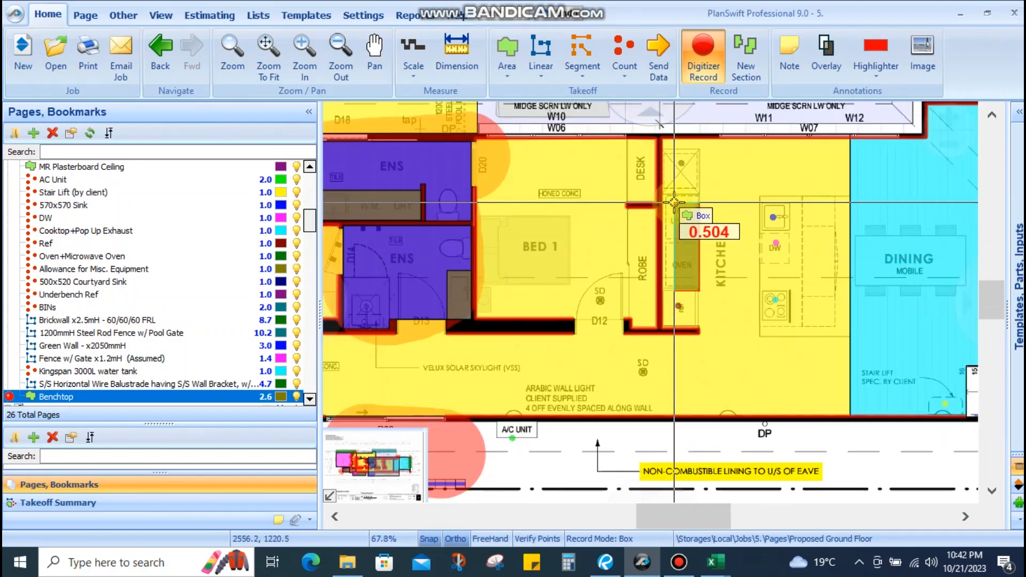
pyautogui.scroll(5, 670, 176)
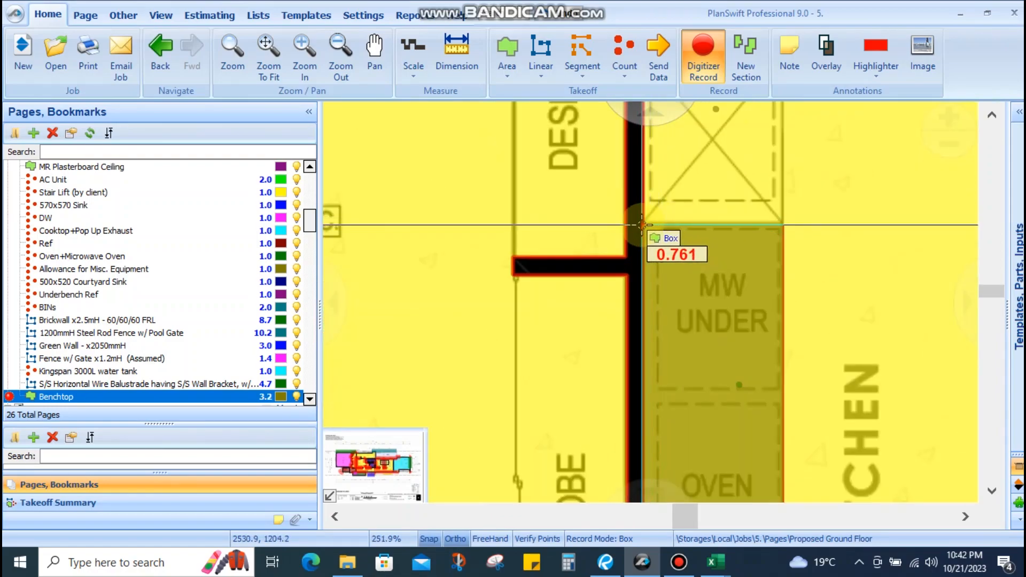
pyautogui.scroll(-4, 710, 267)
pyautogui.scroll(3, 813, 275)
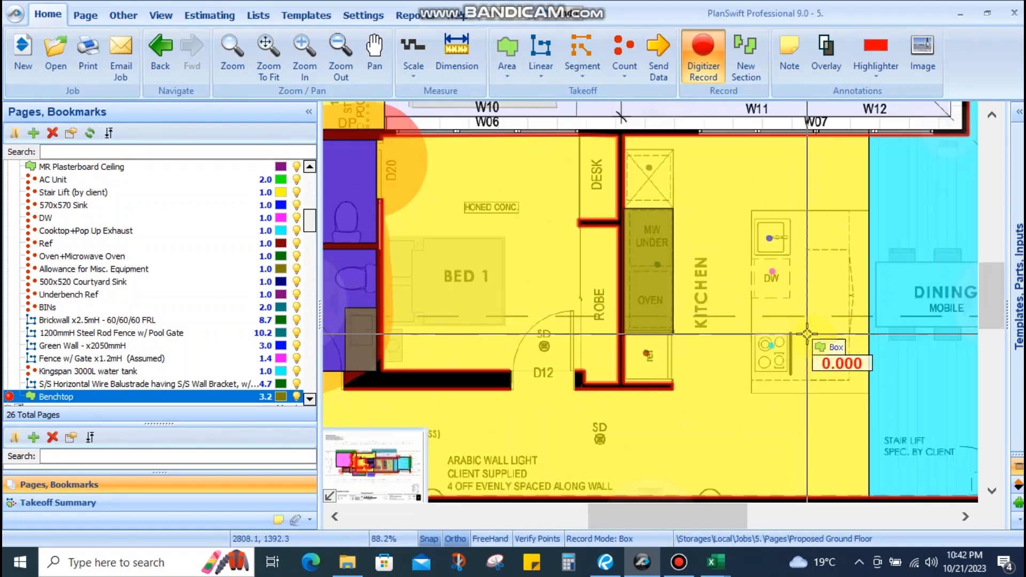
pyautogui.scroll(5, 847, 366)
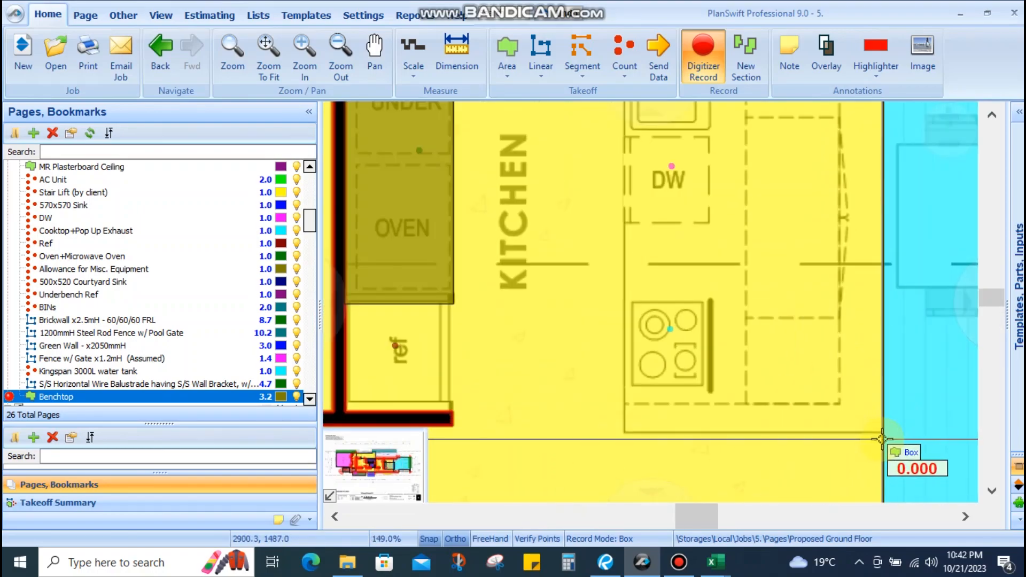
pyautogui.click(883, 426)
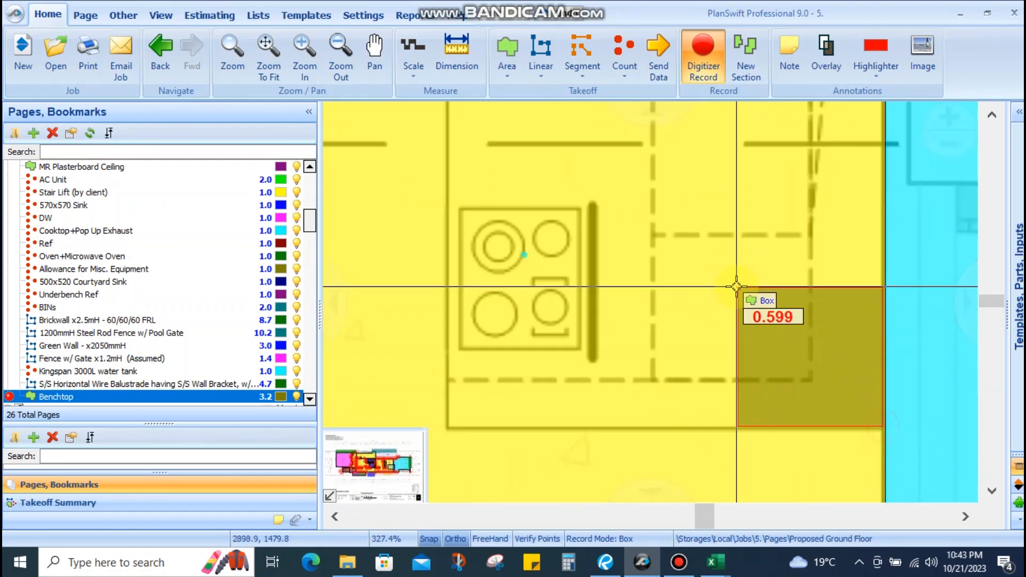
pyautogui.scroll(-6, 744, 291)
pyautogui.scroll(5, 703, 208)
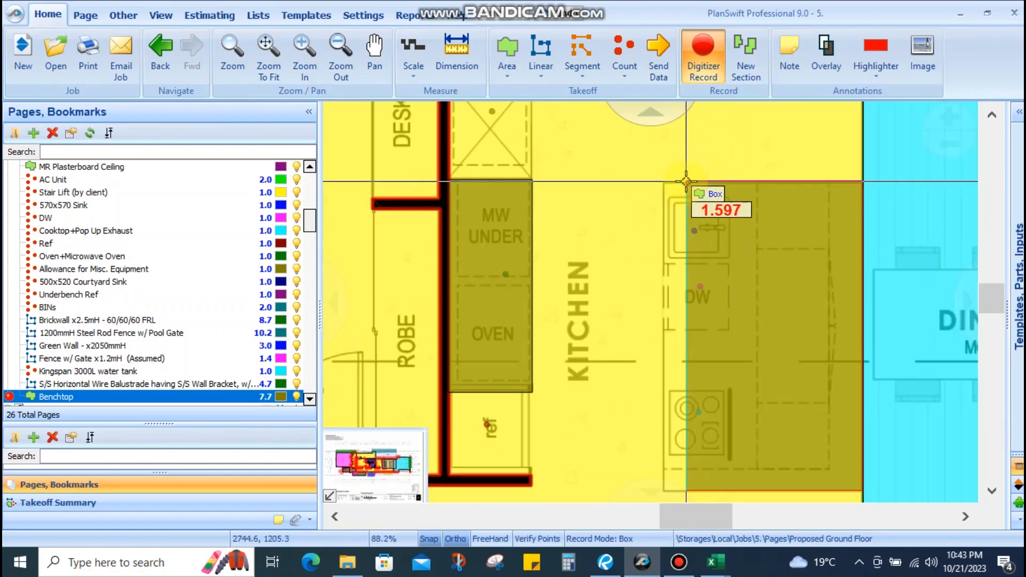
pyautogui.click(651, 176)
pyautogui.scroll(-3, 843, 245)
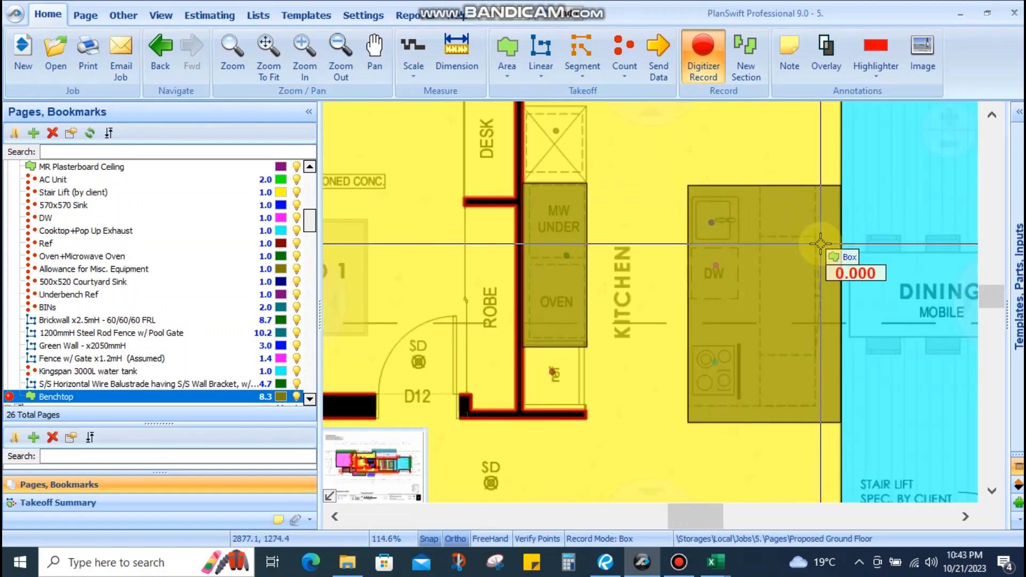
pyautogui.click(841, 421)
# Pan across the ground floor plan back to the courtyard and guest suite
pyautogui.scroll(-4, 809, 273)
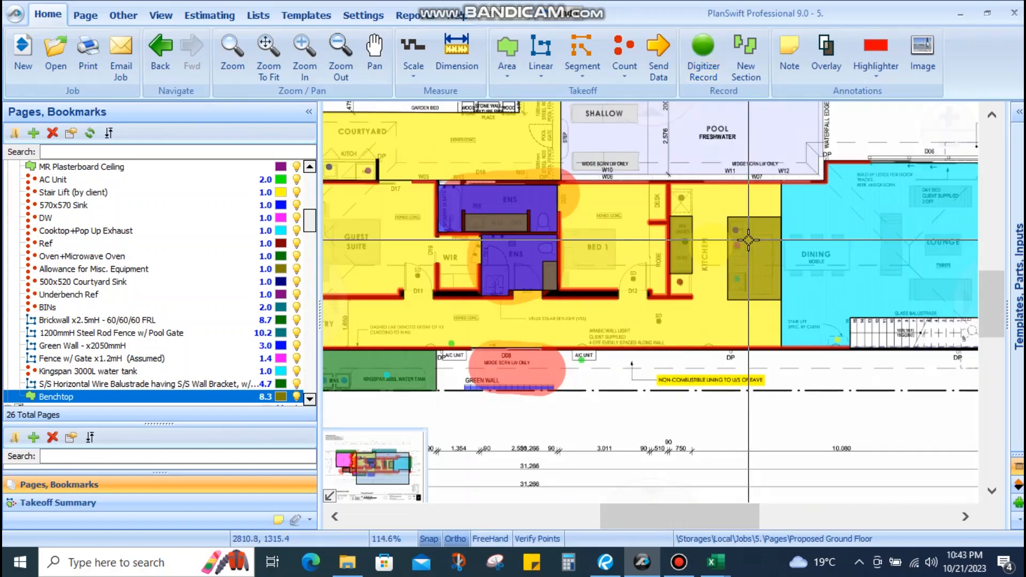
pyautogui.scroll(3, 809, 274)
pyautogui.moveTo(817, 254); pyautogui.dragTo(779, 326)
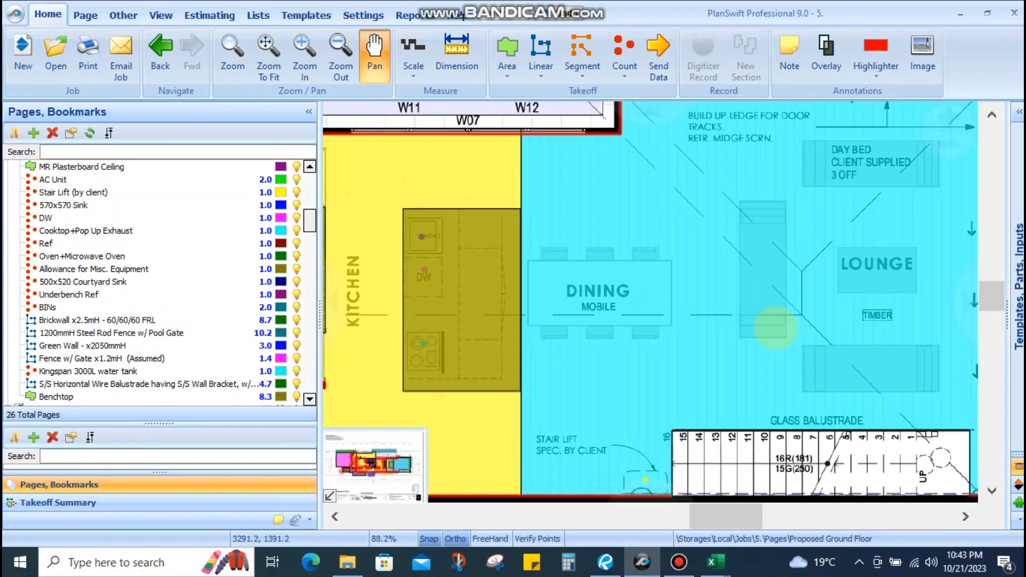
pyautogui.scroll(-2, 743, 295)
pyautogui.scroll(-1, 743, 295)
pyautogui.moveTo(616, 271); pyautogui.dragTo(757, 268)
pyautogui.scroll(4, 637, 216)
pyautogui.moveTo(637, 216); pyautogui.dragTo(759, 261)
pyautogui.scroll(-2, 615, 259)
pyautogui.moveTo(474, 249); pyautogui.dragTo(653, 251)
pyautogui.moveTo(551, 251); pyautogui.dragTo(605, 251)
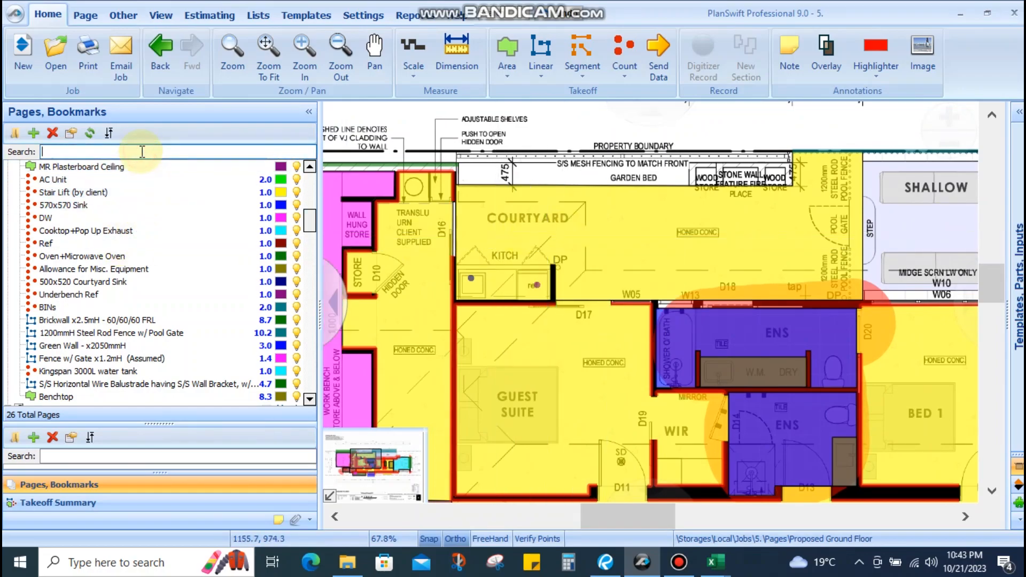
# Search pages for 'cou' and inspect the Courtyard Elevation sheet
pyautogui.write('cou')
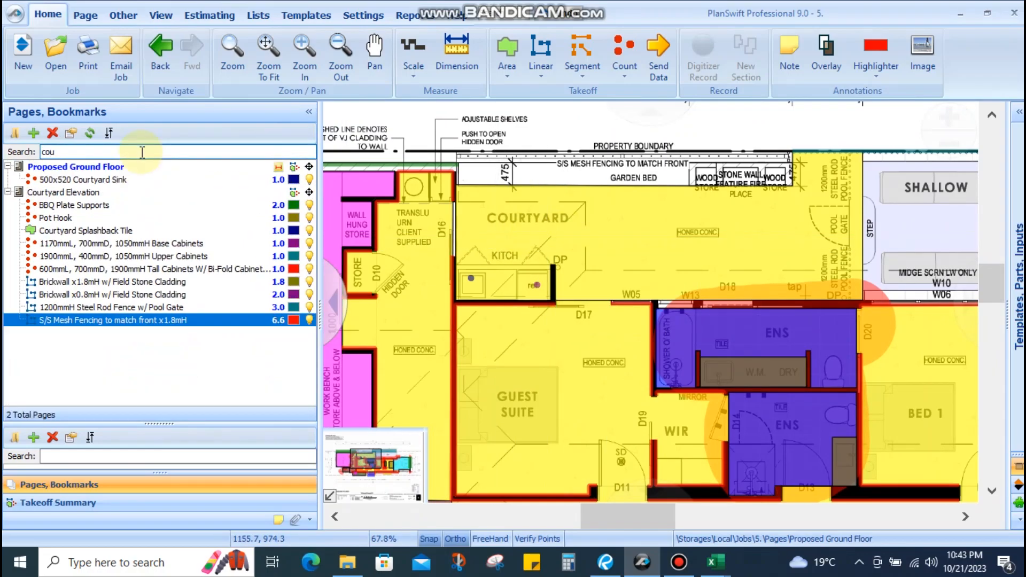
pyautogui.click(110, 192)
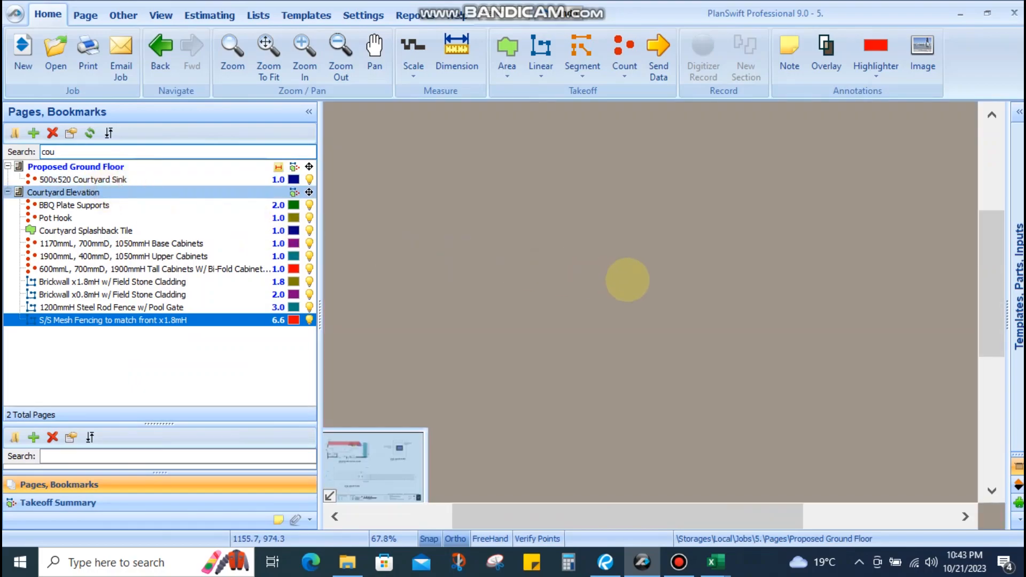
pyautogui.scroll(3, 435, 208)
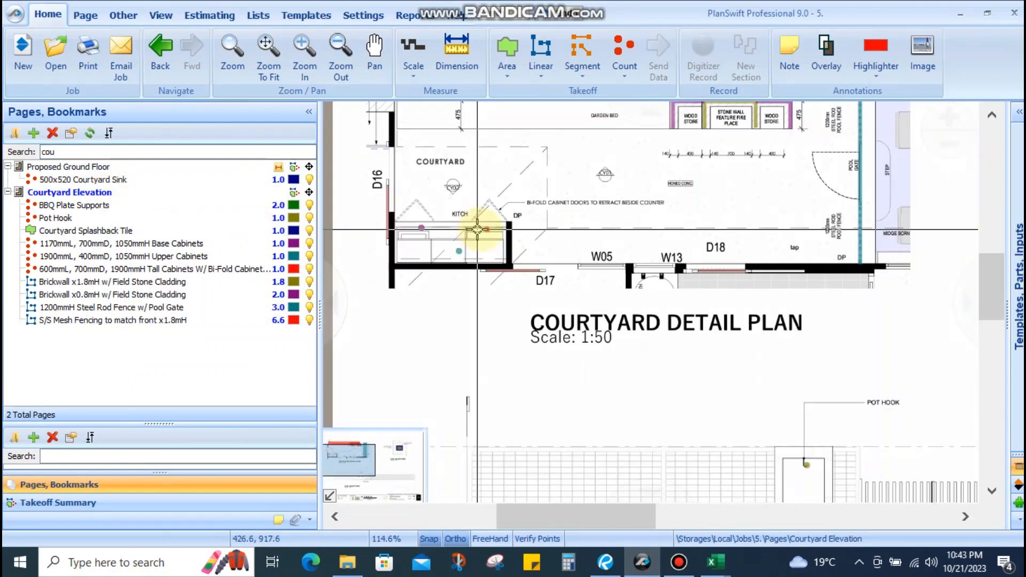
pyautogui.scroll(-3, 477, 230)
pyautogui.scroll(-1, 719, 268)
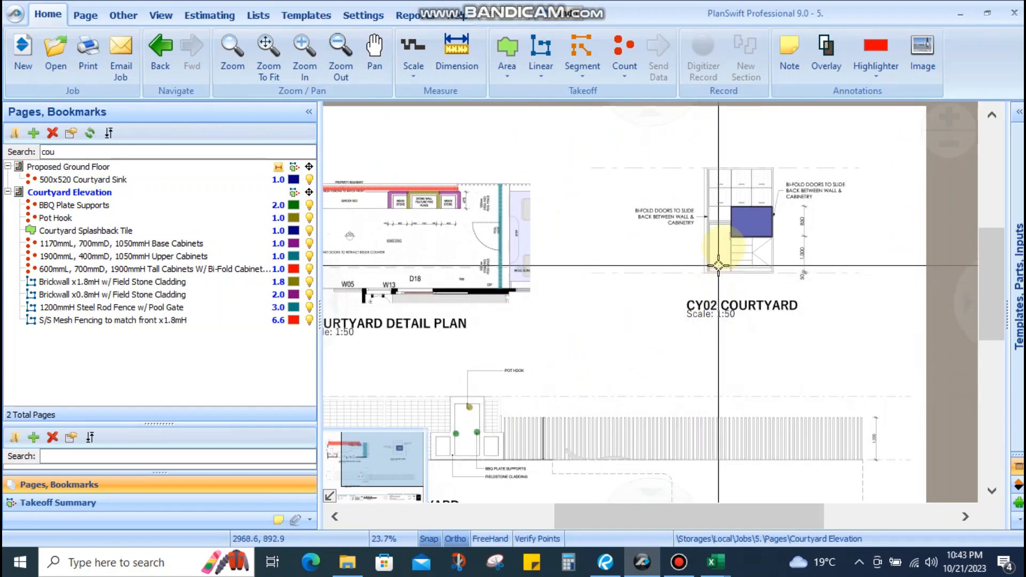
pyautogui.scroll(4, 719, 267)
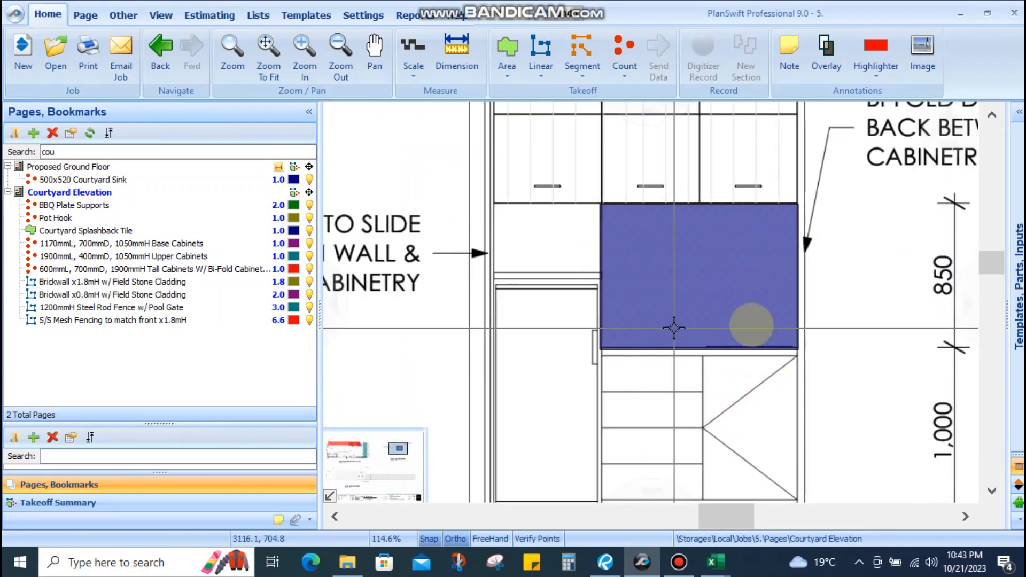
# Clear the page search and go back to the Proposed Ground Floor page
pyautogui.scroll(-5, 649, 259)
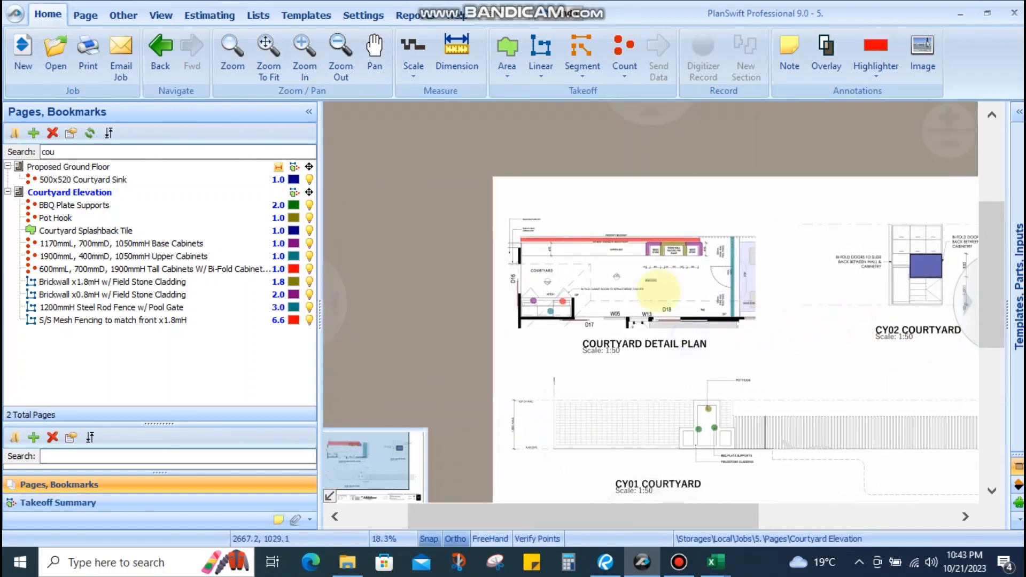
pyautogui.scroll(4, 525, 295)
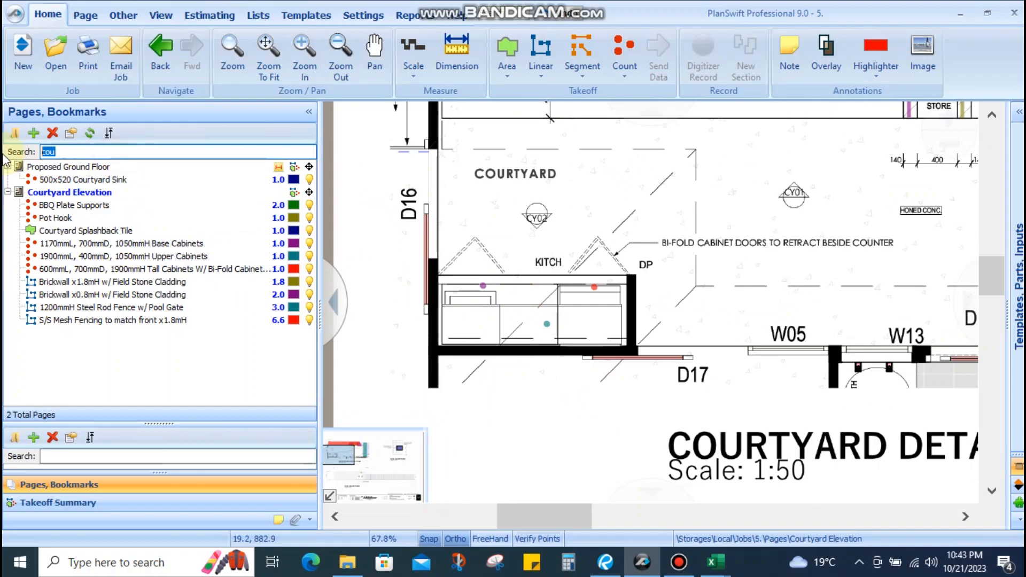
pyautogui.press('BackSpace')
pyautogui.click(160, 54)
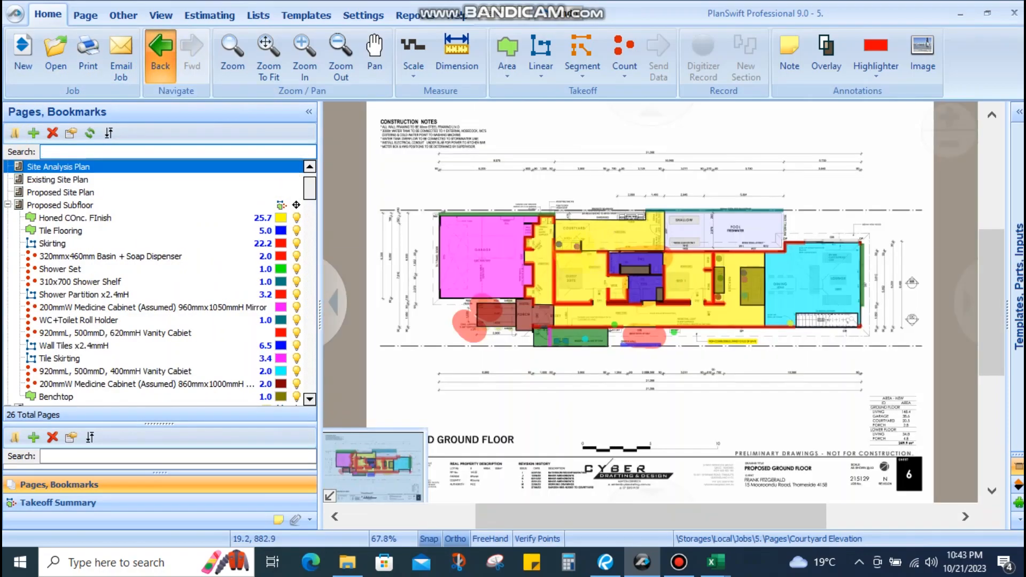
# Box the courtyard kitchen counter as a Benchtop area takeoff
pyautogui.scroll(3, 552, 263)
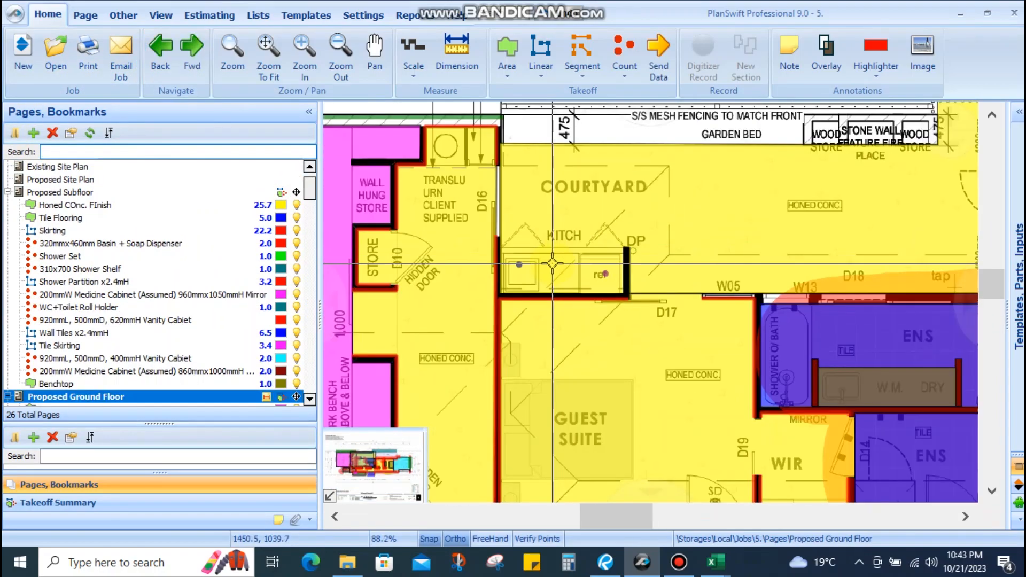
pyautogui.scroll(3, 552, 263)
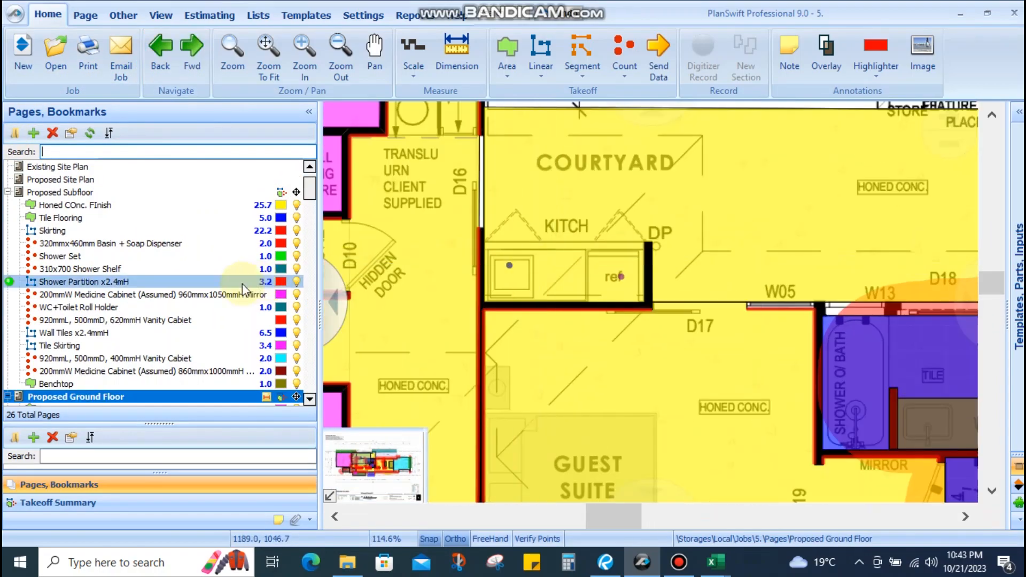
pyautogui.click(9, 383)
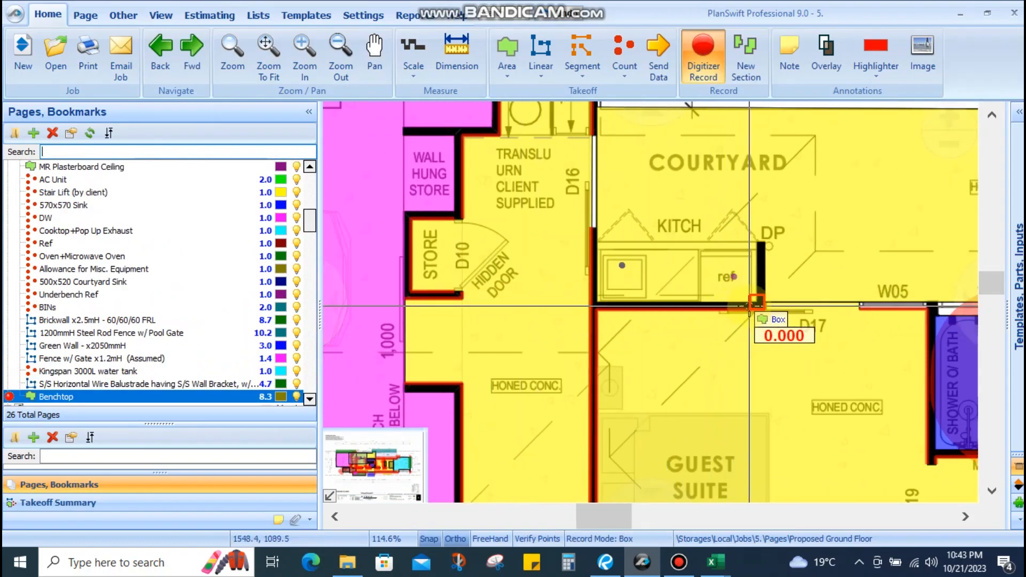
pyautogui.click(754, 304)
pyautogui.scroll(6, 588, 245)
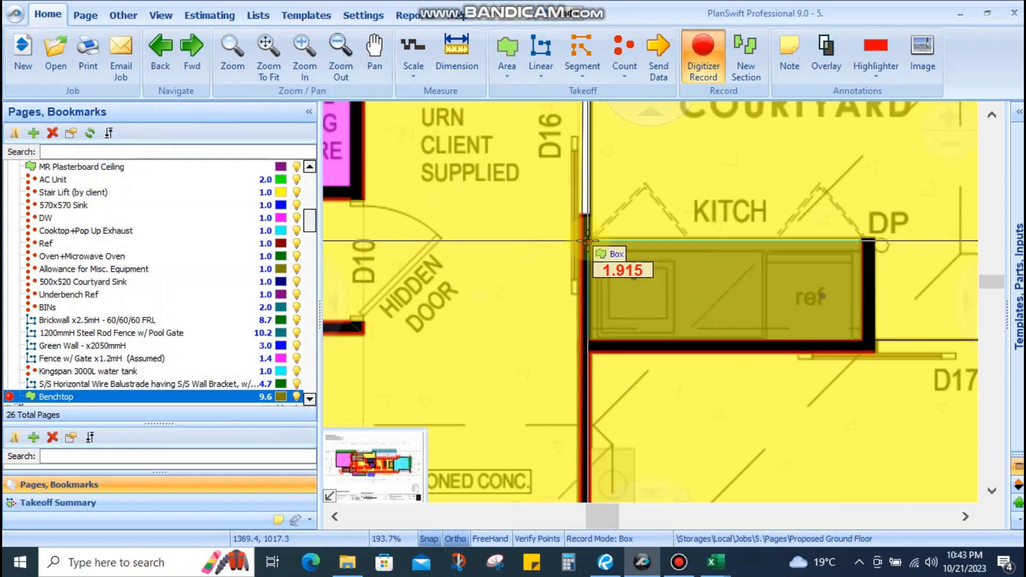
pyautogui.click(587, 241)
pyautogui.scroll(-4, 587, 242)
pyautogui.press('Escape')
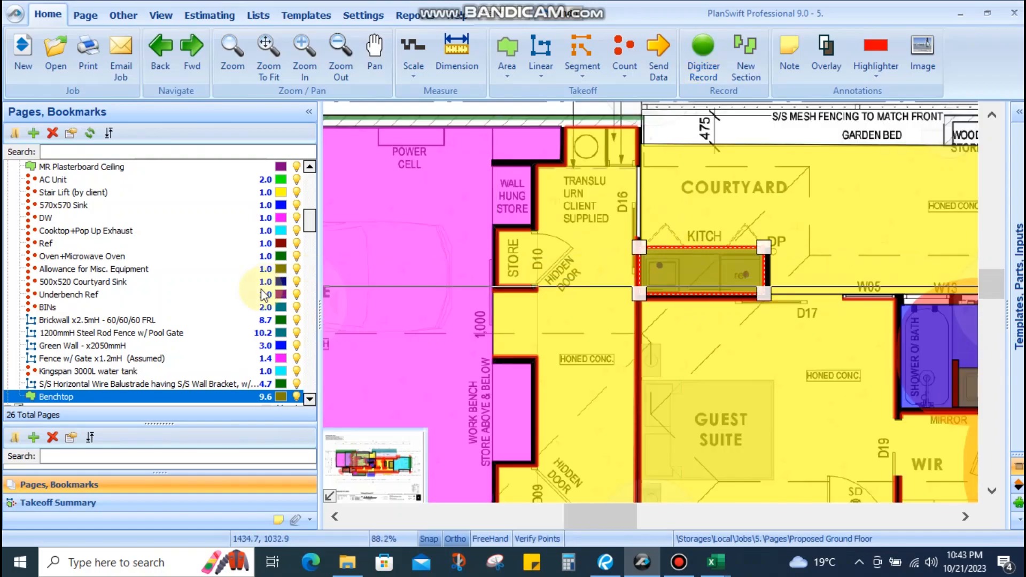
# Confirm the 10.62 Benchtop total via a 'ben' Takeoff Summary search, then minimise PlanSwift
pyautogui.click(138, 502)
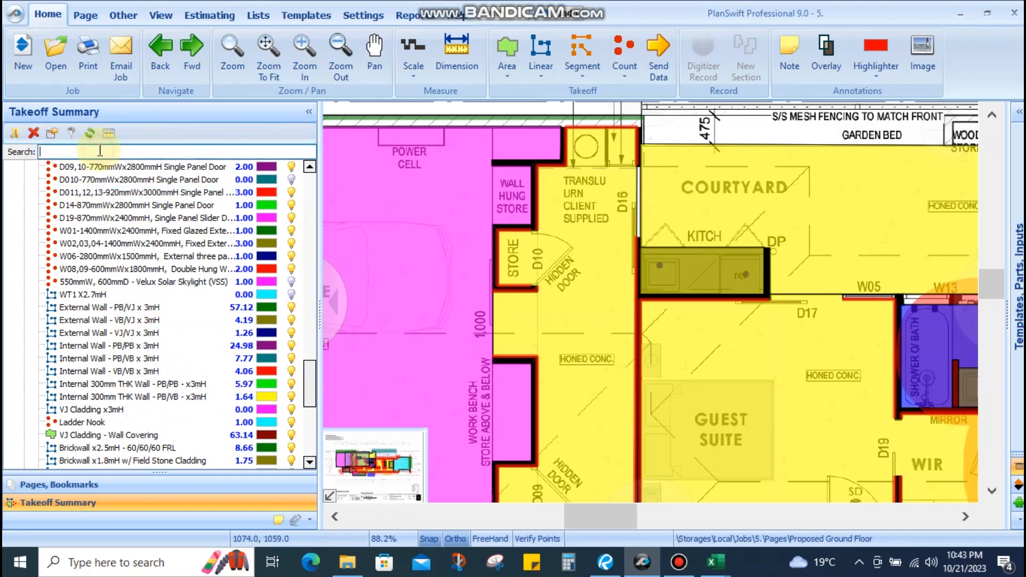
pyautogui.write('ben')
pyautogui.click(90, 224)
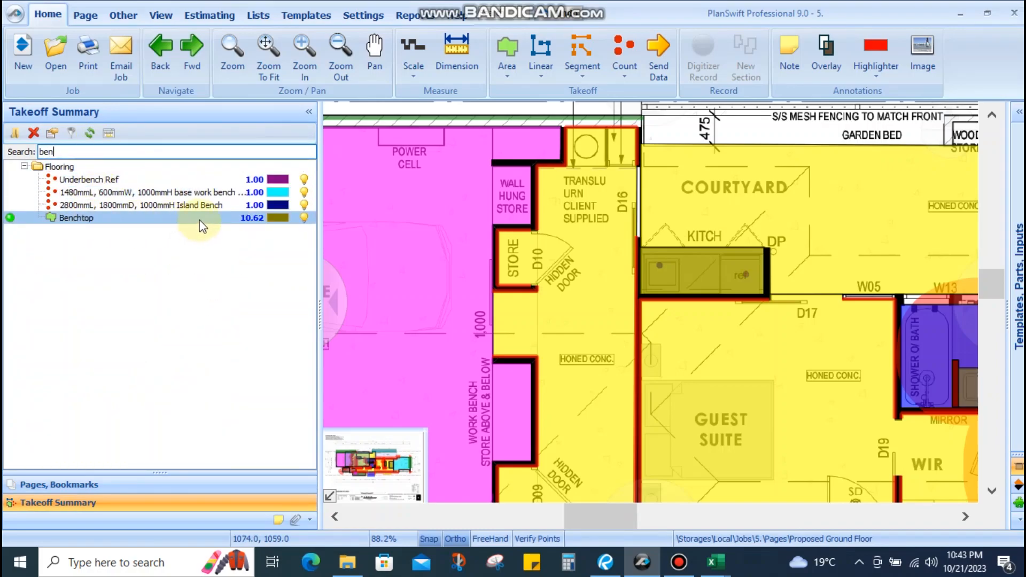
pyautogui.click(163, 152)
pyautogui.press('BackSpace')
pyautogui.press('BackSpace')
pyautogui.press('BackSpace')
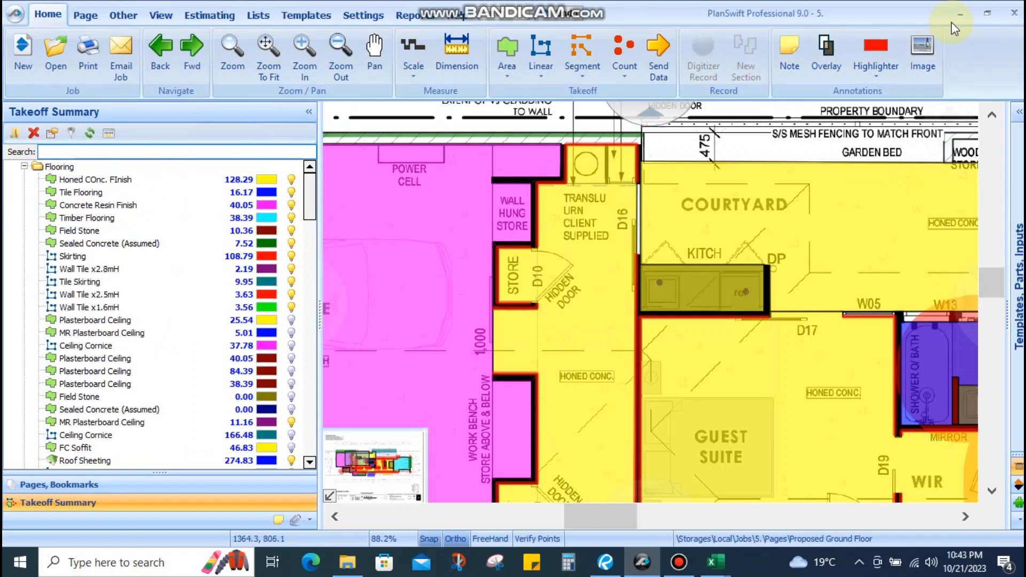
pyautogui.click(956, 14)
# Duplicate the Splashback Wall Tile row directly below itself
pyautogui.click(200, 328)
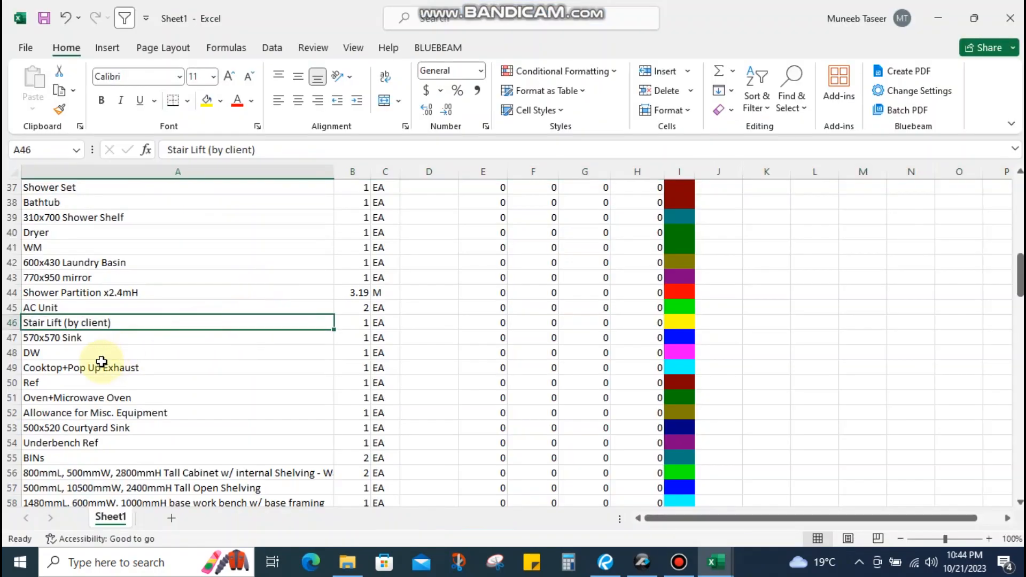
pyautogui.scroll(8, 103, 360)
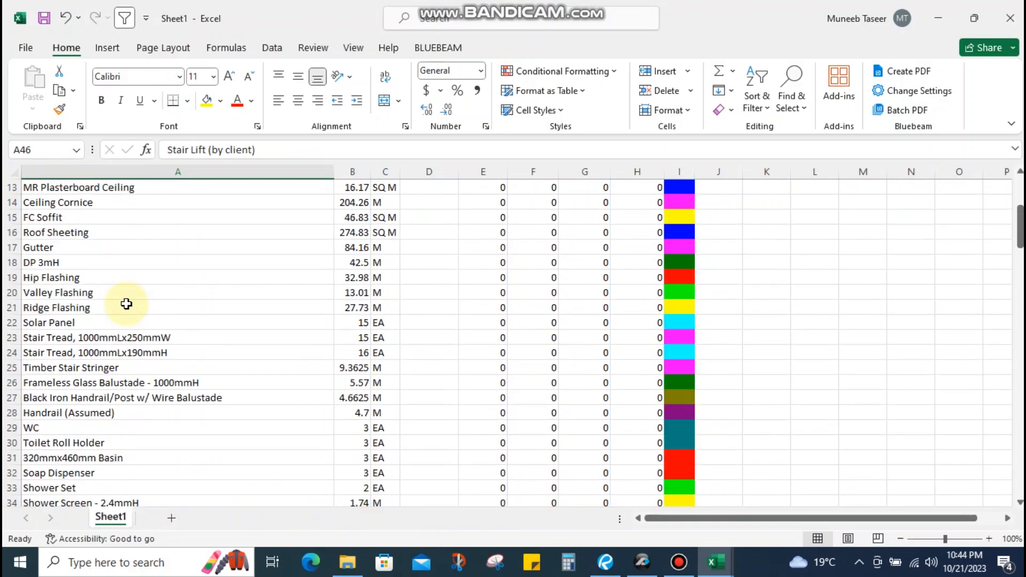
pyautogui.scroll(4, 111, 306)
pyautogui.click(57, 337)
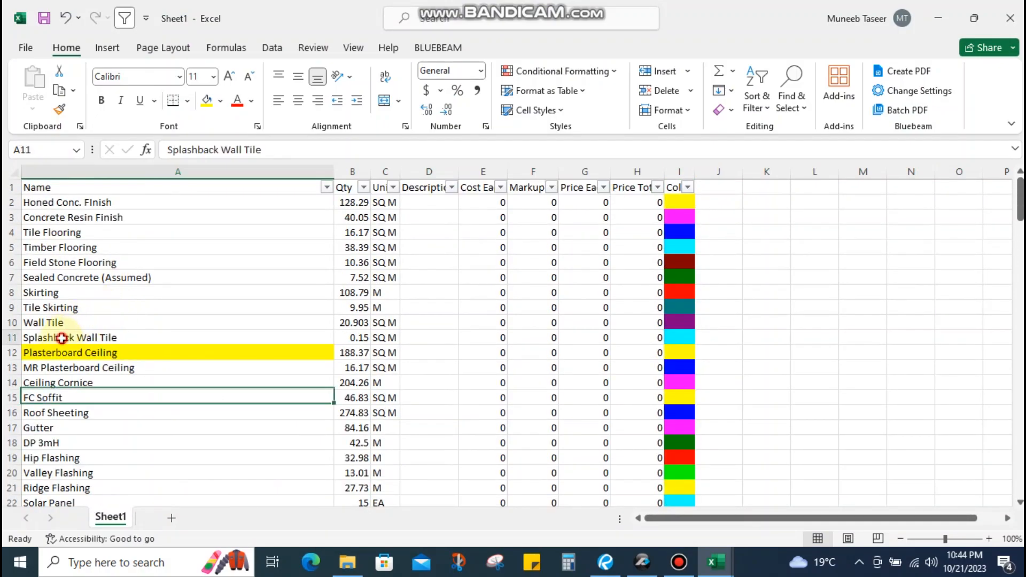
pyautogui.hotkey('shift', 'space')
pyautogui.hotkey('ctrl', 'c')
pyautogui.hotkey('ctrl', 'shift', '+')
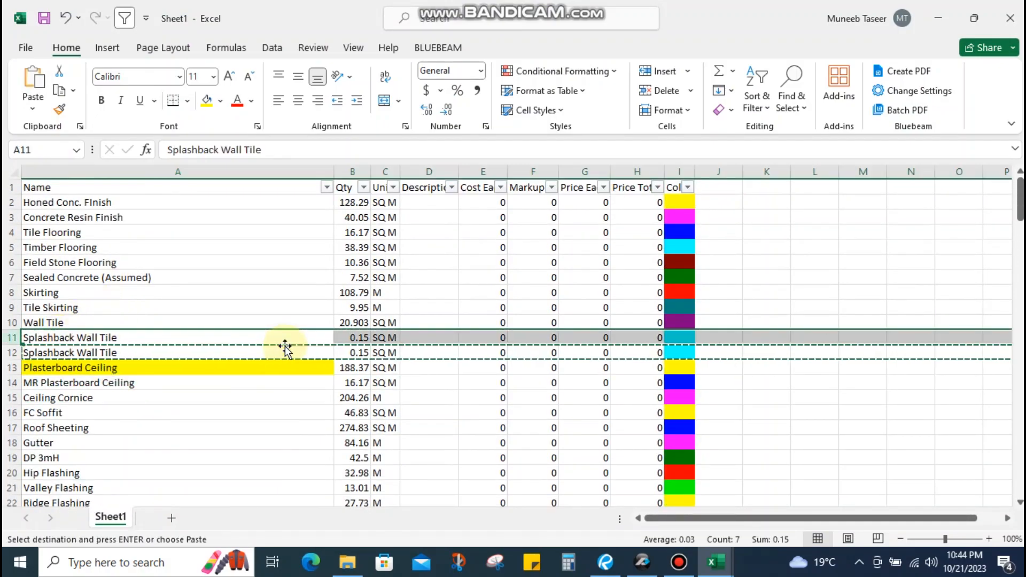
# Rename the new row to Benchtop and set its quantity to 10.62
pyautogui.doubleClick(152, 354)
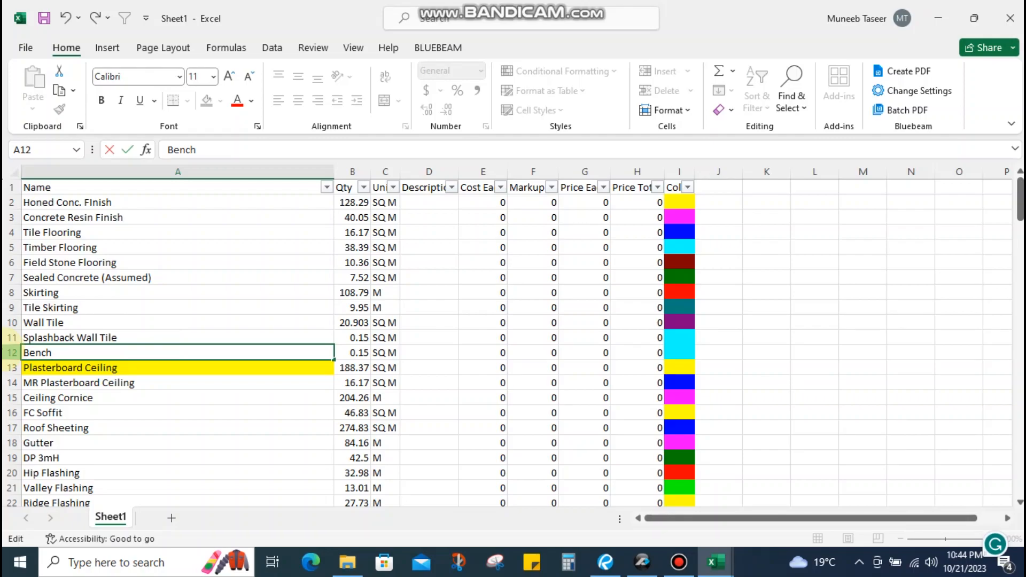
pyautogui.press('Return')
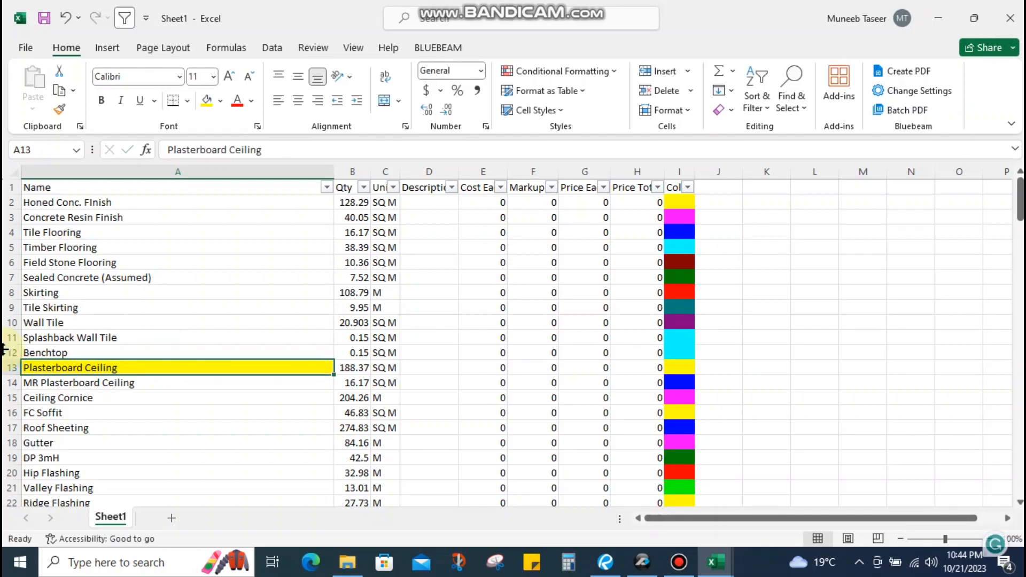
pyautogui.press('Right')
pyautogui.press('Up')
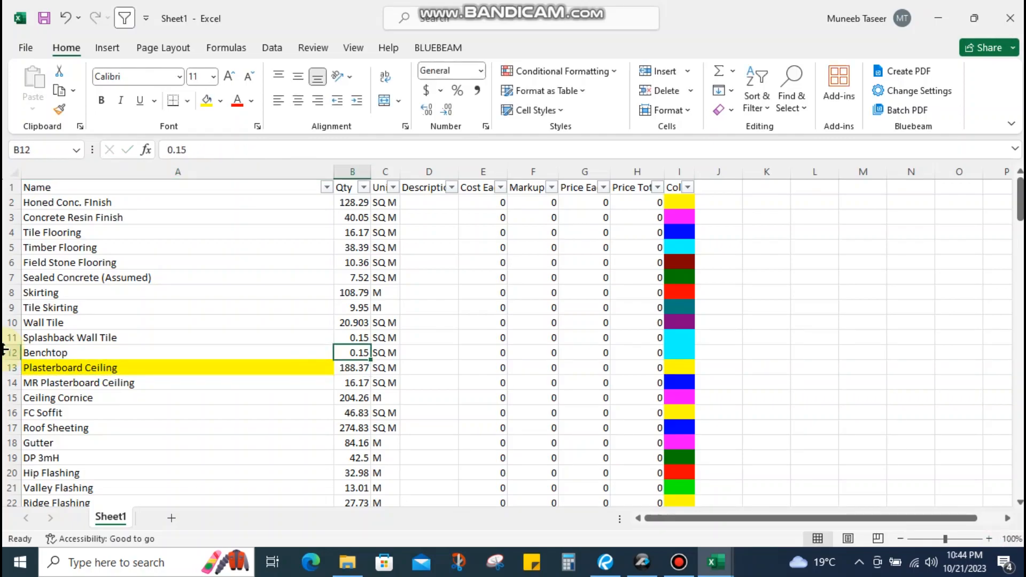
pyautogui.write('10.6')
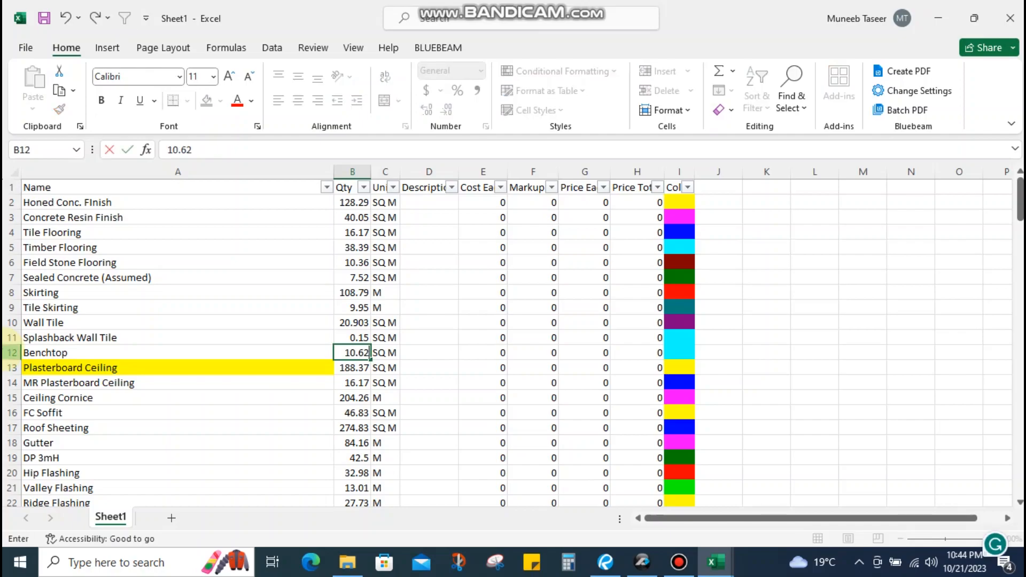
pyautogui.write('2')
pyautogui.press('Return')
# Cancel the save prompt and review the WC and Toilet Roll Holder rows
pyautogui.hotkey('ctrl', 's')
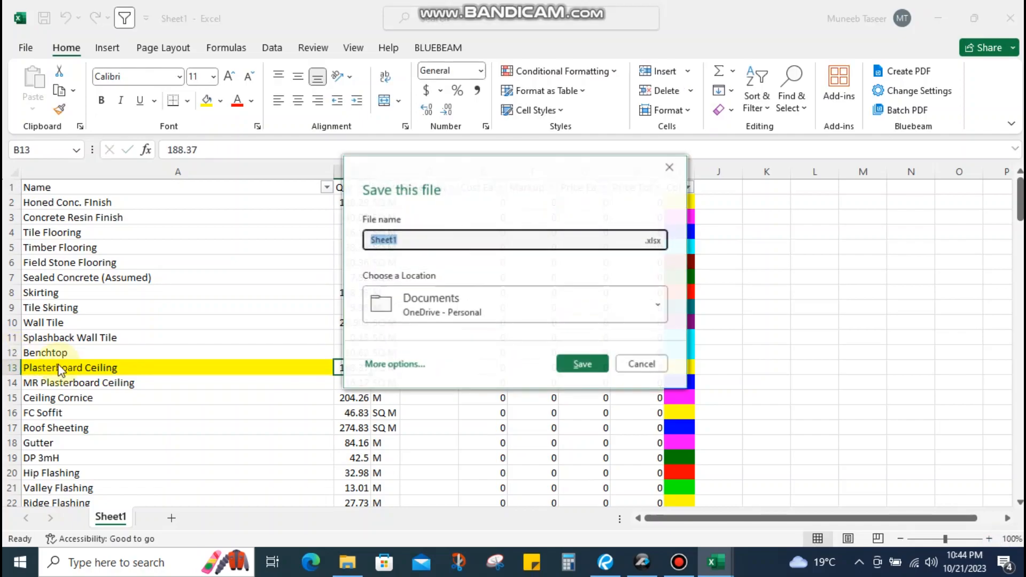
pyautogui.click(189, 349)
pyautogui.scroll(-6, 188, 349)
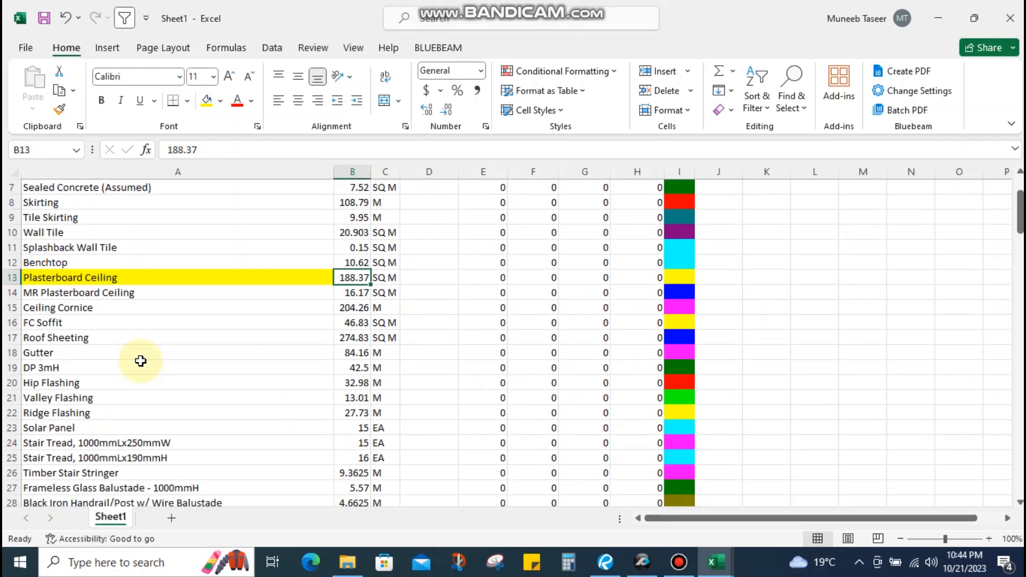
pyautogui.click(45, 357)
pyautogui.click(52, 371)
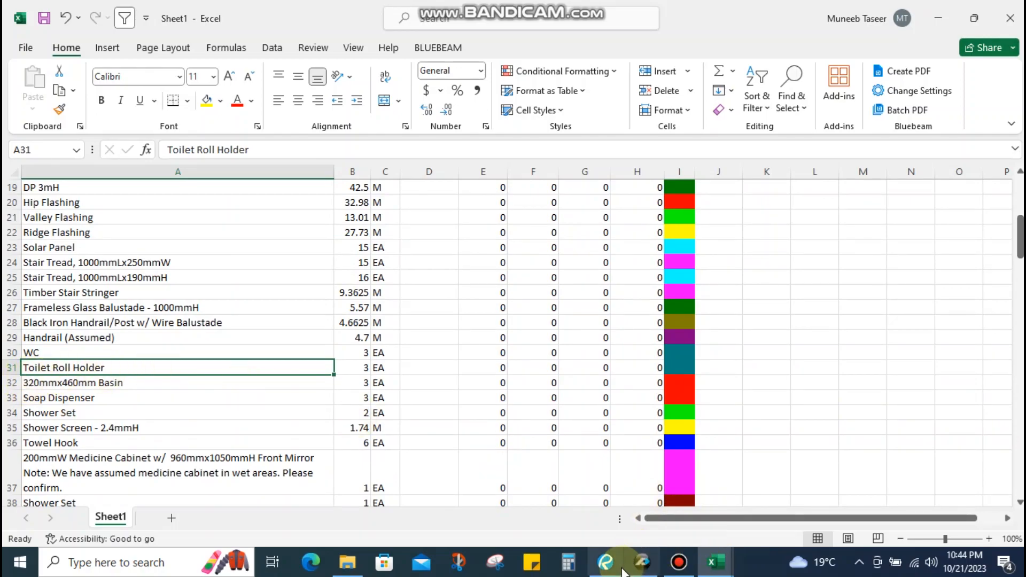
pyautogui.click(600, 570)
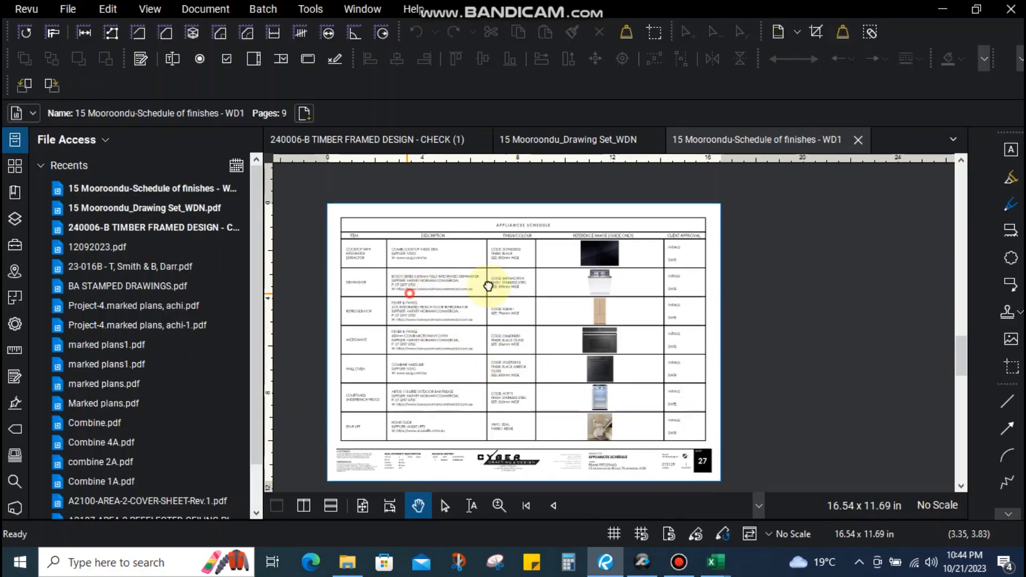
pyautogui.scroll(5, 516, 287)
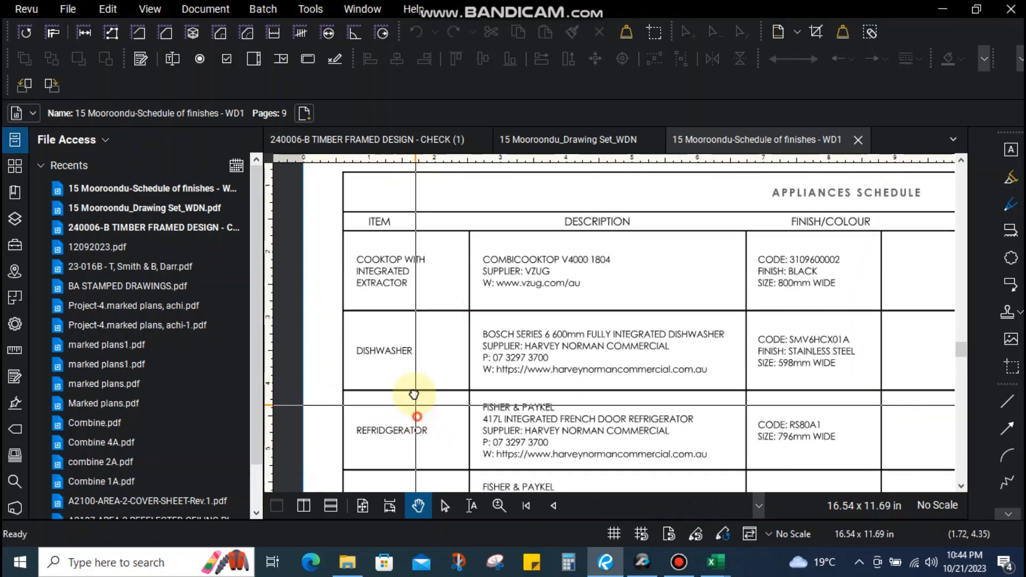
pyautogui.scroll(-3, 470, 281)
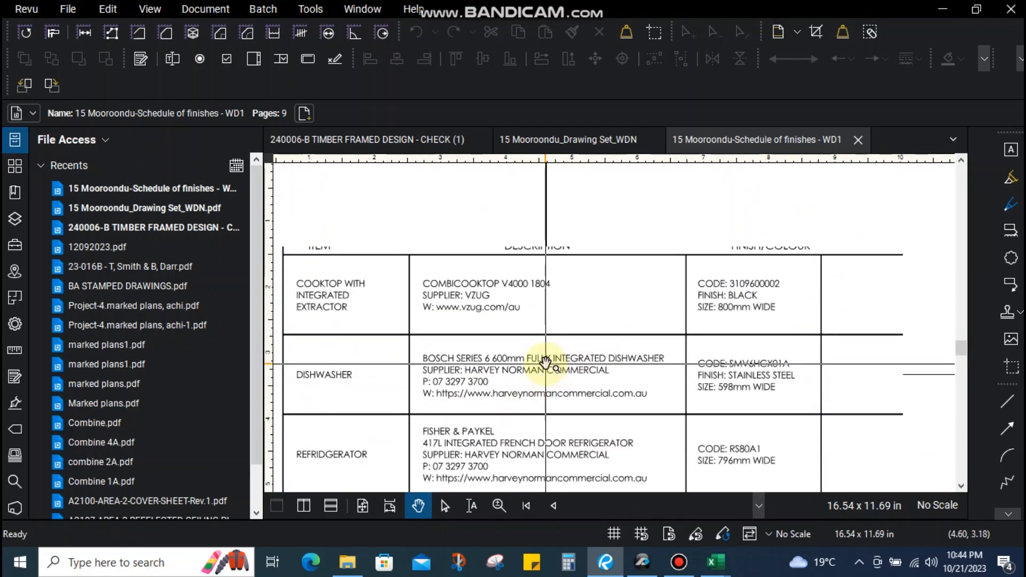
pyautogui.moveTo(657, 358); pyautogui.dragTo(507, 299)
pyautogui.moveTo(261, 298); pyautogui.dragTo(520, 300)
pyautogui.moveTo(433, 279); pyautogui.dragTo(683, 296)
pyautogui.moveTo(502, 308); pyautogui.dragTo(601, 292)
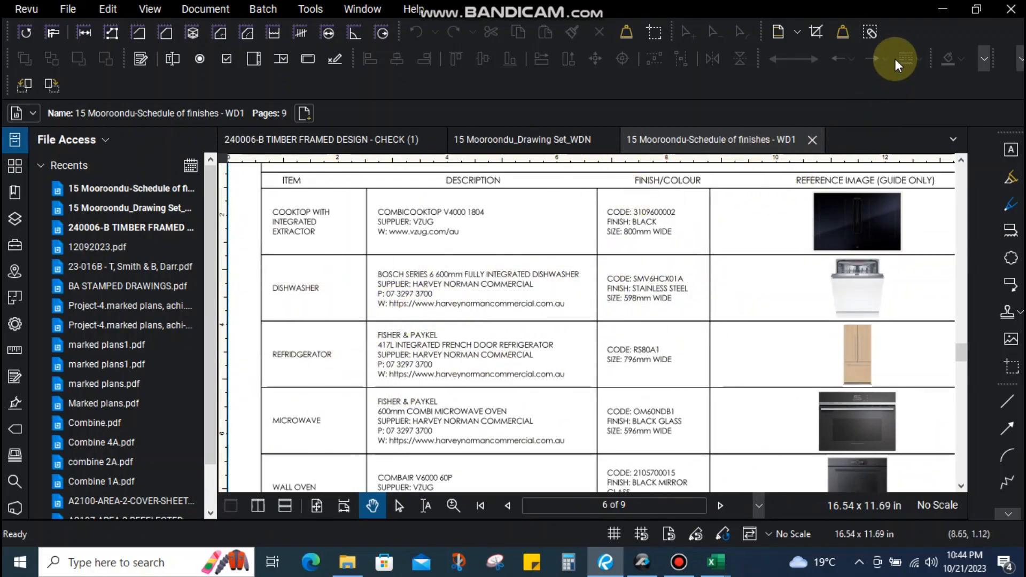
pyautogui.click(956, 8)
pyautogui.click(141, 399)
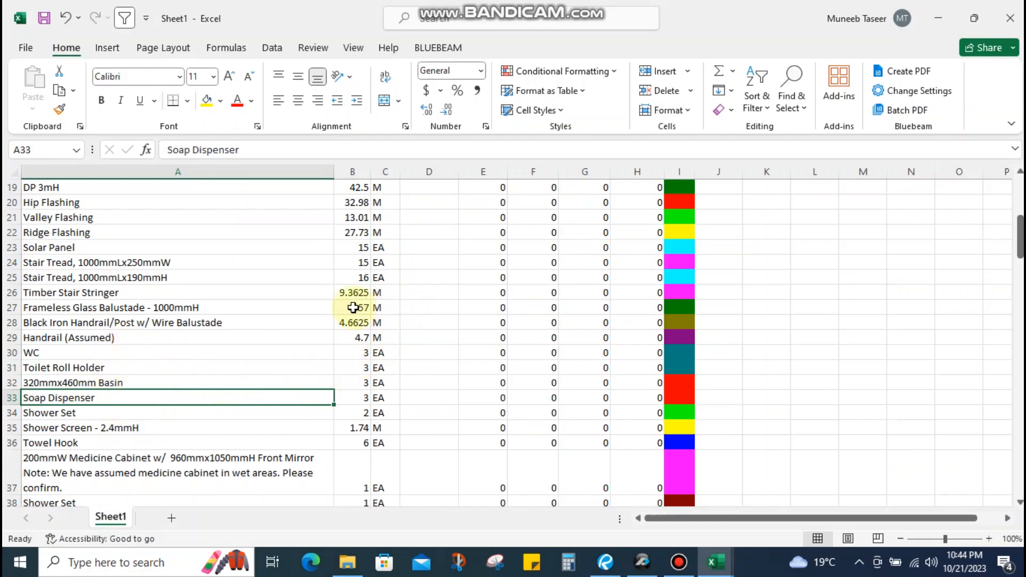
# Review the quantities in rows 27–32 and the bathroom fixture rows through Shower Shelf and WM
pyautogui.moveTo(354, 308); pyautogui.dragTo(360, 383)
pyautogui.scroll(-1, 129, 365)
pyautogui.click(75, 347)
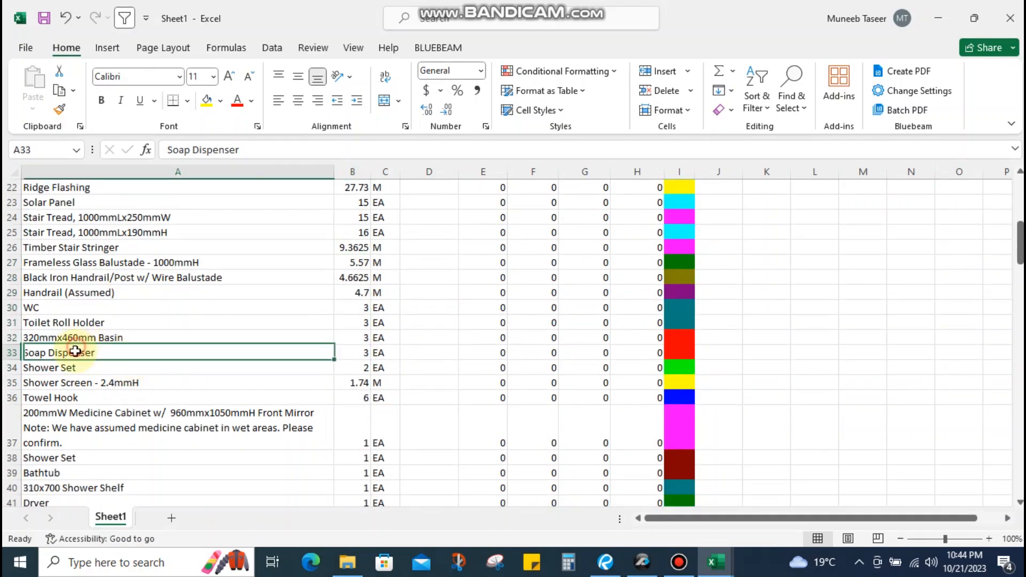
pyautogui.click(68, 369)
pyautogui.click(112, 380)
pyautogui.scroll(-2, 109, 355)
pyautogui.click(85, 310)
pyautogui.click(86, 342)
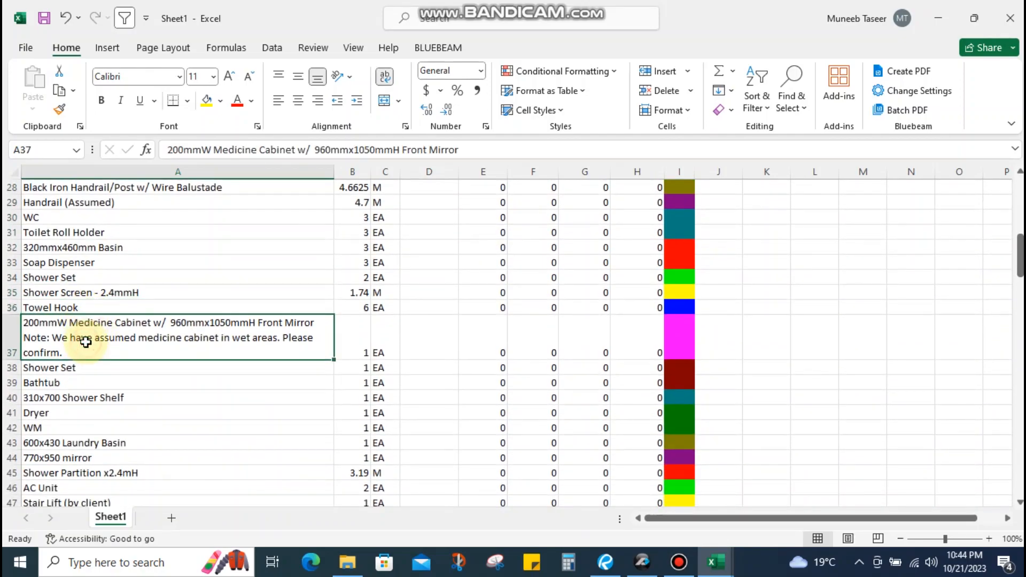
pyautogui.click(86, 379)
pyautogui.click(85, 365)
pyautogui.click(67, 381)
pyautogui.click(66, 398)
pyautogui.scroll(-2, 171, 401)
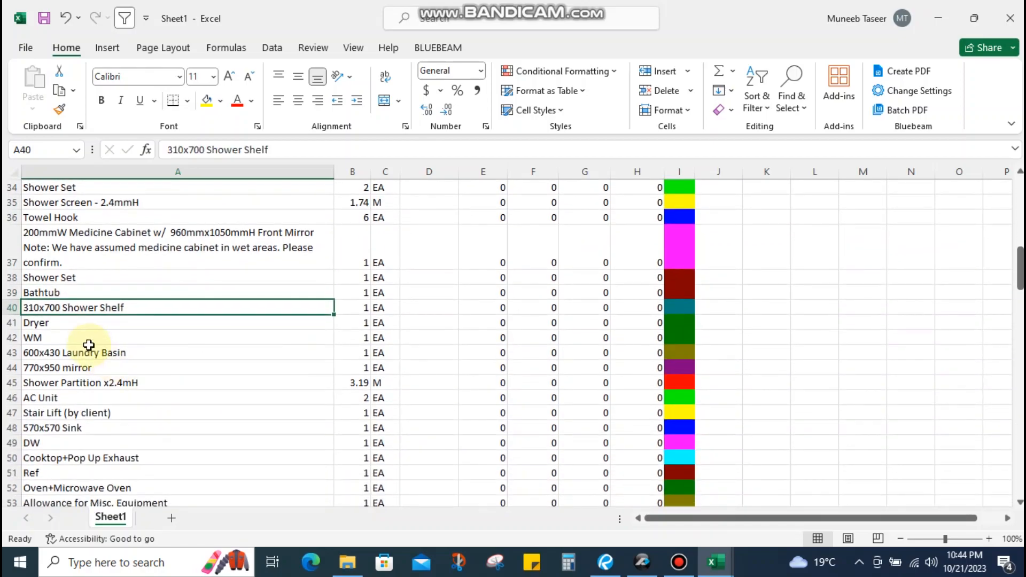
pyautogui.click(86, 338)
pyautogui.scroll(-1, 190, 369)
pyautogui.scroll(-1, 190, 369)
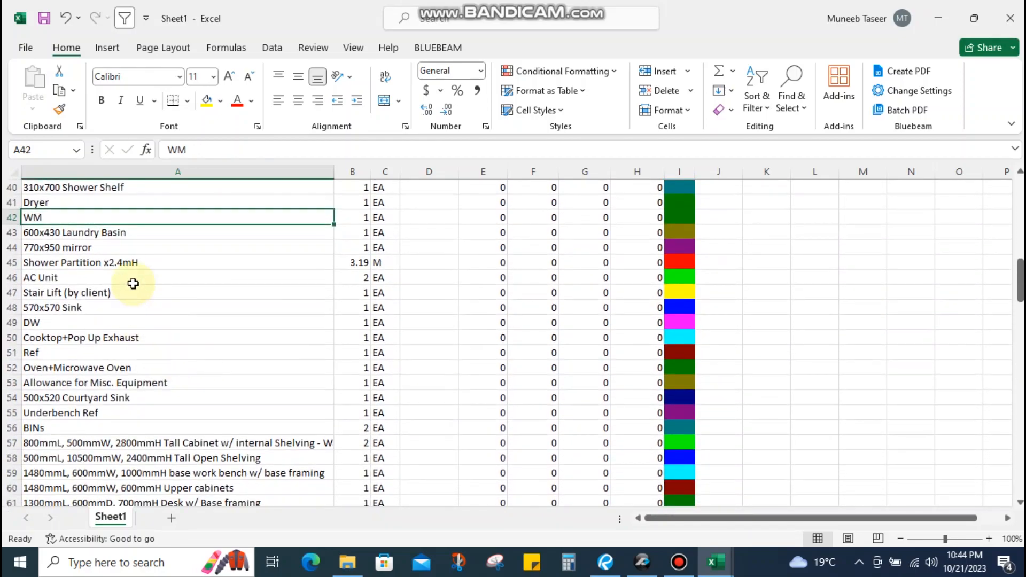
# Rename the items to '770x950 Mirror' and 'Stair Lift (By Client)'
pyautogui.doubleClick(71, 247)
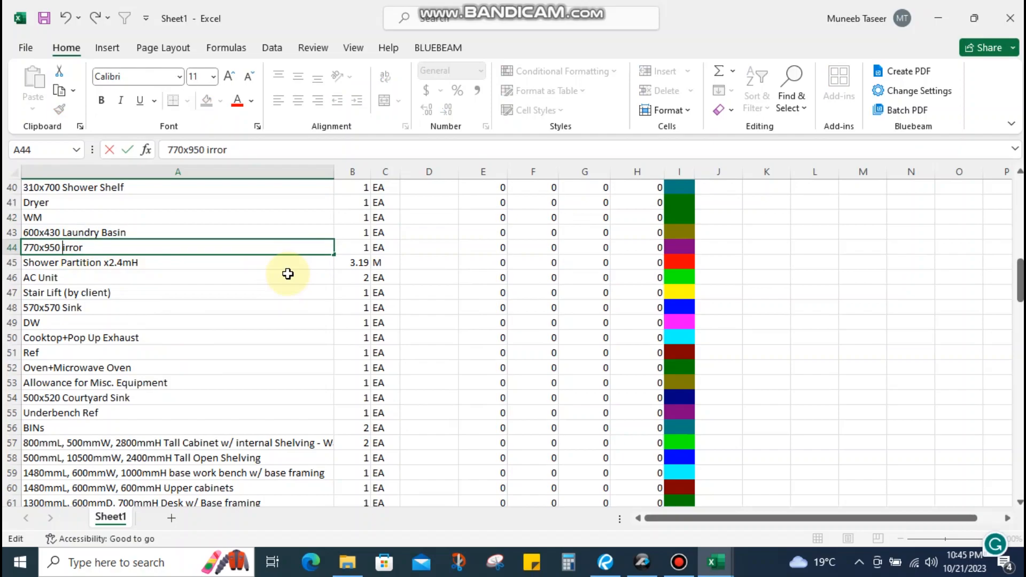
pyautogui.press('Down')
pyautogui.press('Down')
pyautogui.press('Down')
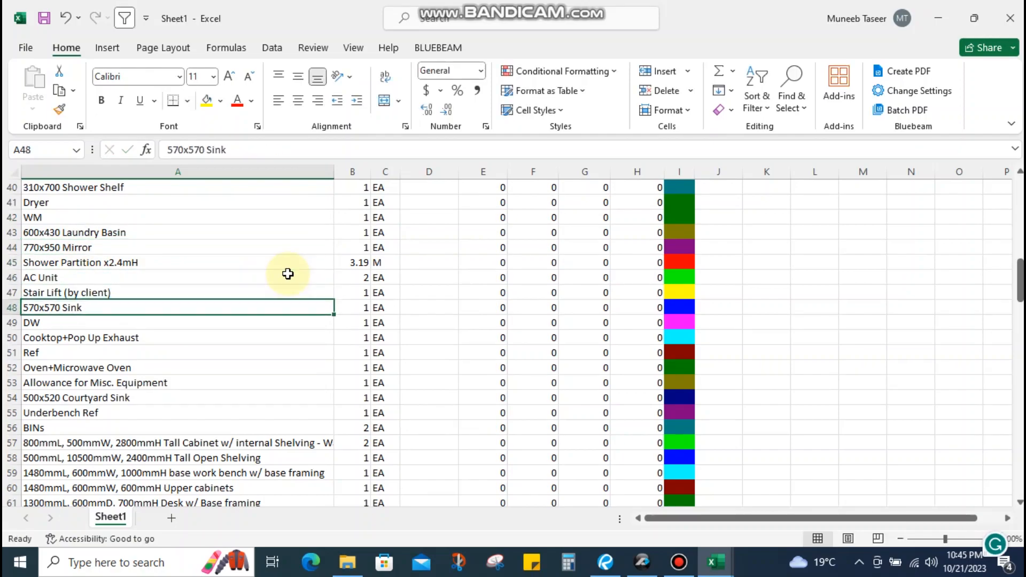
pyautogui.click(75, 291)
pyautogui.doubleClick(75, 293)
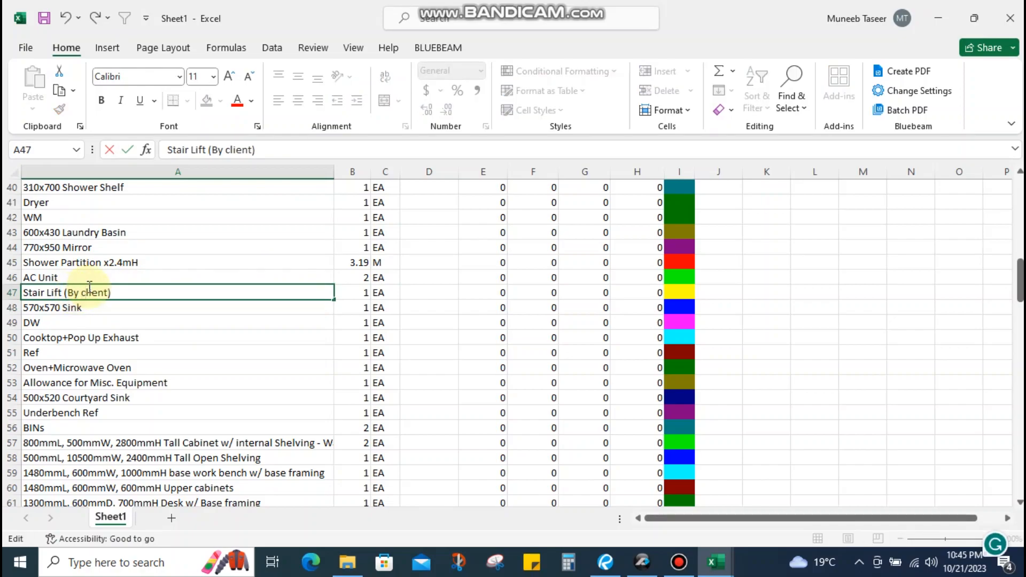
pyautogui.press('Return')
pyautogui.press('Down')
pyautogui.press('Down')
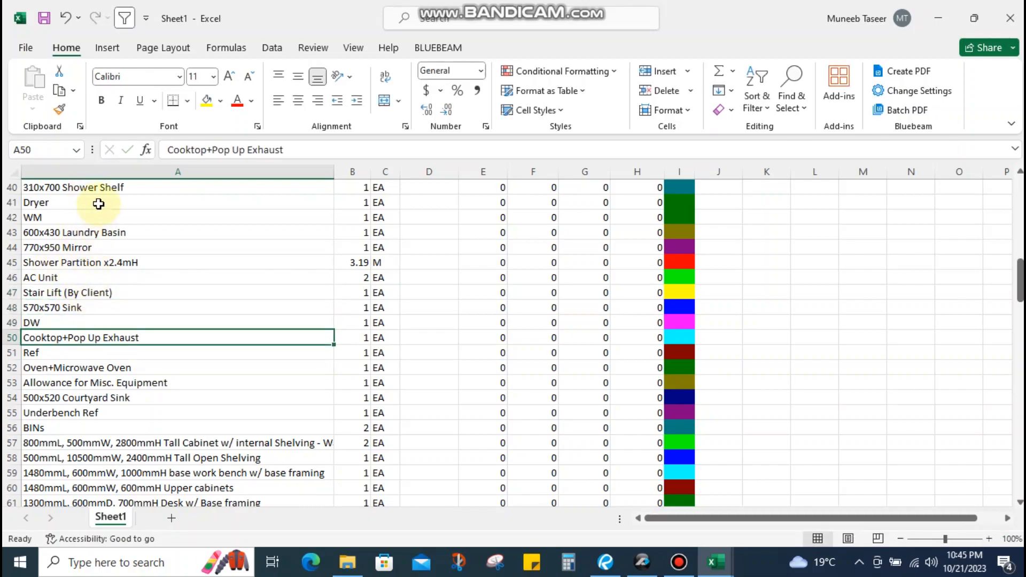
# Duplicate the Cooktop+Pop Up Exhaust row
pyautogui.moveTo(98, 204); pyautogui.dragTo(93, 298)
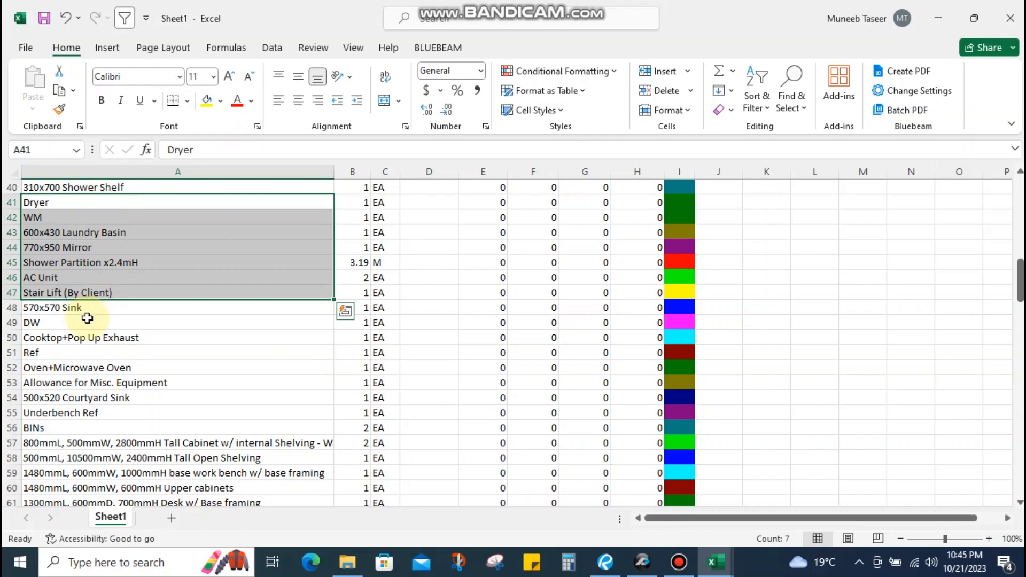
pyautogui.click(90, 313)
pyautogui.click(56, 322)
pyautogui.click(70, 336)
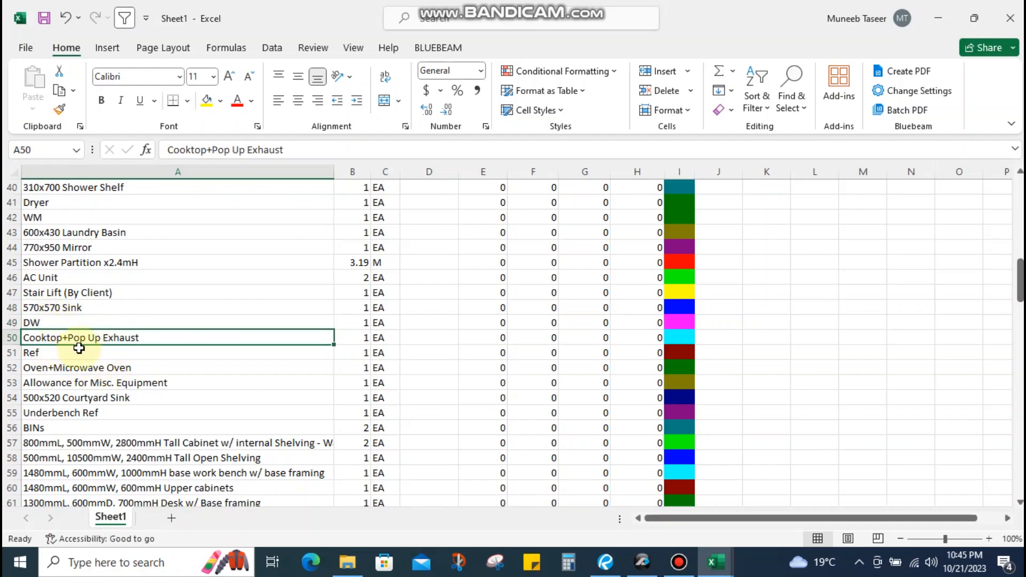
pyautogui.hotkey('shift', 'space')
pyautogui.hotkey('ctrl', 'c')
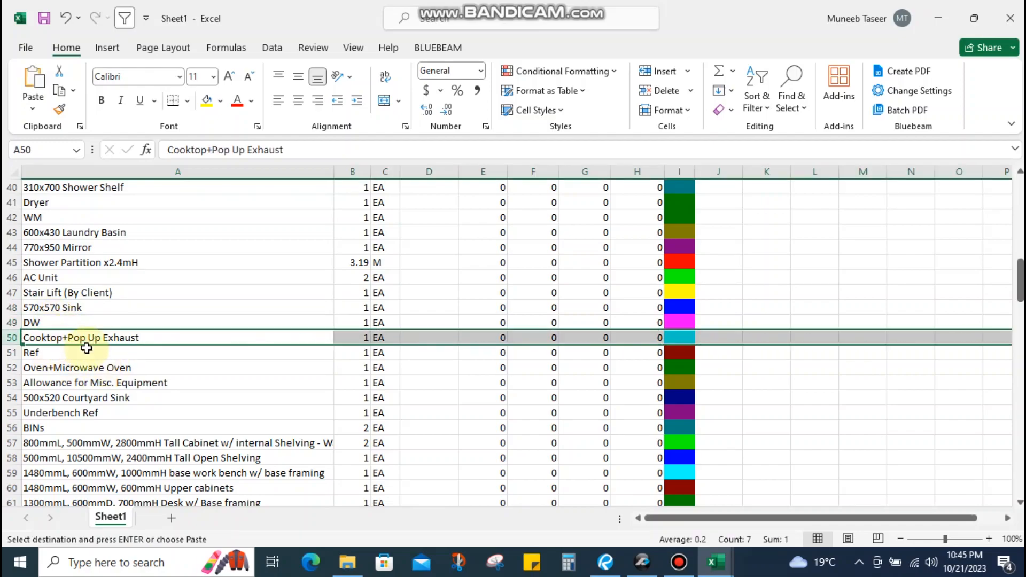
pyautogui.hotkey('ctrl', '+')
pyautogui.press('Escape')
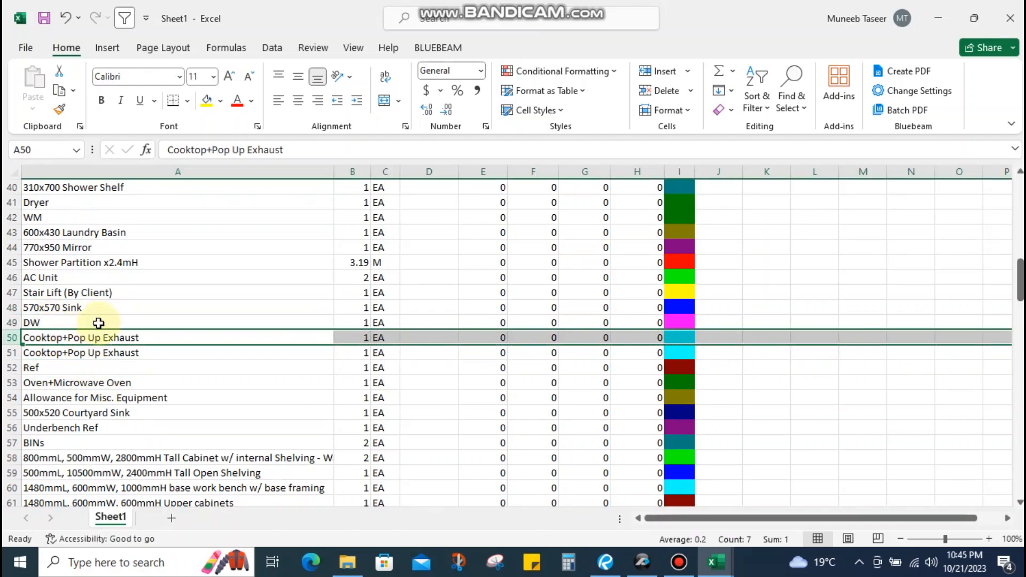
# Rename the two rows to Cooktop and Pop Up Exhaust
pyautogui.click(64, 337)
pyautogui.press('F2')
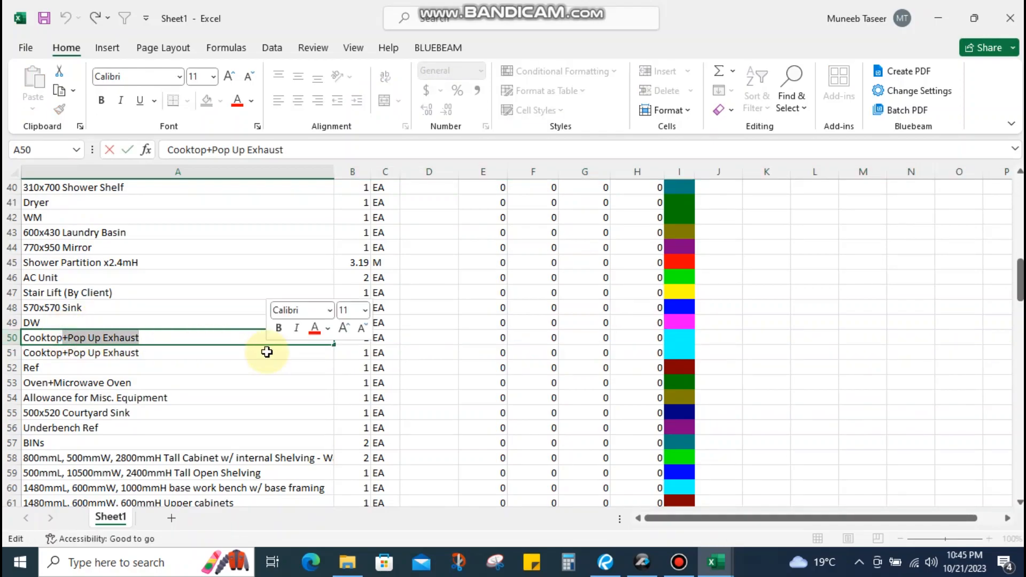
pyautogui.press('Delete')
pyautogui.doubleClick(67, 352)
pyautogui.press('BackSpace')
pyautogui.press('BackSpace')
pyautogui.press('BackSpace')
pyautogui.press('BackSpace')
pyautogui.press('BackSpace')
pyautogui.press('BackSpace')
pyautogui.press('BackSpace')
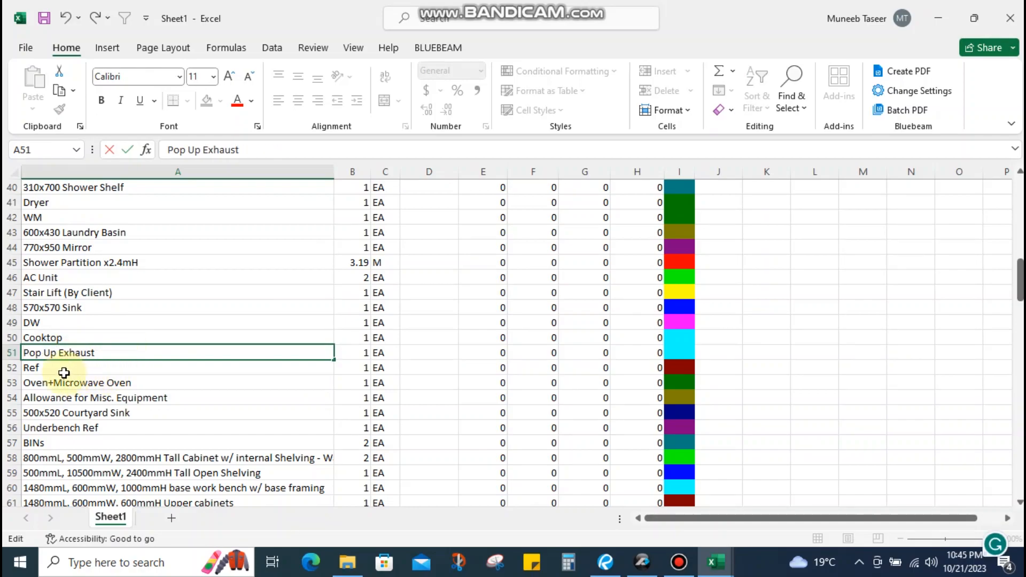
pyautogui.click(58, 369)
# Duplicate the Oven+Microwave Oven row
pyautogui.scroll(-1, 109, 357)
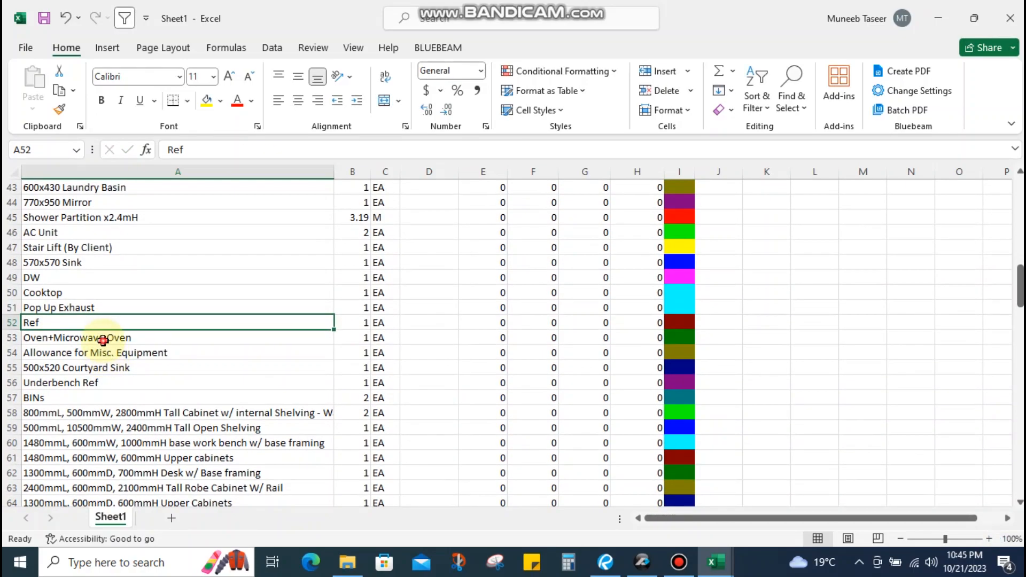
pyautogui.click(103, 340)
pyautogui.hotkey('shift', 'space')
pyautogui.hotkey('ctrl', 'c')
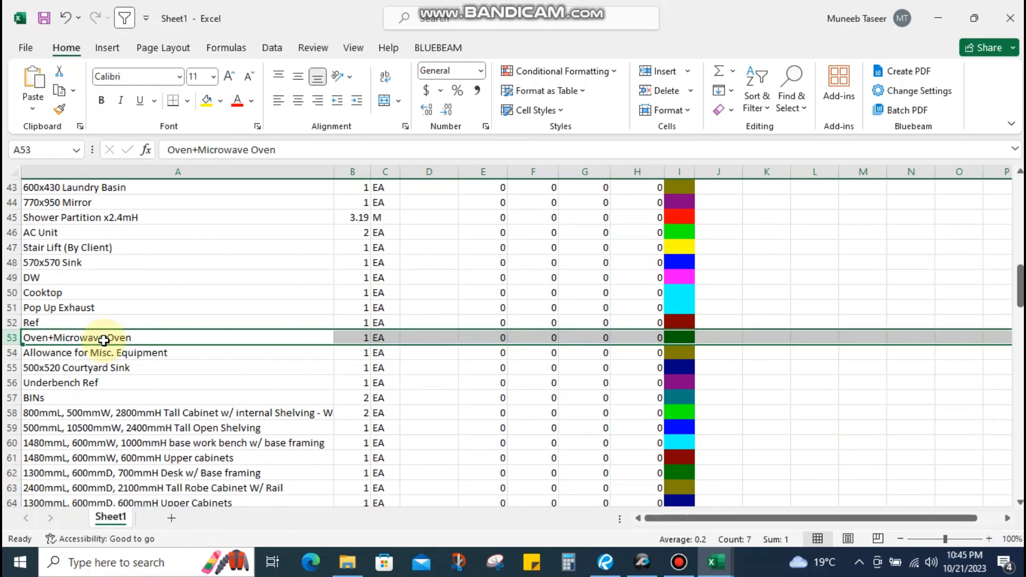
pyautogui.hotkey('ctrl', 'shift', '+')
pyautogui.press('Escape')
# Rename the first row to Oven and start trimming the duplicate to Microwave Oven
pyautogui.doubleClick(50, 338)
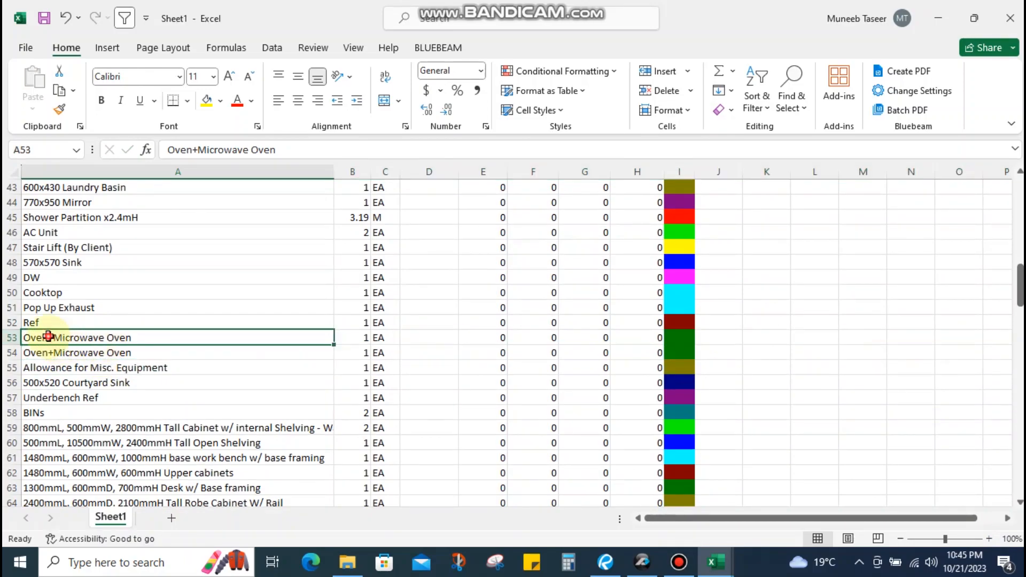
pyautogui.moveTo(49, 337); pyautogui.dragTo(274, 344)
pyautogui.press('BackSpace')
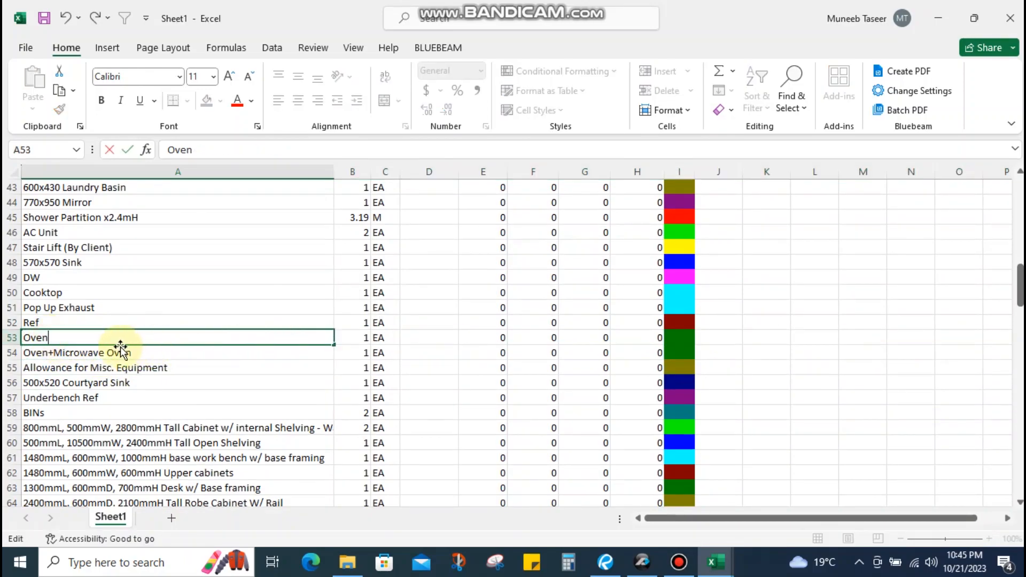
pyautogui.click(52, 353)
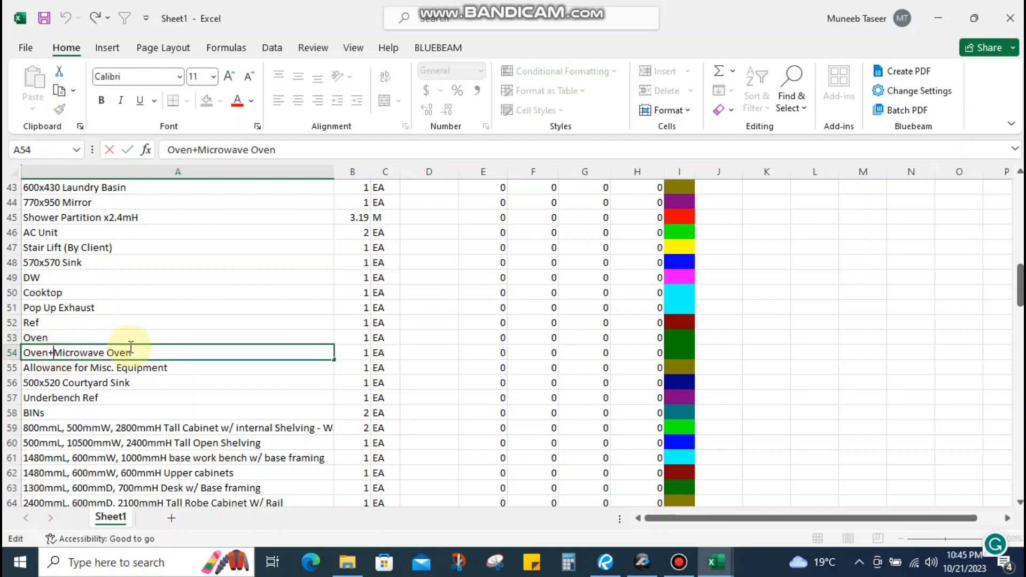
pyautogui.doubleClick(53, 354)
pyautogui.press('BackSpace')
pyautogui.press('BackSpace')
pyautogui.press('BackSpace')
pyautogui.press('BackSpace')
pyautogui.press('BackSpace')
# Confirm the Microwave Oven name and set the Allowance for Misc. Equipment unit to Item
pyautogui.press('Return')
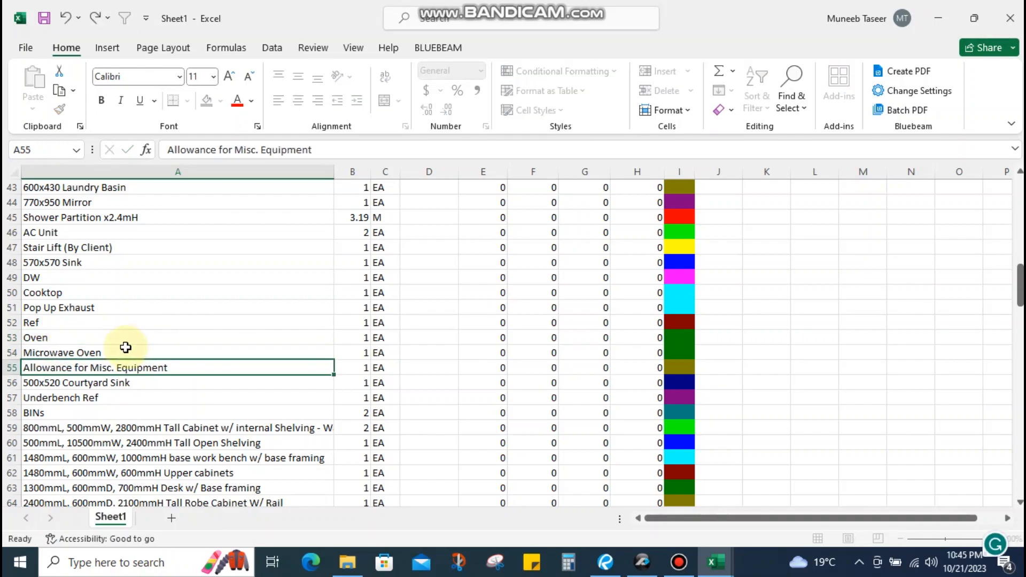
pyautogui.scroll(-1, 187, 352)
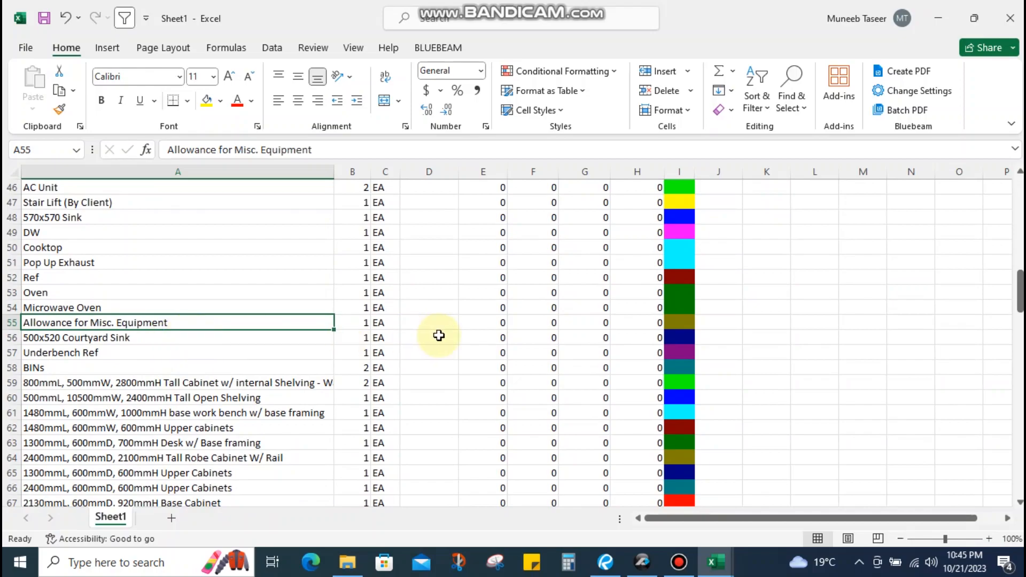
pyautogui.click(395, 325)
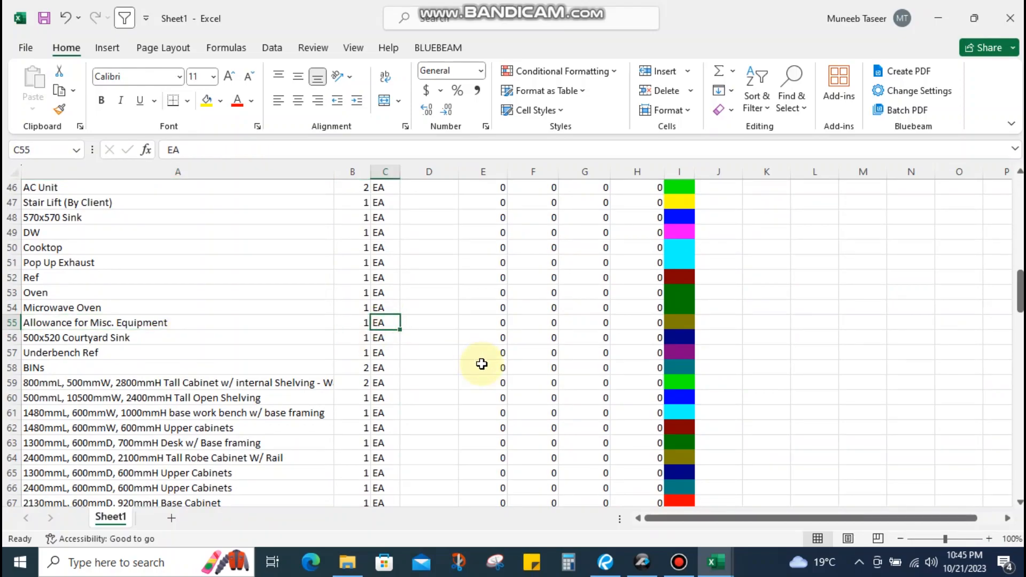
pyautogui.write('Item')
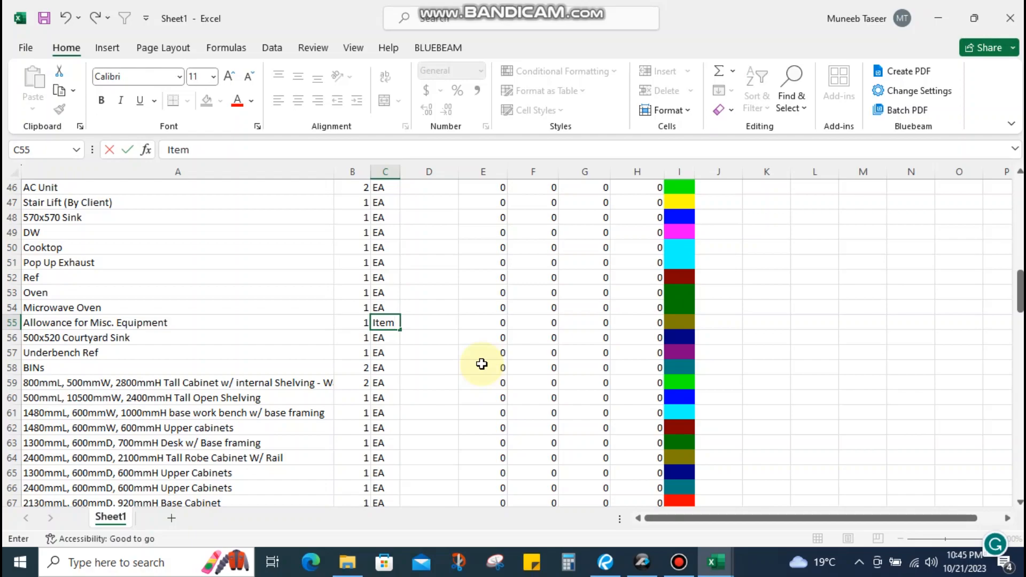
pyautogui.click(344, 339)
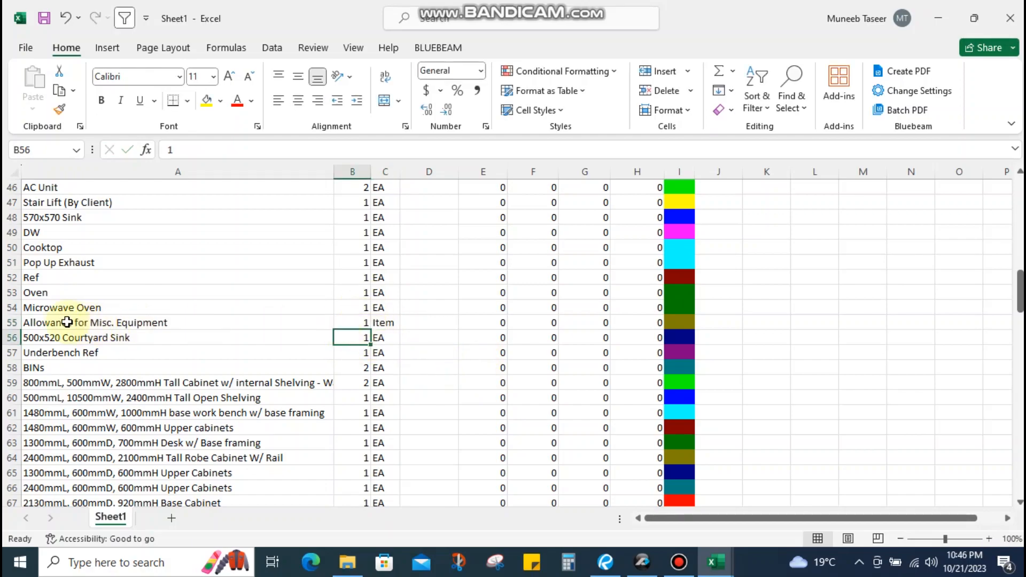
# Review the 500x520 Courtyard Sink, Underbench Ref and BINs rows
pyautogui.click(56, 341)
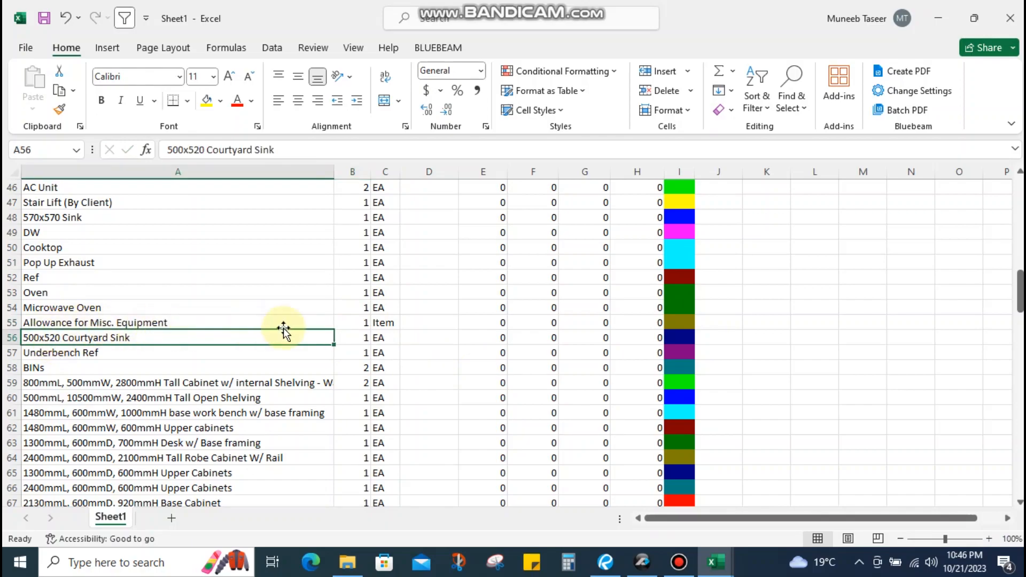
pyautogui.click(128, 354)
pyautogui.click(100, 368)
# Select and copy the whole medicine cabinet row from row 37 for moving
pyautogui.scroll(-2, 244, 367)
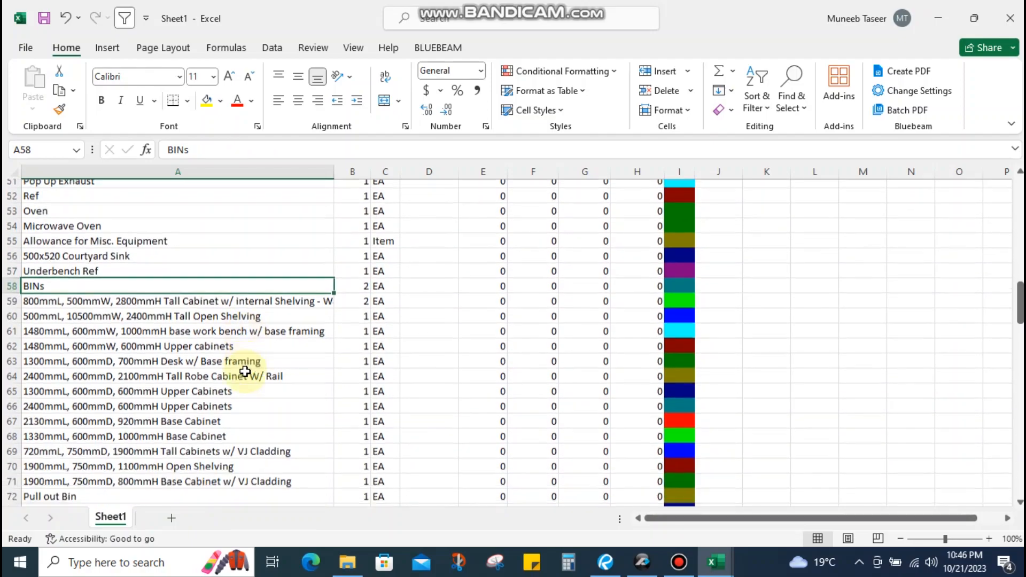
pyautogui.click(244, 307)
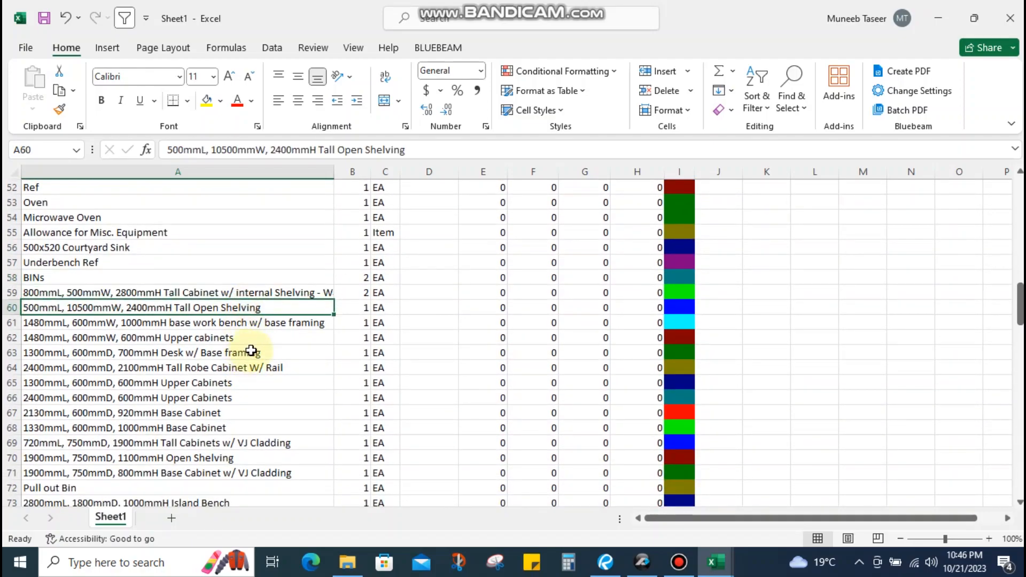
pyautogui.scroll(10, 251, 351)
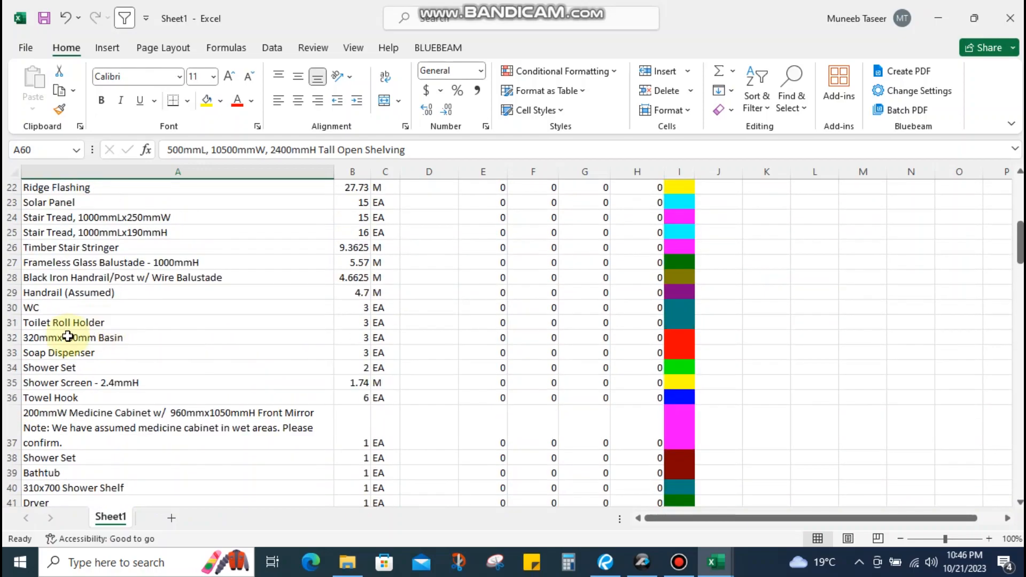
pyautogui.scroll(1, 97, 379)
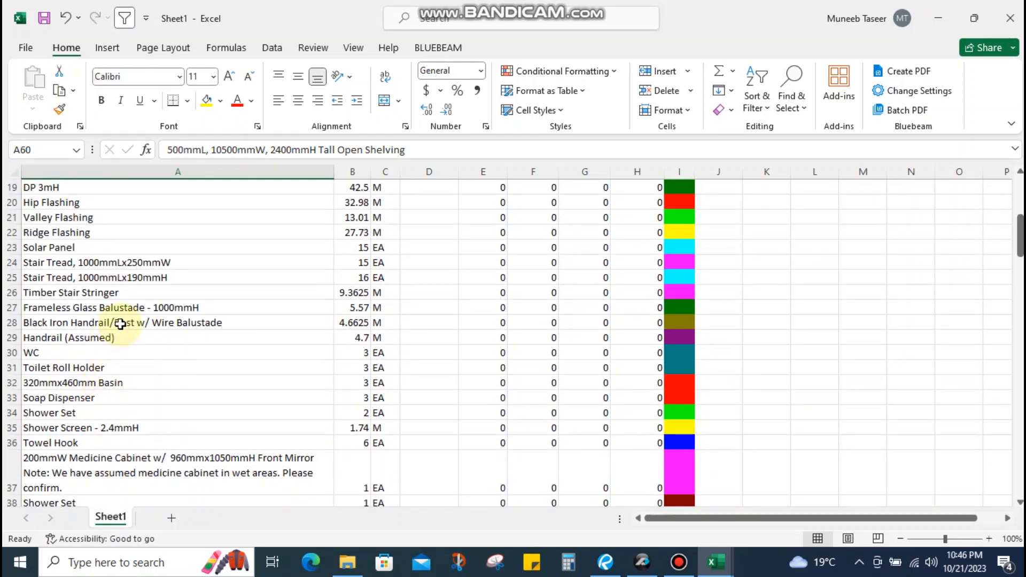
pyautogui.scroll(2, 121, 324)
pyautogui.scroll(-12, 121, 324)
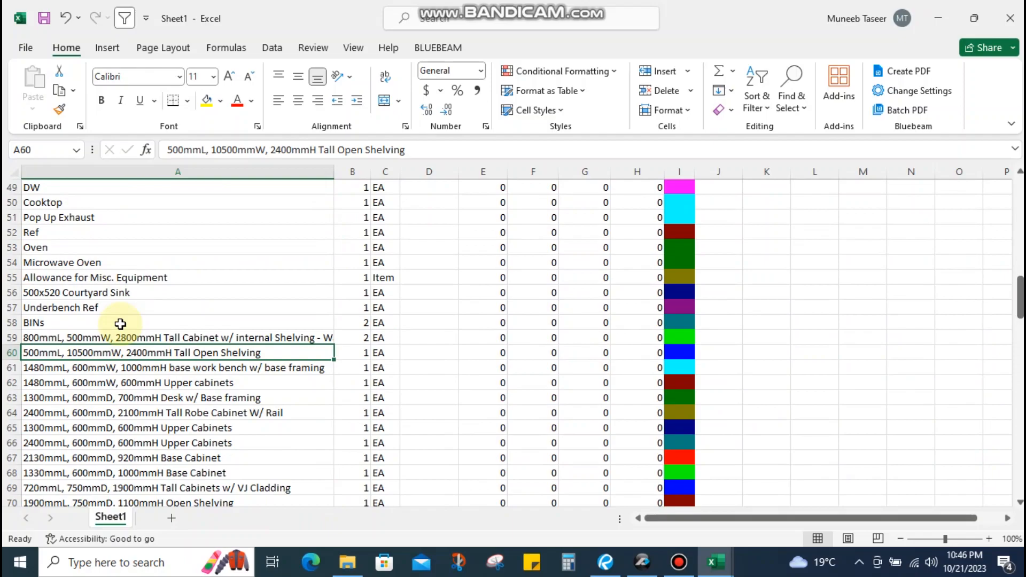
pyautogui.scroll(-2, 120, 324)
pyautogui.scroll(9, 143, 316)
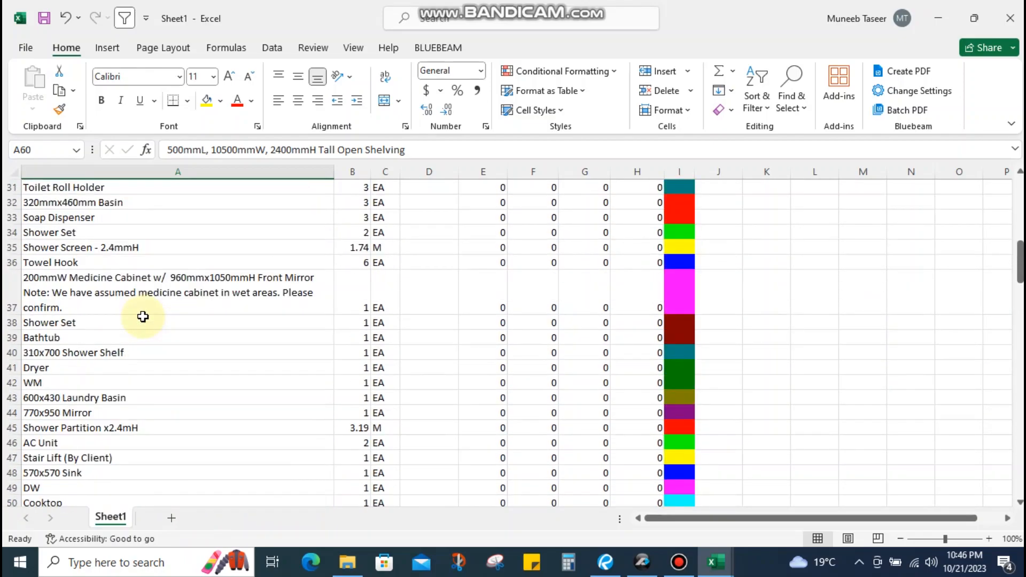
pyautogui.click(131, 335)
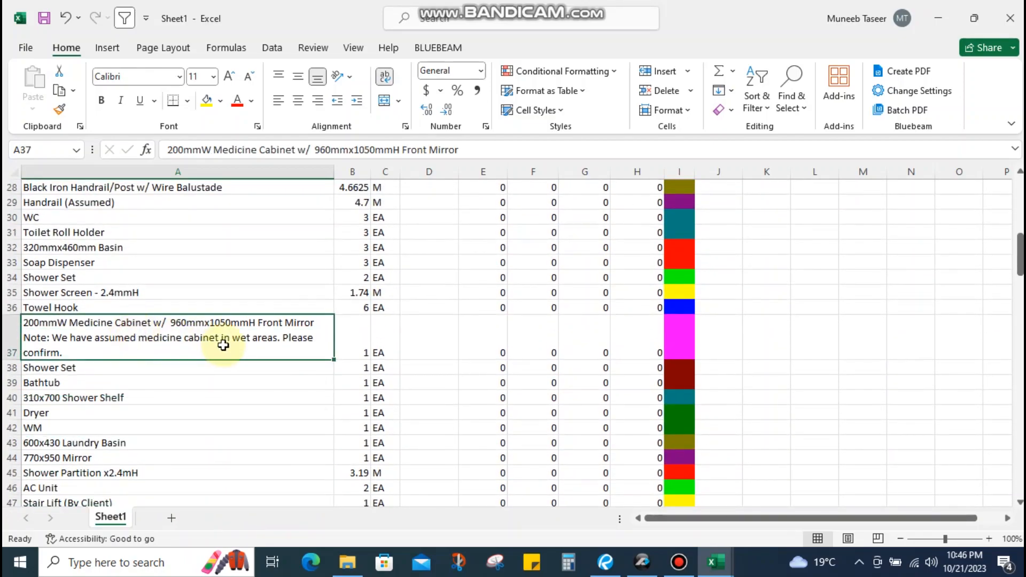
pyautogui.hotkey('shift', 'space')
pyautogui.hotkey('ctrl', 'c')
# Insert the medicine cabinet row above the tall cabinet row at row 59
pyautogui.scroll(-8, 217, 334)
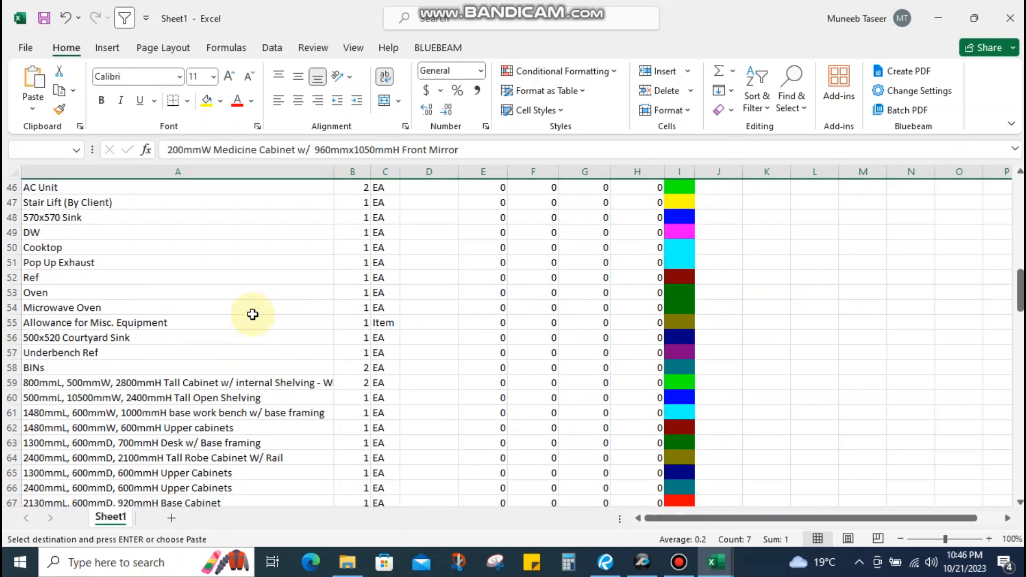
pyautogui.scroll(-2, 147, 313)
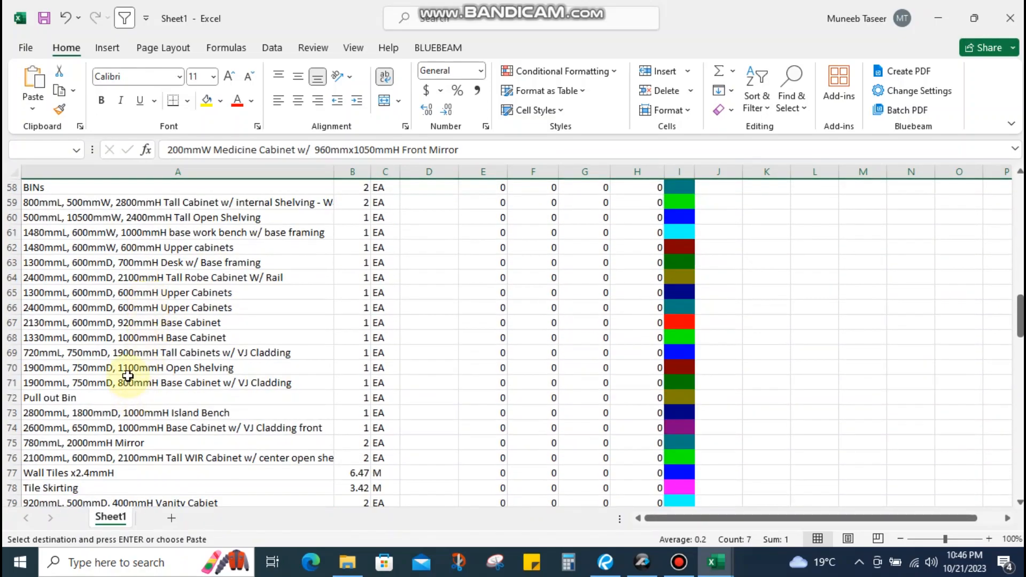
pyautogui.scroll(2, 120, 342)
pyautogui.click(110, 290)
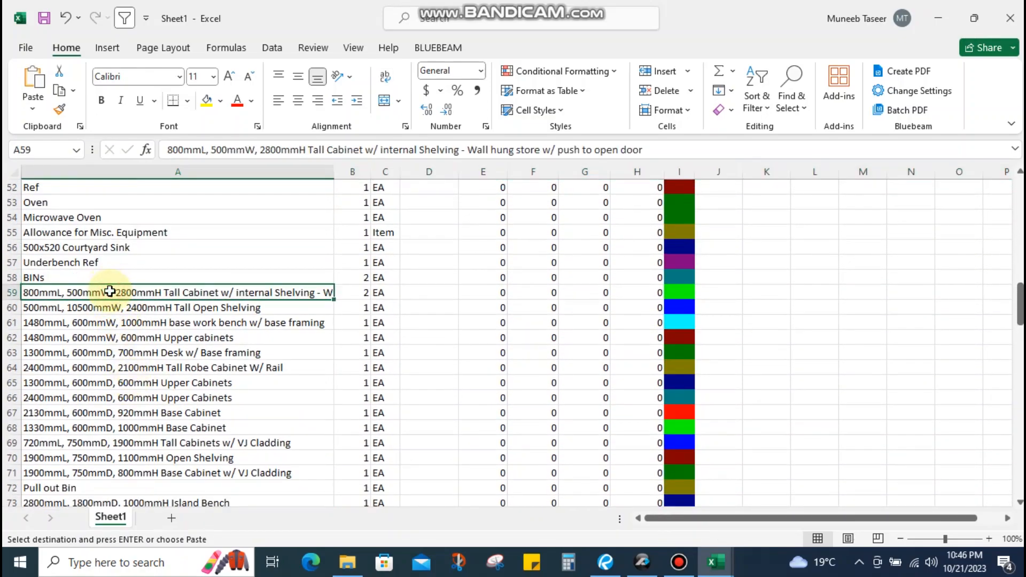
pyautogui.hotkey('shift', 'space')
pyautogui.hotkey('ctrl', '+')
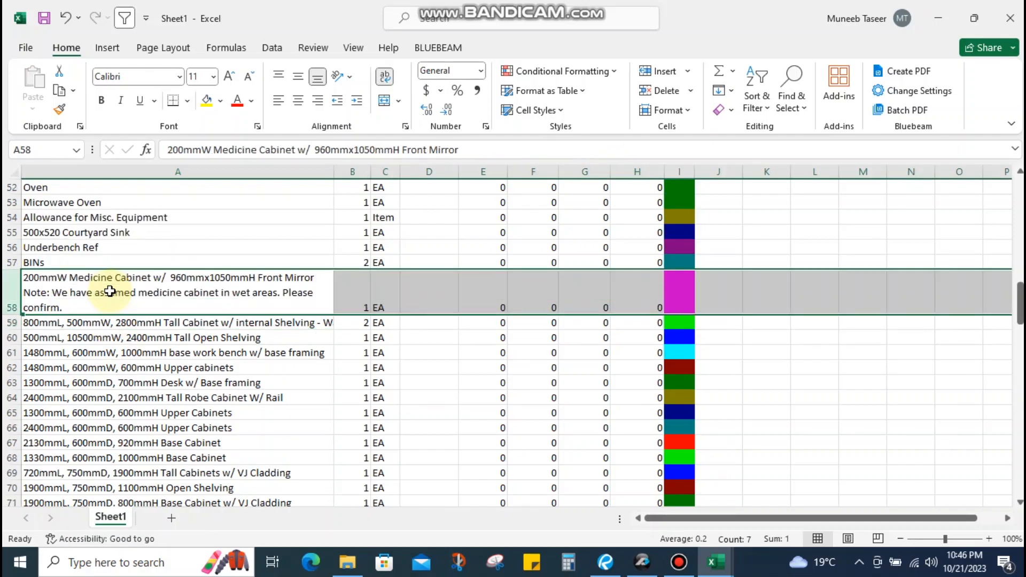
# Fill the medicine cabinet description in A58 yellow and review the cabinet rows' units
pyautogui.click(122, 295)
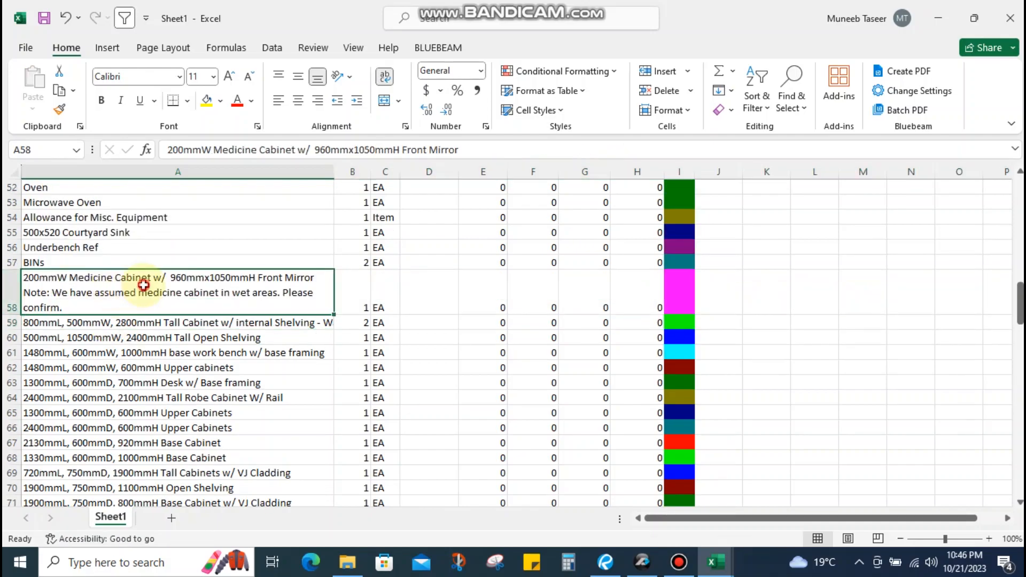
pyautogui.click(204, 101)
pyautogui.scroll(-1, 283, 345)
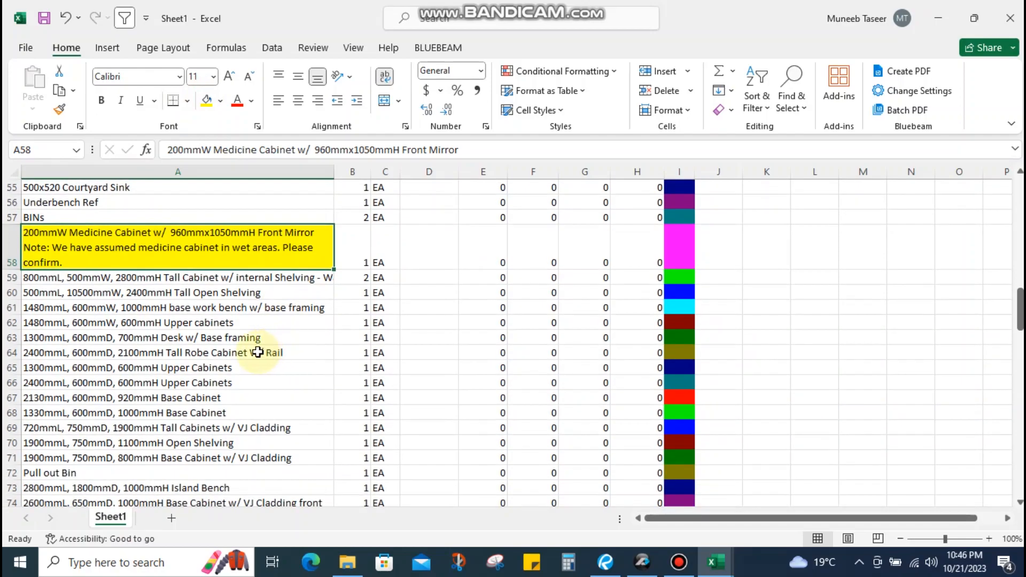
pyautogui.scroll(-1, 223, 348)
pyautogui.moveTo(151, 232); pyautogui.dragTo(163, 412)
pyautogui.scroll(-2, 251, 337)
pyautogui.scroll(2, 374, 321)
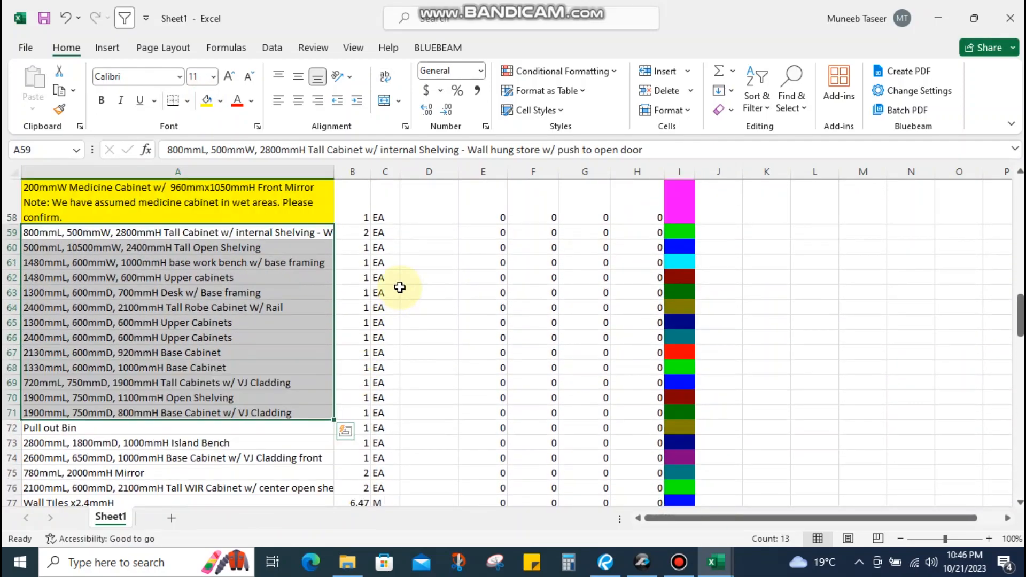
pyautogui.moveTo(385, 217); pyautogui.dragTo(385, 413)
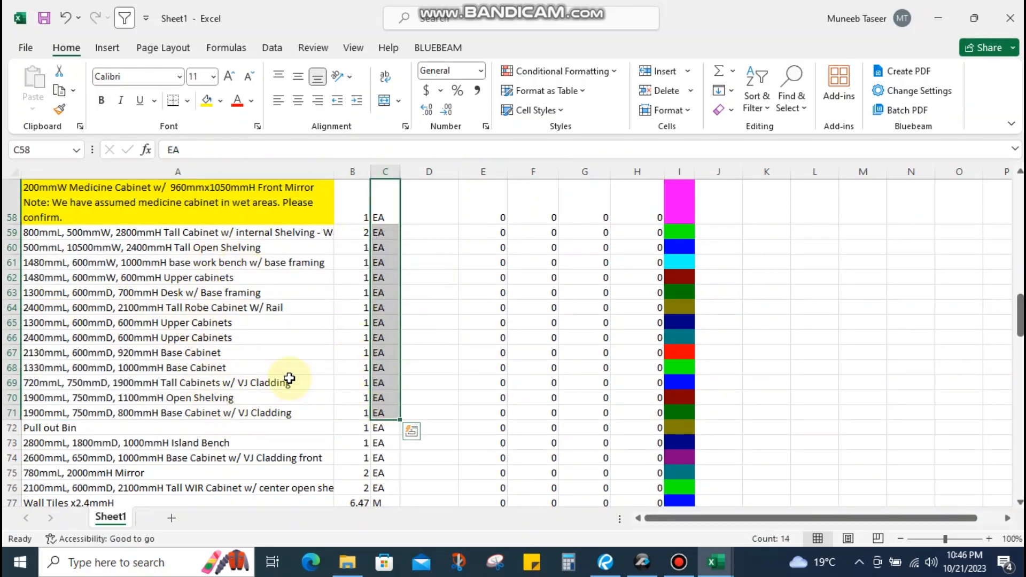
# Cut the Pull out Bin row from row 72 and insert it above the medicine cabinet row at 58
pyautogui.scroll(-3, 289, 378)
pyautogui.click(67, 263)
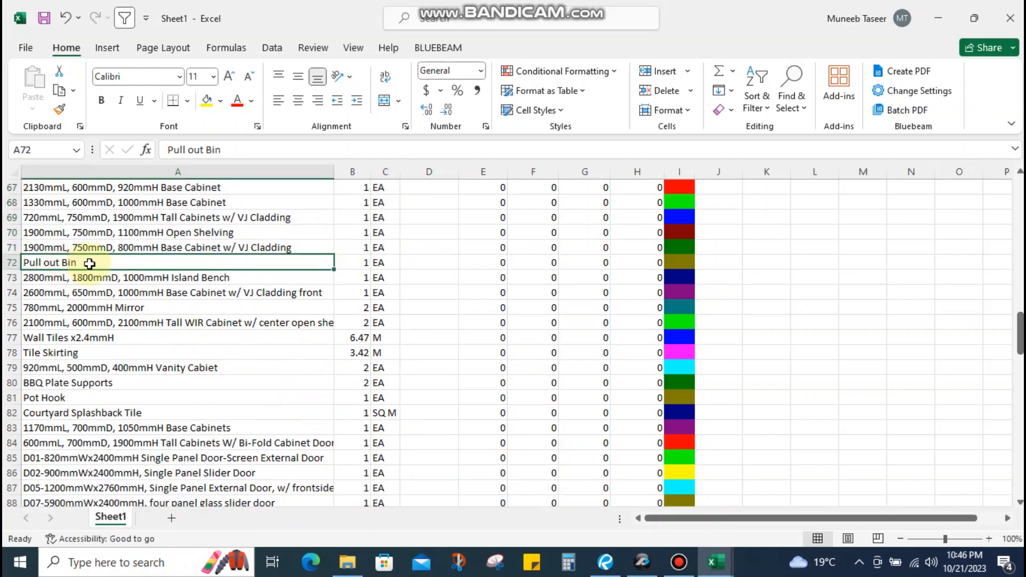
pyautogui.hotkey('shift', 'space')
pyautogui.hotkey('ctrl', 'x')
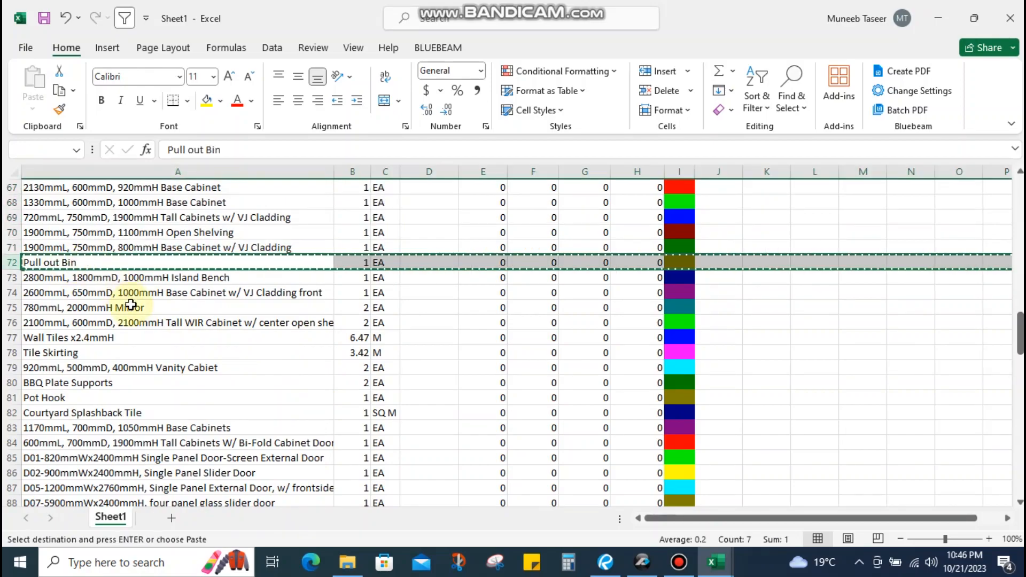
pyautogui.scroll(4, 164, 356)
pyautogui.scroll(2, 164, 357)
pyautogui.click(59, 322)
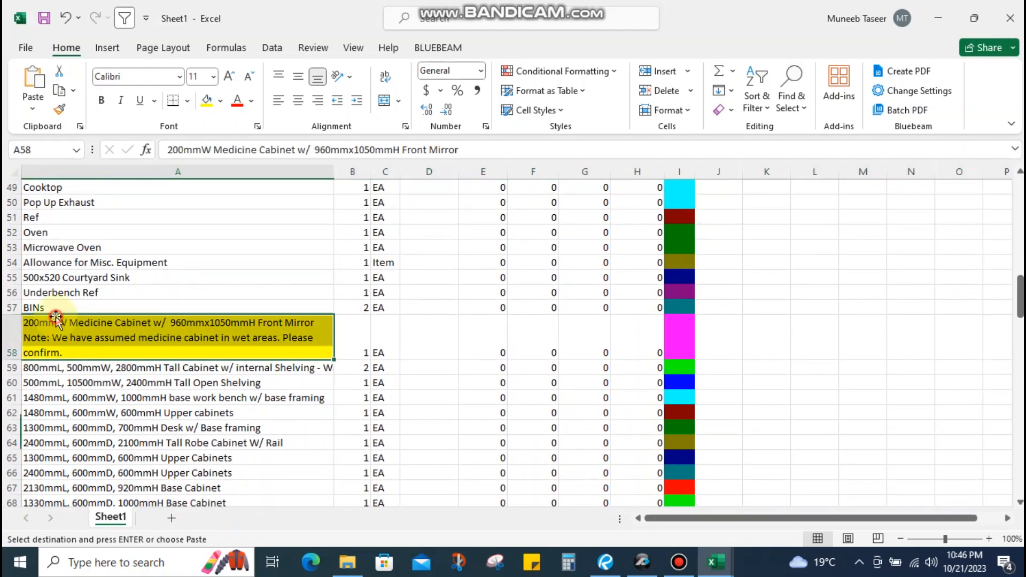
pyautogui.hotkey('shift', 'space')
pyautogui.hotkey('ctrl', '+')
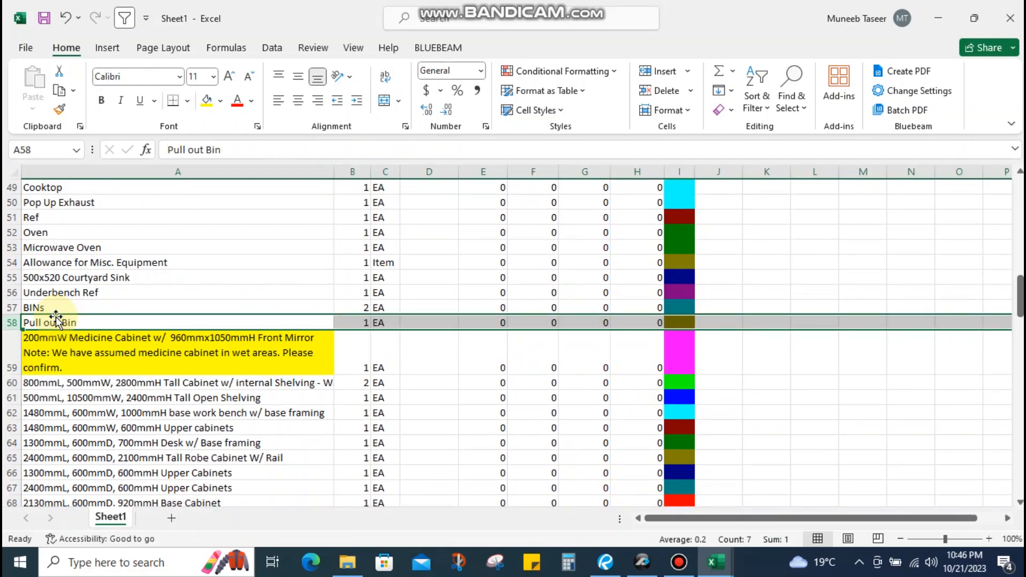
pyautogui.scroll(-6, 176, 310)
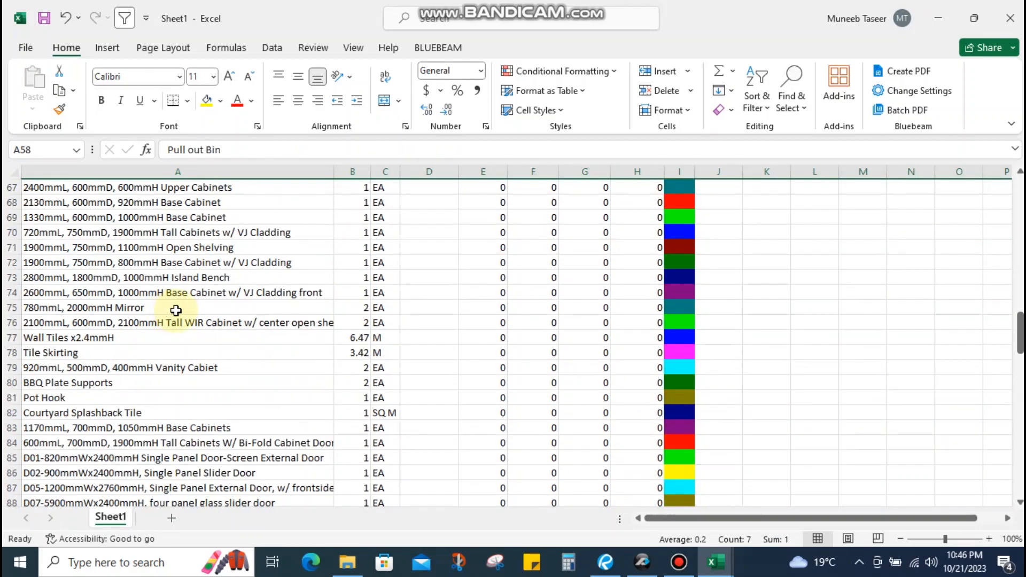
# Change the Wall Tiles x2.4mmH quantity to =6.47*2.4 (15.528) with unit SQ M
pyautogui.click(69, 337)
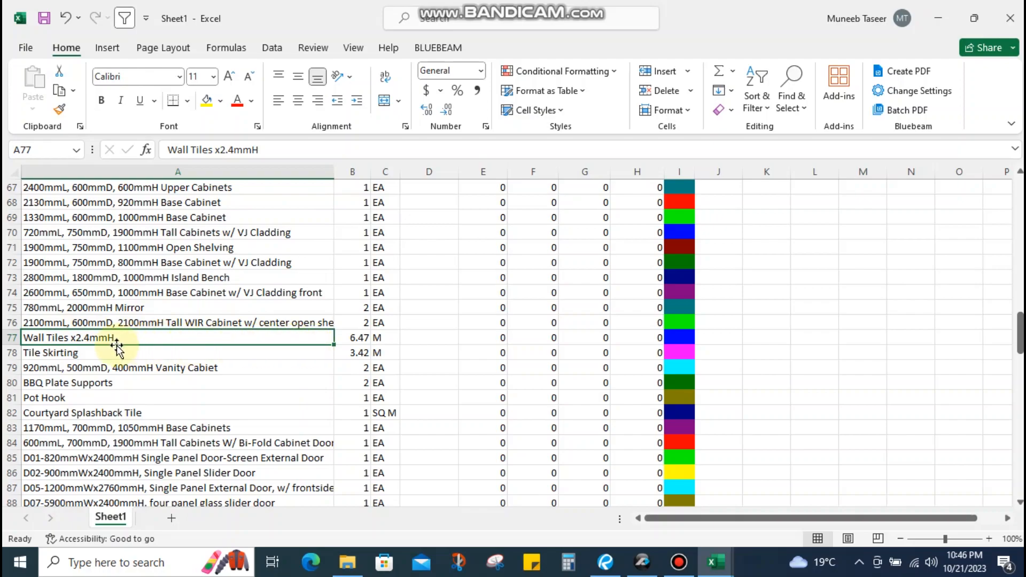
pyautogui.click(347, 340)
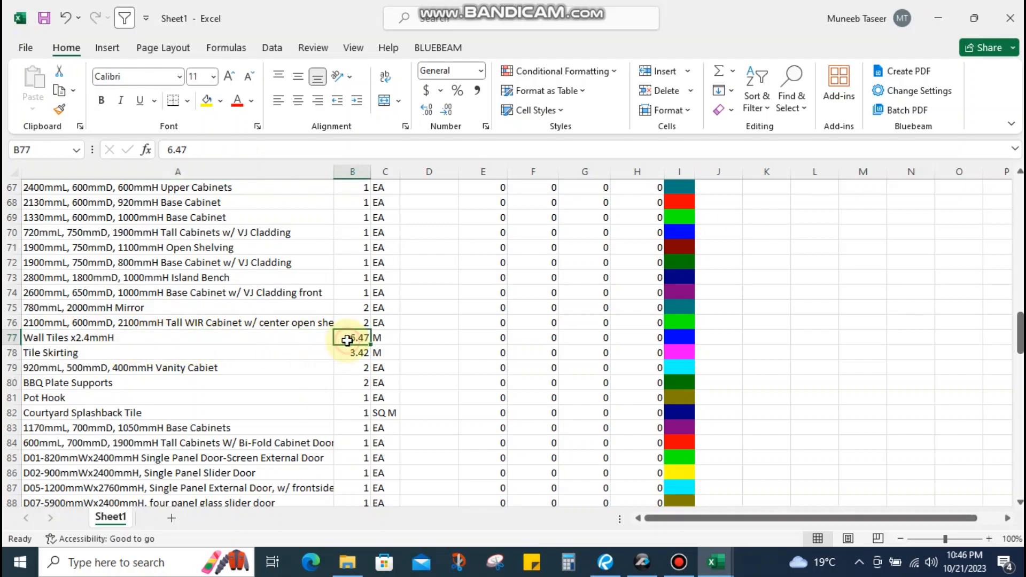
pyautogui.click(169, 149)
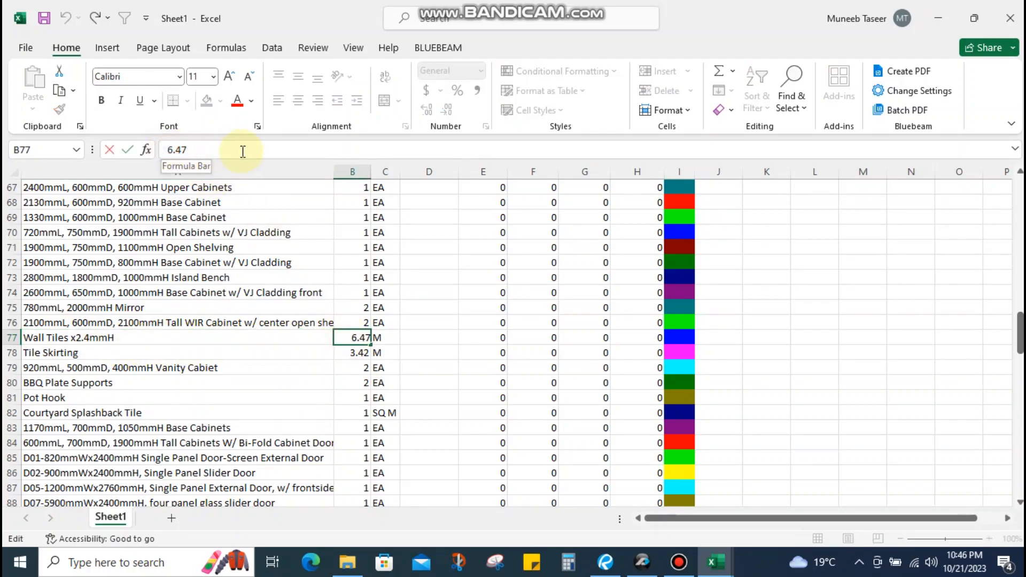
pyautogui.write('=')
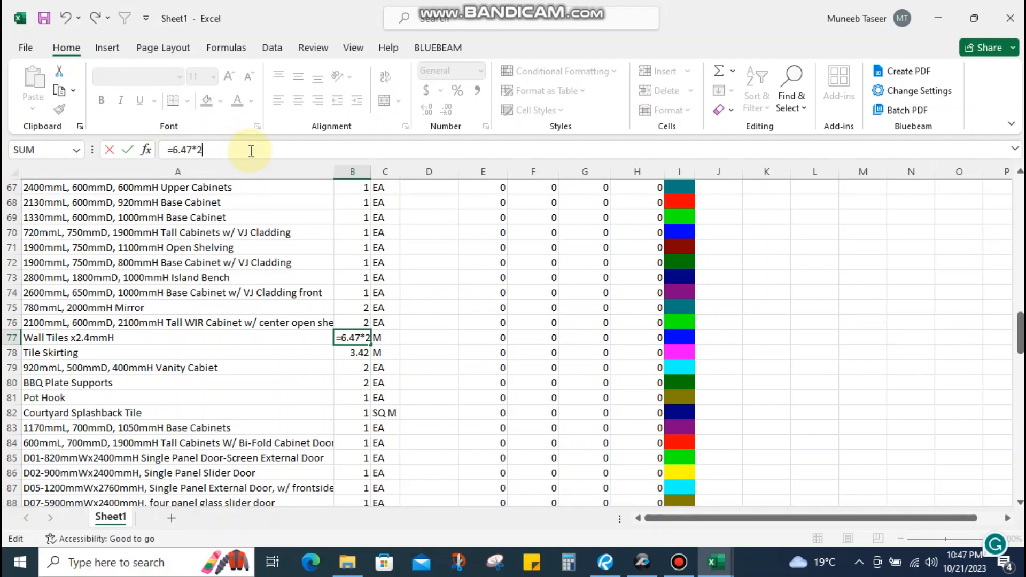
pyautogui.press('Return')
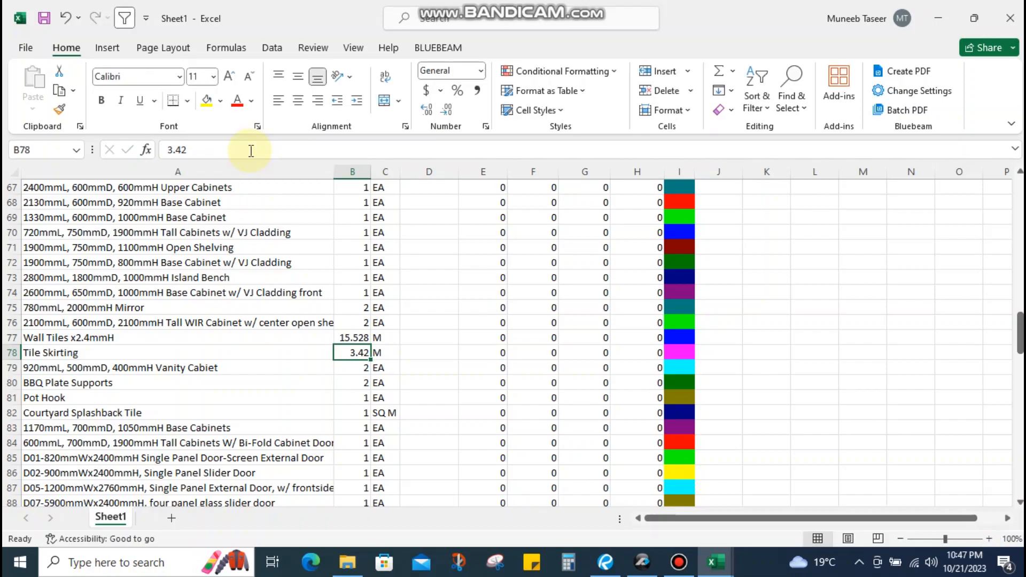
pyautogui.click(385, 338)
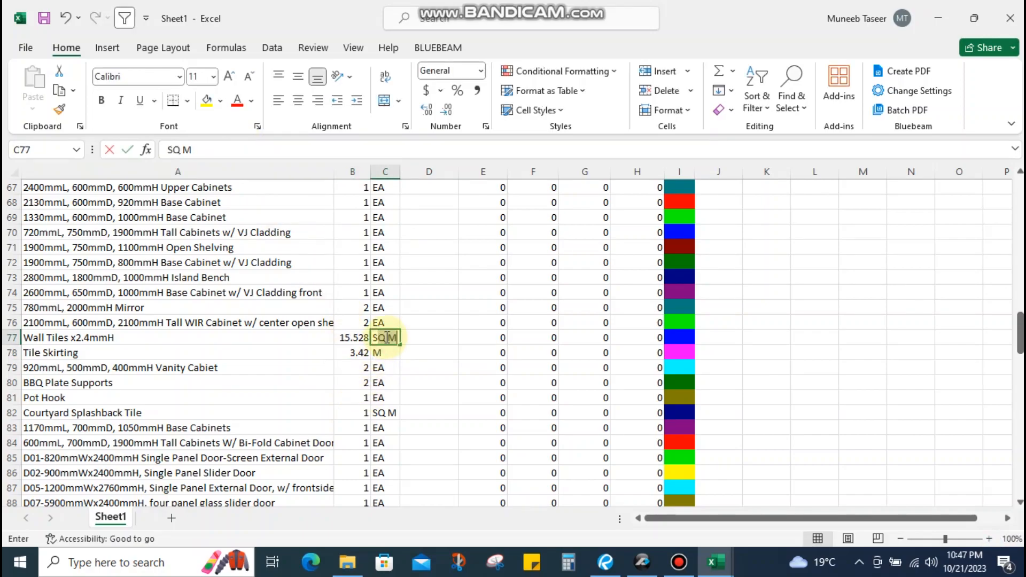
pyautogui.write('SQ M')
pyautogui.press('Return')
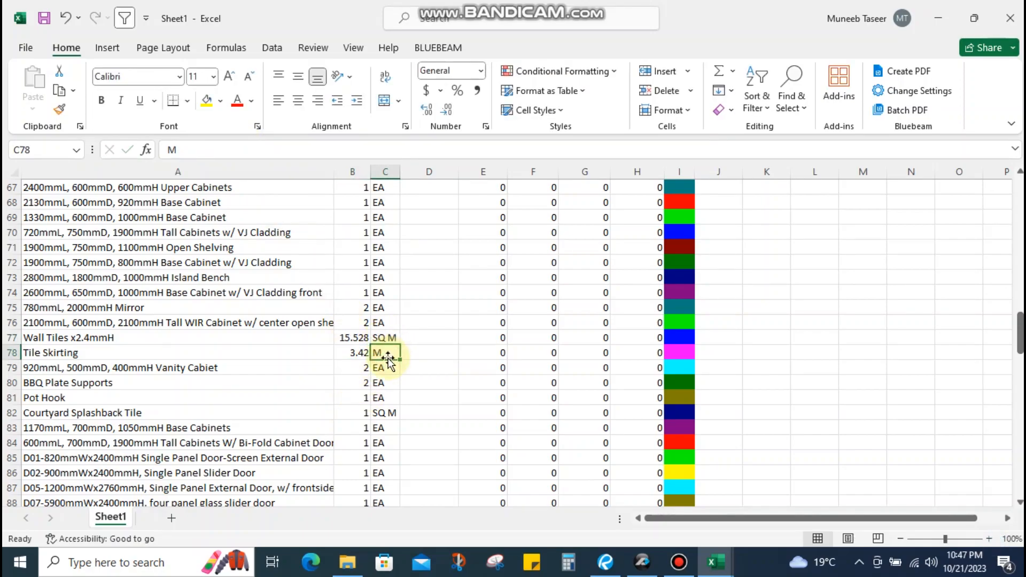
# Select the full Wall Tiles and Tile Skirting rows 77:78 together
pyautogui.click(102, 354)
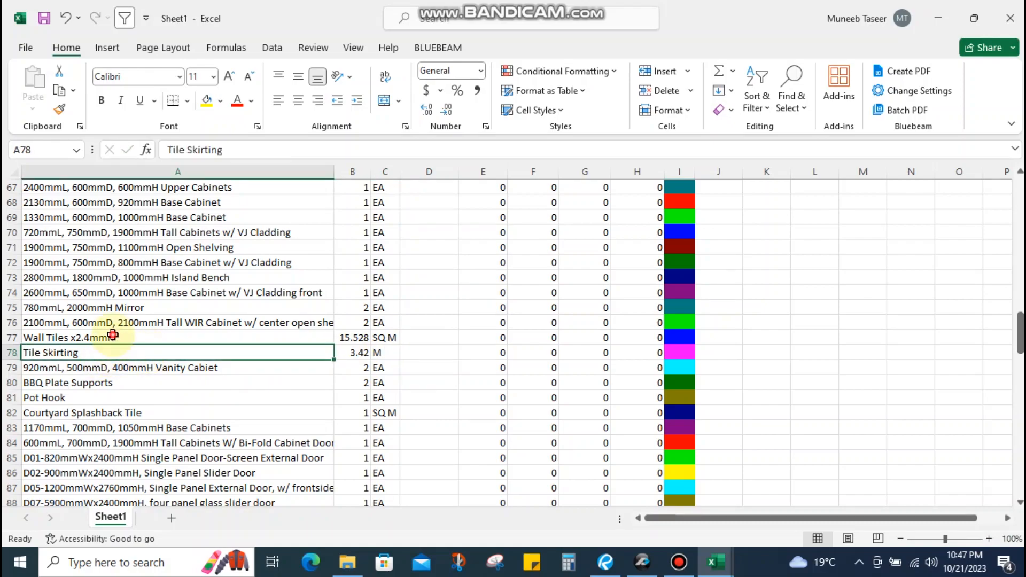
pyautogui.moveTo(112, 335); pyautogui.dragTo(115, 353)
pyautogui.hotkey('shift', 'space')
# Move the Wall Tiles and Tile Skirting rows up to row 10
pyautogui.hotkey('ctrl', 'x')
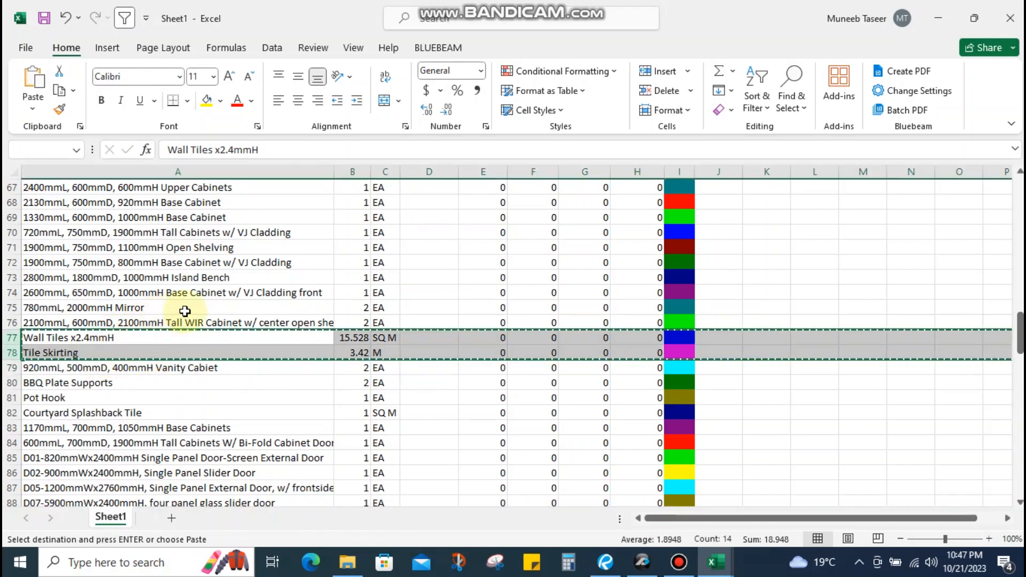
pyautogui.scroll(5, 214, 310)
pyautogui.scroll(14, 213, 303)
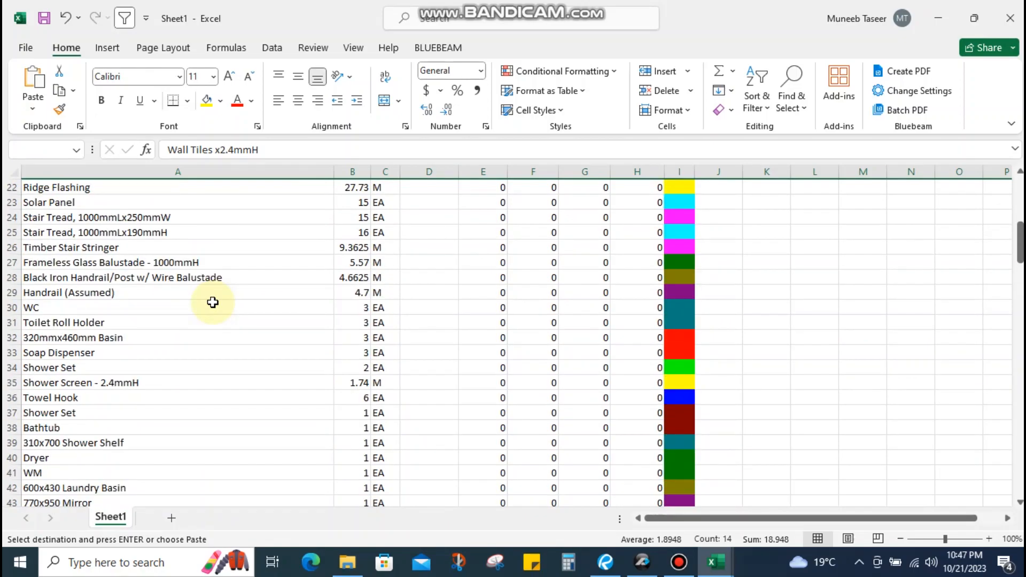
pyautogui.scroll(3, 213, 302)
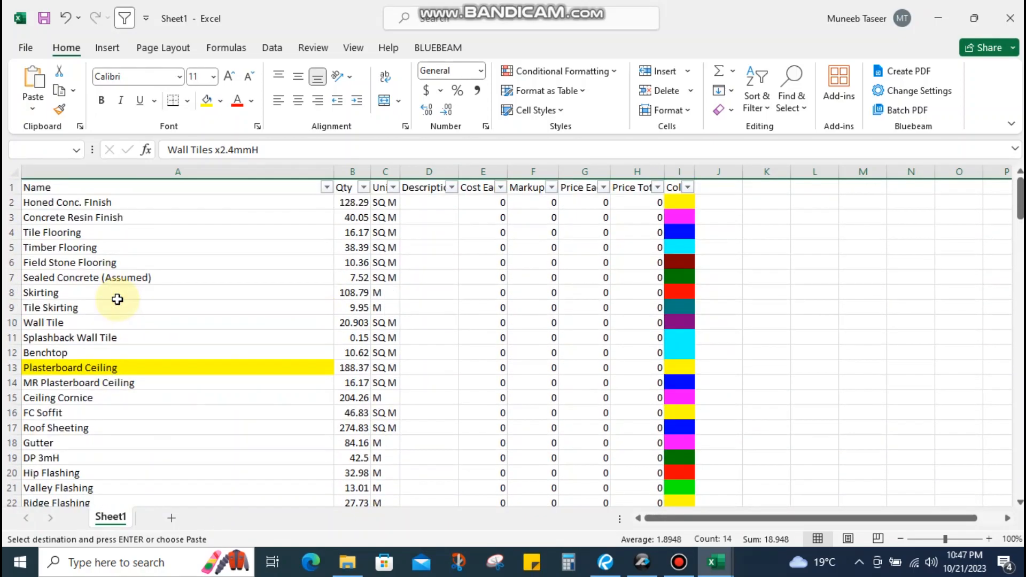
pyautogui.click(63, 326)
pyautogui.hotkey('shift', 'space')
pyautogui.hotkey('ctrl', 'shift', '+')
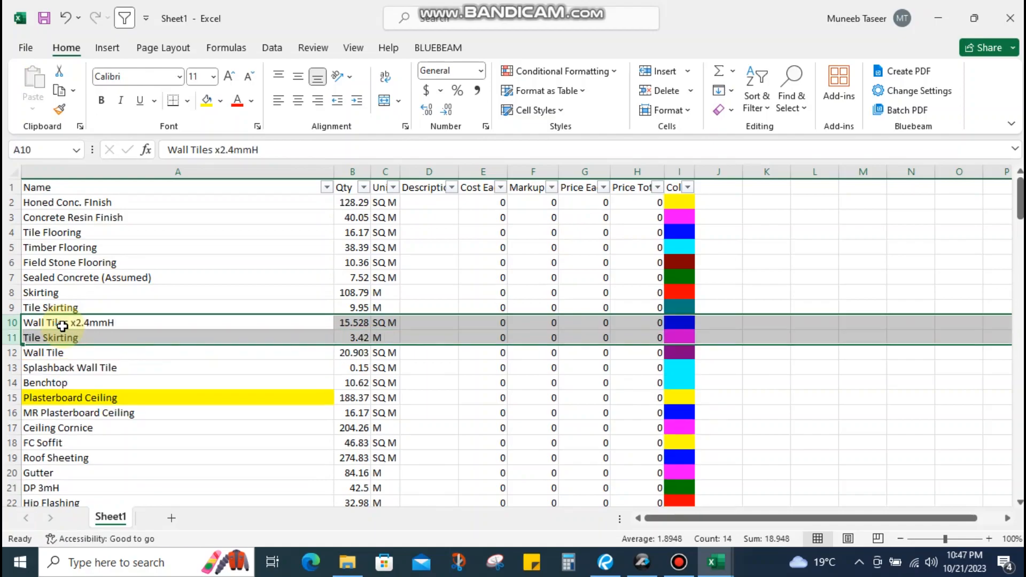
# Set the first Tile Skirting quantity to 13.37 (9.95 + 3.42) and delete the duplicate row
pyautogui.click(350, 337)
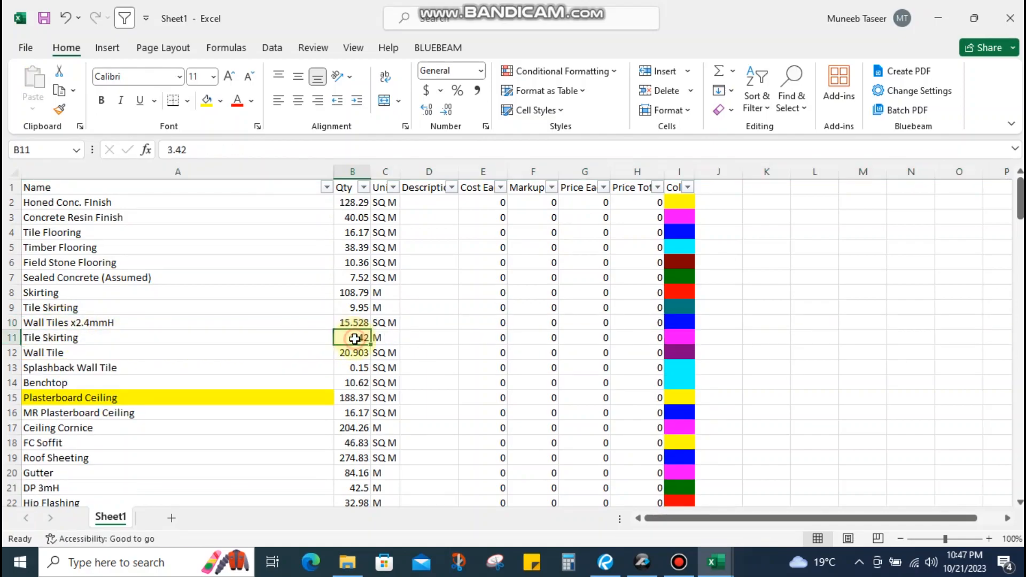
pyautogui.keyDown('ctrl'); pyautogui.click(354, 292); pyautogui.keyUp('ctrl')
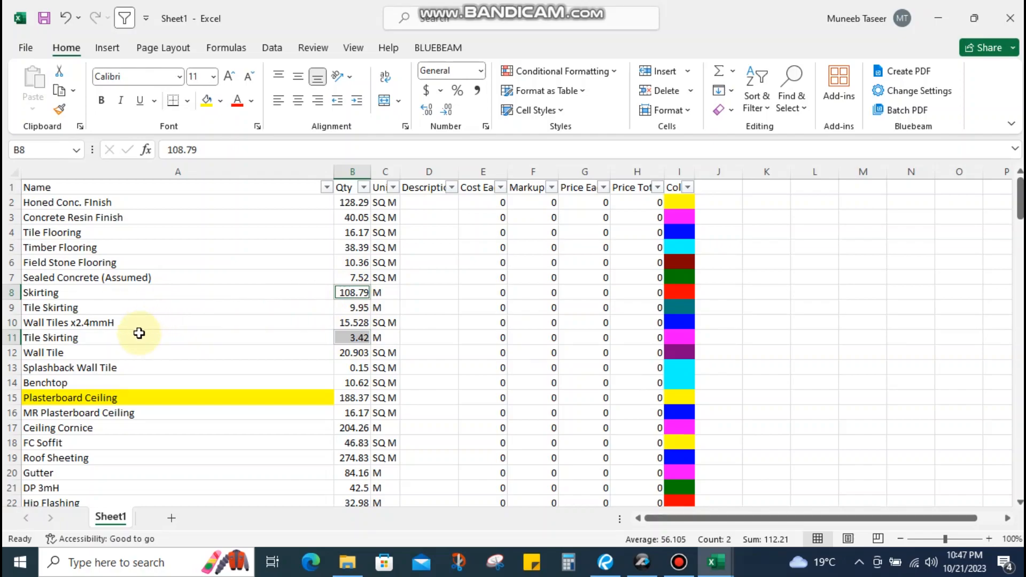
pyautogui.click(359, 307)
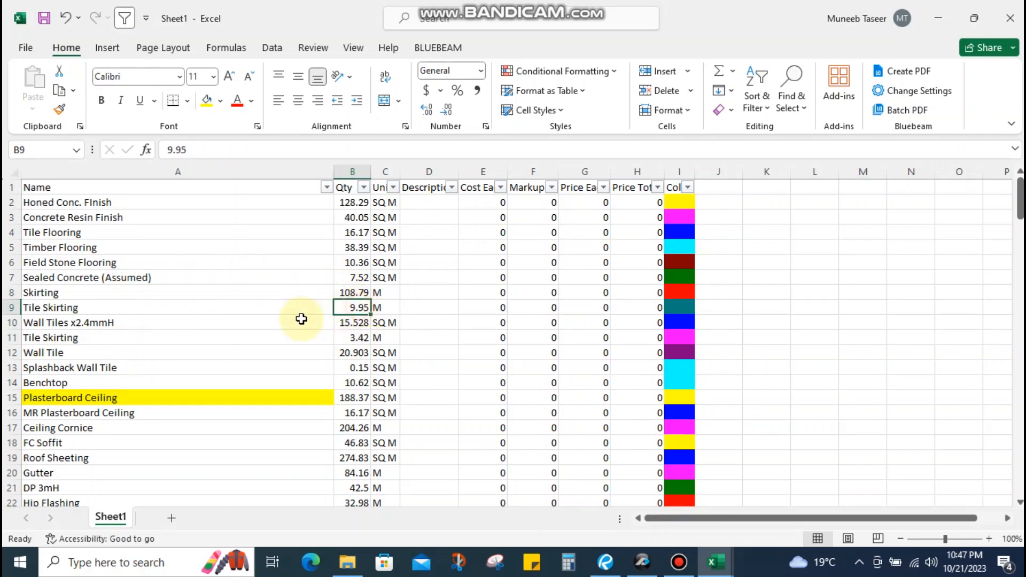
pyautogui.keyDown('ctrl'); pyautogui.click(352, 337); pyautogui.keyUp('ctrl')
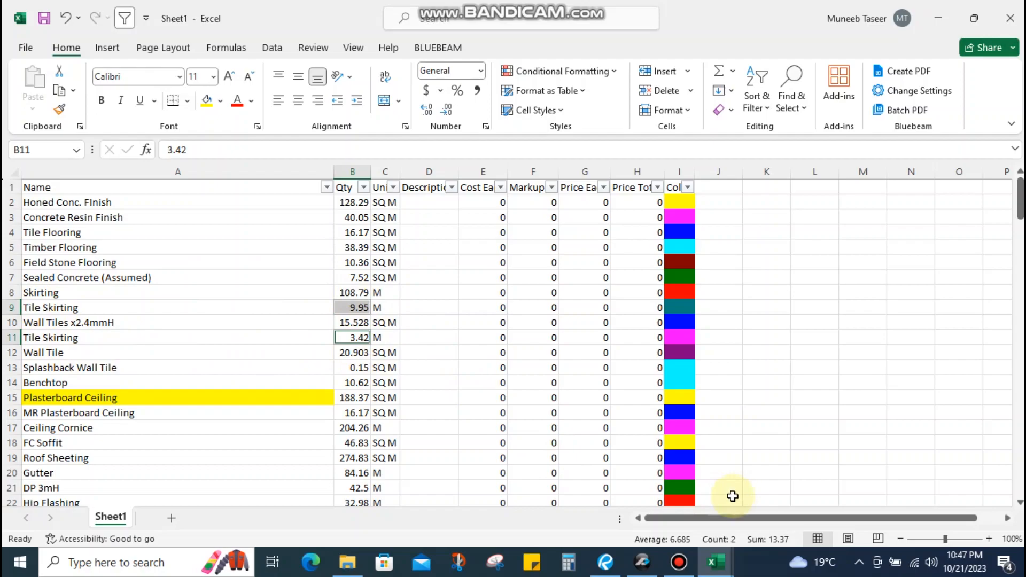
pyautogui.click(352, 307)
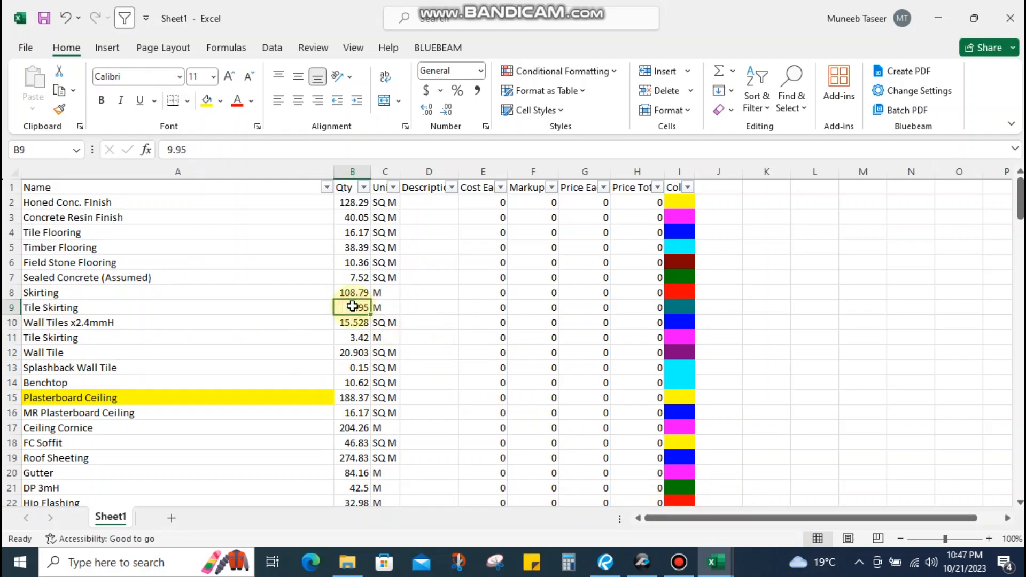
pyautogui.write('13.37')
pyautogui.press('Return')
pyautogui.press('Return')
pyautogui.hotkey('shift', 'space')
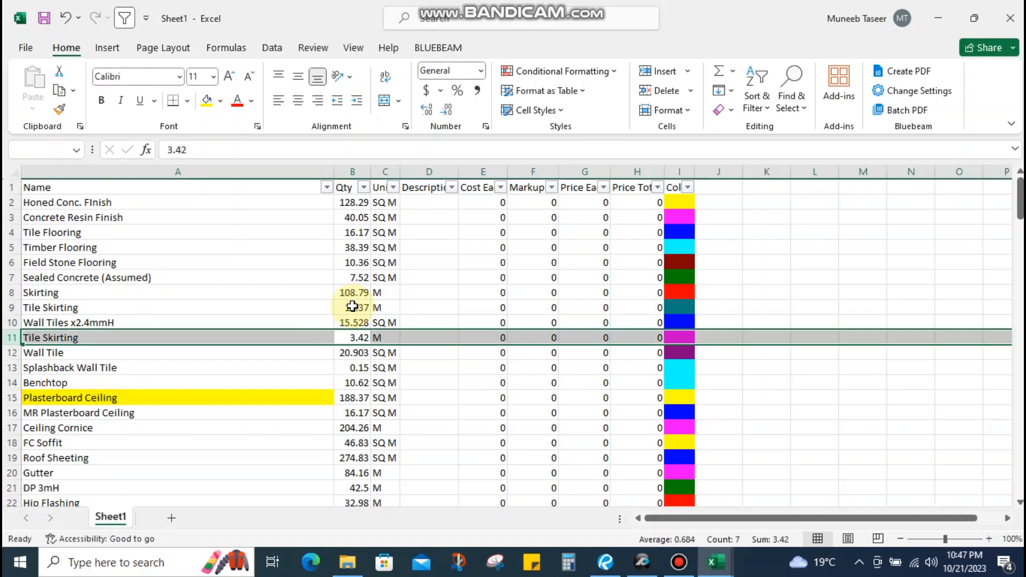
pyautogui.hotkey('ctrl', '-')
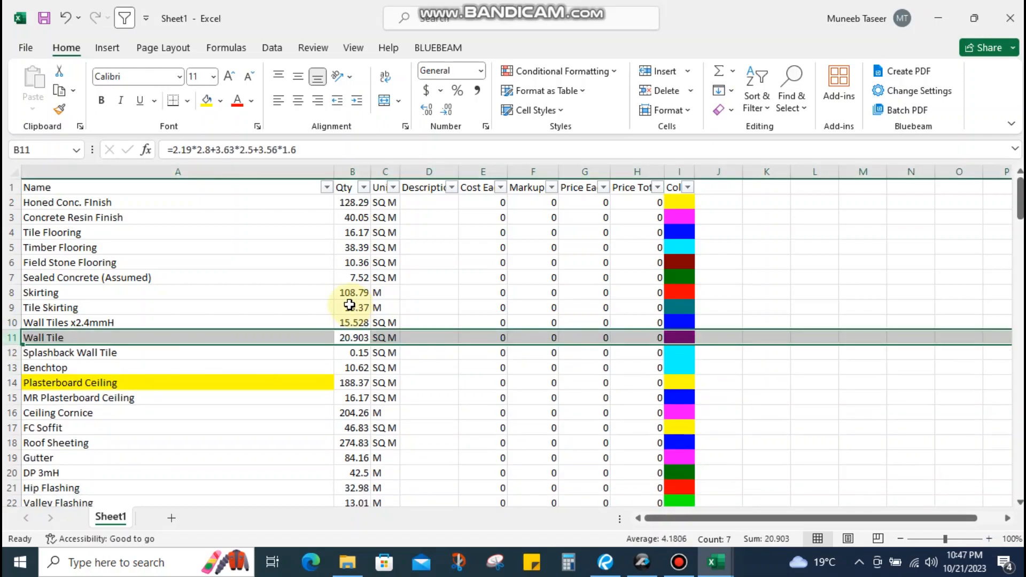
# Set the Wall Tile quantity to 36.43 and delete the redundant Wall Tiles x2.4mmH row
pyautogui.moveTo(154, 323); pyautogui.dragTo(153, 337)
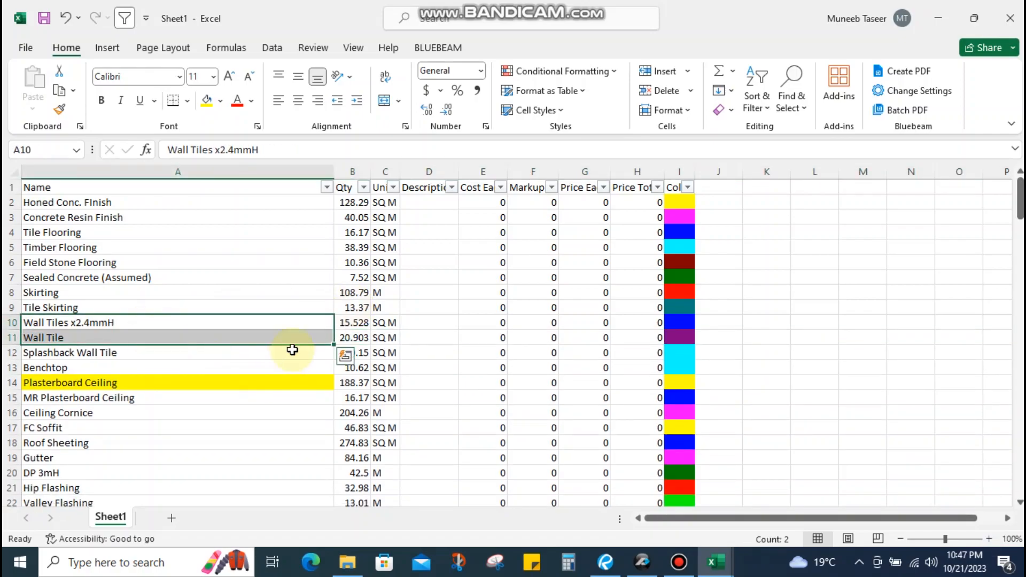
pyautogui.moveTo(348, 325); pyautogui.dragTo(349, 332)
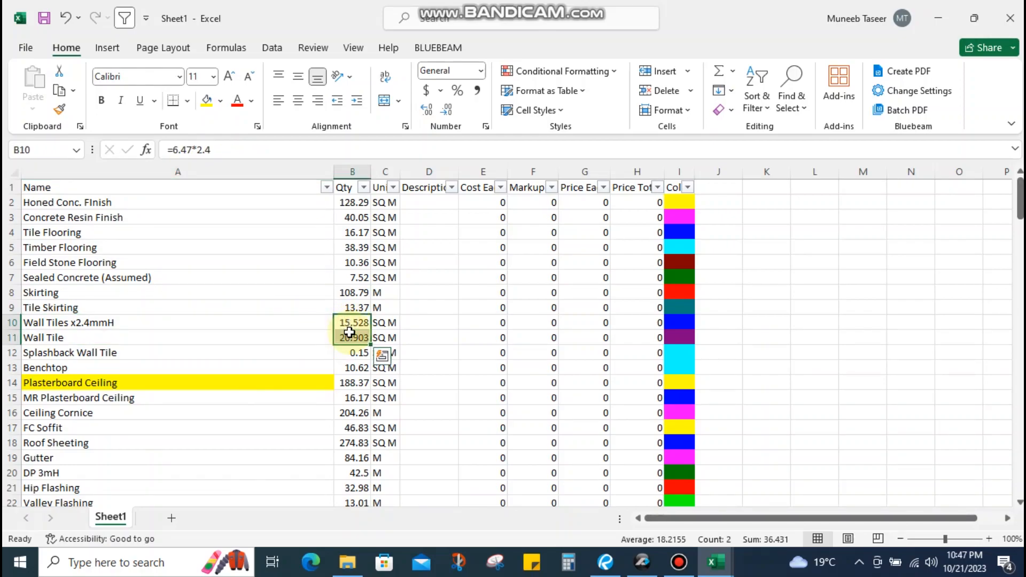
pyautogui.click(349, 333)
pyautogui.write('3')
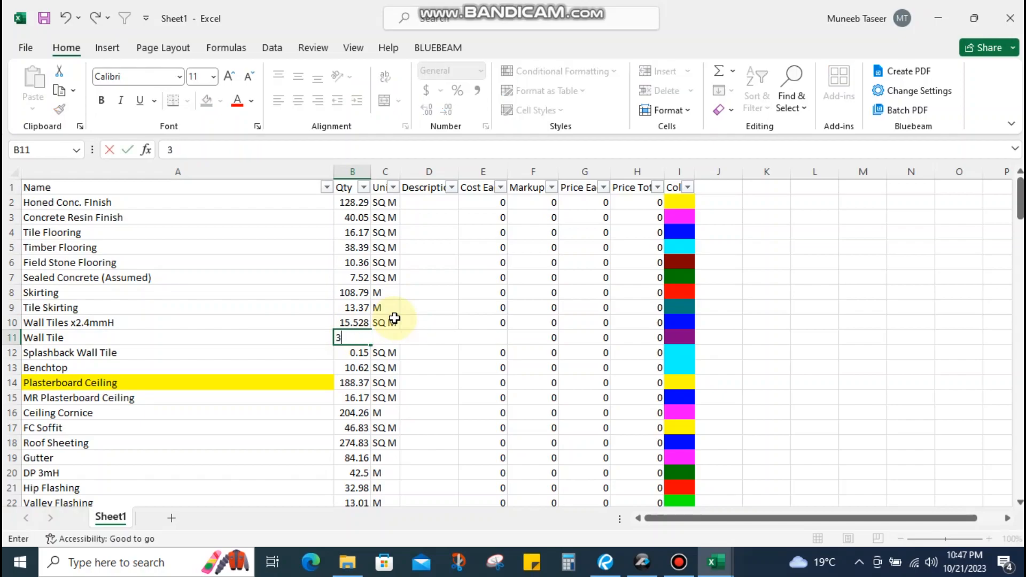
pyautogui.write('6.43')
pyautogui.press('Return')
pyautogui.press('Up')
pyautogui.press('Up')
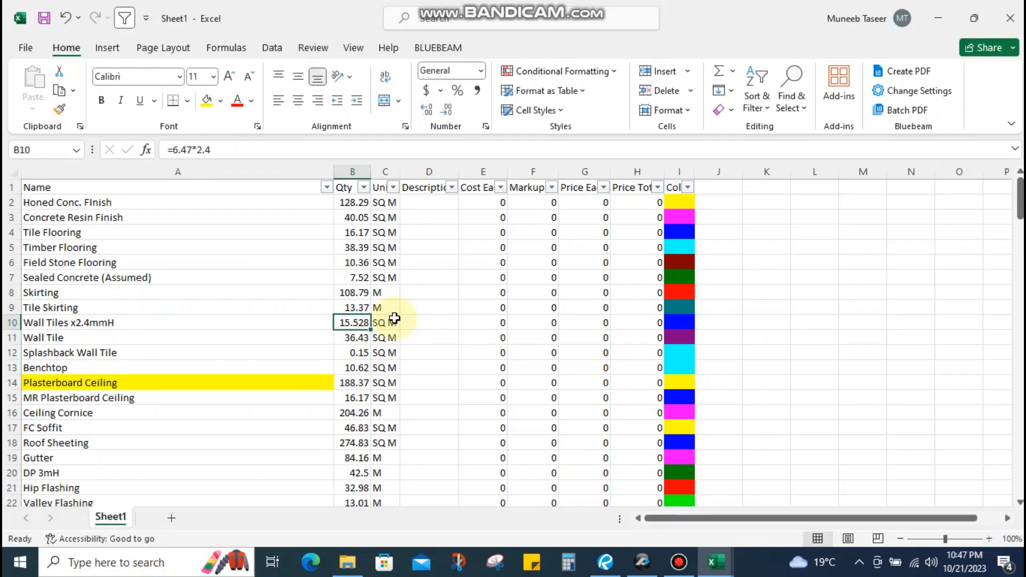
pyautogui.hotkey('shift', 'space')
pyautogui.hotkey('ctrl', '-')
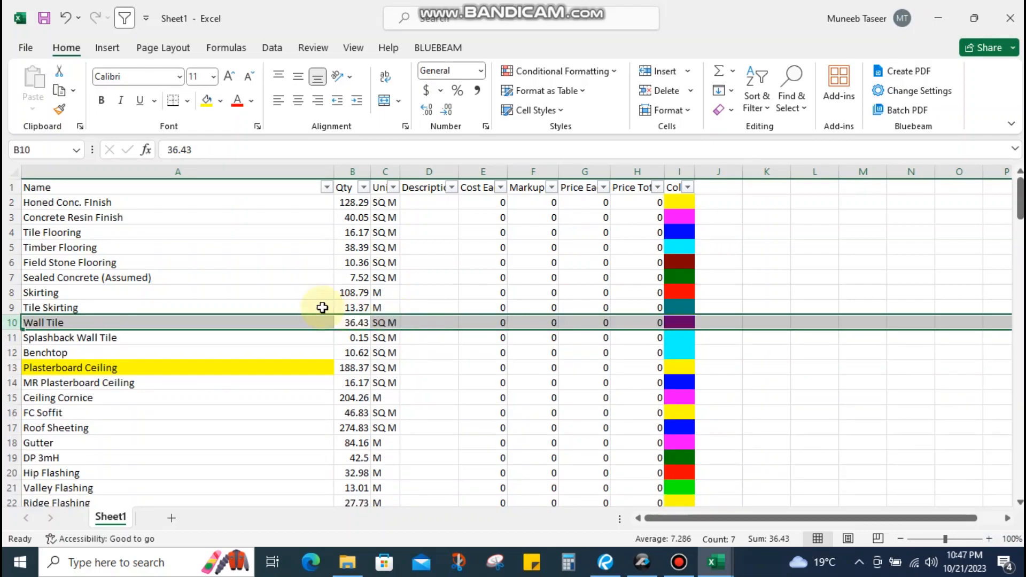
# Move rows 78-80, including BBQ Plate Supports and Pot Hook, above the Medicine Cabinet row
pyautogui.scroll(-9, 167, 350)
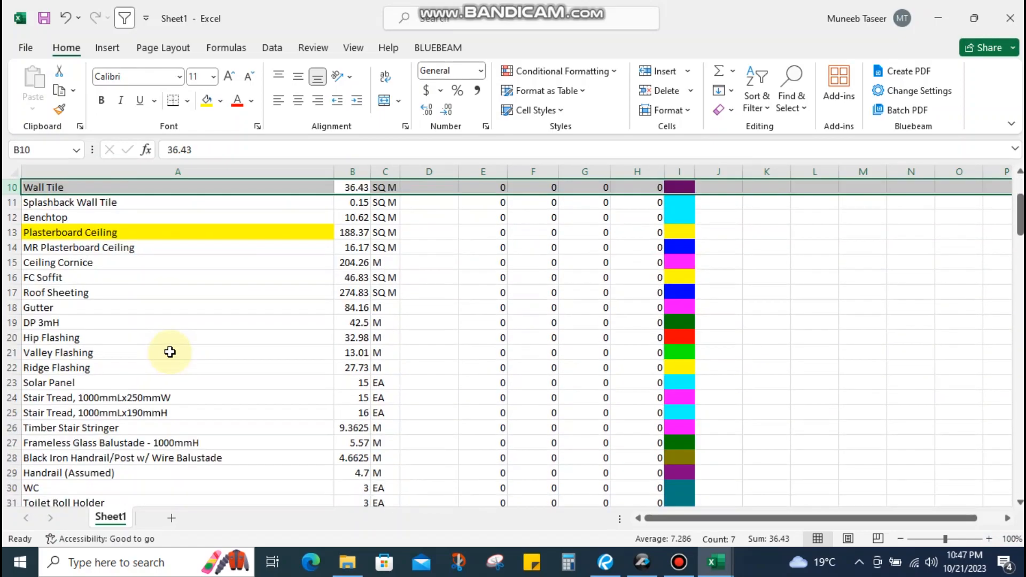
pyautogui.scroll(-14, 187, 340)
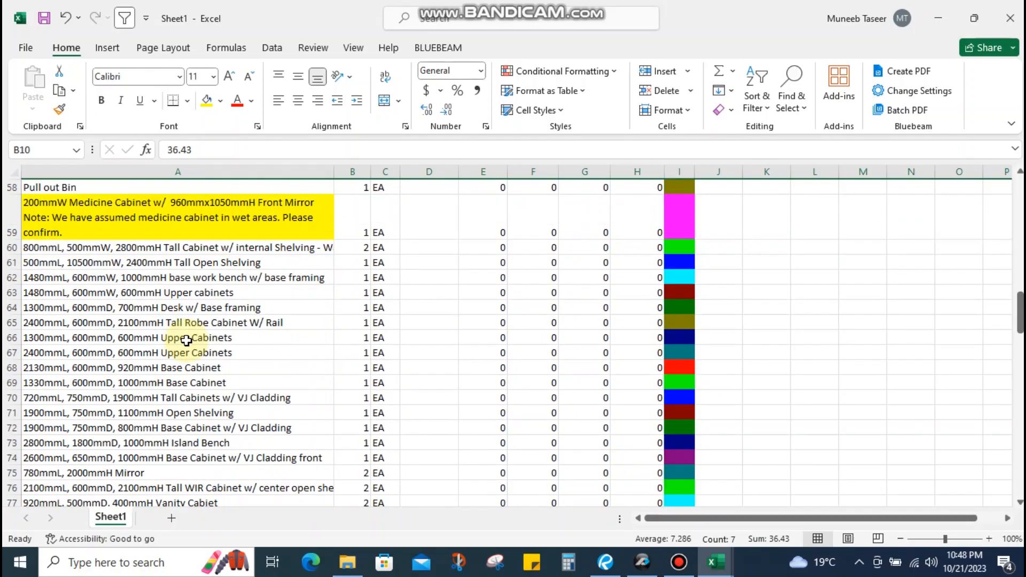
pyautogui.click(82, 322)
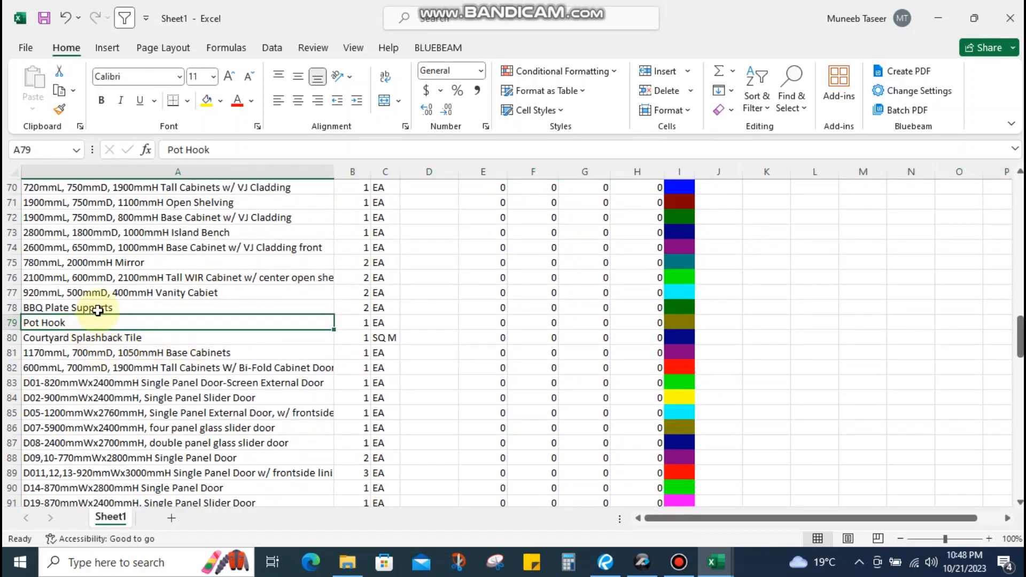
pyautogui.moveTo(98, 306); pyautogui.dragTo(104, 337)
pyautogui.hotkey('shift', 'space')
pyautogui.hotkey('ctrl', 'x')
pyautogui.scroll(8, 122, 366)
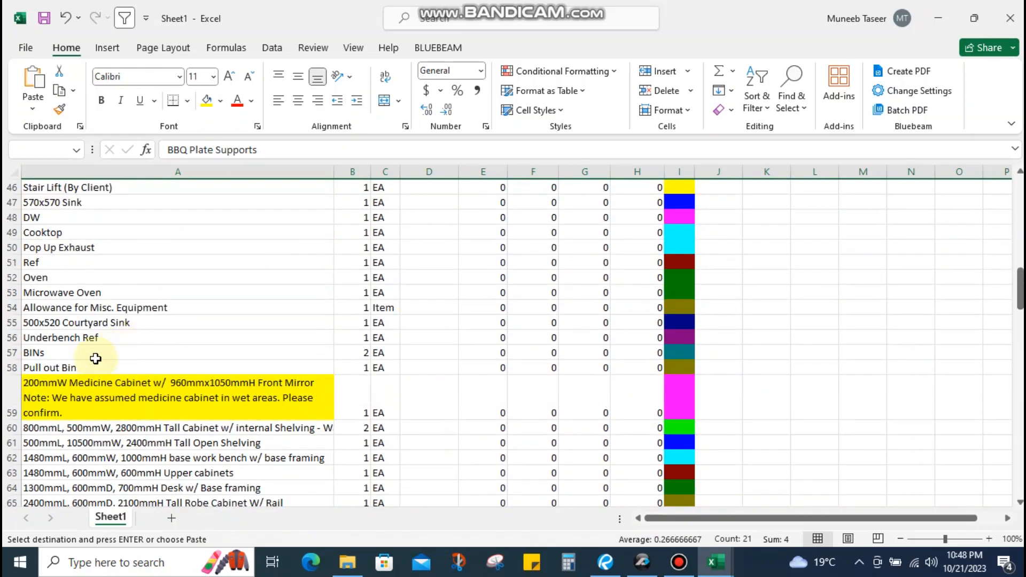
pyautogui.click(73, 382)
pyautogui.hotkey('shift', 'space')
pyautogui.press('Escape')
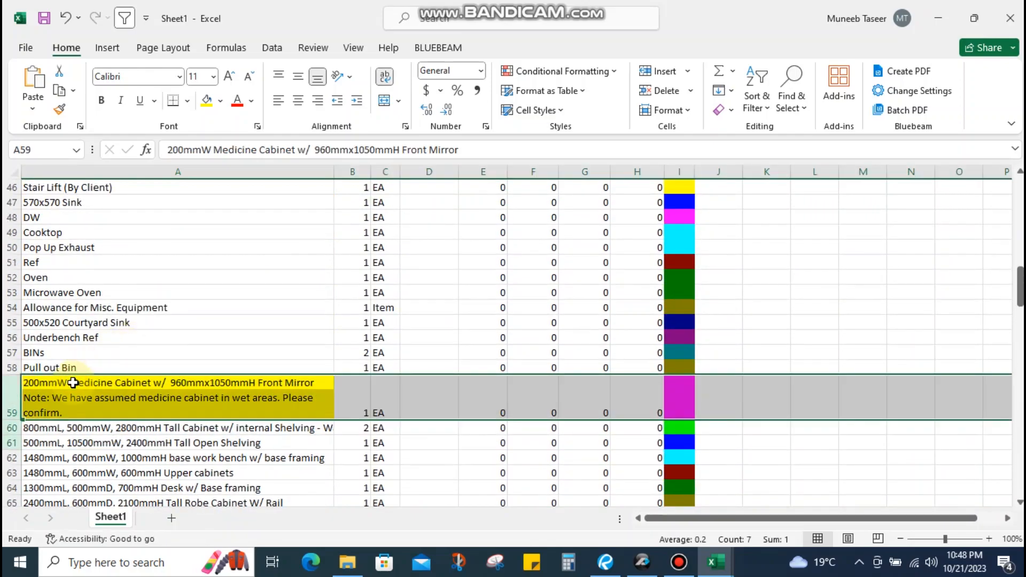
pyautogui.hotkey('ctrl', 'shift', '+')
# Move the Courtyard Splashback Tile row under Splashback Wall Tile, above Benchtop
pyautogui.click(69, 427)
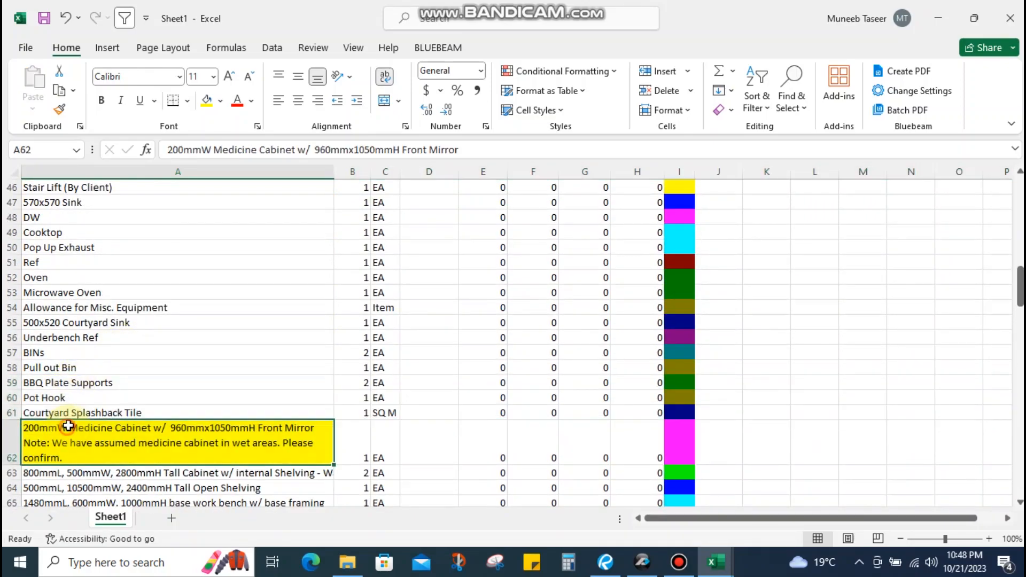
pyautogui.press('Up')
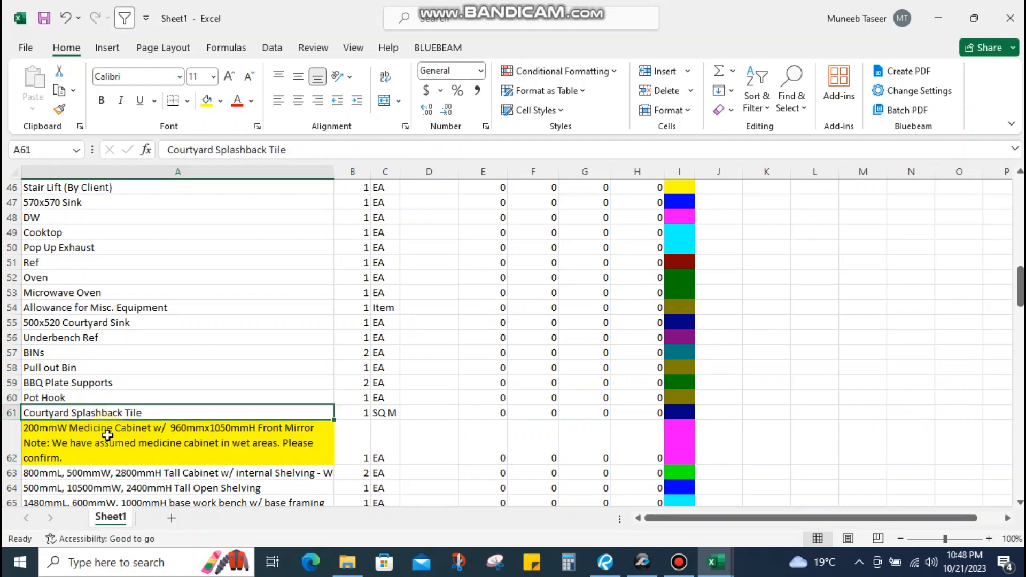
pyautogui.hotkey('shift', 'space')
pyautogui.hotkey('ctrl', 'x')
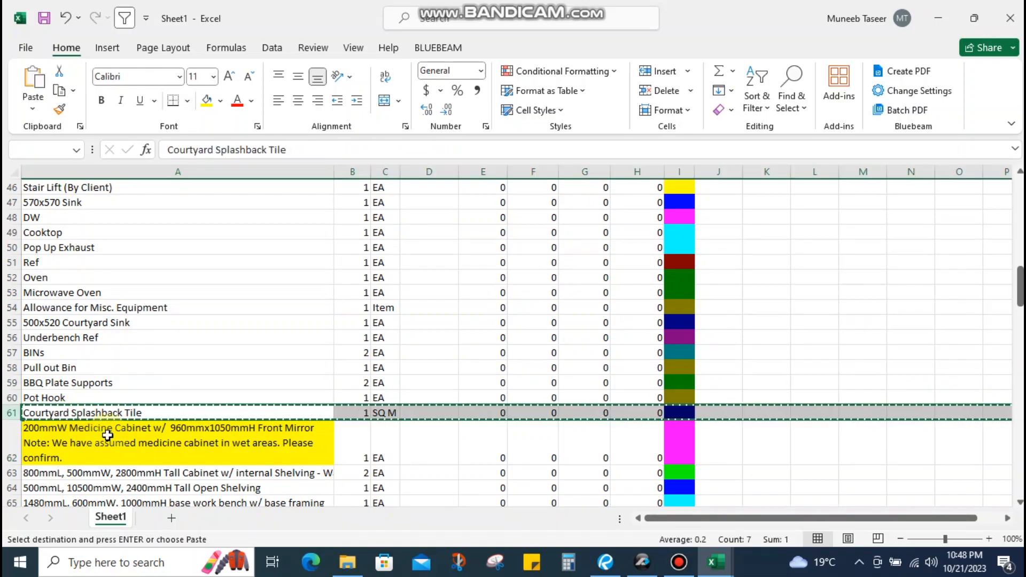
pyautogui.scroll(10, 127, 358)
pyautogui.scroll(5, 127, 361)
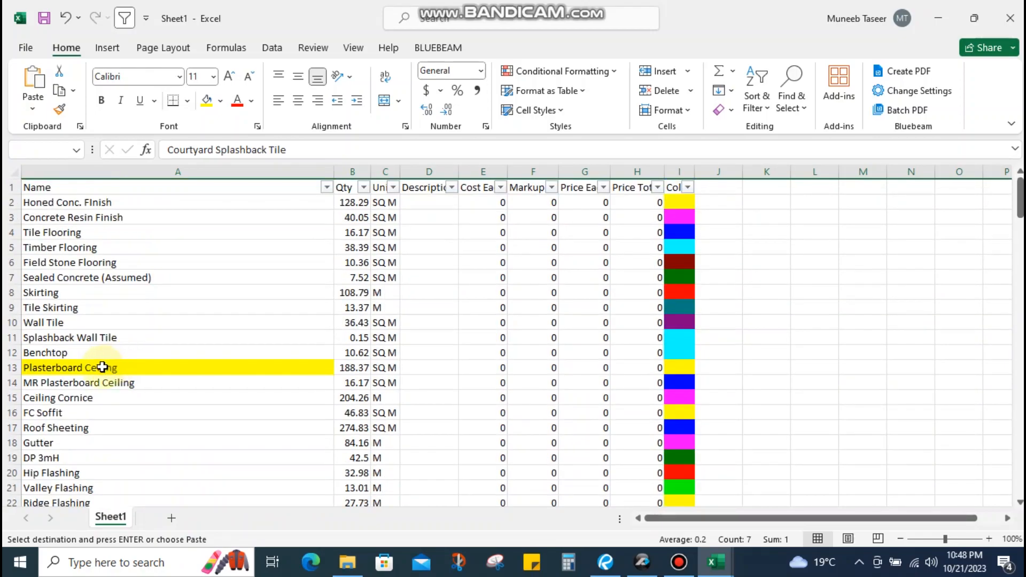
pyautogui.click(80, 340)
pyautogui.click(74, 352)
pyautogui.hotkey('shift', 'space')
pyautogui.hotkey('ctrl', 'shift', '+')
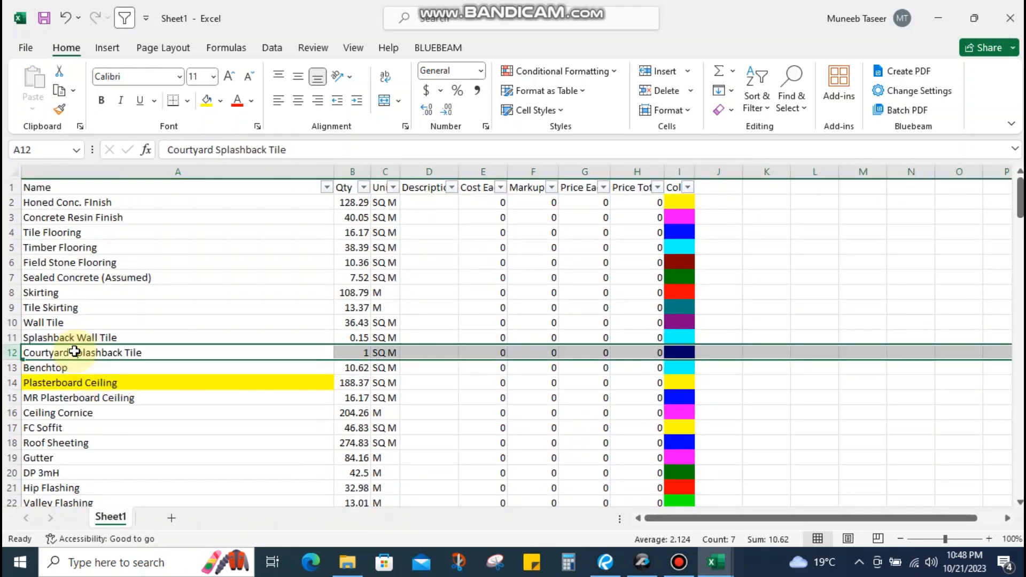
# Move the 780mmL, 2000mmH Mirror row above the Medicine Cabinet row
pyautogui.scroll(-16, 156, 321)
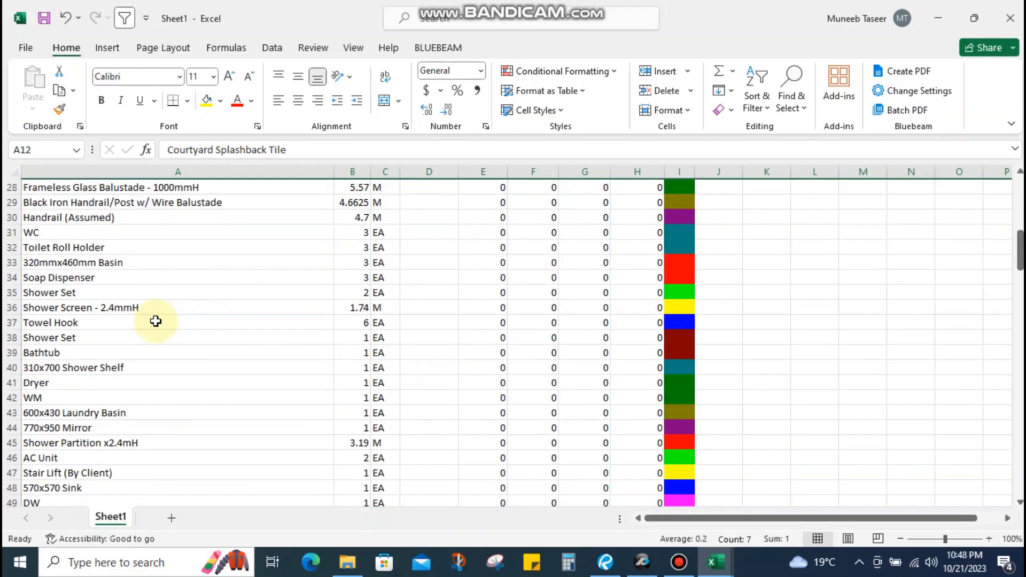
pyautogui.scroll(-1, 155, 321)
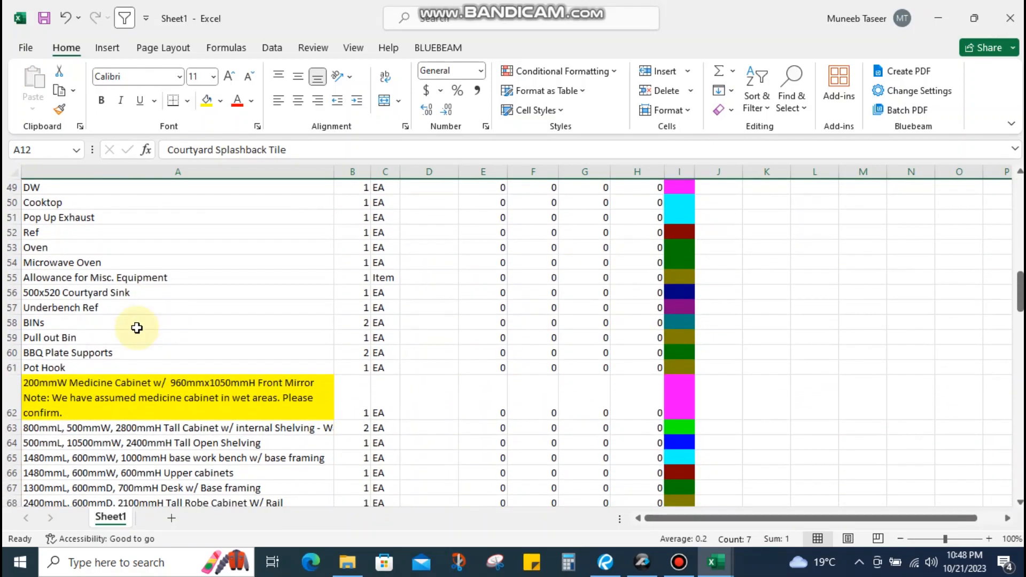
pyautogui.click(75, 368)
pyautogui.scroll(-5, 123, 330)
pyautogui.scroll(-5, 123, 330)
pyautogui.scroll(3, 149, 339)
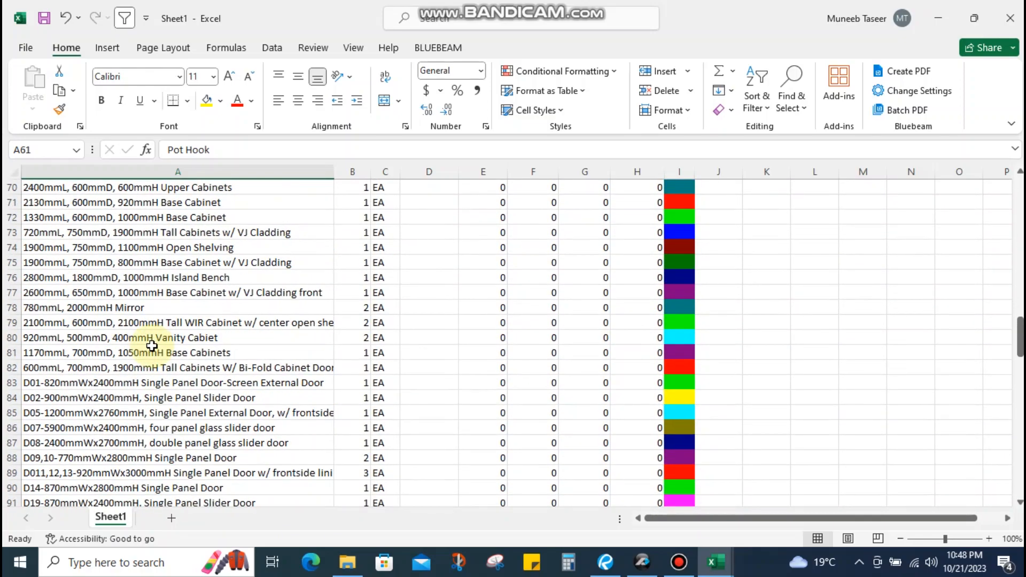
pyautogui.click(146, 309)
pyautogui.hotkey('shift', 'space')
pyautogui.hotkey('ctrl', 'c')
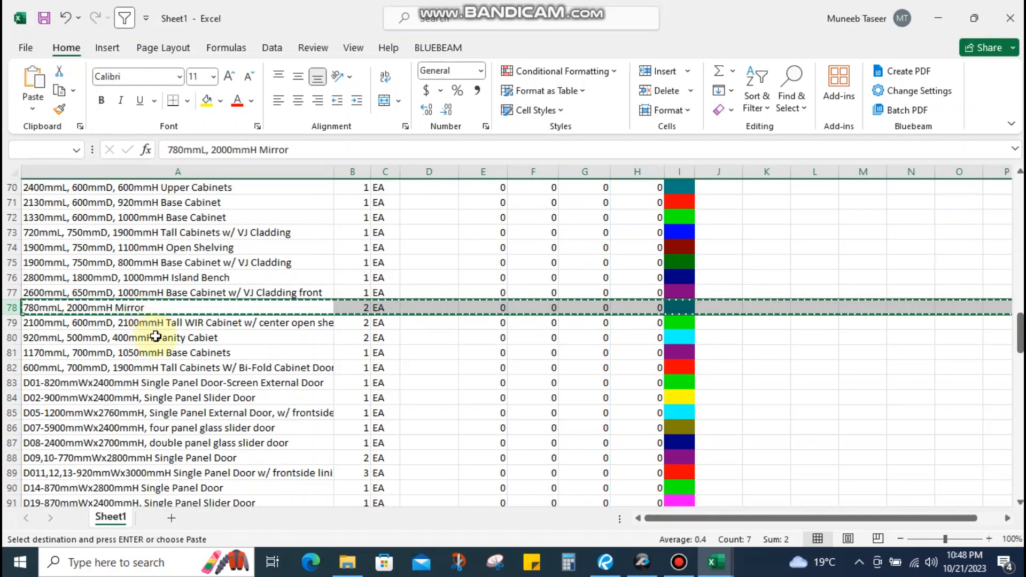
pyautogui.scroll(5, 150, 332)
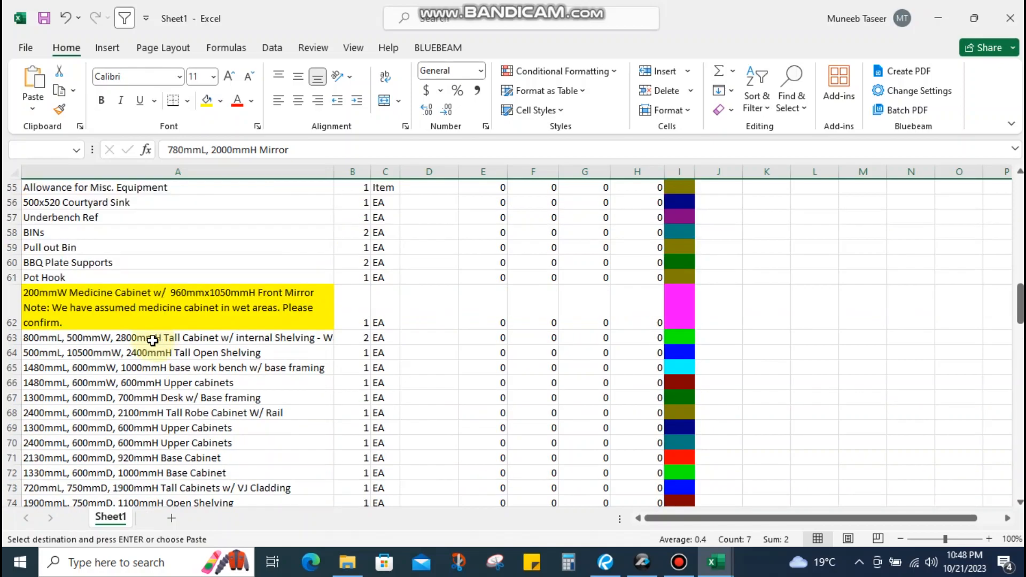
pyautogui.click(51, 297)
pyautogui.hotkey('shift', 'space')
pyautogui.hotkey('ctrl', 'shift', '+')
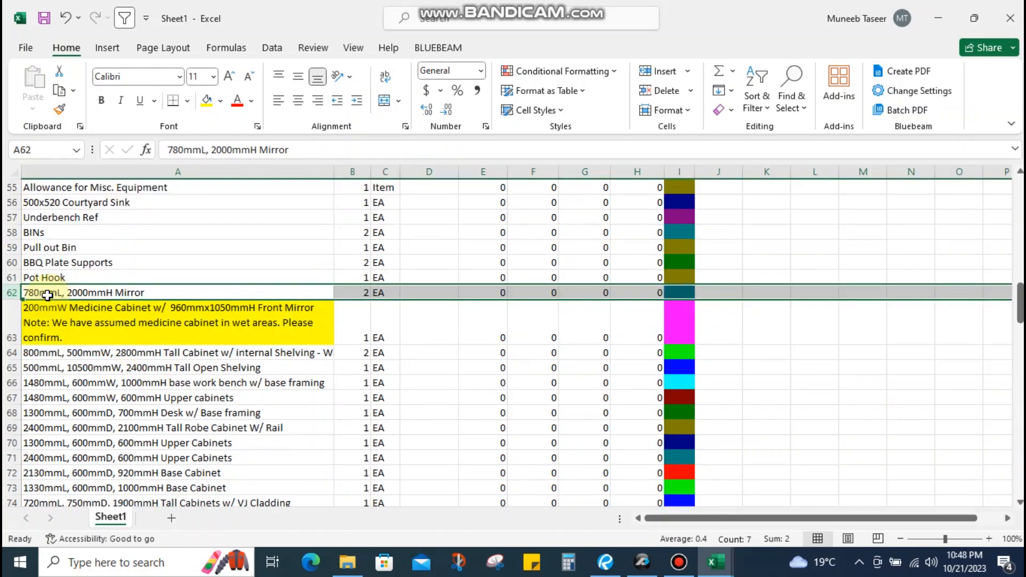
pyautogui.scroll(-1, 178, 401)
pyautogui.scroll(-2, 178, 401)
# Fill the W01-1400mmWx2400mmH Fixed Glazed External Window description in A92 yellow
pyautogui.moveTo(245, 265); pyautogui.dragTo(248, 479)
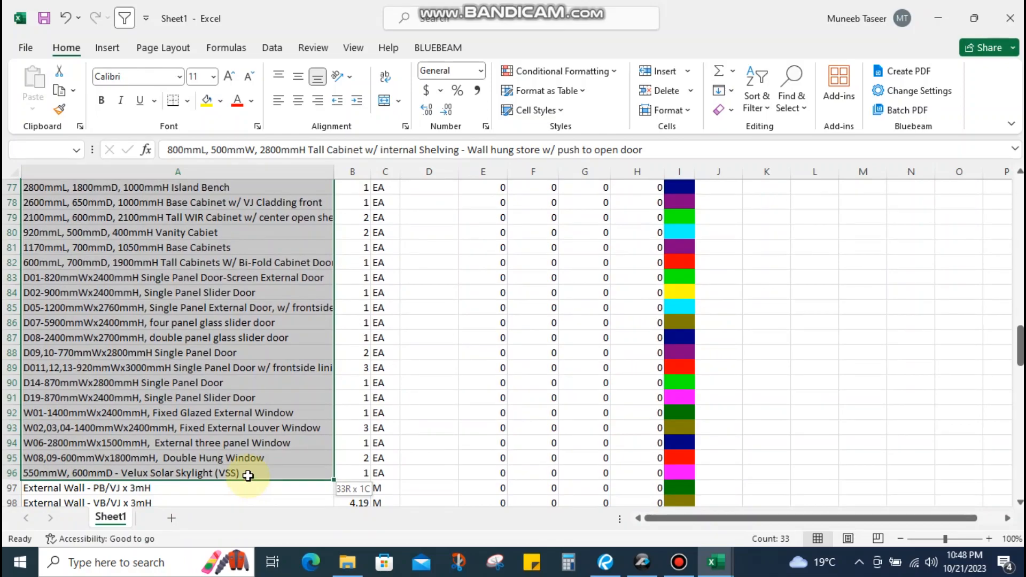
pyautogui.click(202, 366)
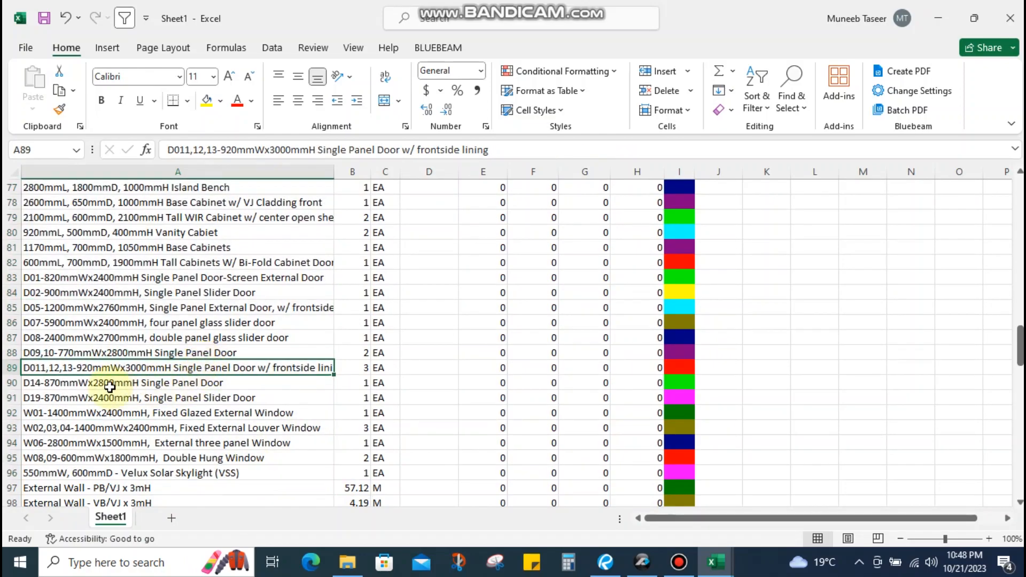
pyautogui.scroll(1, 74, 346)
pyautogui.click(60, 319)
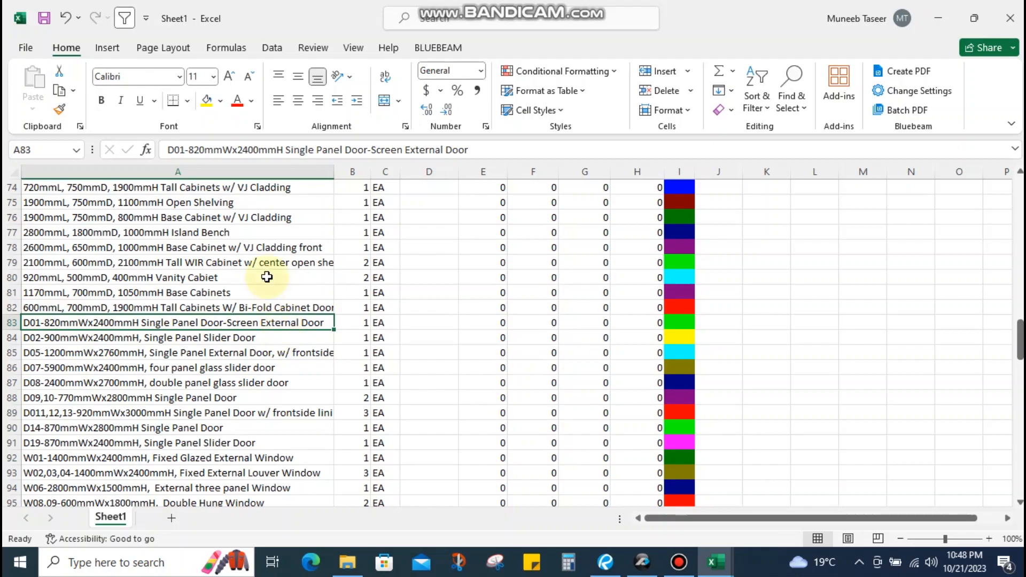
pyautogui.click(240, 447)
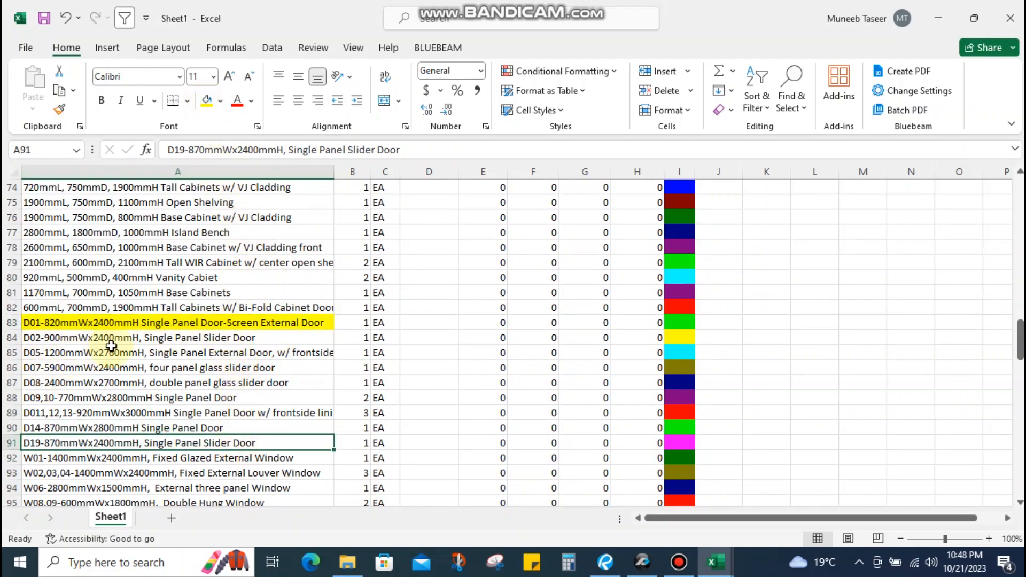
pyautogui.scroll(1, 128, 347)
pyautogui.scroll(-3, 180, 351)
pyautogui.scroll(-1, 182, 320)
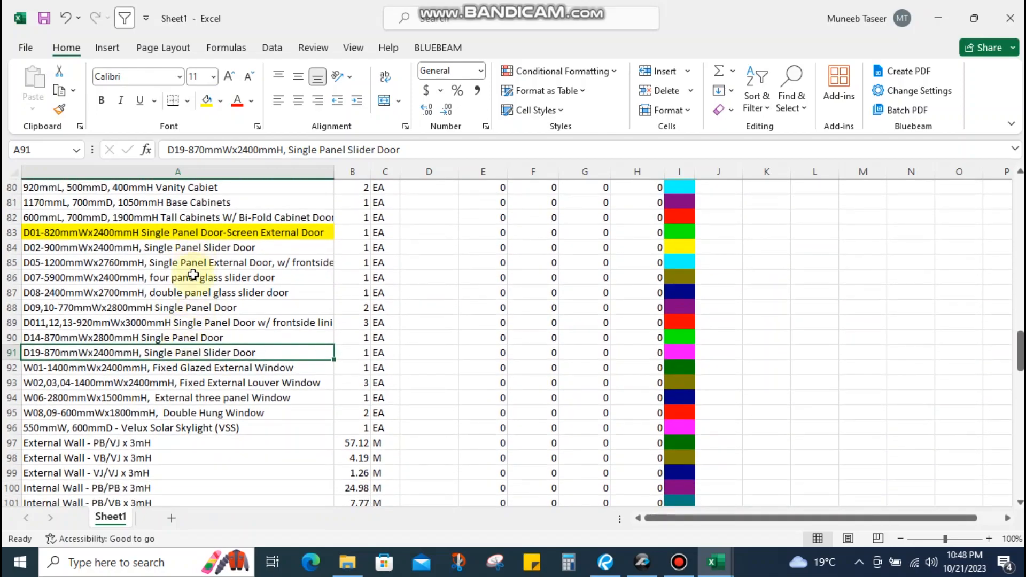
pyautogui.moveTo(62, 367); pyautogui.dragTo(256, 428)
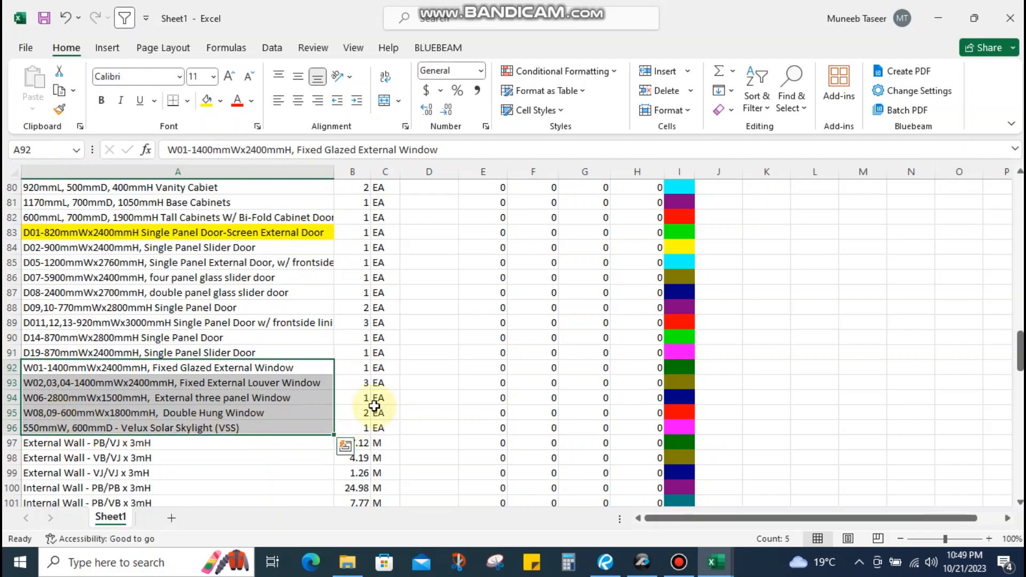
pyautogui.click(87, 372)
pyautogui.click(201, 106)
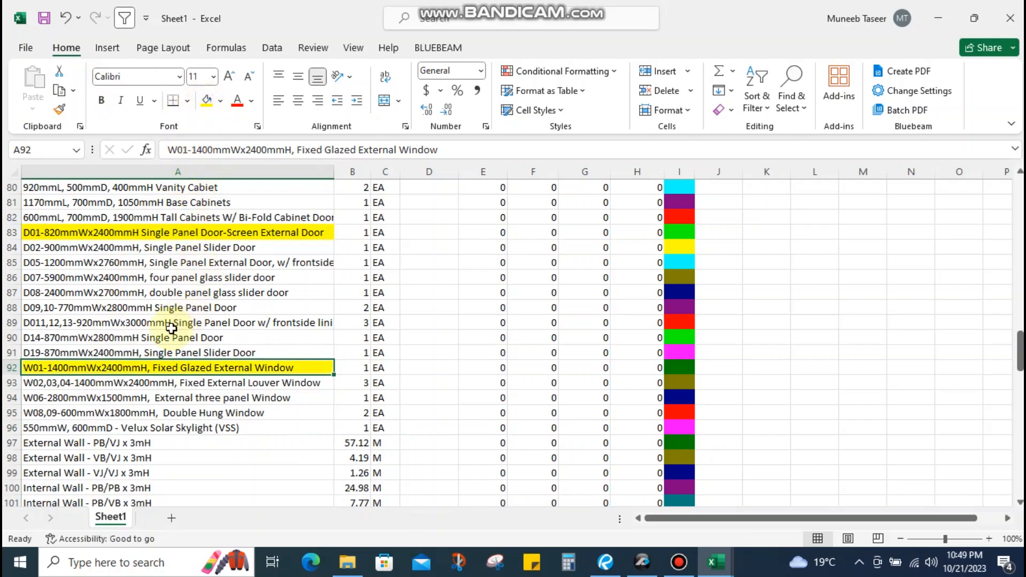
pyautogui.scroll(-2, 171, 321)
# Check the first External Wall entry's 57.12 quantity, leaving it unchanged
pyautogui.scroll(-1, 121, 355)
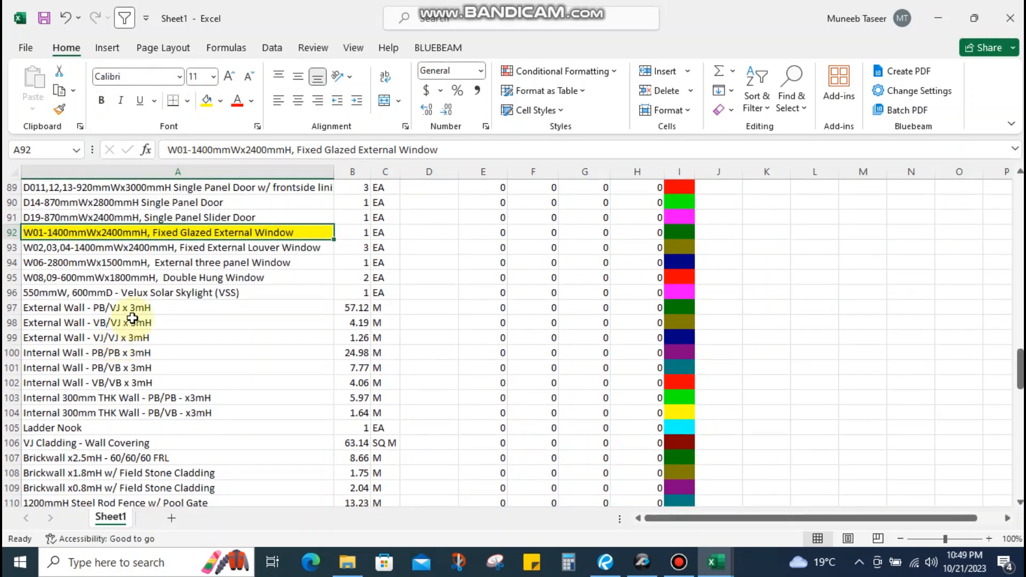
pyautogui.click(134, 313)
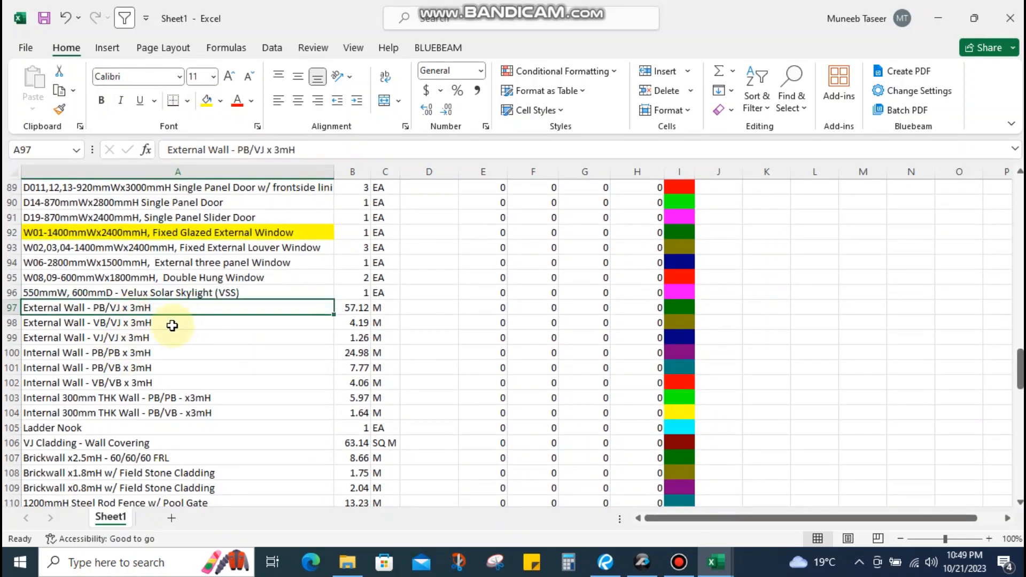
pyautogui.click(188, 337)
pyautogui.click(160, 309)
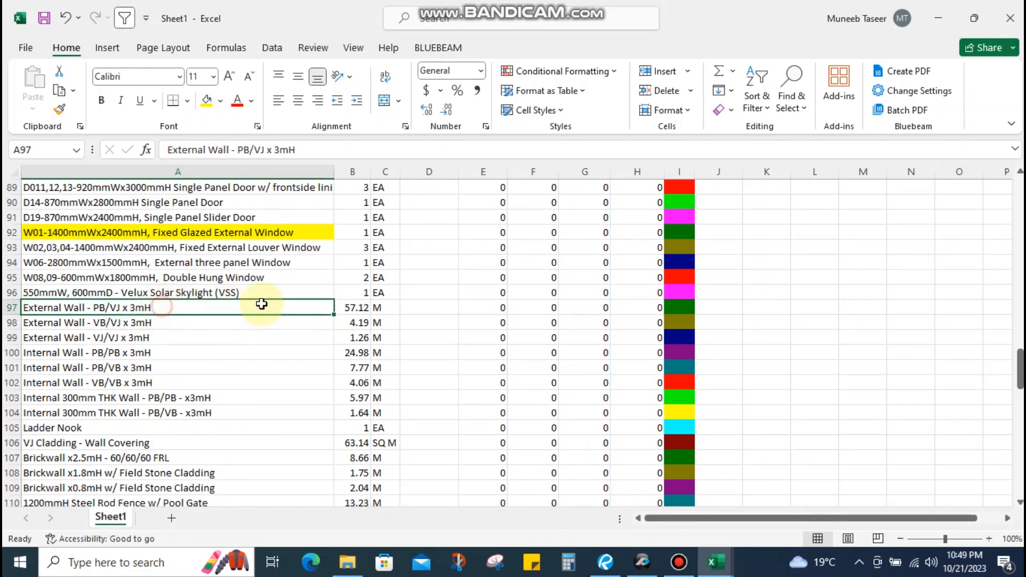
pyautogui.doubleClick(344, 307)
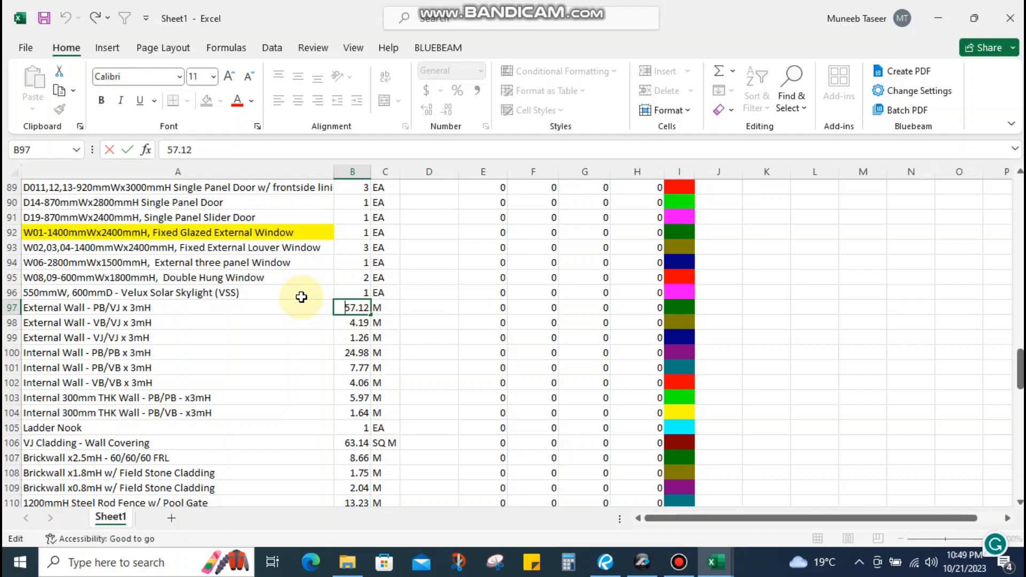
pyautogui.click(251, 323)
pyautogui.moveTo(154, 308); pyautogui.dragTo(160, 380)
pyautogui.click(102, 310)
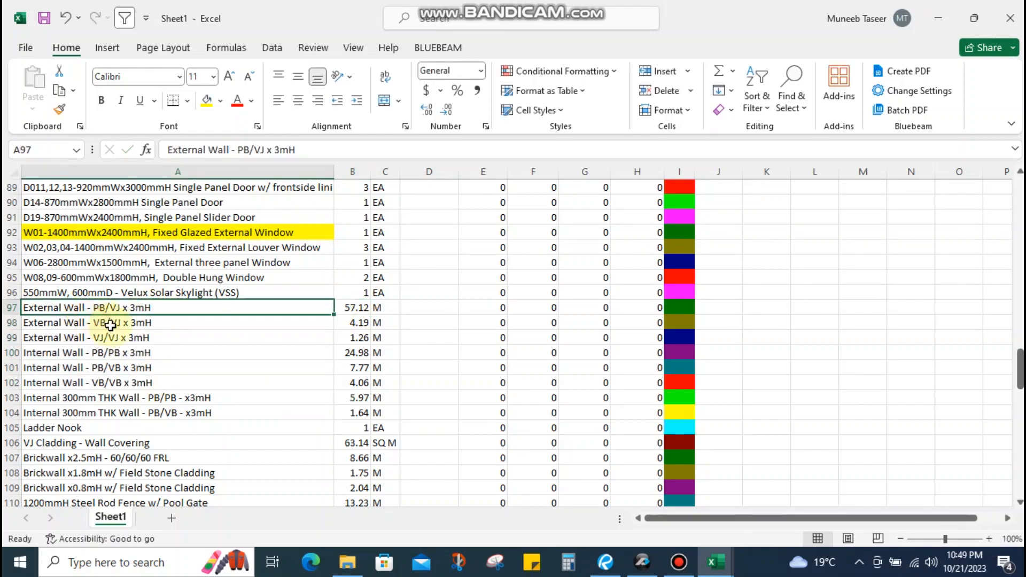
# Fill the External and Internal Wall descriptions in A97:A104 yellow
pyautogui.click(110, 324)
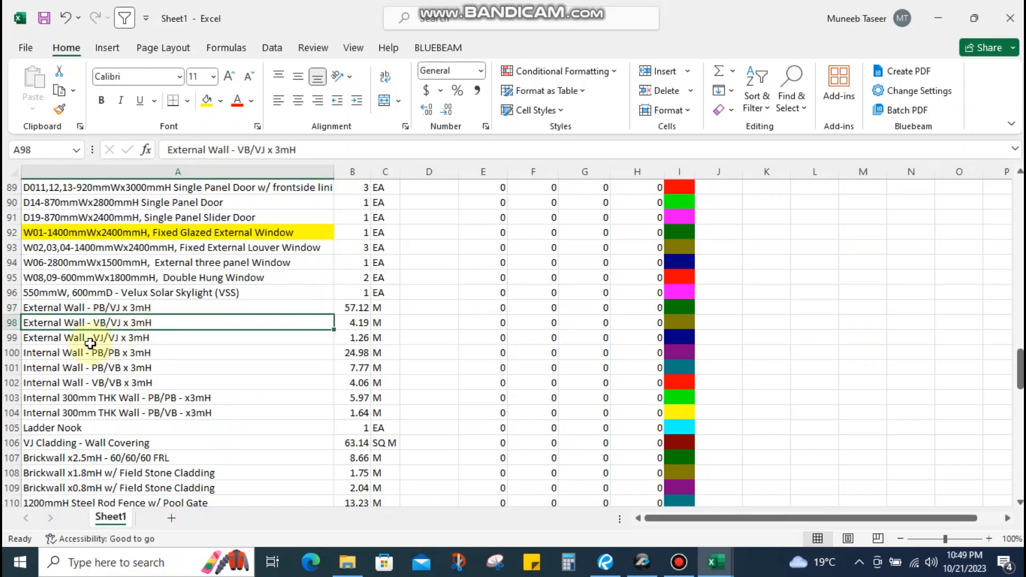
pyautogui.moveTo(73, 342); pyautogui.dragTo(137, 308)
pyautogui.moveTo(104, 352); pyautogui.dragTo(107, 383)
pyautogui.scroll(-2, 107, 383)
pyautogui.moveTo(106, 217); pyautogui.dragTo(107, 323)
pyautogui.press('F4')
pyautogui.scroll(-1, 107, 240)
pyautogui.click(106, 305)
pyautogui.click(103, 292)
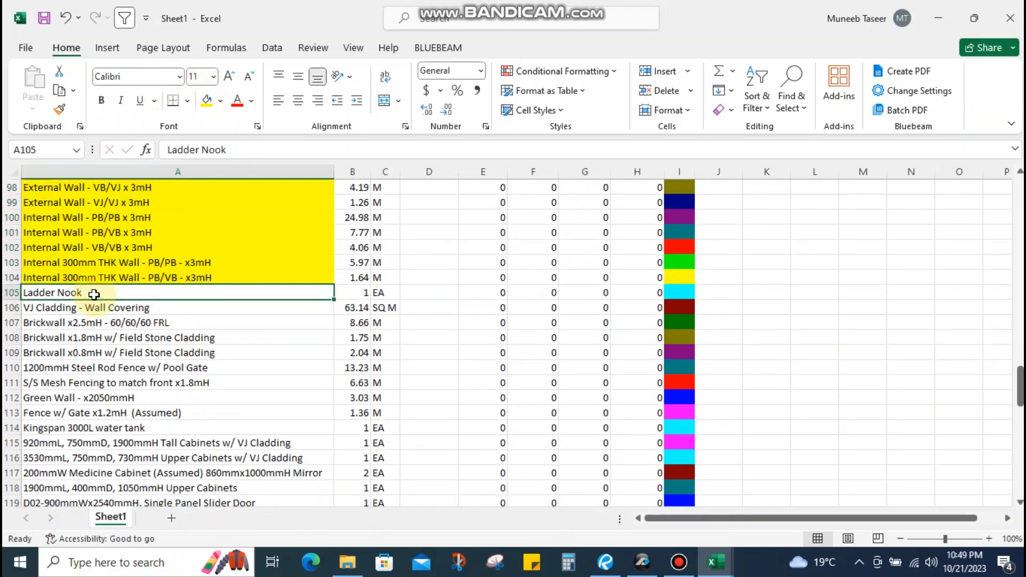
pyautogui.hotkey('shift', 'space')
# Move the Ladder Nook row from row 105 to sit above the medicine cabinet row
pyautogui.hotkey('ctrl', 'c')
pyautogui.scroll(15, 129, 316)
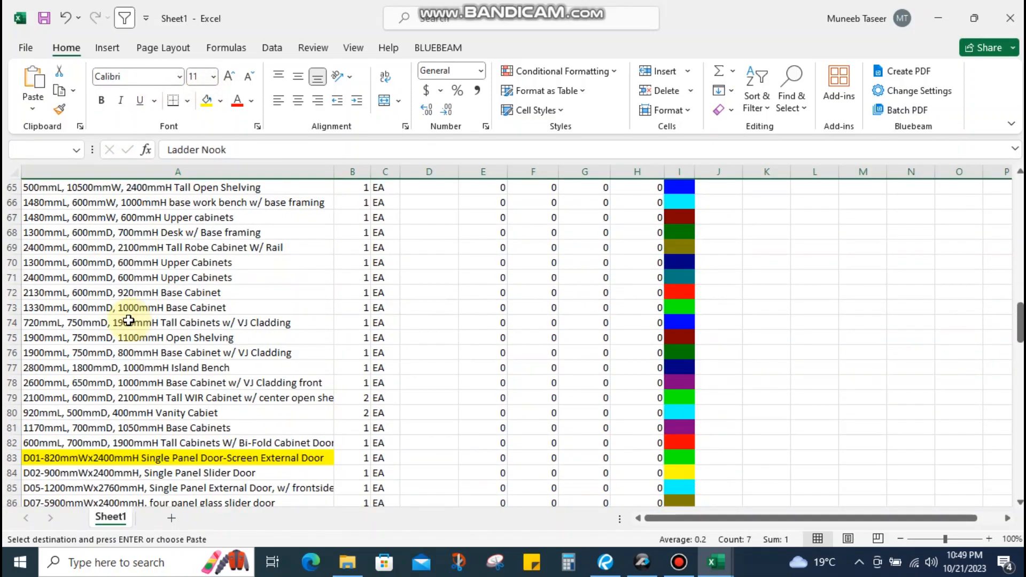
pyautogui.click(84, 337)
pyautogui.hotkey('shift', 'space')
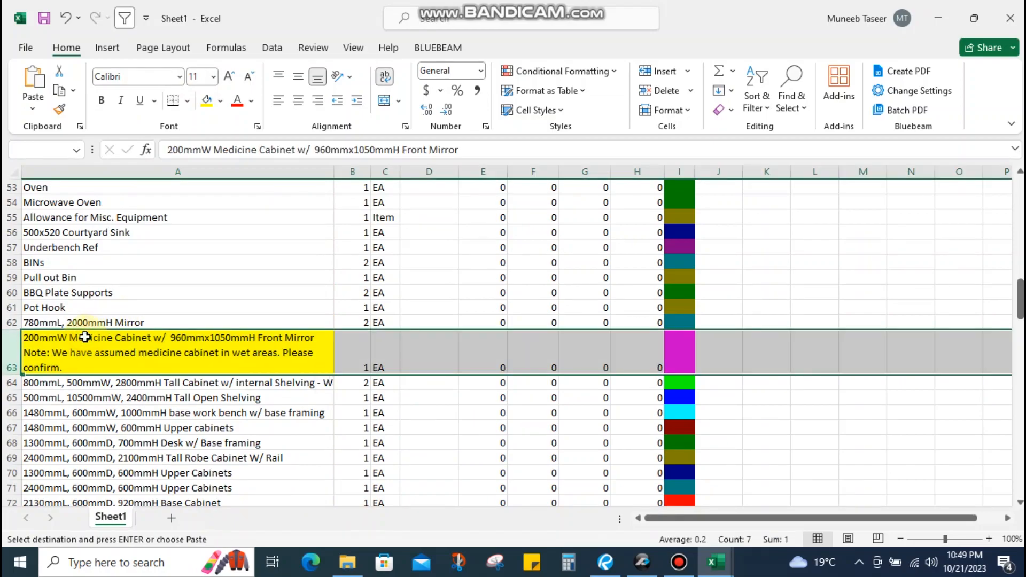
pyautogui.press('Return')
pyautogui.hotkey('ctrl', 'shift', '+')
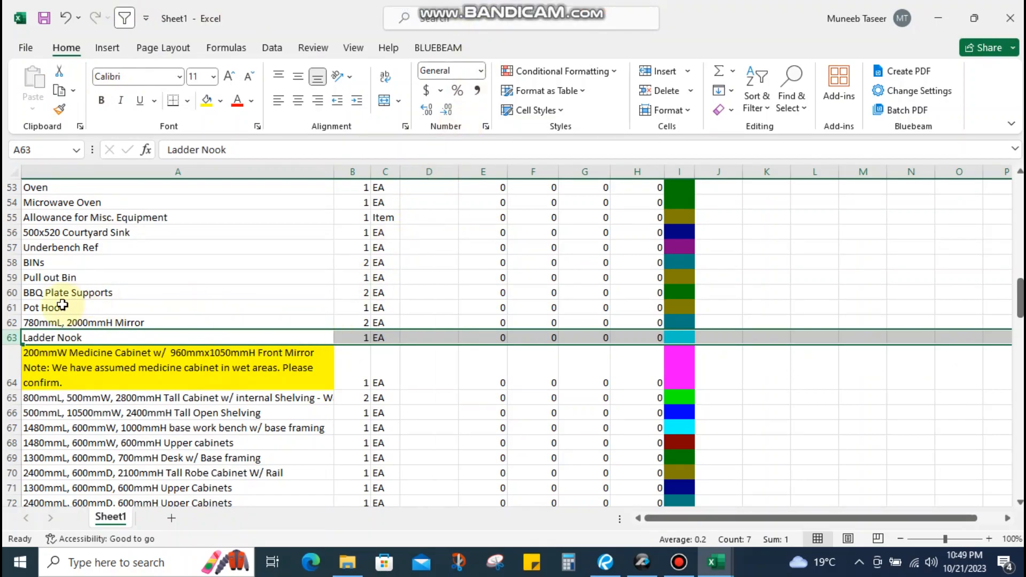
pyautogui.click(64, 354)
# Move the VJ Cladding - Wall Covering row up to row 12, below Splashback Wall Tile
pyautogui.scroll(-6, 103, 357)
pyautogui.scroll(-12, 104, 359)
pyautogui.scroll(4, 104, 359)
pyautogui.click(132, 354)
pyautogui.hotkey('shift', 'space')
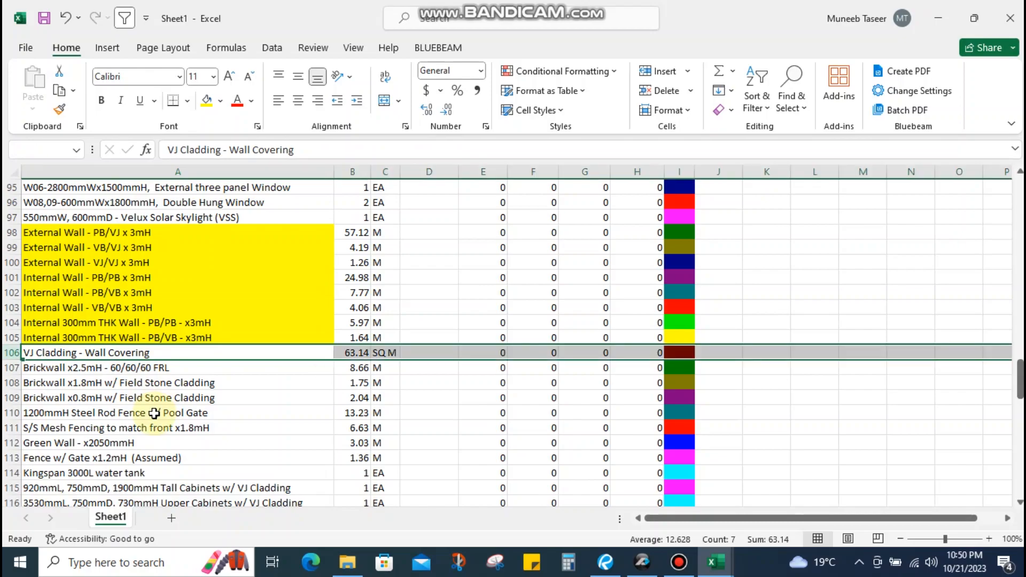
pyautogui.hotkey('ctrl', 'c')
pyautogui.scroll(15, 150, 413)
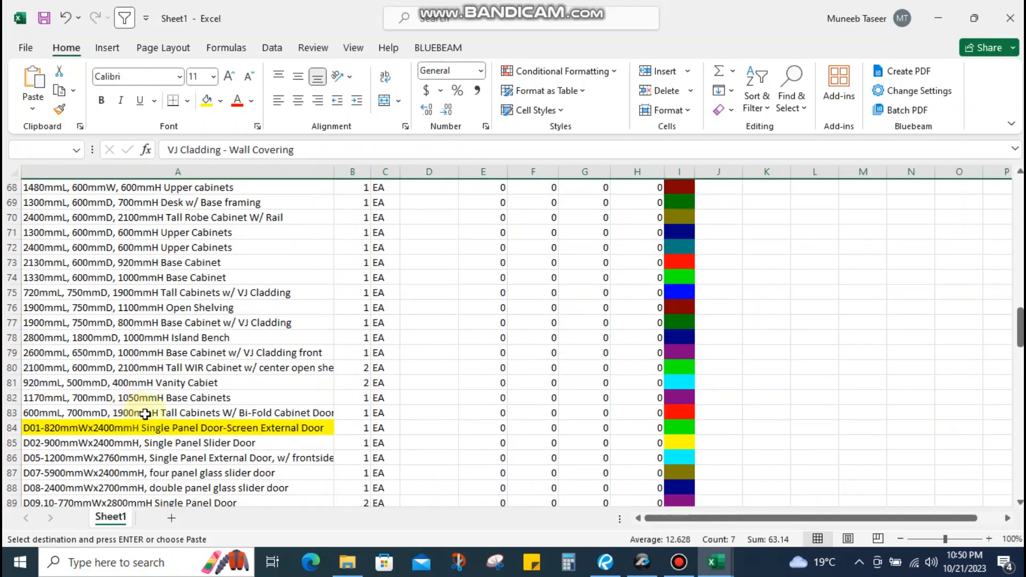
pyautogui.scroll(15, 145, 414)
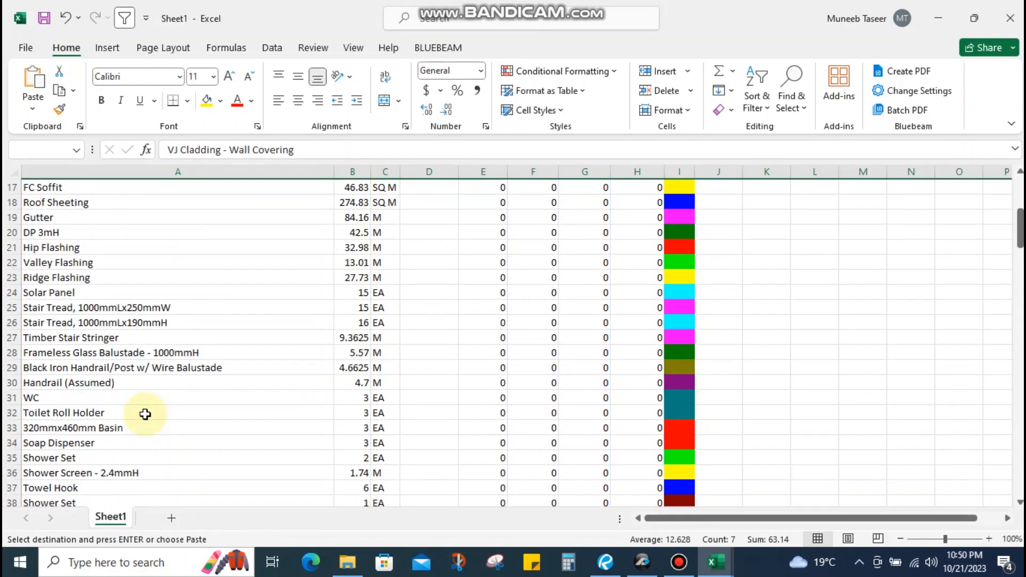
pyautogui.scroll(2, 145, 414)
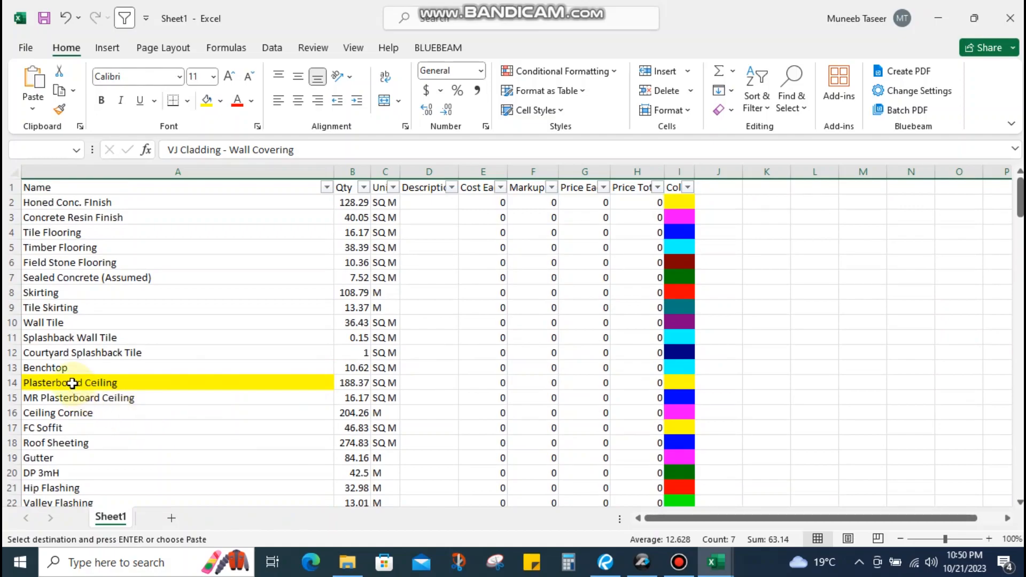
pyautogui.click(73, 354)
pyautogui.hotkey('shift', 'space')
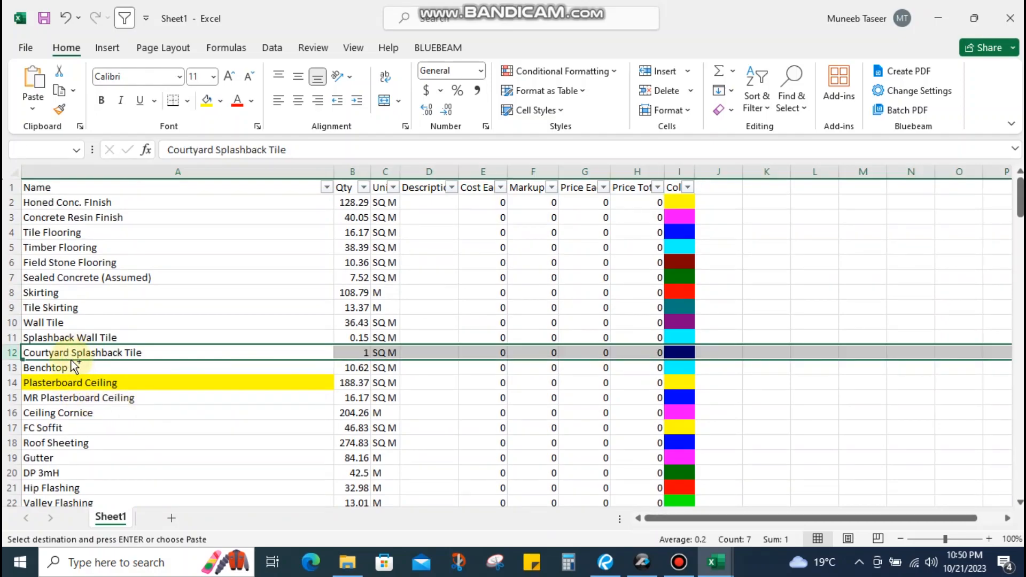
pyautogui.hotkey('ctrl', 'shift', '+')
# Convert the brickwall quantity to an area formula =8.66*2.5 (21.65) with unit SQ M
pyautogui.scroll(-19, 227, 366)
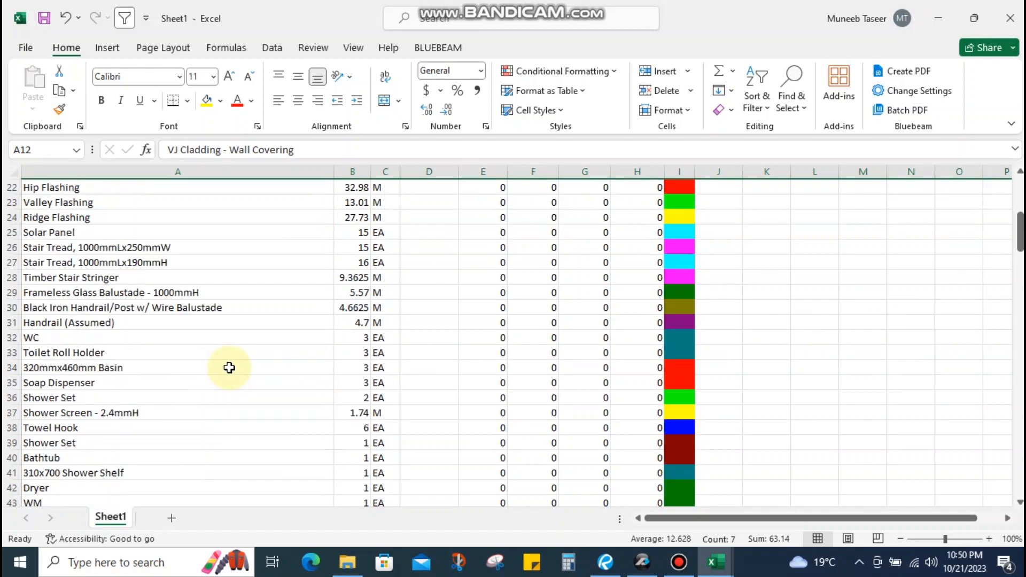
pyautogui.scroll(-14, 204, 368)
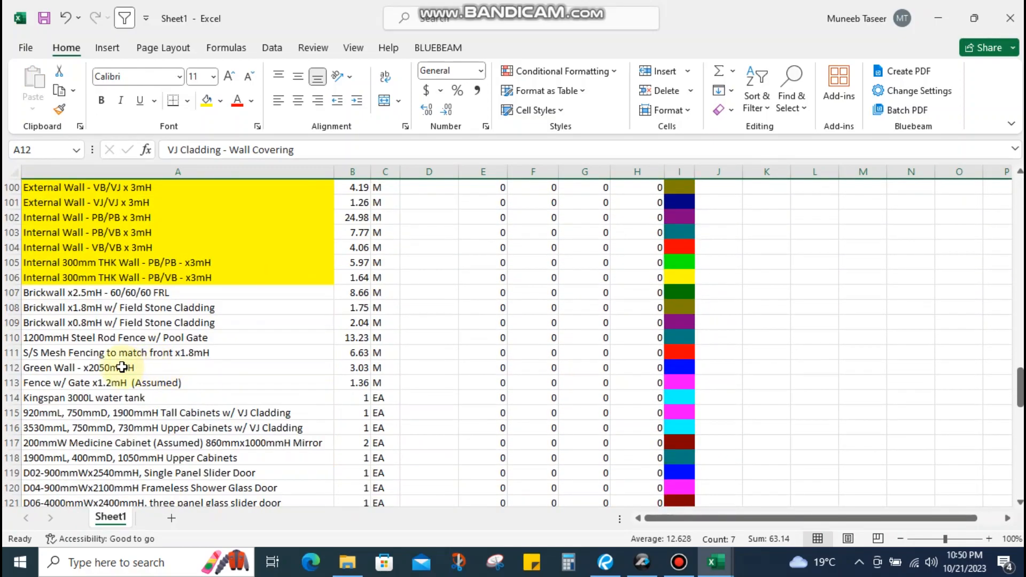
pyautogui.click(107, 293)
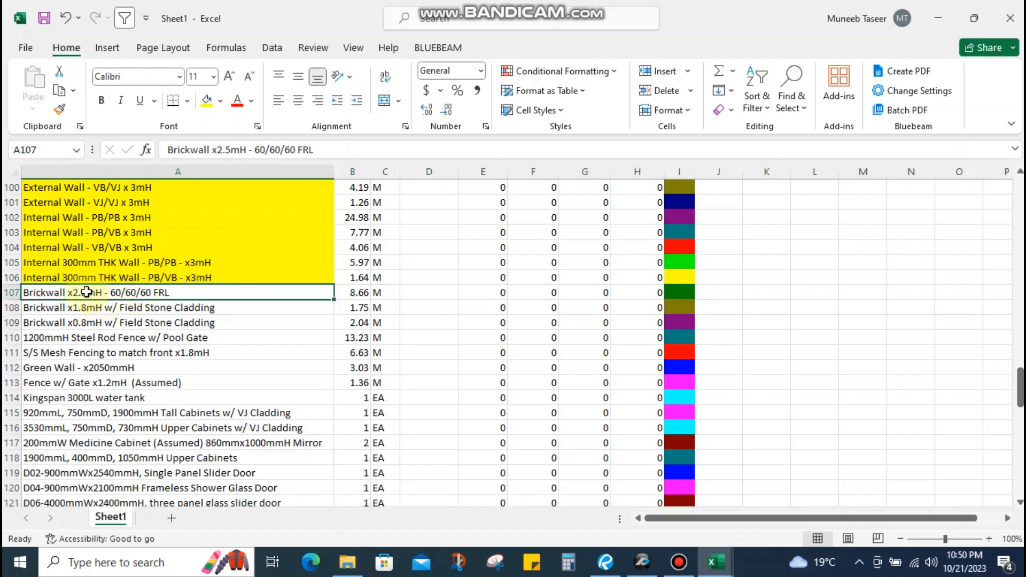
pyautogui.doubleClick(348, 293)
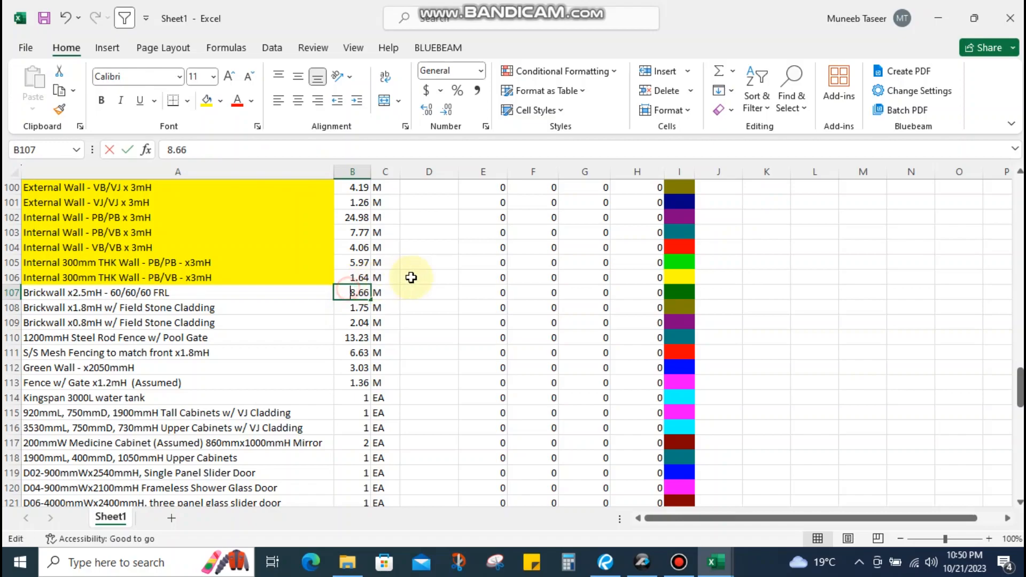
pyautogui.write('=')
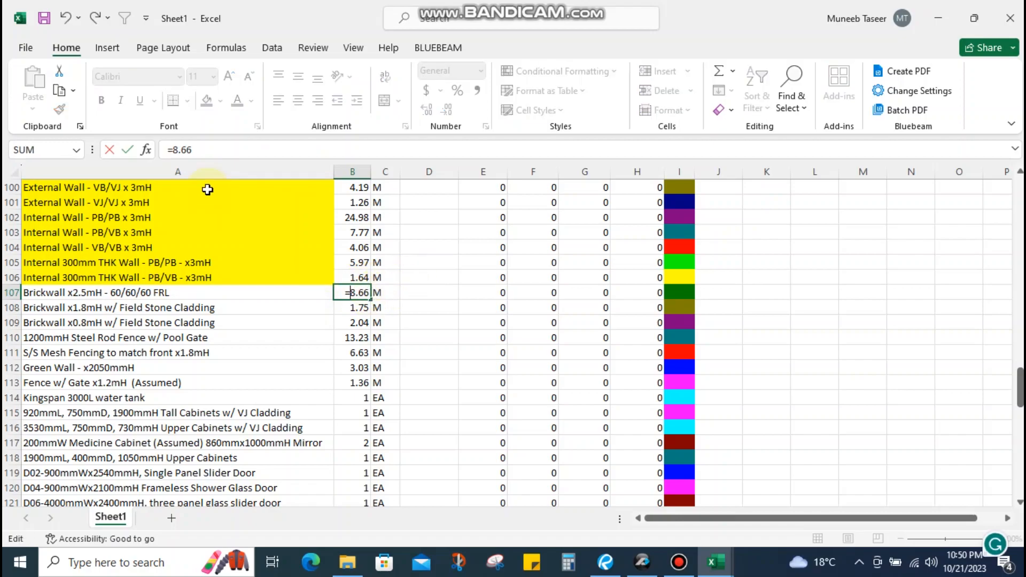
pyautogui.click(217, 142)
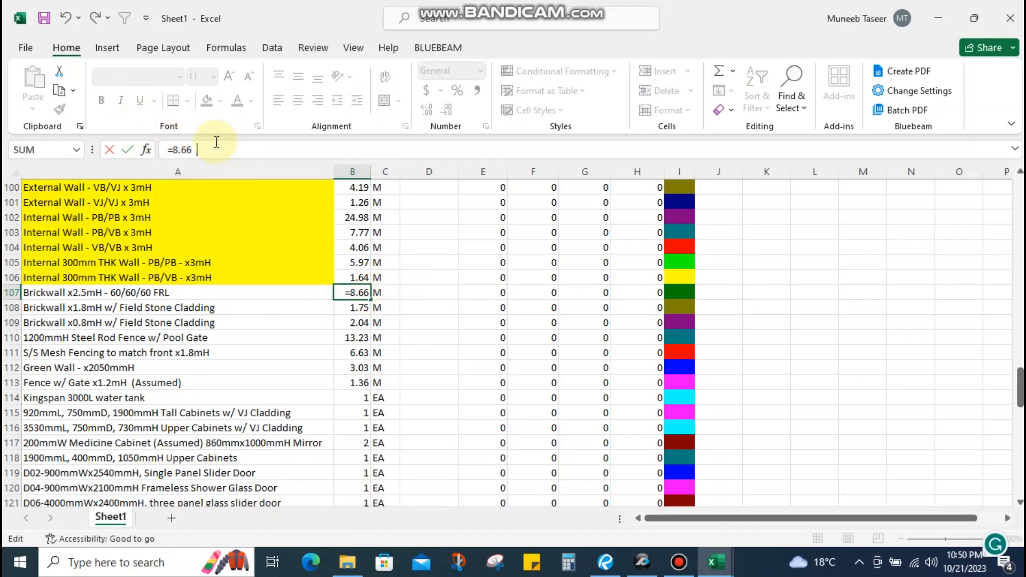
pyautogui.write('*2.')
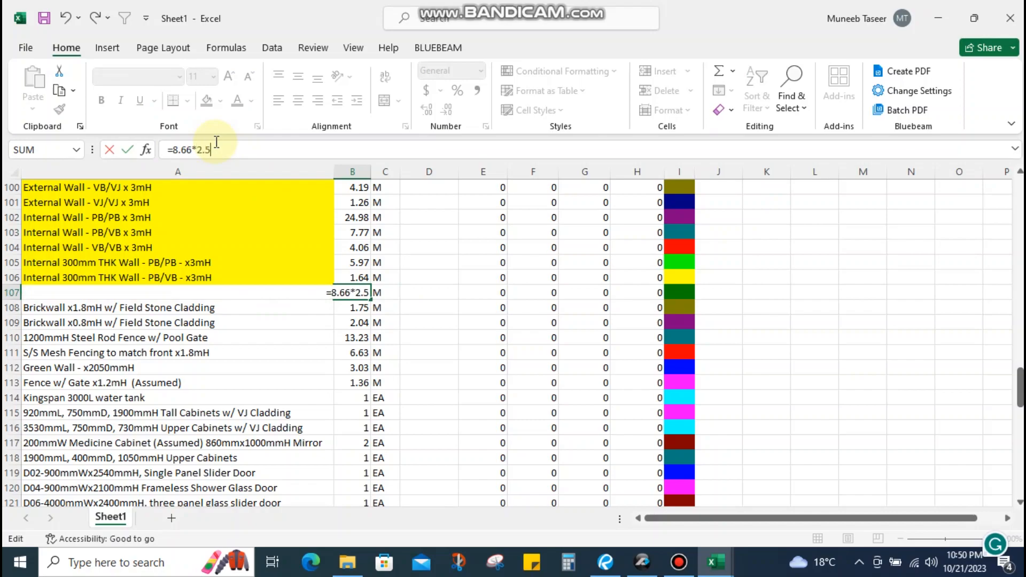
pyautogui.write('5')
pyautogui.press('Return')
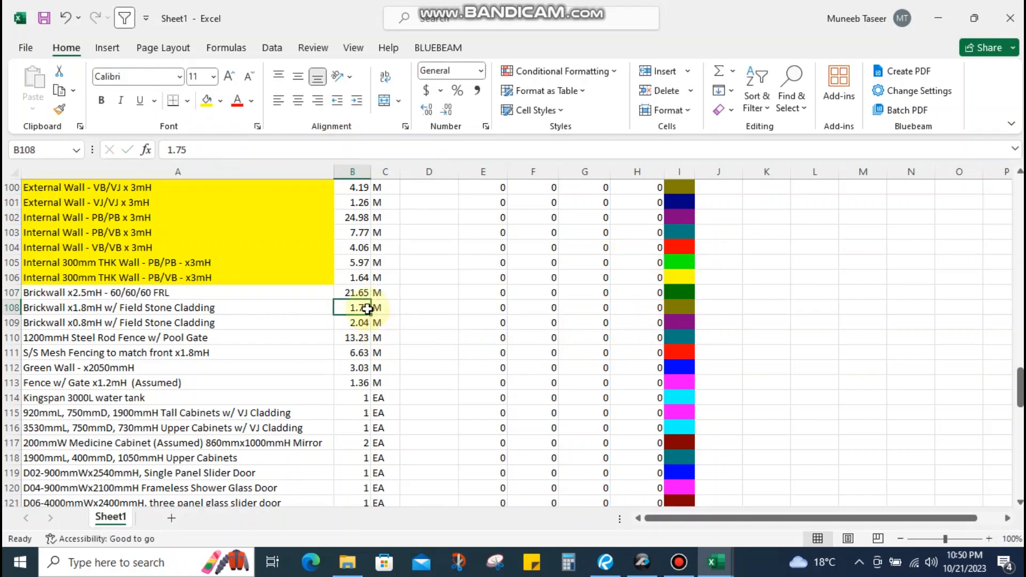
pyautogui.click(378, 293)
pyautogui.write('s')
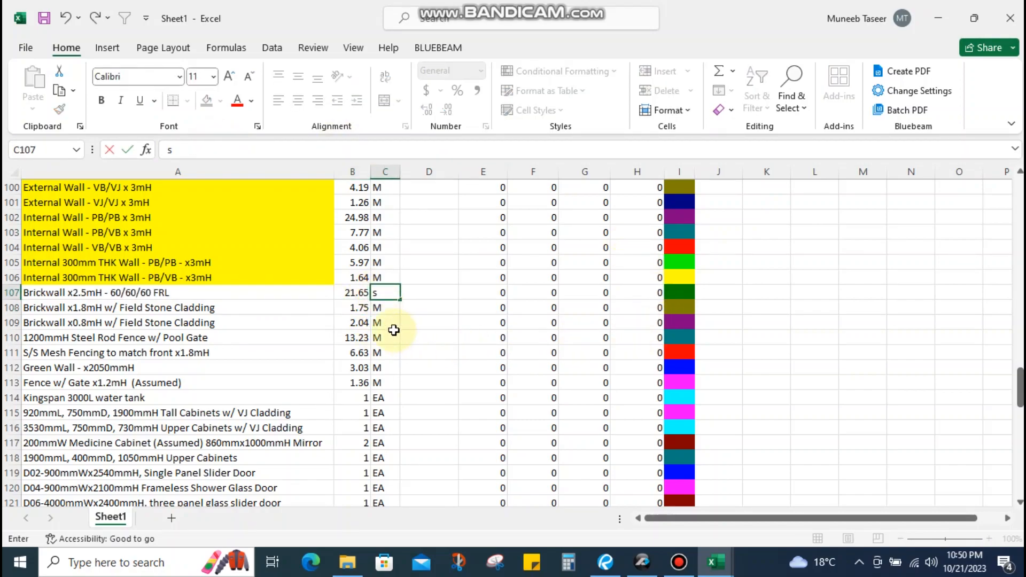
pyautogui.write('q M')
pyautogui.press('Return')
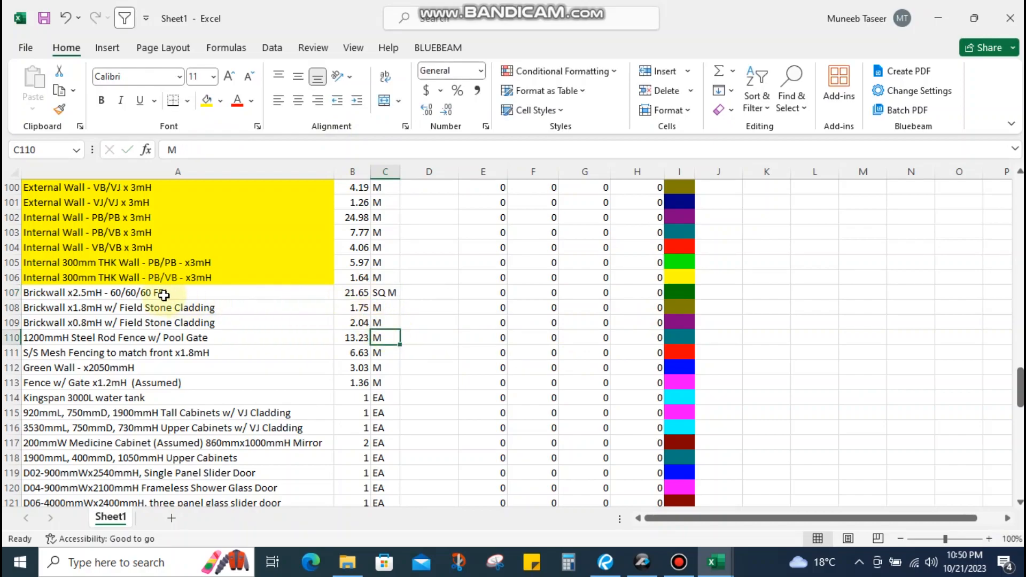
# Remove the height from the row 107 description so it reads 'Brickwall - 60/60/60 FRL'
pyautogui.click(96, 292)
pyautogui.doubleClick(96, 292)
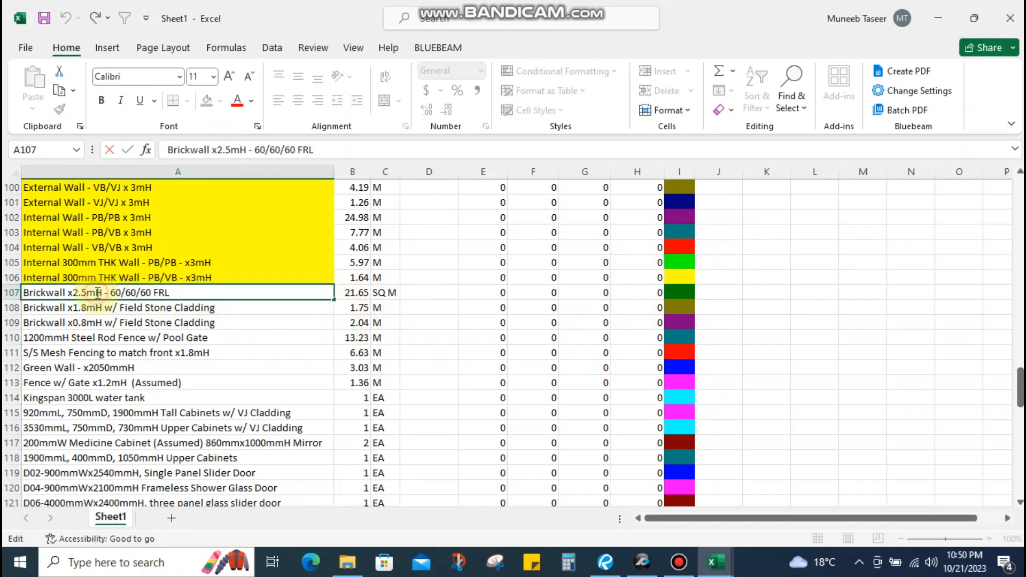
pyautogui.doubleClick(98, 293)
pyautogui.press('BackSpace')
pyautogui.press('BackSpace')
pyautogui.press('BackSpace')
pyautogui.press('BackSpace')
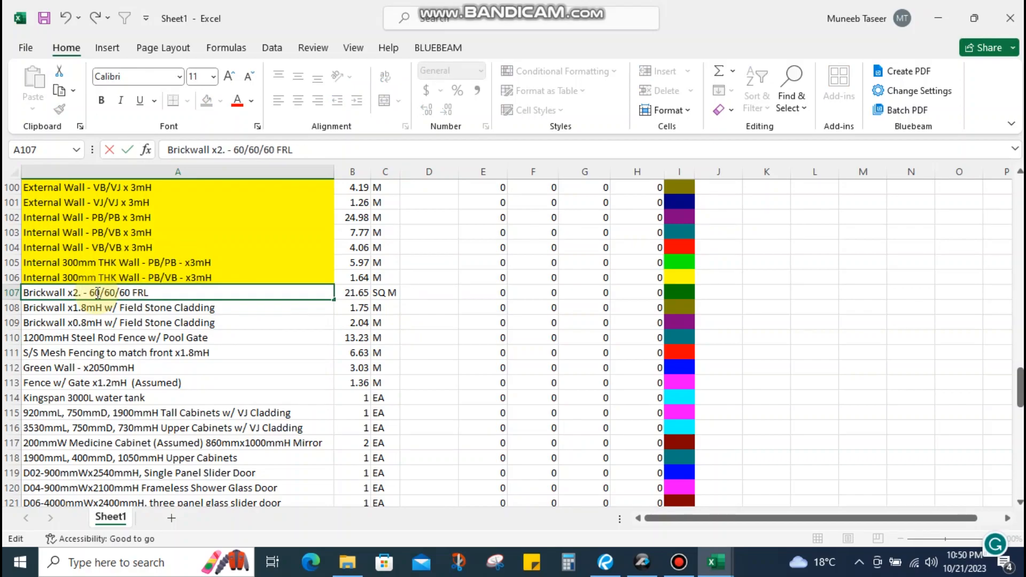
pyautogui.press('BackSpace')
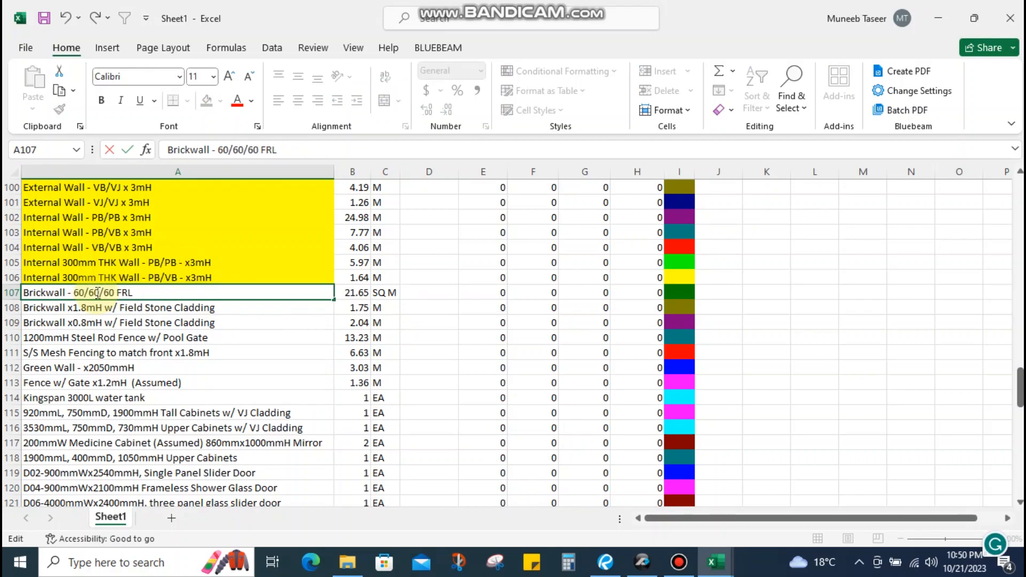
pyautogui.press('Return')
pyautogui.click(97, 293)
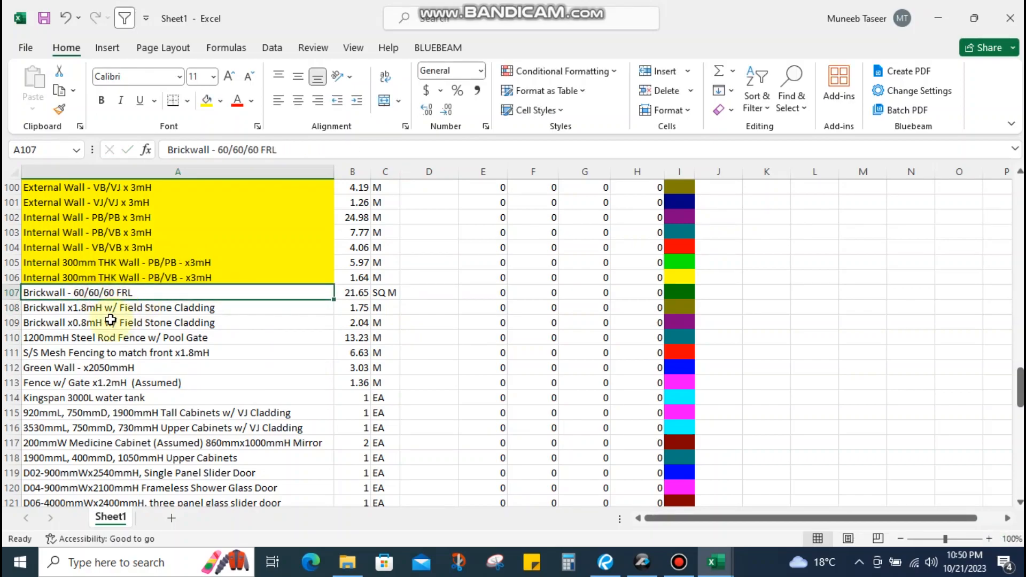
# Make B108 the combined cladding area =1.75*1.8+2.04*0.8 (4.782) with unit SQ M
pyautogui.click(90, 311)
pyautogui.moveTo(75, 323); pyautogui.dragTo(80, 316)
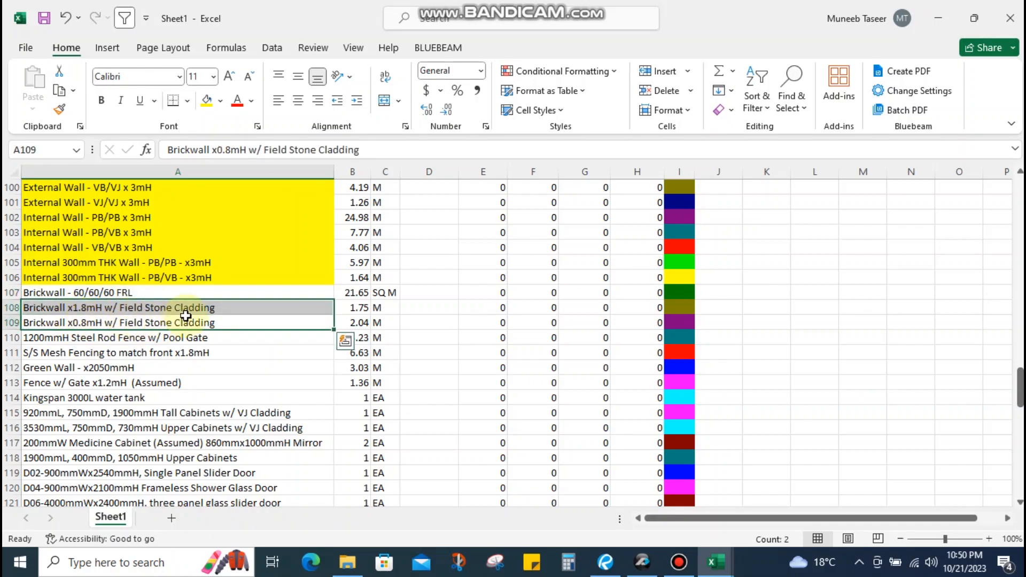
pyautogui.click(152, 338)
pyautogui.click(137, 309)
pyautogui.doubleClick(340, 308)
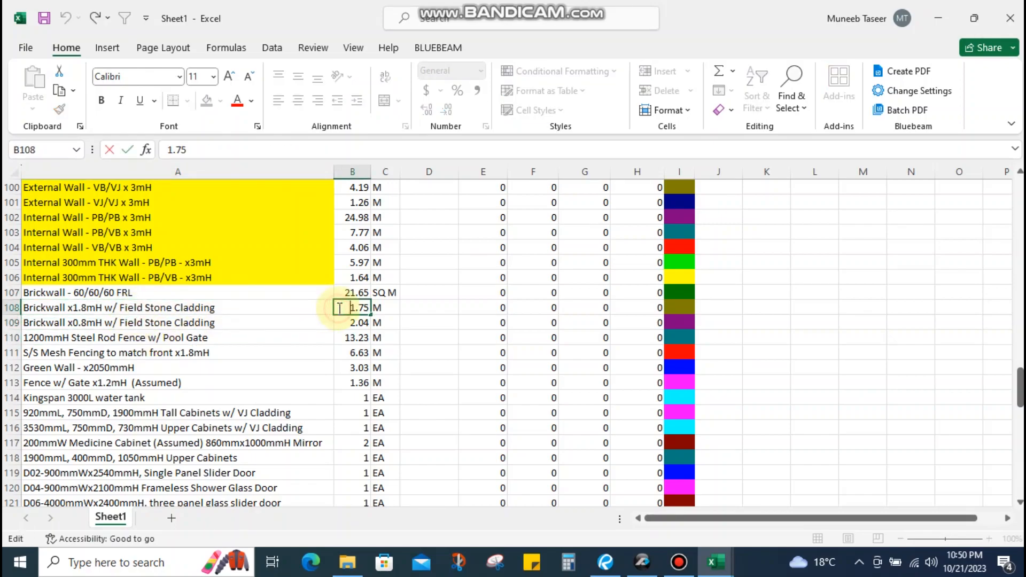
pyautogui.write('=')
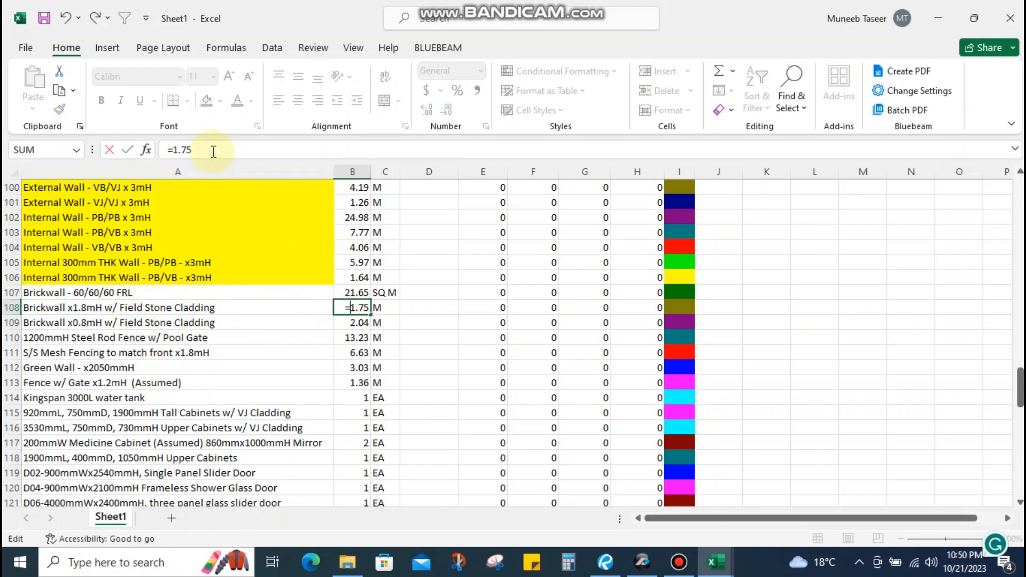
pyautogui.click(235, 155)
pyautogui.write('*')
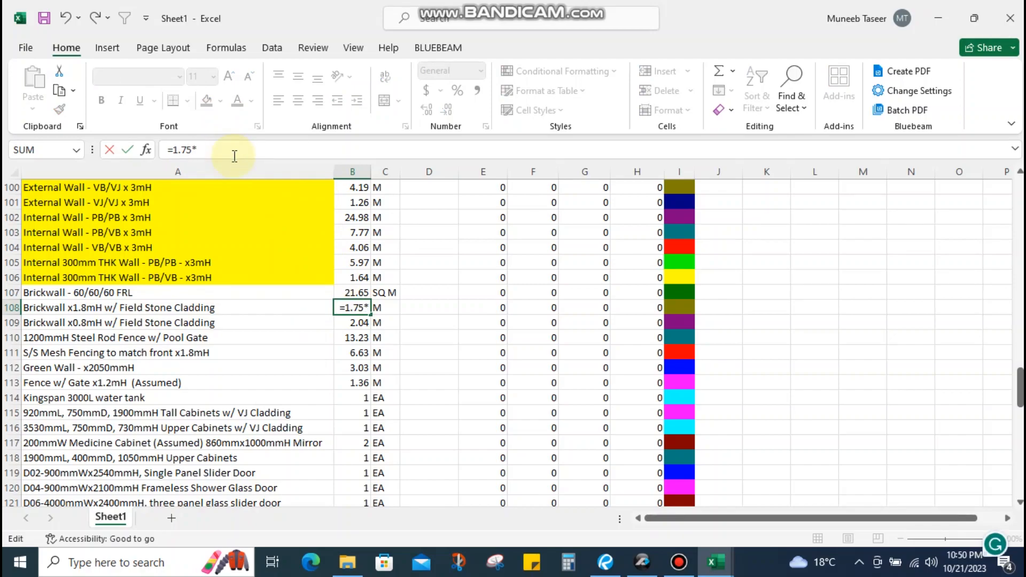
pyautogui.write('1.8+')
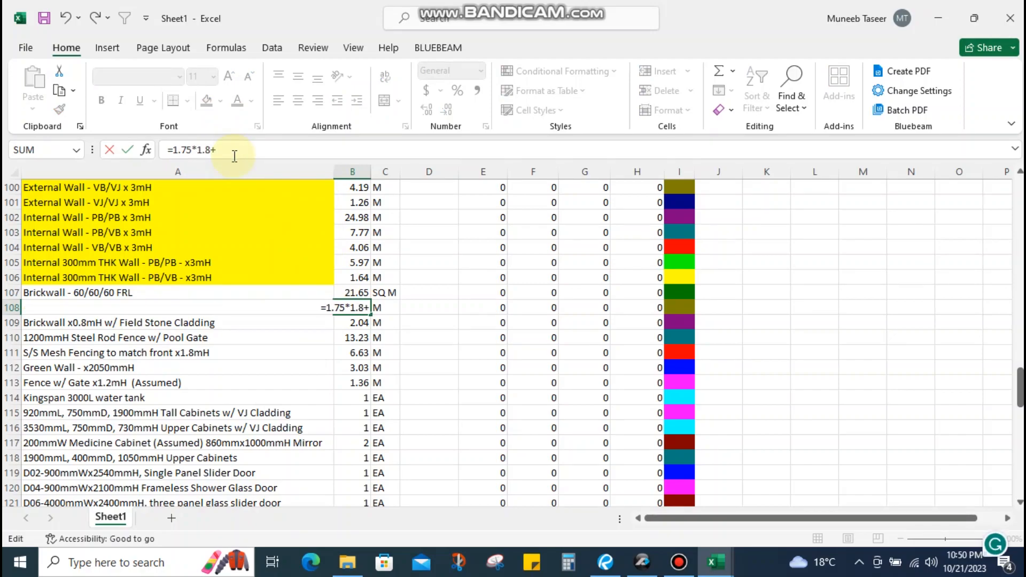
pyautogui.write('2.04')
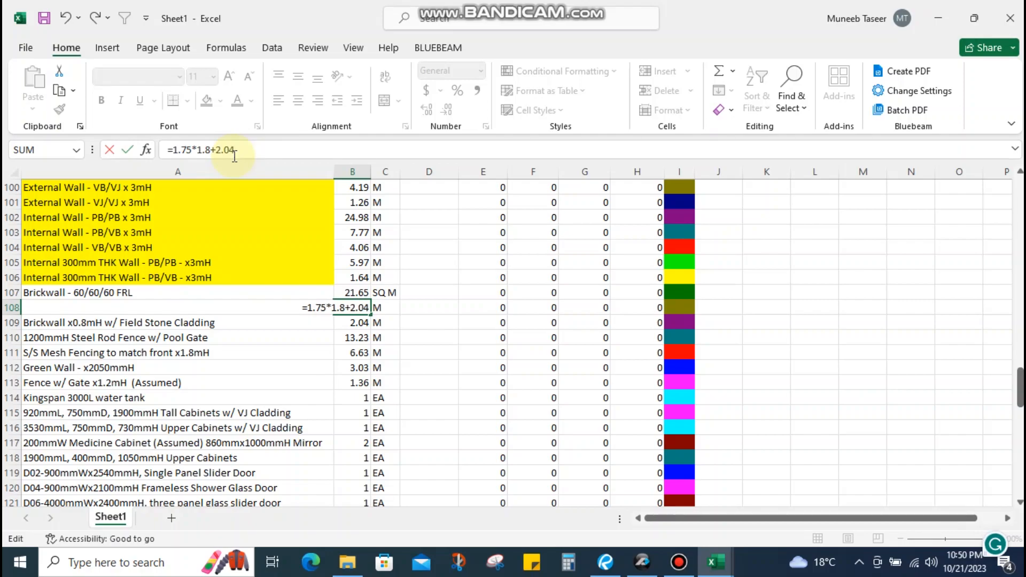
pyautogui.write('*')
pyautogui.write('0')
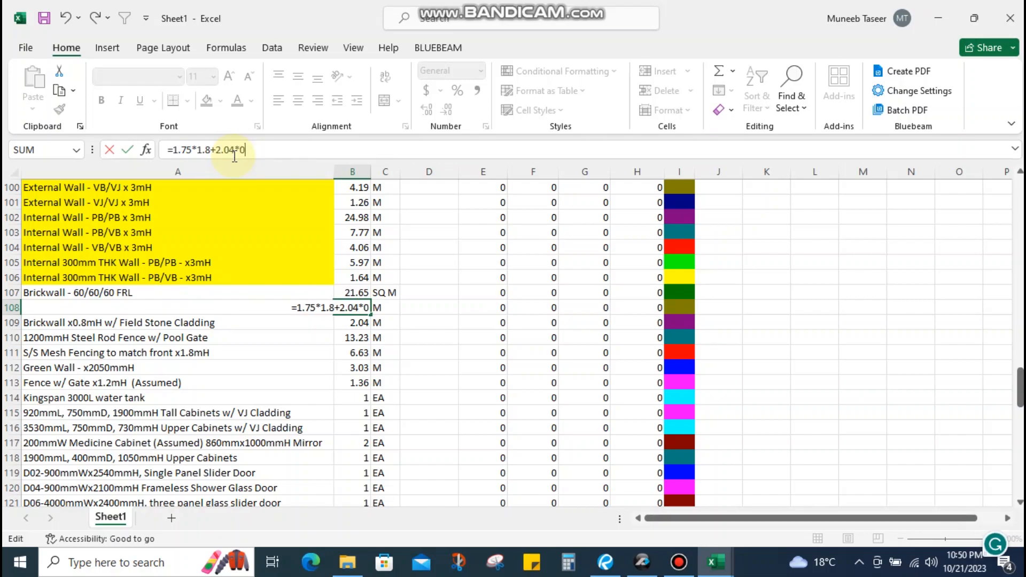
pyautogui.write('.8')
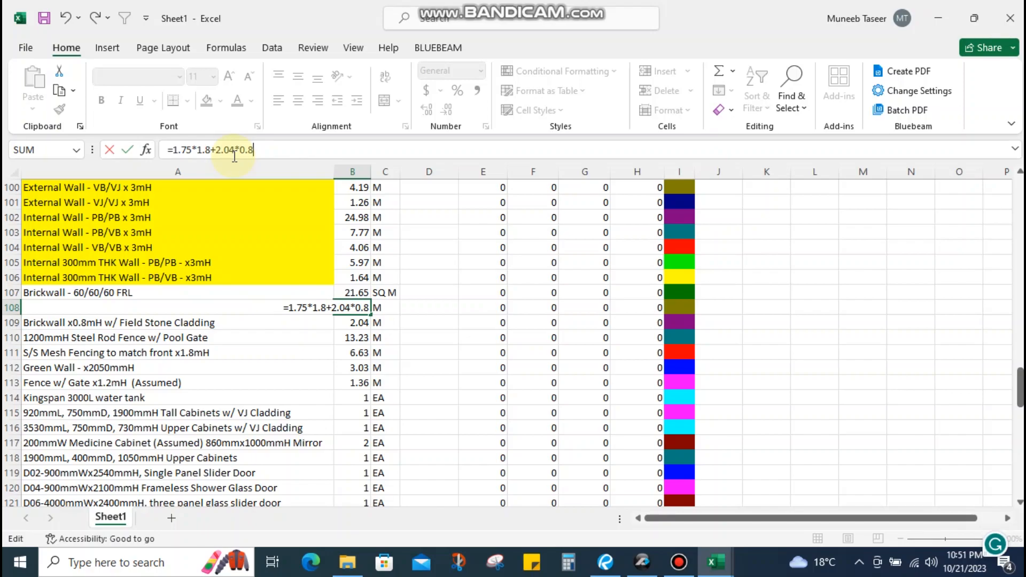
pyautogui.press('Return')
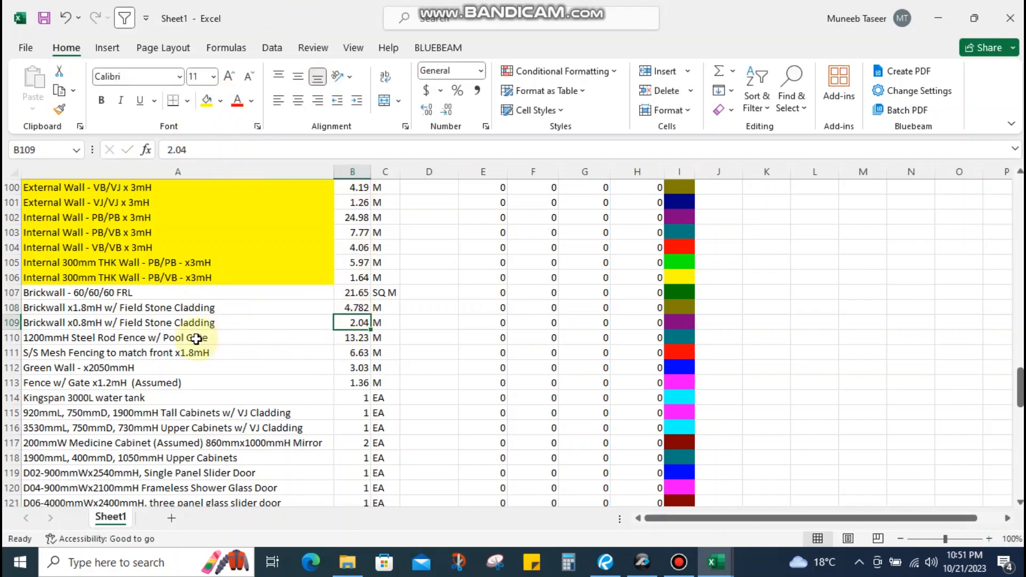
pyautogui.click(376, 307)
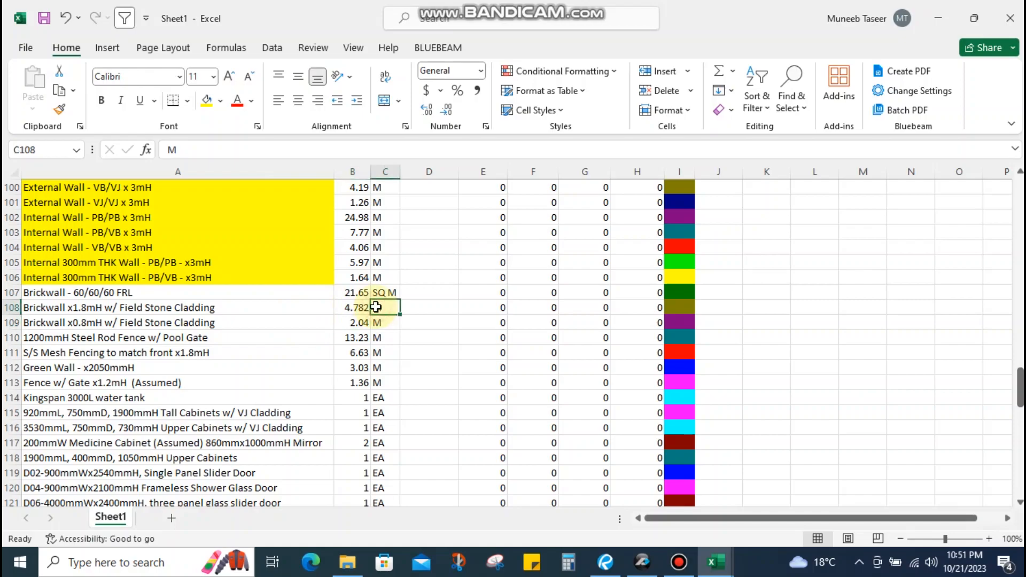
pyautogui.write('SQ M')
pyautogui.press('Return')
pyautogui.press('Return')
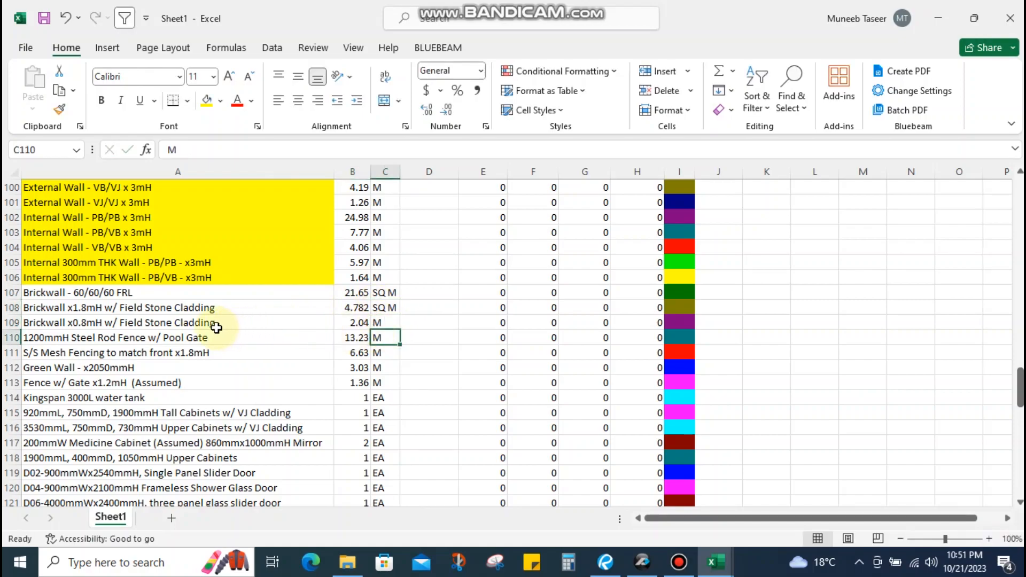
# Delete the now-redundant 0.8mH field stone cladding row 109
pyautogui.click(215, 324)
pyautogui.hotkey('shift', 'space')
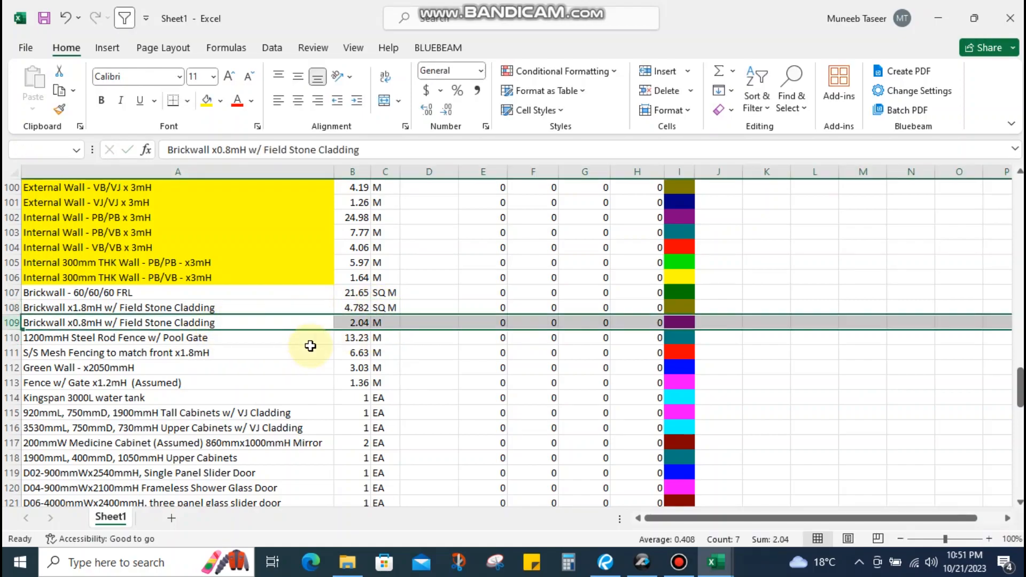
pyautogui.hotkey('ctrl', '-')
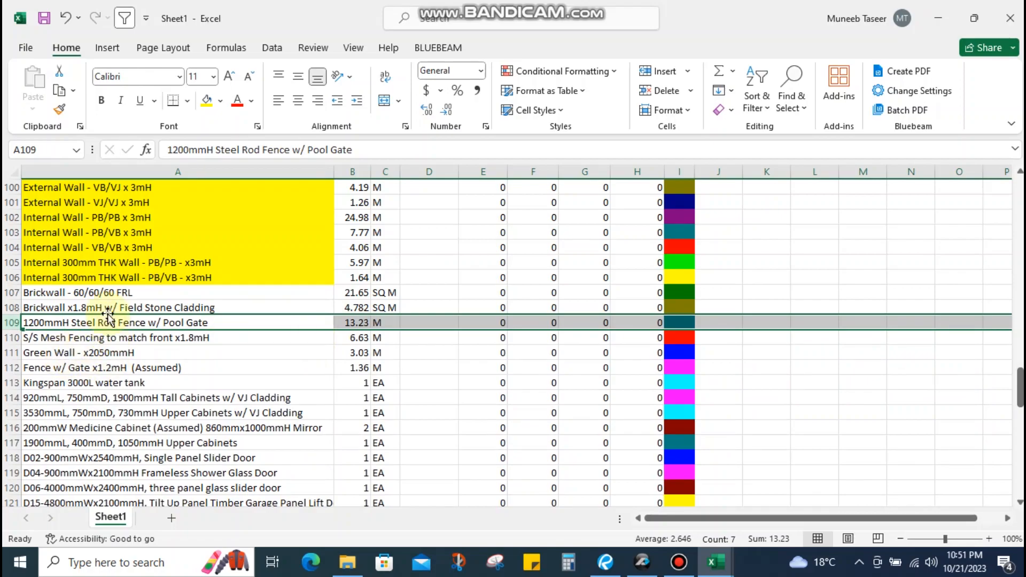
pyautogui.click(350, 308)
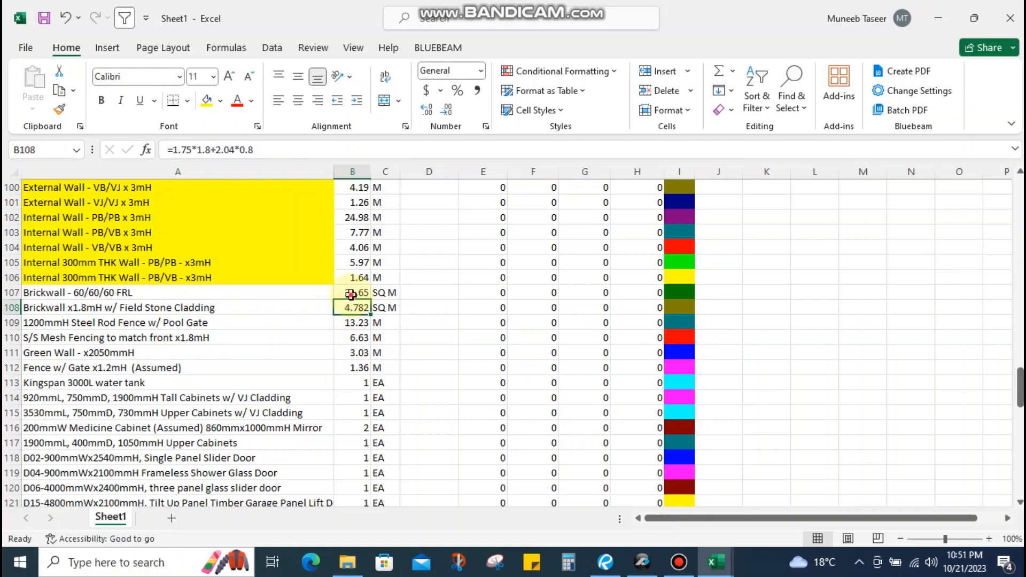
# Add 4.78 to the brickwall area formula in B107, bringing it to 26.43 SQ M
pyautogui.click(350, 293)
pyautogui.click(247, 150)
pyautogui.write('+4.78')
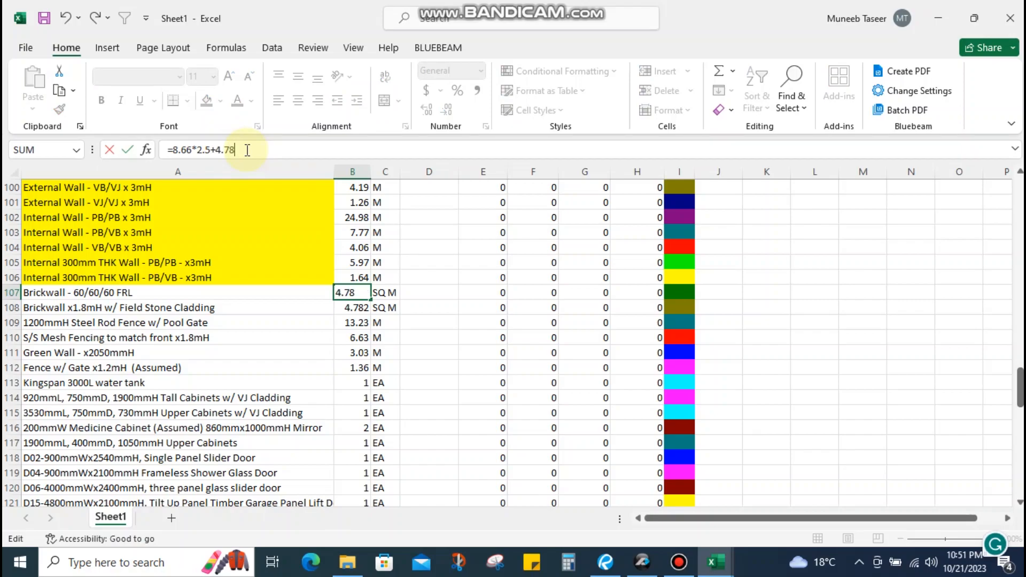
pyautogui.press('Return')
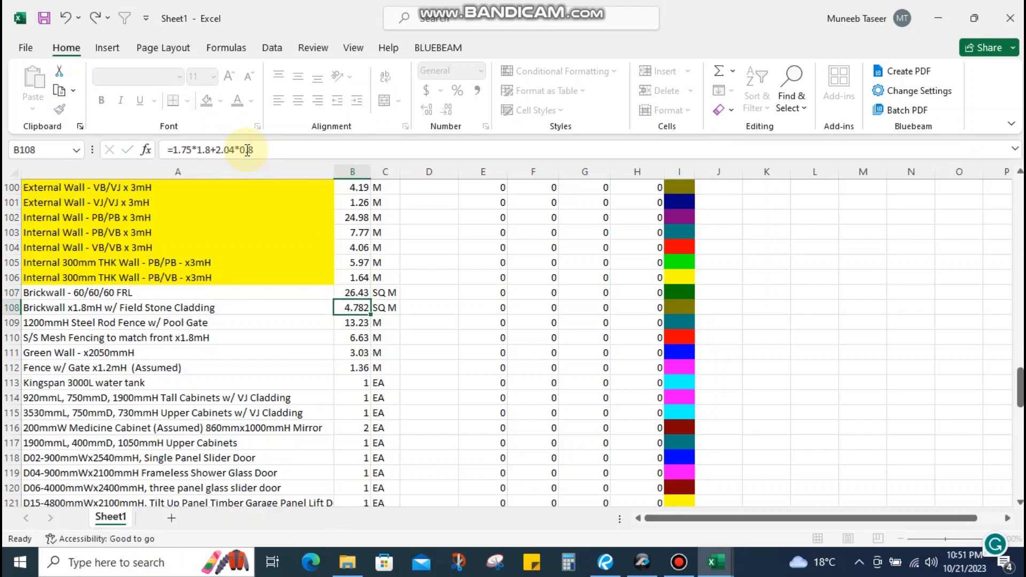
pyautogui.hotkey('ctrl', 's')
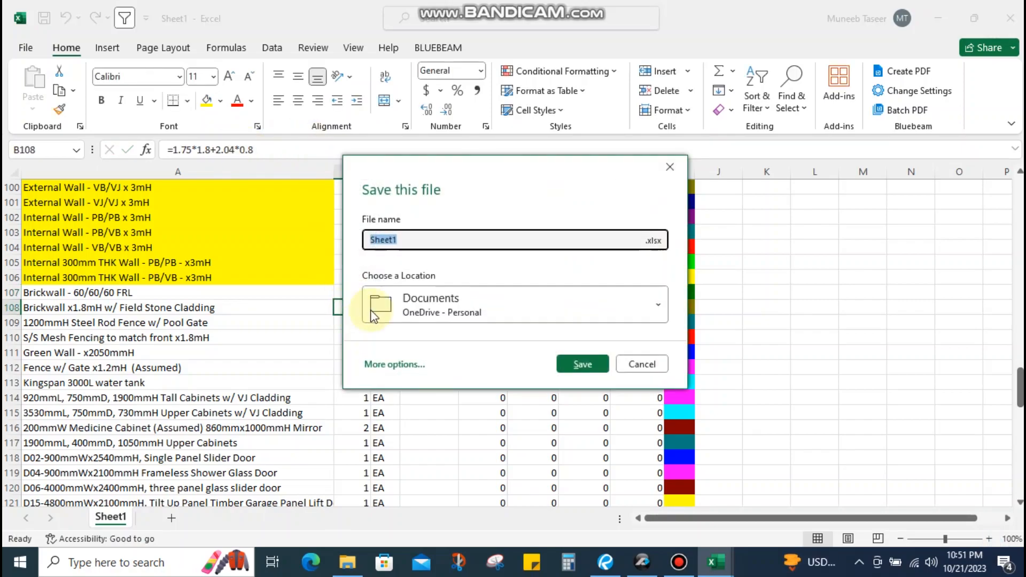
pyautogui.press('Escape')
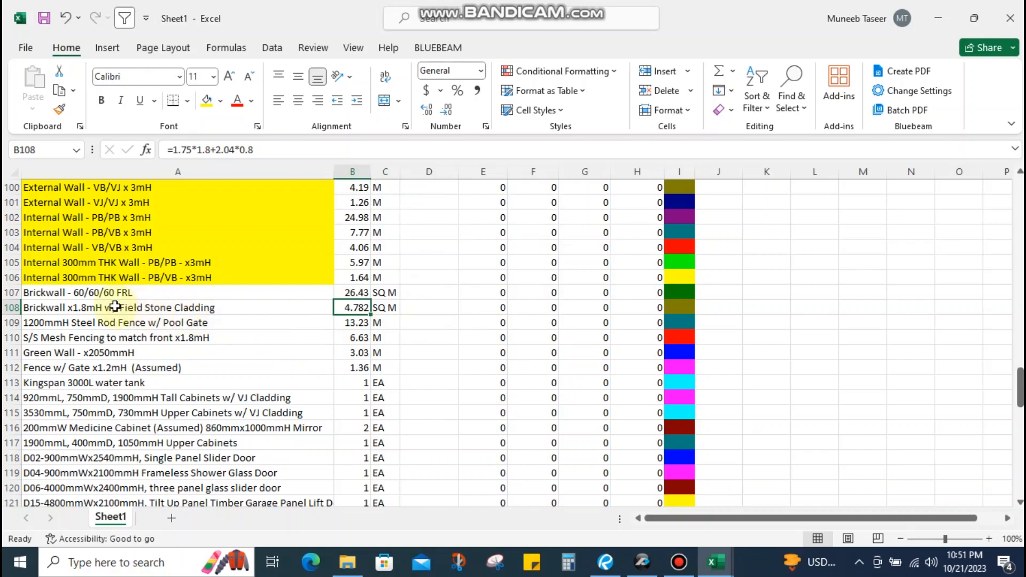
# Rename the row 108 description to 'Field Stone Cladding'
pyautogui.click(84, 294)
pyautogui.moveTo(85, 303); pyautogui.dragTo(86, 305)
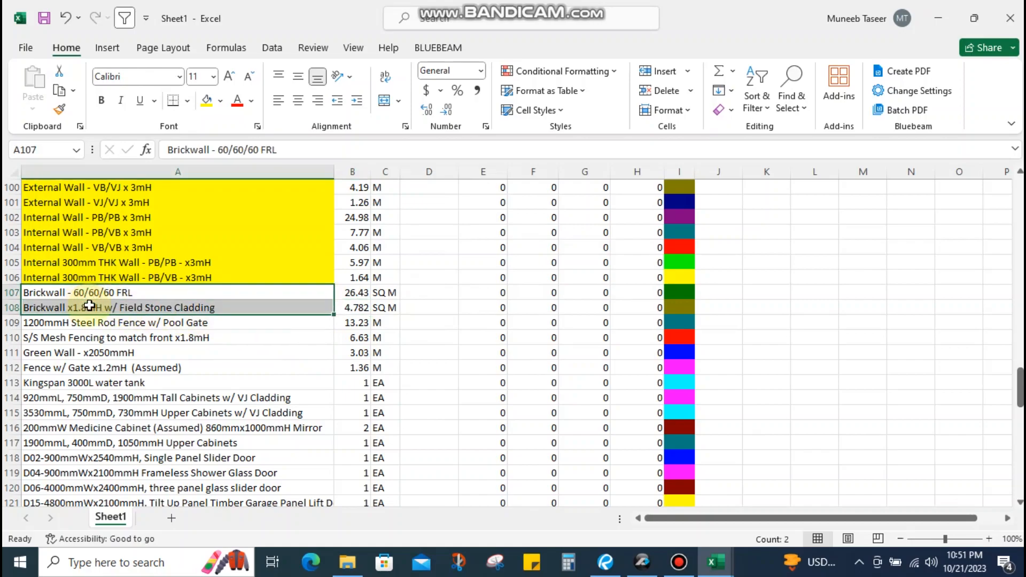
pyautogui.click(349, 293)
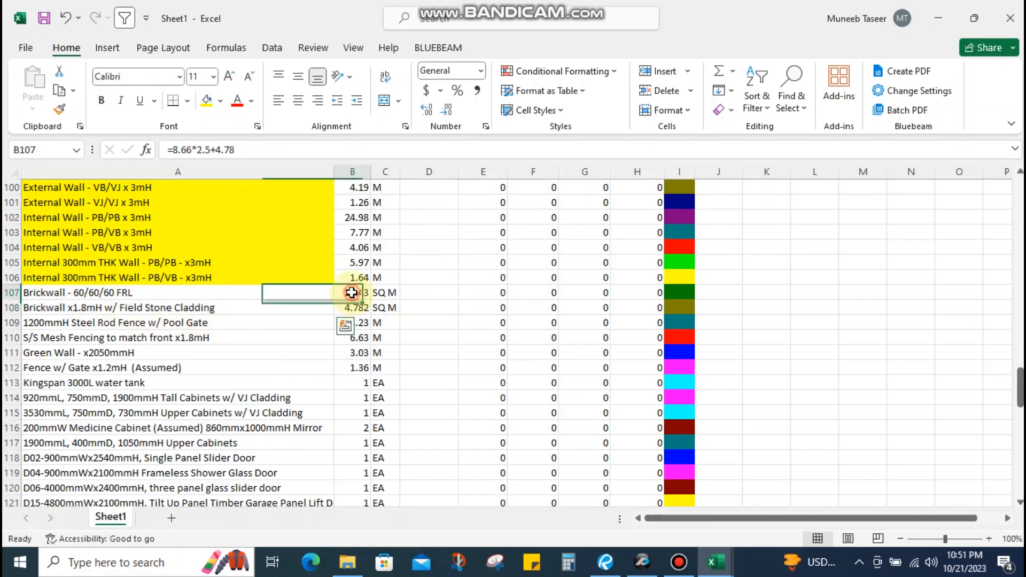
pyautogui.click(170, 308)
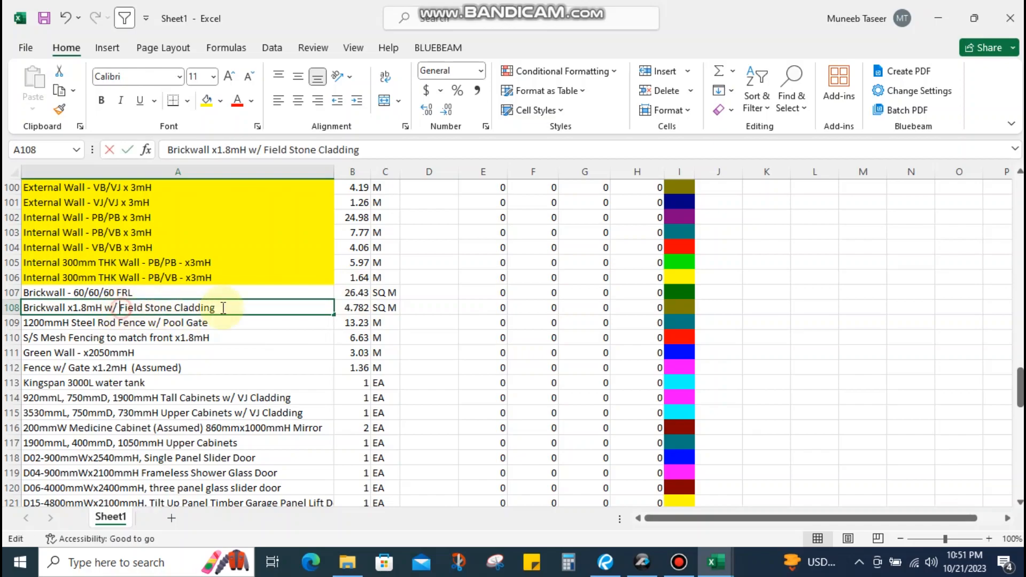
pyautogui.doubleClick(121, 308)
pyautogui.press('BackSpace')
pyautogui.press('BackSpace')
pyautogui.press('BackSpace')
pyautogui.press('BackSpace')
pyautogui.press('BackSpace')
pyautogui.press('BackSpace')
pyautogui.press('BackSpace')
pyautogui.press('BackSpace')
pyautogui.press('BackSpace')
pyautogui.press('BackSpace')
pyautogui.press('BackSpace')
pyautogui.press('BackSpace')
pyautogui.press('BackSpace')
pyautogui.press('BackSpace')
pyautogui.press('BackSpace')
pyautogui.press('BackSpace')
pyautogui.press('BackSpace')
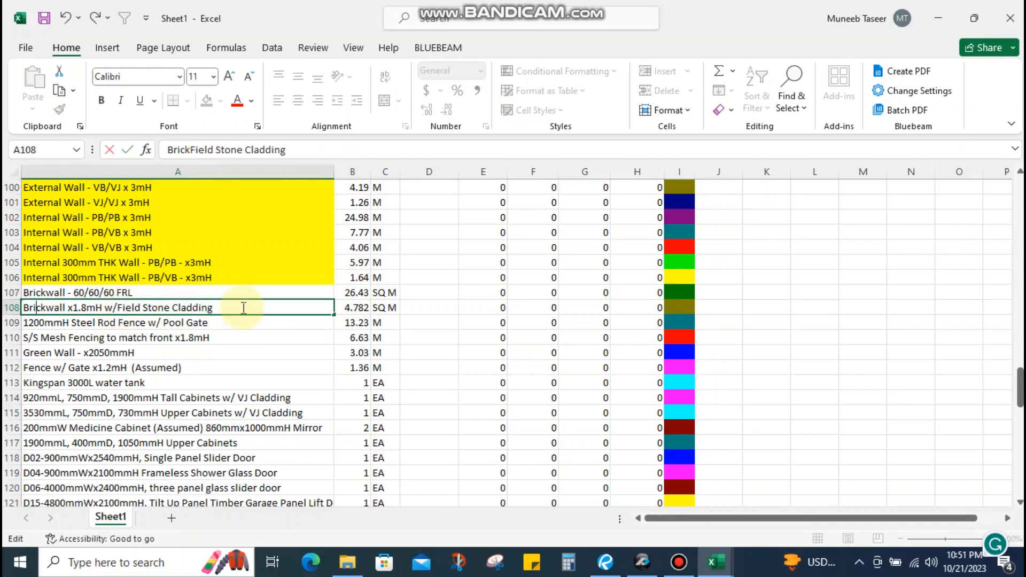
pyautogui.press('BackSpace')
pyautogui.press('BackSpace')
pyautogui.press('BackSpace')
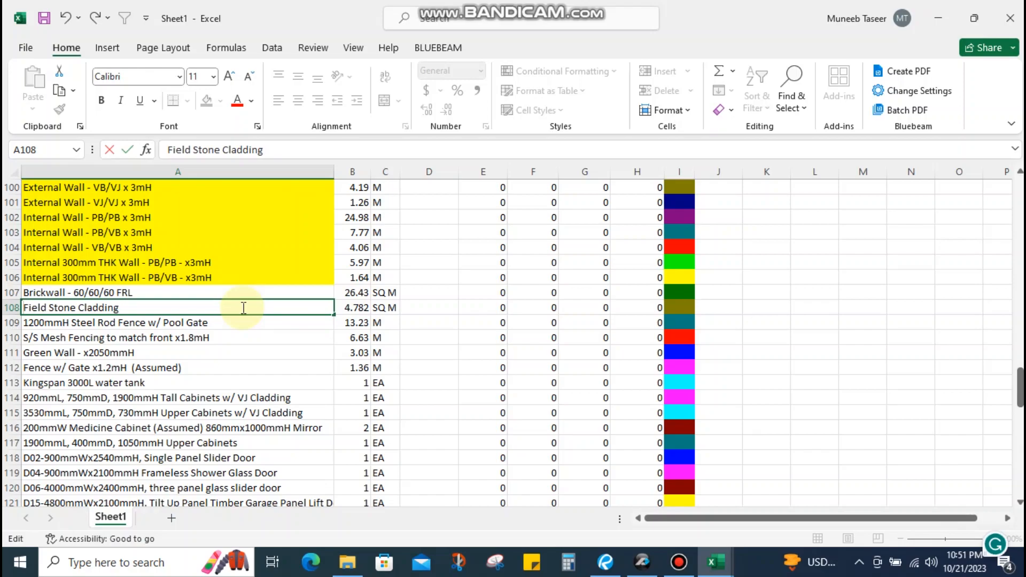
pyautogui.press('Return')
pyautogui.click(194, 307)
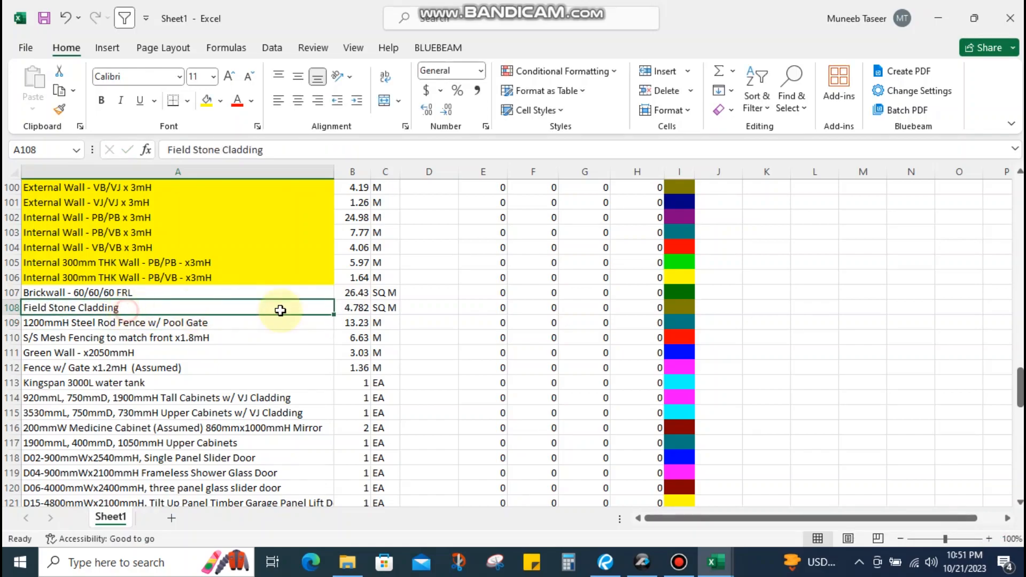
# Begin bracketing the B108 cladding area formula by adding a closing bracket
pyautogui.click(365, 307)
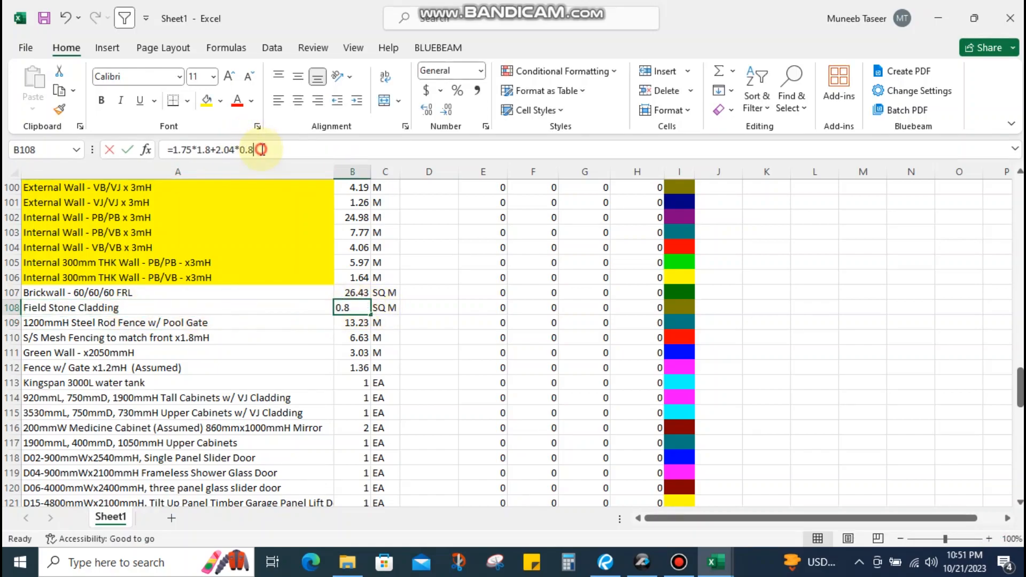
pyautogui.click(260, 149)
pyautogui.write(')')
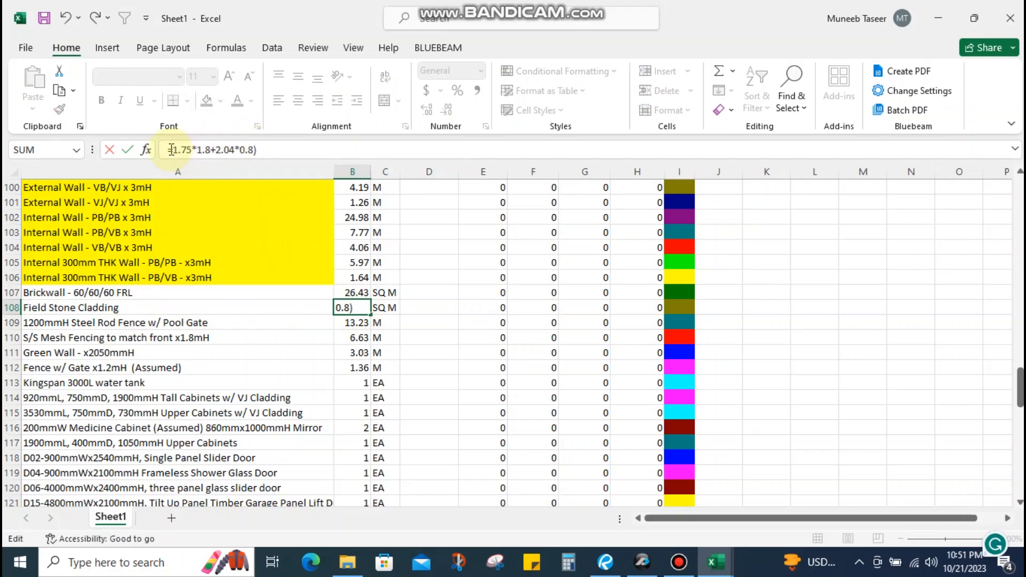
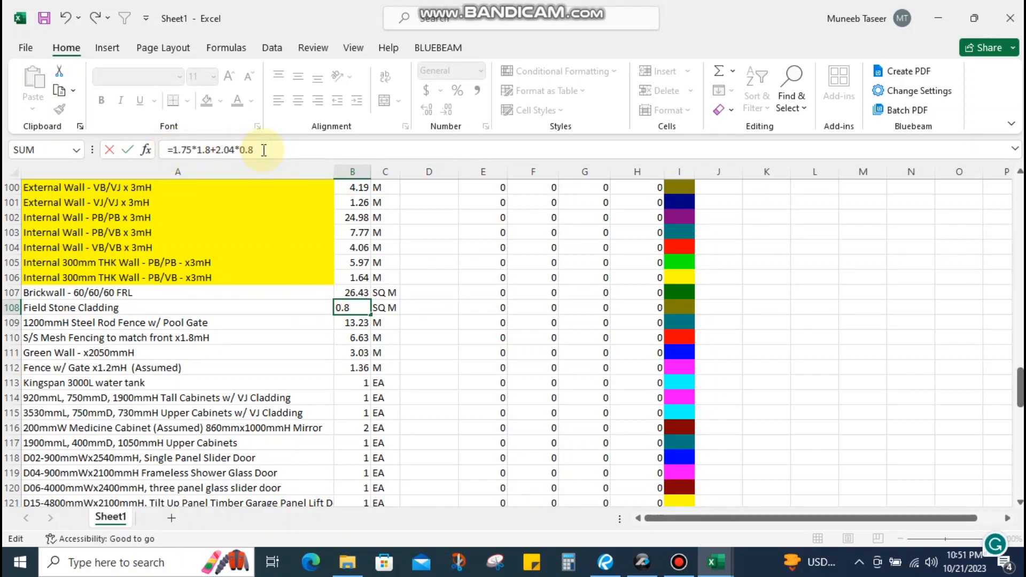
# Commit the Field Stone Cladding formula =1.75*1.8+2.04*0.8 (4.782) and review the nearby fence items
pyautogui.press('Return')
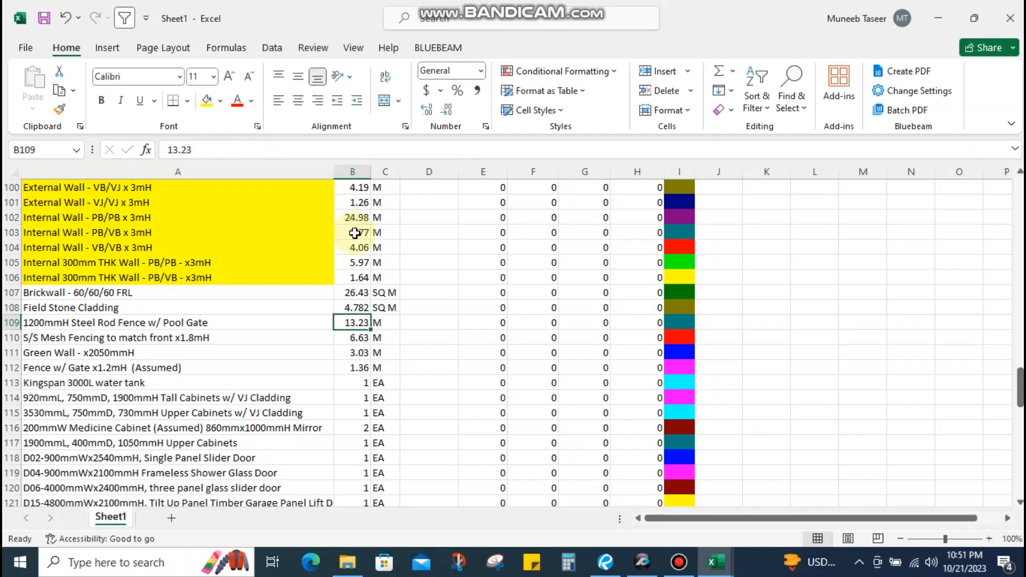
pyautogui.click(171, 308)
pyautogui.click(104, 322)
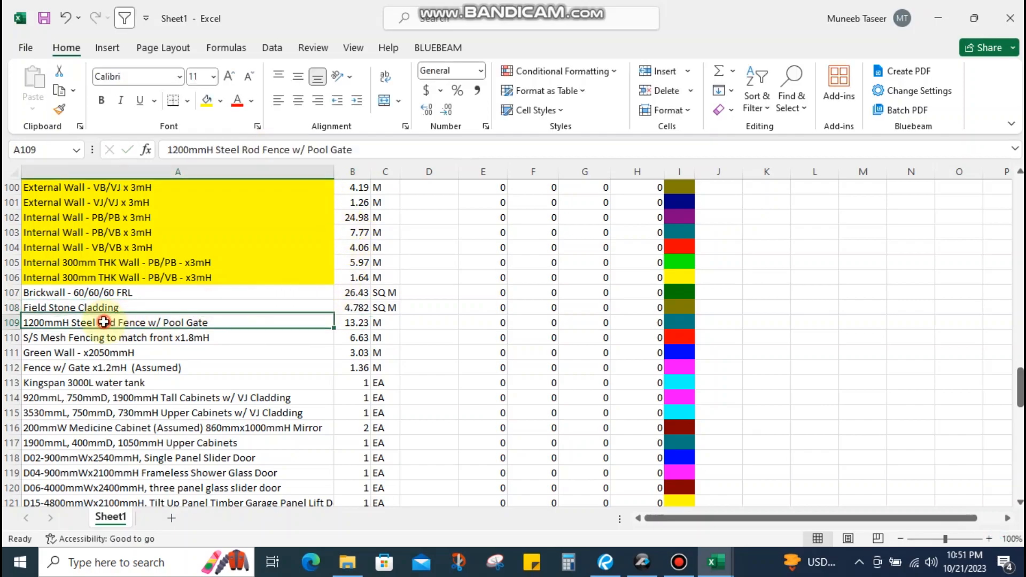
pyautogui.click(131, 295)
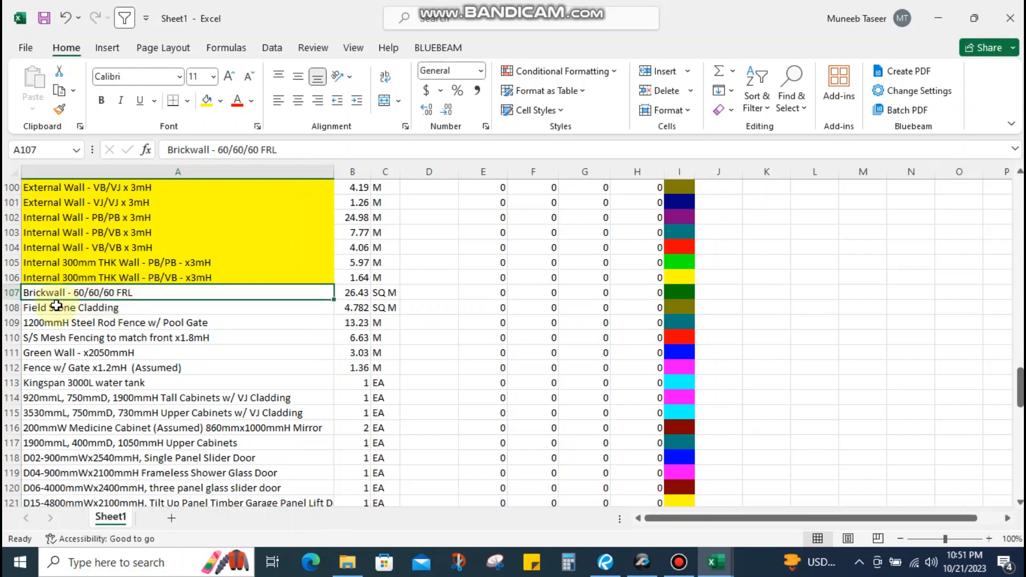
pyautogui.click(88, 310)
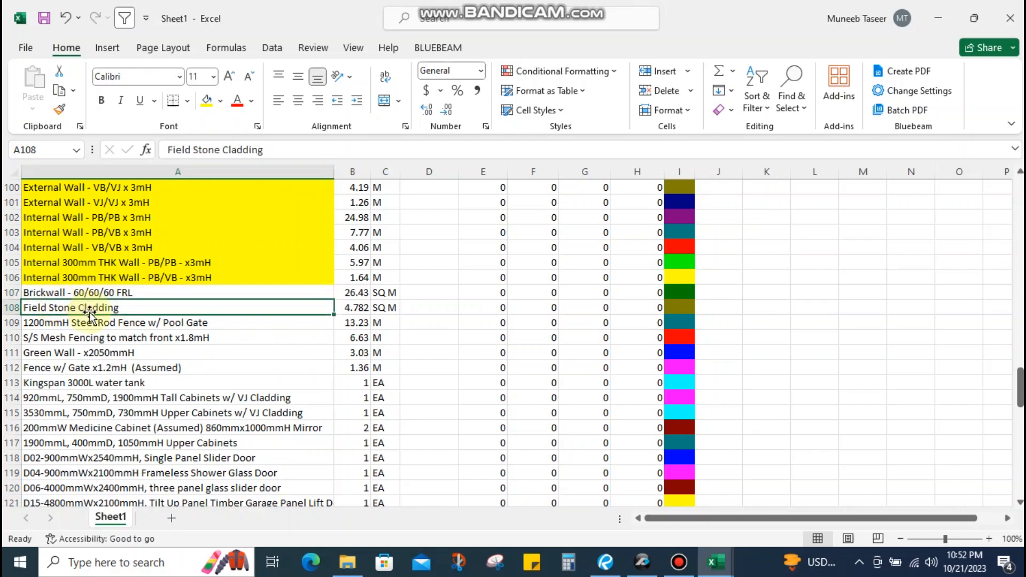
pyautogui.click(102, 326)
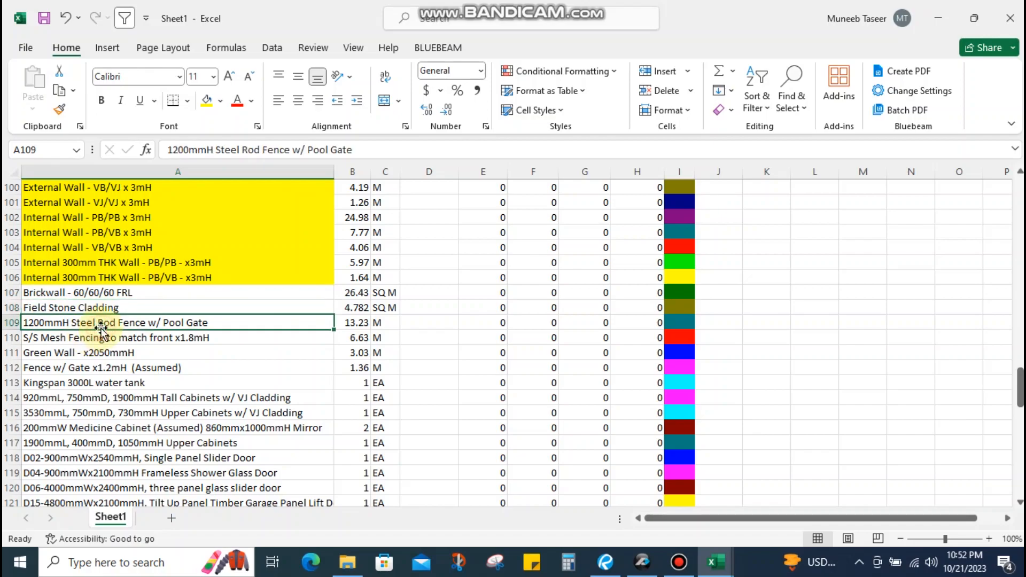
pyautogui.click(161, 337)
pyautogui.click(26, 322)
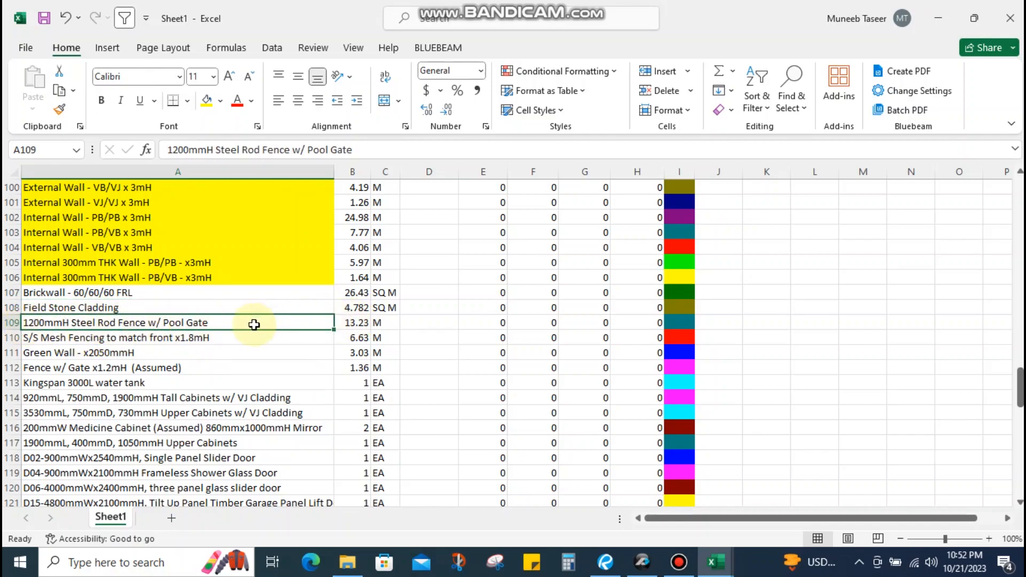
pyautogui.click(344, 323)
# Change the S/S Mesh Fencing description ending from 'x1.8mH' to '- 1.8mH'
pyautogui.click(95, 339)
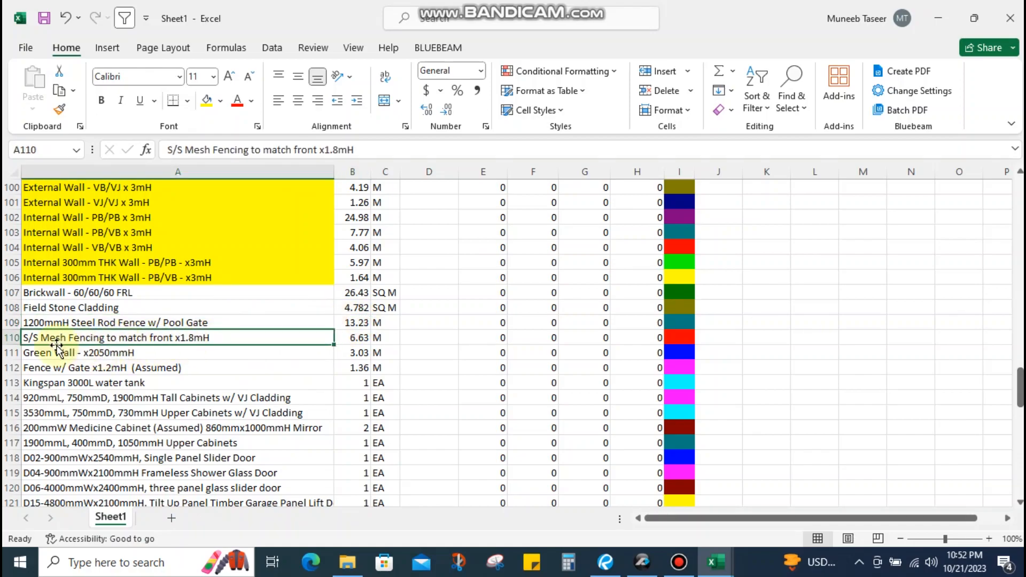
pyautogui.doubleClick(180, 336)
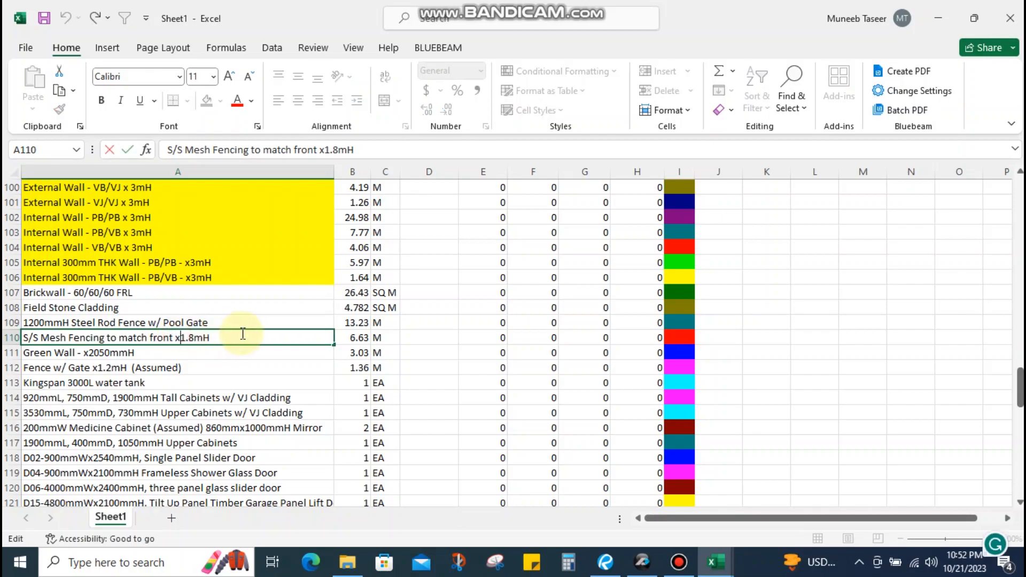
pyautogui.press('BackSpace')
pyautogui.press('Return')
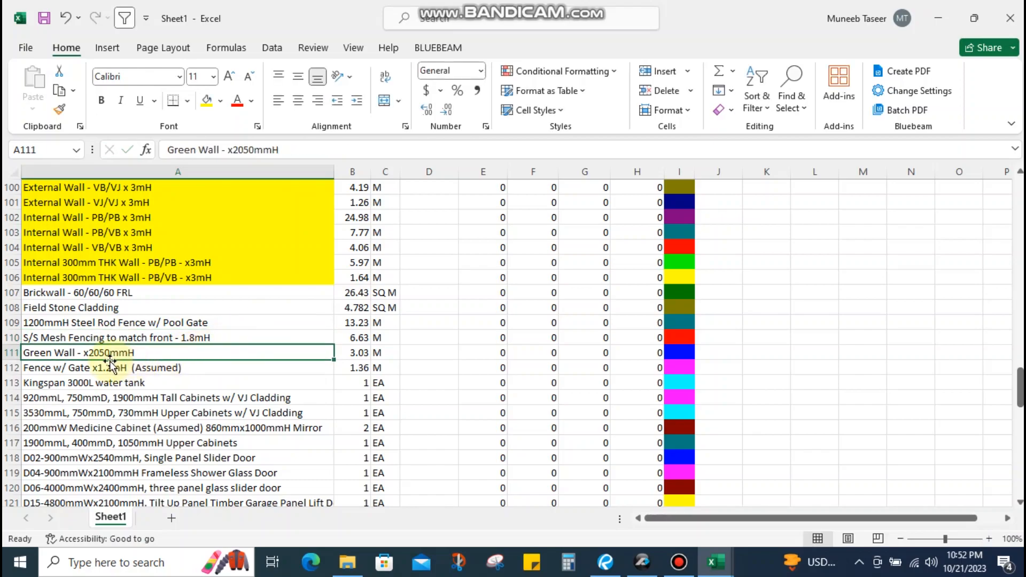
pyautogui.hotkey('ctrl', 's')
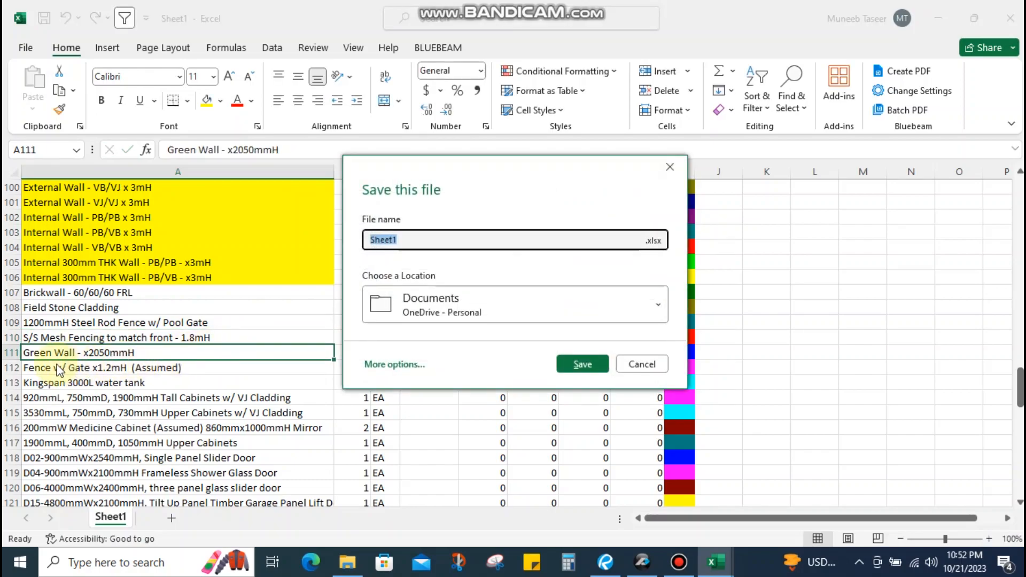
pyautogui.press('Escape')
pyautogui.click(58, 372)
pyautogui.click(59, 352)
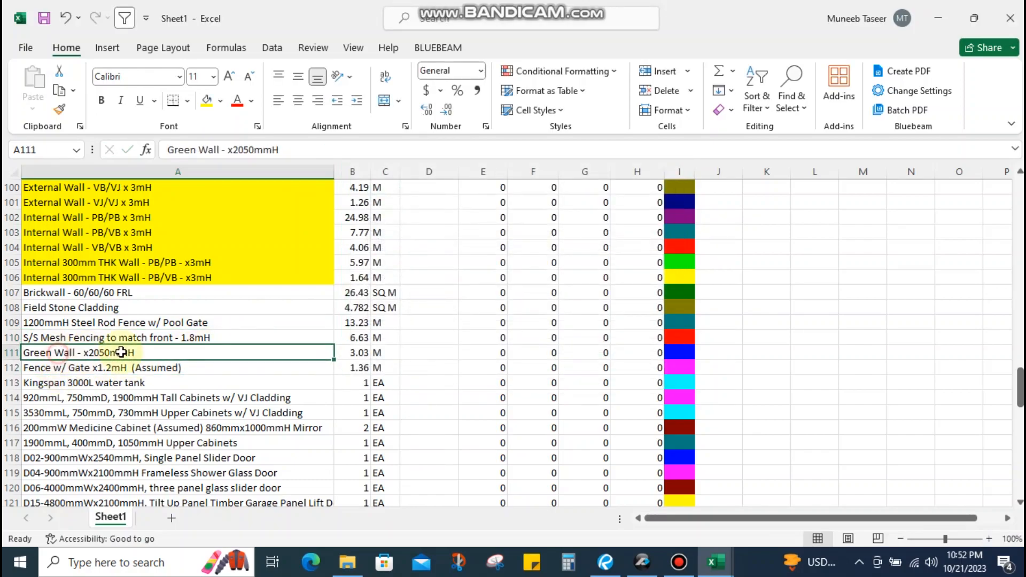
# Turn the Green Wall quantity in B111 into the area formula =3.03*2.050 (6.2115)
pyautogui.click(344, 350)
pyautogui.press('F2')
pyautogui.press('Home')
pyautogui.write('=')
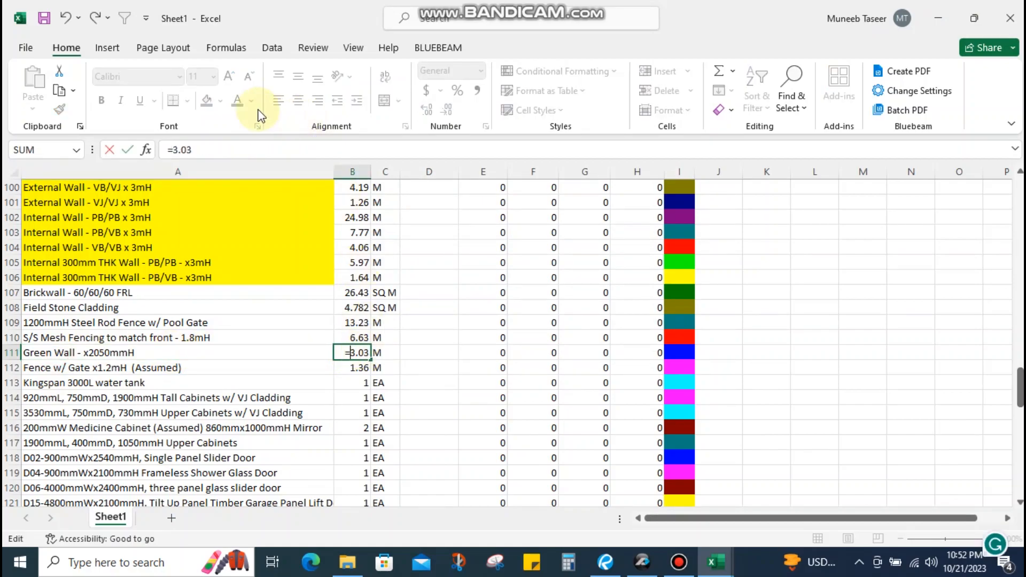
pyautogui.click(201, 149)
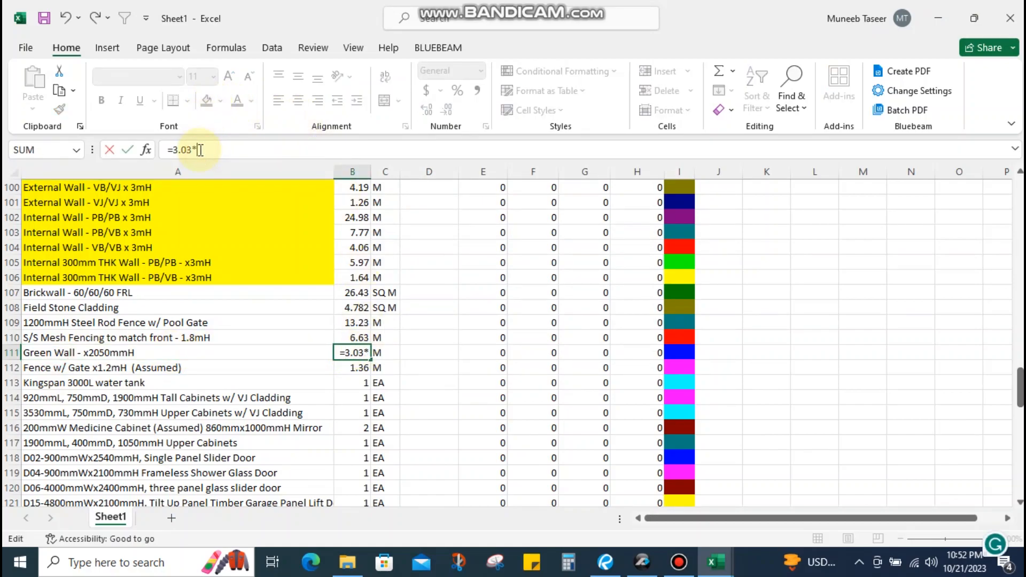
pyautogui.write('2.050')
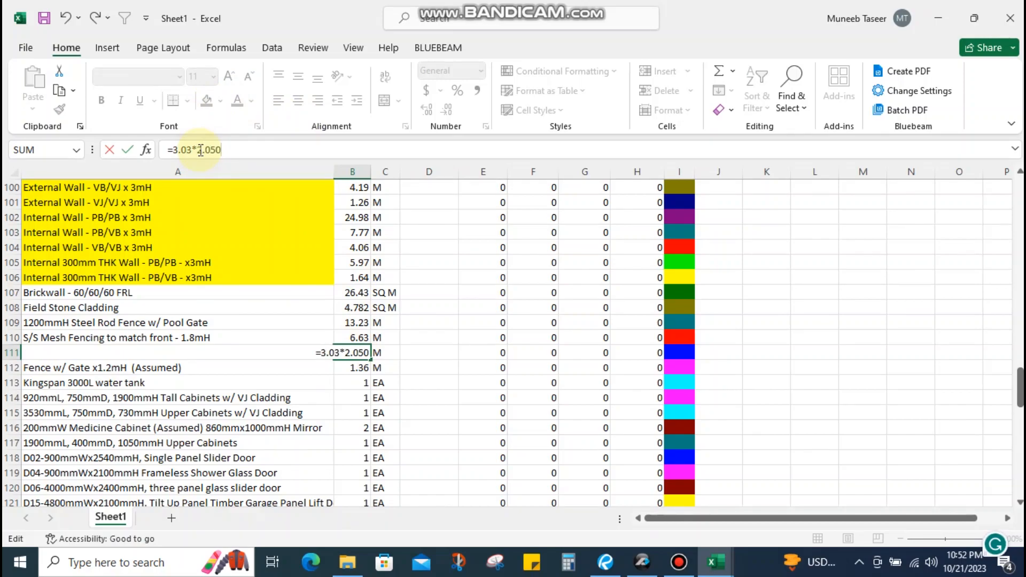
pyautogui.press('Return')
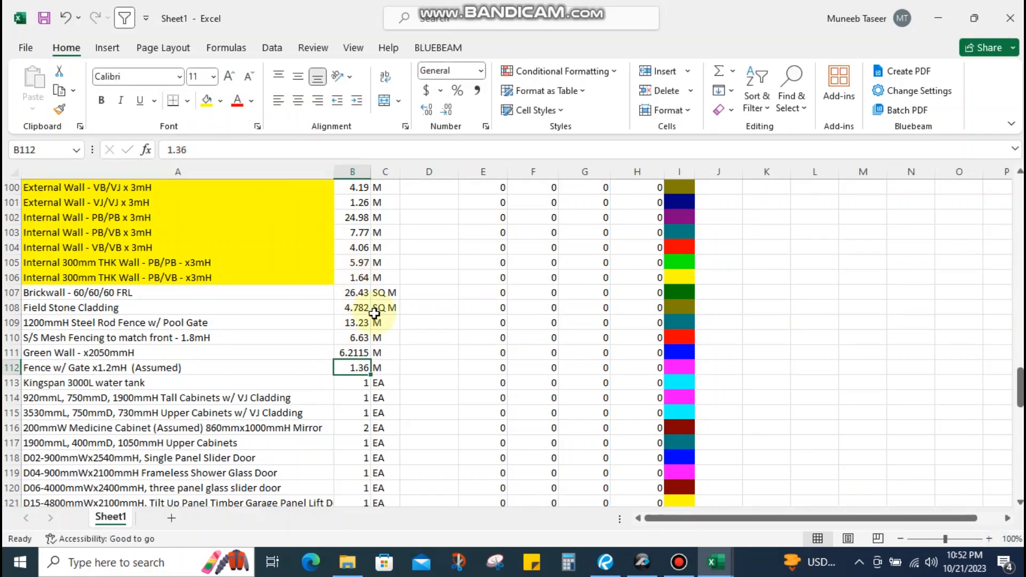
# Change the Green Wall unit in C111 to SQ M
pyautogui.click(378, 352)
pyautogui.write('M')
pyautogui.click(378, 352)
pyautogui.write('sq')
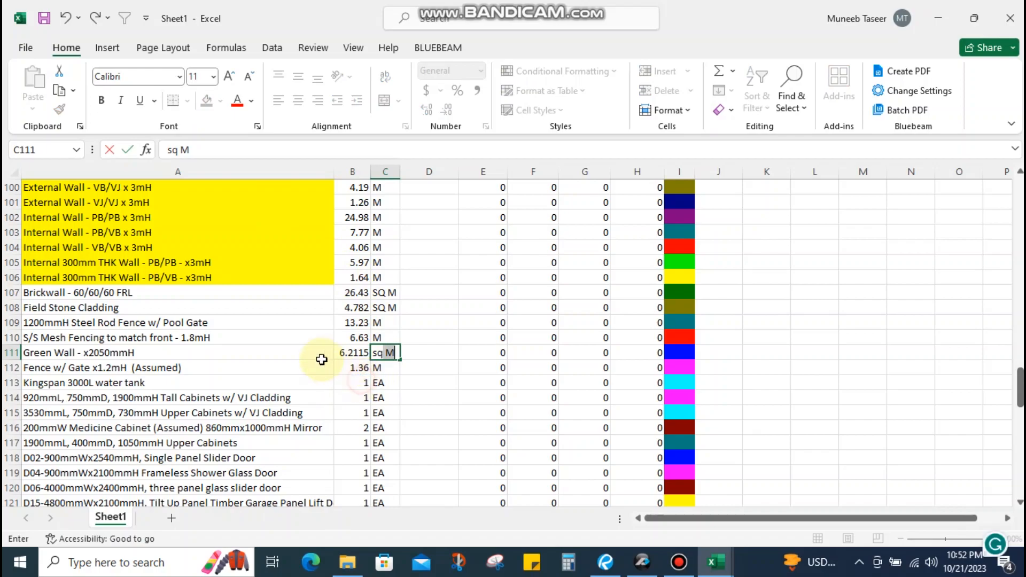
pyautogui.click(252, 355)
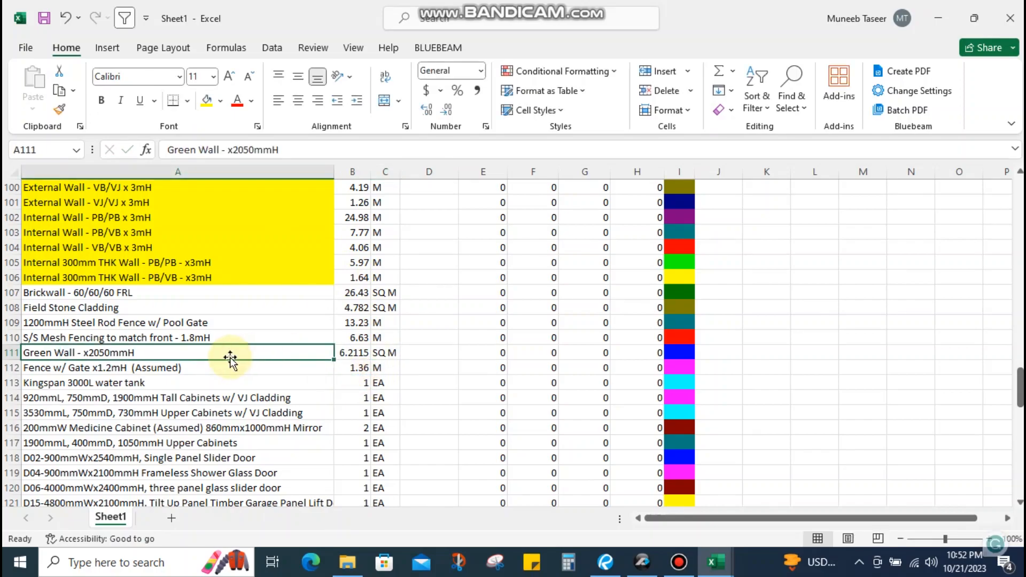
# Delete '- x2050mmH' so the A111 description reads just 'Green Wall'
pyautogui.doubleClick(80, 352)
pyautogui.moveTo(80, 352); pyautogui.dragTo(218, 352)
pyautogui.press('BackSpace')
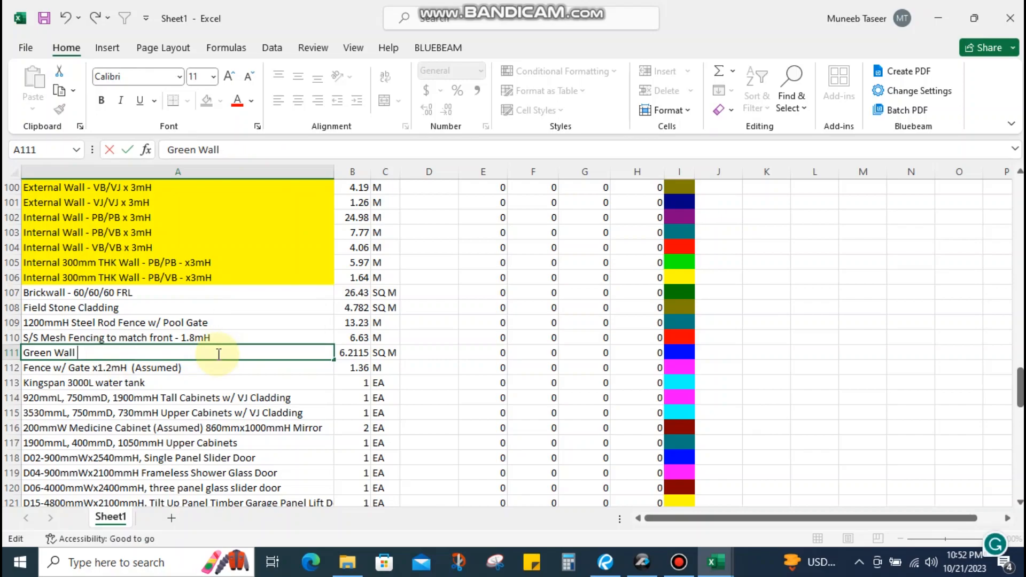
pyautogui.press('Return')
pyautogui.press('Up')
pyautogui.press('Up')
pyautogui.click(92, 353)
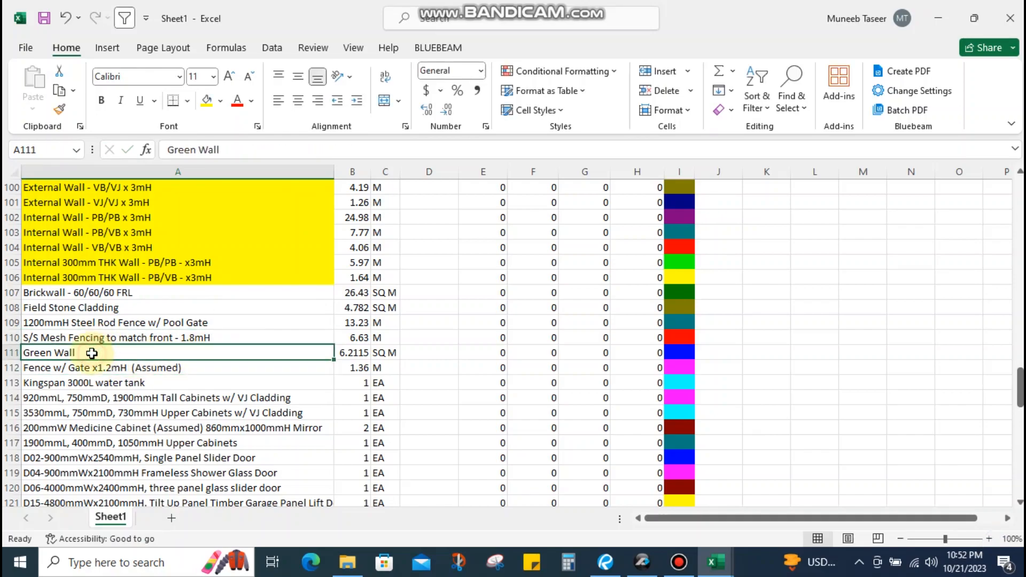
# Move the Green Wall row above the Field Stone Cladding row
pyautogui.hotkey('shift', 'space')
pyautogui.hotkey('ctrl', 'x')
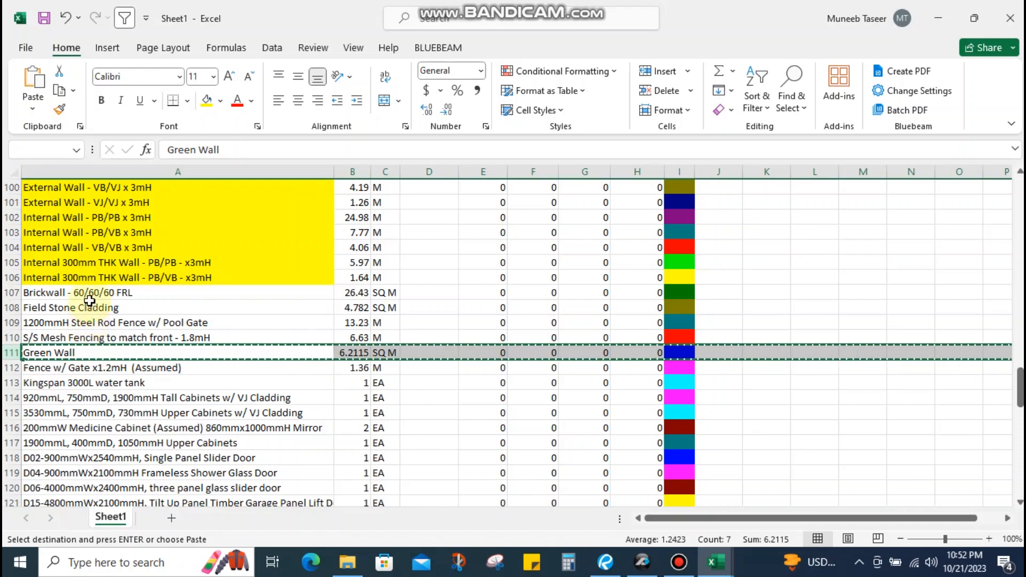
pyautogui.click(86, 308)
pyautogui.hotkey('shift', 'space')
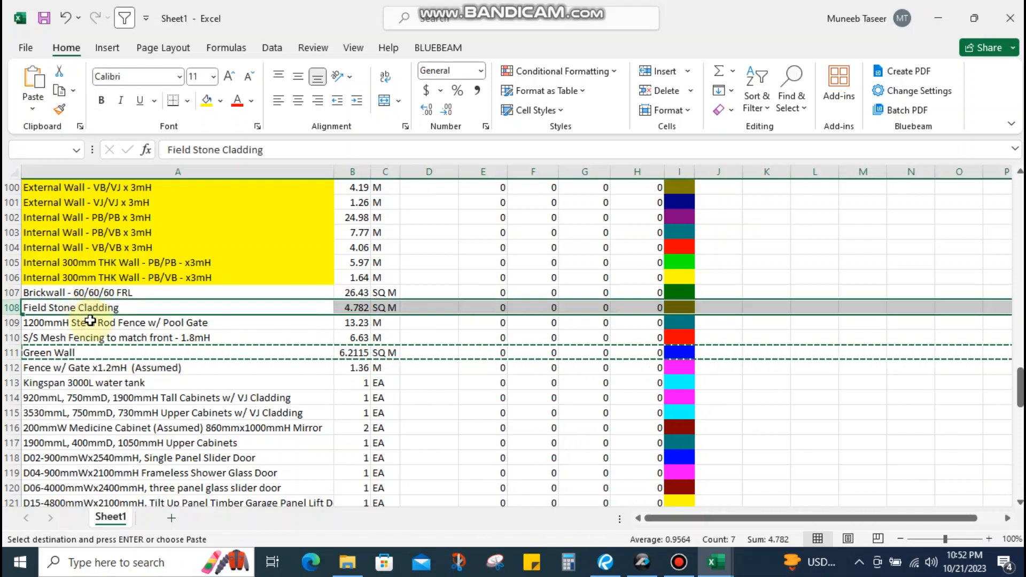
pyautogui.hotkey('ctrl', 'shift', '=')
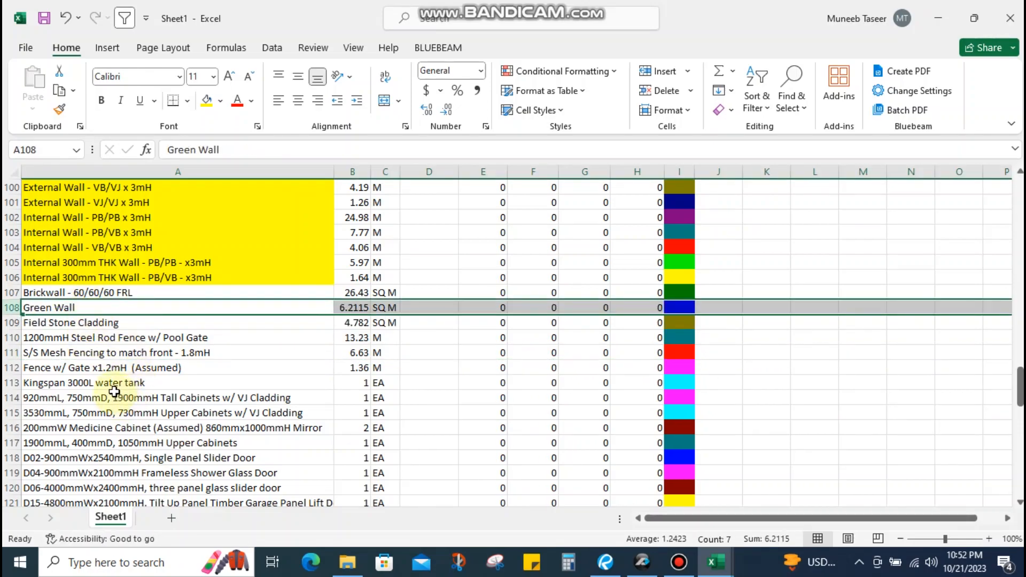
# Move the Kingspan 3000L water tank row up to row 65, above the medicine cabinet note
pyautogui.click(125, 384)
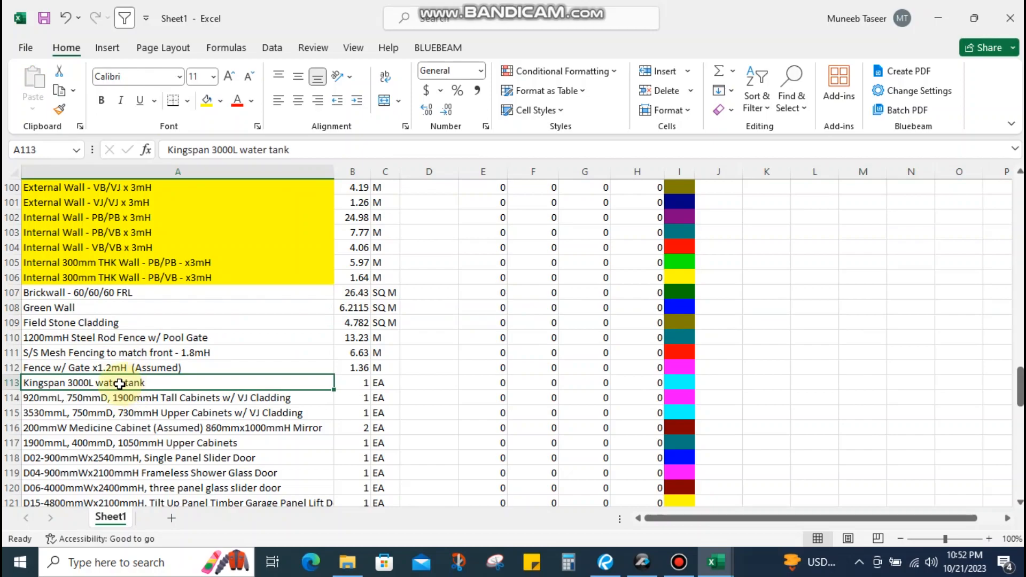
pyautogui.click(97, 369)
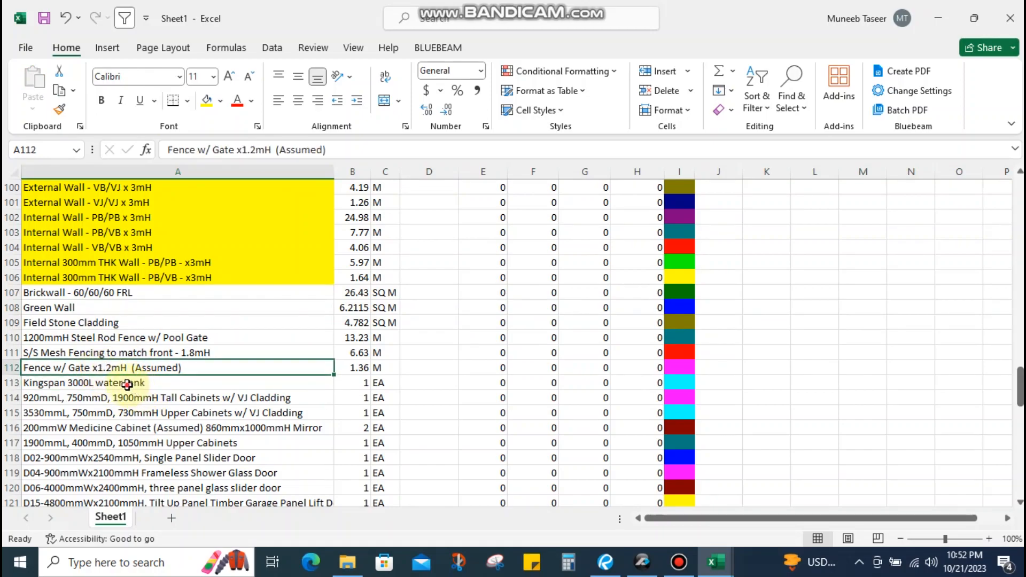
pyautogui.click(128, 384)
pyautogui.hotkey('shift', 'space')
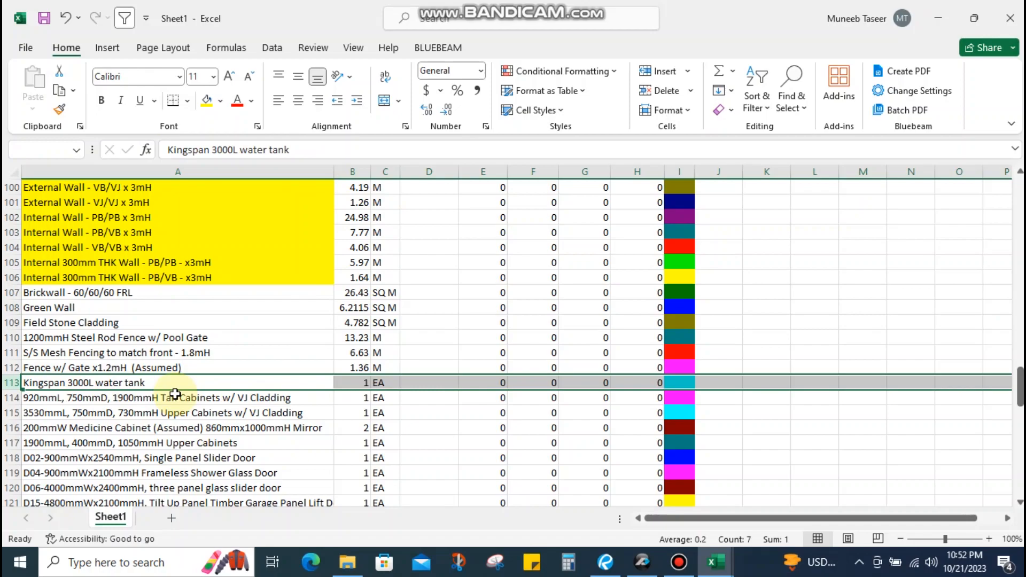
pyautogui.hotkey('ctrl', 'x')
pyautogui.scroll(8, 192, 307)
pyautogui.scroll(9, 188, 309)
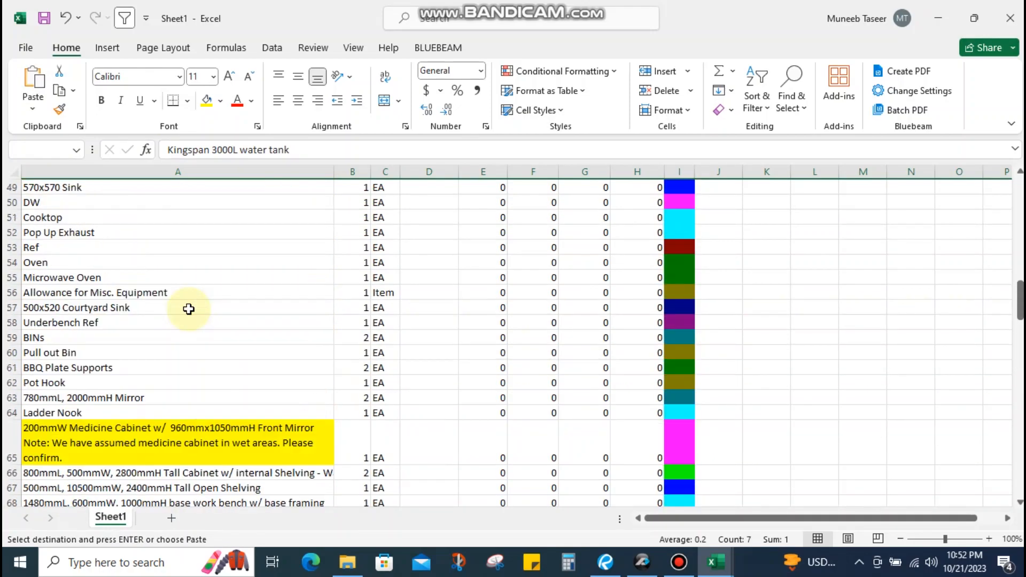
pyautogui.click(62, 430)
pyautogui.hotkey('shift', 'space')
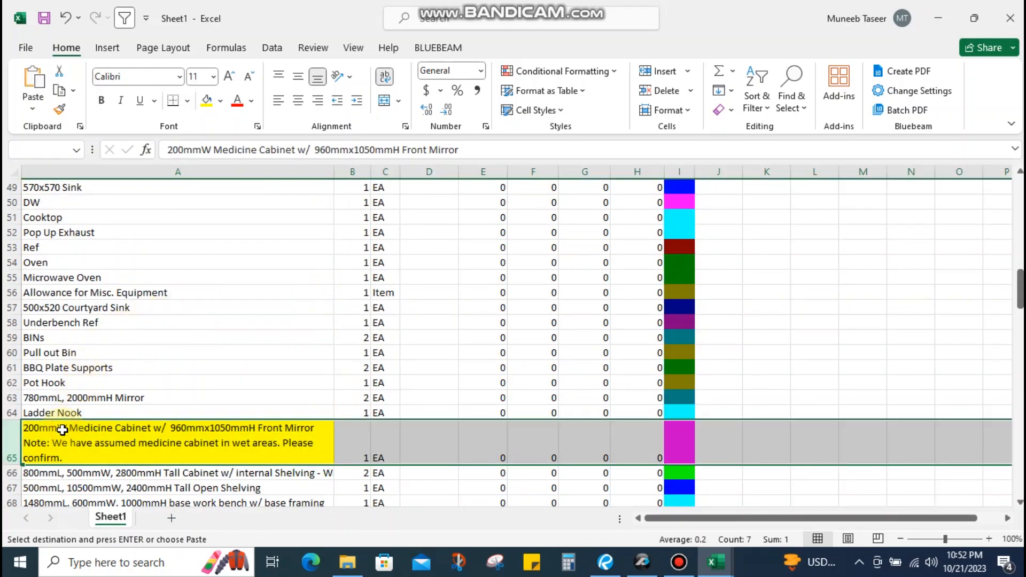
pyautogui.hotkey('ctrl', '+')
pyautogui.scroll(-3, 155, 395)
pyautogui.scroll(-20, 174, 372)
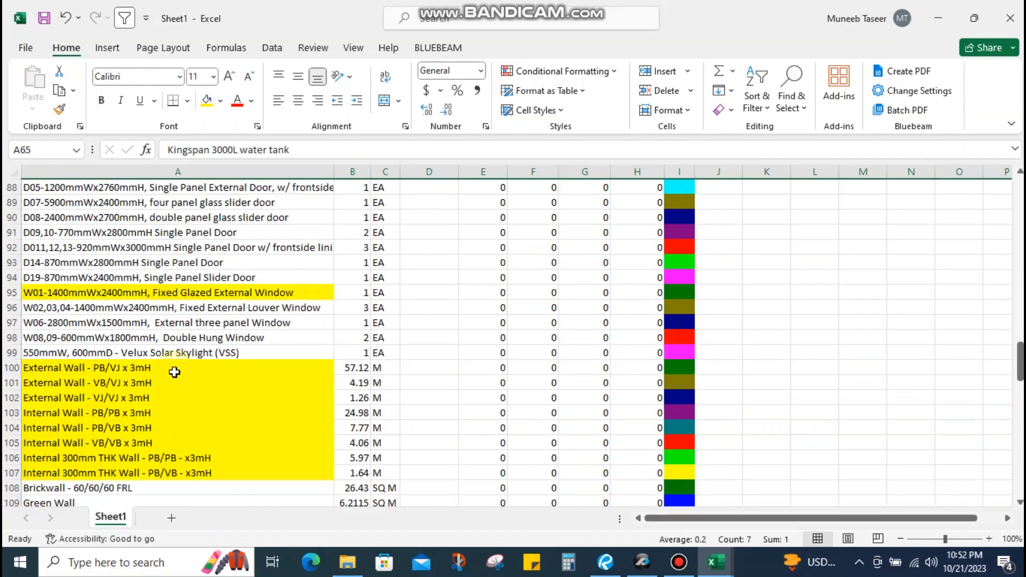
pyautogui.scroll(7, 175, 372)
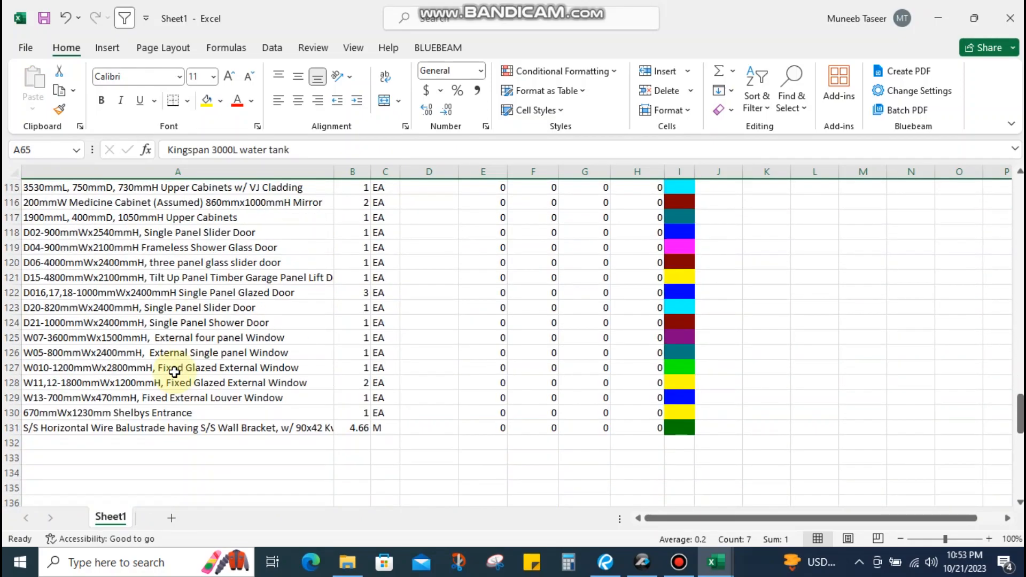
pyautogui.click(108, 337)
# Move the four cabinet and mirror rows (114–117) above the D01 door row
pyautogui.click(98, 297)
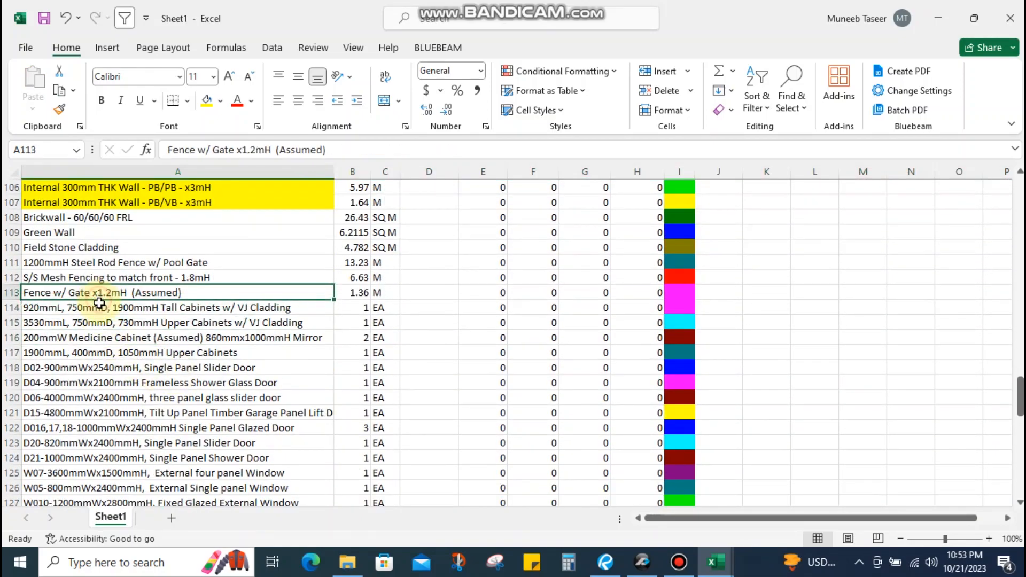
pyautogui.moveTo(102, 308); pyautogui.dragTo(112, 330)
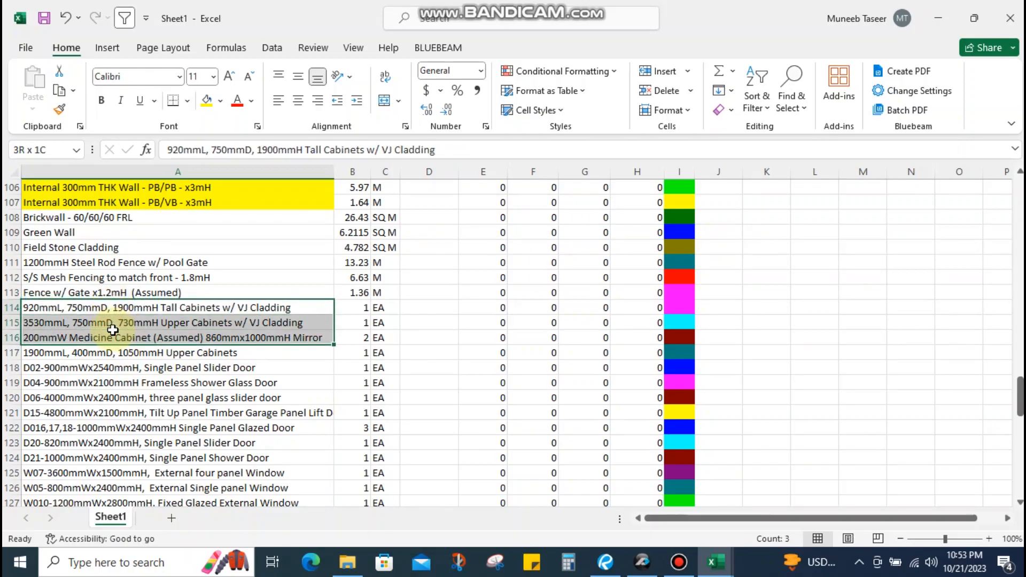
pyautogui.moveTo(113, 339); pyautogui.dragTo(115, 346)
pyautogui.hotkey('shift', 'space')
pyautogui.hotkey('ctrl', 'c')
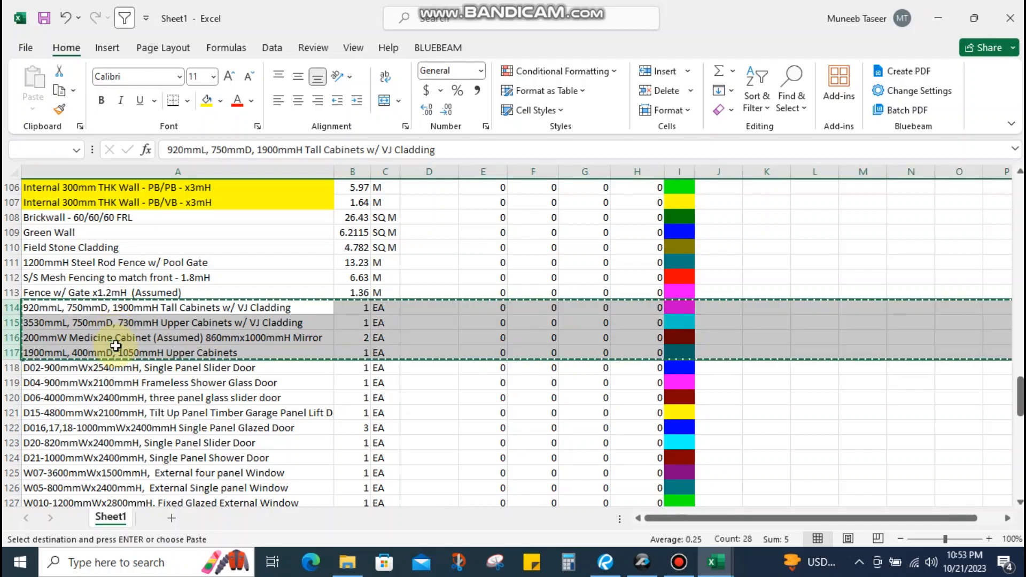
pyautogui.scroll(1, 219, 348)
pyautogui.scroll(11, 218, 349)
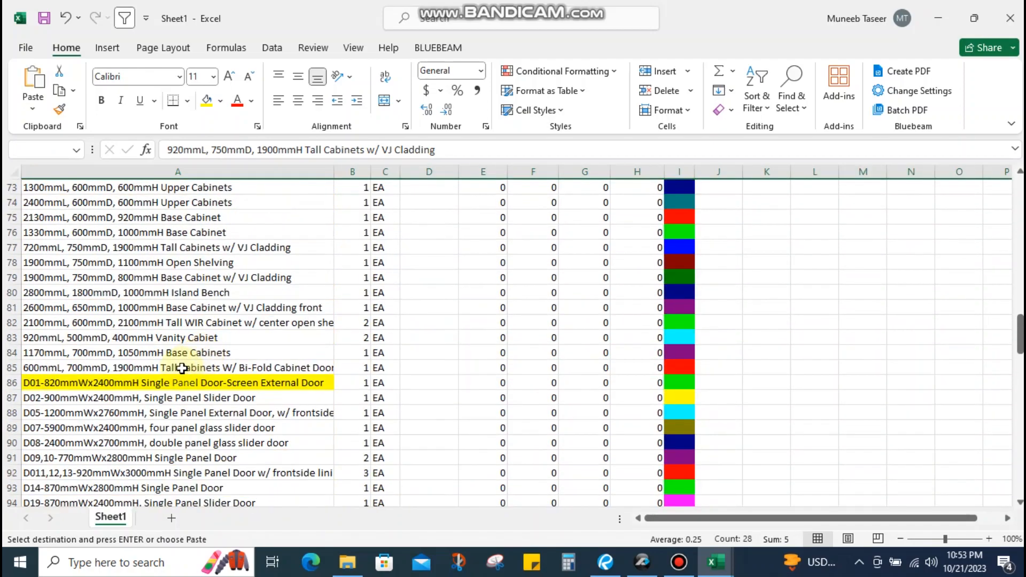
pyautogui.click(155, 381)
pyautogui.hotkey('shift', 'space')
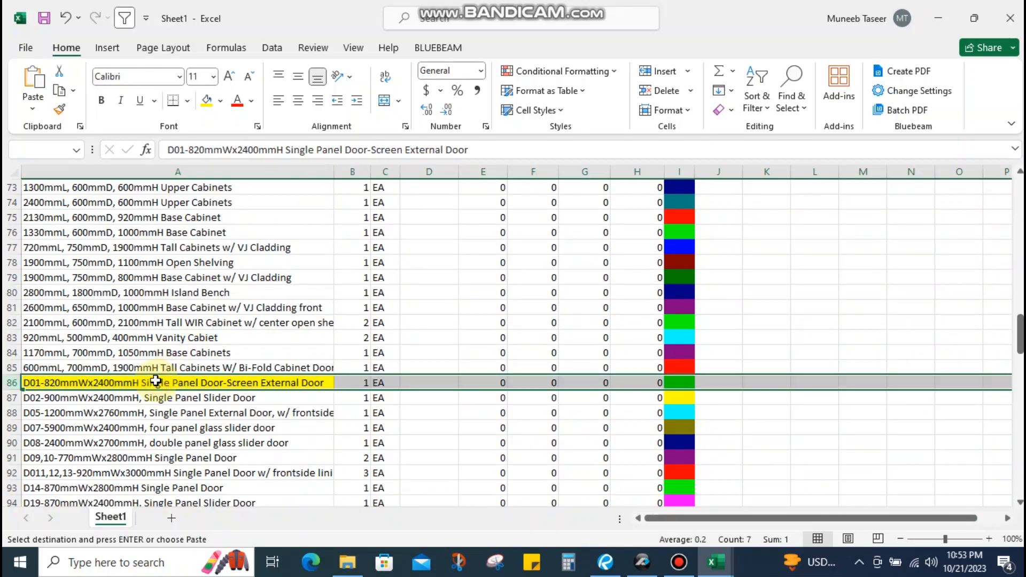
pyautogui.hotkey('ctrl', 'shift', '+')
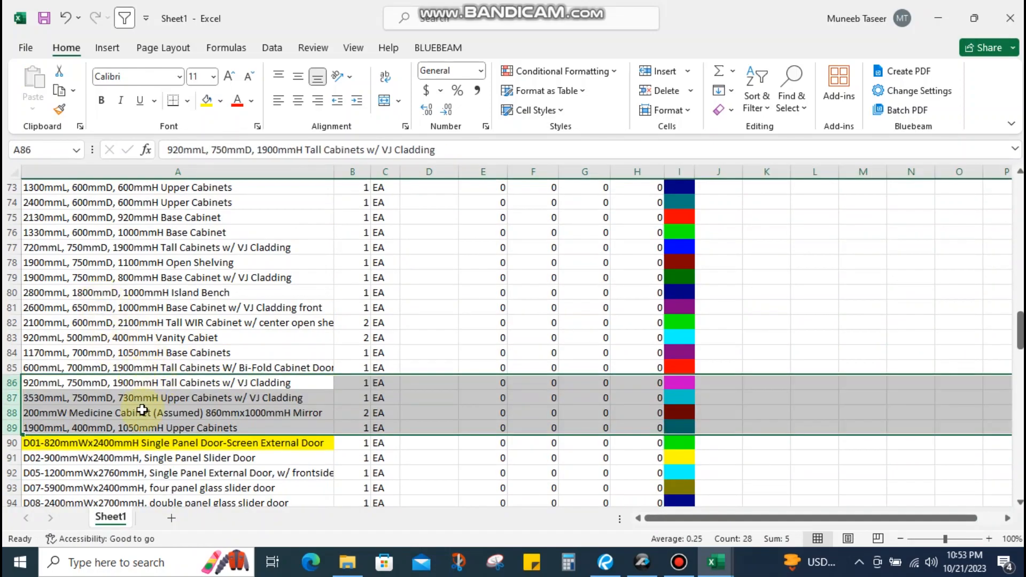
# Move the 200mmW Medicine Cabinet (Assumed) mirror row from row 88 to row 67
pyautogui.click(142, 410)
pyautogui.scroll(2, 142, 410)
pyautogui.scroll(-1, 160, 422)
pyautogui.hotkey('shift', 'space')
pyautogui.hotkey('ctrl', 'c')
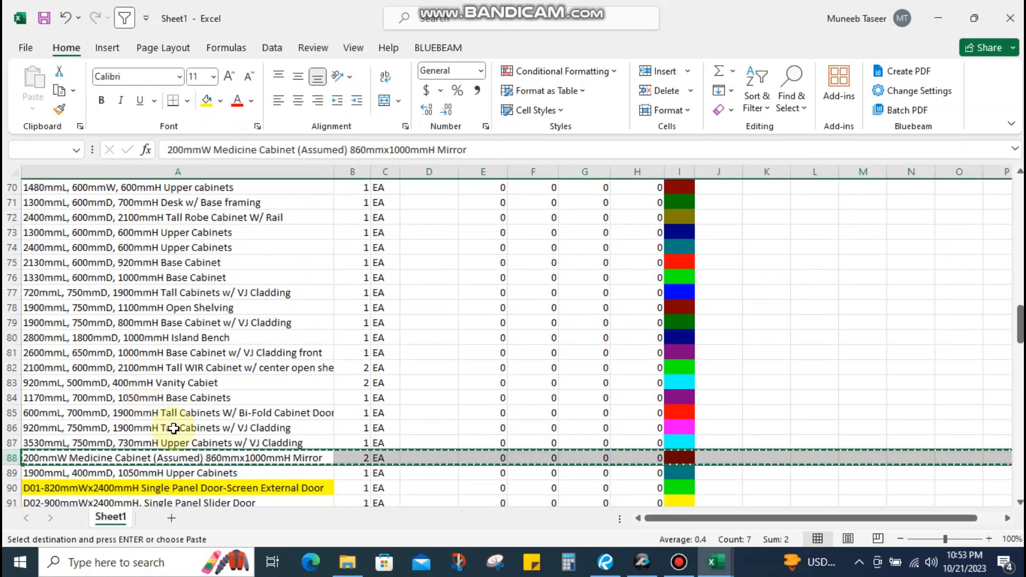
pyautogui.scroll(5, 171, 422)
pyautogui.click(143, 400)
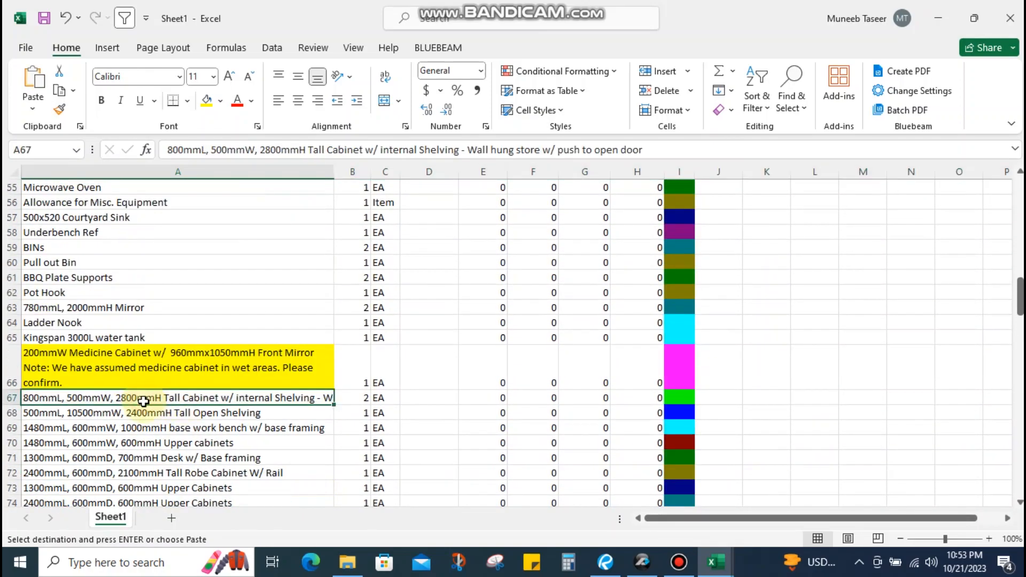
pyautogui.hotkey('shift', 'space')
pyautogui.hotkey('ctrl', 'shift', '+')
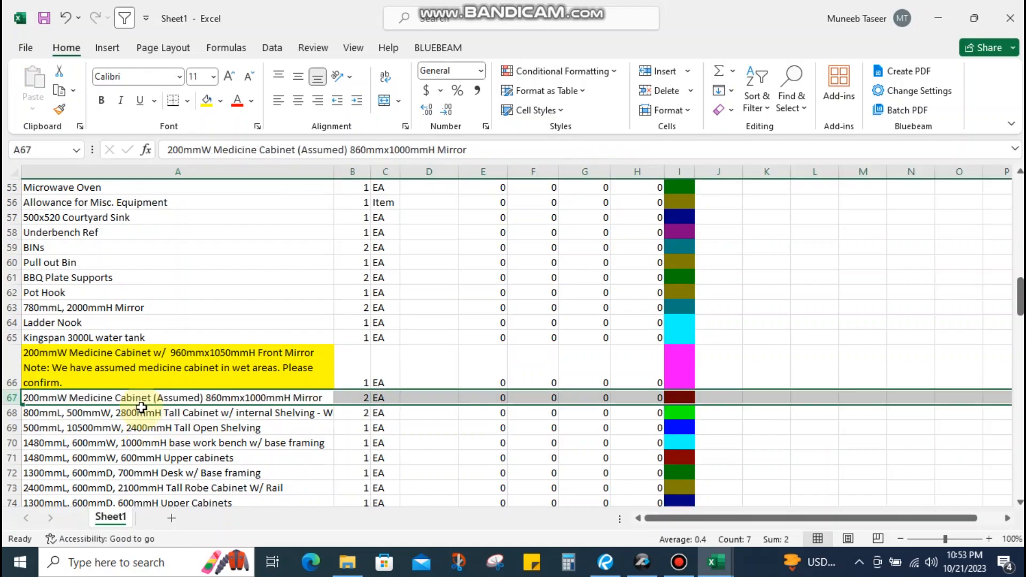
pyautogui.click(103, 362)
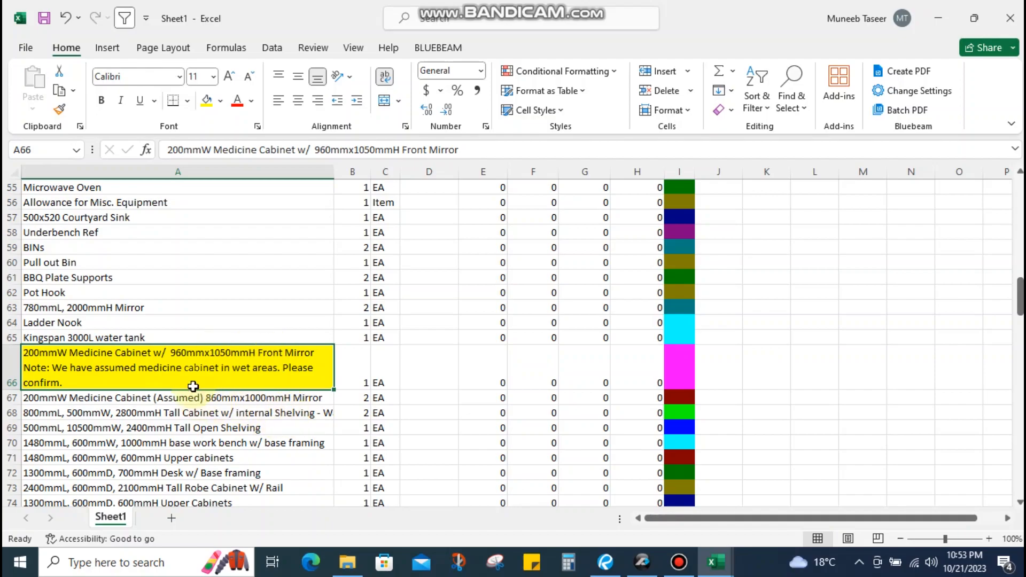
# Copy the 'We have assumed medicine cabinet in wet areas. Please confirm.' line from A66 onto a new line in A67
pyautogui.doubleClick(119, 368)
pyautogui.moveTo(77, 382); pyautogui.dragTo(13, 364)
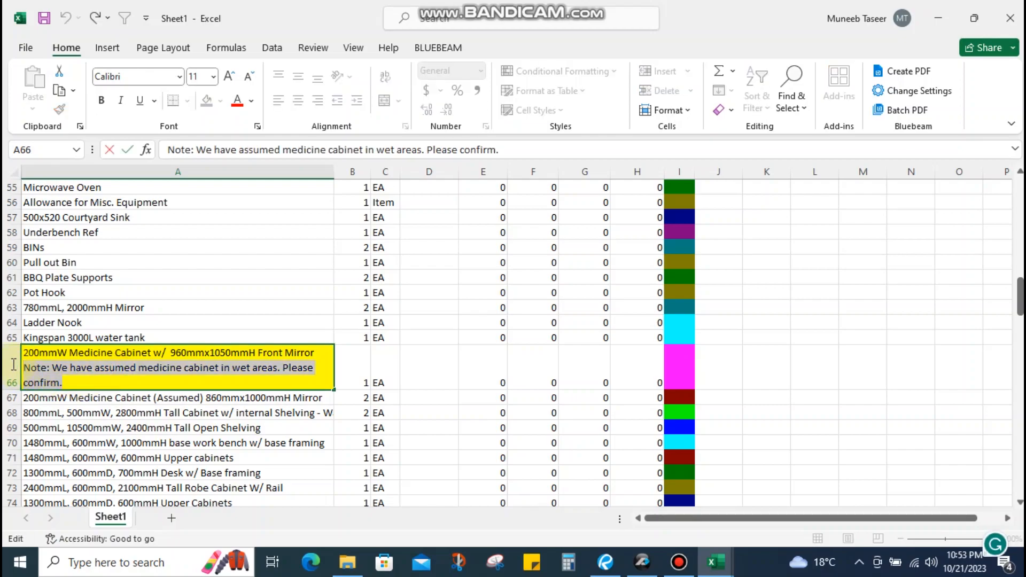
pyautogui.click(200, 400)
pyautogui.doubleClick(326, 398)
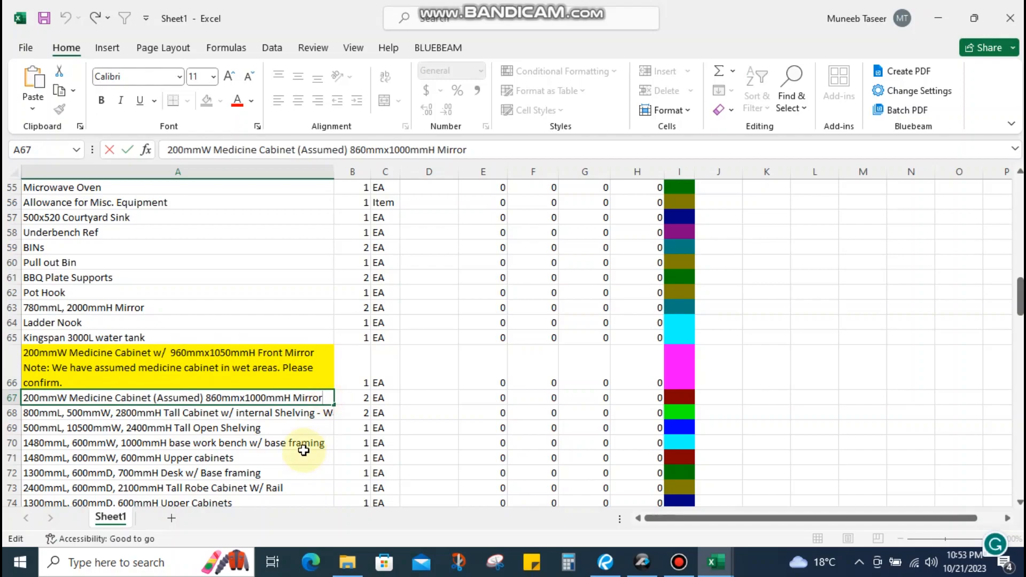
pyautogui.hotkey('alt', 'Return')
pyautogui.hotkey('ctrl', 'v')
pyautogui.press('alt')
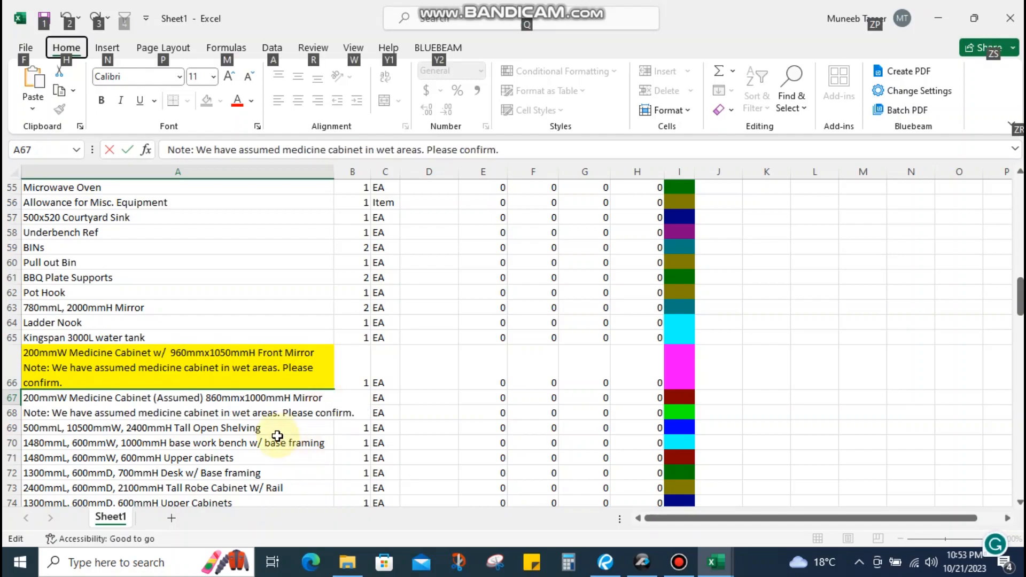
pyautogui.click(73, 378)
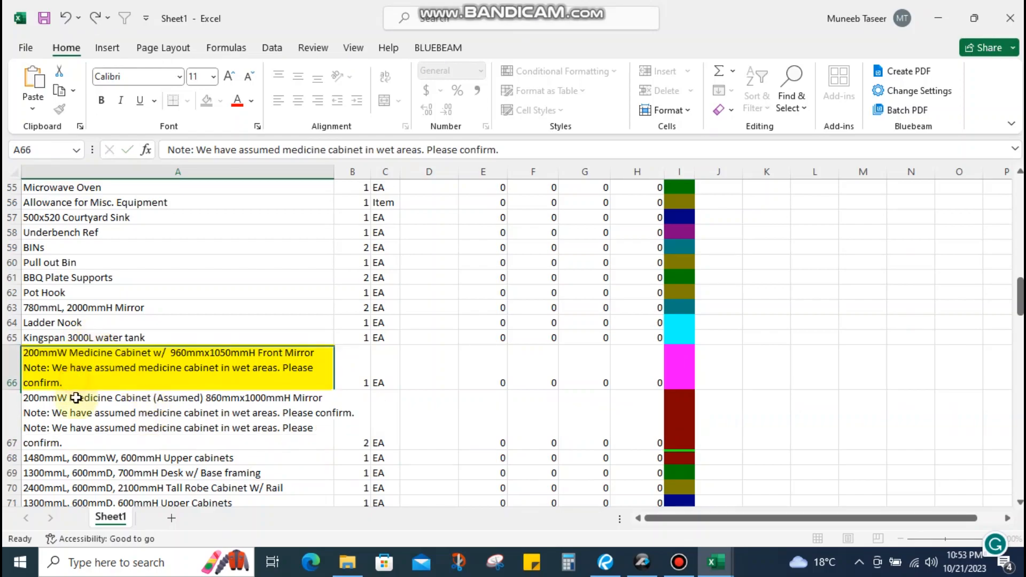
pyautogui.click(120, 406)
# Fill cell A67 yellow to match the medicine cabinet note in A66
pyautogui.click(69, 470)
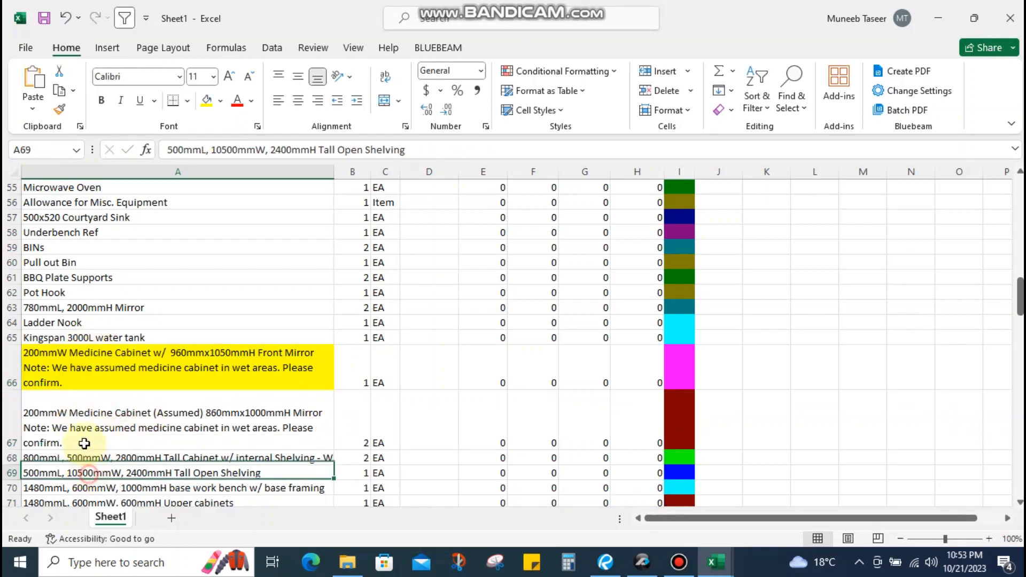
pyautogui.doubleClick(62, 406)
pyautogui.click(48, 401)
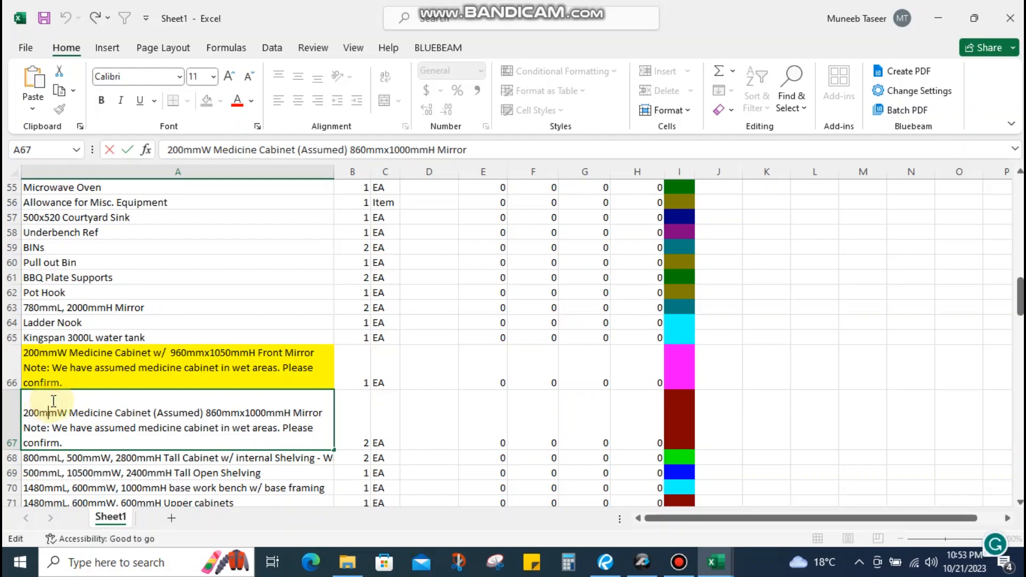
pyautogui.press('Return')
pyautogui.click(200, 391)
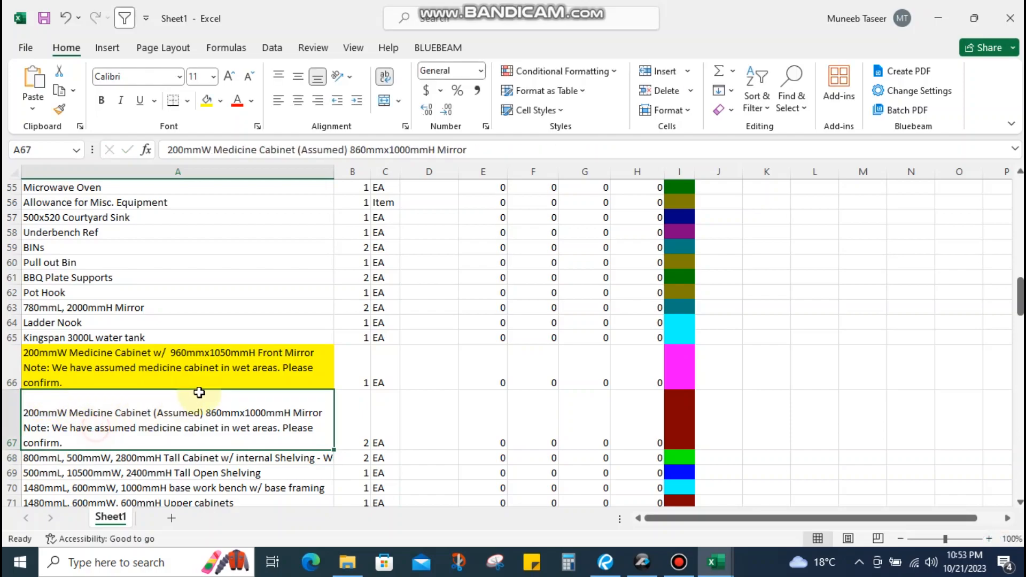
pyautogui.scroll(-2, 199, 392)
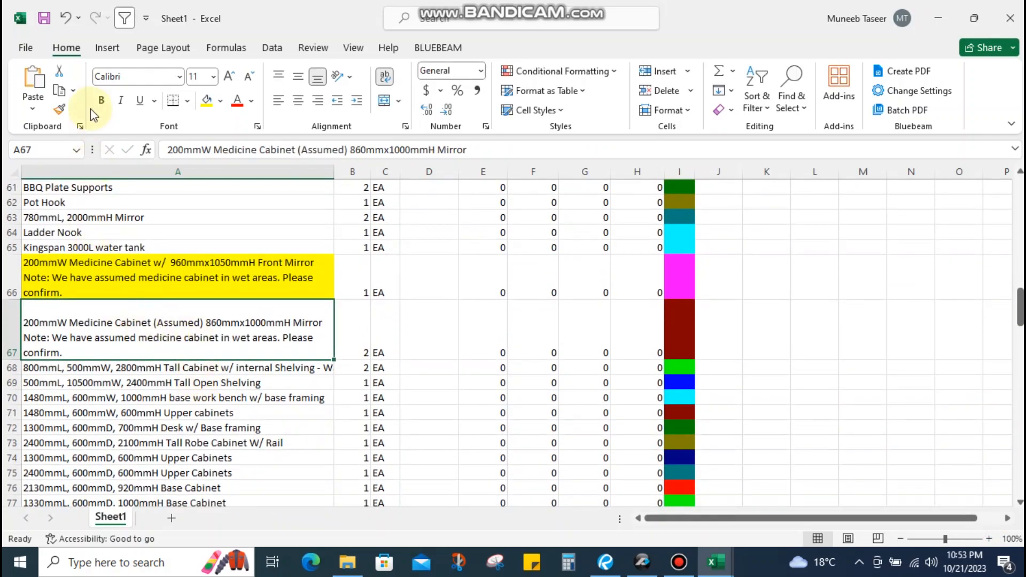
pyautogui.click(208, 101)
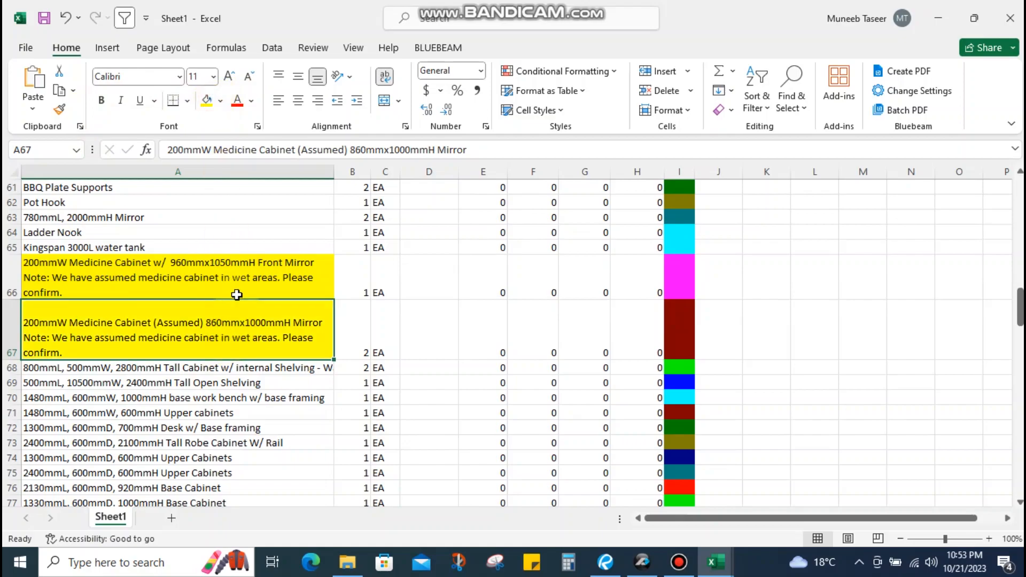
pyautogui.scroll(-2, 299, 367)
pyautogui.scroll(-17, 299, 367)
pyautogui.scroll(2, 248, 375)
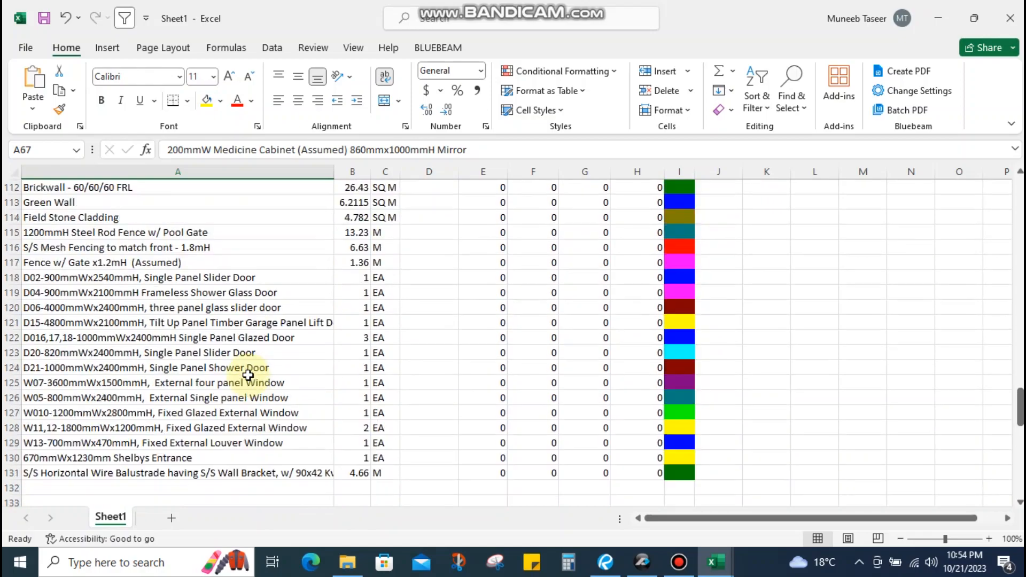
# Move the door and window rows from D02 through Shelbys Entrance above the W01 window row
pyautogui.click(190, 306)
pyautogui.click(193, 336)
pyautogui.click(189, 277)
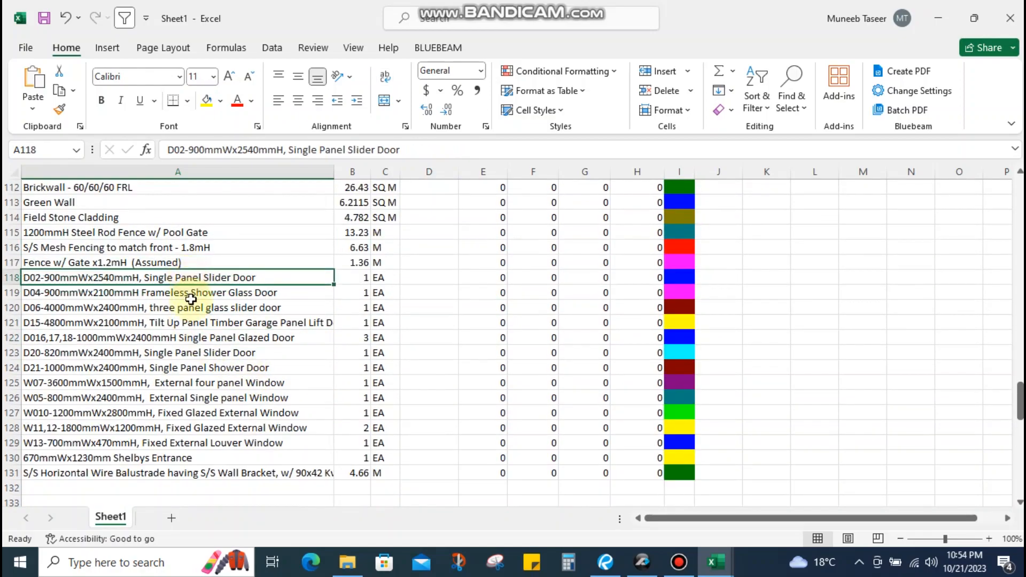
pyautogui.moveTo(199, 277); pyautogui.dragTo(292, 451)
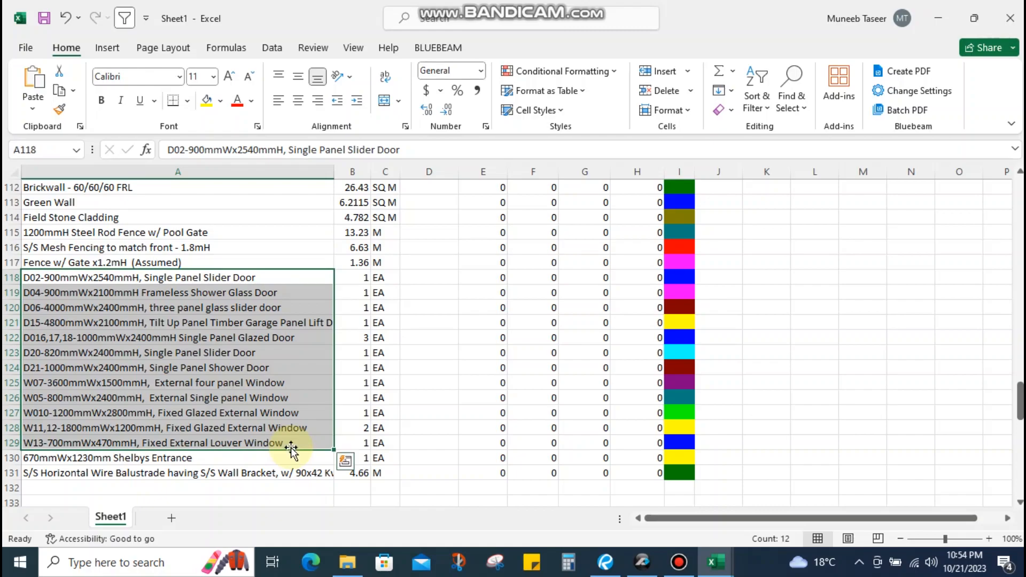
pyautogui.keyDown('shift'); pyautogui.click(285, 459); pyautogui.keyUp('shift')
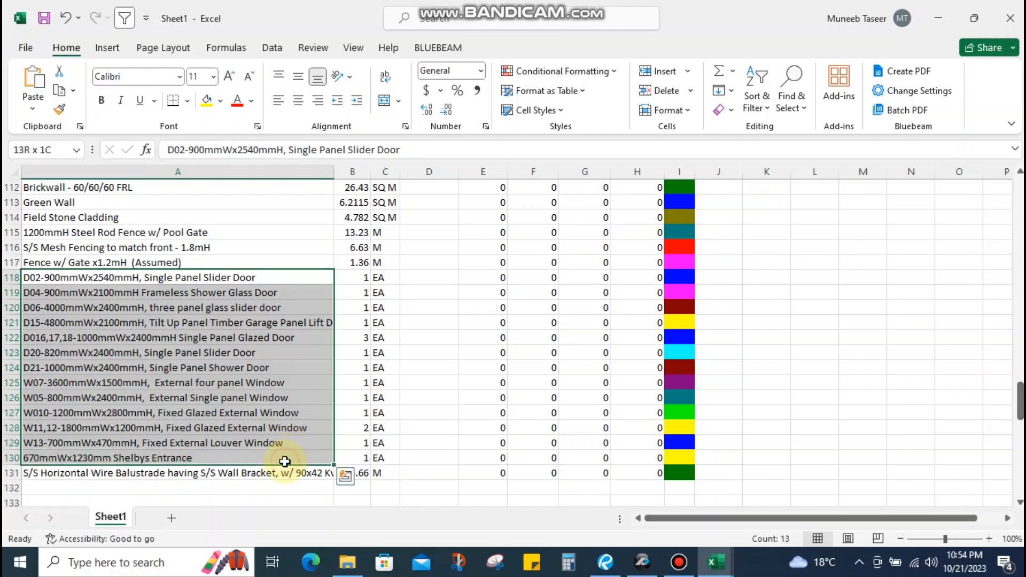
pyautogui.hotkey('shift', 'space')
pyautogui.hotkey('ctrl', 'x')
pyautogui.scroll(10, 274, 344)
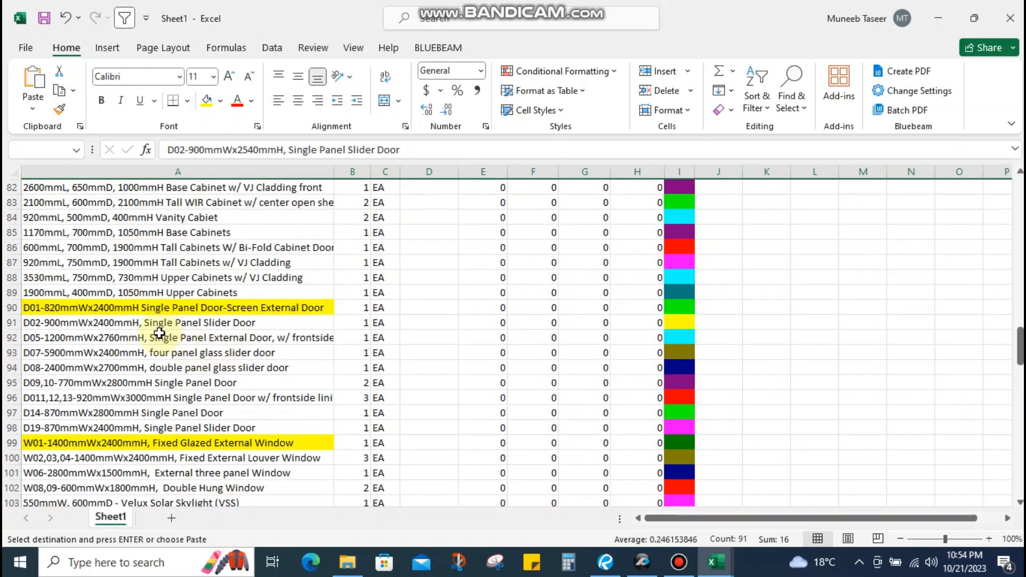
pyautogui.click(125, 439)
pyautogui.hotkey('shift', 'space')
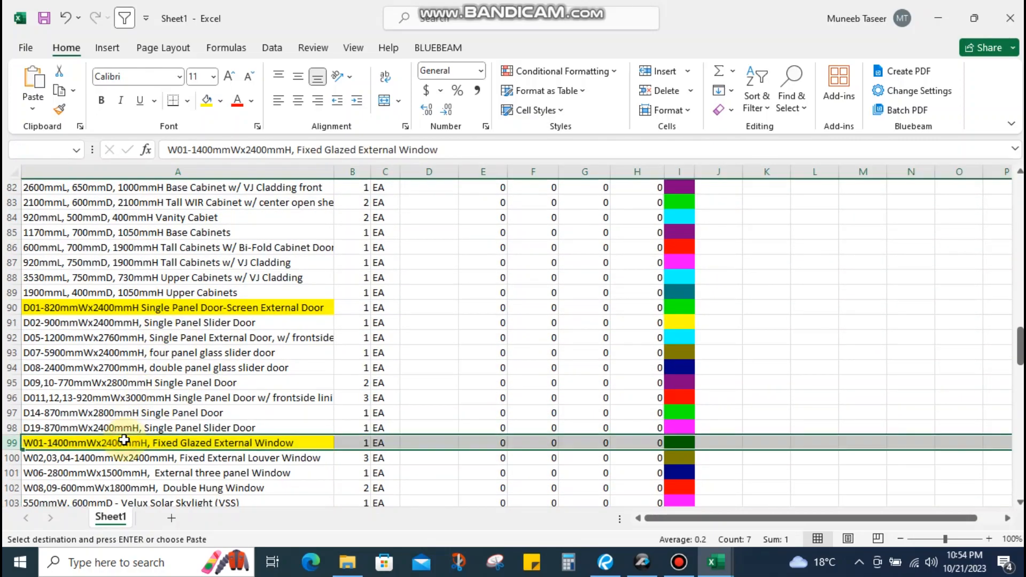
pyautogui.hotkey('ctrl', '+')
# Move the Shelbys Entrance row up to sit right after the doors, above W07
pyautogui.scroll(-6, 197, 395)
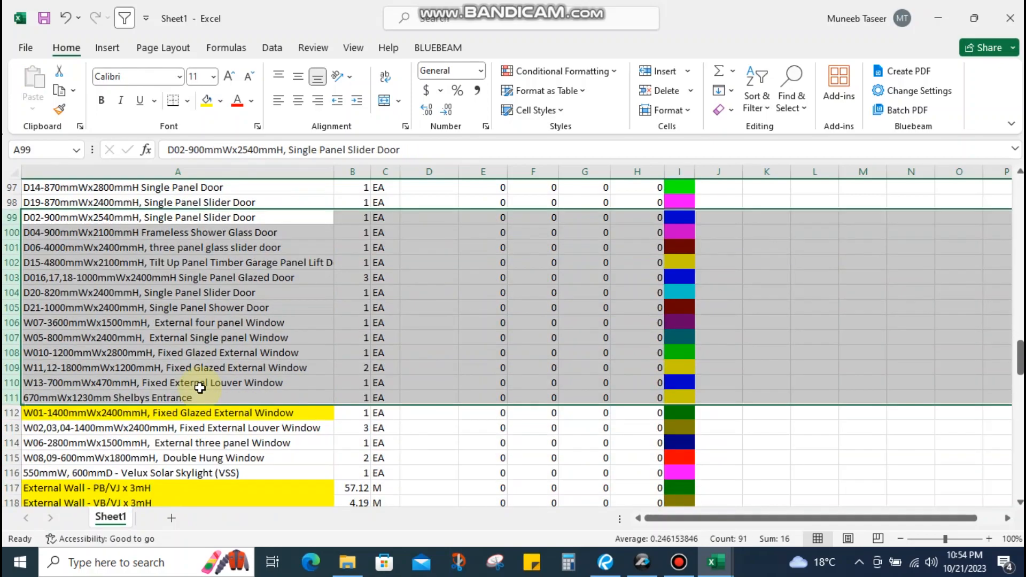
pyautogui.click(155, 400)
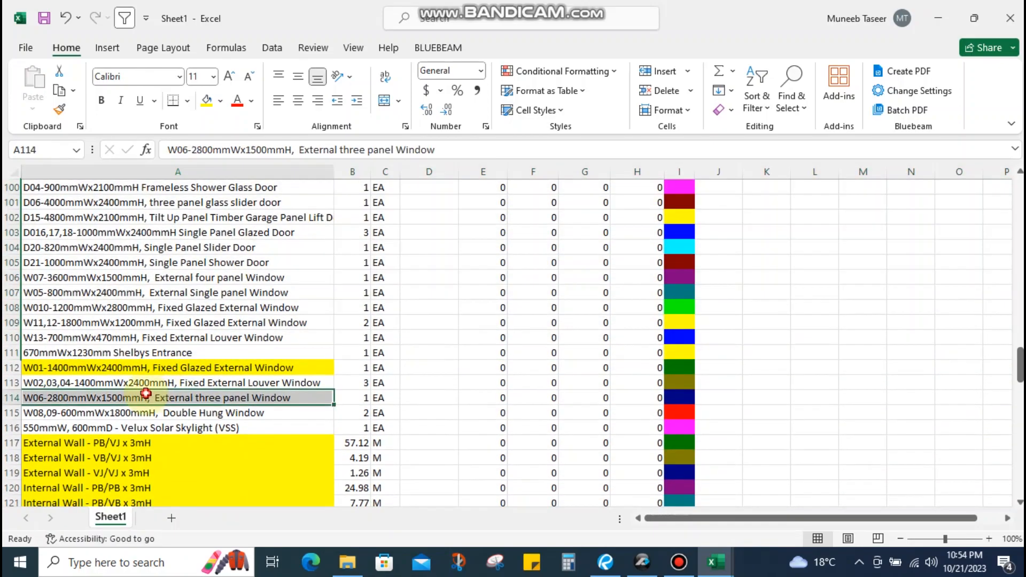
pyautogui.click(50, 352)
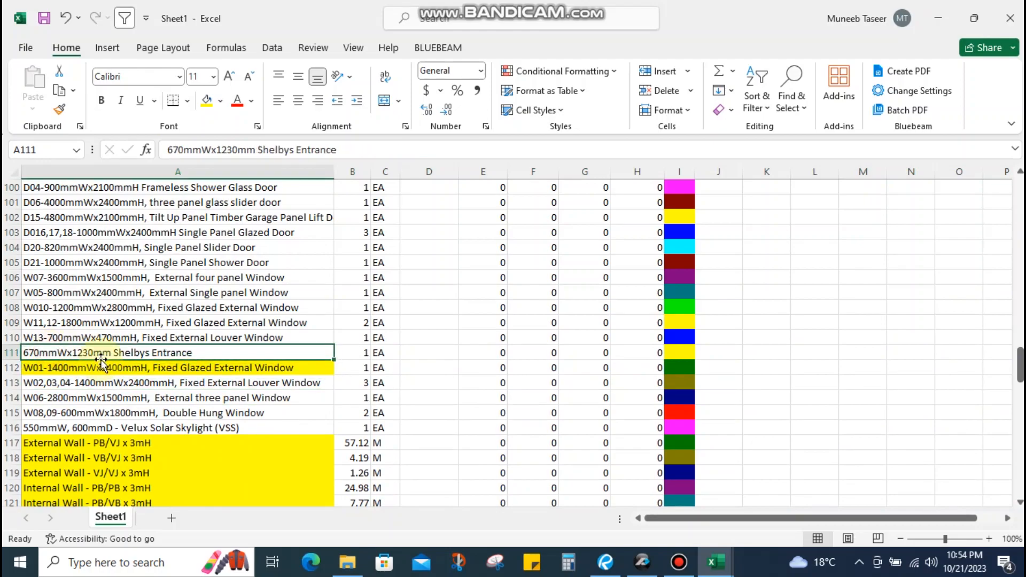
pyautogui.hotkey('shift', 'space')
pyautogui.hotkey('ctrl', 'x')
pyautogui.scroll(1, 112, 355)
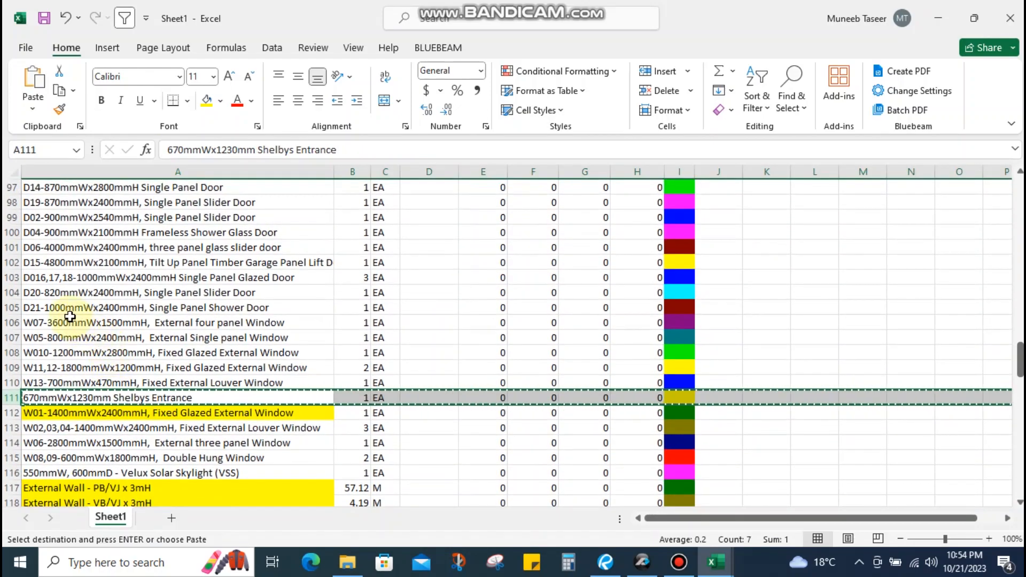
pyautogui.click(69, 323)
pyautogui.hotkey('shift', 'space')
pyautogui.hotkey('ctrl', 'shift', '=')
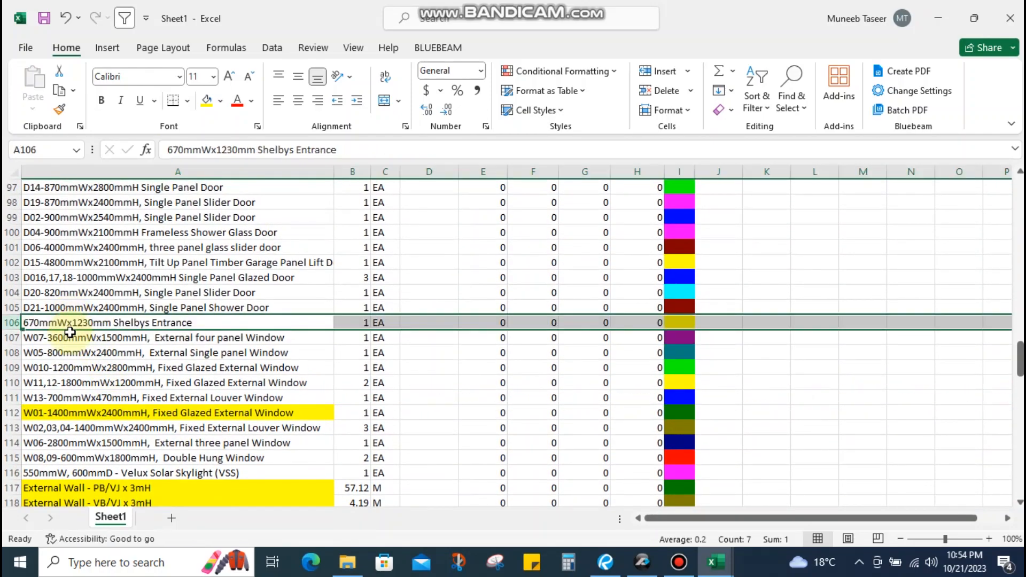
# Move the five window rows W07 to W13 down to just above the Velux skylight row
pyautogui.moveTo(63, 335); pyautogui.dragTo(61, 405)
pyautogui.hotkey('shift', 'space')
pyautogui.hotkey('ctrl', 'x')
pyautogui.scroll(-1, 61, 401)
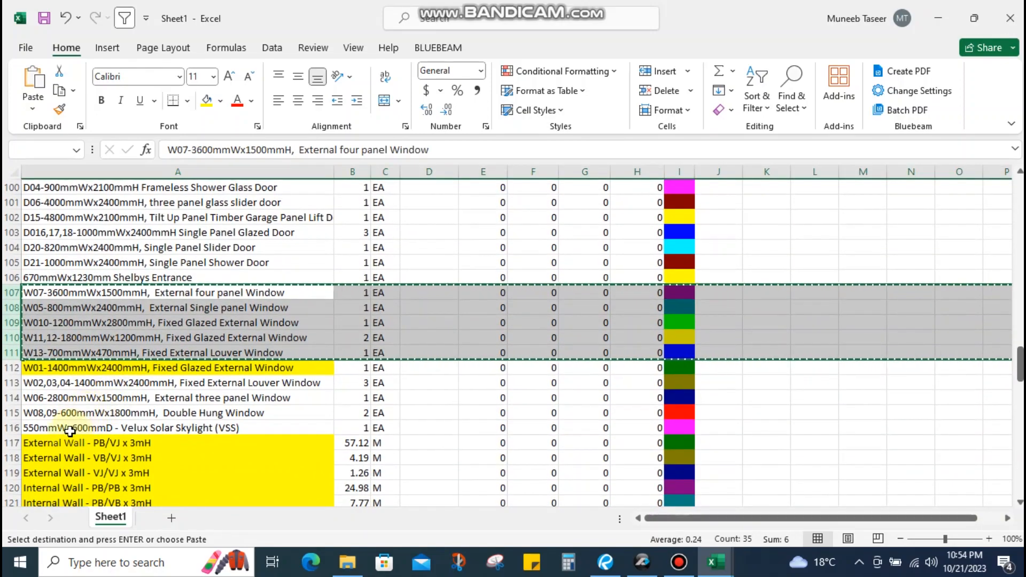
pyautogui.click(56, 424)
pyautogui.hotkey('shift', 'space')
pyautogui.hotkey('ctrl', 'shift', '=')
# Select the S/S Horizontal Wire Balustrade row (row 131) and pick it up for moving
pyautogui.scroll(-6, 68, 377)
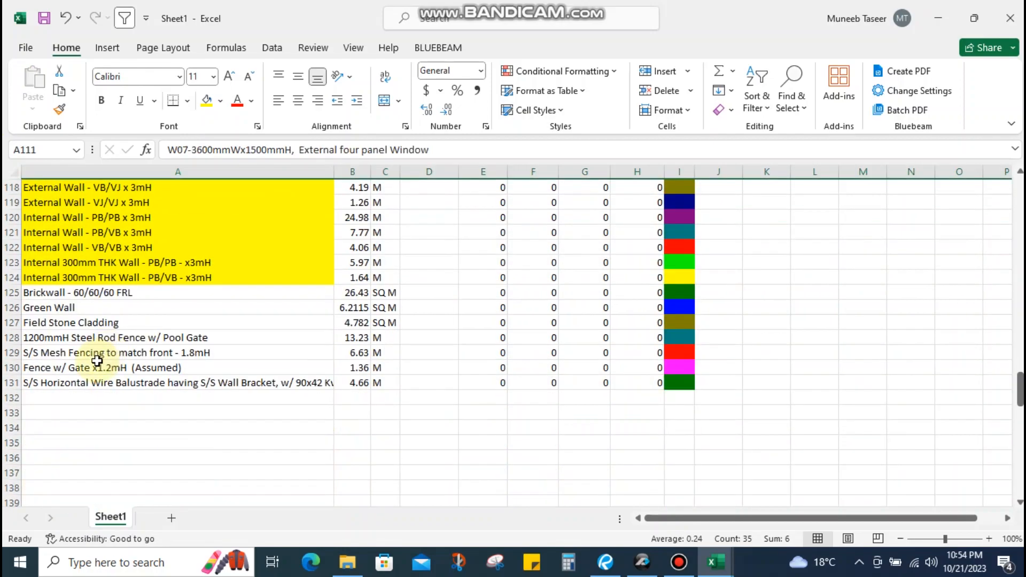
pyautogui.click(113, 382)
pyautogui.click(248, 400)
pyautogui.click(271, 383)
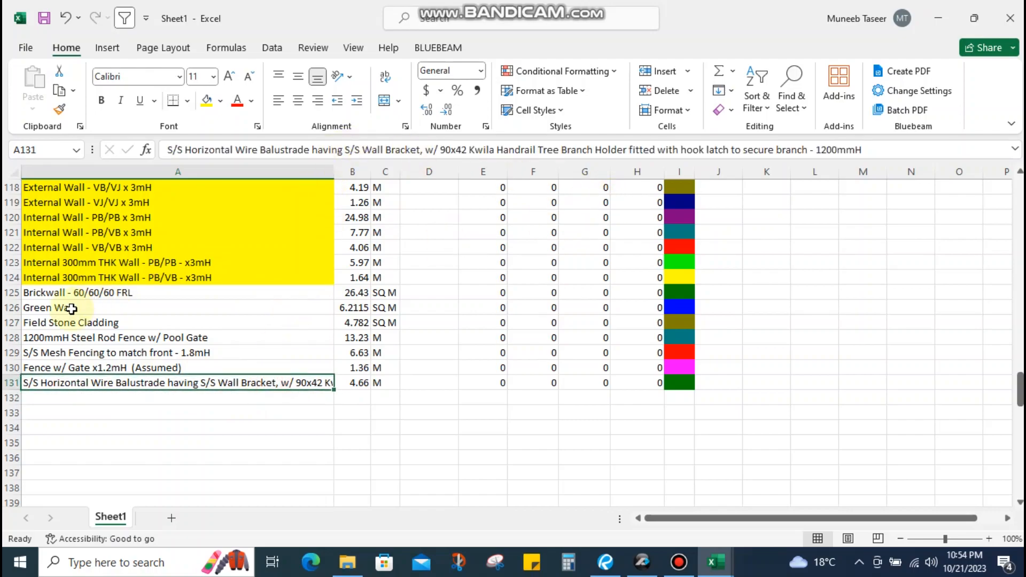
pyautogui.click(105, 340)
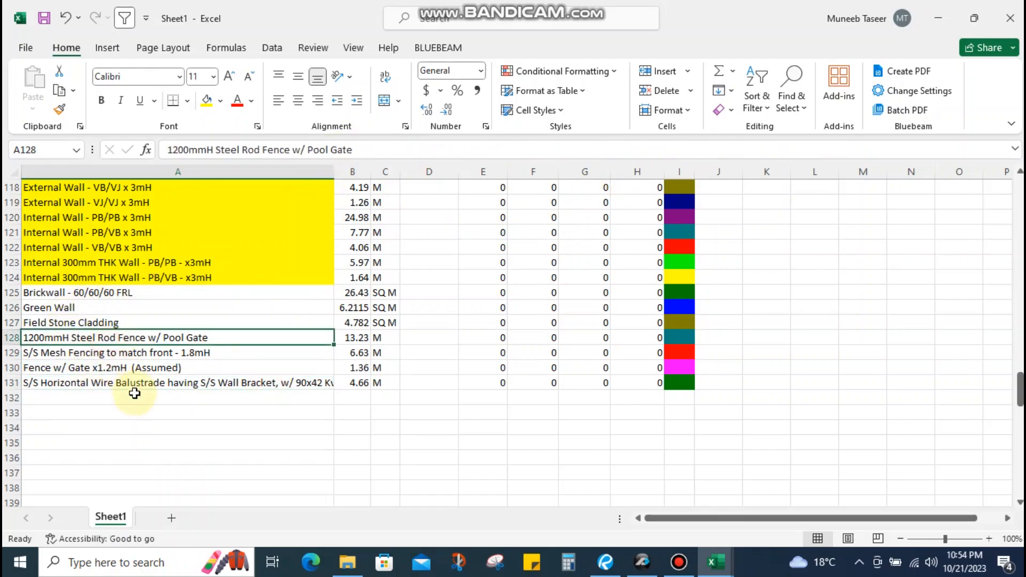
pyautogui.click(134, 383)
pyautogui.hotkey('shift', 'space')
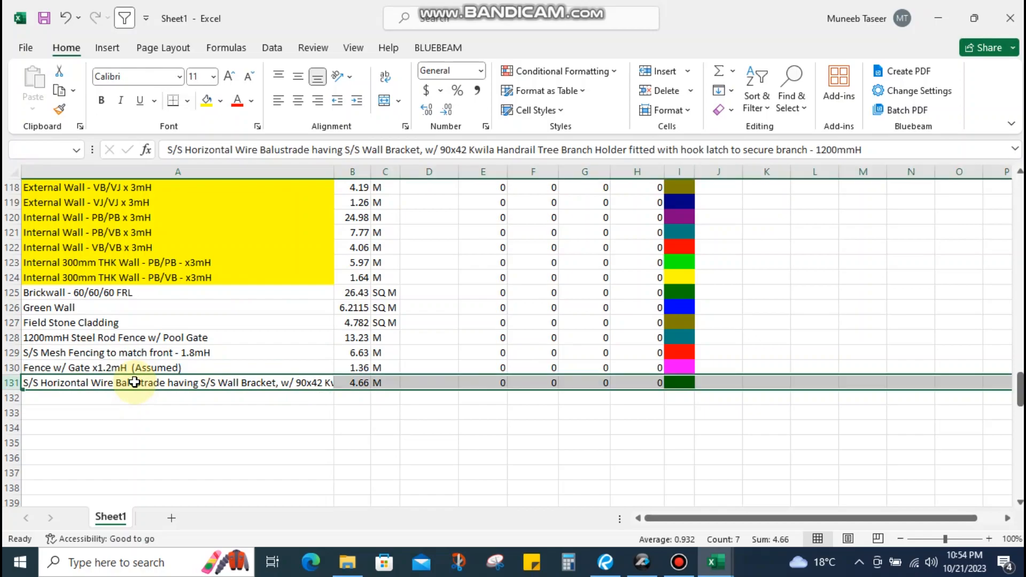
pyautogui.hotkey('ctrl', 'c')
pyautogui.scroll(4, 131, 327)
pyautogui.scroll(3, 132, 332)
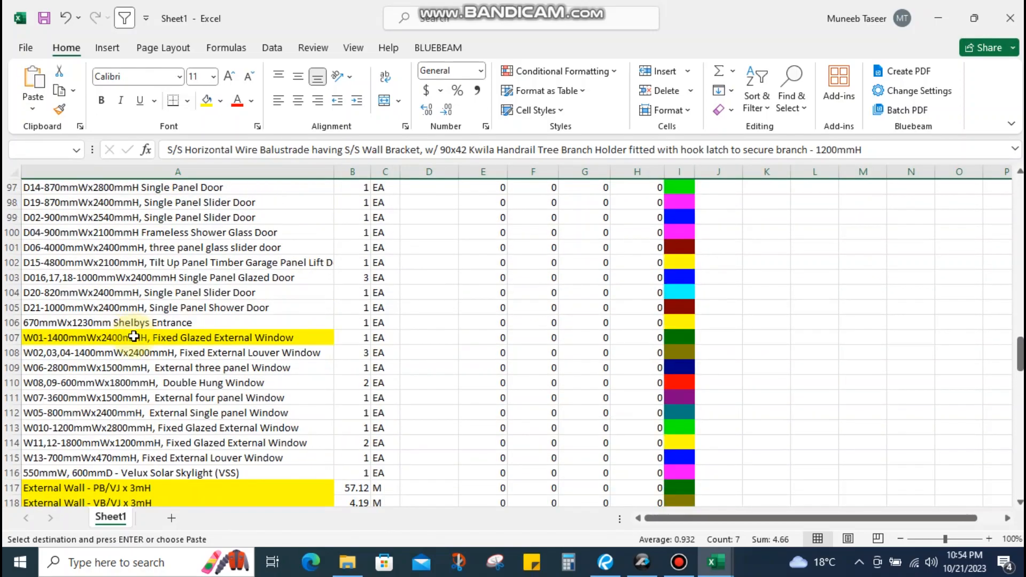
# Search the sheet for 'Glass' to locate the Frameless Glass Balustade row
pyautogui.click(163, 374)
pyautogui.hotkey('ctrl', 'f')
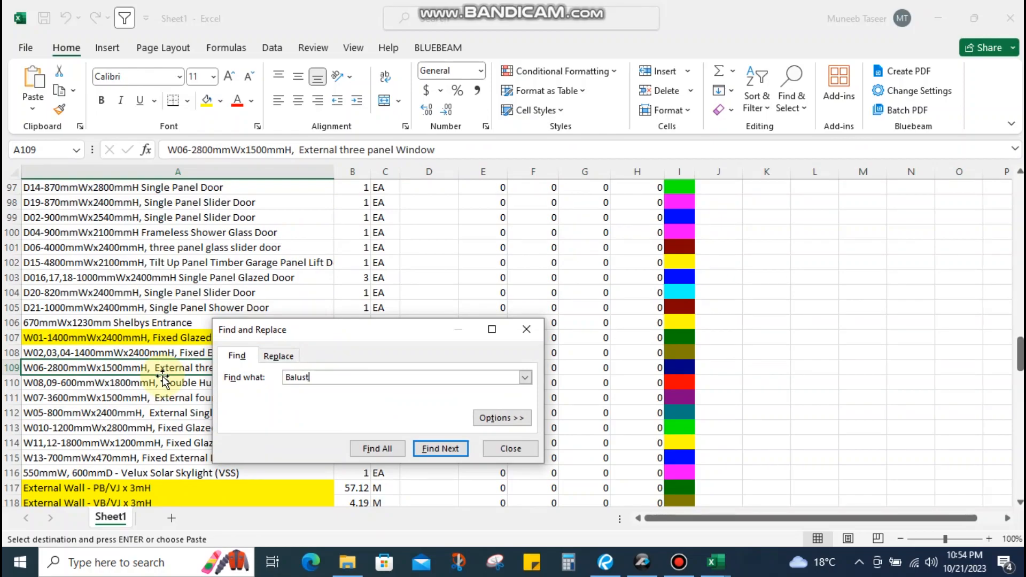
pyautogui.press('Return')
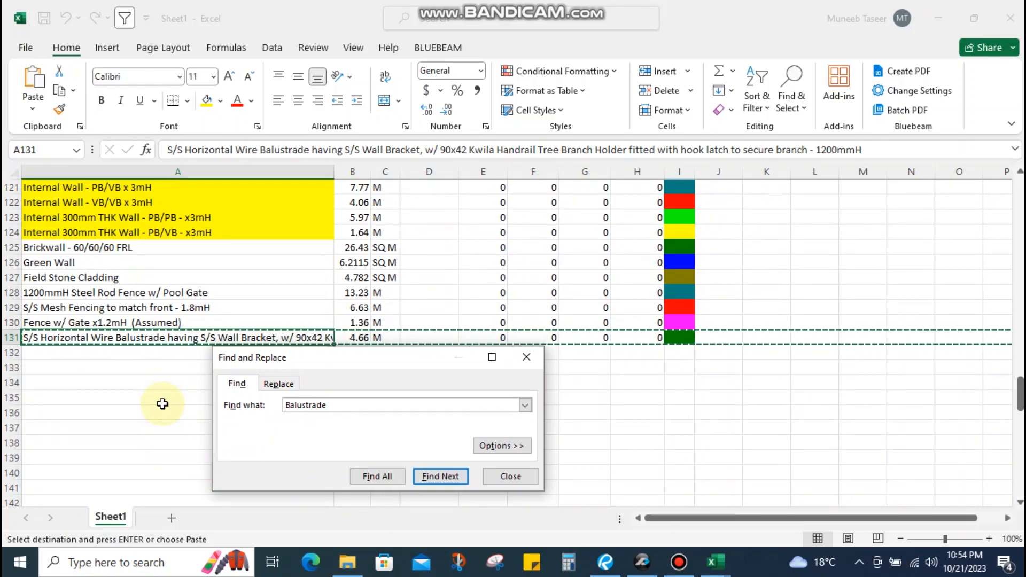
pyautogui.press('BackSpace')
pyautogui.press('BackSpace')
pyautogui.press('BackSpace')
pyautogui.press('BackSpace')
pyautogui.press('BackSpace')
pyautogui.press('BackSpace')
pyautogui.press('BackSpace')
pyautogui.press('BackSpace')
pyautogui.press('BackSpace')
pyautogui.press('BackSpace')
pyautogui.write('Glass')
pyautogui.press('Return')
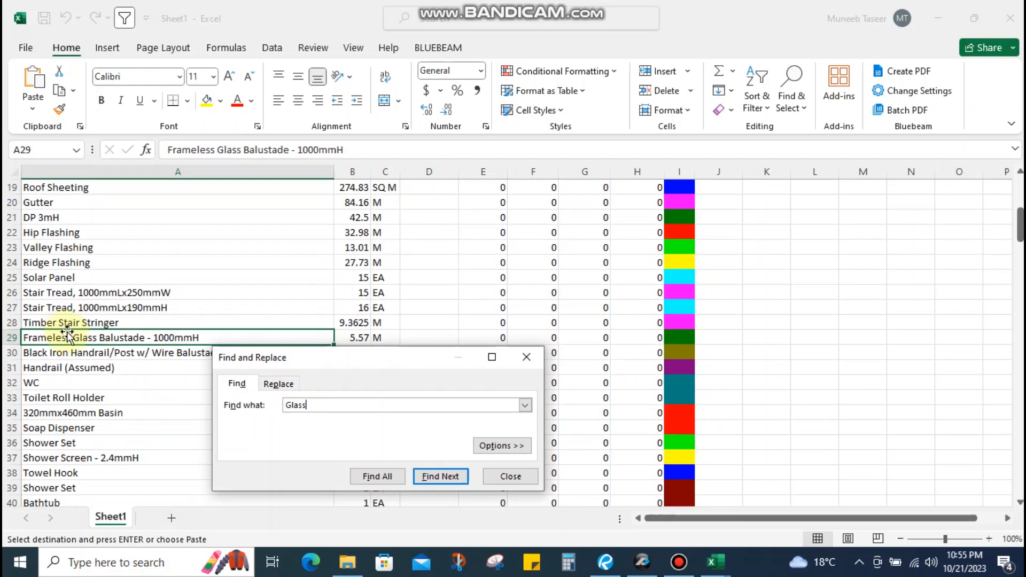
# Insert the cut S/S Horizontal Wire Balustrade row at row 30, above Black Iron Handrail
pyautogui.click(95, 355)
pyautogui.hotkey('shift', 'space')
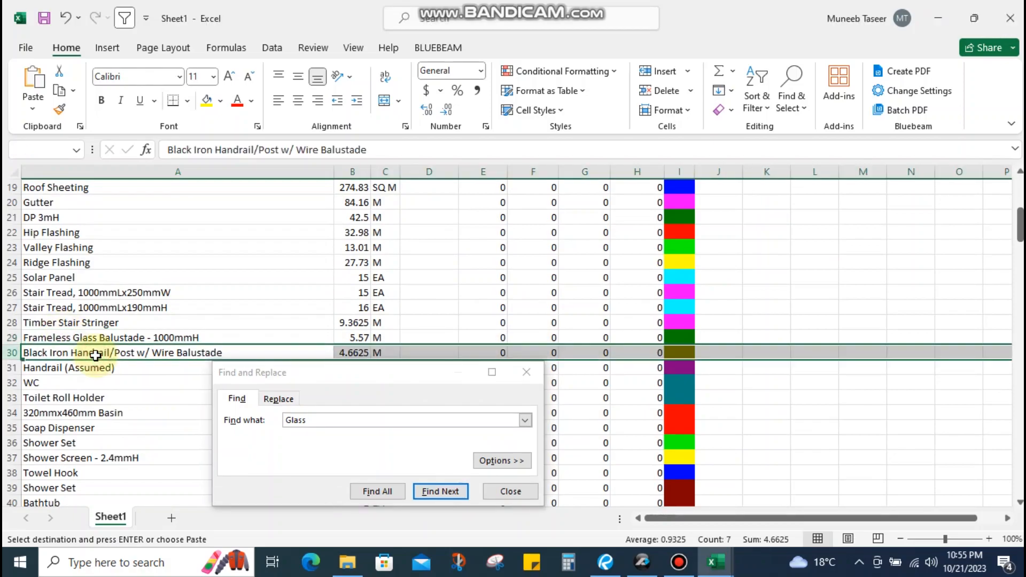
pyautogui.hotkey('ctrl', 'shift', '+')
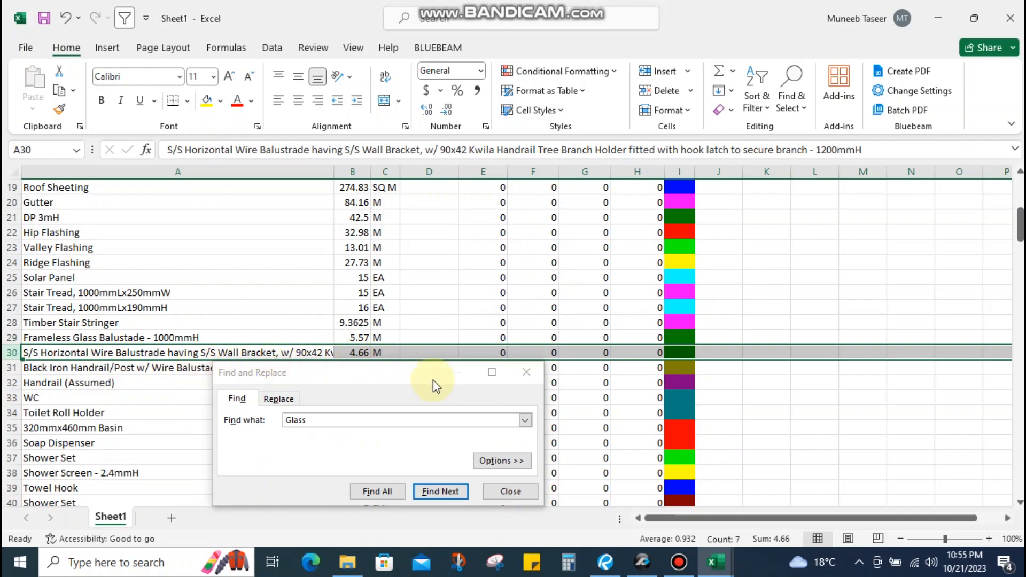
pyautogui.click(510, 491)
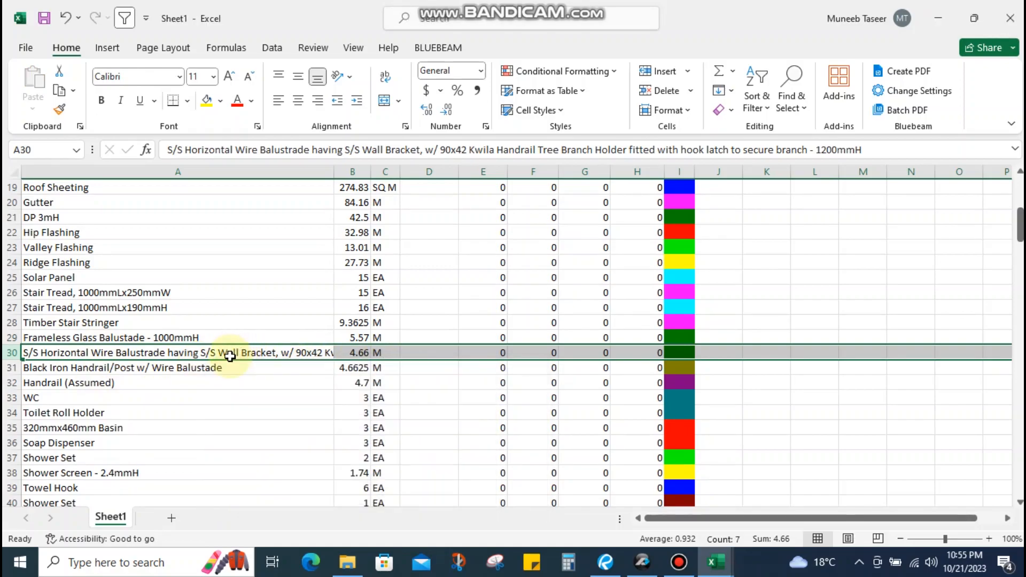
pyautogui.click(250, 387)
pyautogui.click(245, 366)
# Append 'Note: No detail found on plan. We have assumed this fence to 1.2mh.Please confirm.' to A131
pyautogui.scroll(-20, 255, 378)
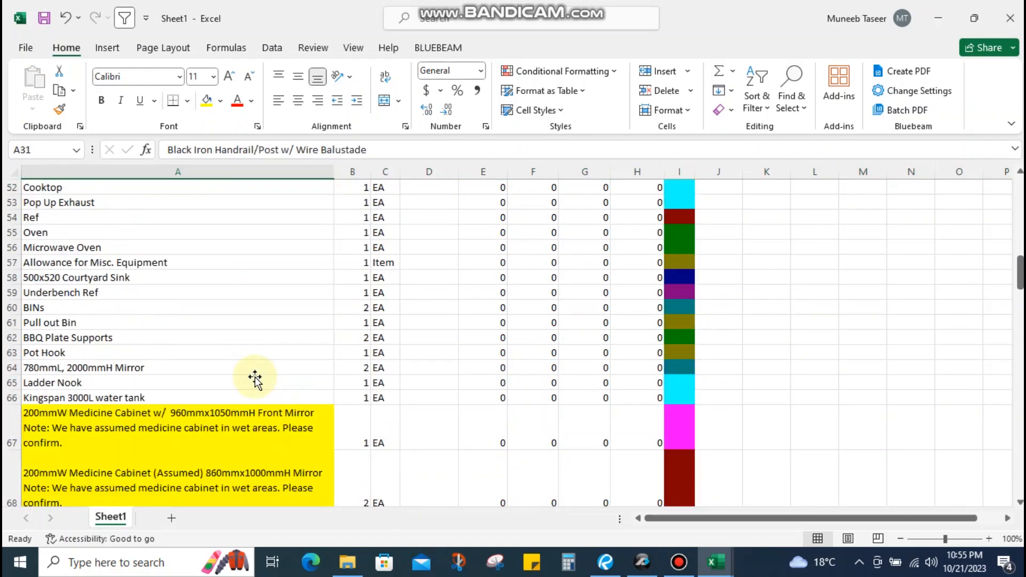
pyautogui.scroll(-1, 255, 376)
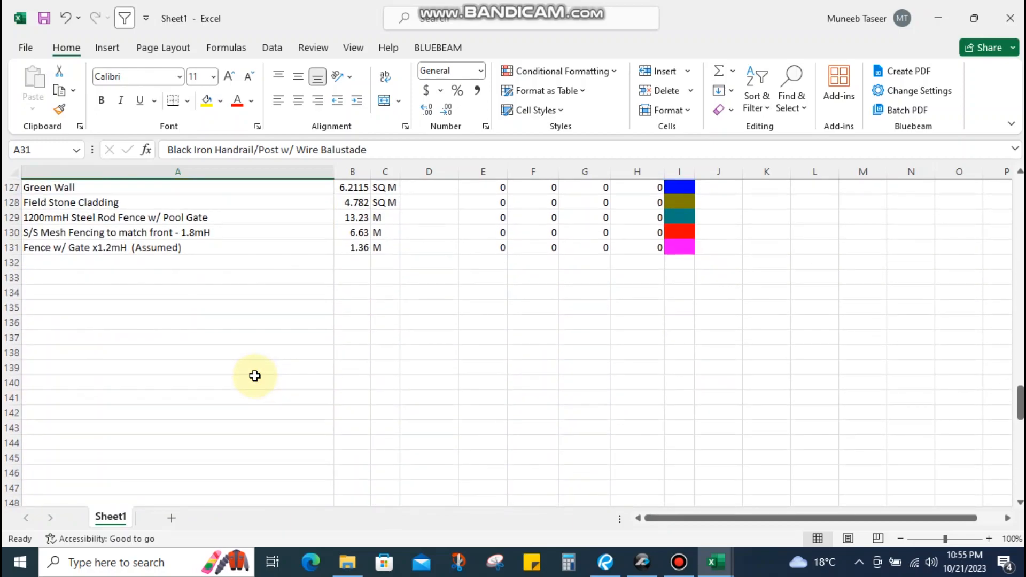
pyautogui.scroll(8, 255, 376)
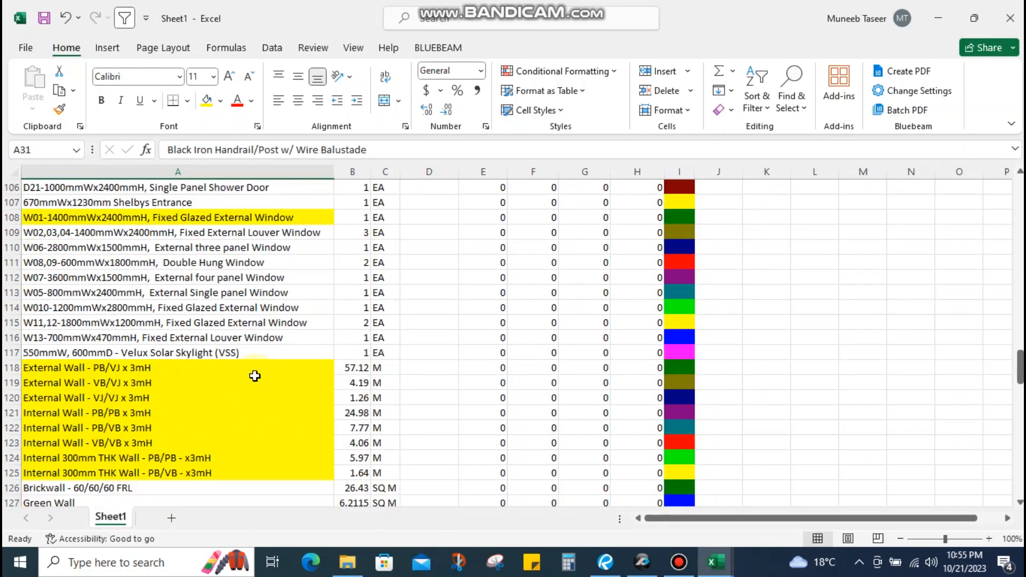
pyautogui.scroll(-6, 255, 376)
pyautogui.click(134, 377)
pyautogui.click(88, 338)
pyautogui.doubleClick(186, 338)
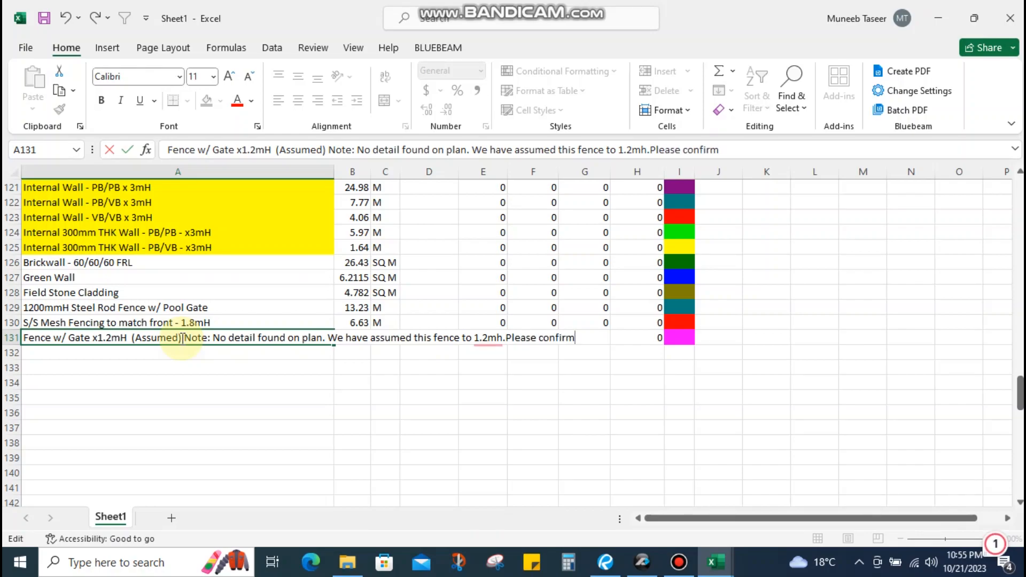
pyautogui.press('Return')
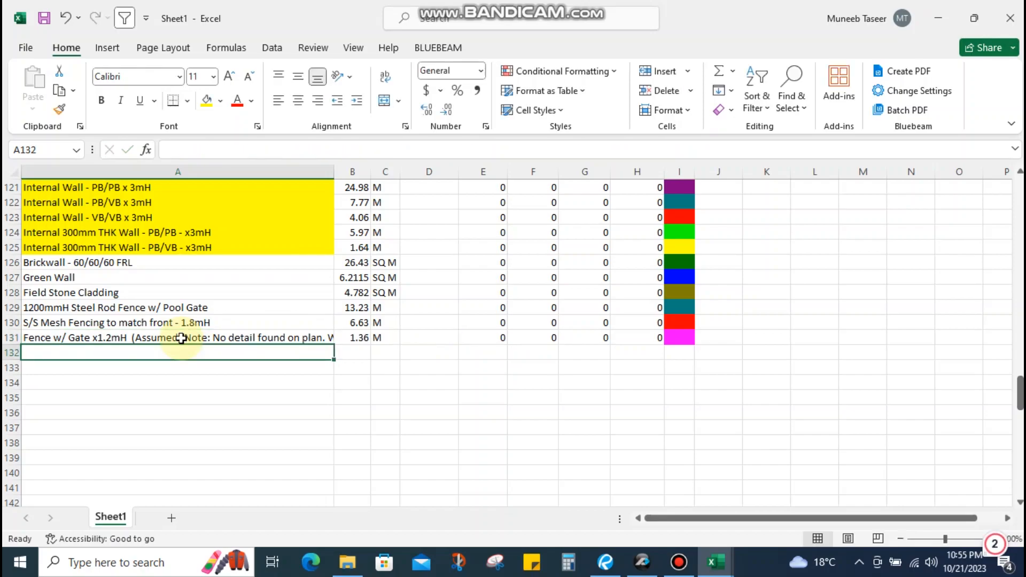
pyautogui.click(259, 337)
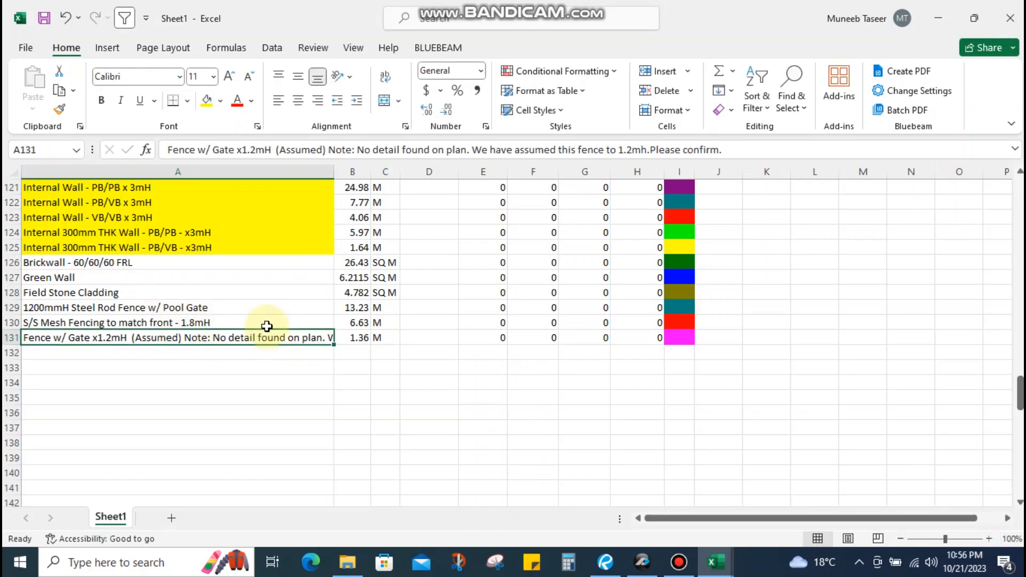
pyautogui.scroll(5, 256, 326)
# Filter the Units column to show only EA rows (85 of 143 records)
pyautogui.scroll(20, 266, 305)
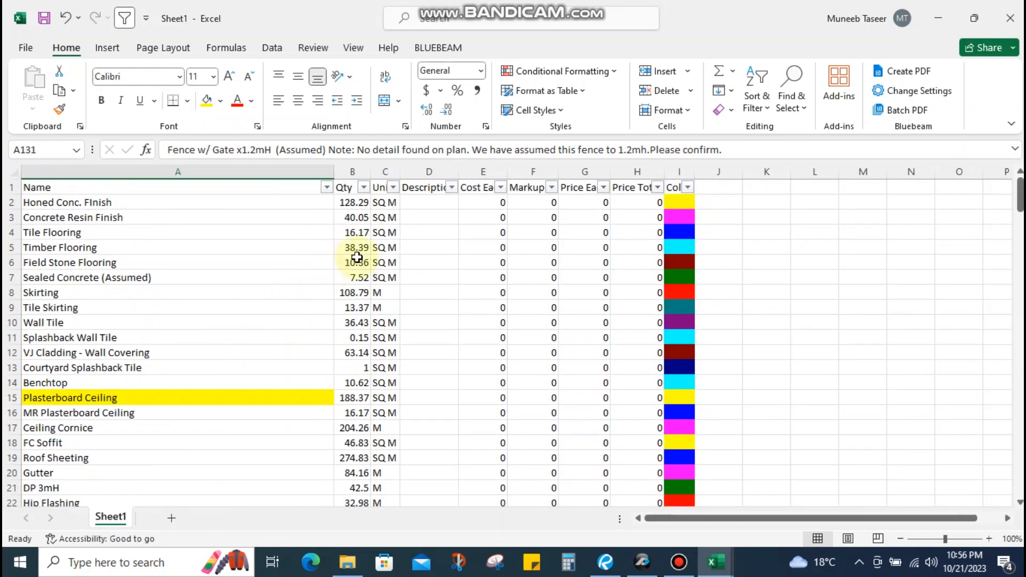
pyautogui.moveTo(387, 205); pyautogui.dragTo(393, 277)
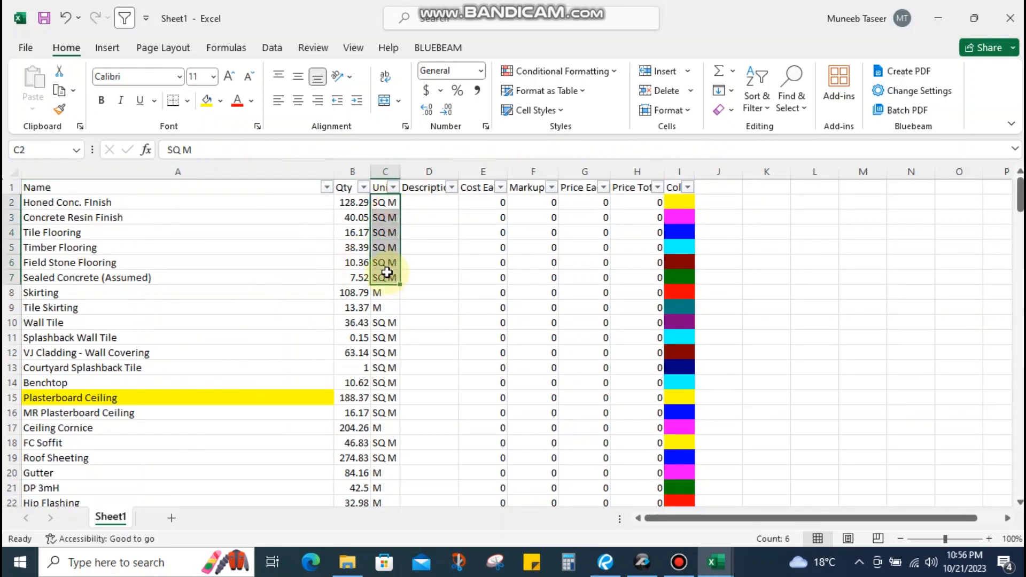
pyautogui.click(393, 188)
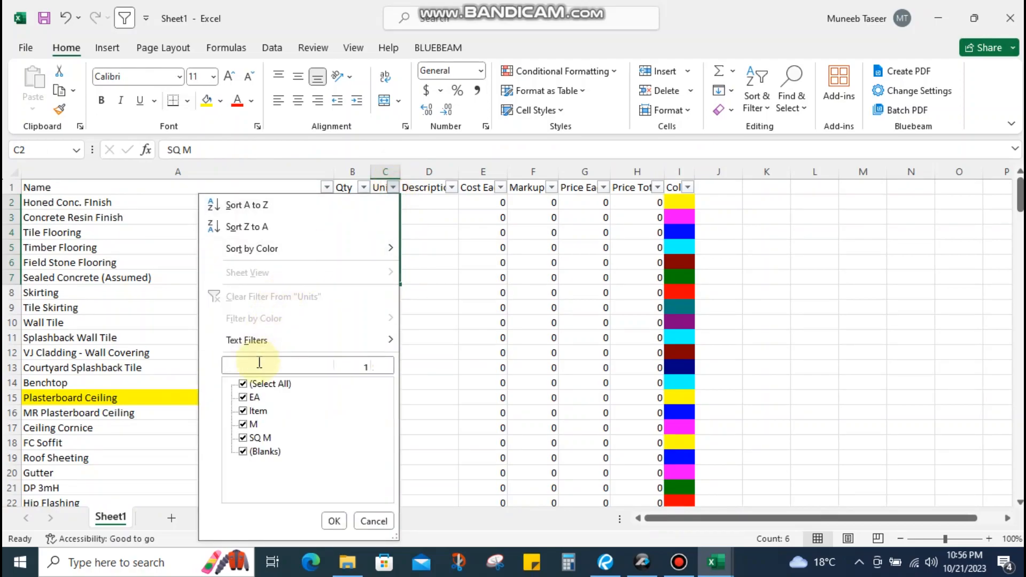
pyautogui.click(243, 384)
pyautogui.click(243, 397)
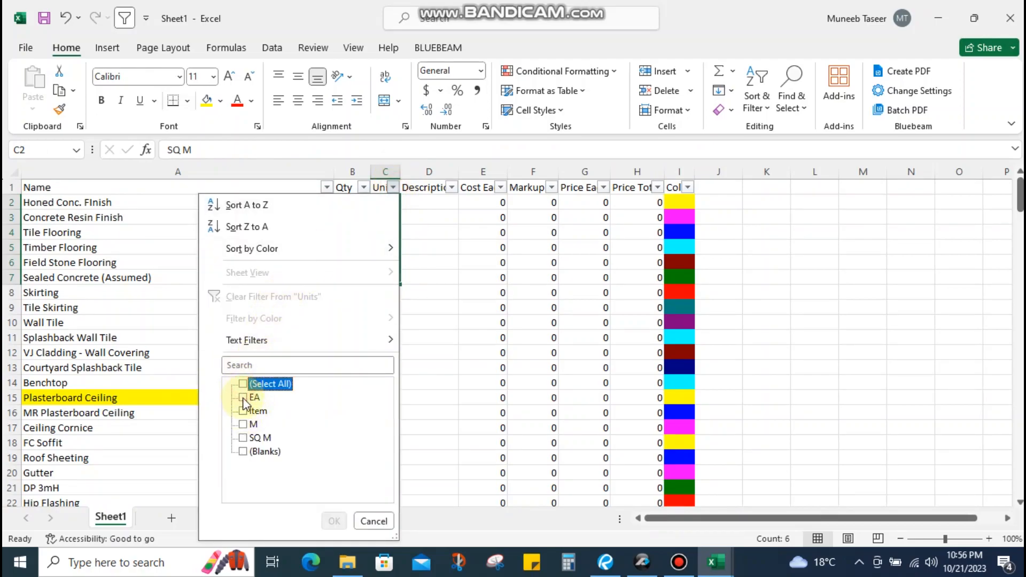
pyautogui.click(334, 521)
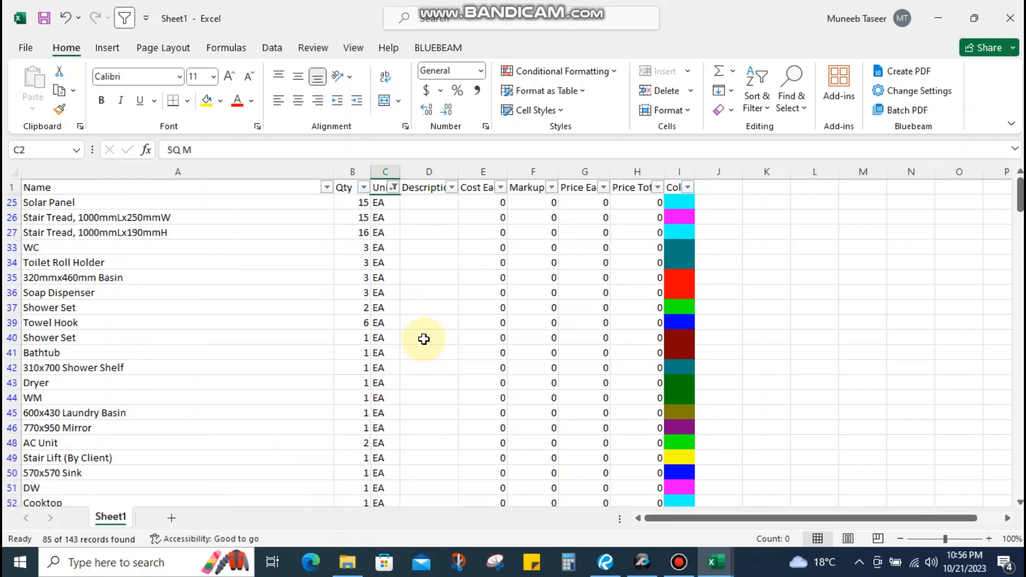
pyautogui.click(460, 275)
# Fill all selected EA unit cells from row 25 down with the entry 'N' at once
pyautogui.moveTo(380, 203); pyautogui.dragTo(392, 485)
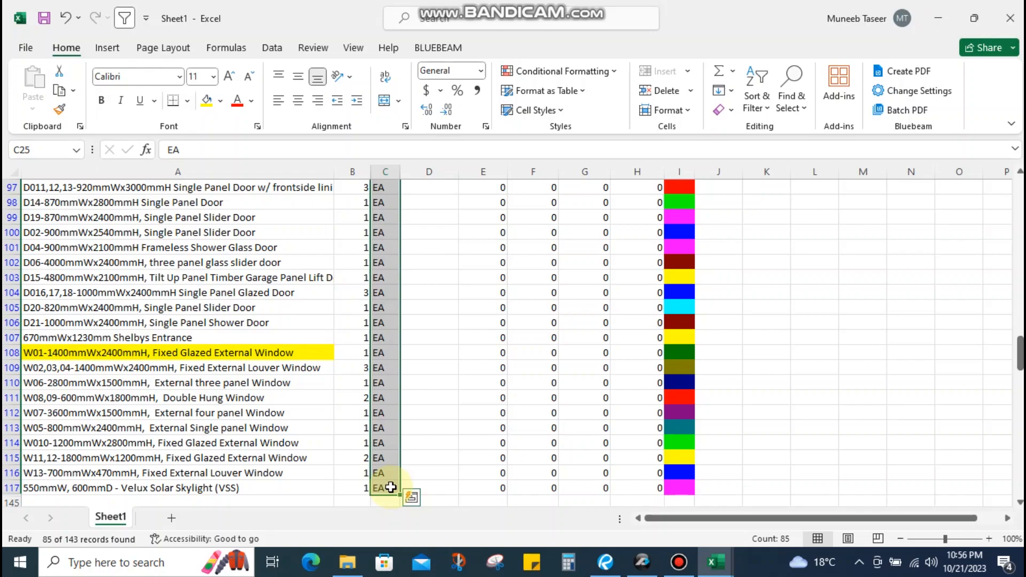
pyautogui.write('N')
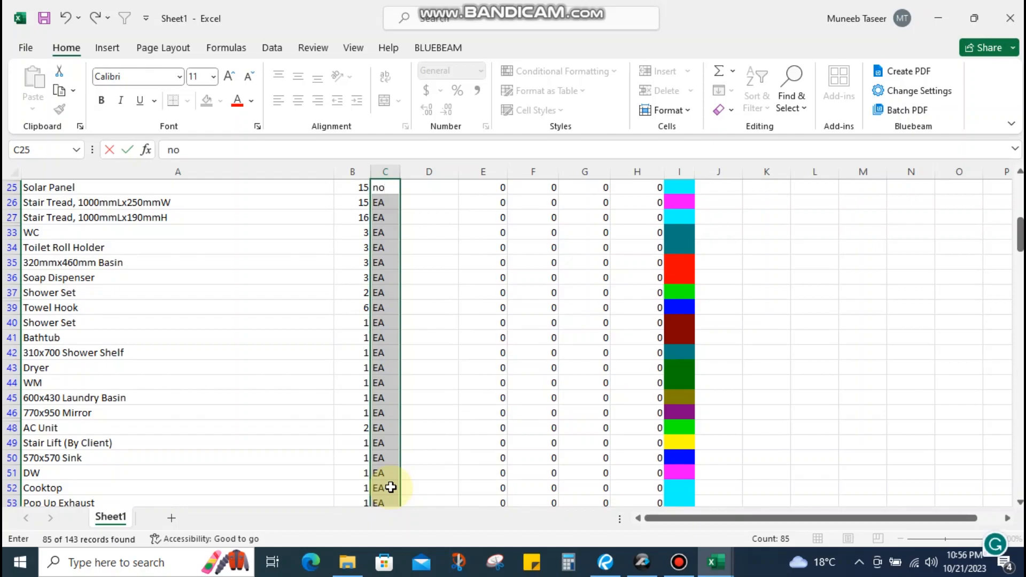
pyautogui.hotkey('ctrl', 'Return')
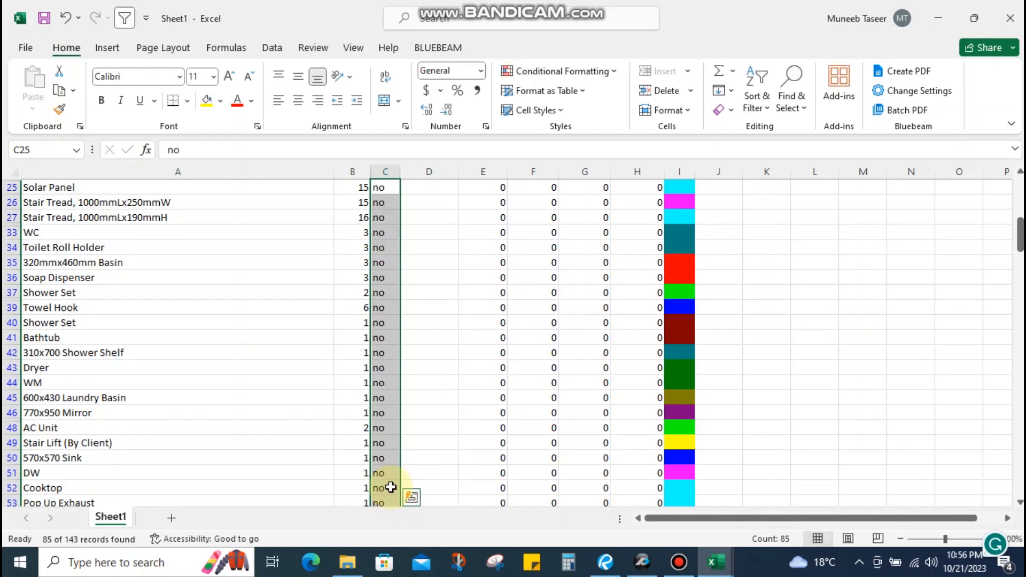
pyautogui.scroll(1, 422, 364)
pyautogui.scroll(-9, 419, 353)
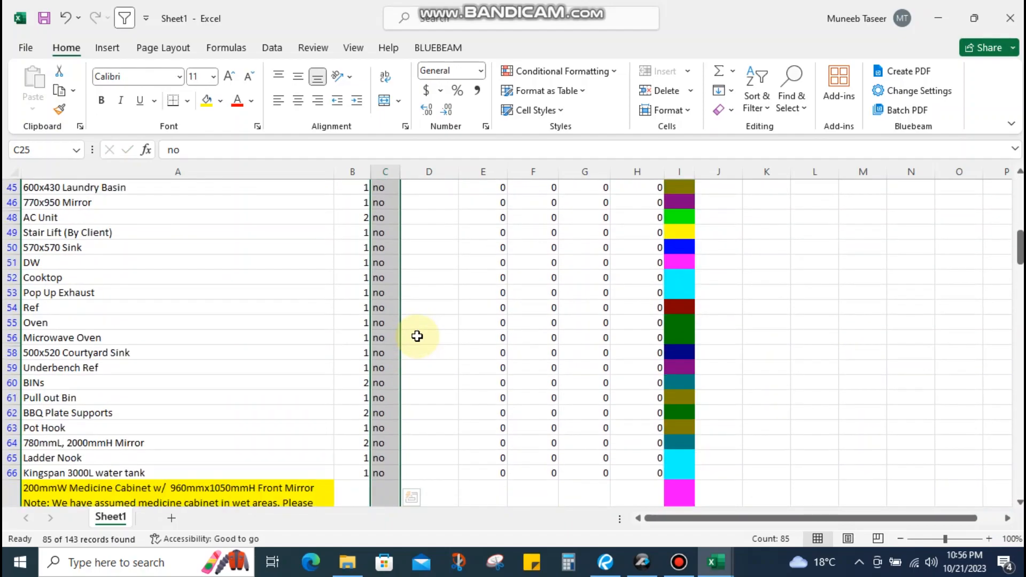
pyautogui.scroll(9, 417, 336)
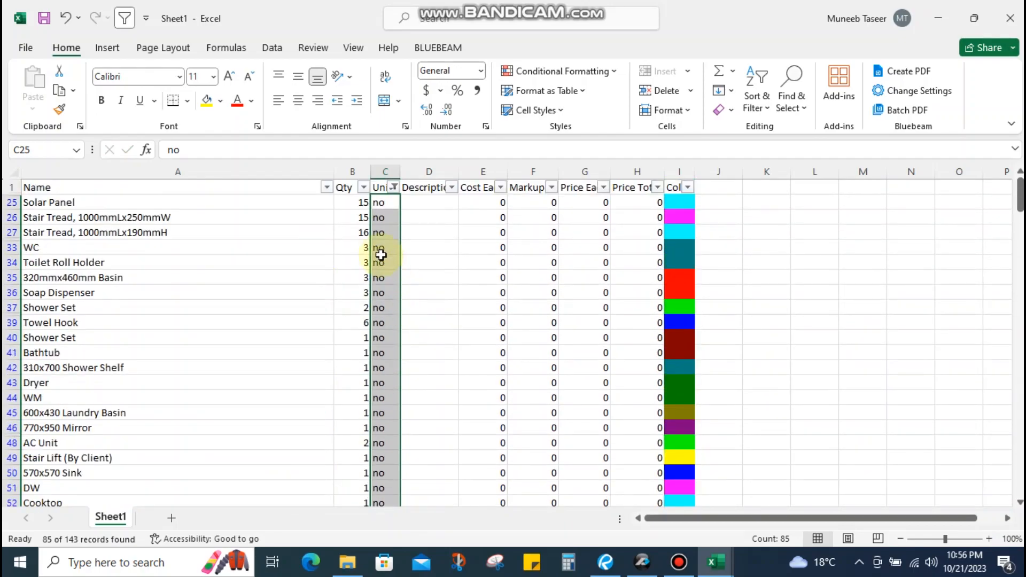
# Filter the Units column to M rows and change their units to lowercase 'm'
pyautogui.click(394, 188)
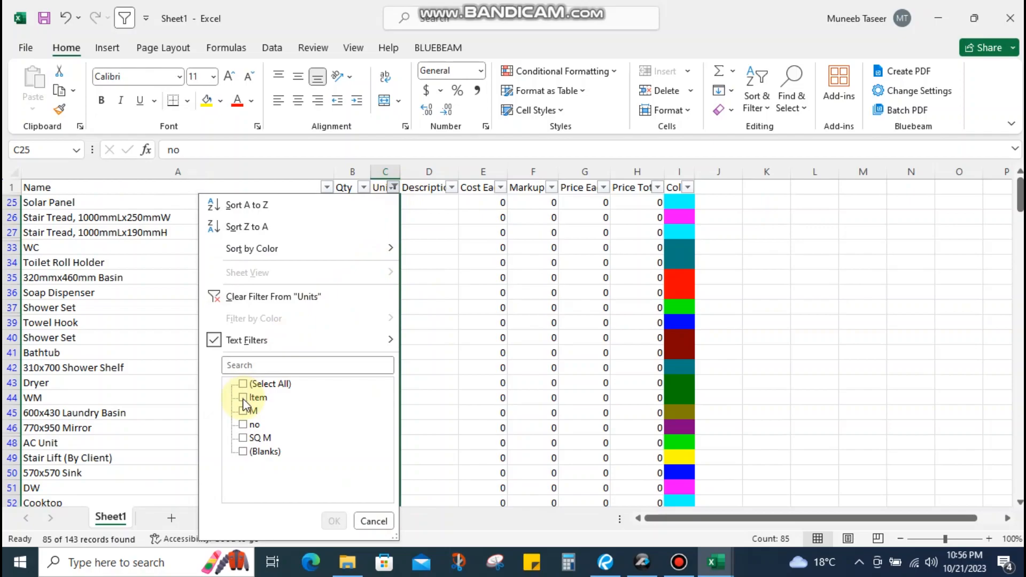
pyautogui.click(334, 521)
pyautogui.click(447, 280)
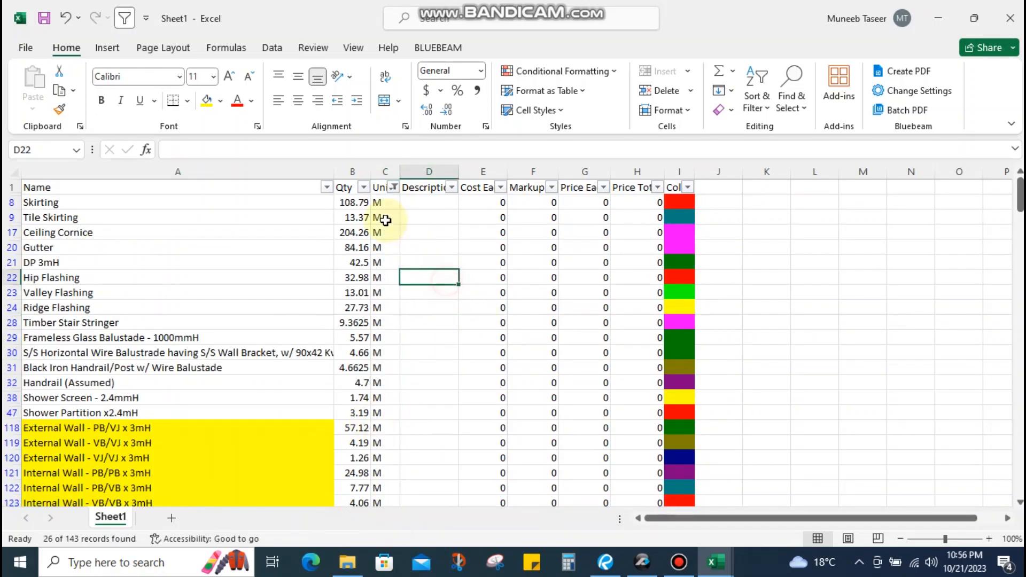
pyautogui.moveTo(383, 203); pyautogui.dragTo(391, 494)
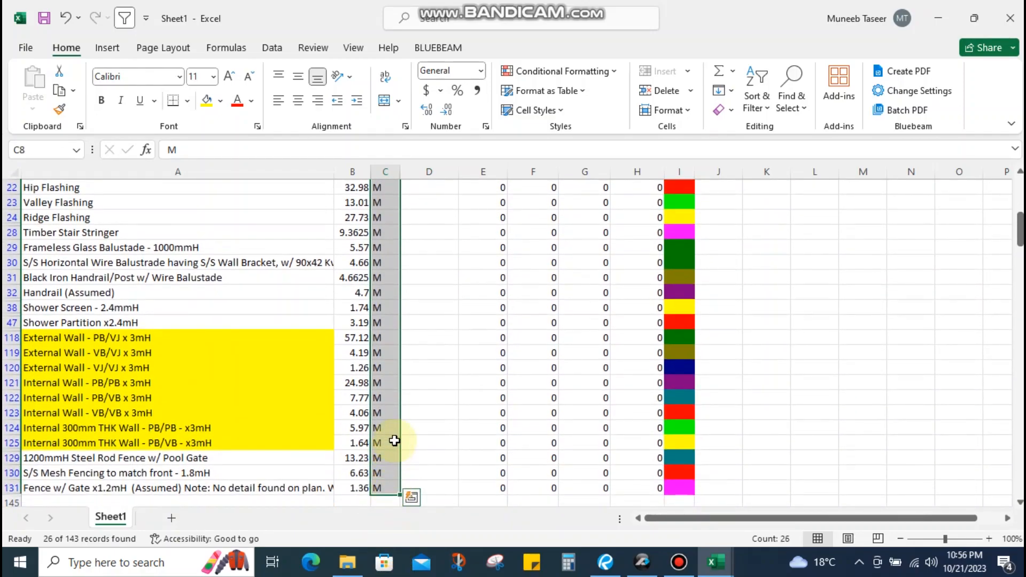
pyautogui.write('m')
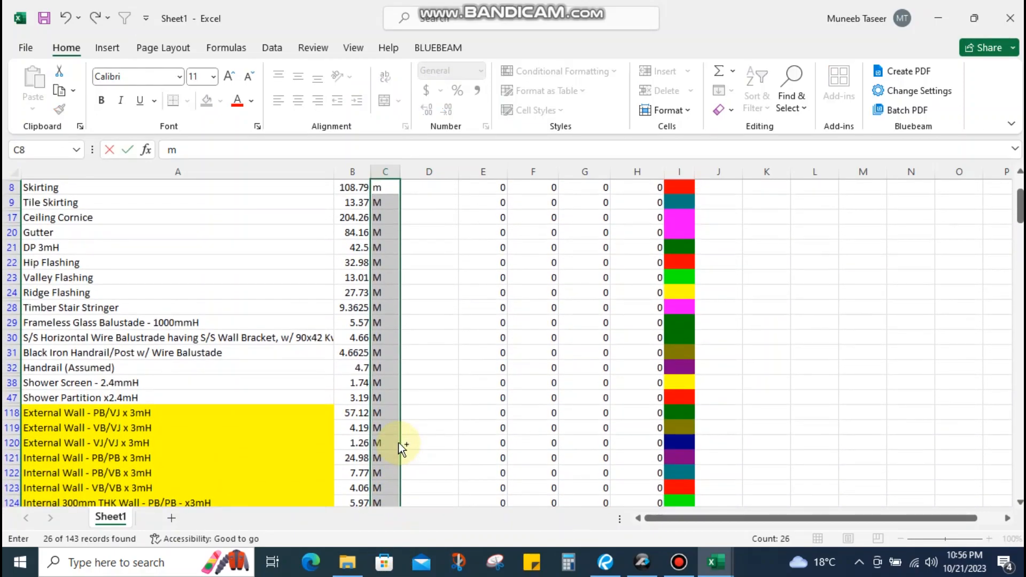
pyautogui.hotkey('ctrl', 'Return')
pyautogui.scroll(1, 379, 342)
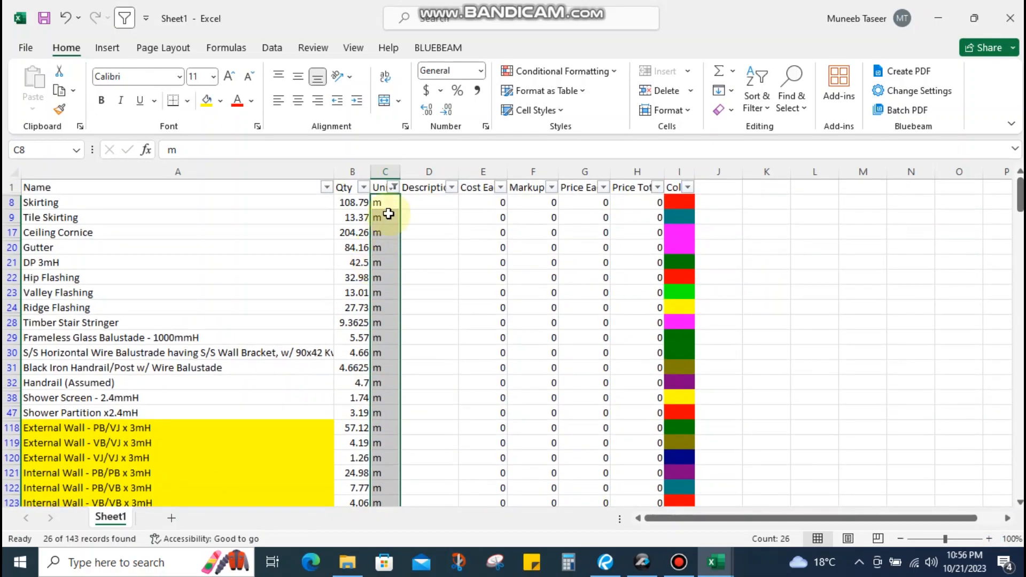
# Filter to SQ M rows and fill every visible unit cell with 'm2'
pyautogui.click(393, 187)
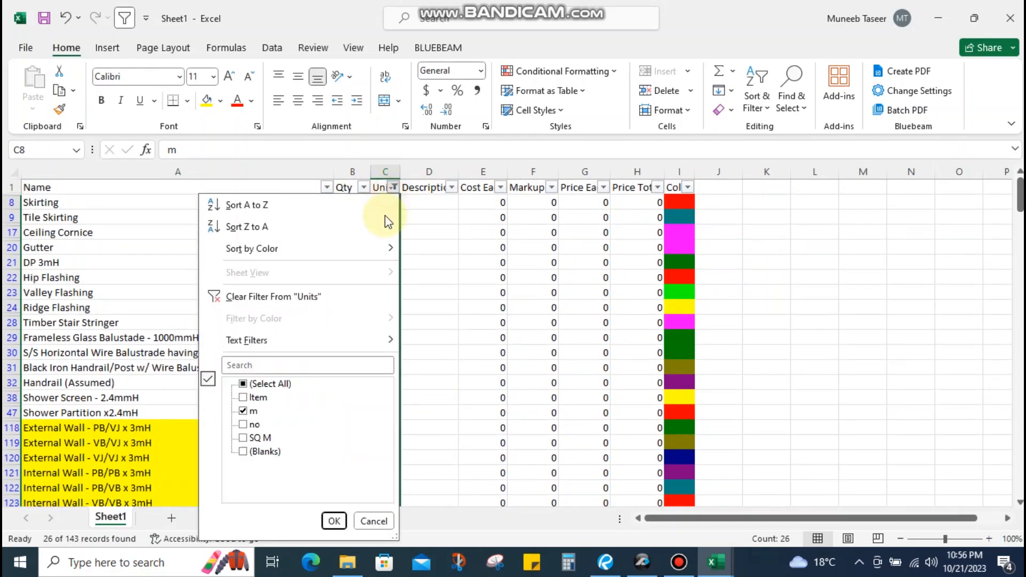
pyautogui.click(244, 386)
pyautogui.click(243, 386)
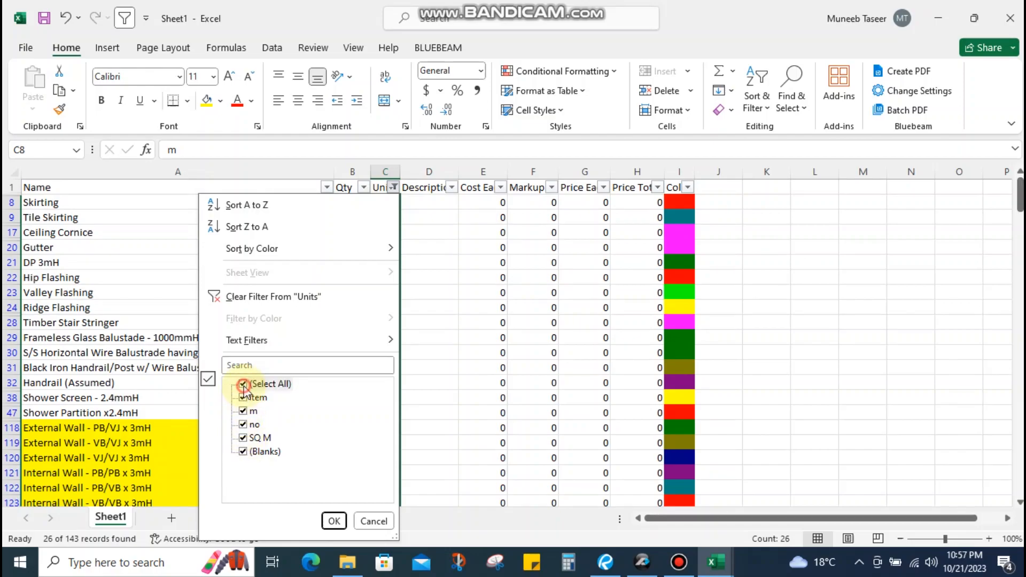
pyautogui.click(243, 439)
pyautogui.click(334, 521)
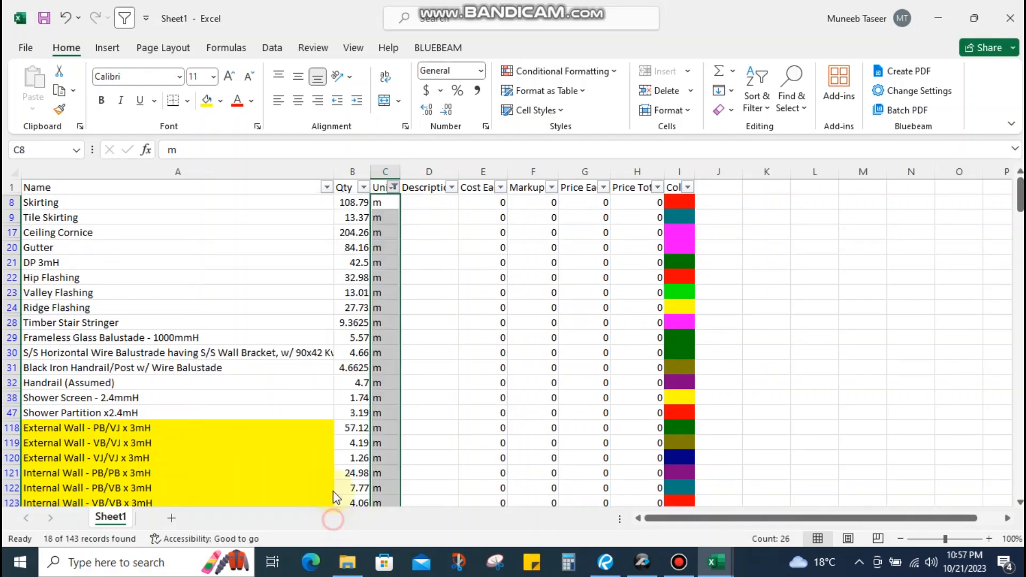
pyautogui.click(477, 275)
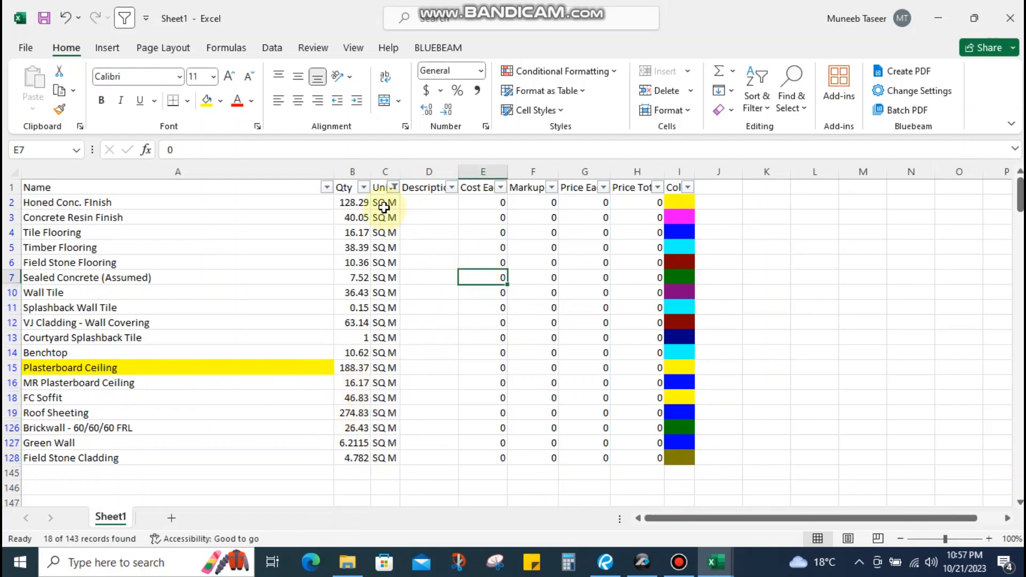
pyautogui.moveTo(384, 203); pyautogui.dragTo(387, 458)
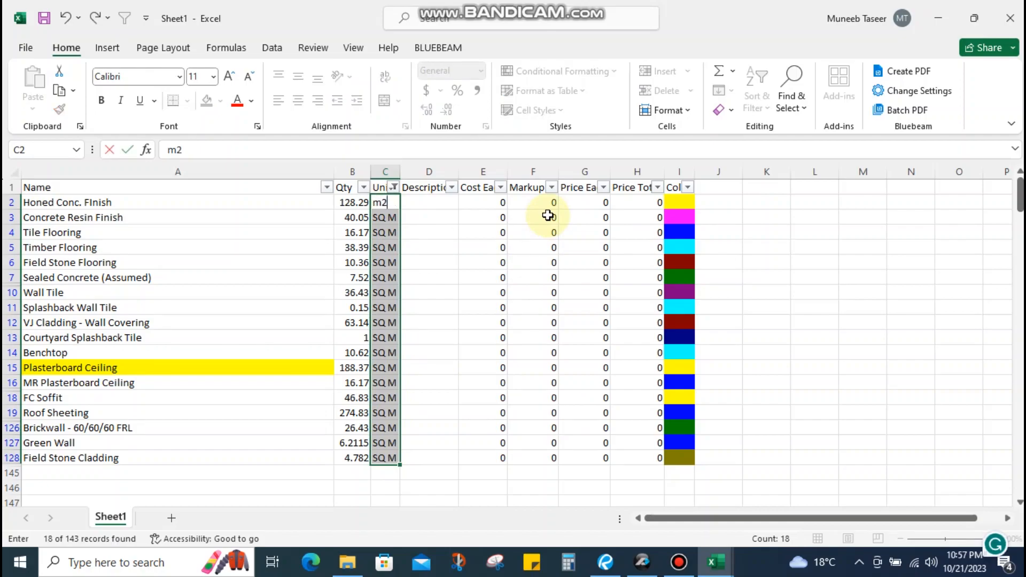
pyautogui.press('Return')
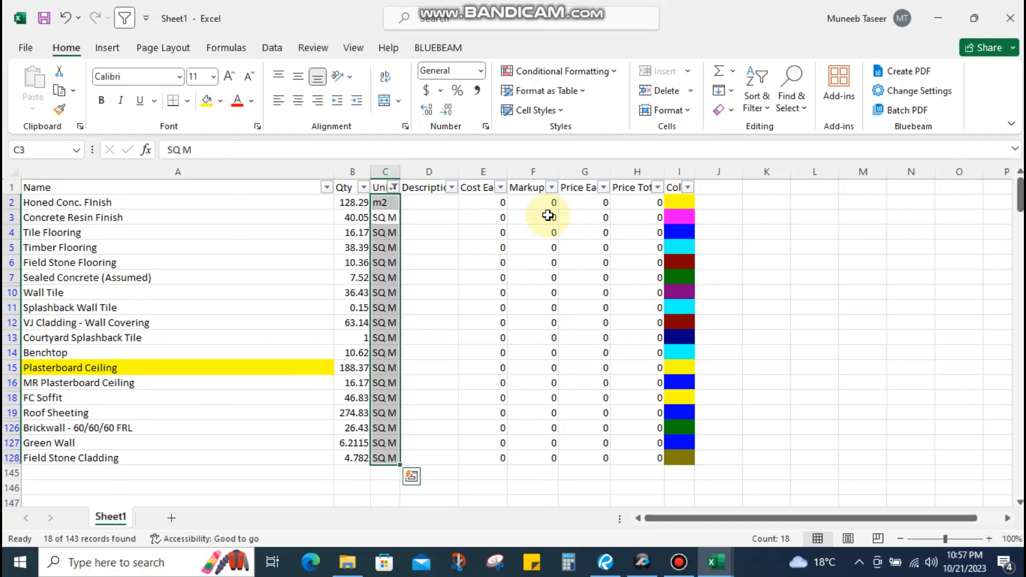
pyautogui.hotkey('ctrl', 'd')
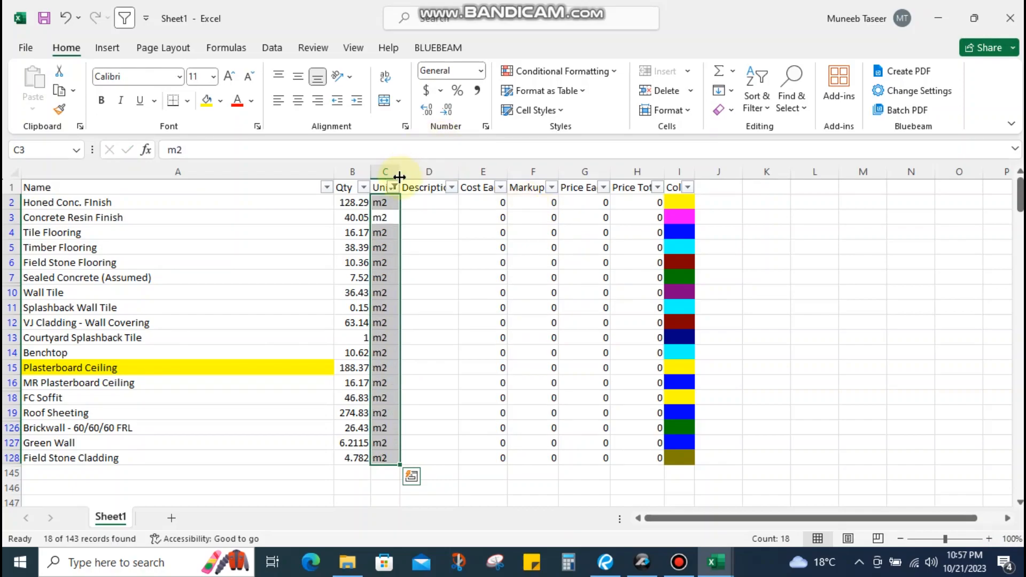
# Clear the Units filter and turn filtering off so all rows show
pyautogui.click(395, 187)
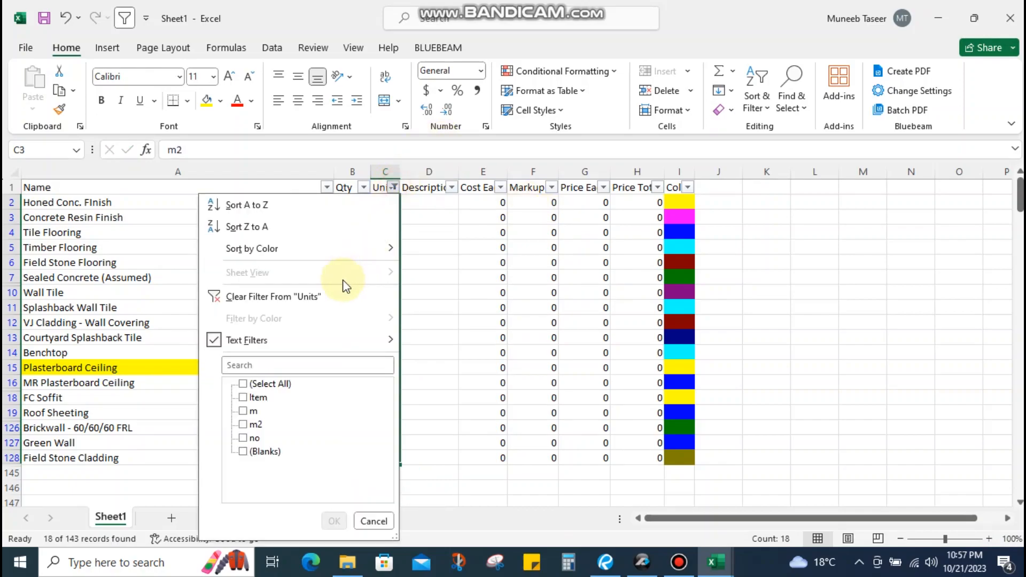
pyautogui.click(261, 298)
pyautogui.click(484, 277)
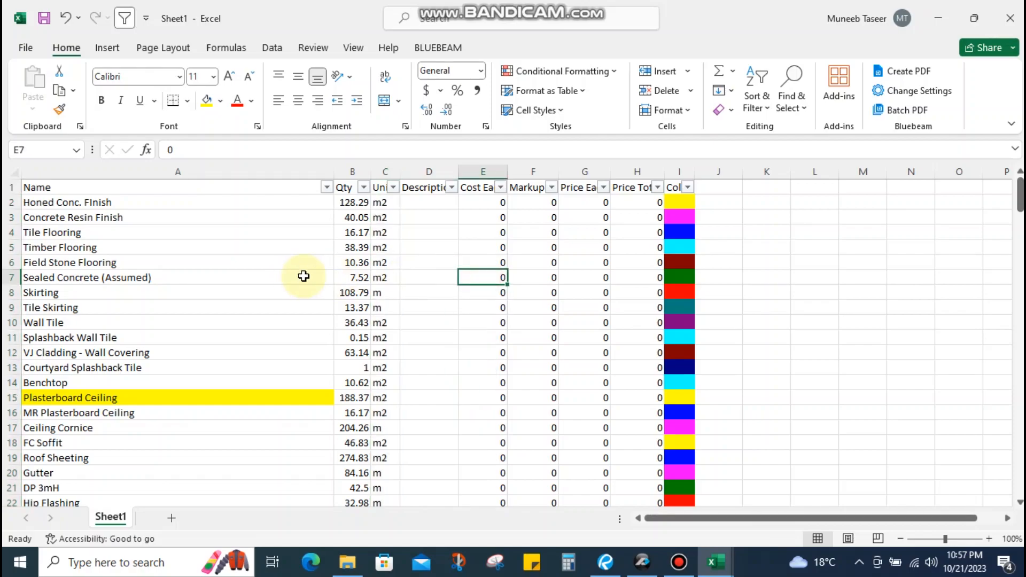
pyautogui.moveTo(47, 202); pyautogui.dragTo(82, 277)
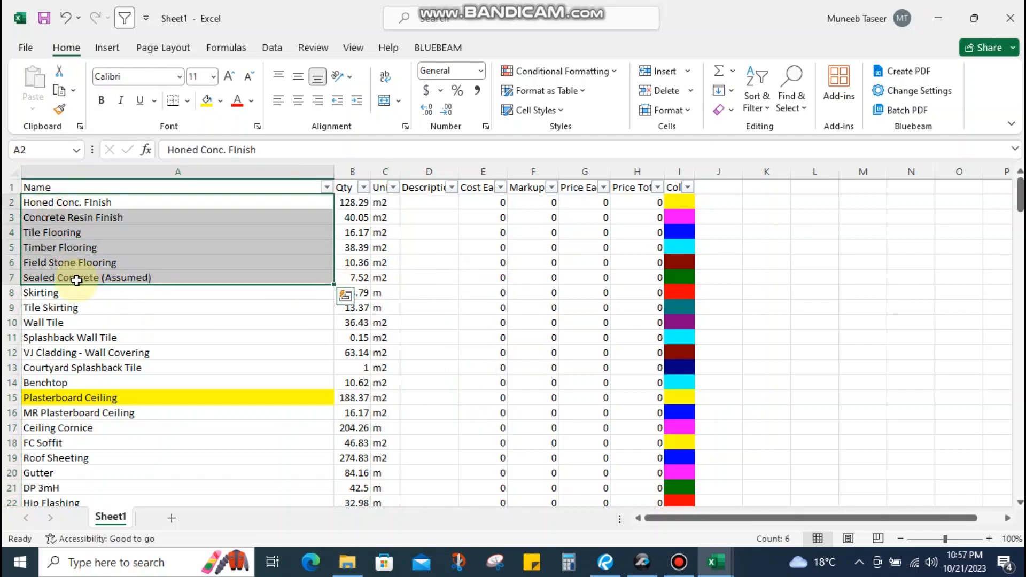
pyautogui.click(206, 323)
pyautogui.click(131, 247)
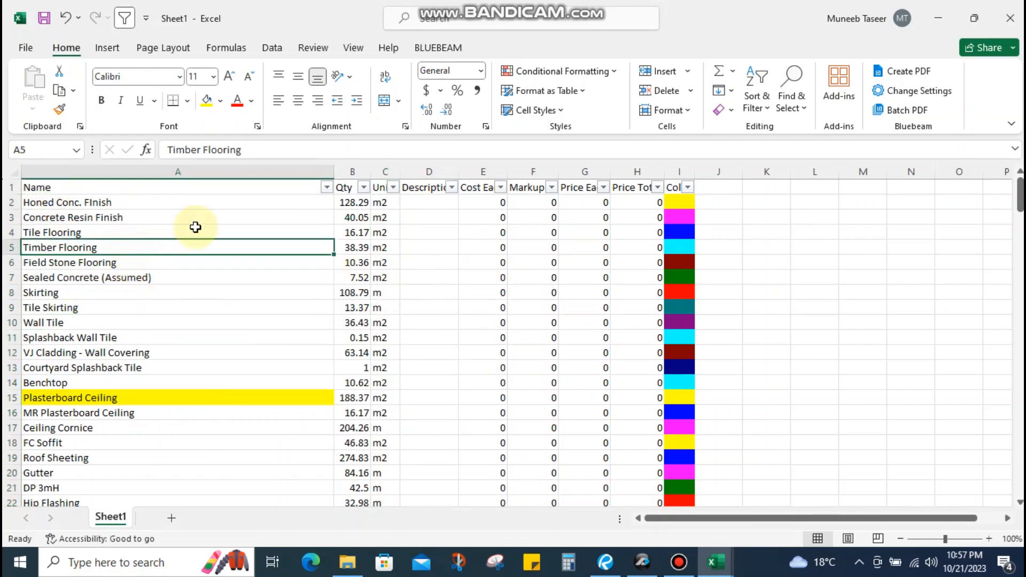
pyautogui.click(124, 18)
pyautogui.click(526, 338)
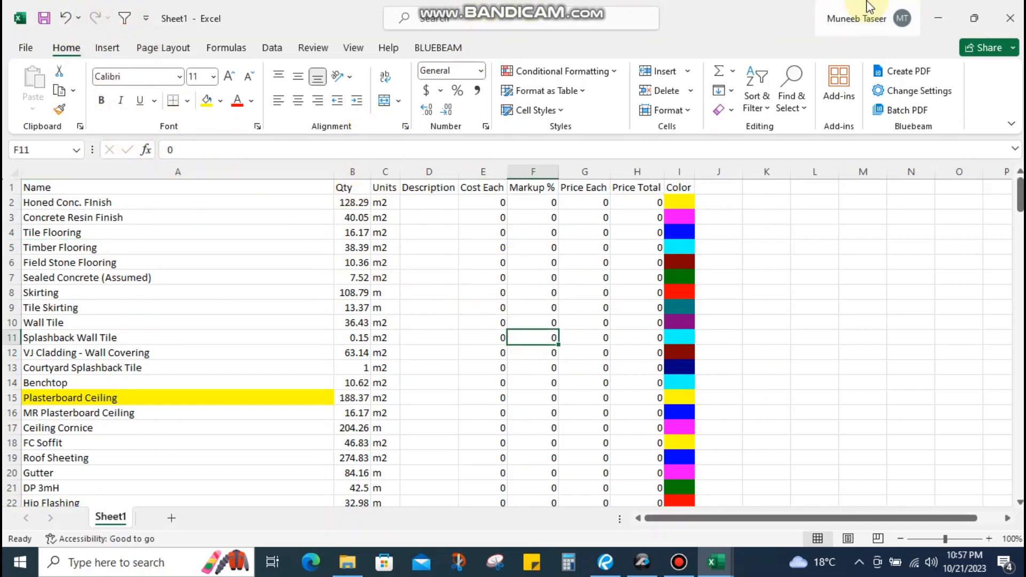
# In the GC SAMPLE FILE estimate, find the Timber Flooring section
pyautogui.click(81, 262)
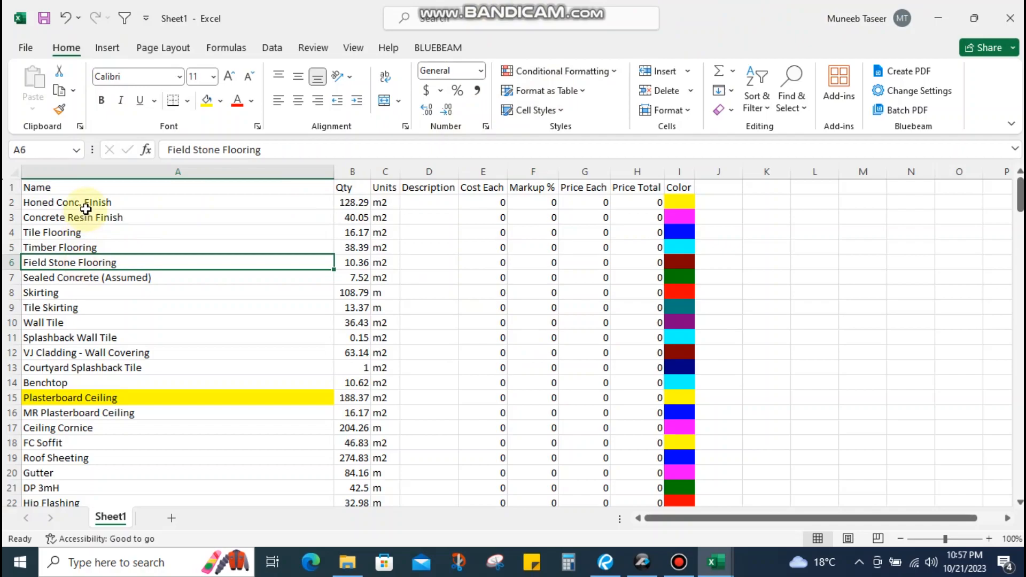
pyautogui.click(715, 562)
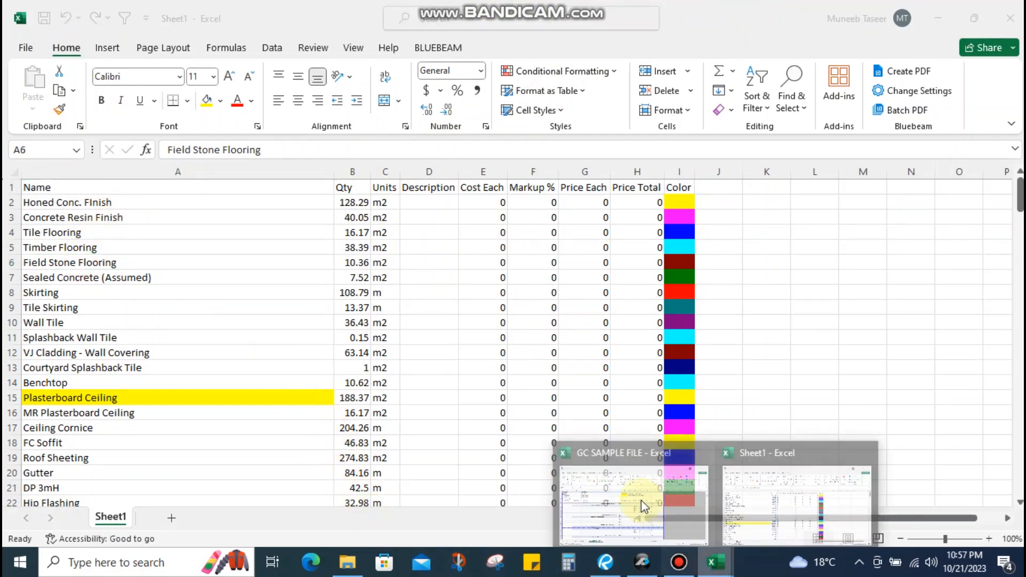
pyautogui.click(650, 510)
pyautogui.click(240, 368)
pyautogui.scroll(-1, 288, 358)
pyautogui.scroll(-7, 287, 358)
pyautogui.click(258, 419)
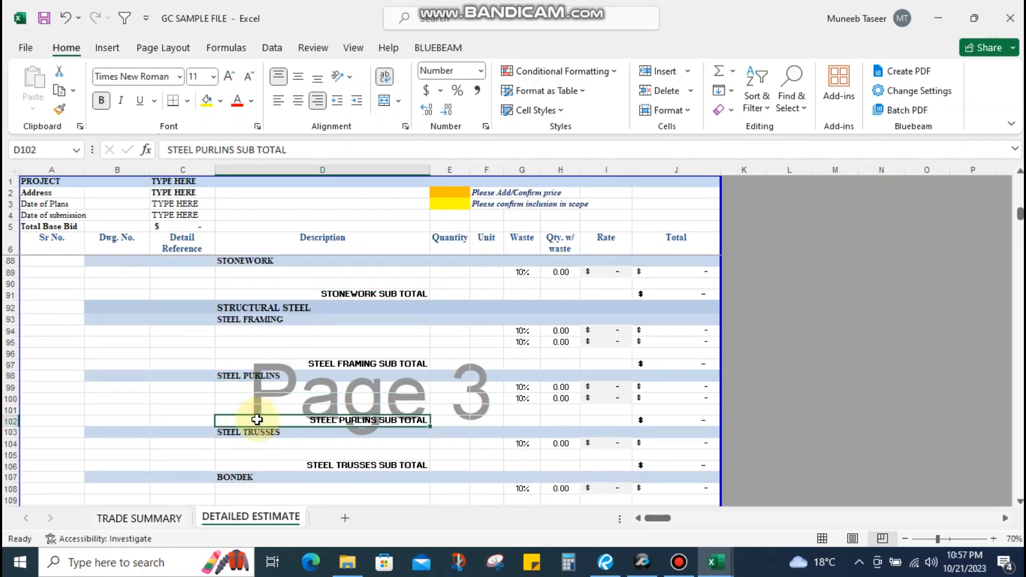
pyautogui.hotkey('ctrl', 'f')
pyautogui.write('Timber Flooring')
pyautogui.press('Return')
pyautogui.press('Escape')
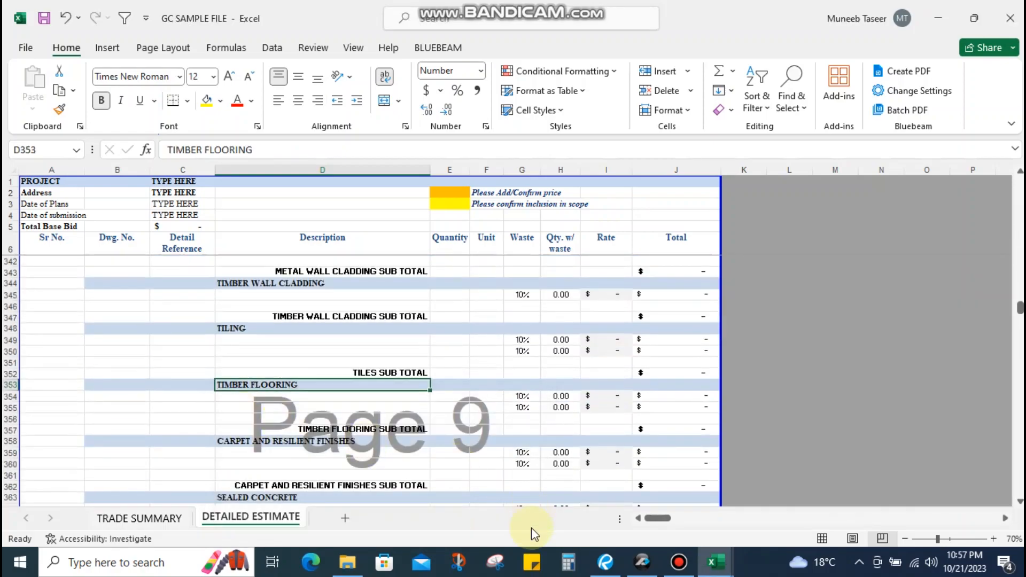
# Copy Timber Flooring item rows 354–355 and insert the copies below them
pyautogui.moveTo(389, 401); pyautogui.dragTo(391, 407)
pyautogui.hotkey('shift', 'space')
pyautogui.hotkey('ctrl', 'c')
pyautogui.hotkey('ctrl', 'shift', '+')
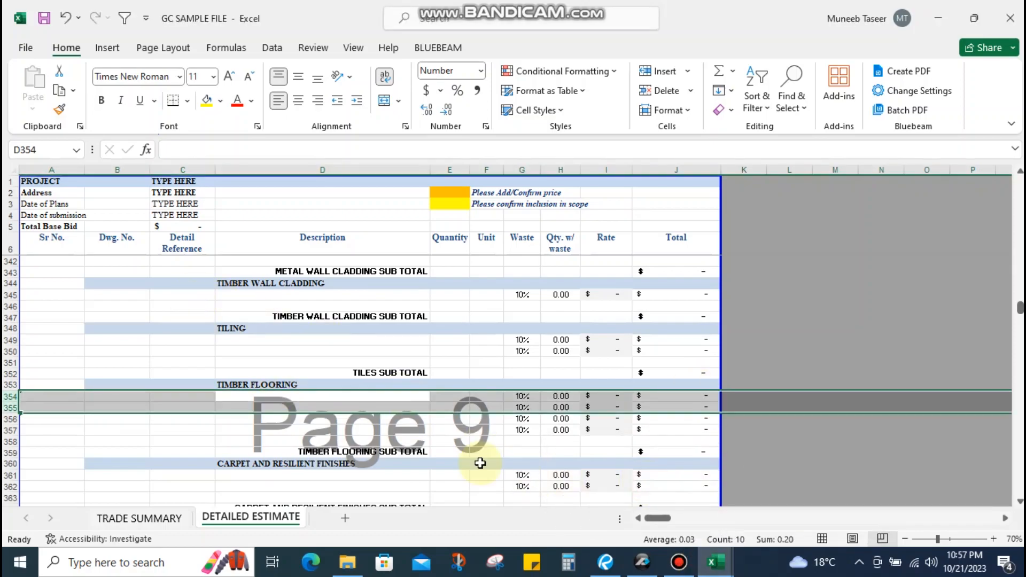
# Return to Sheet1 and select the takeoff item names from the top
pyautogui.moveTo(716, 562)
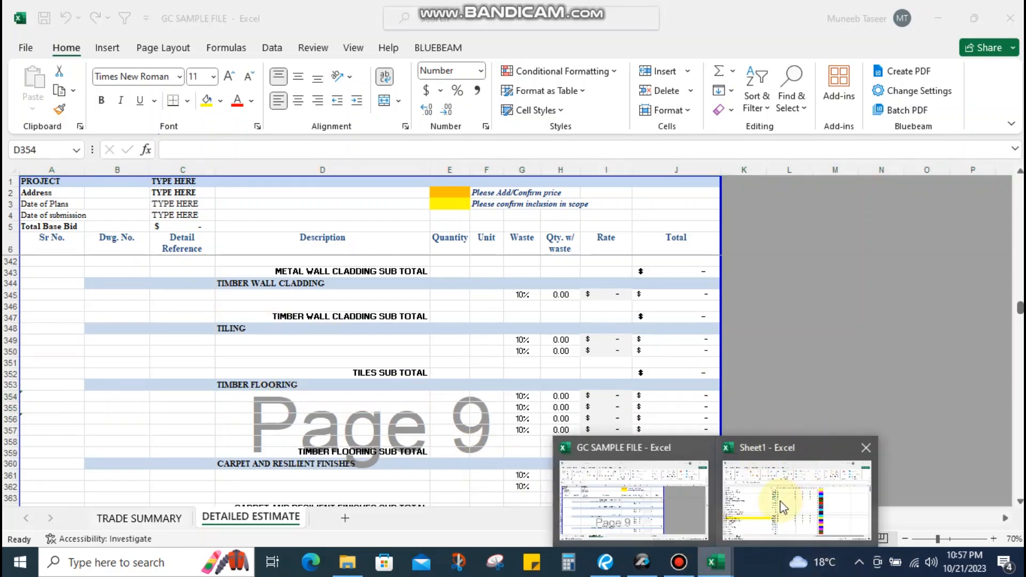
pyautogui.click(812, 446)
pyautogui.click(222, 304)
pyautogui.moveTo(77, 202); pyautogui.dragTo(79, 334)
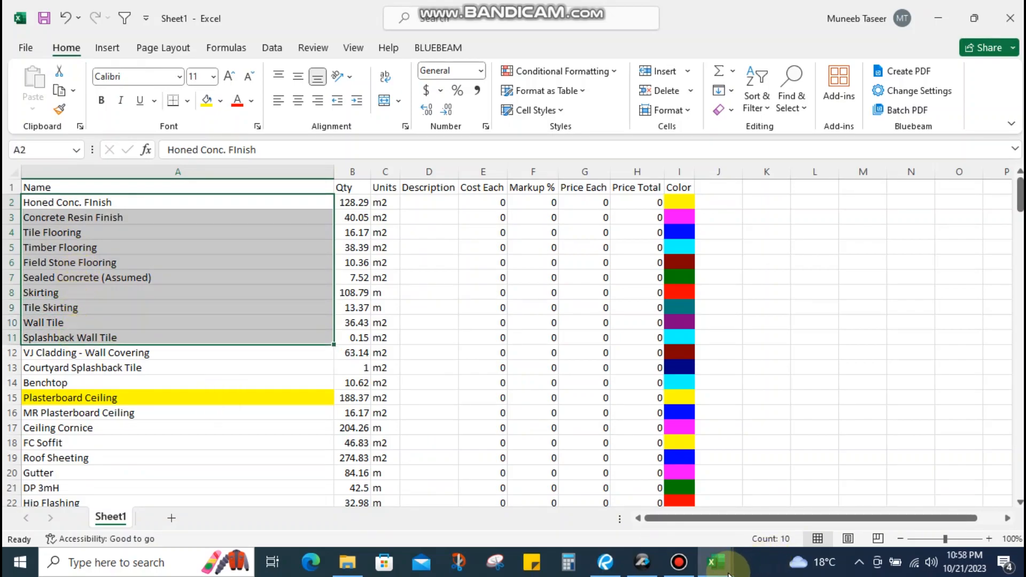
# Copy Timber Flooring rows 354–357 in GC SAMPLE FILE and insert the copies below
pyautogui.click(715, 561)
pyautogui.click(629, 510)
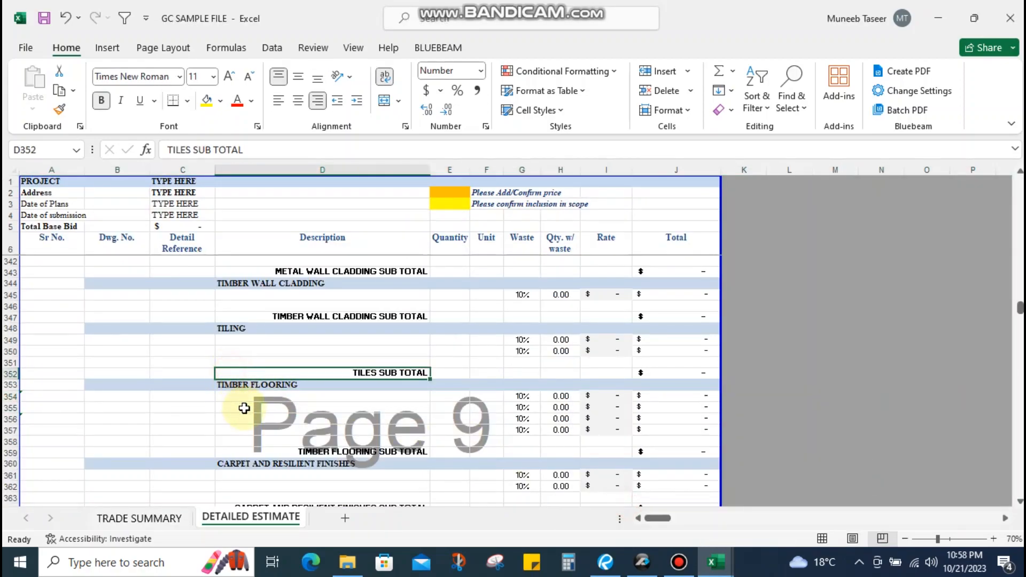
pyautogui.moveTo(248, 401); pyautogui.dragTo(251, 429)
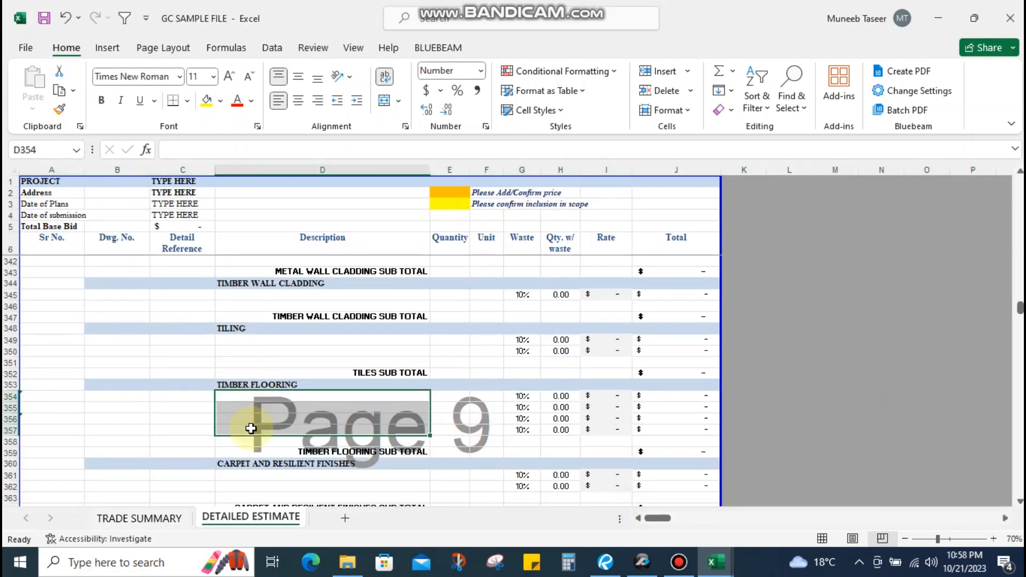
pyautogui.hotkey('shift', 'space')
pyautogui.hotkey('ctrl', 'c')
pyautogui.hotkey('ctrl', '+')
pyautogui.hotkey('ctrl', '+')
pyautogui.press('Escape')
# In Sheet1, copy A2:C11 with the first ten names, quantities and units
pyautogui.moveTo(716, 562)
pyautogui.click(796, 497)
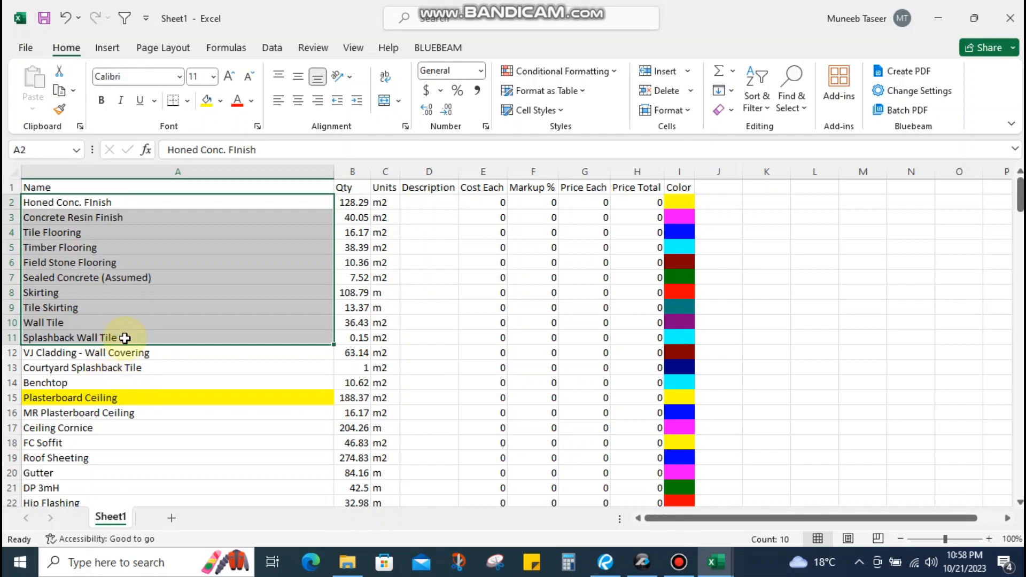
pyautogui.hotkey('shift', 'Right')
pyautogui.hotkey('shift', 'Right')
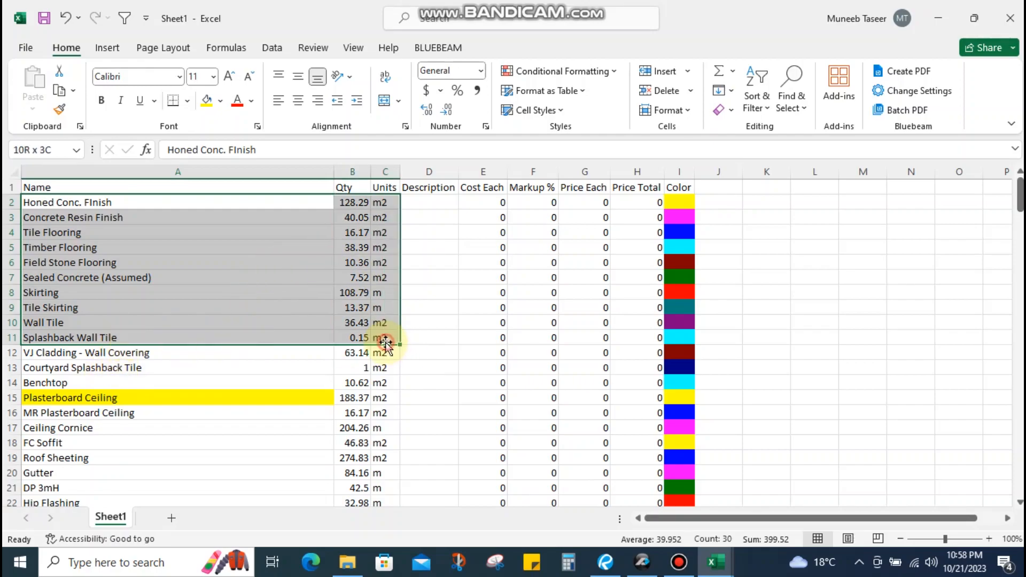
pyautogui.hotkey('ctrl', 'c')
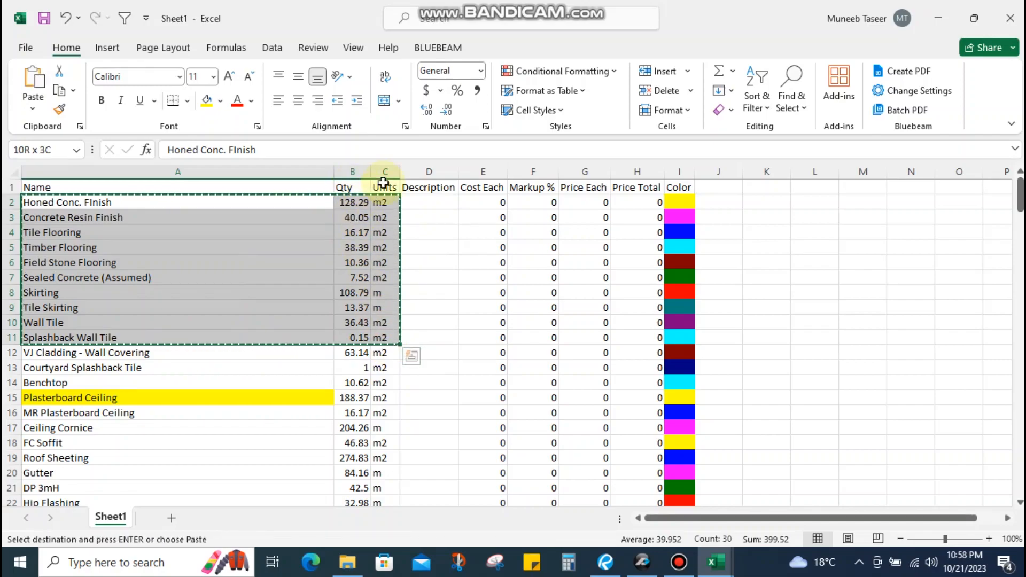
# In GC SAMPLE FILE, select cell D354 and dismiss the repeated add-in error messages
pyautogui.click(703, 558)
pyautogui.click(651, 491)
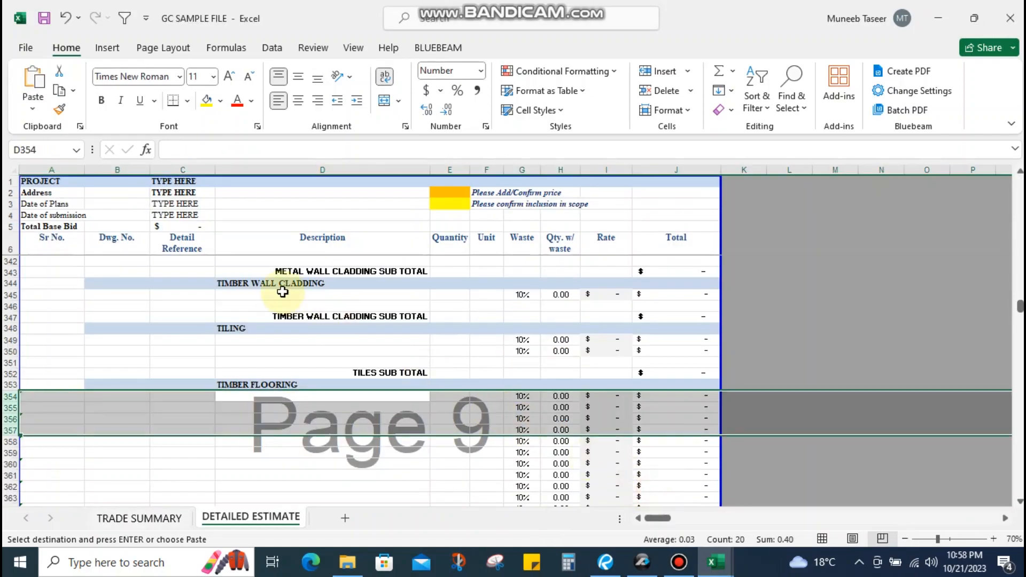
pyautogui.click(249, 395)
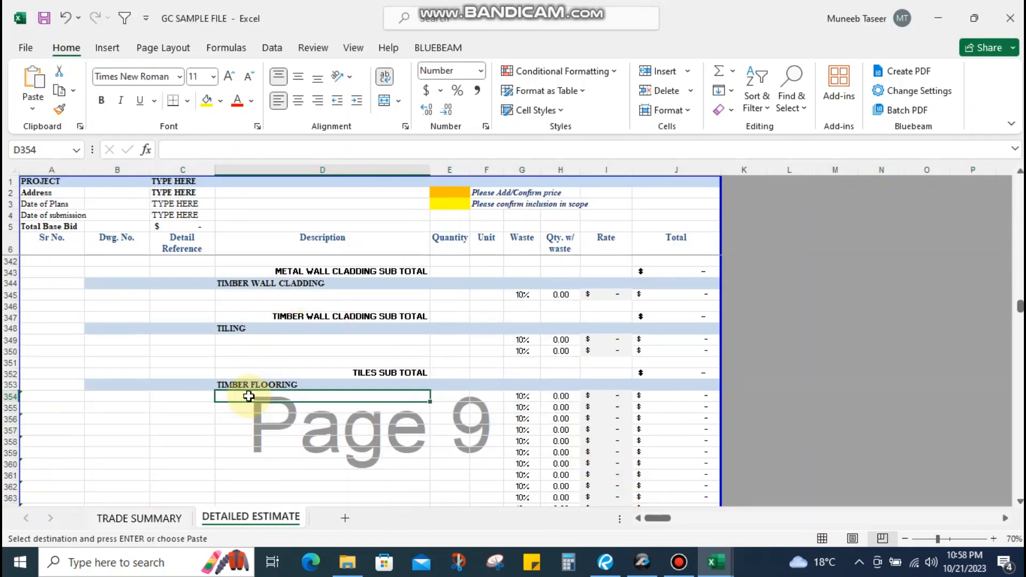
pyautogui.press('Return')
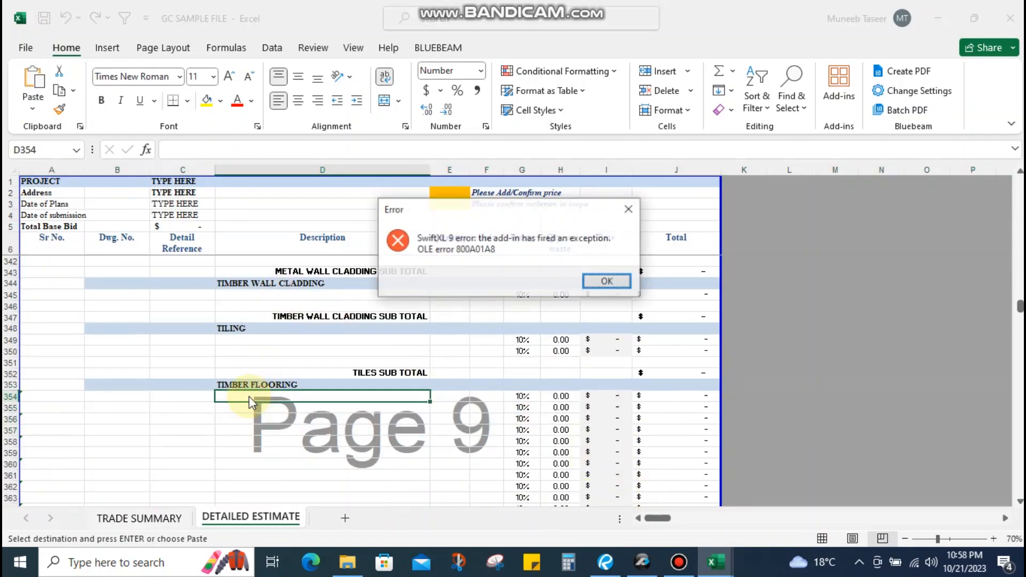
pyautogui.click(597, 282)
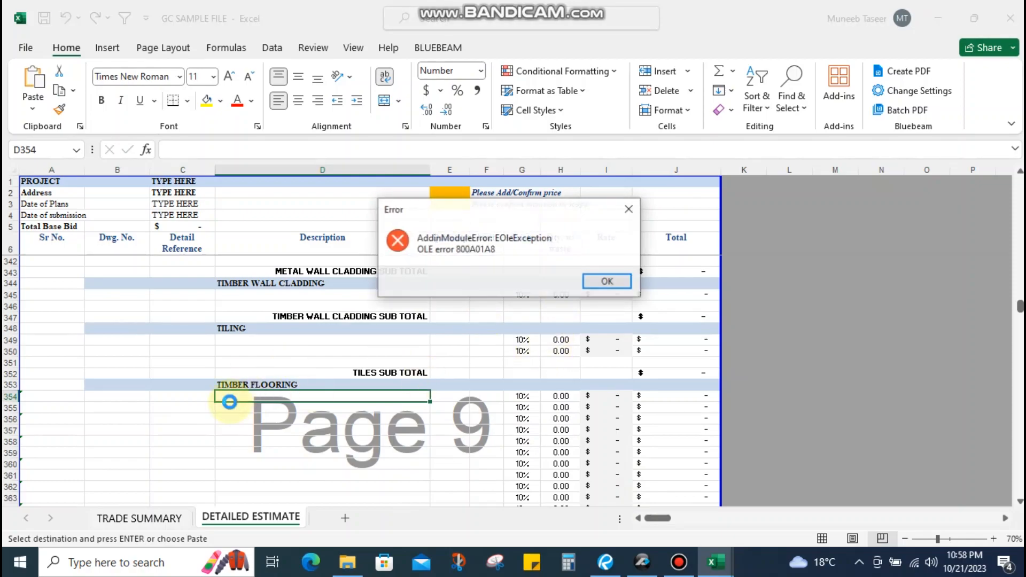
pyautogui.press('Return')
pyautogui.press('Return')
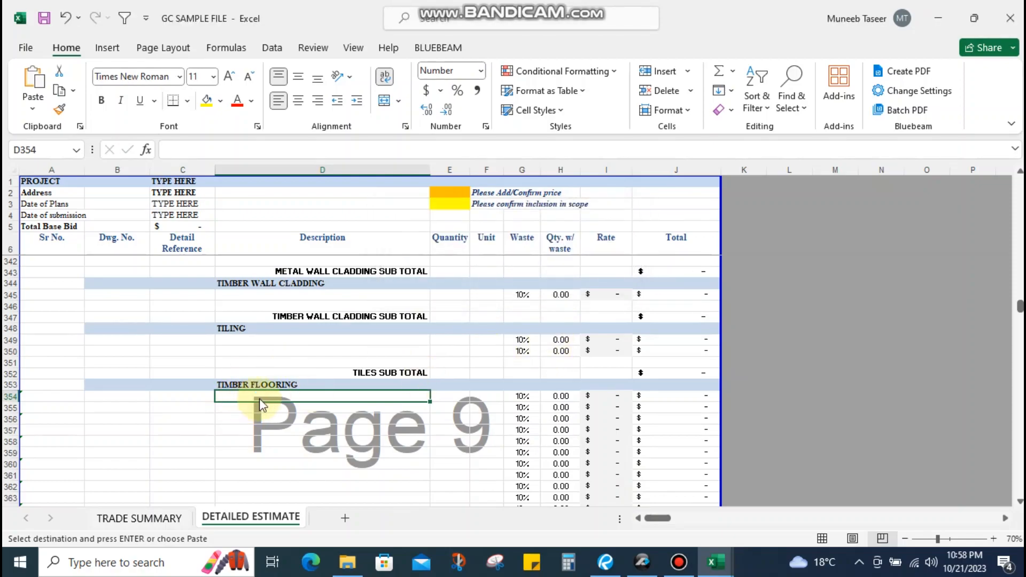
pyautogui.click(251, 396)
pyautogui.press('Return')
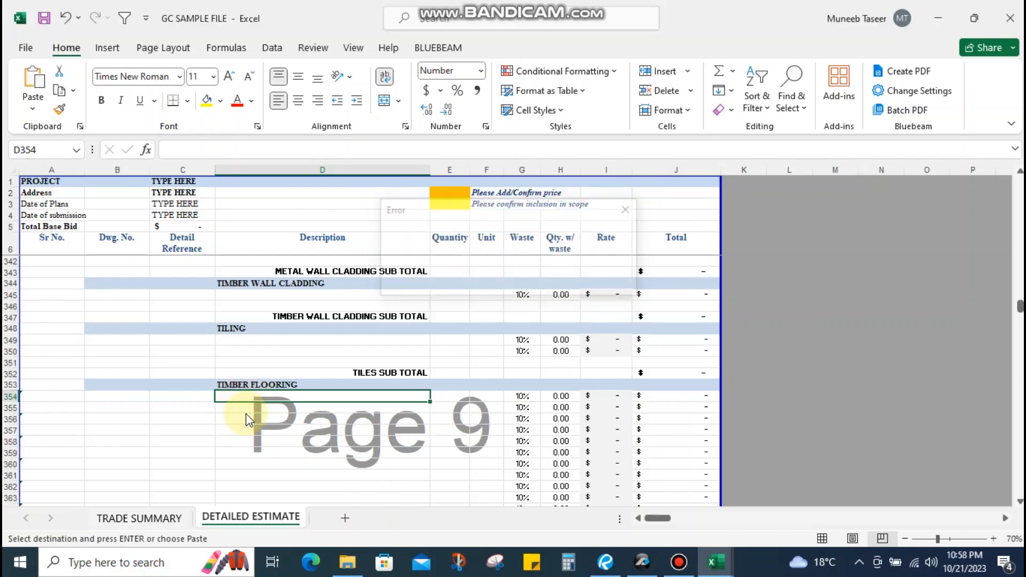
pyautogui.press('Return')
pyautogui.press('Return')
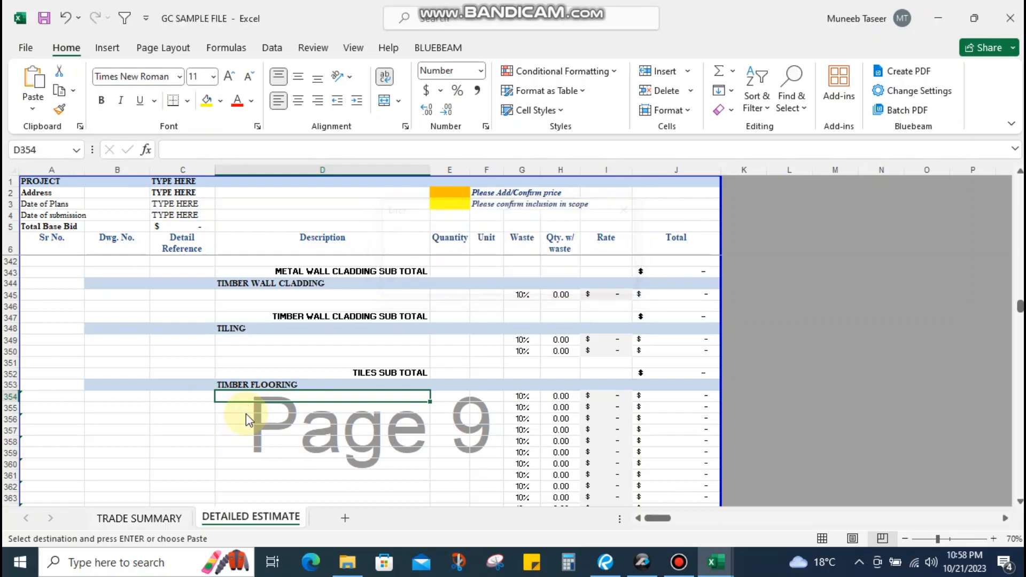
pyautogui.press('Return')
pyautogui.press('Return')
pyautogui.press('Return')
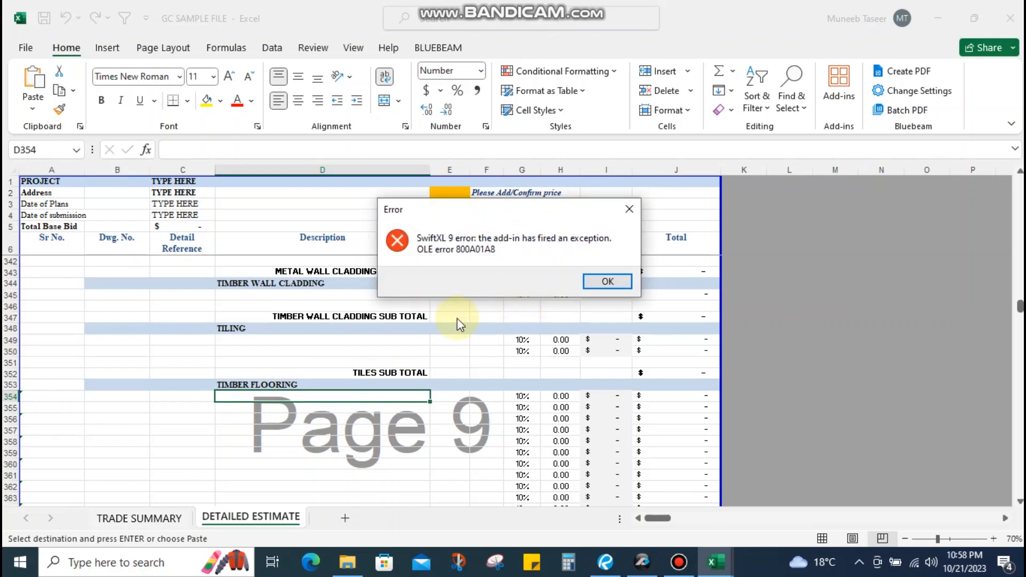
pyautogui.press('Return')
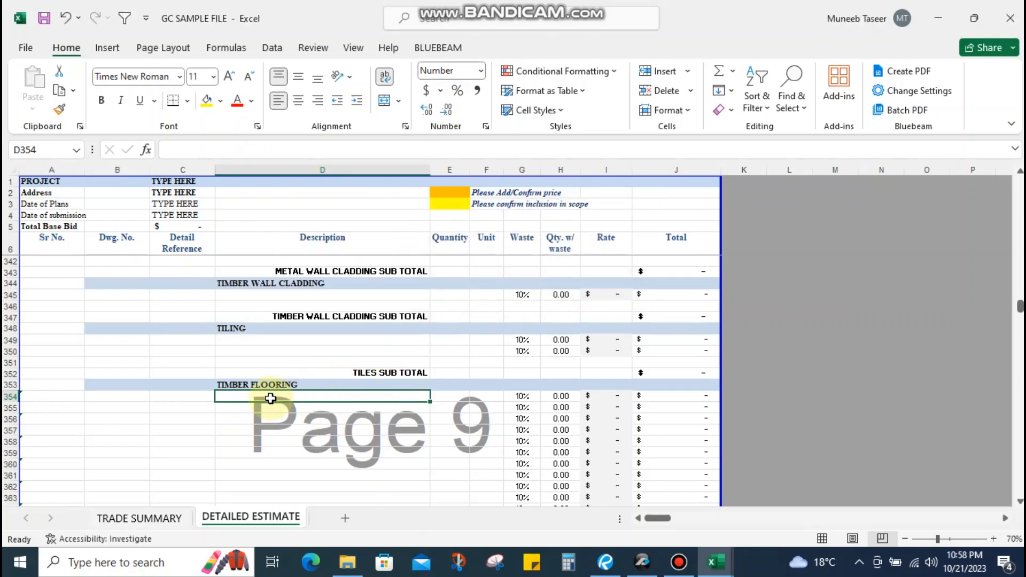
# Cancel the insert-copied-cells menu and return to GC SAMPLE FILE by way of Sheet1
pyautogui.hotkey('shift', 'F10')
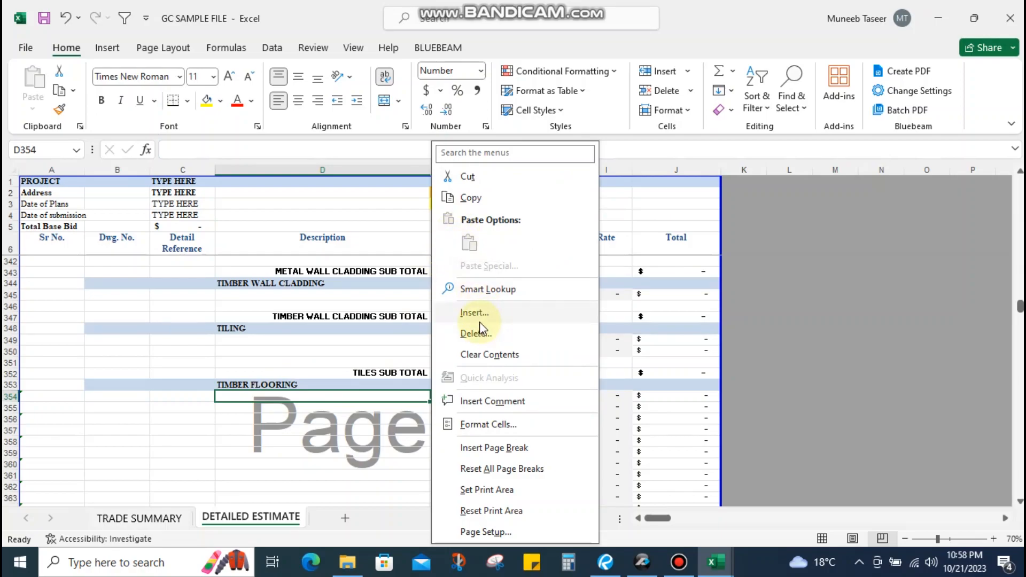
pyautogui.press('Escape')
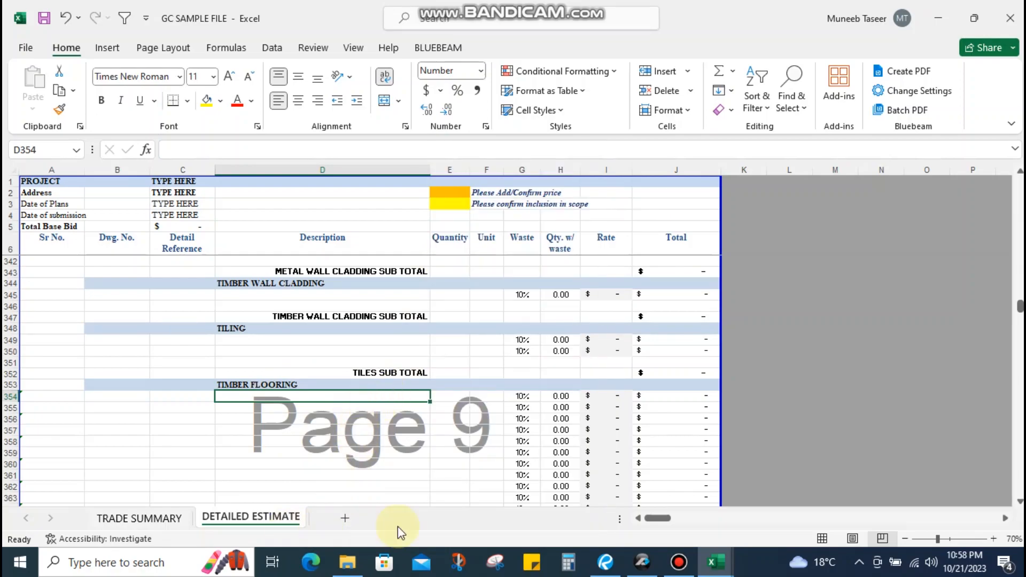
pyautogui.moveTo(715, 562)
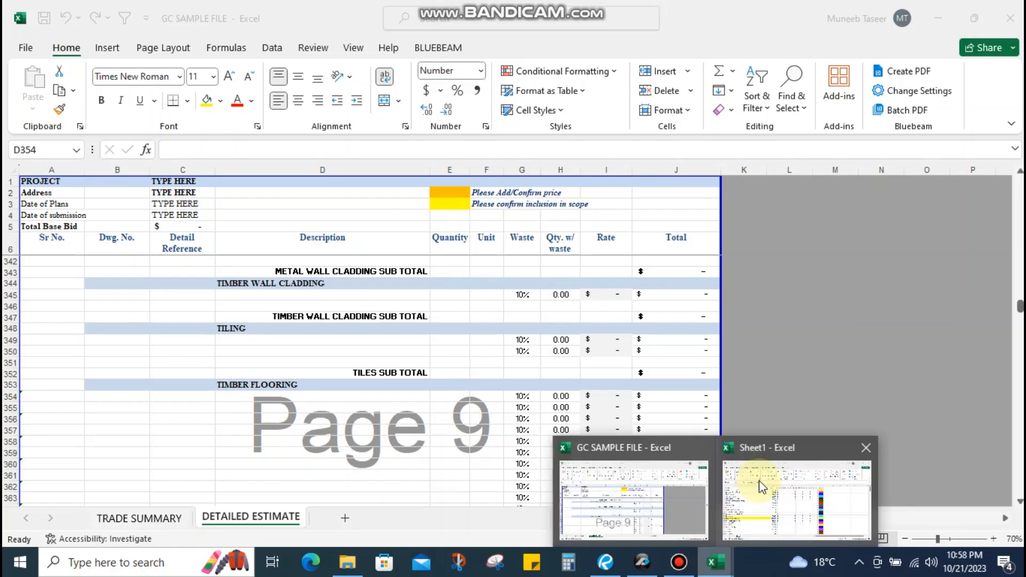
pyautogui.click(762, 486)
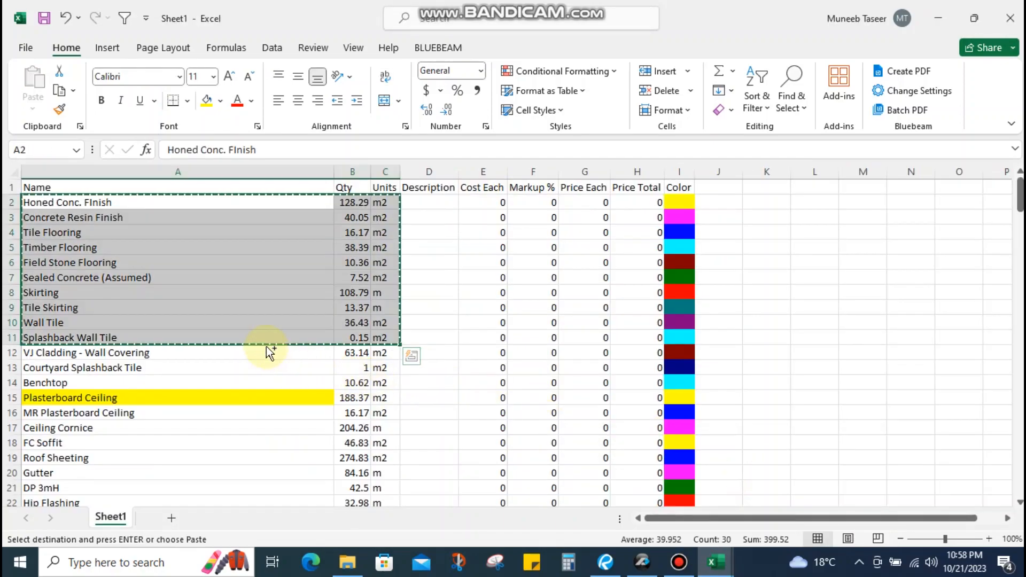
pyautogui.click(715, 563)
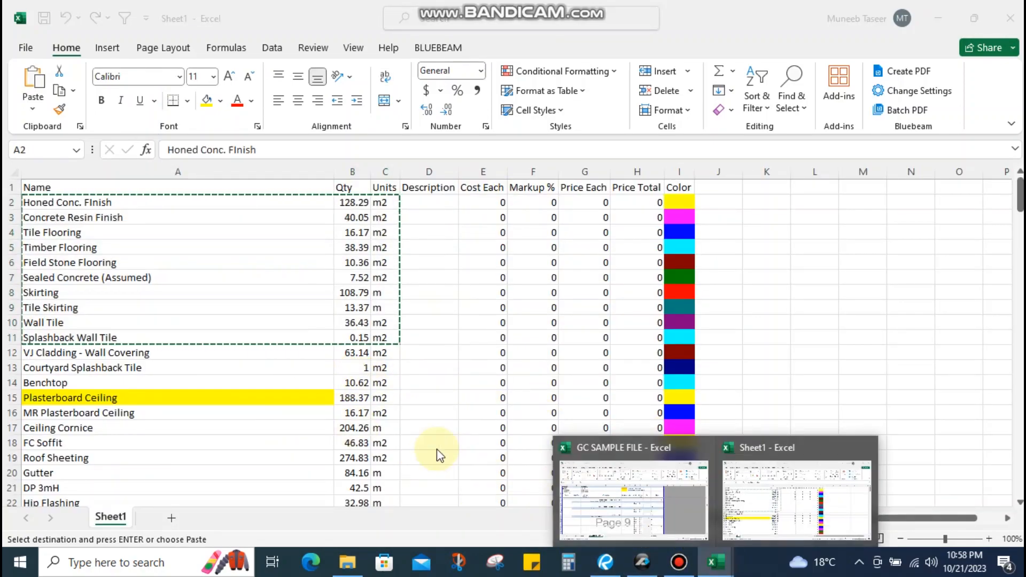
pyautogui.click(604, 468)
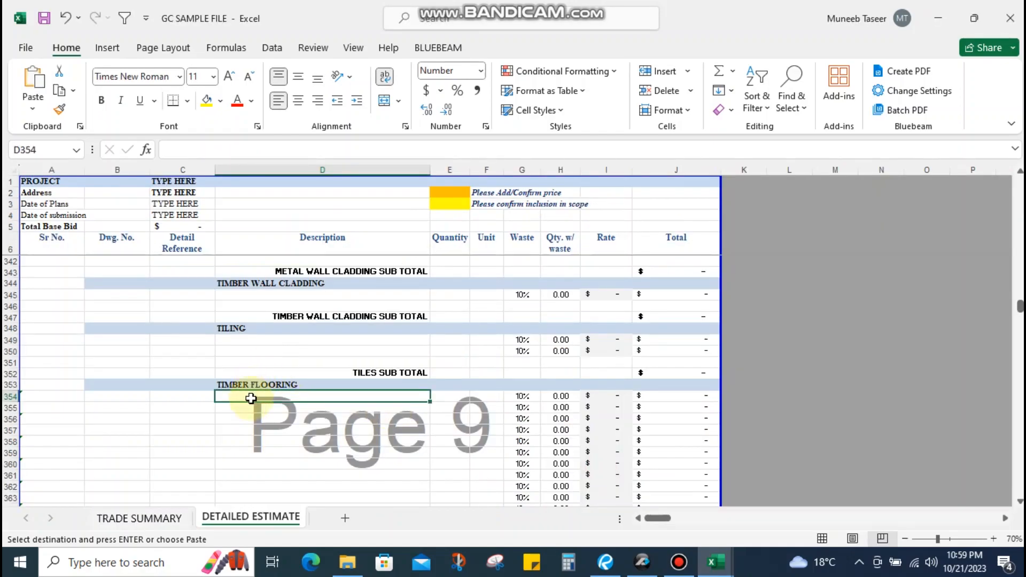
# Paste Special the ten copied items as values at D354 and check the pasted entries
pyautogui.hotkey('shift', 'F10')
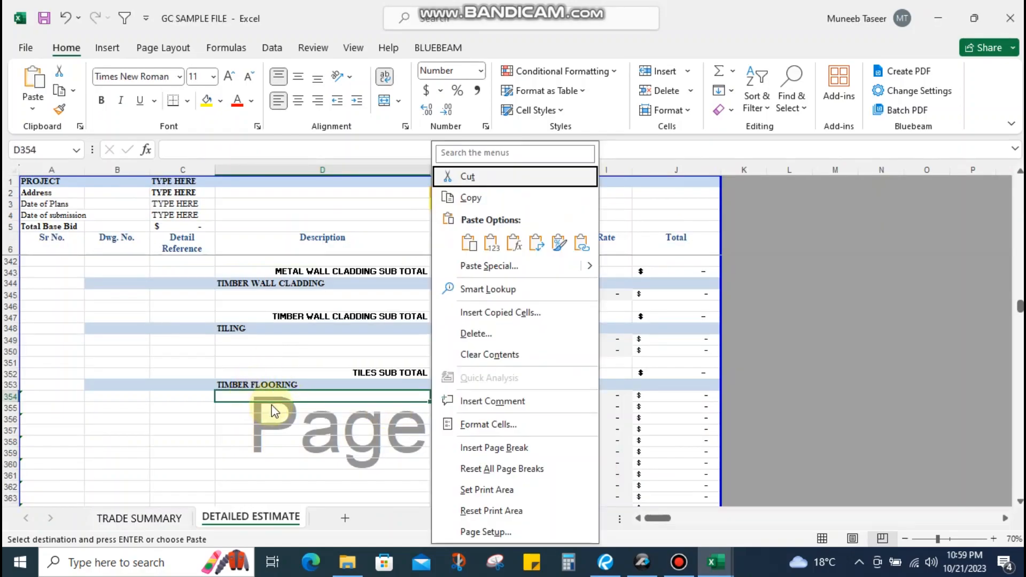
pyautogui.click(516, 271)
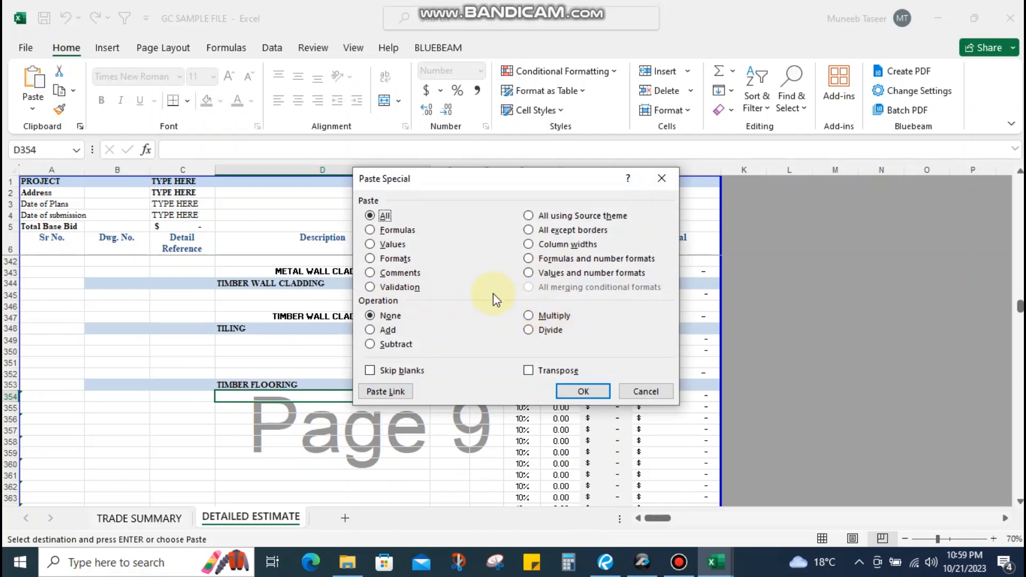
pyautogui.click(370, 246)
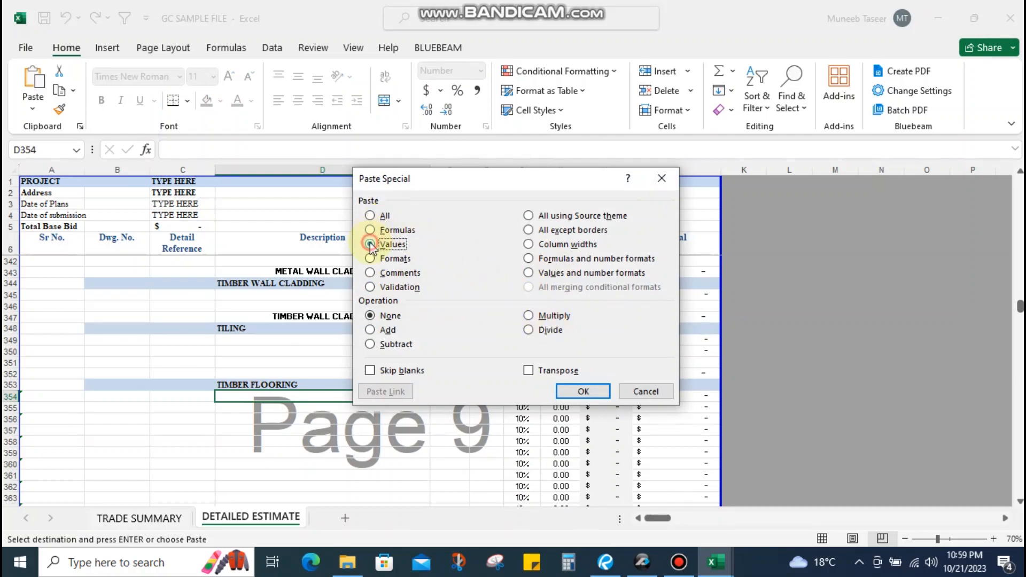
pyautogui.click(567, 391)
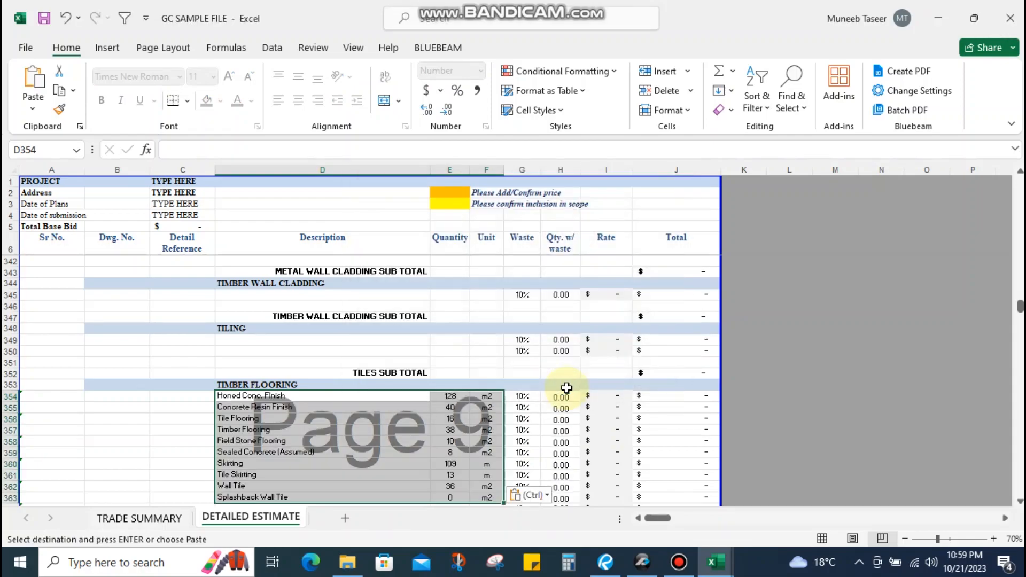
pyautogui.scroll(-4, 301, 385)
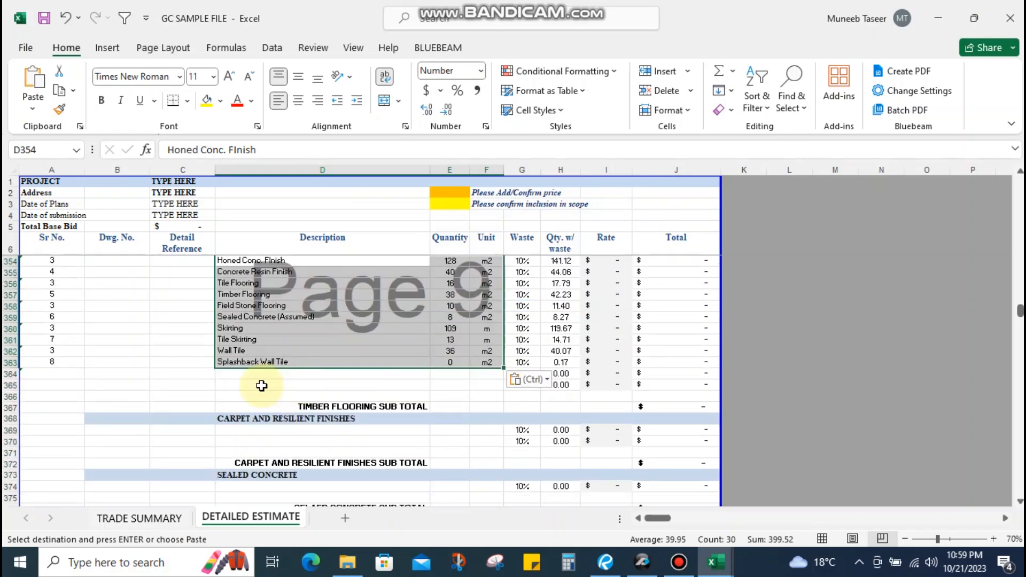
pyautogui.click(301, 386)
pyautogui.scroll(1, 289, 326)
pyautogui.click(268, 317)
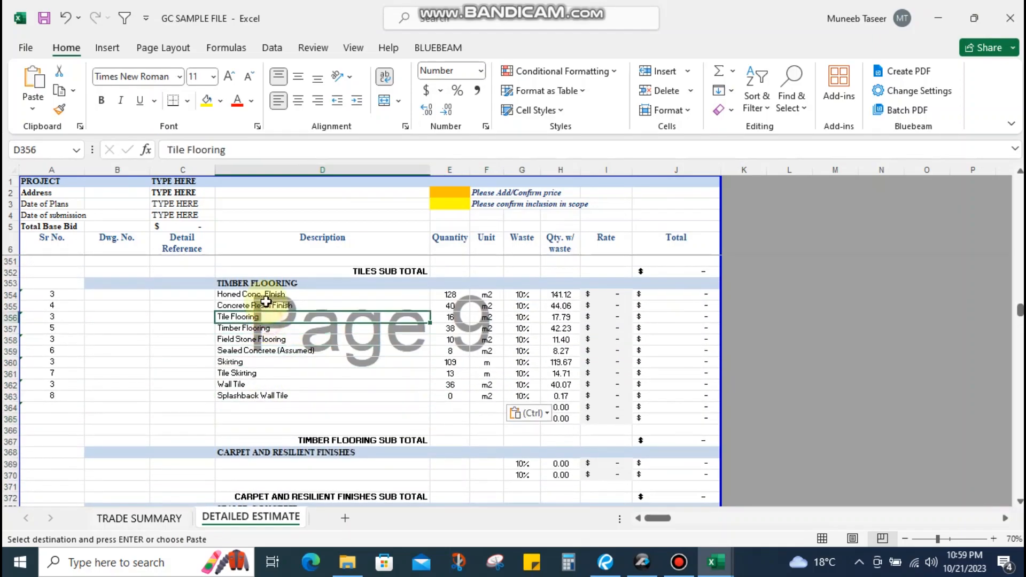
pyautogui.click(269, 295)
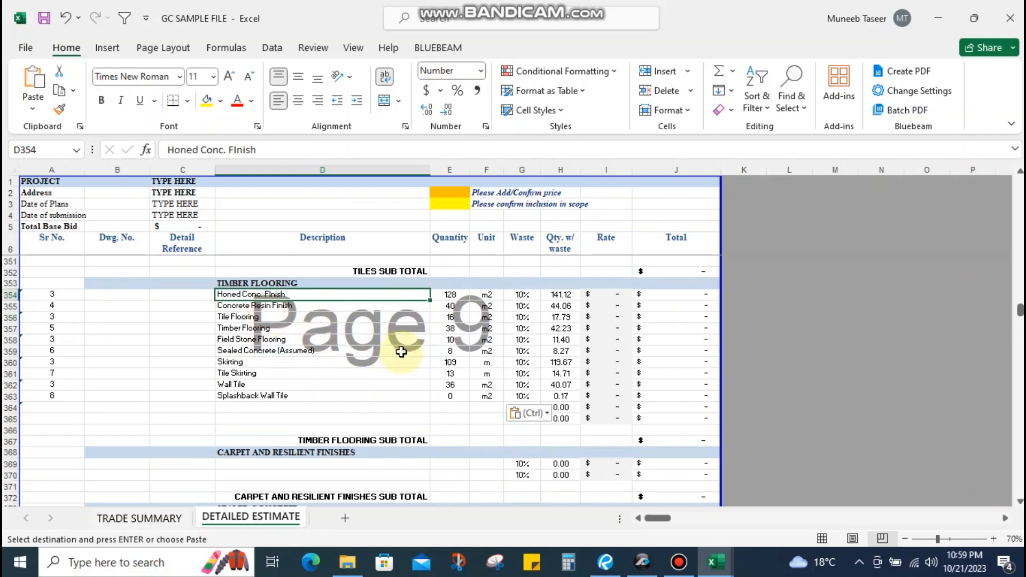
pyautogui.scroll(-3, 396, 347)
# Duplicate the Sealed Concrete section by copying rows 373–376 and inserting the copied rows
pyautogui.click(256, 396)
pyautogui.click(251, 418)
pyautogui.scroll(2, 254, 417)
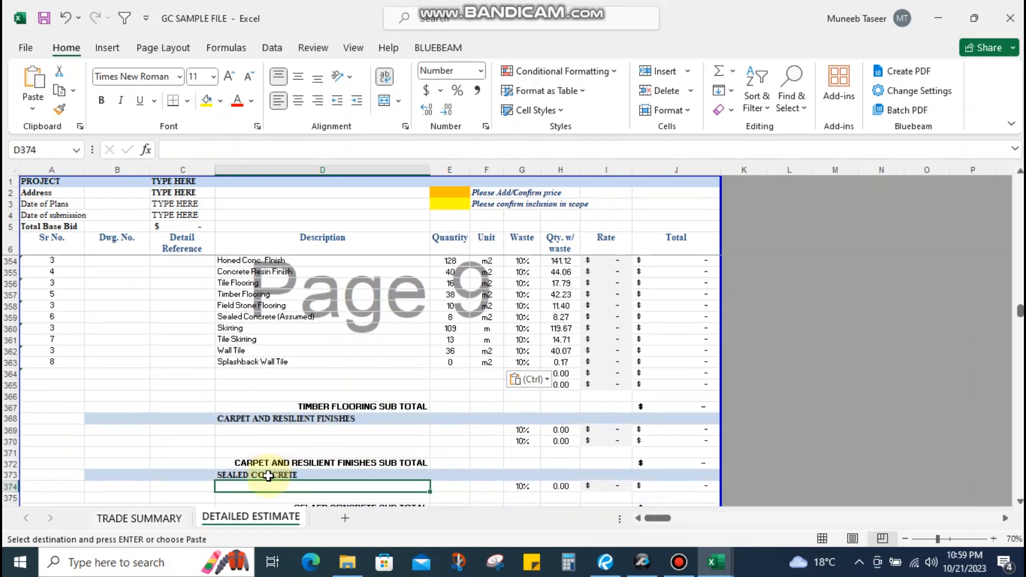
pyautogui.doubleClick(265, 475)
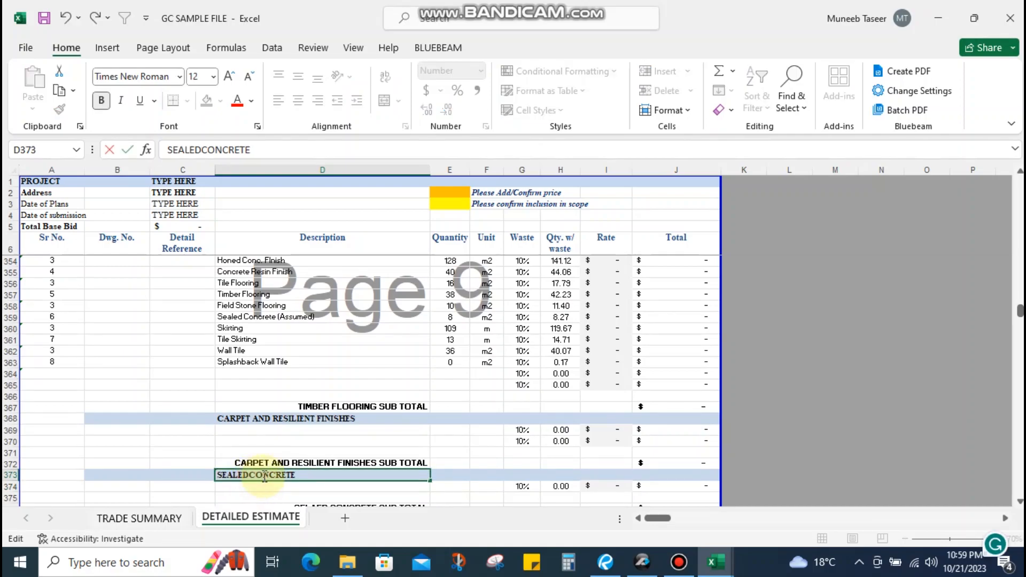
pyautogui.press('BackSpace')
pyautogui.press('BackSpace')
pyautogui.press('BackSpace')
pyautogui.press('BackSpace')
pyautogui.press('BackSpace')
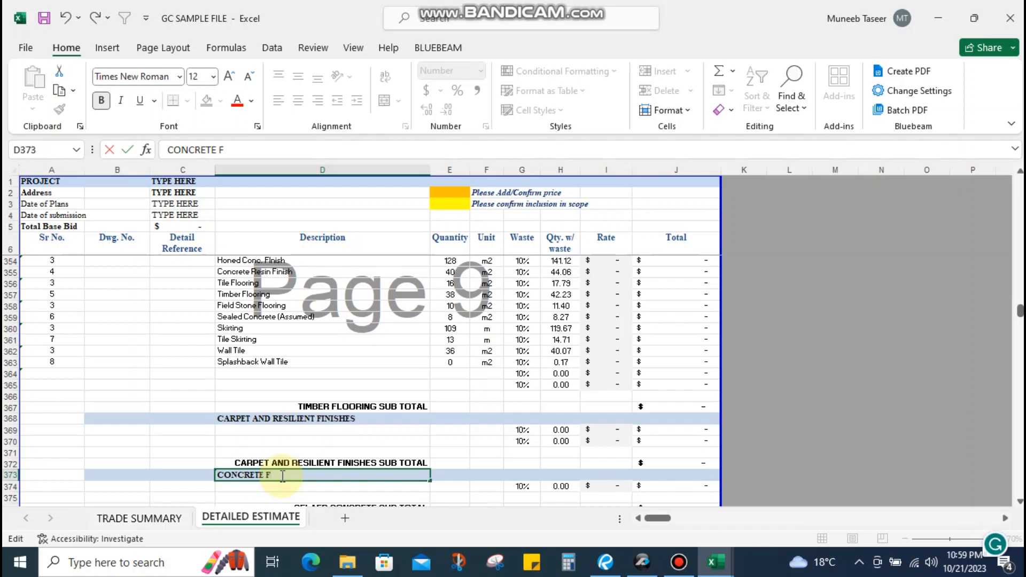
pyautogui.press('Escape')
pyautogui.click(284, 449)
pyautogui.scroll(-3, 291, 449)
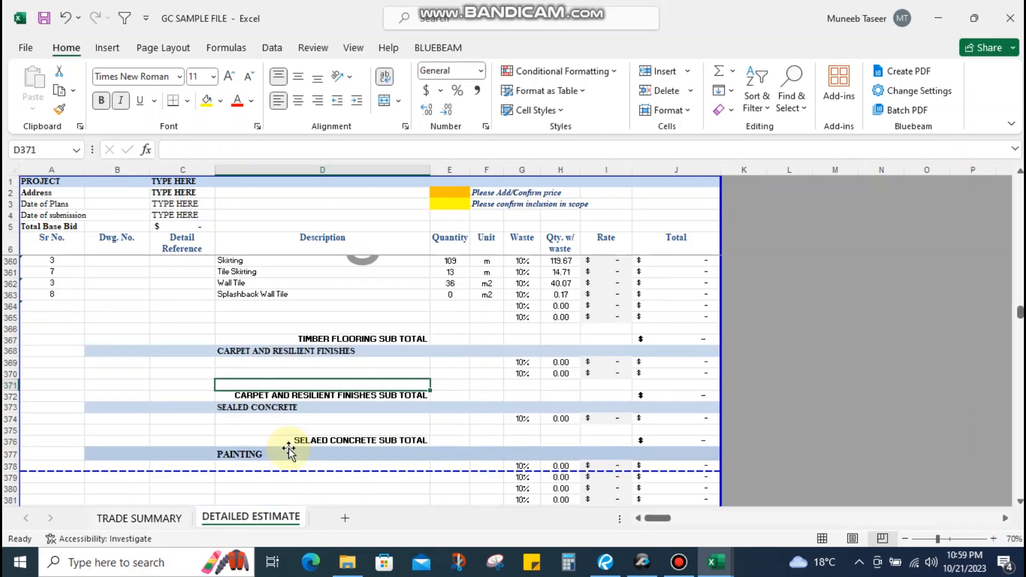
pyautogui.moveTo(320, 407); pyautogui.dragTo(320, 372)
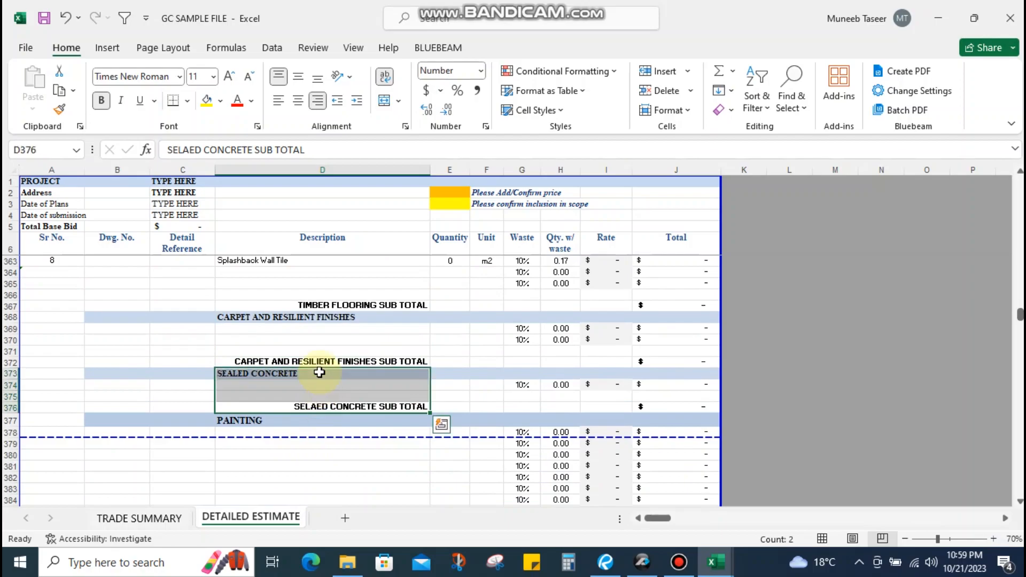
pyautogui.hotkey('shift', 'space')
pyautogui.hotkey('ctrl', 'c')
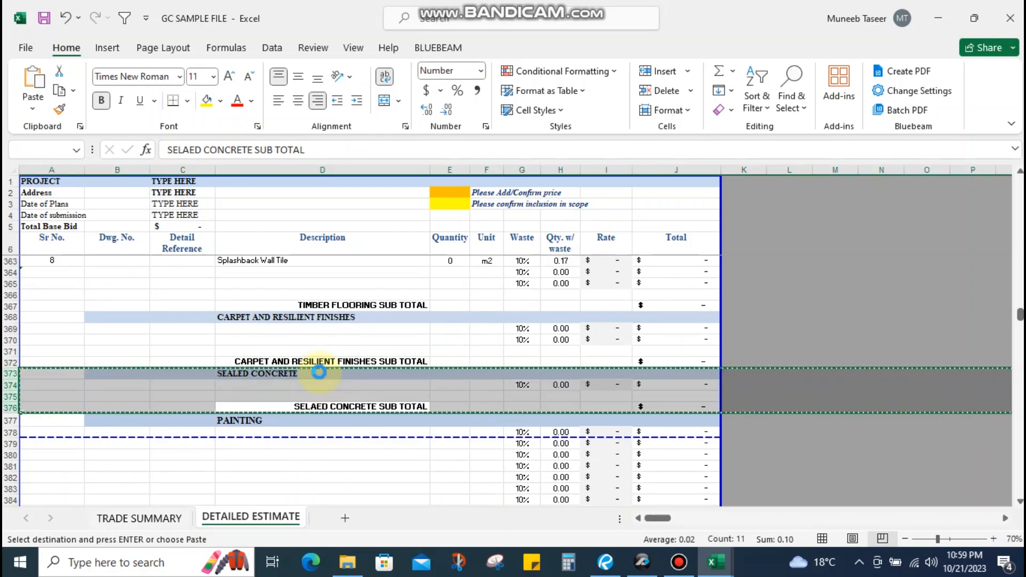
pyautogui.hotkey('ctrl', 'shift', '+')
# Rename the upper section heading in D373 to CONCRETE FINISH
pyautogui.click(318, 372)
pyautogui.doubleClick(318, 372)
pyautogui.moveTo(318, 373); pyautogui.dragTo(199, 371)
pyautogui.write('C')
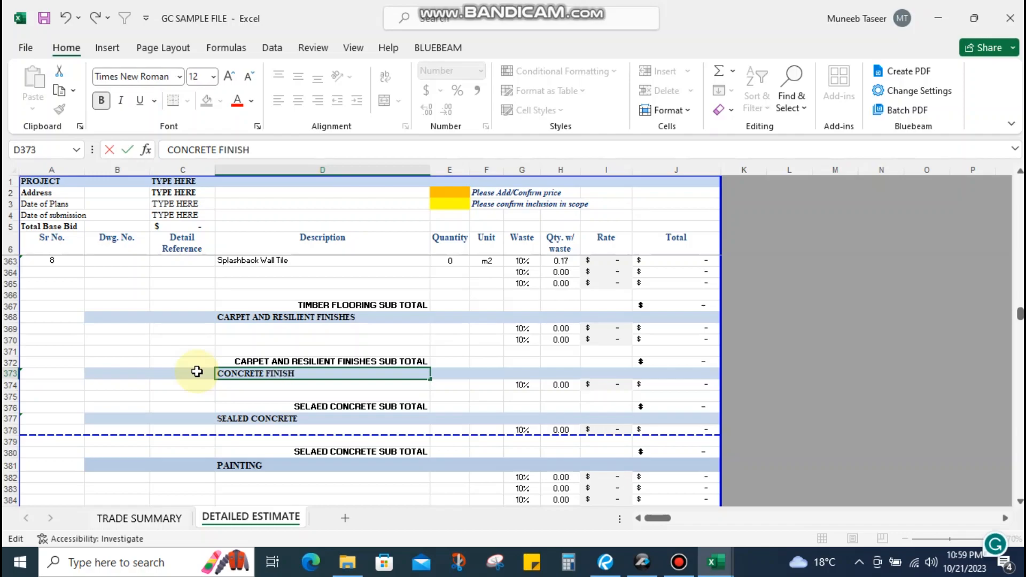
pyautogui.press('Return')
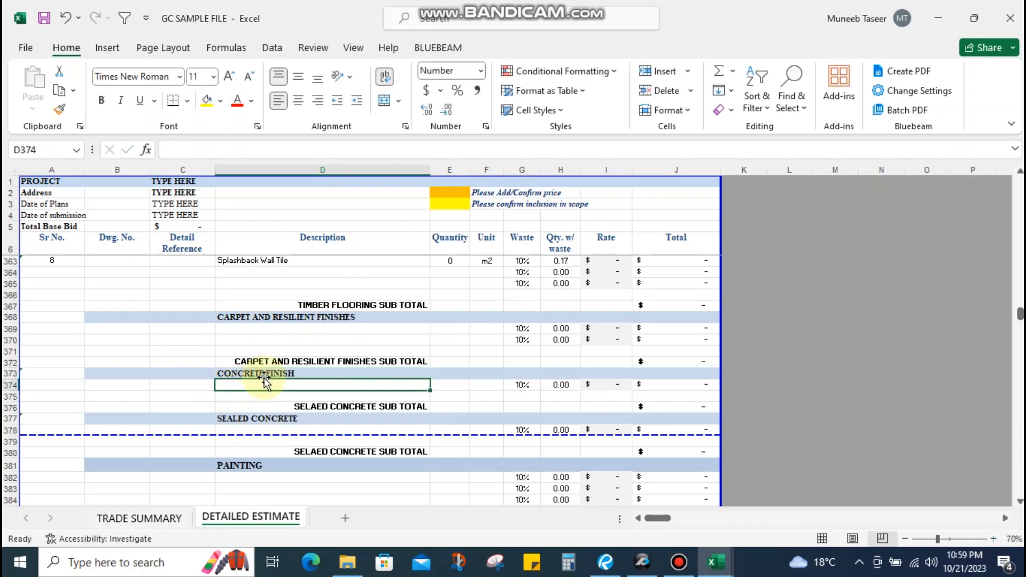
# Change the D376 subtotal label to CONCRETE FINISH SUB TOTAL, then check the TRADE SUMMARY sheet
pyautogui.doubleClick(299, 372)
pyautogui.moveTo(299, 373); pyautogui.dragTo(156, 371)
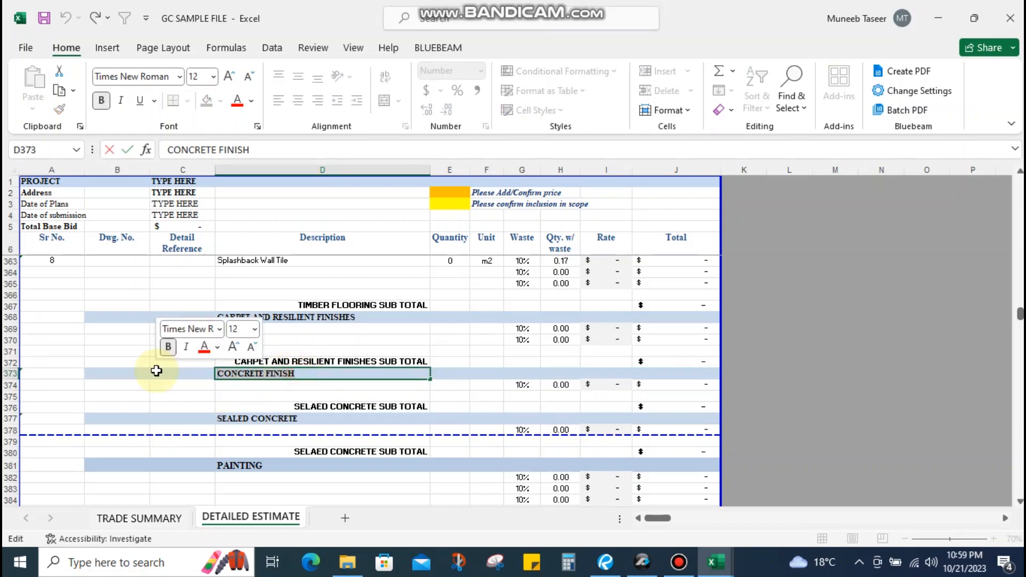
pyautogui.doubleClick(320, 409)
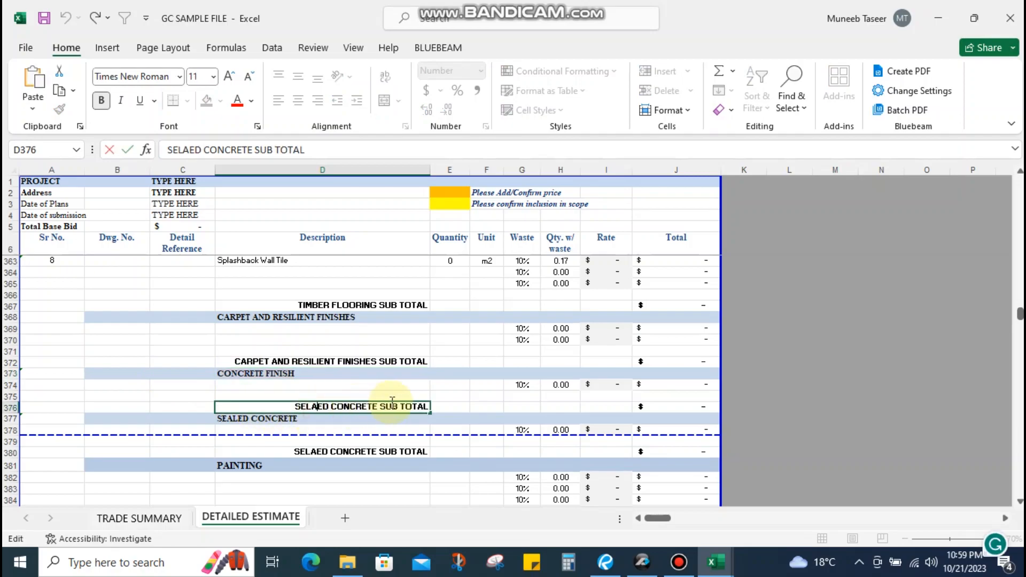
pyautogui.moveTo(377, 405); pyautogui.dragTo(267, 406)
pyautogui.hotkey('ctrl', 'v')
pyautogui.click(341, 387)
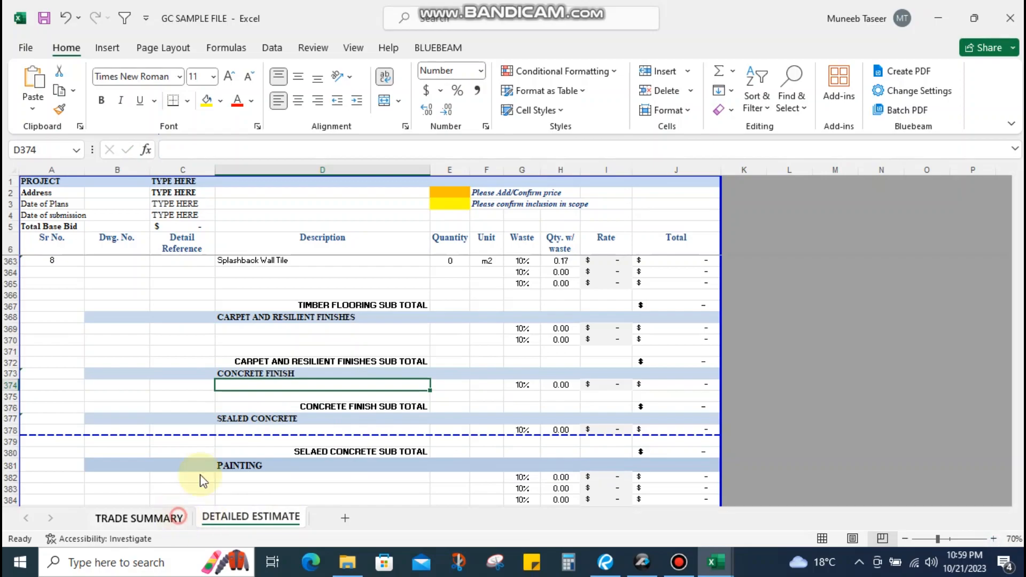
pyautogui.click(139, 518)
pyautogui.click(274, 510)
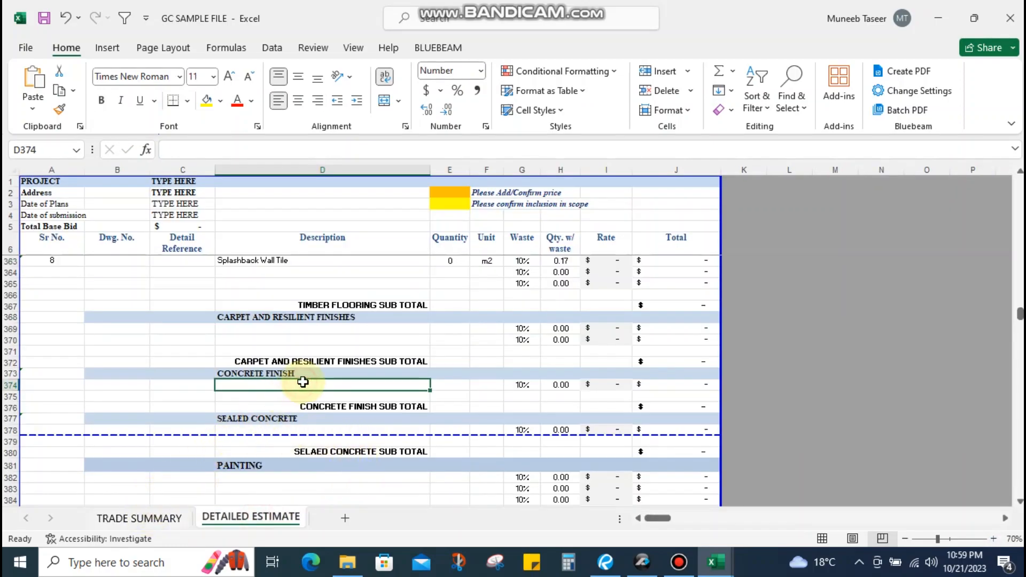
# Move the two concrete items from rows 354–355 into the Concrete Finish section
pyautogui.scroll(5, 308, 336)
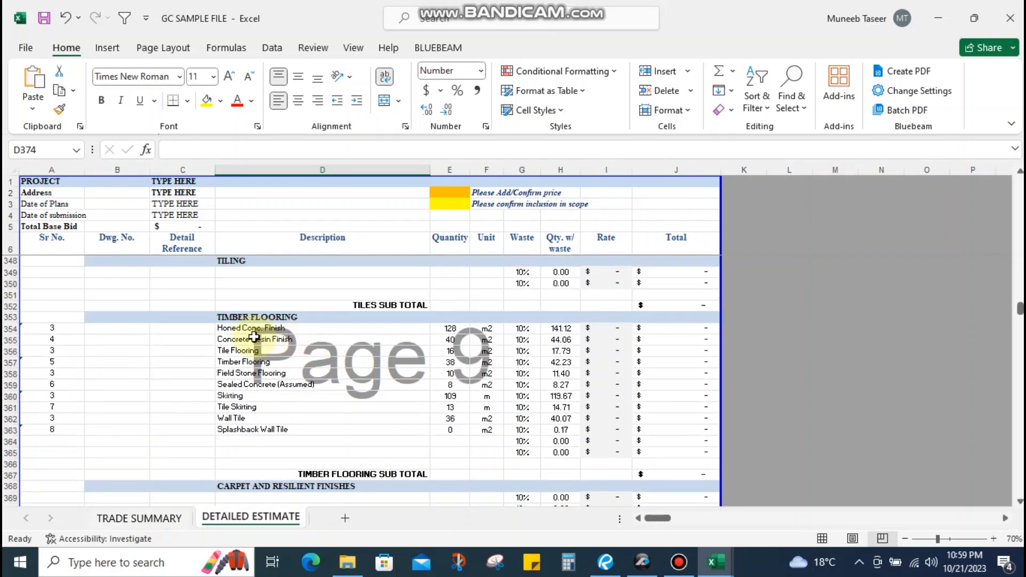
pyautogui.moveTo(244, 328); pyautogui.dragTo(246, 340)
pyautogui.hotkey('shift', 'space')
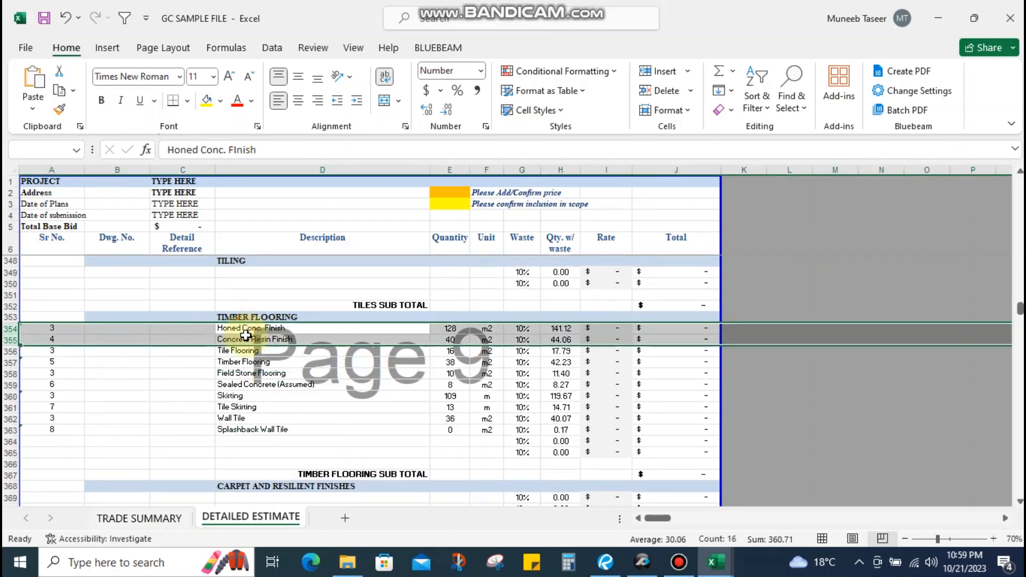
pyautogui.hotkey('ctrl', 'c')
pyautogui.scroll(-4, 313, 358)
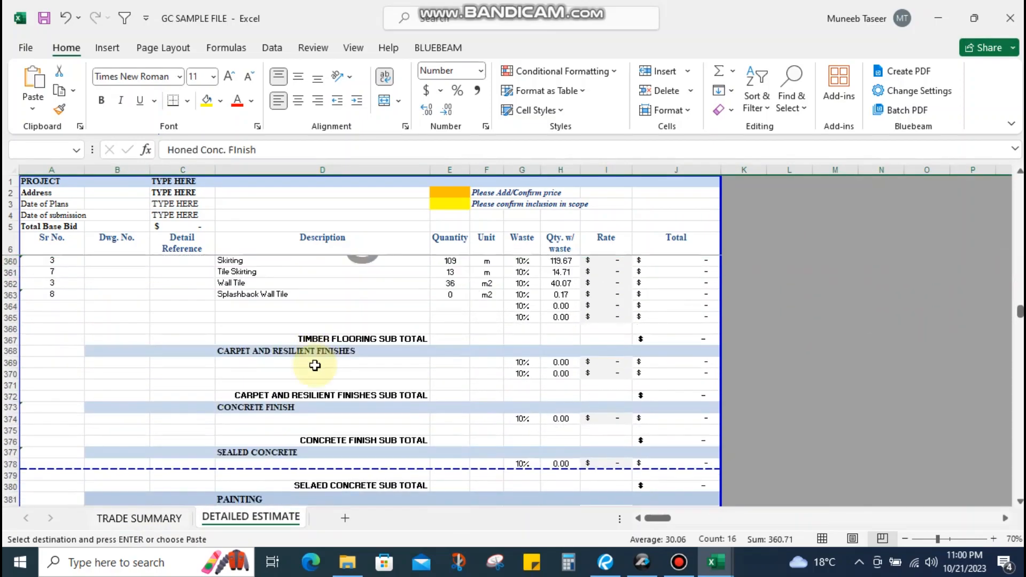
pyautogui.click(270, 422)
pyautogui.hotkey('shift', 'space')
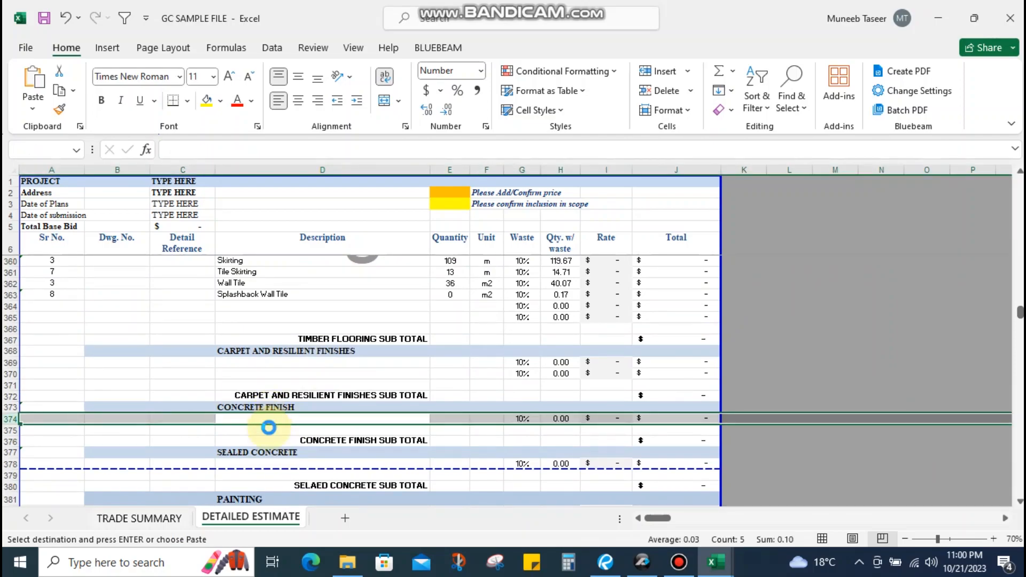
pyautogui.press('Return')
# Move the Tile Flooring row out of Timber Flooring to the first row under TILING
pyautogui.scroll(4, 272, 413)
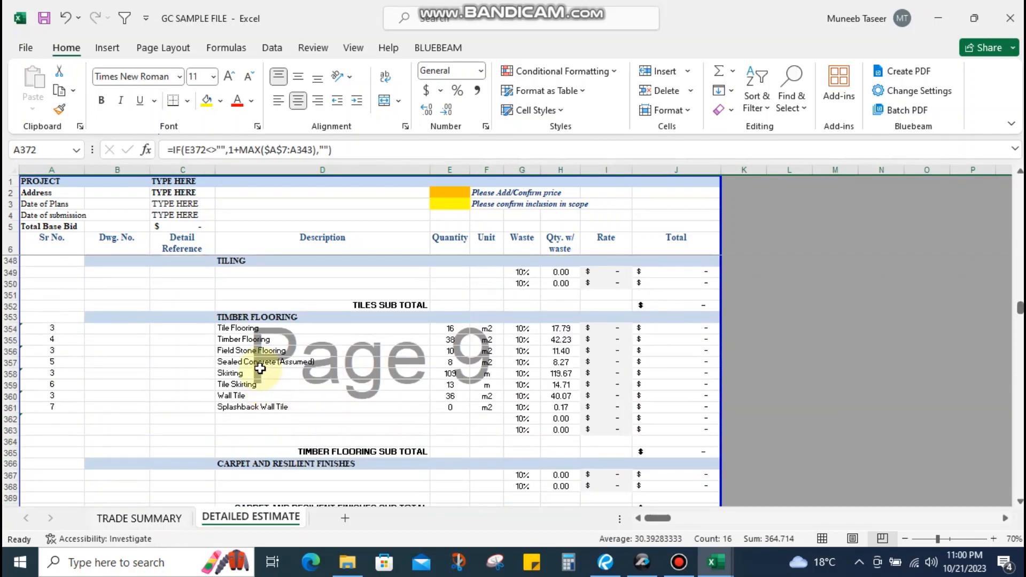
pyautogui.click(259, 329)
pyautogui.click(253, 350)
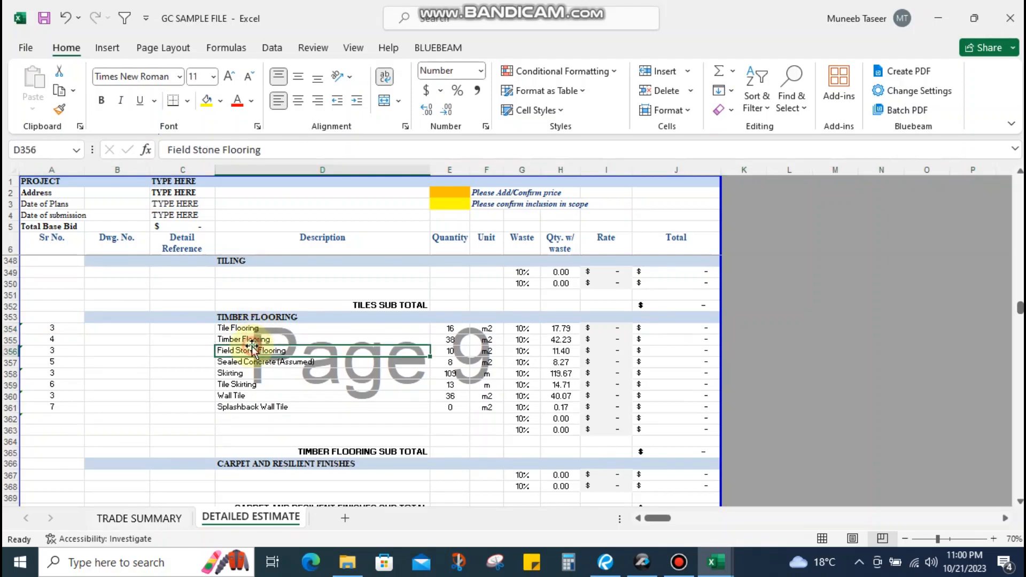
pyautogui.click(281, 340)
pyautogui.hotkey('shift', 'space')
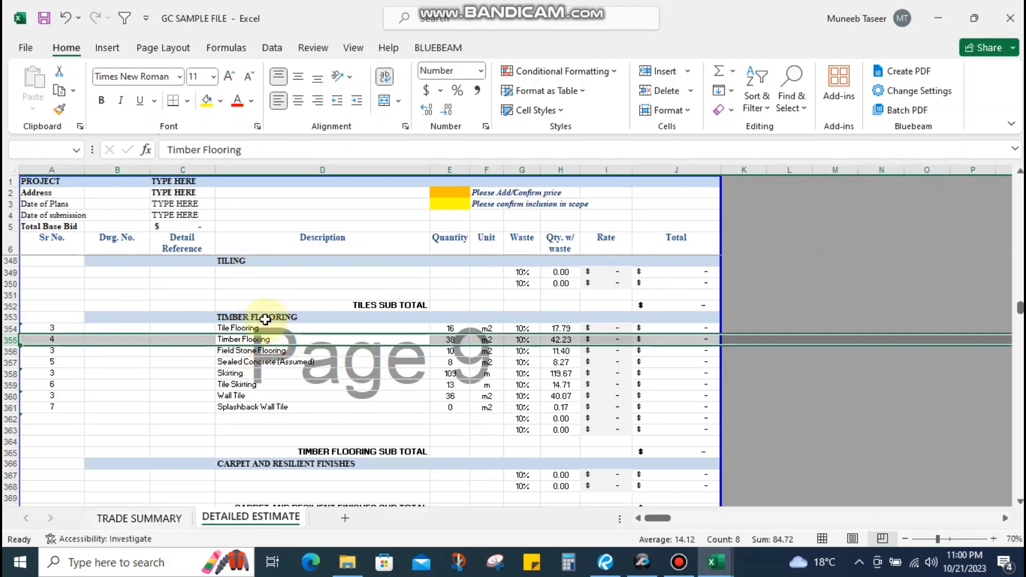
pyautogui.click(264, 327)
pyautogui.hotkey('shift', 'space')
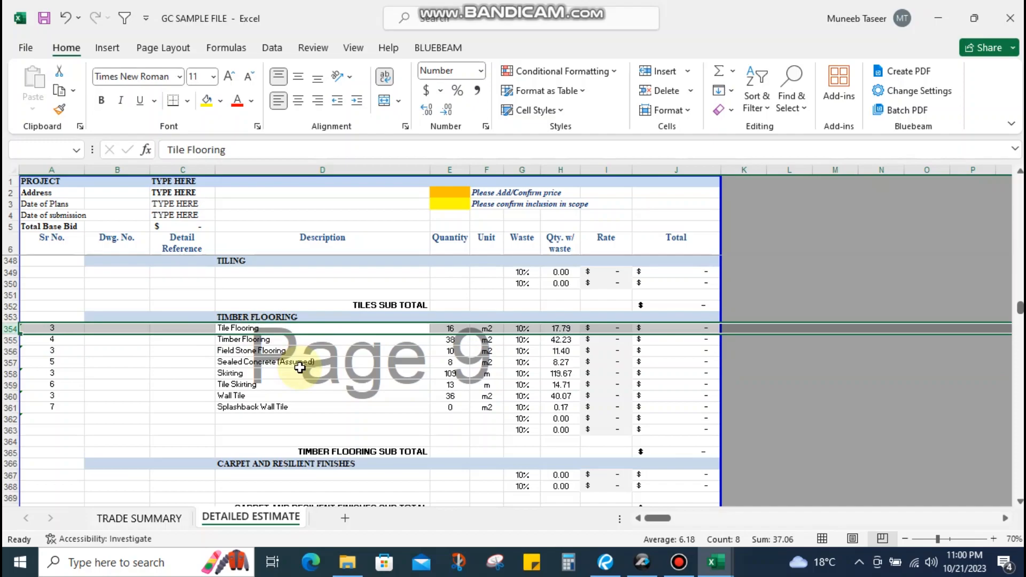
pyautogui.hotkey('ctrl', 'c')
pyautogui.scroll(-6, 300, 369)
pyautogui.scroll(6, 300, 369)
pyautogui.scroll(3, 300, 368)
pyautogui.click(256, 373)
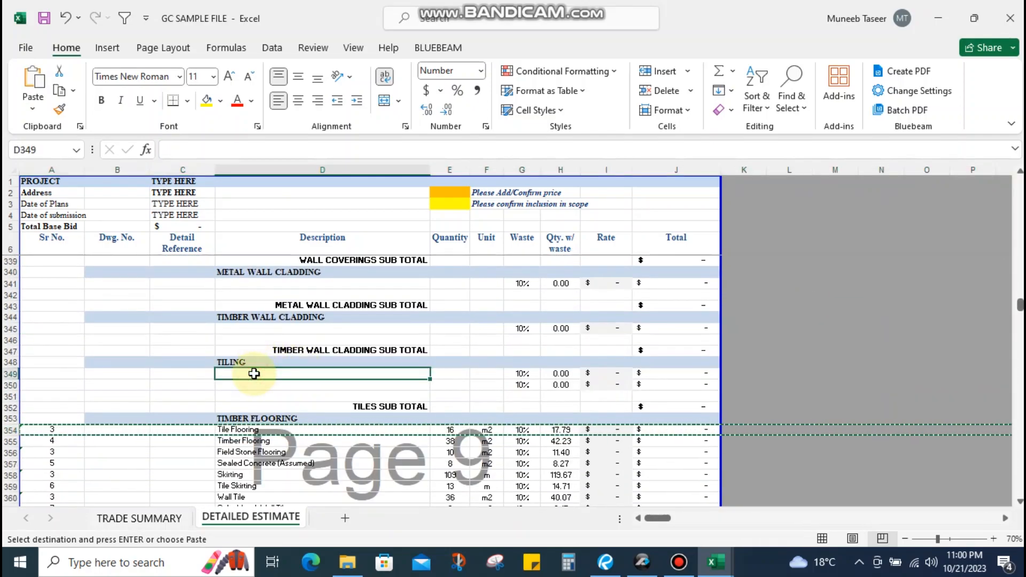
pyautogui.hotkey('shift', 'space')
pyautogui.hotkey('ctrl', 'shift', '+')
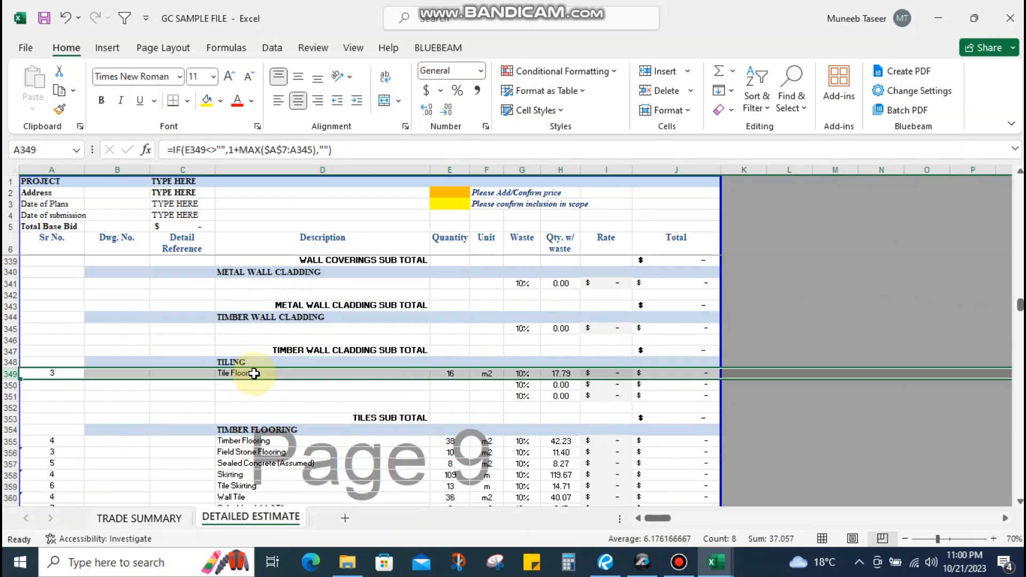
# Move the Wall Tile row below Tile Flooring under TILING, dismissing the circular-reference warning
pyautogui.scroll(-2, 234, 375)
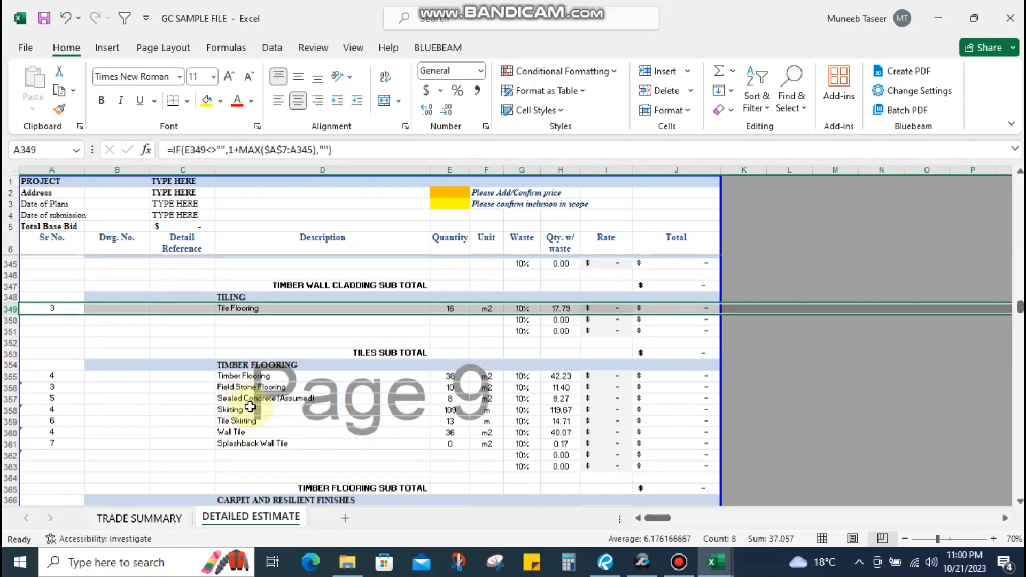
pyautogui.click(250, 430)
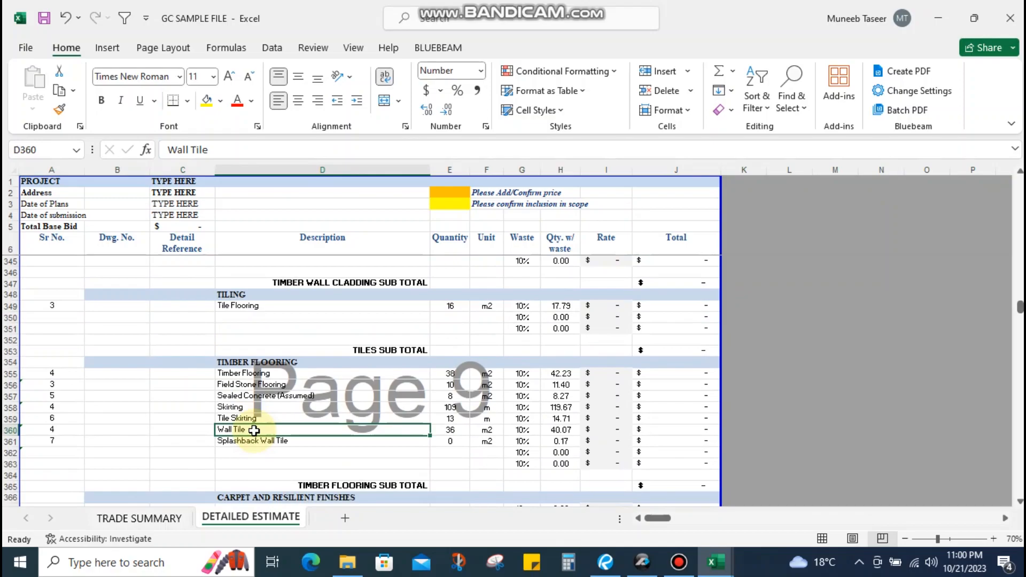
pyautogui.hotkey('shift', 'space')
pyautogui.hotkey('ctrl', 'c')
pyautogui.click(247, 319)
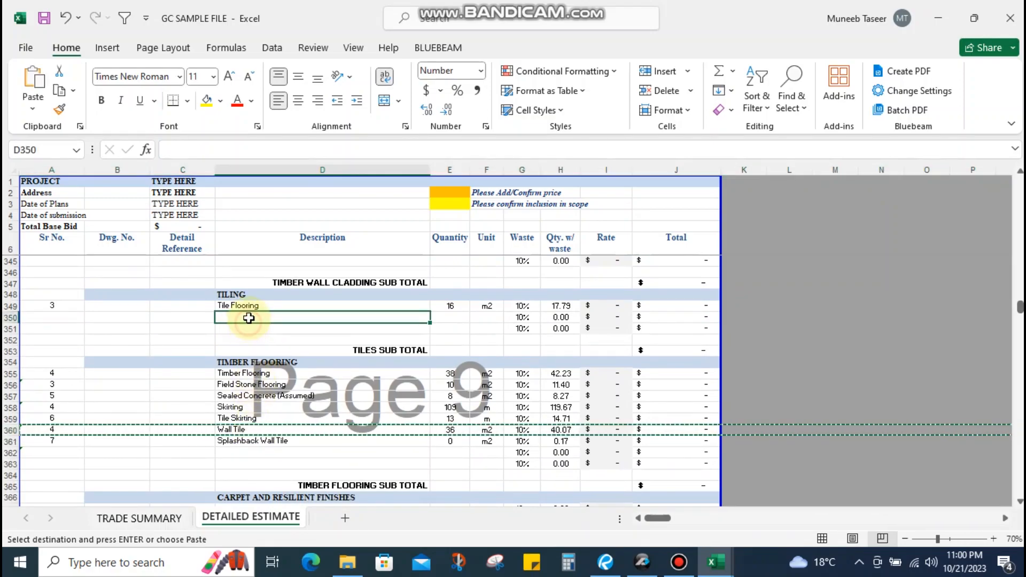
pyautogui.hotkey('shift', 'space')
pyautogui.hotkey('ctrl', 'shift', '+')
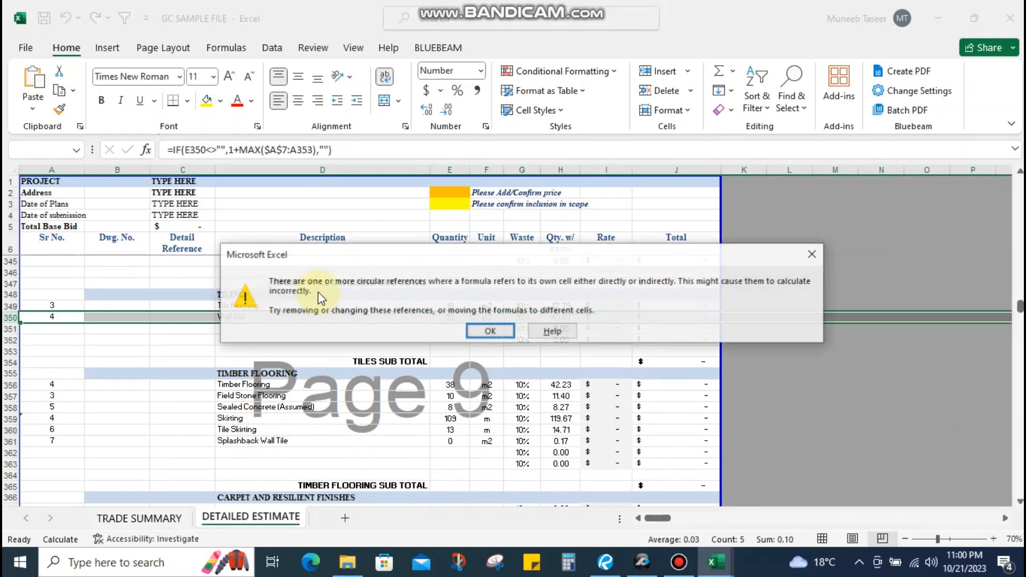
pyautogui.click(474, 331)
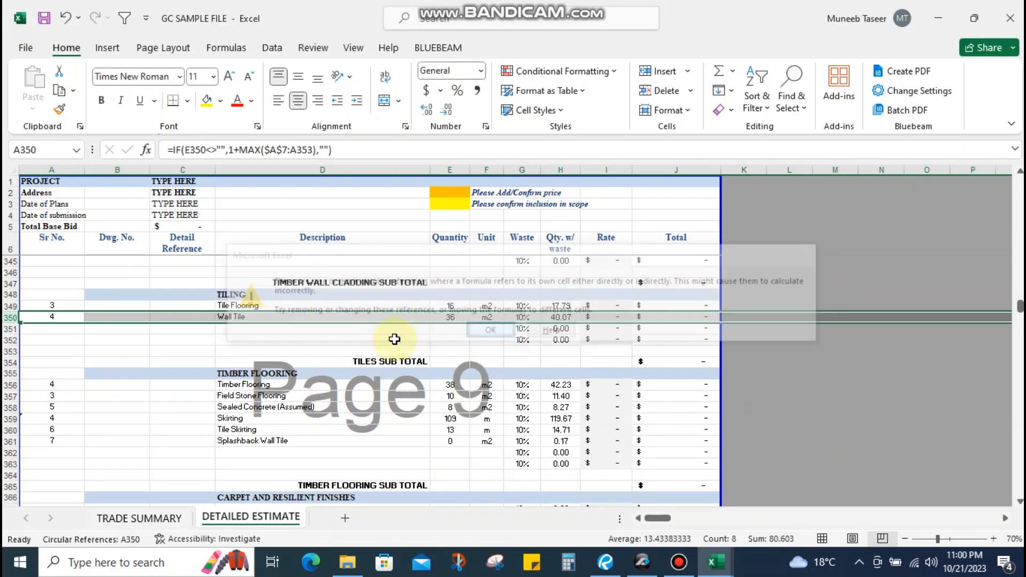
pyautogui.click(273, 386)
pyautogui.click(272, 396)
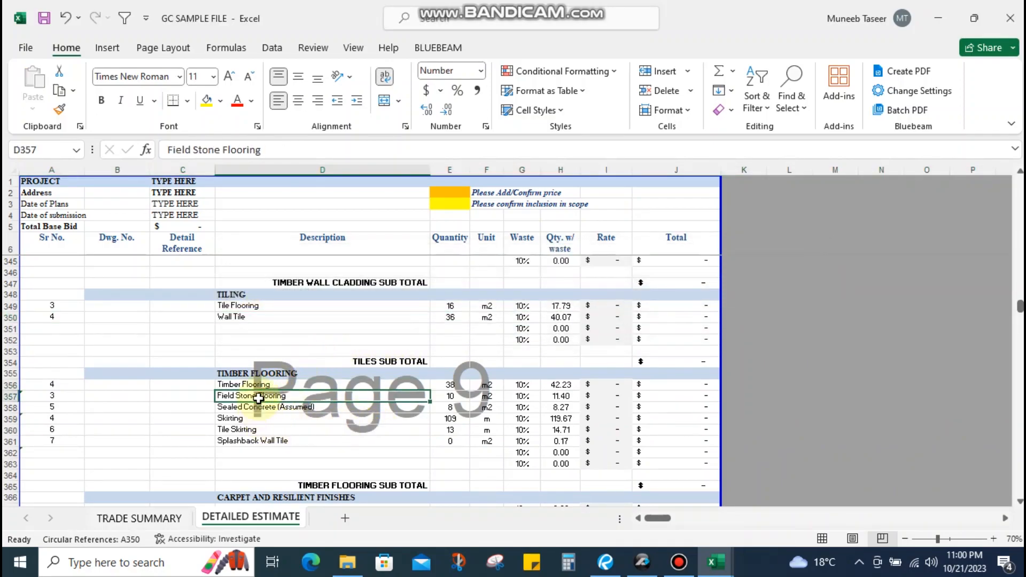
pyautogui.scroll(-1, 267, 385)
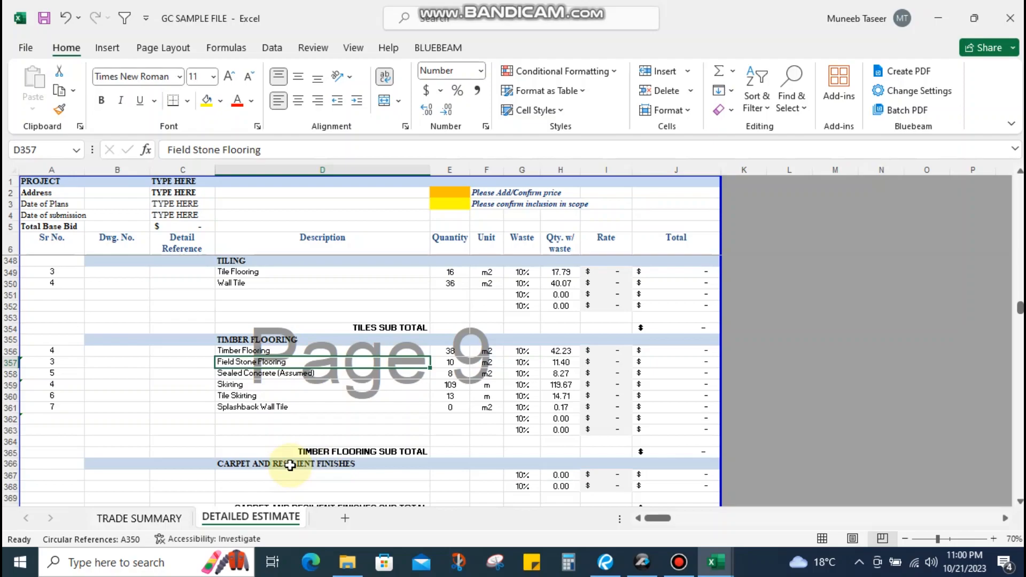
# Rename the CARPET AND RESILIENT FINISHES heading in D366 to STONE FLOORING
pyautogui.scroll(-3, 289, 465)
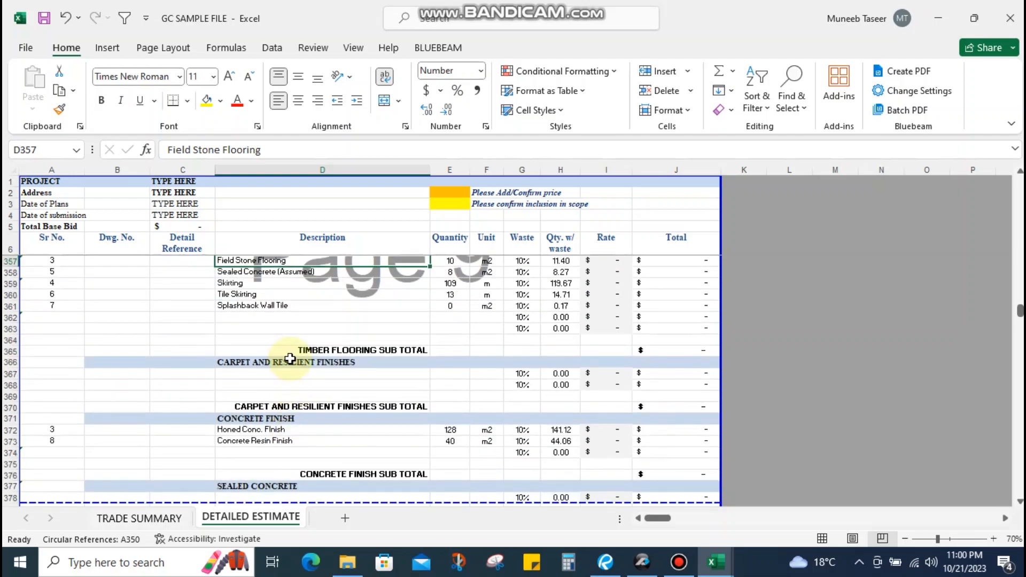
pyautogui.click(289, 355)
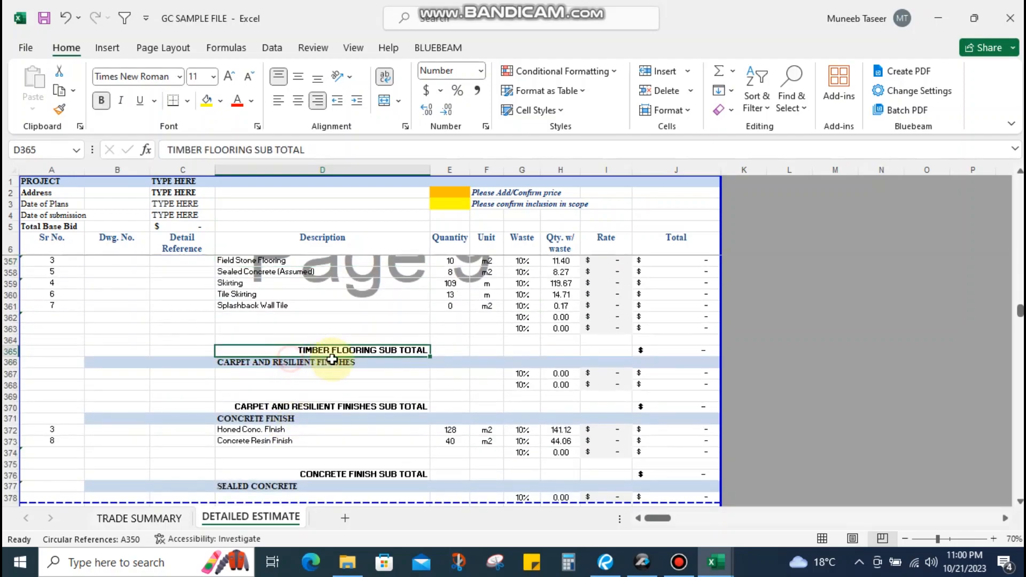
pyautogui.doubleClick(362, 364)
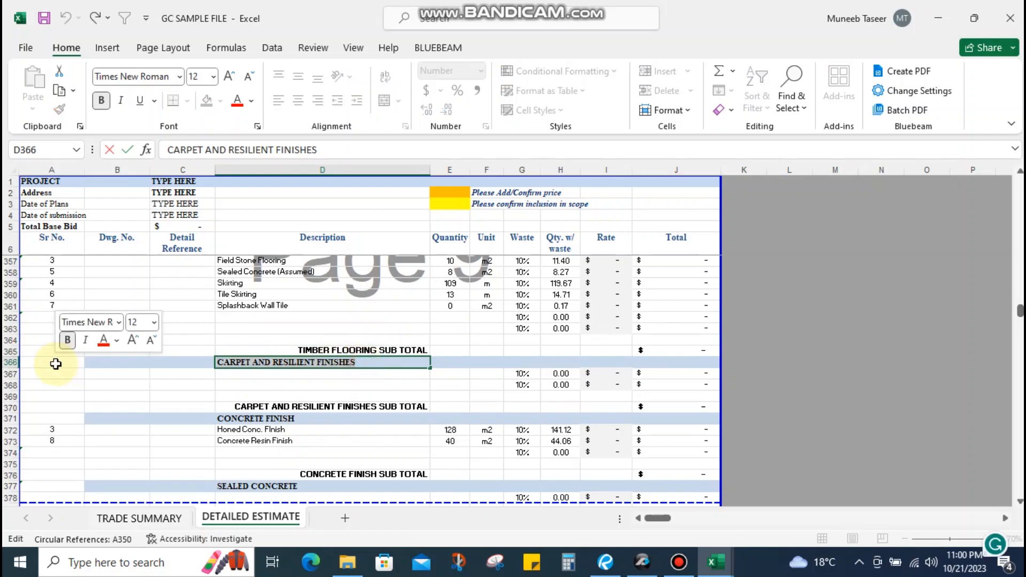
pyautogui.write('FLOORING')
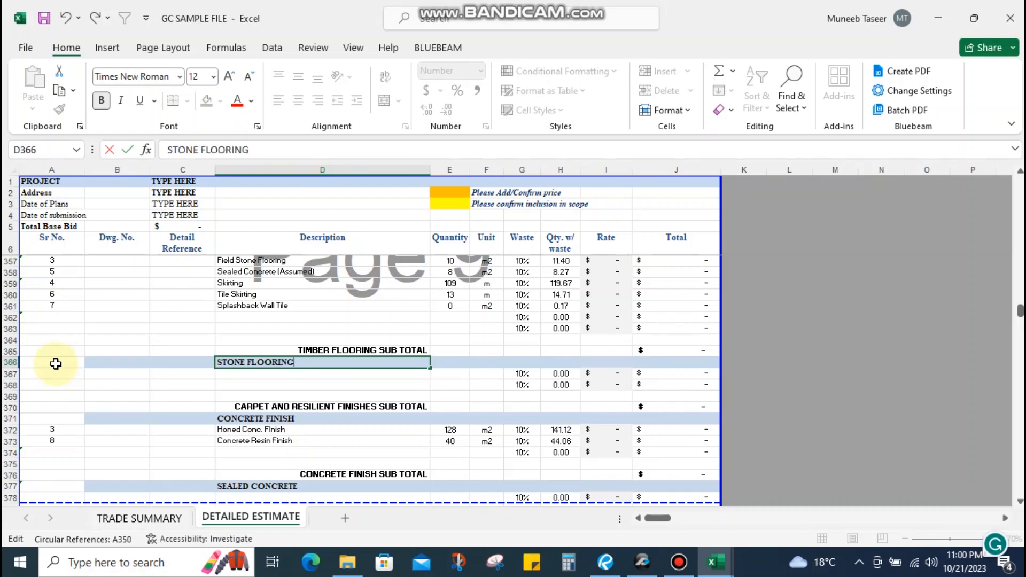
pyautogui.press('Return')
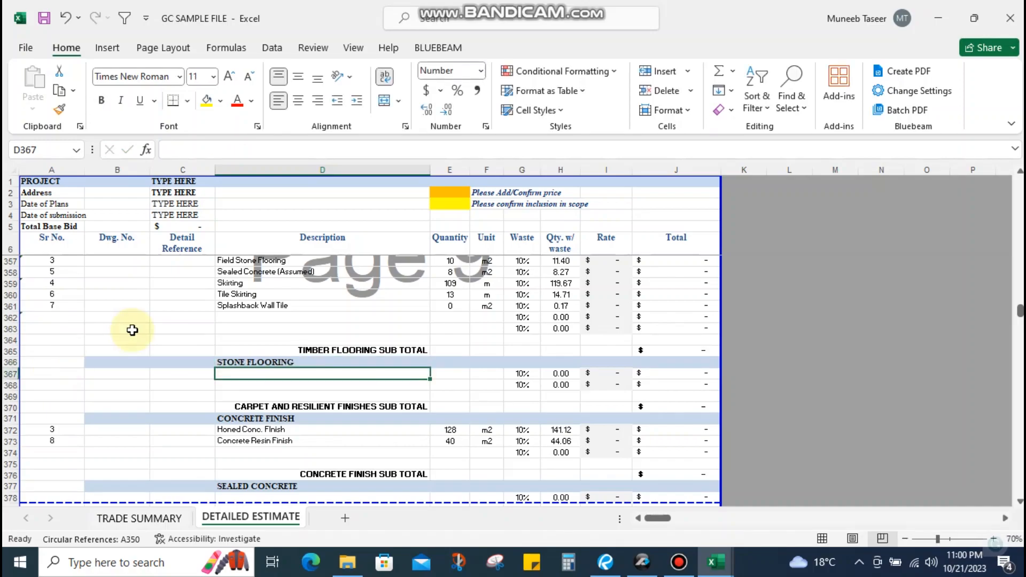
pyautogui.click(303, 361)
pyautogui.doubleClick(302, 361)
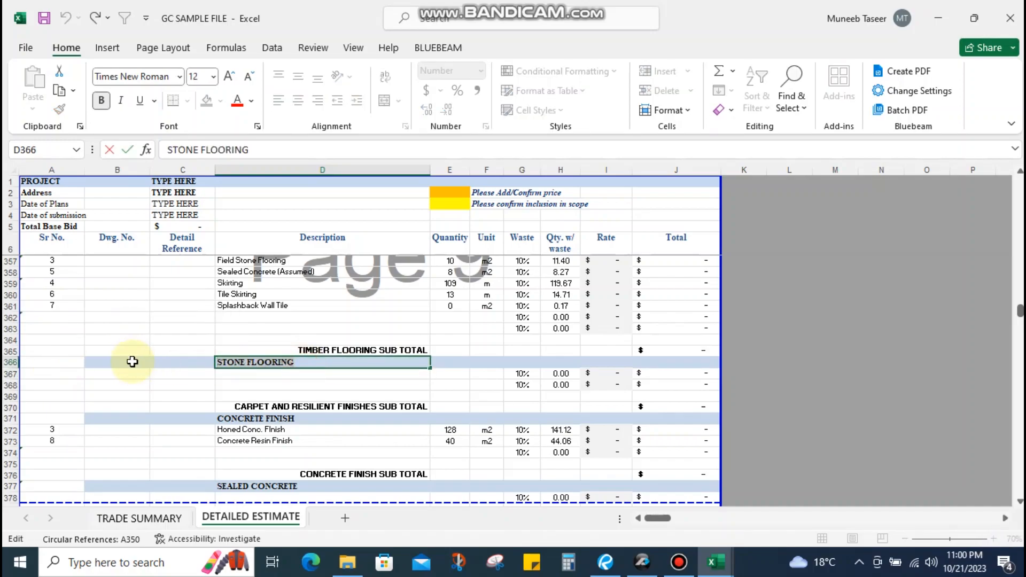
# Change the D370 subtotal label to STONE FLOORING SUB TOTAL
pyautogui.doubleClick(293, 406)
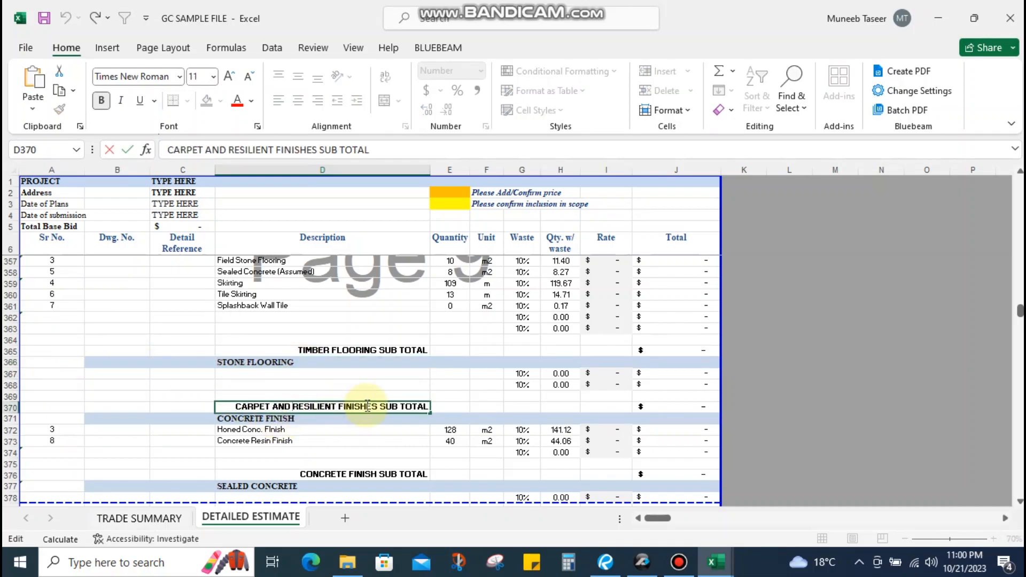
pyautogui.moveTo(397, 406); pyautogui.dragTo(110, 405)
pyautogui.hotkey('ctrl', 'v')
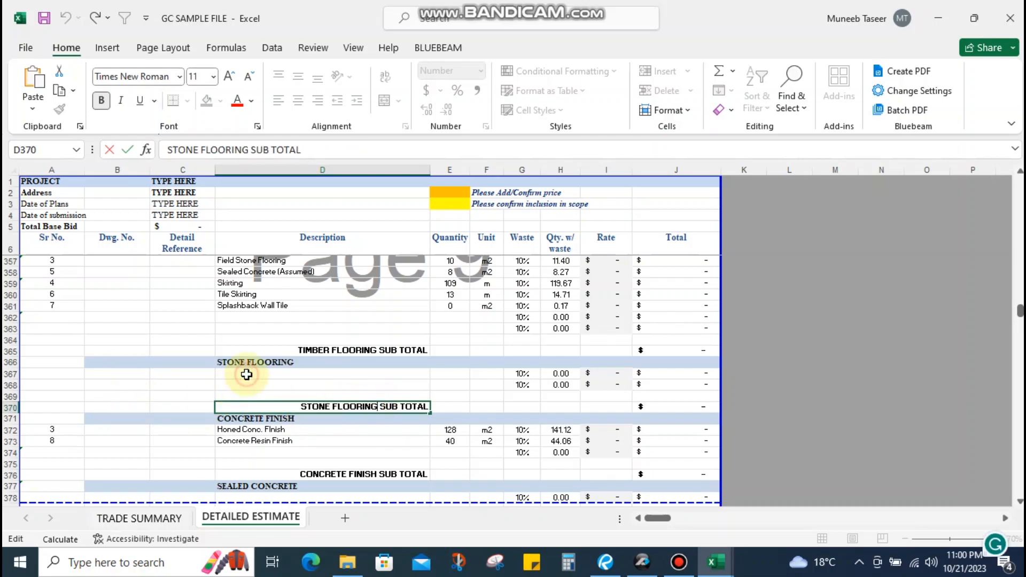
pyautogui.click(222, 374)
# Move the Field Stone Flooring row to row 366 under the STONE FLOORING heading
pyautogui.press('Return')
pyautogui.press('Return')
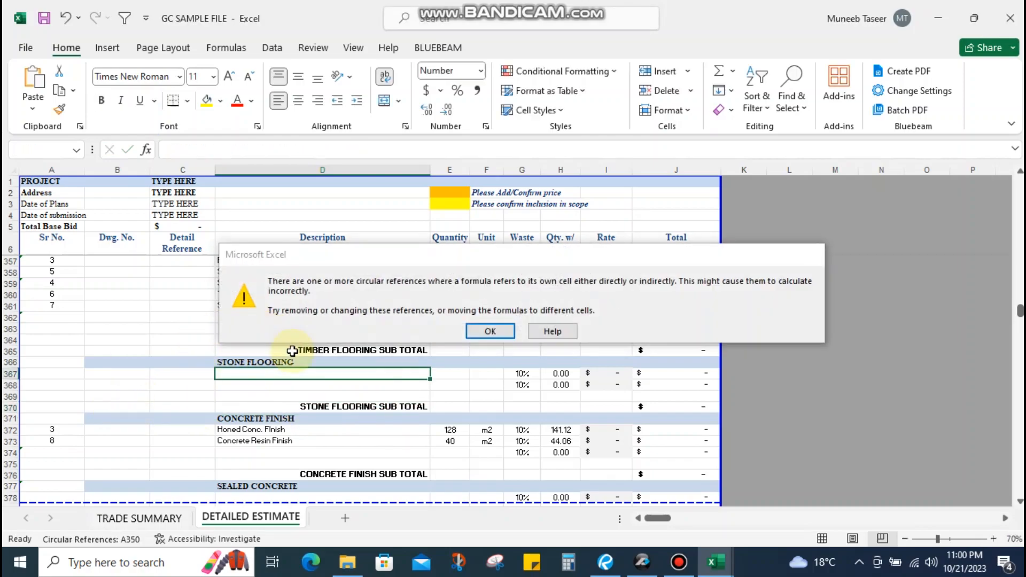
pyautogui.scroll(1, 282, 344)
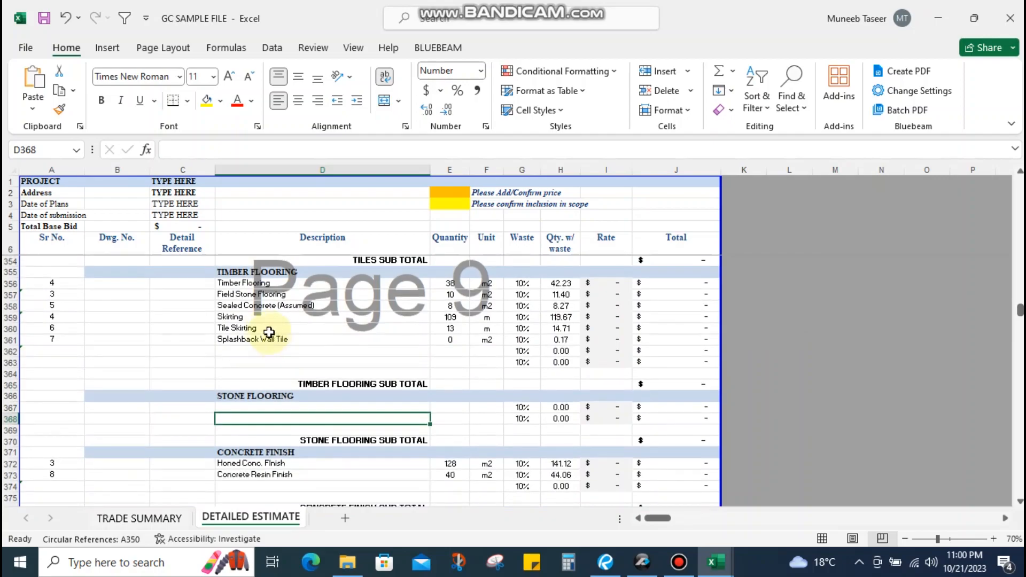
pyautogui.click(257, 297)
pyautogui.hotkey('shift', 'space')
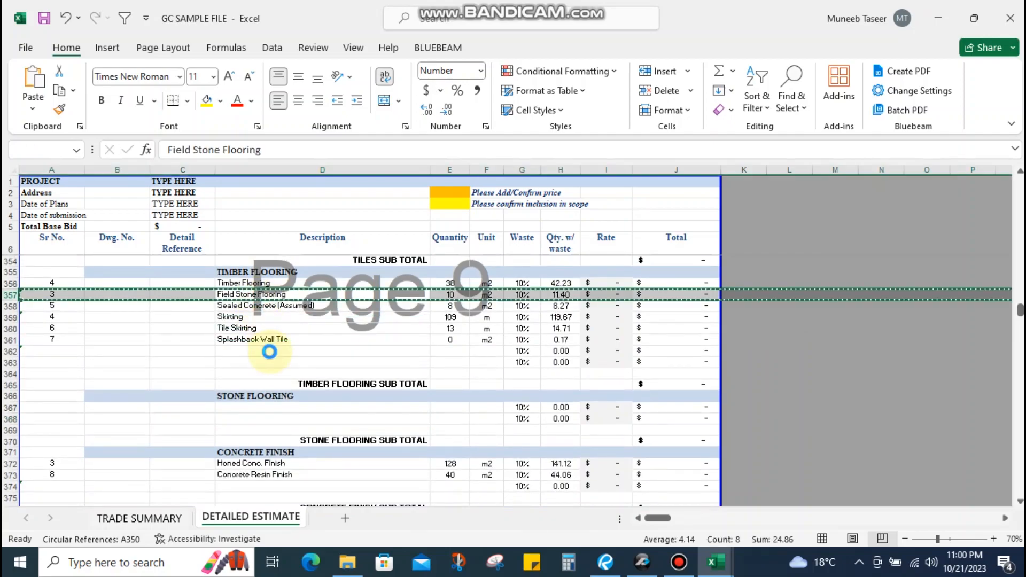
pyautogui.hotkey('ctrl', 'c')
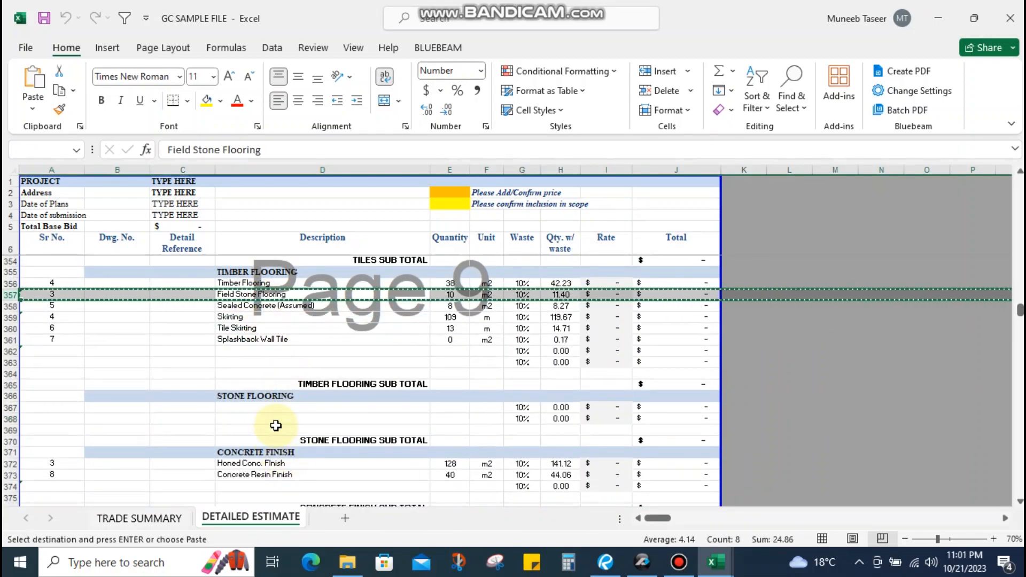
pyautogui.press('alt')
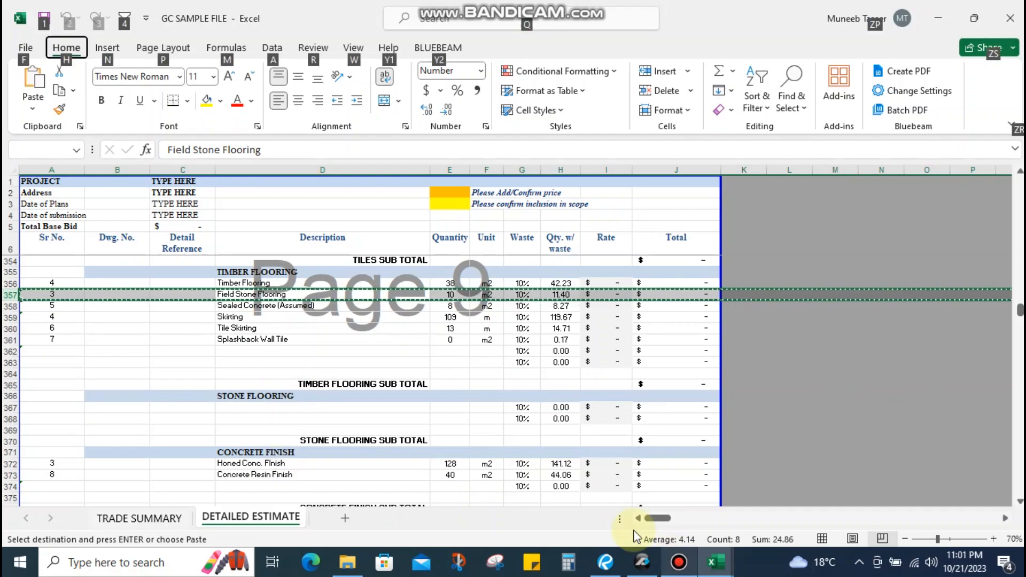
pyautogui.click(271, 417)
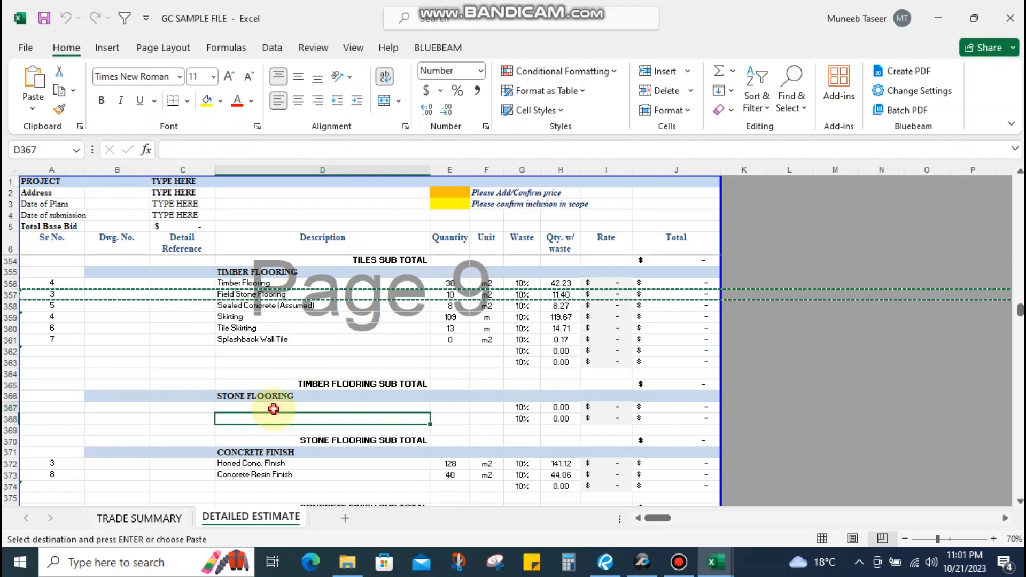
pyautogui.click(272, 410)
pyautogui.hotkey('shift', 'space')
pyautogui.hotkey('ctrl', '+')
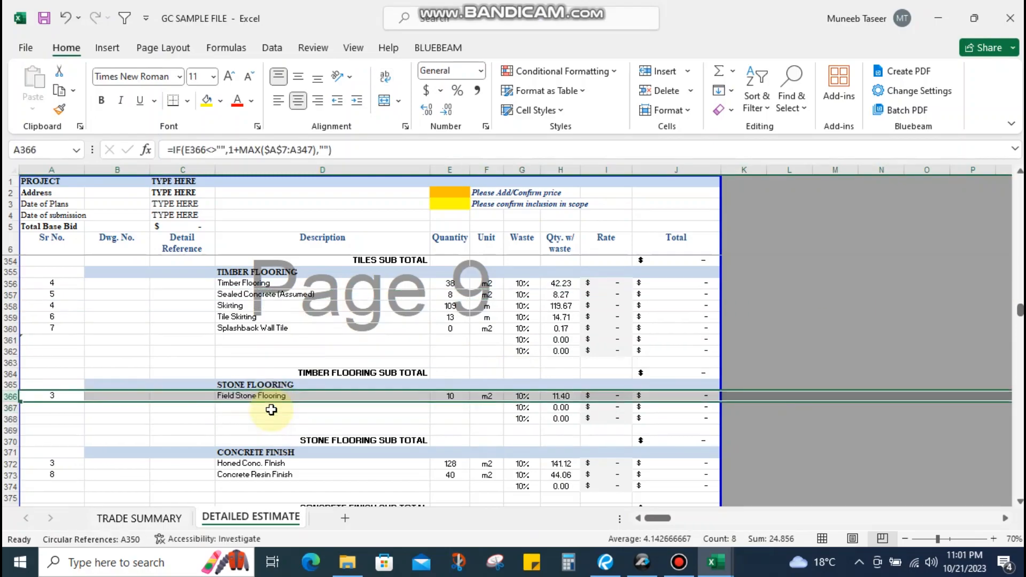
# Delete the two empty rows 367–368 below Field Stone Flooring
pyautogui.click(258, 362)
pyautogui.moveTo(259, 403); pyautogui.dragTo(258, 413)
pyautogui.hotkey('shift', 'space')
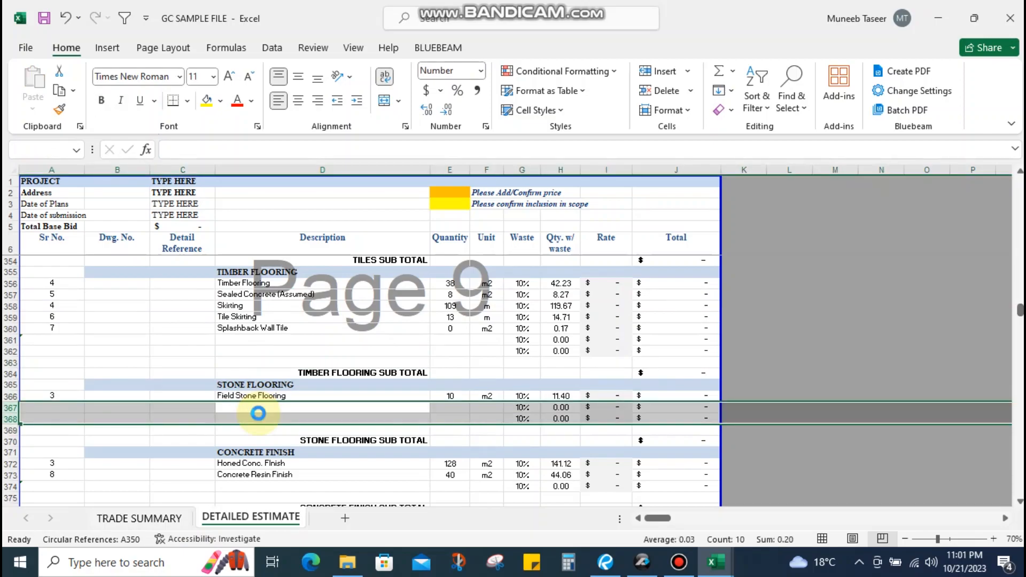
pyautogui.hotkey('ctrl', '-')
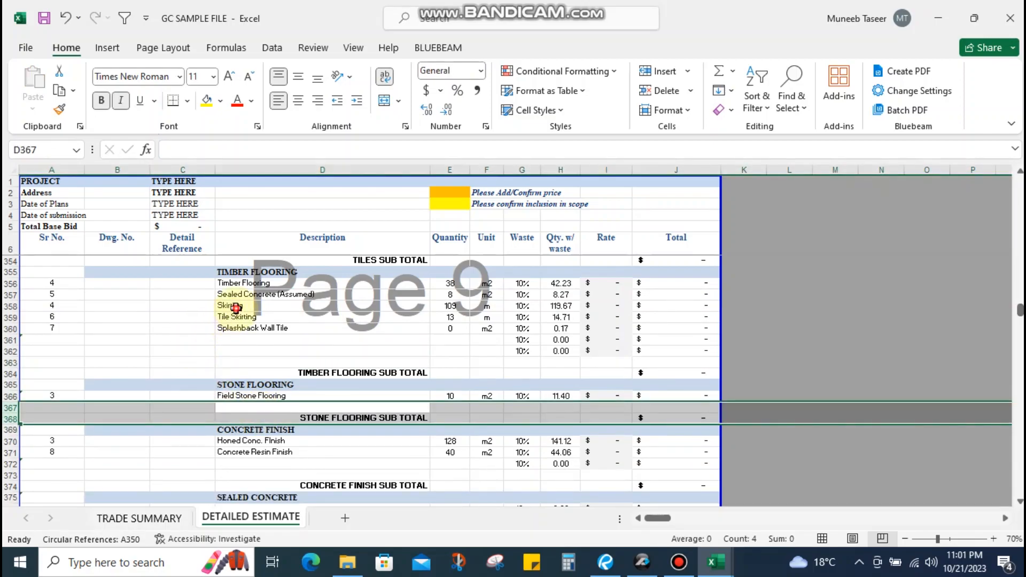
# Move the Tile Skirting row out of Timber Flooring to row 351 below Wall Tile under TILING
pyautogui.click(236, 308)
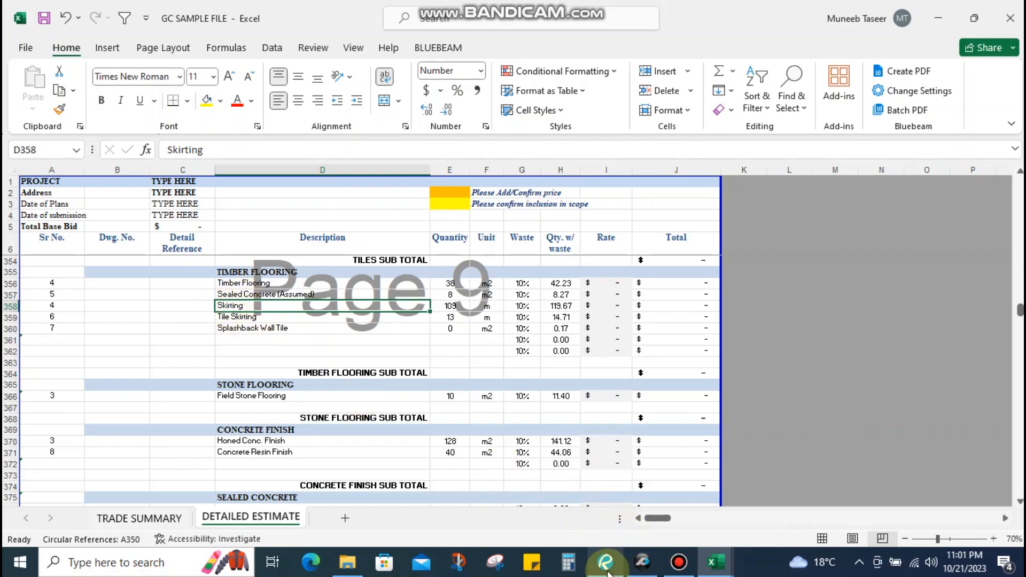
pyautogui.moveTo(605, 562)
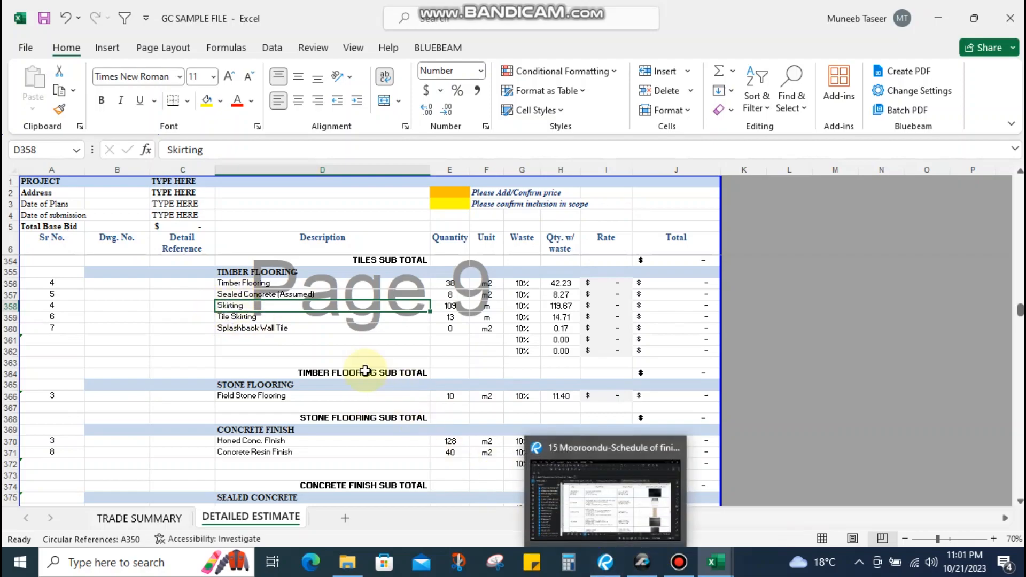
pyautogui.click(230, 294)
pyautogui.click(241, 316)
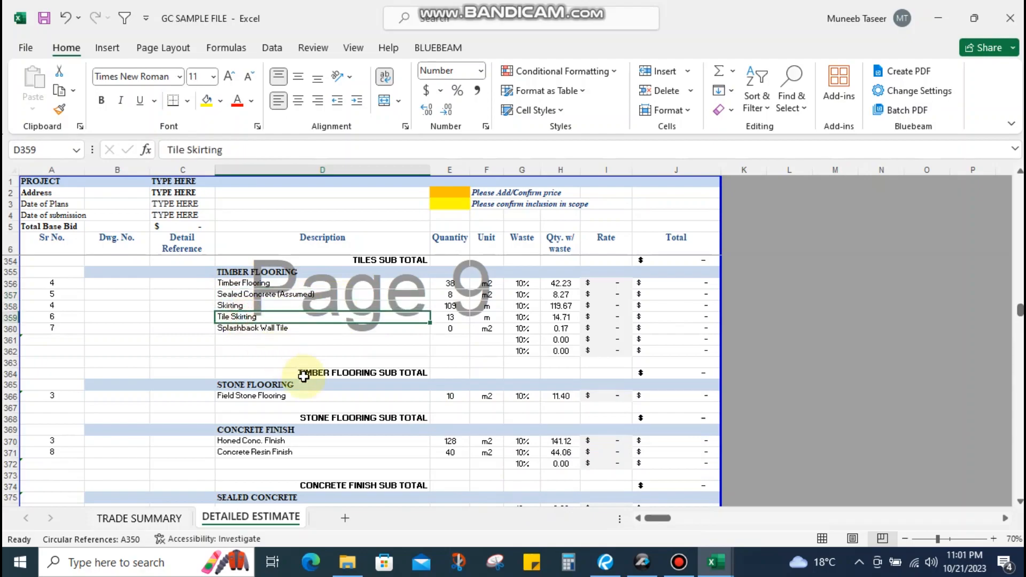
pyautogui.hotkey('shift', 'space')
pyautogui.hotkey('ctrl', 'c')
pyautogui.scroll(3, 278, 332)
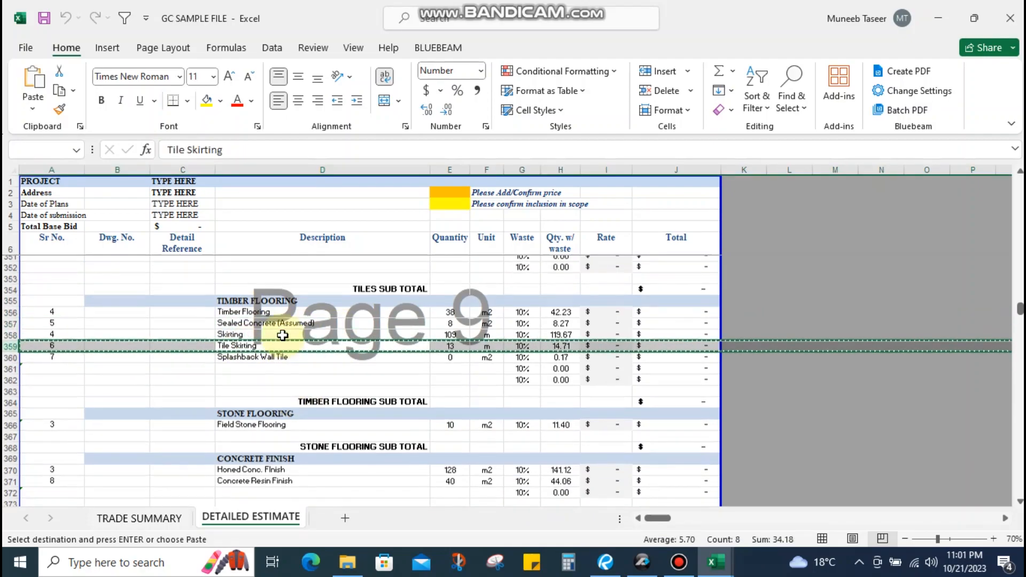
pyautogui.click(247, 327)
pyautogui.hotkey('shift', 'space')
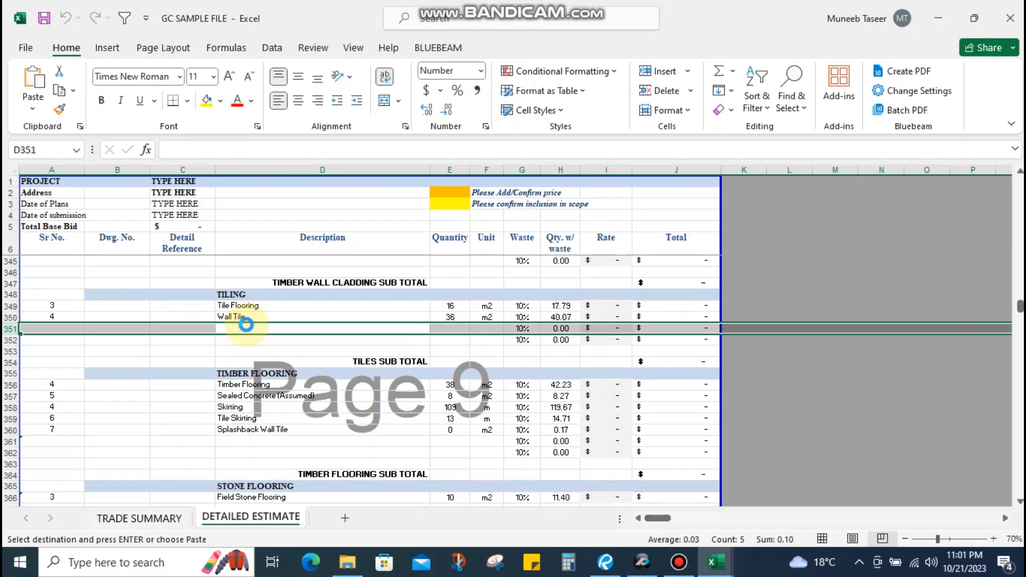
pyautogui.hotkey('ctrl', '+')
# Cut the Sealed Concrete (Assumed) row from Timber Flooring
pyautogui.scroll(-1, 246, 329)
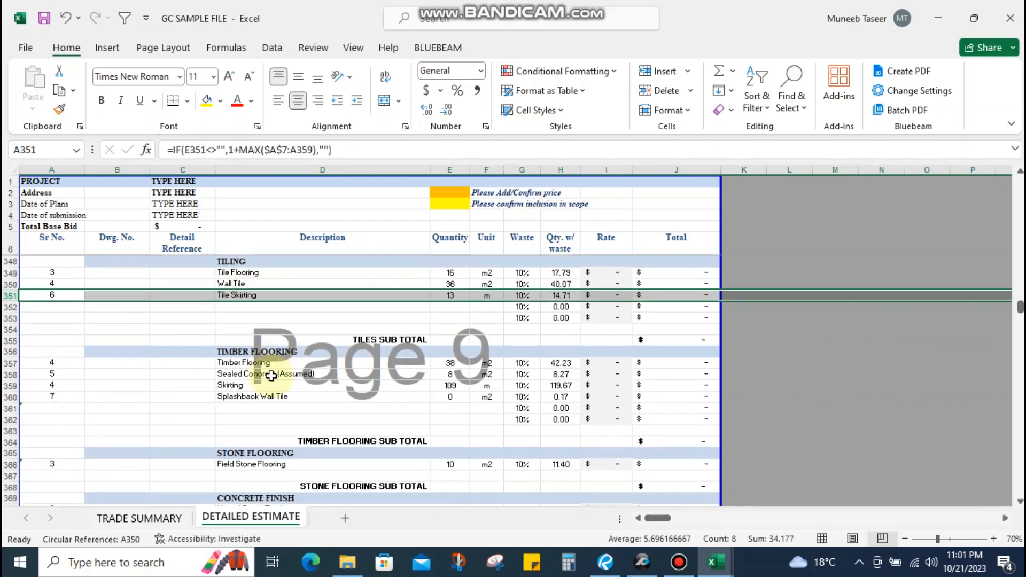
pyautogui.click(244, 384)
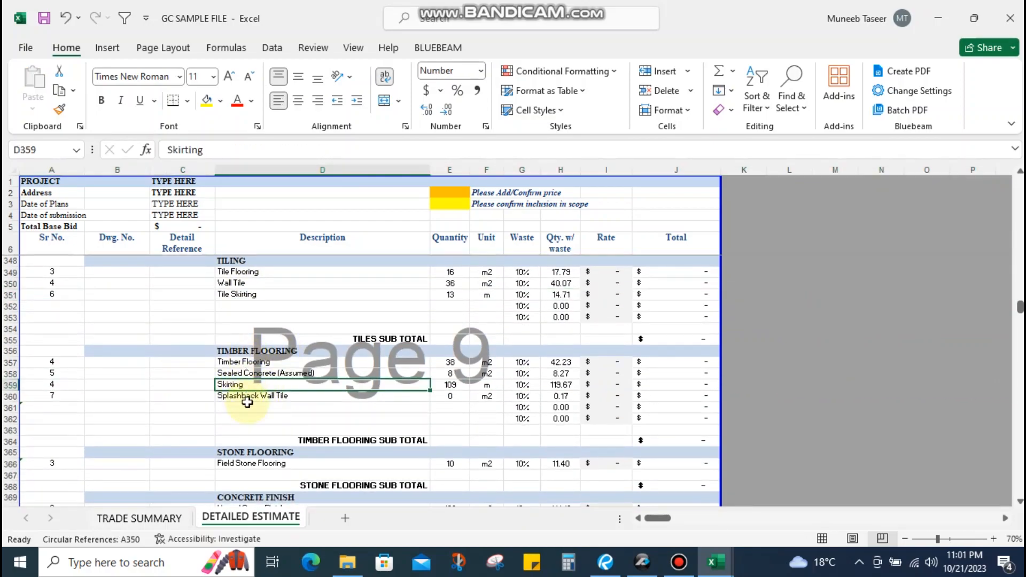
pyautogui.click(264, 373)
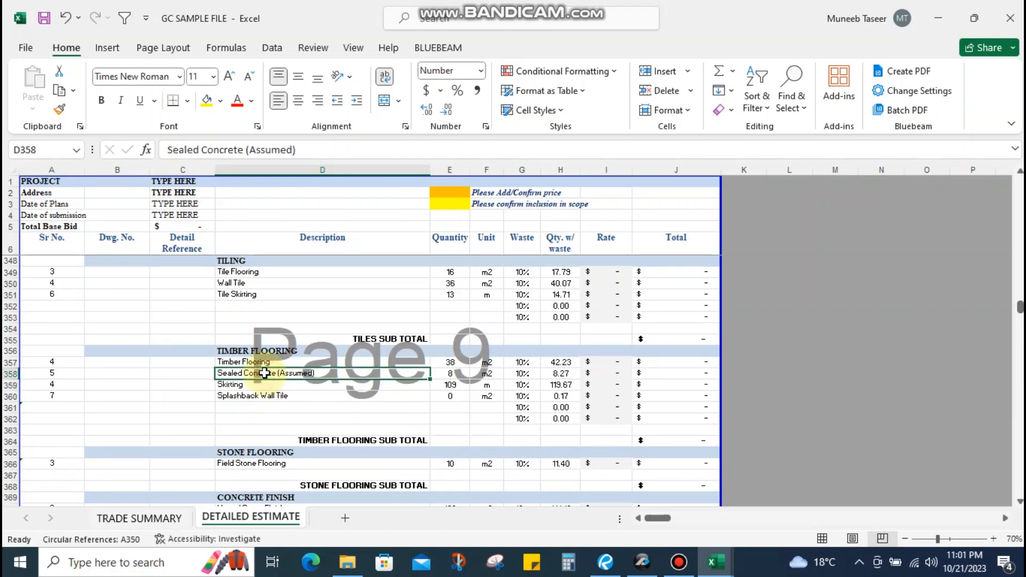
pyautogui.hotkey('shift', 'space')
pyautogui.hotkey('ctrl', 'c')
pyautogui.scroll(-6, 259, 390)
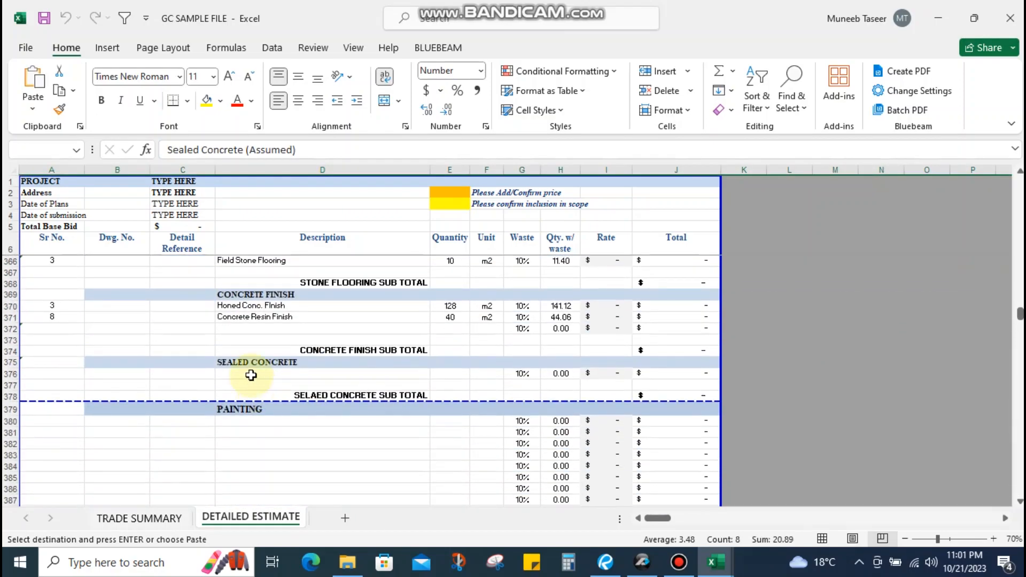
# Insert the cut Sealed Concrete (Assumed) row into the empty row under SEALED CONCRETE
pyautogui.click(239, 374)
pyautogui.hotkey('shift', 'space')
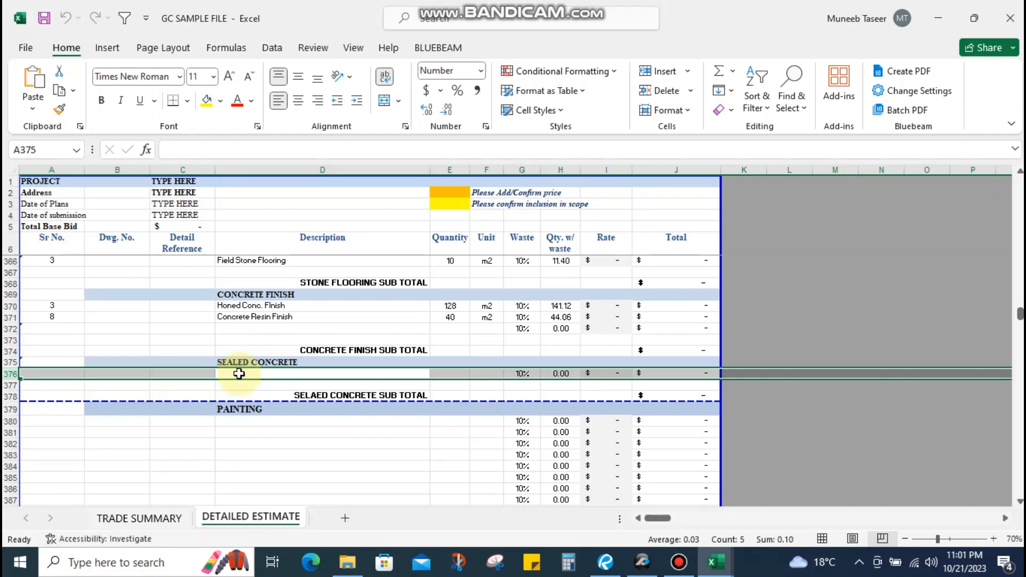
pyautogui.hotkey('ctrl', 'shift', '+')
pyautogui.scroll(1, 290, 393)
pyautogui.scroll(1, 290, 393)
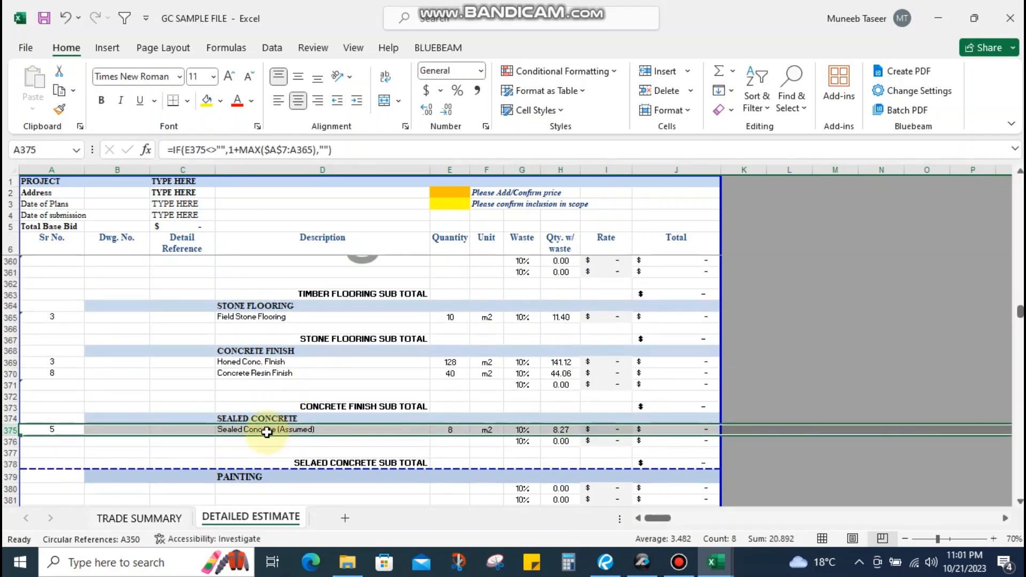
pyautogui.click(264, 441)
# Move the Splashback Wall Tile row into TILING, directly above Tile Skirting
pyautogui.scroll(2, 260, 395)
pyautogui.scroll(1, 259, 391)
pyautogui.click(253, 353)
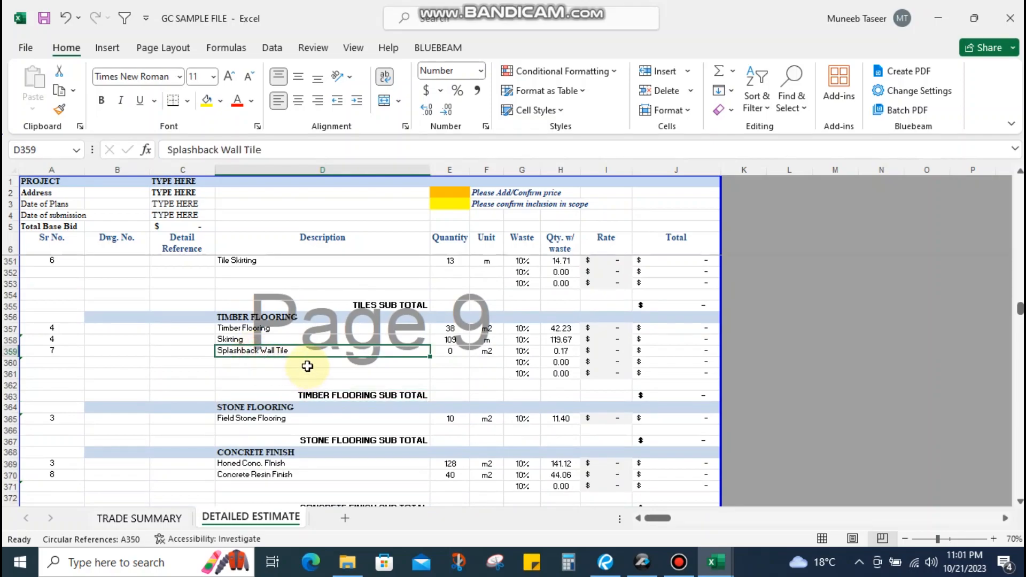
pyautogui.click(276, 350)
pyautogui.hotkey('shift', 'space')
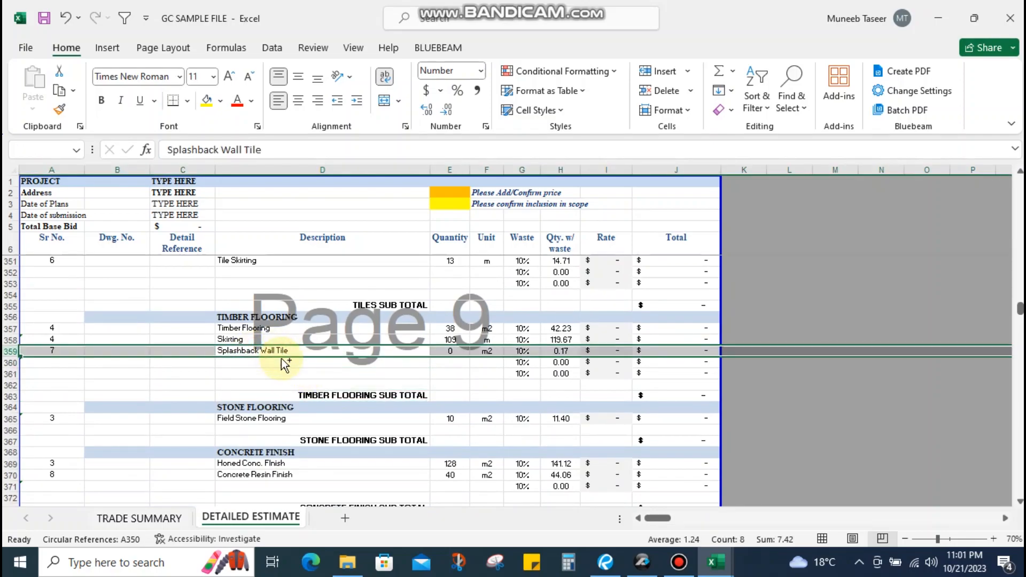
pyautogui.hotkey('ctrl', 'c')
pyautogui.scroll(2, 278, 357)
pyautogui.click(236, 340)
pyautogui.hotkey('shift', 'space')
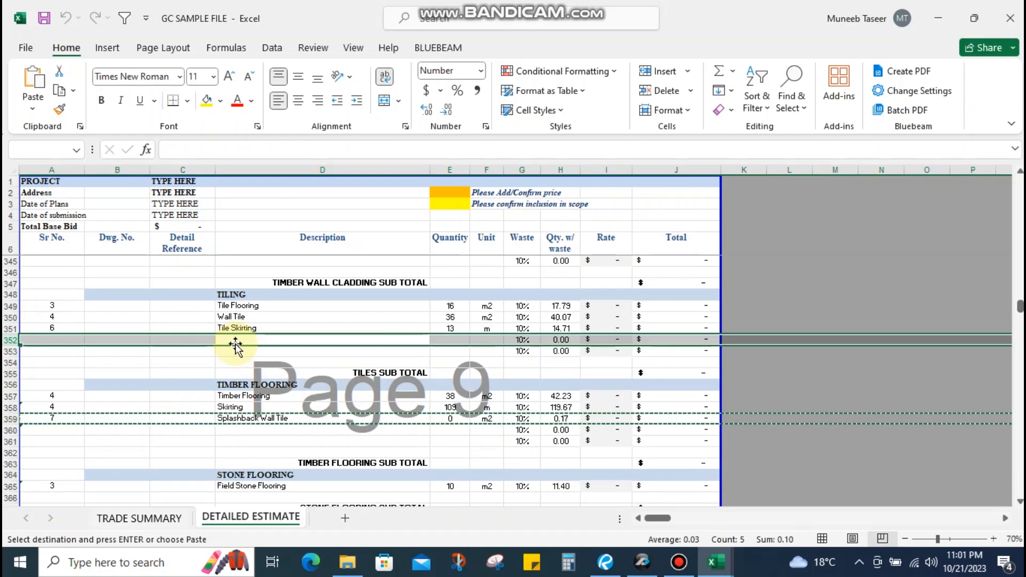
pyautogui.press('Up')
pyautogui.hotkey('shift', 'space')
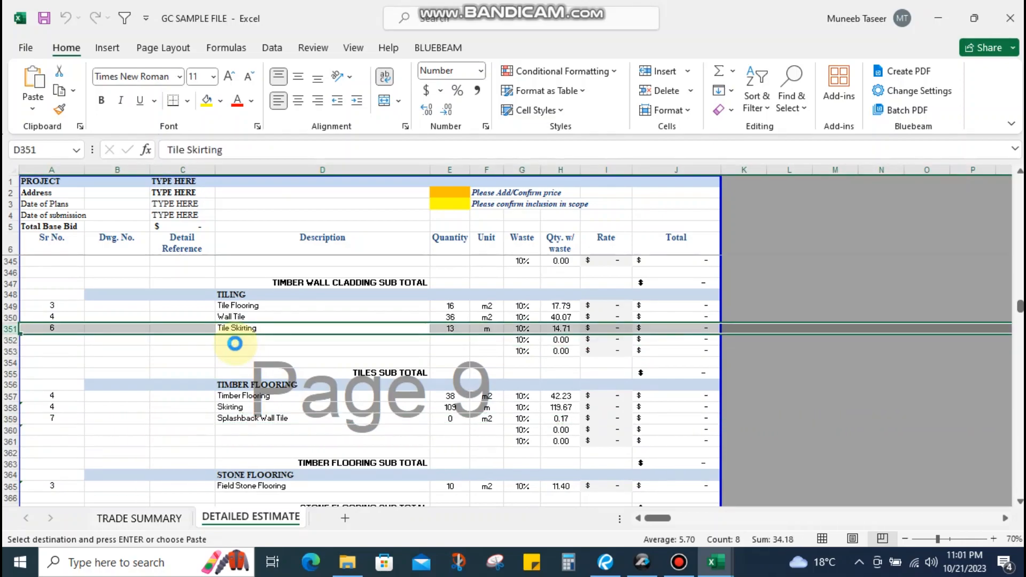
pyautogui.hotkey('ctrl', 'shift', '+')
# Check the Skirting item under Timber Flooring and the blank row in Tiling
pyautogui.click(250, 418)
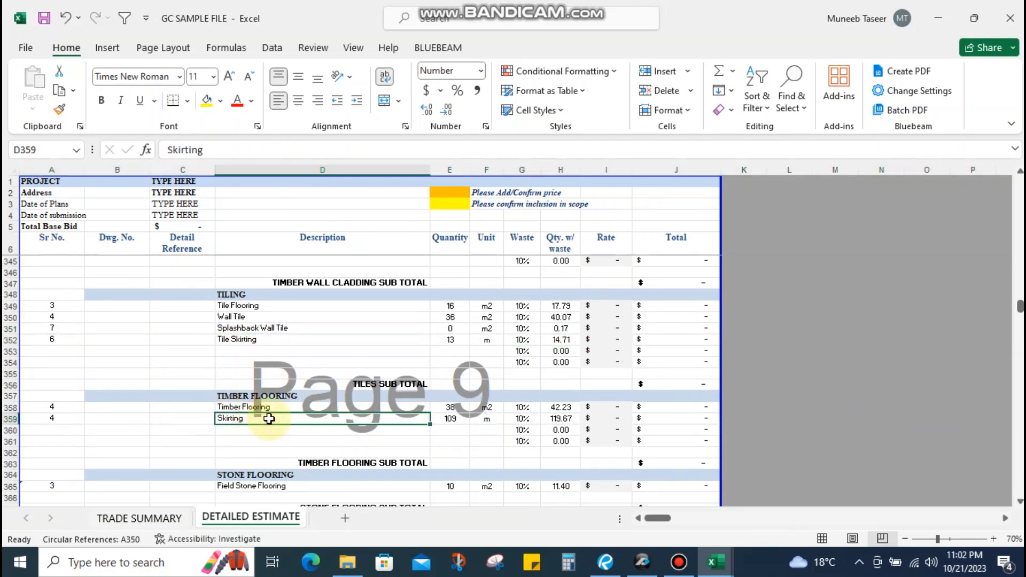
pyautogui.scroll(-4, 252, 418)
pyautogui.scroll(-3, 268, 419)
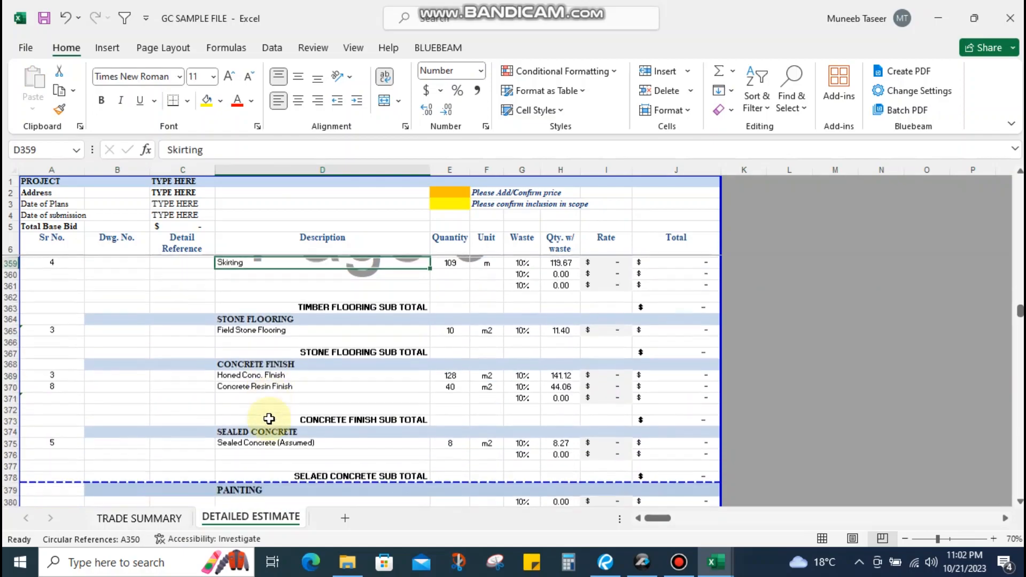
pyautogui.scroll(8, 417, 382)
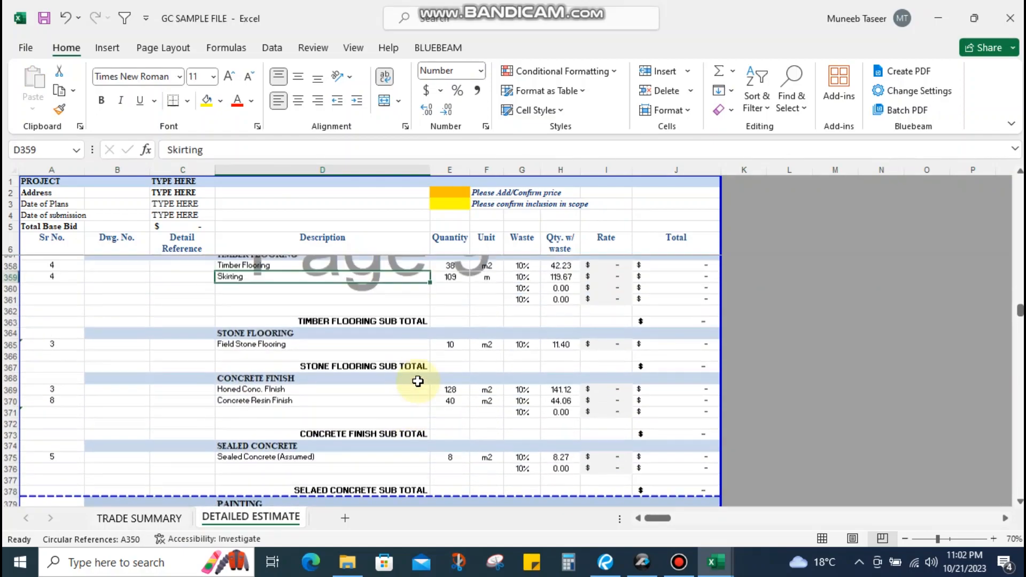
pyautogui.click(272, 395)
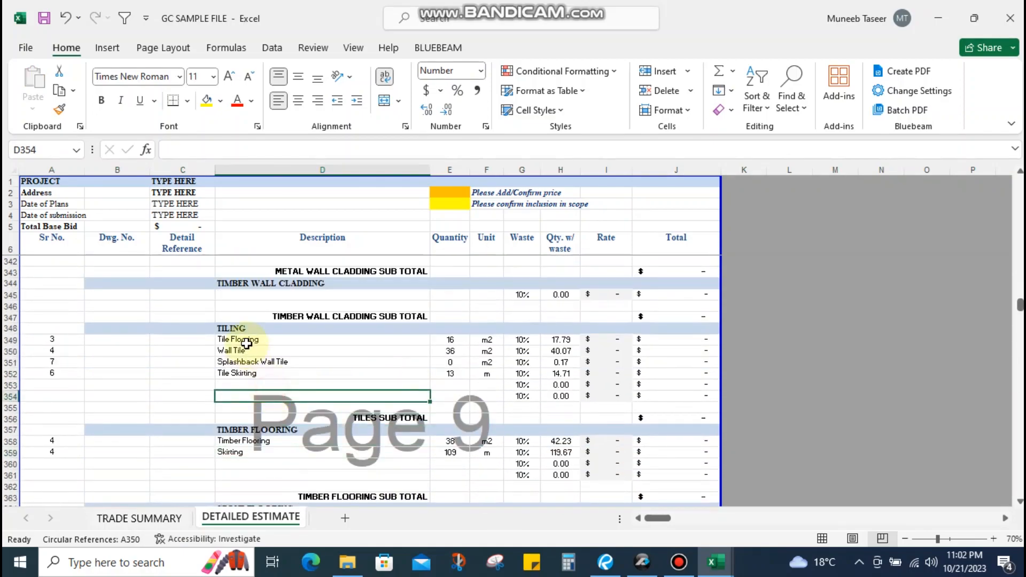
pyautogui.scroll(-3, 239, 368)
pyautogui.click(252, 350)
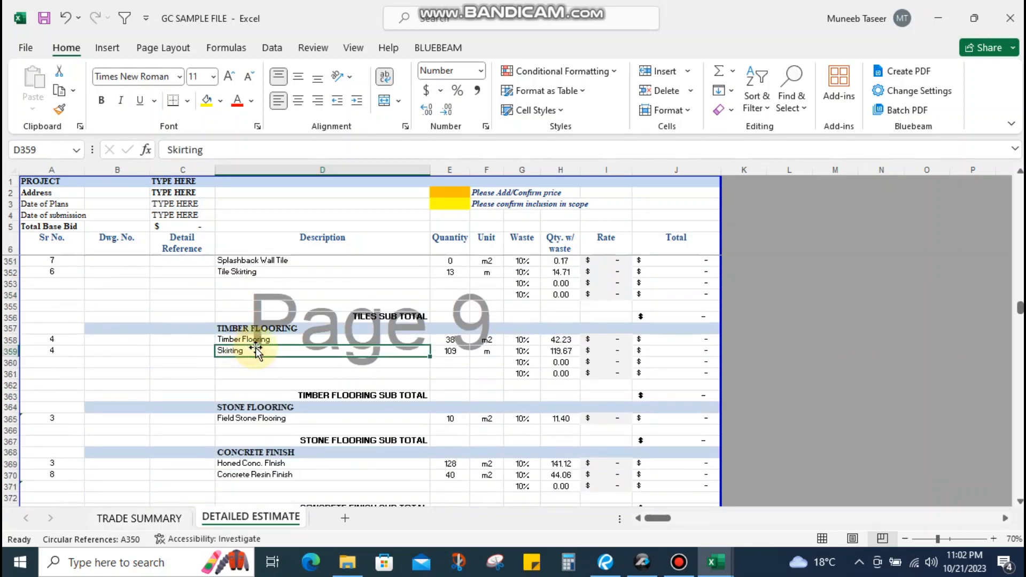
pyautogui.scroll(4, 243, 350)
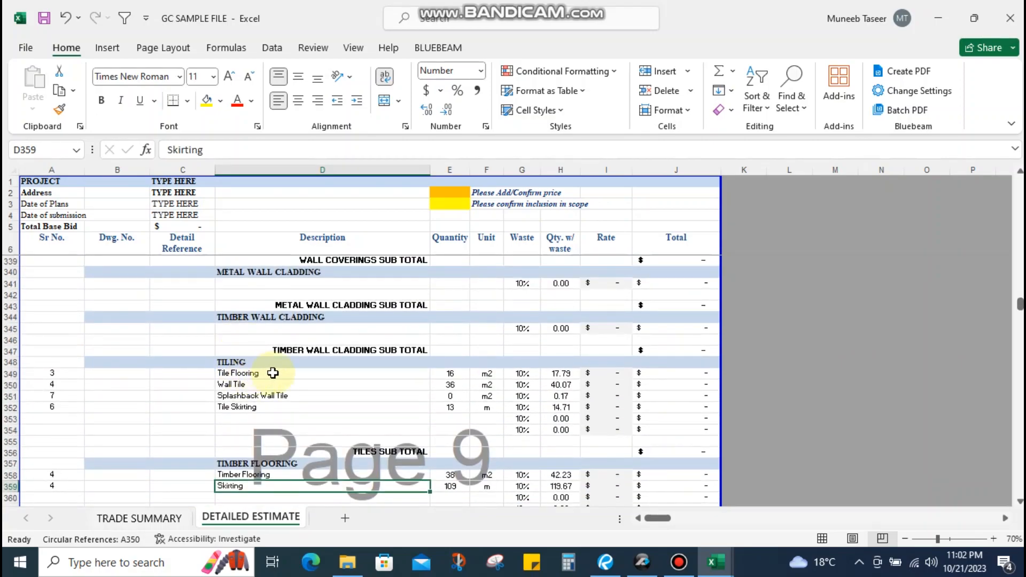
# Review the Tiling and Timber Flooring items through Honed Conc. Finish, then switch to Bluebeam Revu
pyautogui.click(262, 376)
pyautogui.click(248, 384)
pyautogui.click(240, 407)
pyautogui.scroll(-4, 275, 377)
pyautogui.click(237, 354)
pyautogui.click(241, 339)
pyautogui.scroll(-1, 252, 406)
pyautogui.click(262, 431)
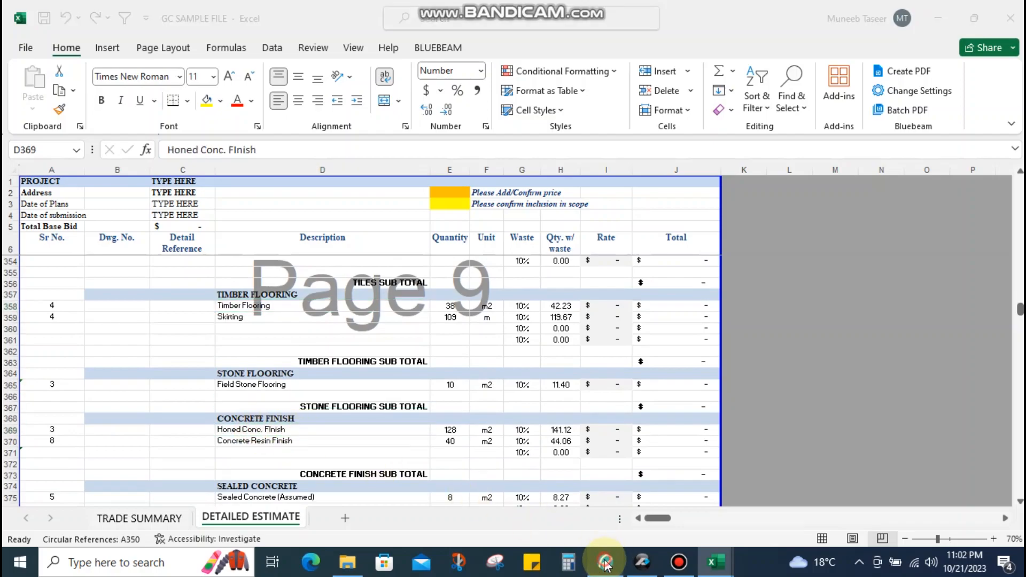
pyautogui.click(605, 561)
# Jump to page 1 and outline the front door panel description in the Finishes Schedule
pyautogui.scroll(-3, 476, 321)
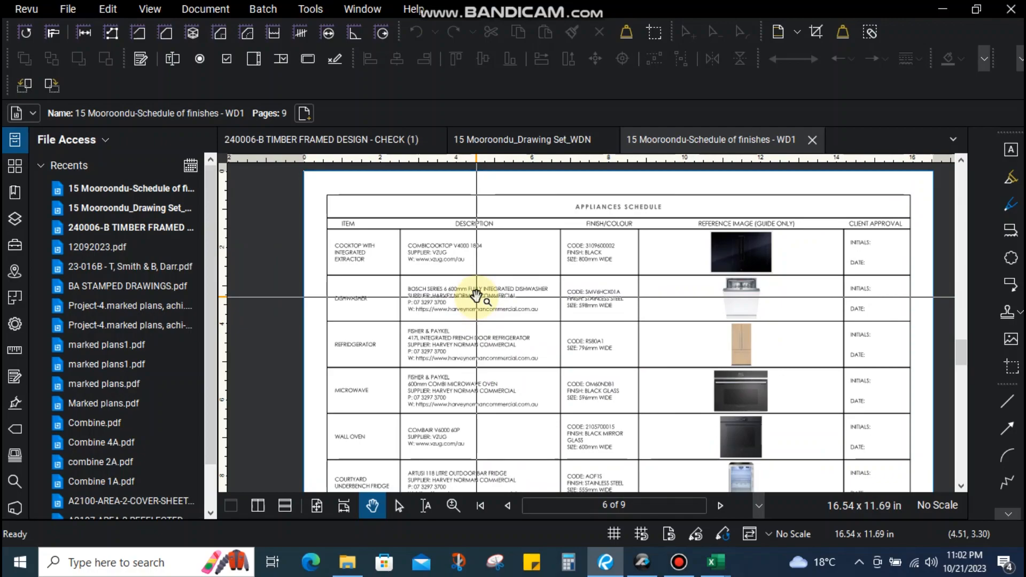
pyautogui.press('Home')
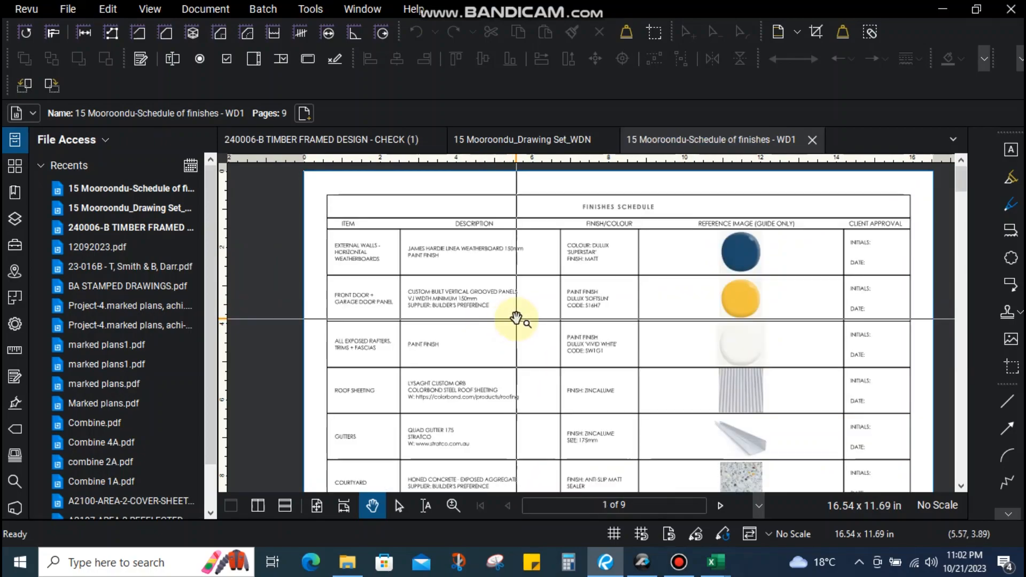
pyautogui.scroll(3, 378, 293)
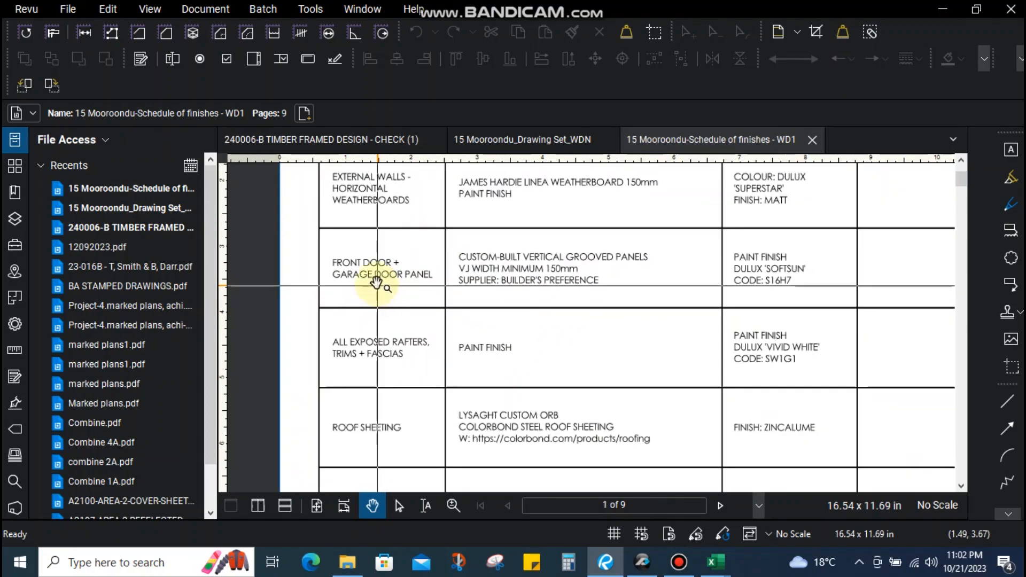
pyautogui.moveTo(373, 275); pyautogui.dragTo(373, 293)
pyautogui.press('v')
pyautogui.moveTo(321, 263); pyautogui.dragTo(591, 304)
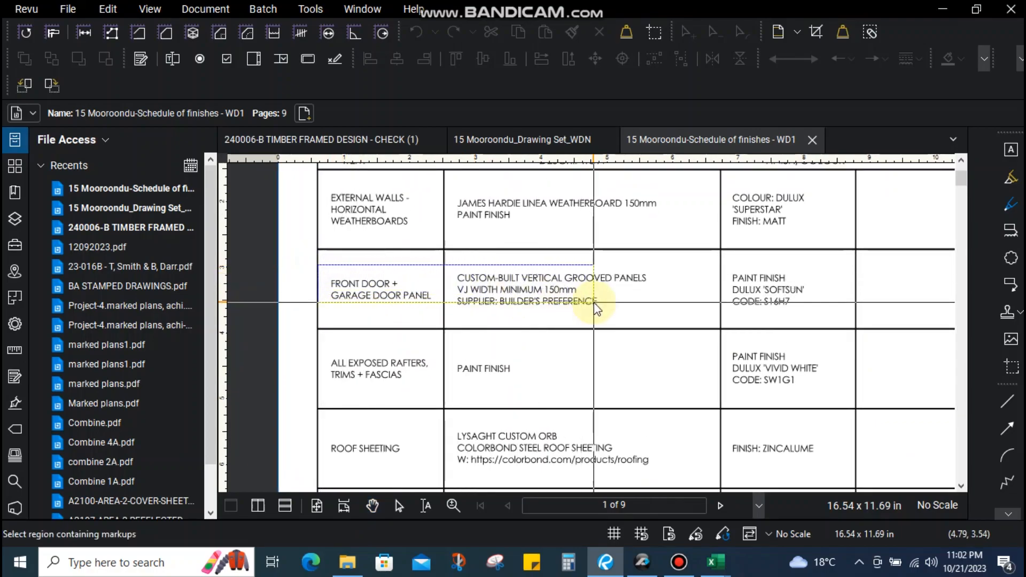
pyautogui.moveTo(658, 265); pyautogui.dragTo(653, 323)
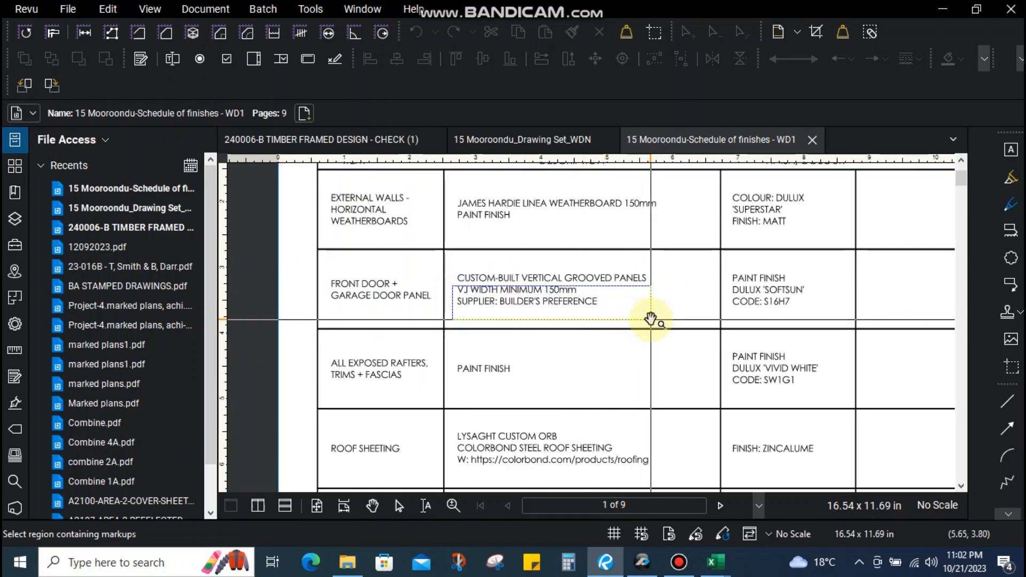
pyautogui.press('p')
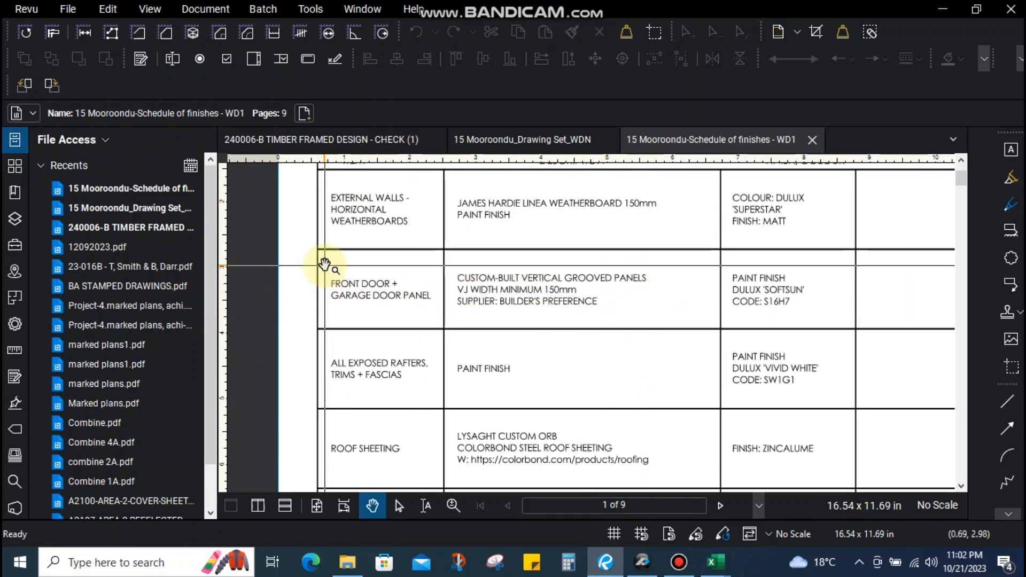
# Examine the CUSTOM-BUILT, EXTERNAL WALLS and weatherboards entries of the Finishes Schedule up close
pyautogui.press('v')
pyautogui.moveTo(454, 268); pyautogui.dragTo(660, 318)
pyautogui.press('p')
pyautogui.moveTo(557, 275); pyautogui.dragTo(554, 313)
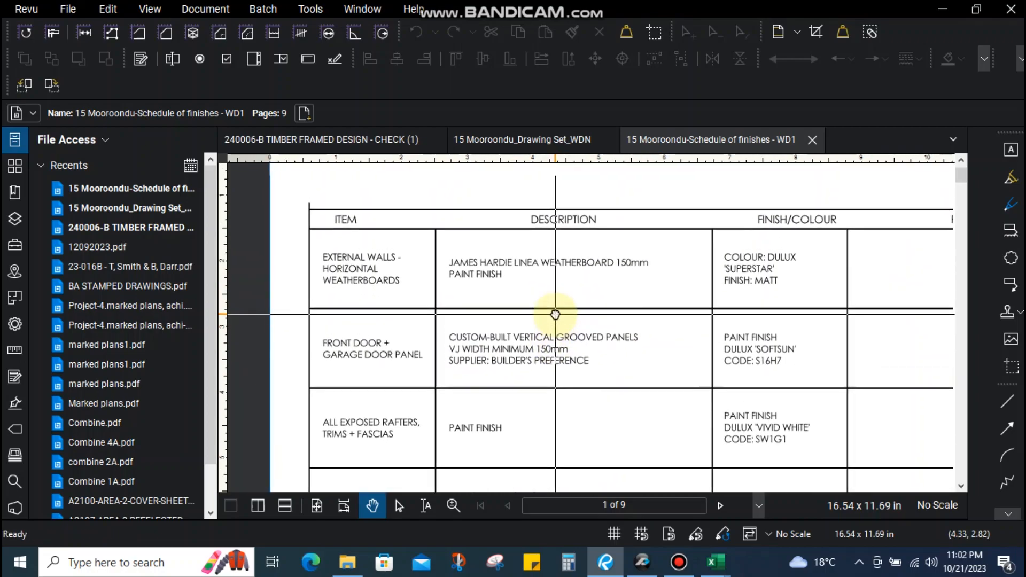
pyautogui.moveTo(320, 242); pyautogui.dragTo(419, 288)
pyautogui.scroll(2, 342, 288)
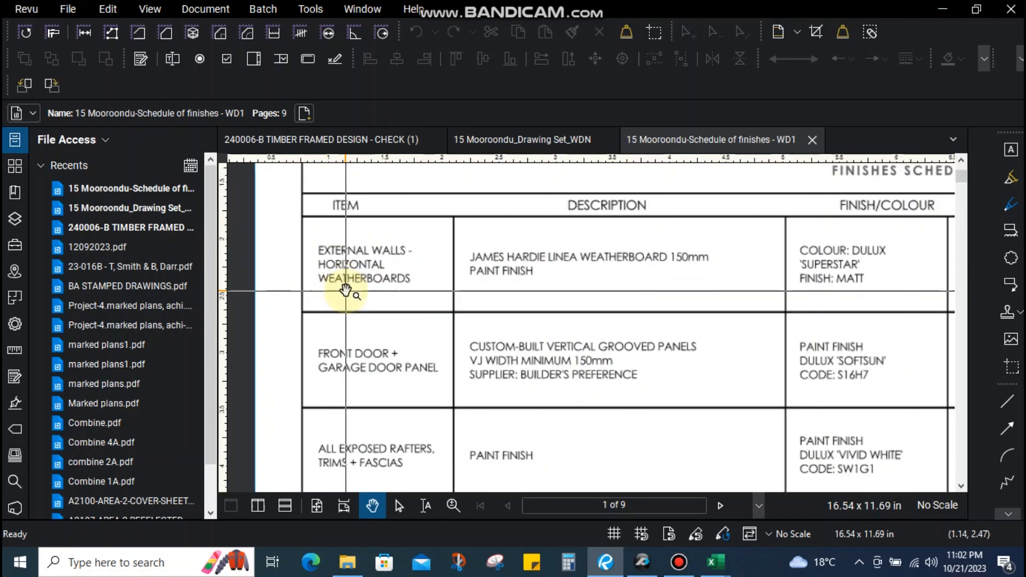
pyautogui.moveTo(303, 266); pyautogui.dragTo(286, 251)
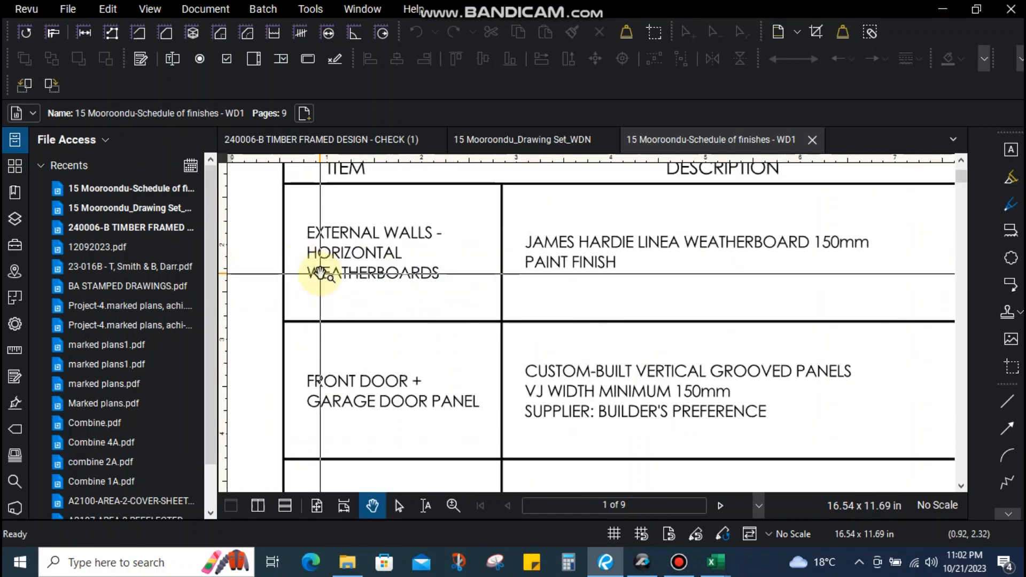
pyautogui.scroll(-3, 319, 274)
pyautogui.moveTo(407, 238); pyautogui.dragTo(373, 238)
pyautogui.scroll(3, 402, 259)
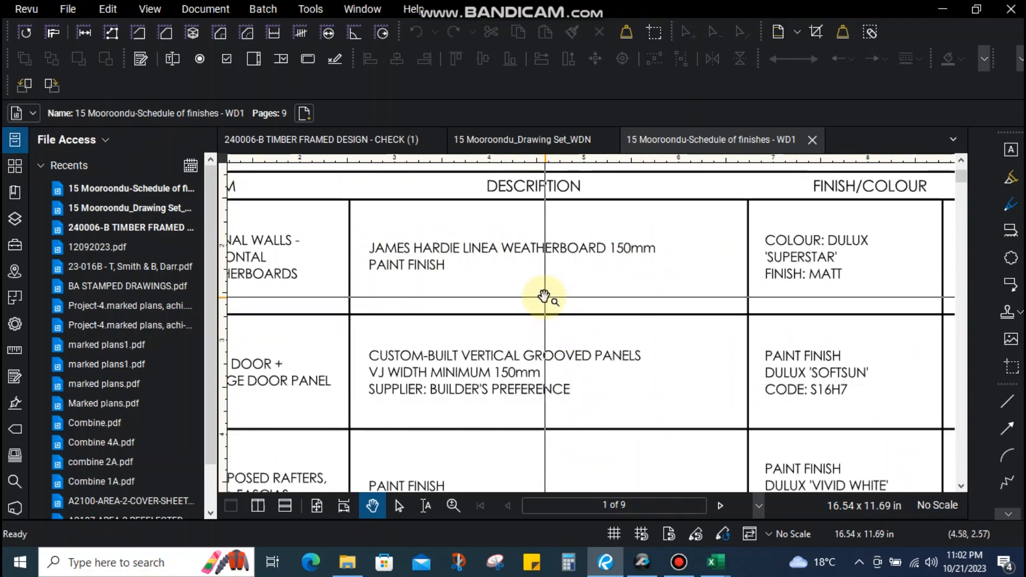
pyautogui.scroll(-1, 540, 292)
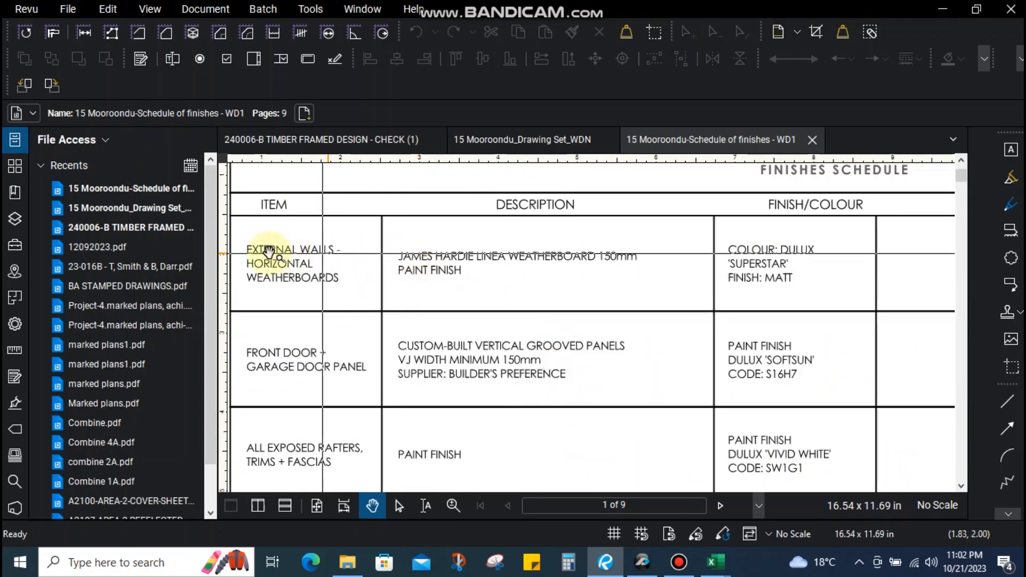
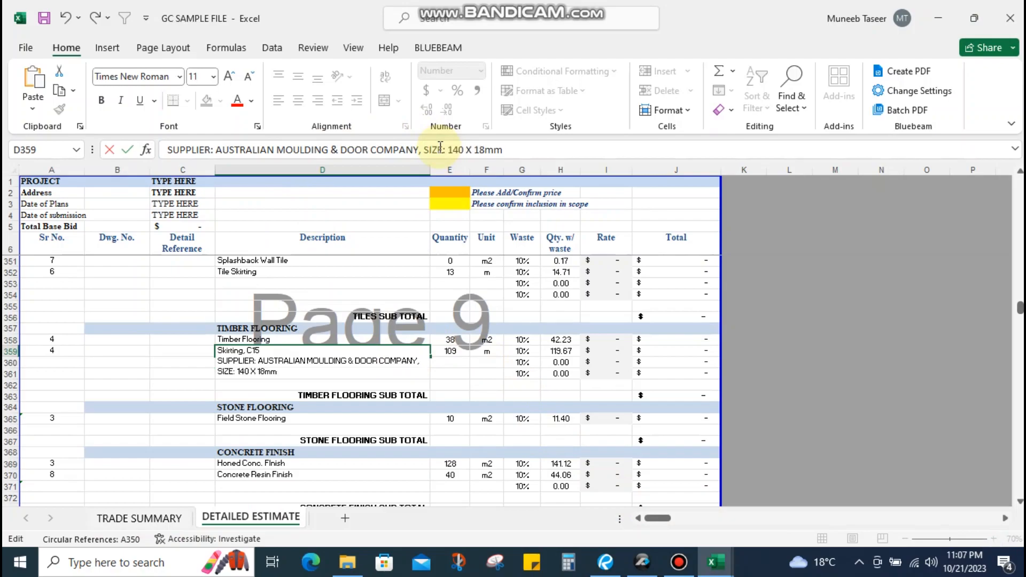
# Commit the Skirting, C15 description in D359 so the row wraps, then recheck the cell
pyautogui.click(355, 360)
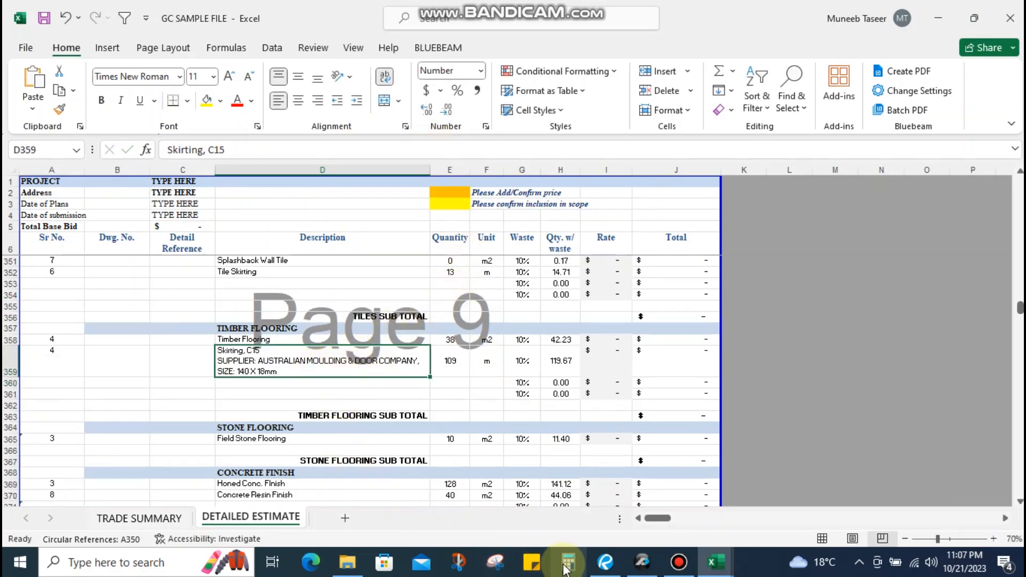
pyautogui.click(609, 363)
pyautogui.click(242, 361)
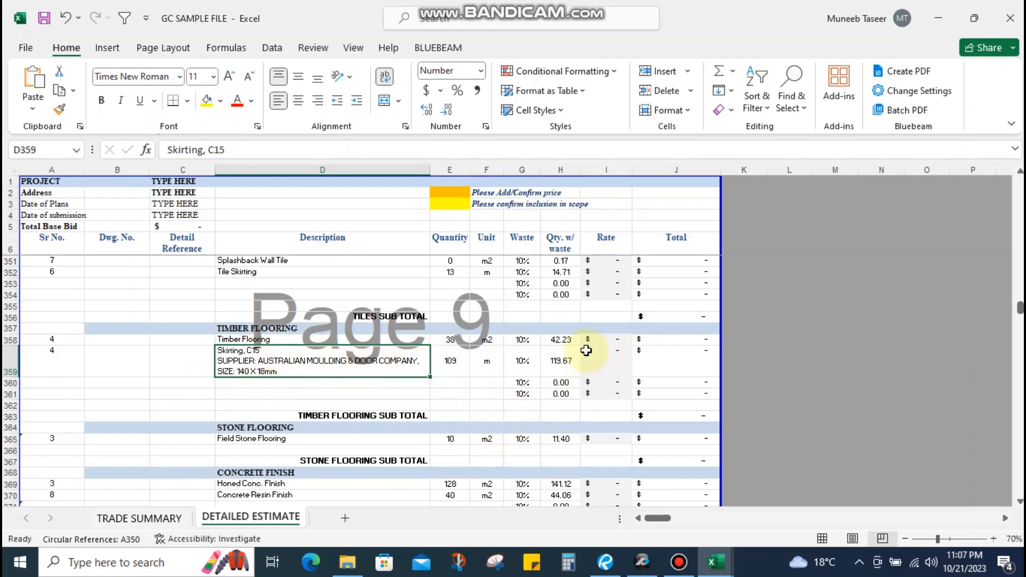
pyautogui.click(614, 566)
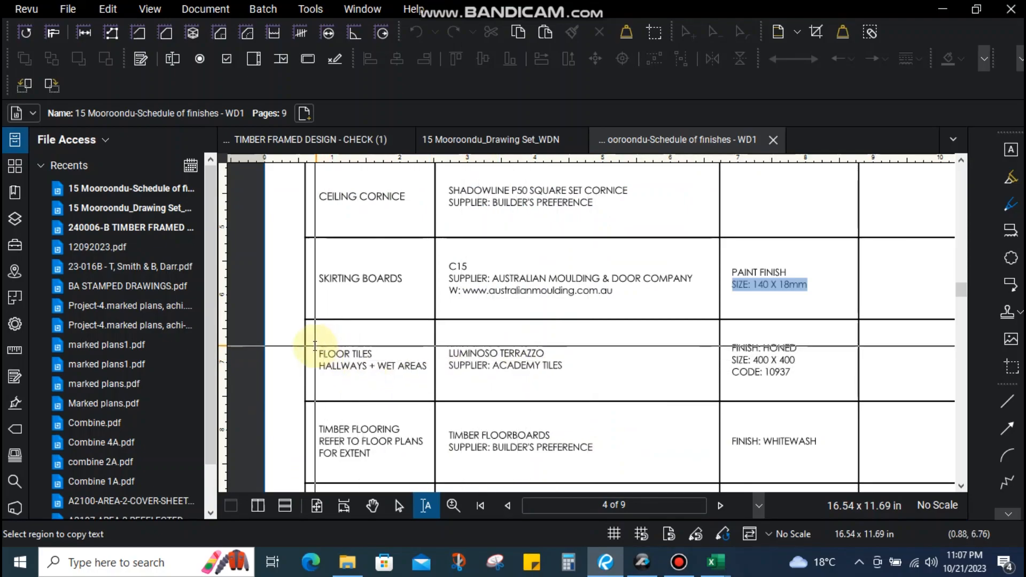
# Select the Luminoso Terrazzo tile description and check the Wall Tile rows D350–D355 in the estimate
pyautogui.moveTo(443, 350); pyautogui.dragTo(561, 359)
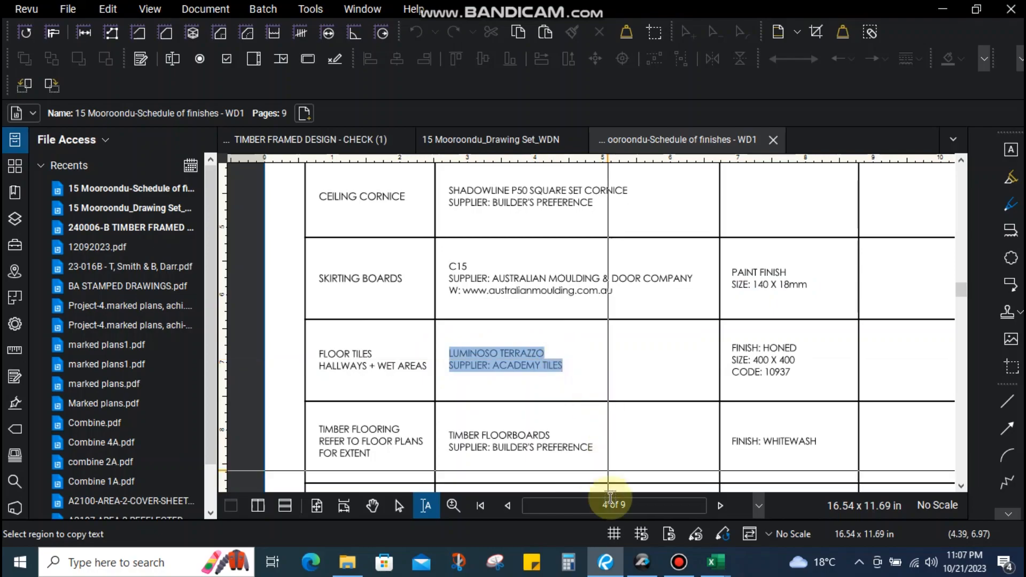
pyautogui.moveTo(710, 561)
pyautogui.click(602, 499)
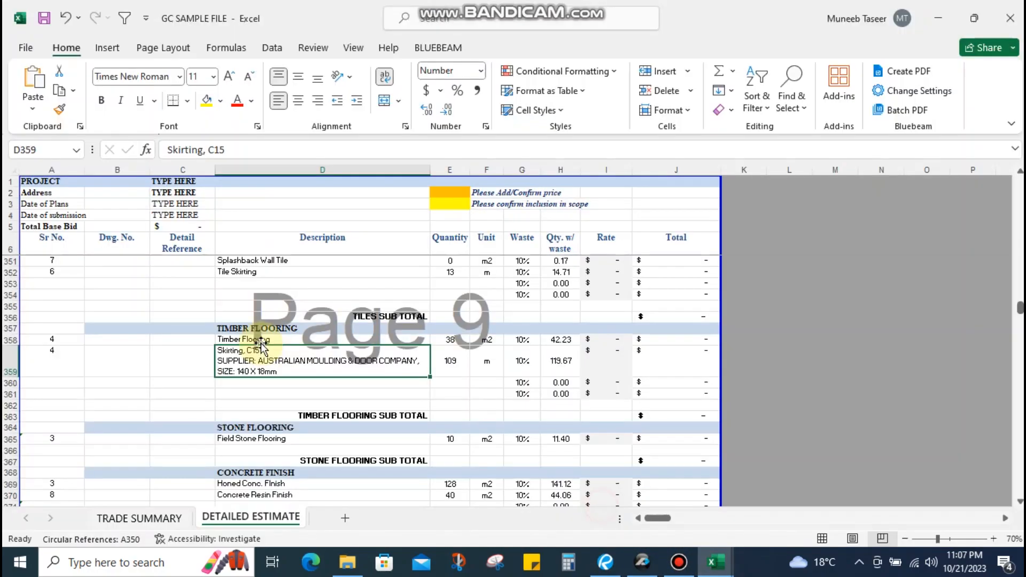
pyautogui.click(274, 309)
pyautogui.scroll(3, 280, 337)
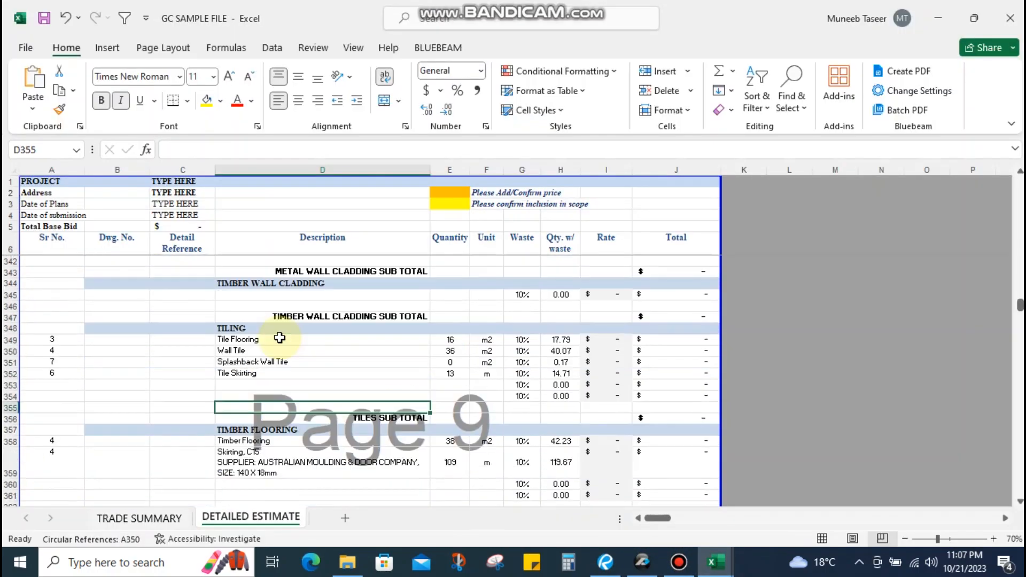
pyautogui.click(224, 348)
pyautogui.click(380, 396)
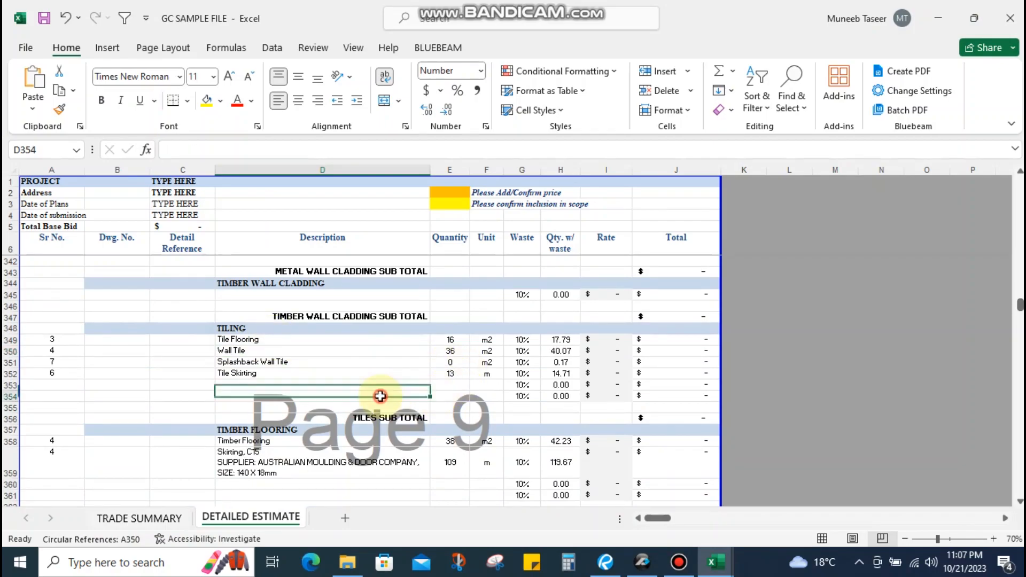
# Pan the schedule past the Kitchen Benchtop row to page 5's joinery fronts and splashback tiles
pyautogui.click(606, 561)
pyautogui.click(504, 400)
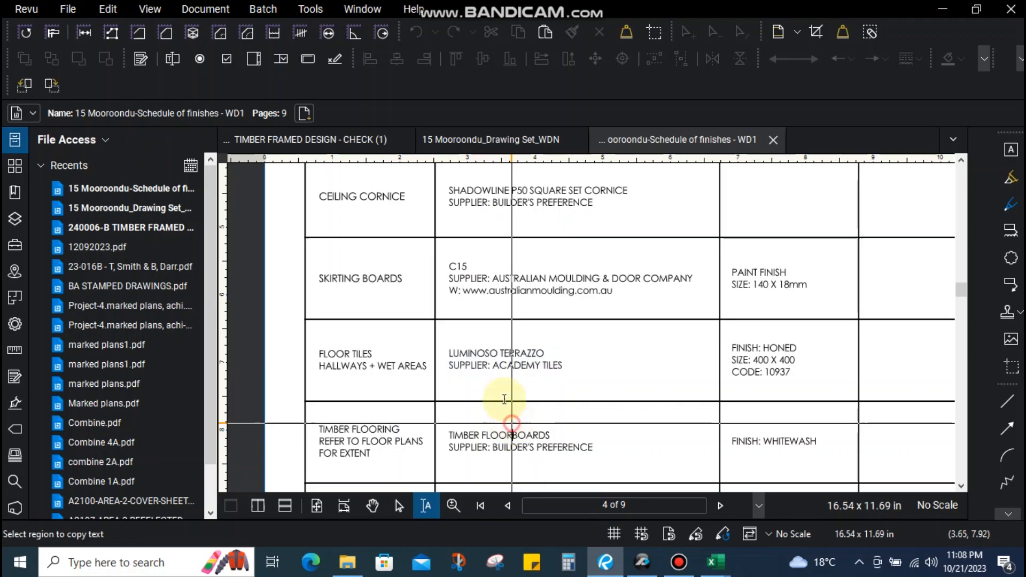
pyautogui.moveTo(512, 423); pyautogui.dragTo(487, 345)
pyautogui.press('Escape')
pyautogui.moveTo(488, 401); pyautogui.dragTo(478, 293)
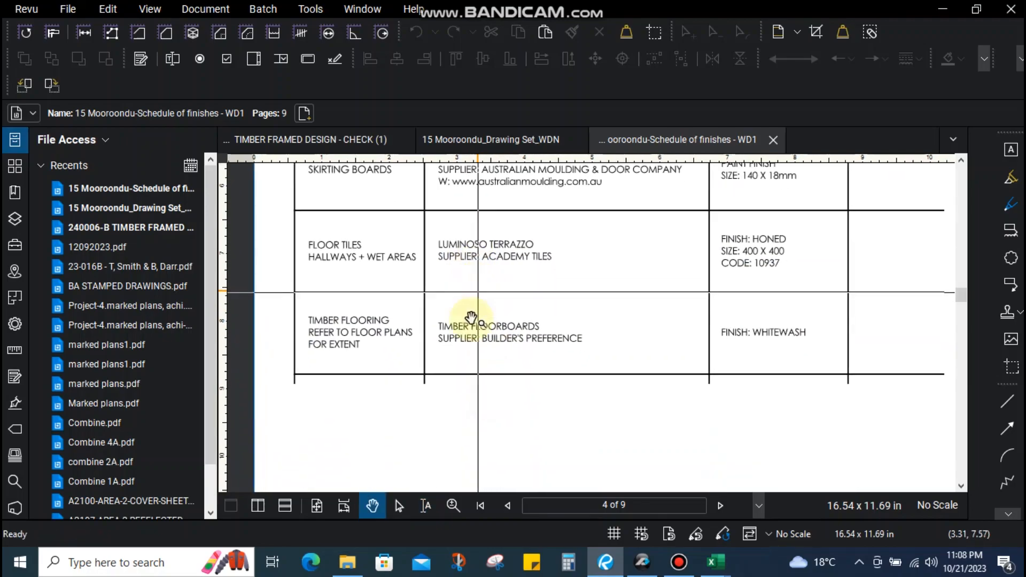
pyautogui.moveTo(394, 401); pyautogui.dragTo(394, 350)
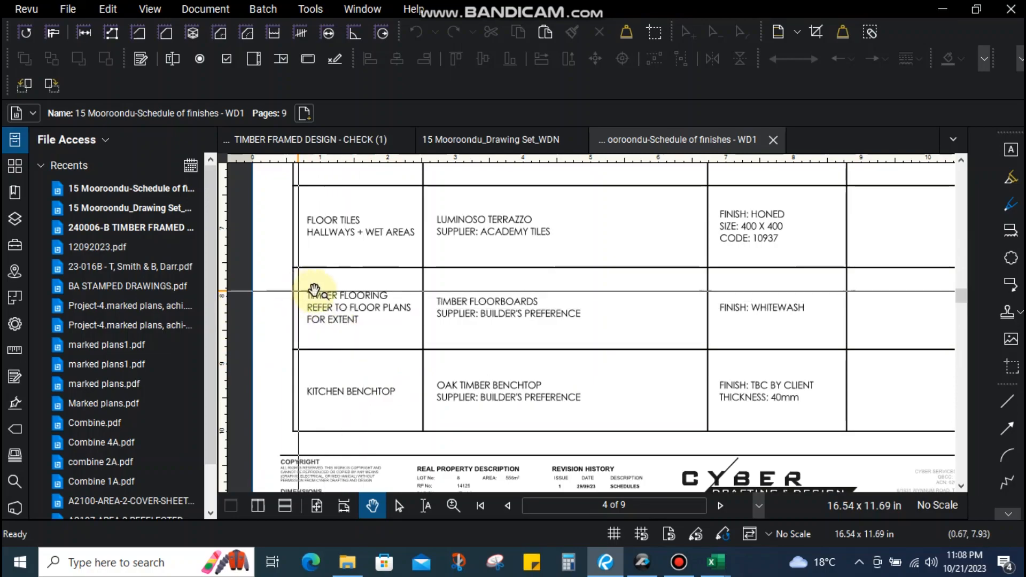
pyautogui.scroll(-5, 508, 396)
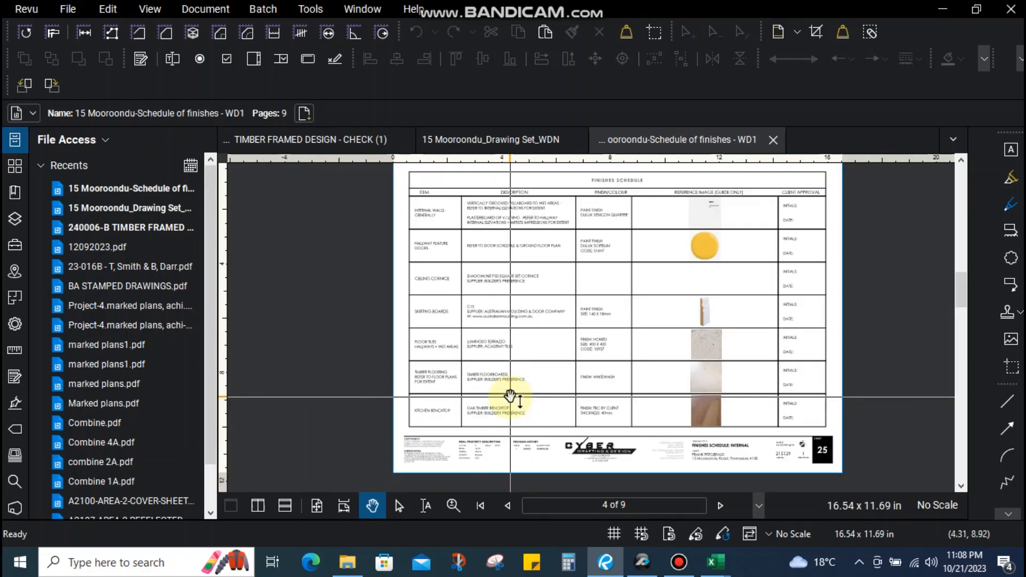
pyautogui.scroll(-1, 510, 397)
pyautogui.scroll(5, 424, 385)
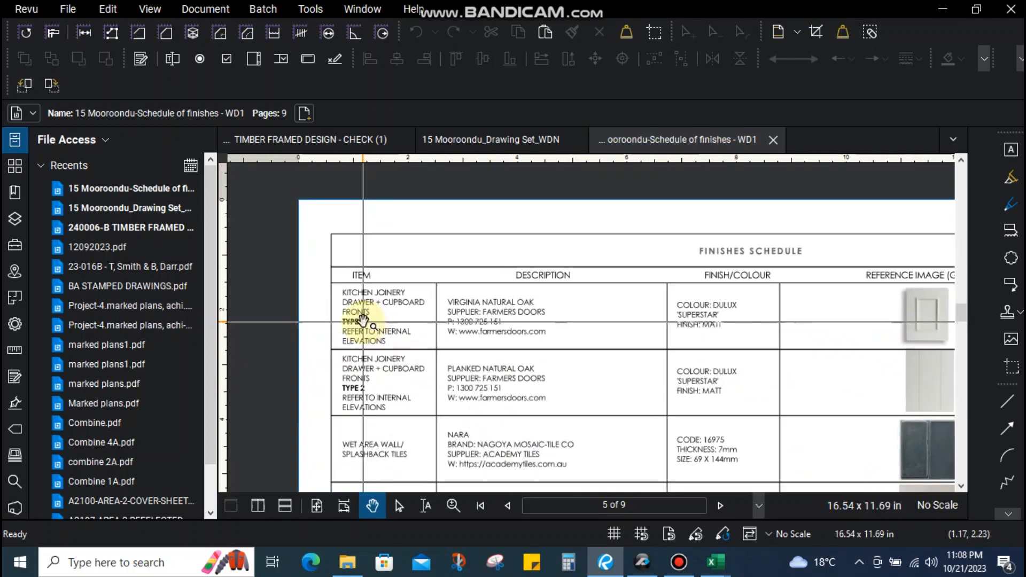
# Nudge the schedule page and briefly check the PlanSwift takeoff plan before returning
pyautogui.scroll(3, 378, 323)
pyautogui.moveTo(389, 361); pyautogui.dragTo(401, 306)
pyautogui.scroll(-3, 400, 305)
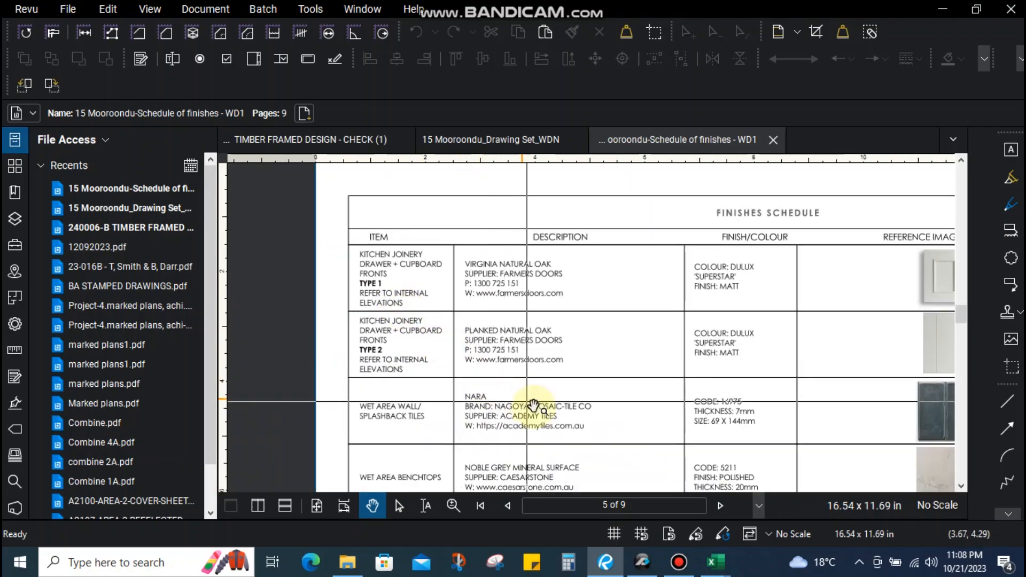
pyautogui.click(638, 565)
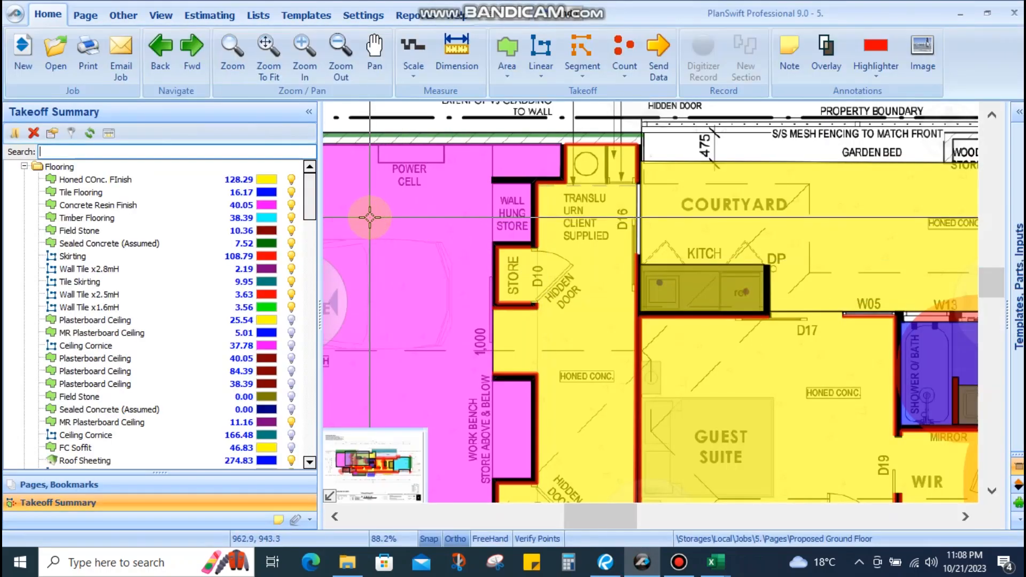
pyautogui.click(960, 14)
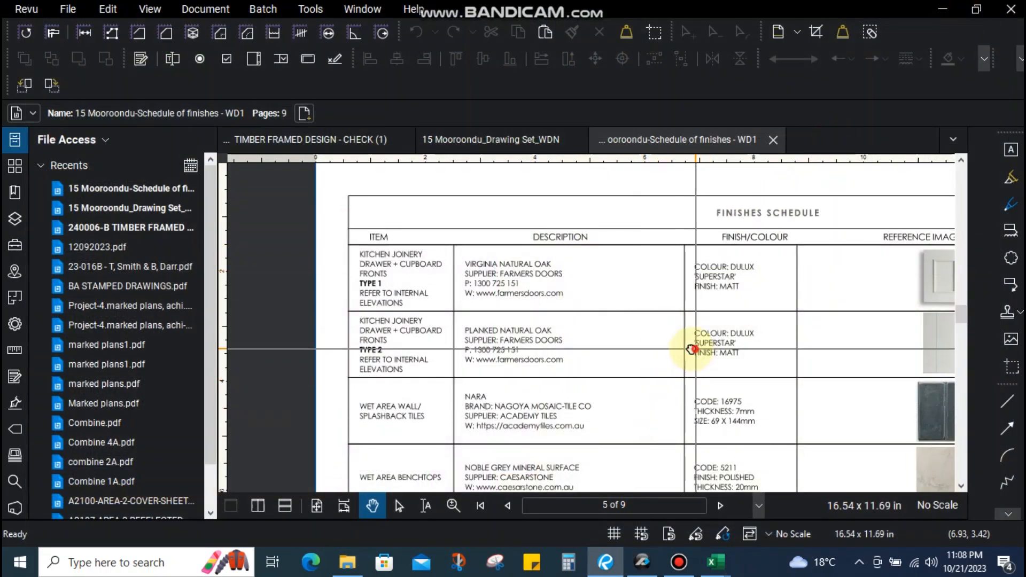
pyautogui.moveTo(696, 349); pyautogui.dragTo(632, 295)
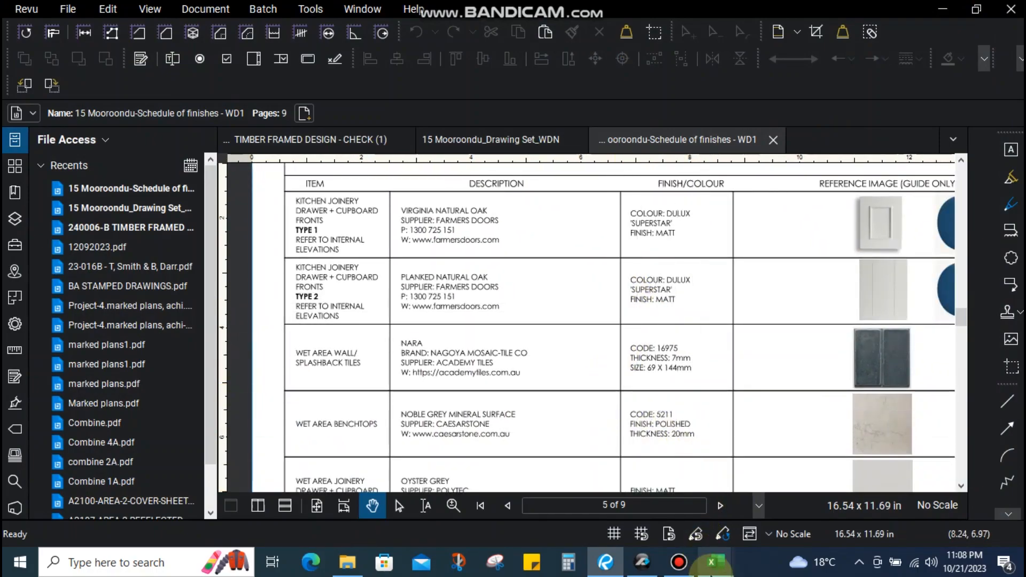
# Mark a region around WET AREA BENCHTOPS on page 5, then page down to the appliances schedule
pyautogui.moveTo(716, 562)
pyautogui.moveTo(736, 475)
pyautogui.moveTo(611, 496)
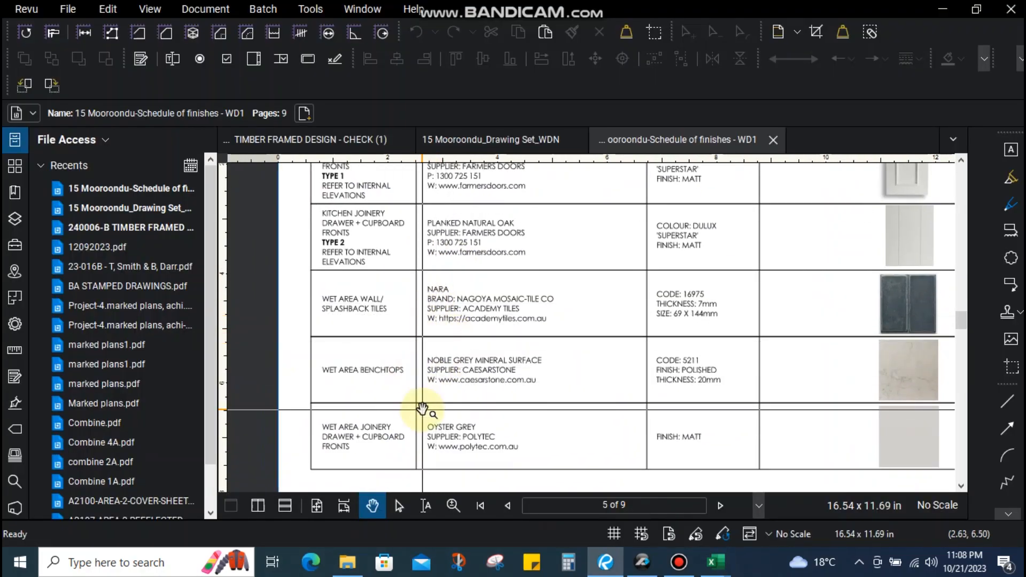
pyautogui.moveTo(422, 410); pyautogui.dragTo(385, 343)
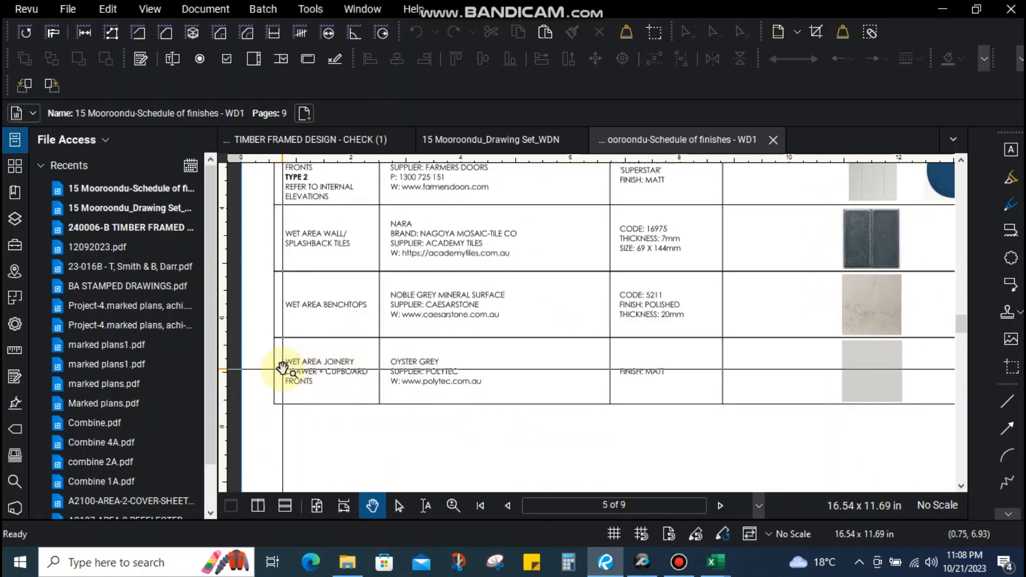
pyautogui.scroll(2, 282, 369)
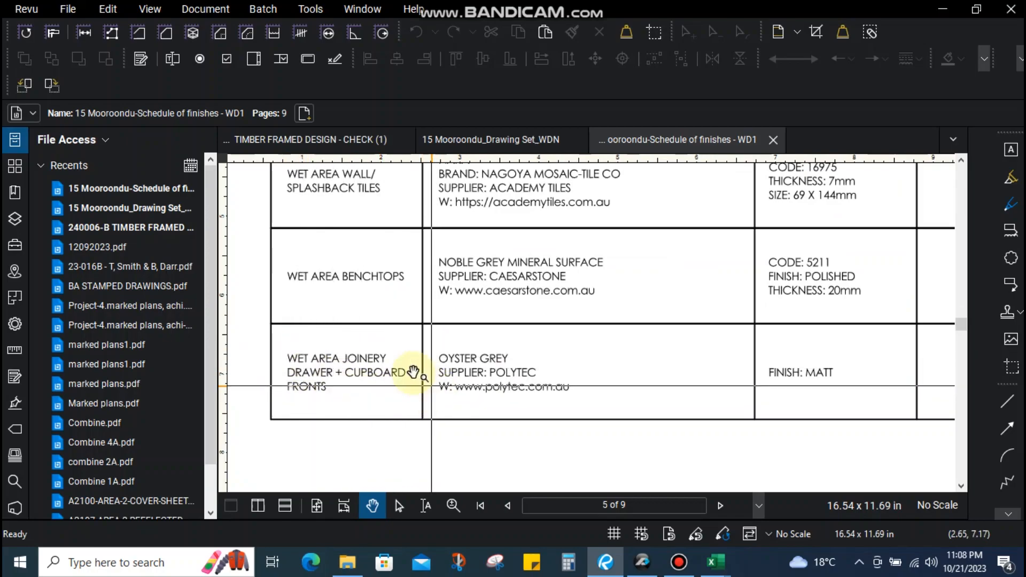
pyautogui.moveTo(449, 326); pyautogui.dragTo(460, 377)
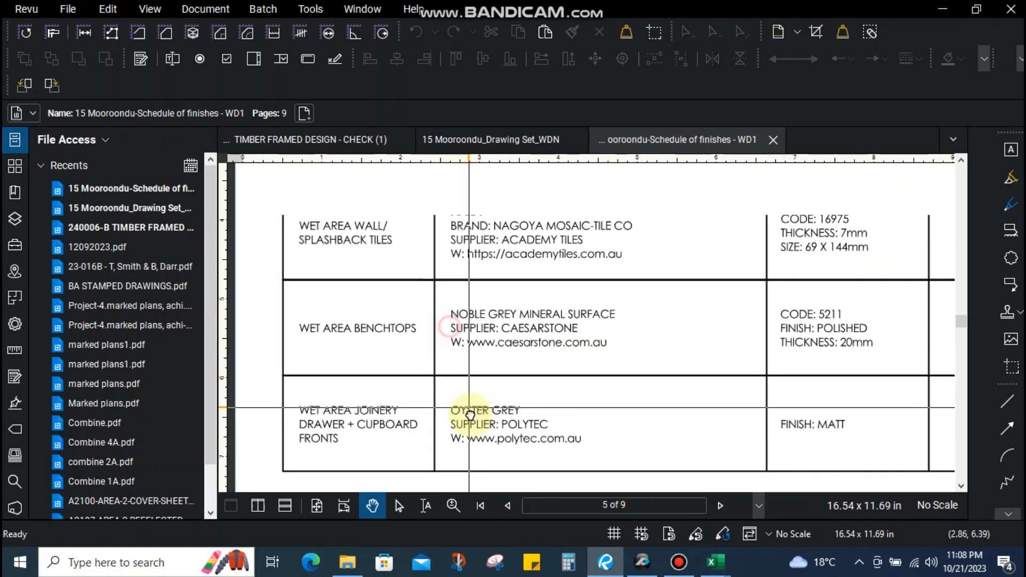
pyautogui.press('v')
pyautogui.moveTo(305, 337); pyautogui.dragTo(434, 367)
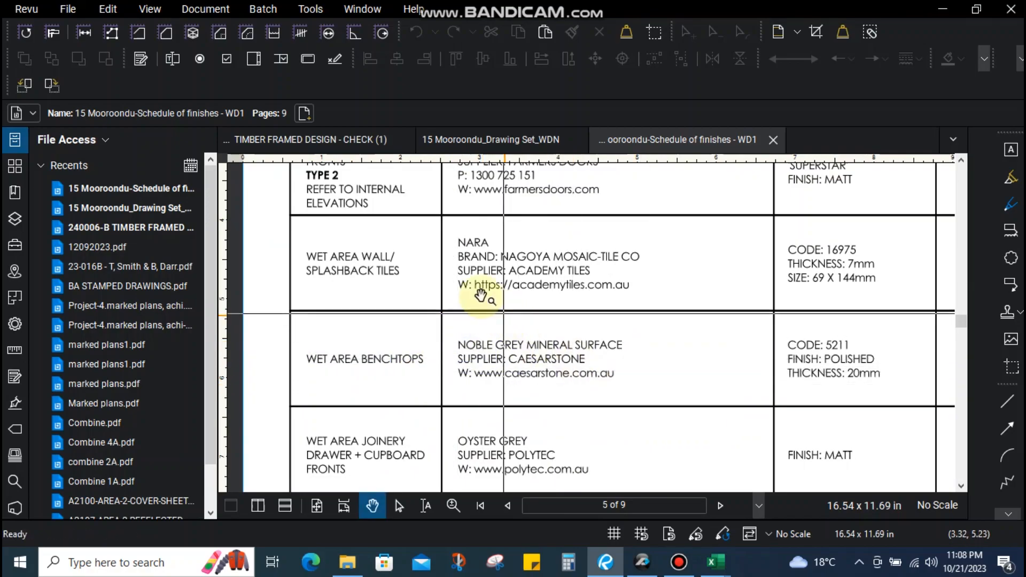
pyautogui.scroll(-3, 470, 342)
pyautogui.moveTo(770, 330); pyautogui.dragTo(525, 296)
pyautogui.scroll(-3, 527, 293)
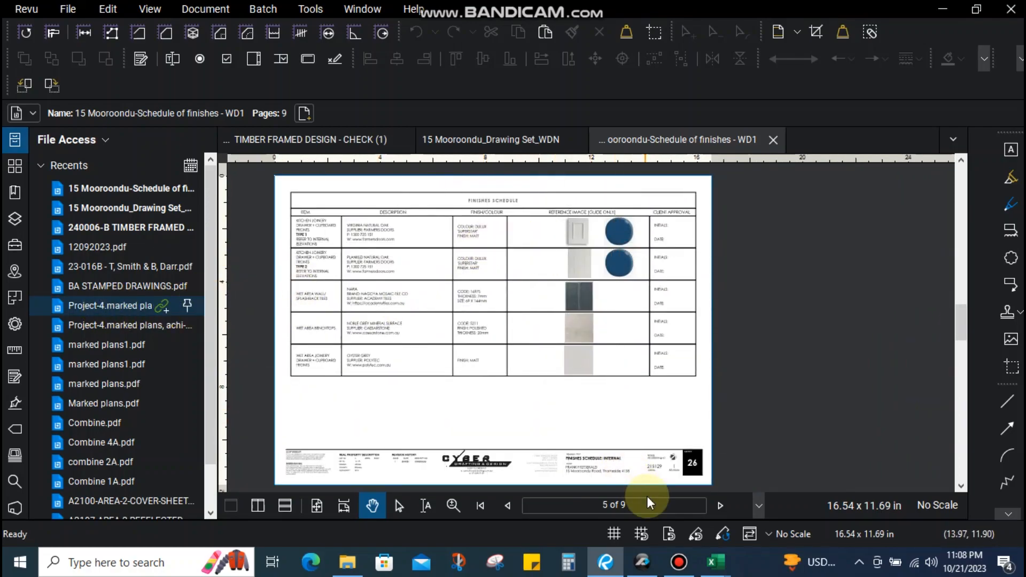
pyautogui.press('pagedown')
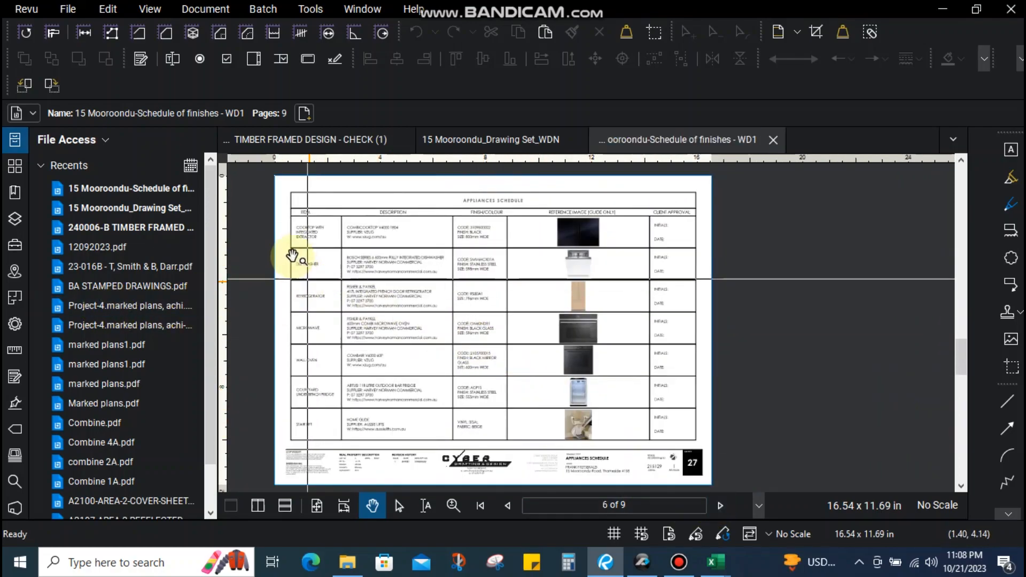
# Mark regions around the Dishwasher cell and the cooktop's item text and CODE line
pyautogui.scroll(4, 294, 251)
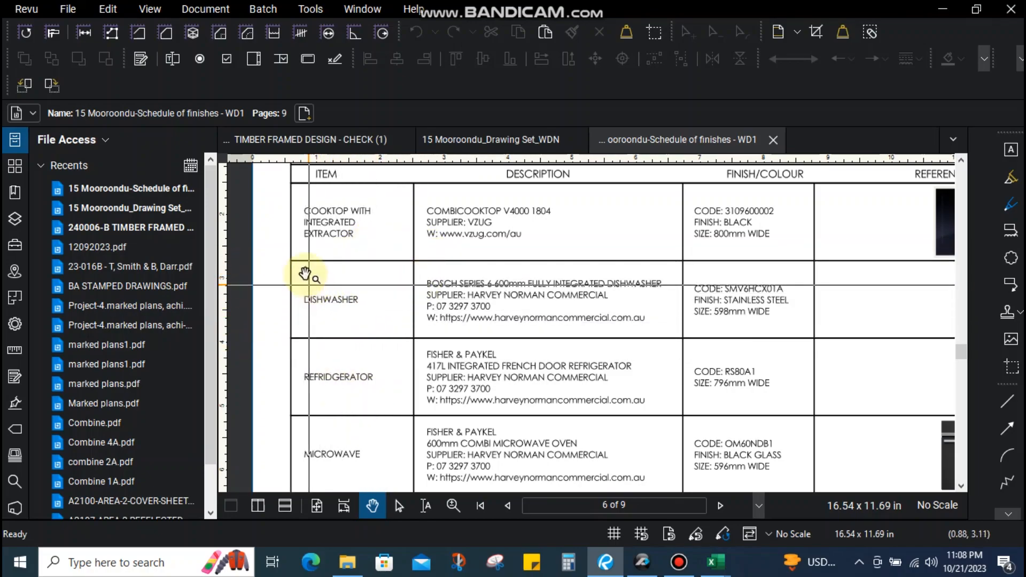
pyautogui.moveTo(296, 268)
pyautogui.mouseDown()
pyautogui.moveTo(322, 300)
pyautogui.moveTo(313, 279)
pyautogui.mouseUp()
pyautogui.moveTo(341, 316); pyautogui.dragTo(423, 344)
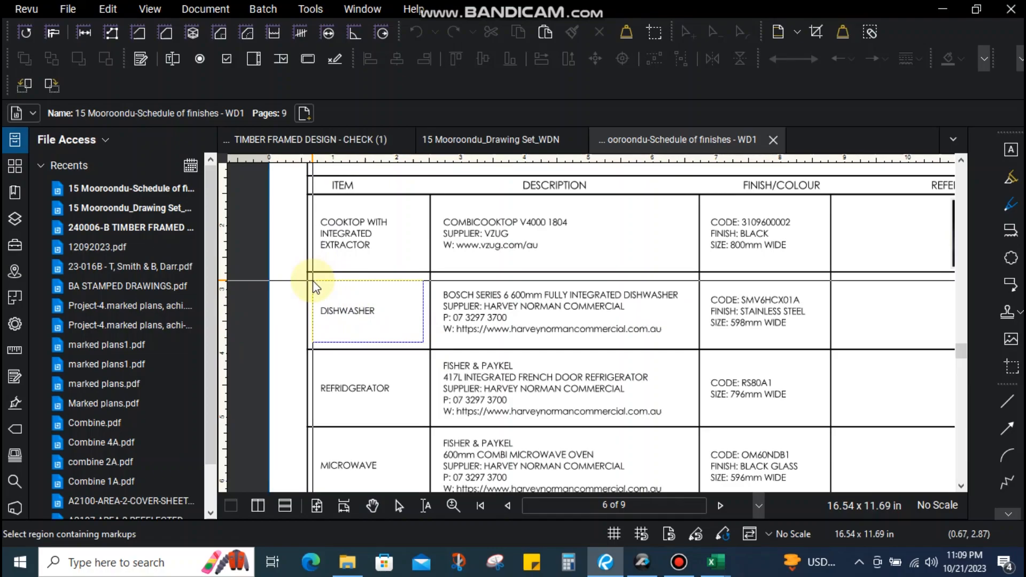
pyautogui.press('Escape')
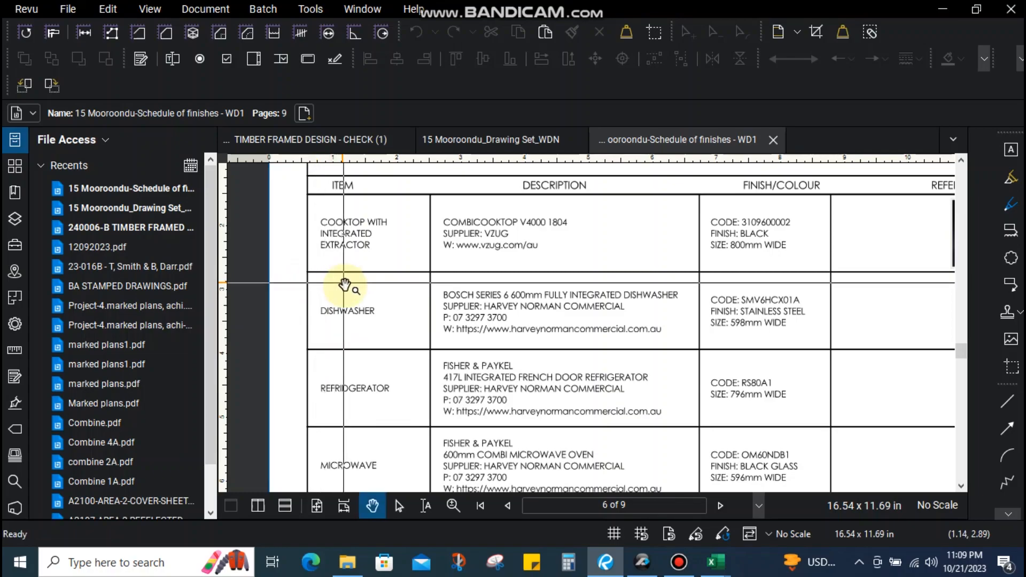
pyautogui.moveTo(312, 279)
pyautogui.mouseDown()
pyautogui.moveTo(362, 318)
pyautogui.moveTo(310, 263)
pyautogui.mouseUp()
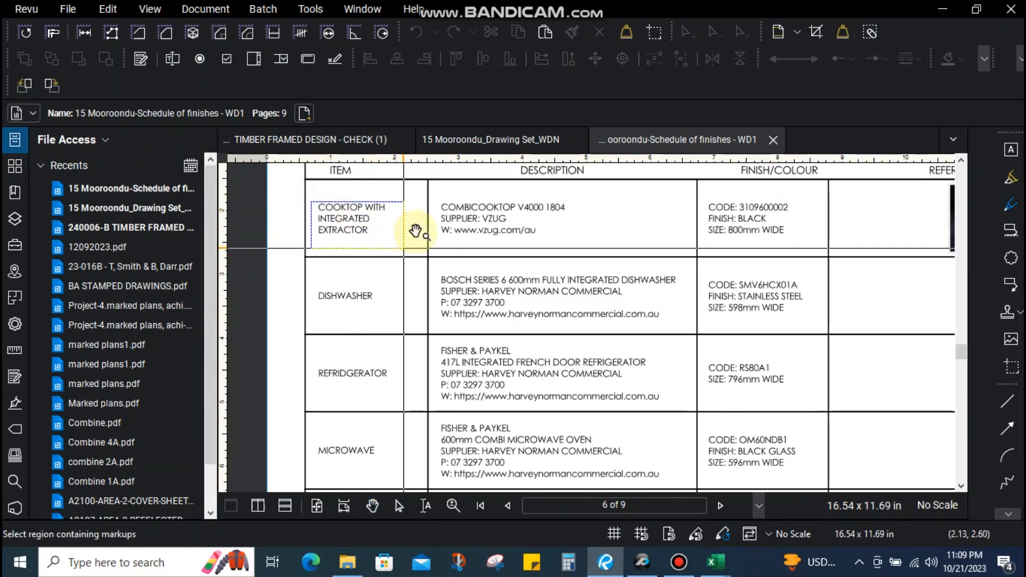
pyautogui.moveTo(307, 193); pyautogui.dragTo(372, 250)
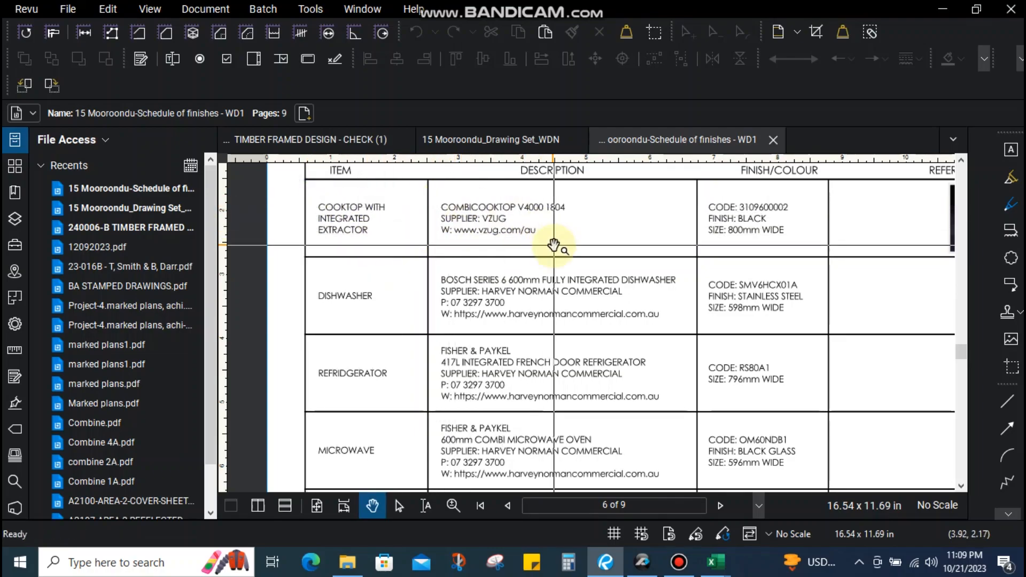
pyautogui.moveTo(807, 193); pyautogui.dragTo(720, 203)
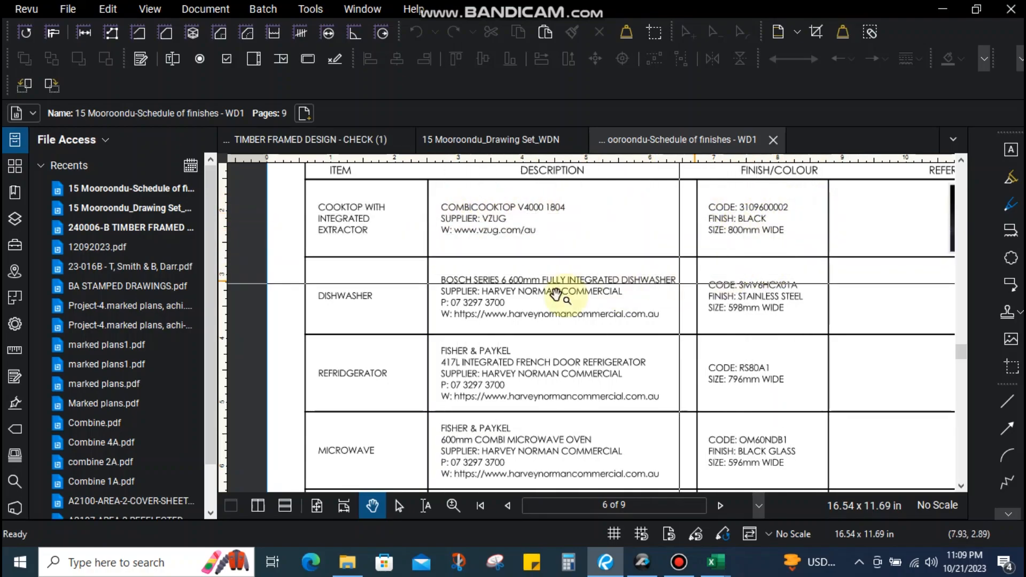
# Pan past the Wall Oven, Courtyard Fridge and Stair Lift rows to page 7's washing machine and dryer
pyautogui.moveTo(520, 380); pyautogui.dragTo(491, 288)
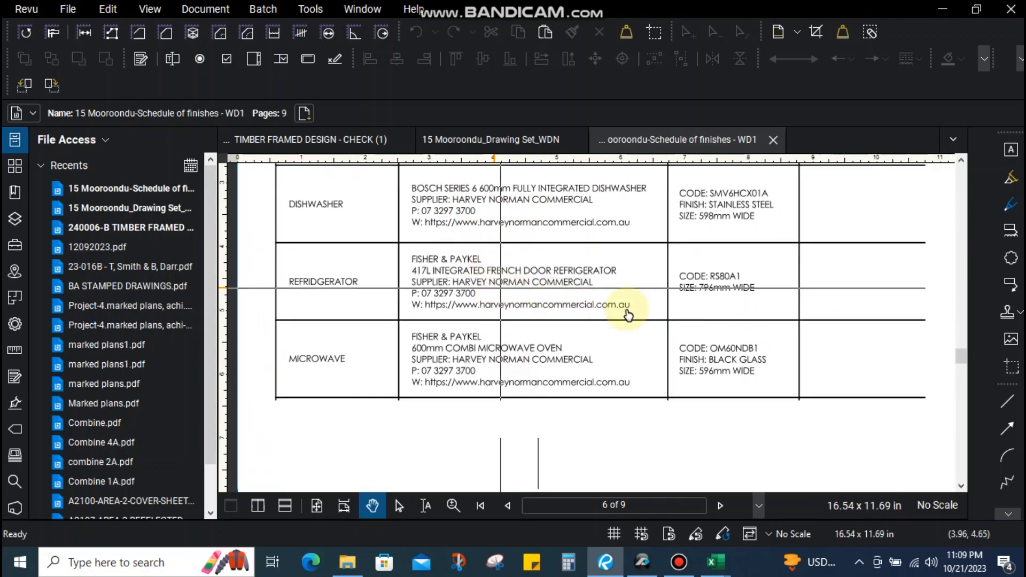
pyautogui.moveTo(627, 348); pyautogui.dragTo(672, 280)
pyautogui.moveTo(490, 362); pyautogui.dragTo(456, 227)
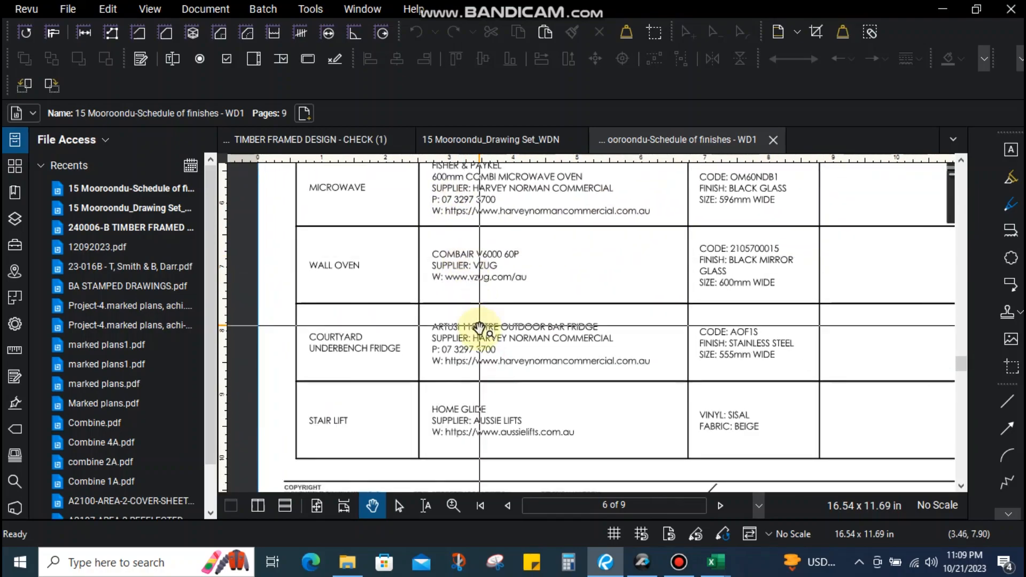
pyautogui.moveTo(429, 351); pyautogui.dragTo(438, 304)
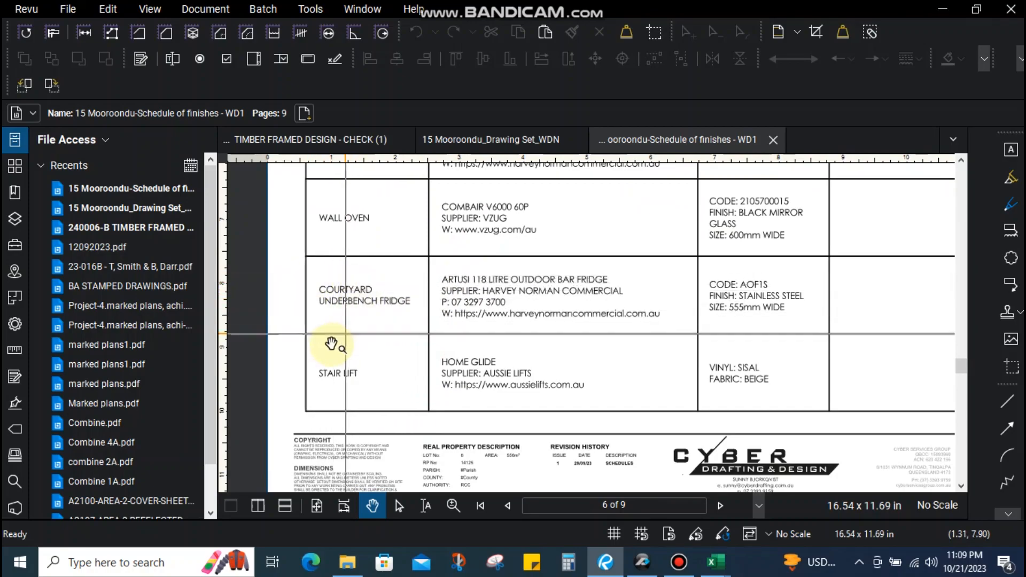
pyautogui.scroll(-3, 468, 366)
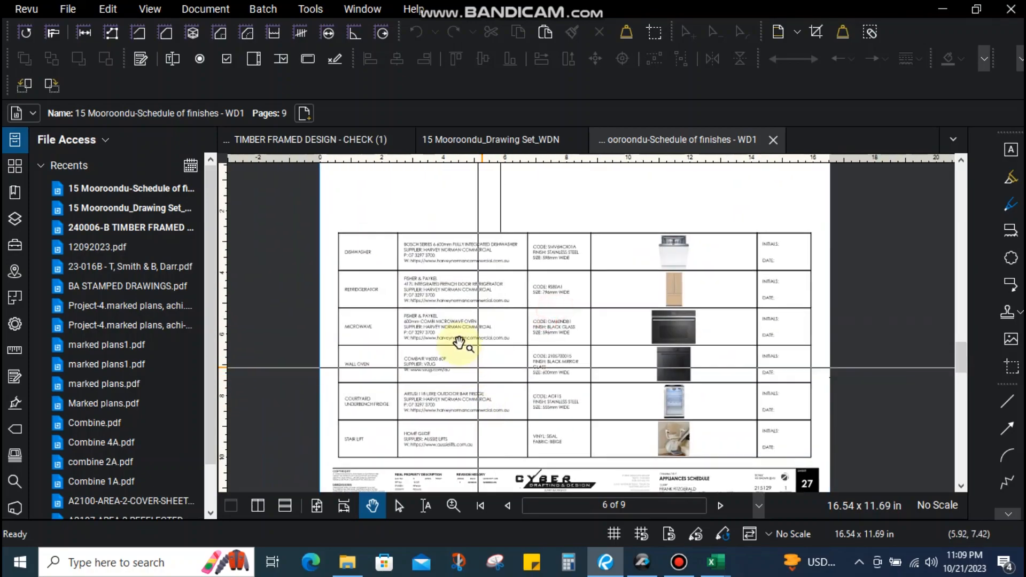
pyautogui.scroll(4, 422, 451)
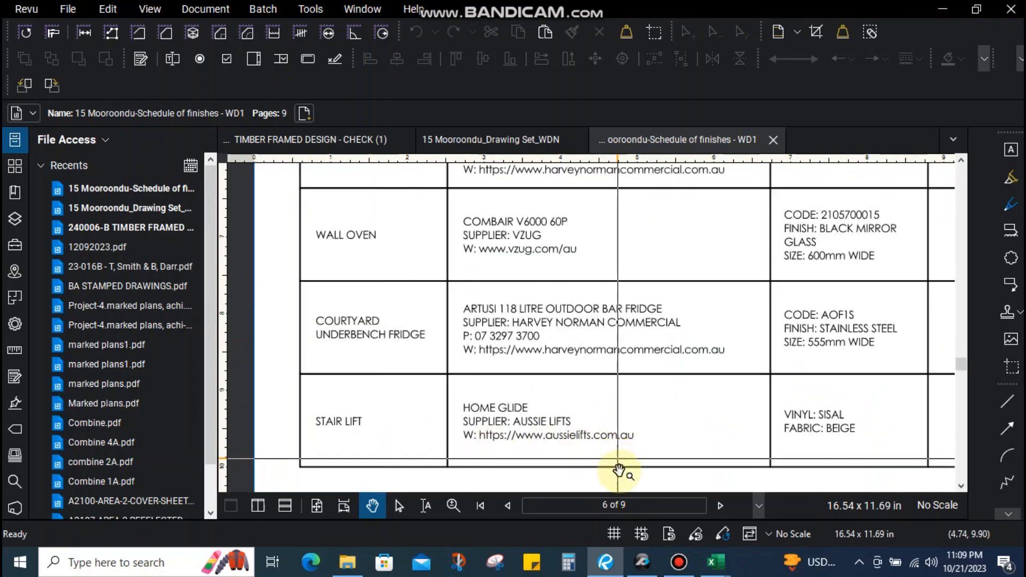
pyautogui.click(720, 505)
pyautogui.scroll(-3, 526, 353)
pyautogui.scroll(2, 476, 431)
pyautogui.scroll(3, 458, 316)
pyautogui.scroll(1, 458, 321)
pyautogui.scroll(-1, 458, 320)
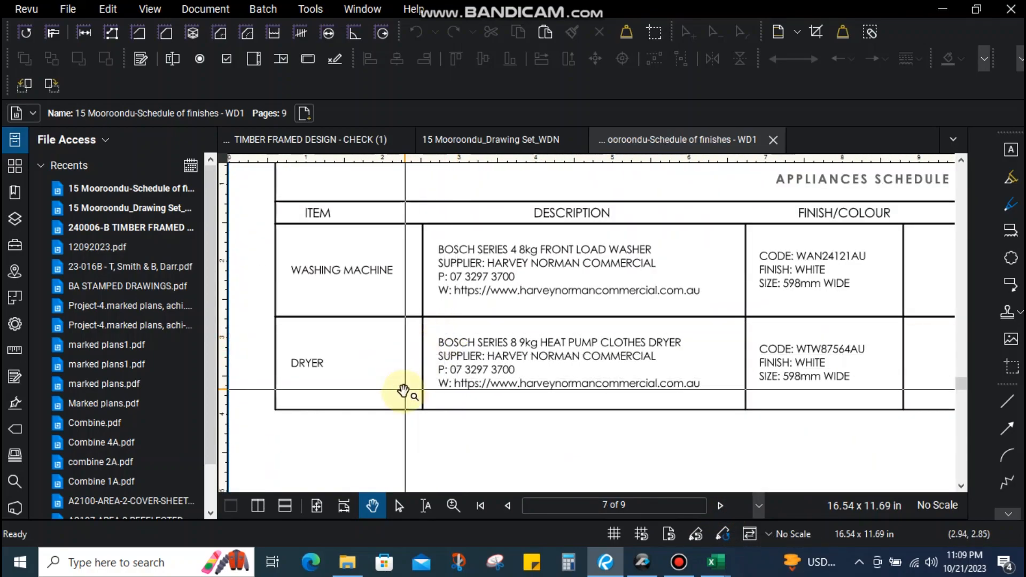
# Advance to page 8 of 9, the lighting schedule
pyautogui.click(721, 505)
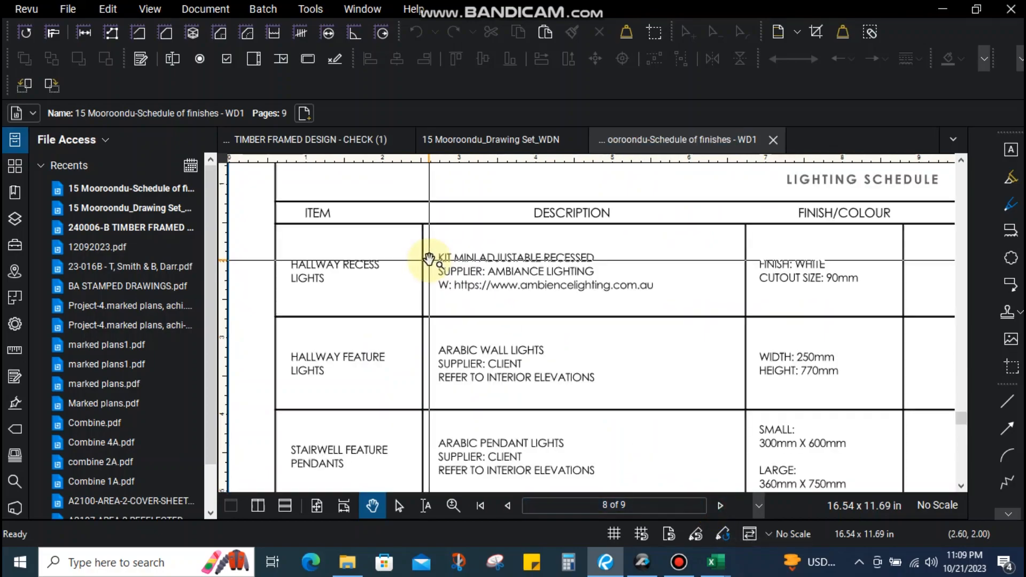
pyautogui.scroll(-3, 492, 295)
pyautogui.scroll(4, 646, 262)
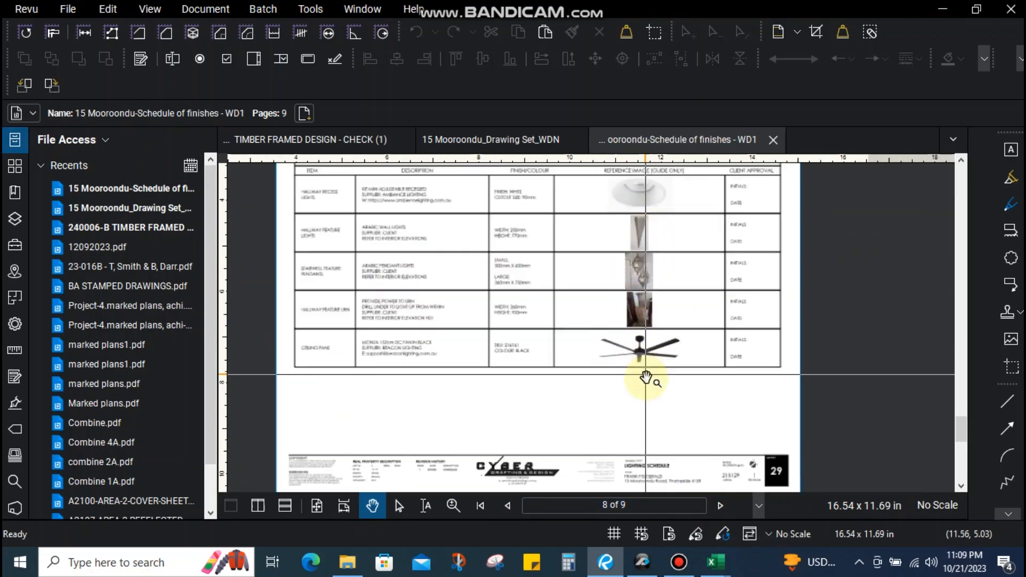
pyautogui.scroll(-3, 541, 343)
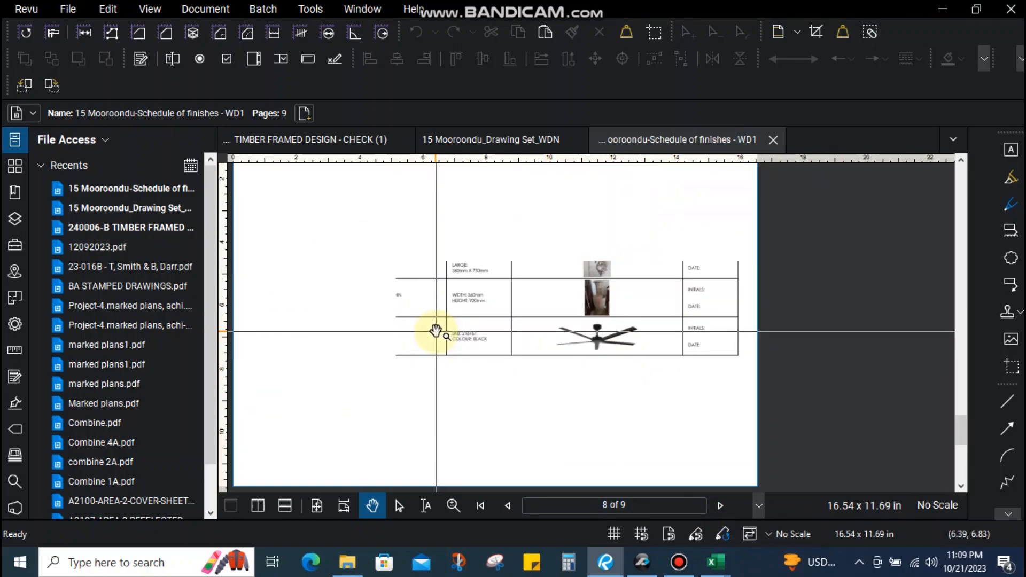
pyautogui.scroll(2, 578, 334)
pyautogui.scroll(3, 820, 259)
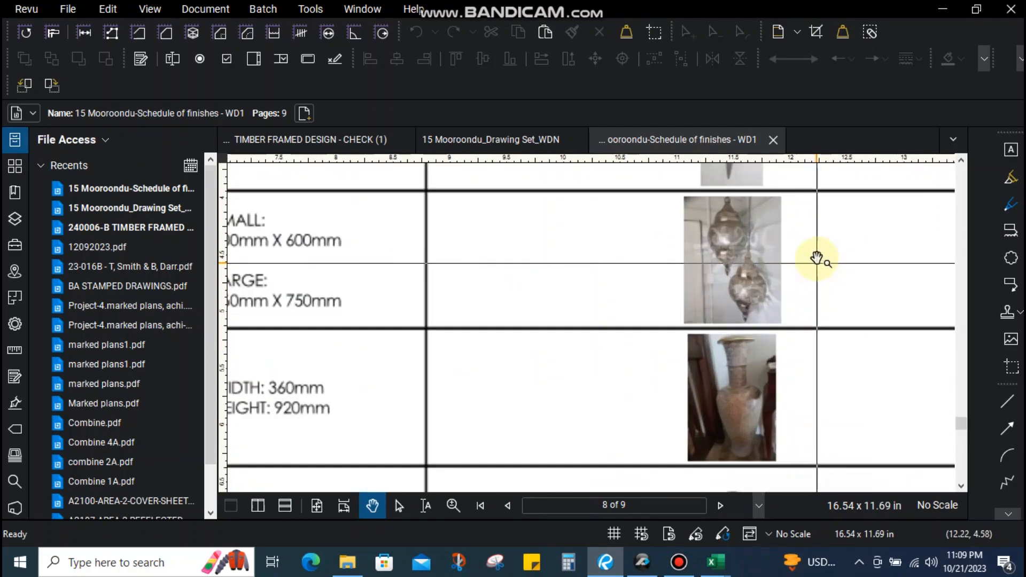
# Pan the lighting schedule to the Hallway Feature Urn and Ceiling Fans rows in the ITEM column
pyautogui.moveTo(486, 414); pyautogui.dragTo(610, 381)
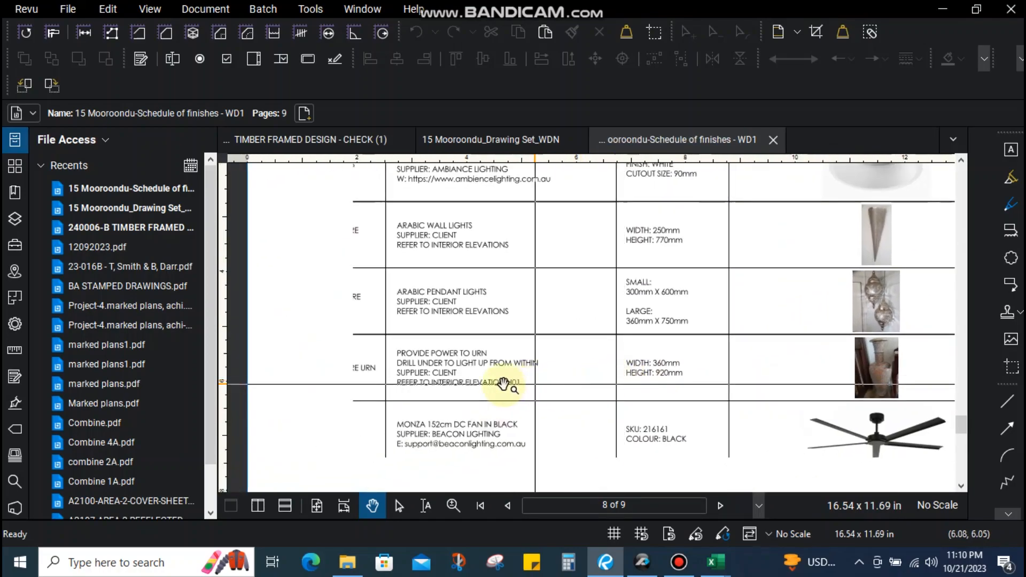
pyautogui.scroll(2, 305, 380)
pyautogui.scroll(1, 305, 380)
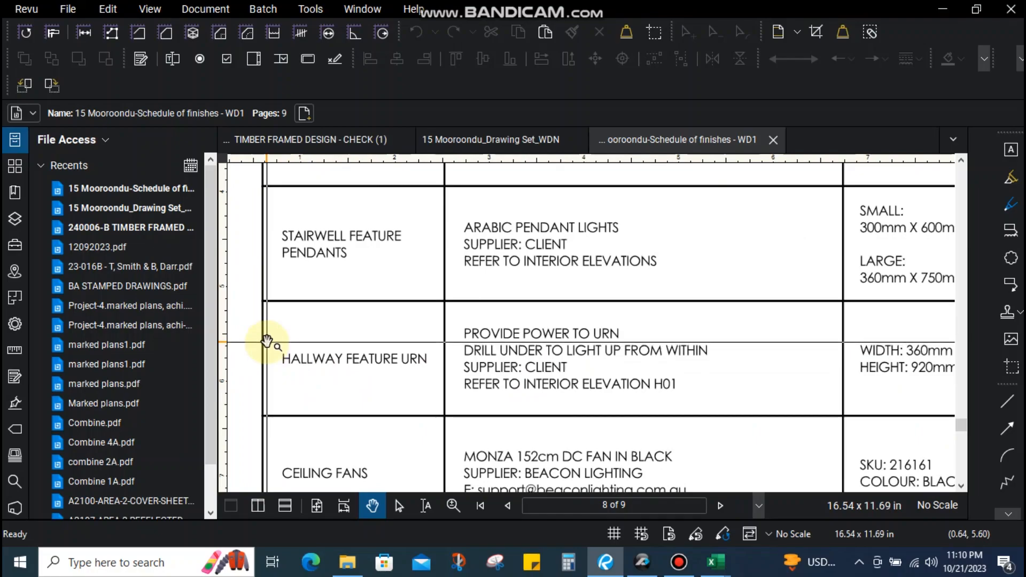
pyautogui.scroll(-4, 435, 351)
pyautogui.moveTo(710, 291); pyautogui.dragTo(577, 366)
pyautogui.moveTo(447, 426); pyautogui.dragTo(508, 376)
pyautogui.moveTo(317, 418); pyautogui.dragTo(359, 368)
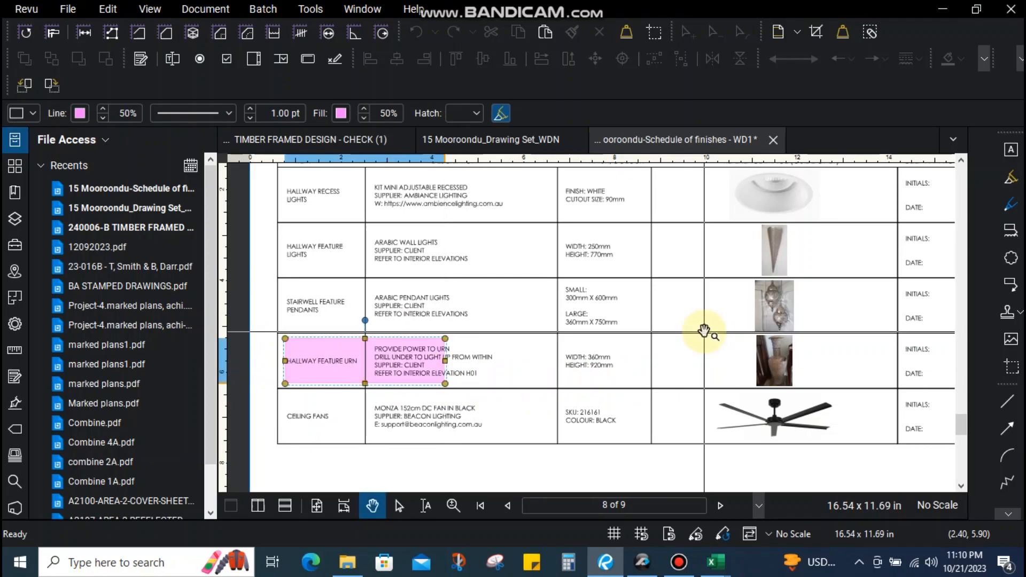
# Drag the pink rectangle over the HALLWAY FEATURE URN name and power-to-urn description, then deselect it
pyautogui.click(533, 325)
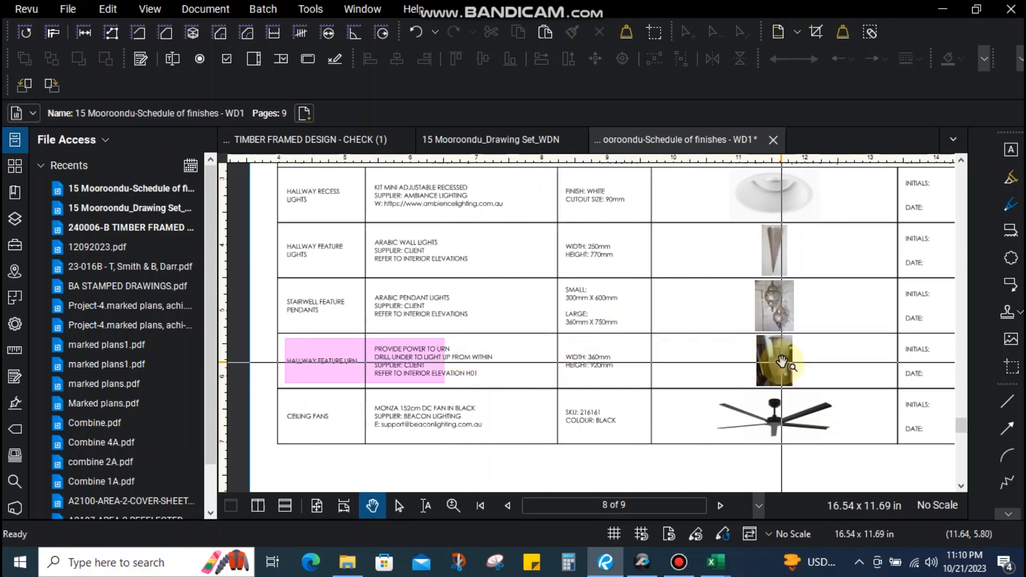
pyautogui.scroll(6, 782, 363)
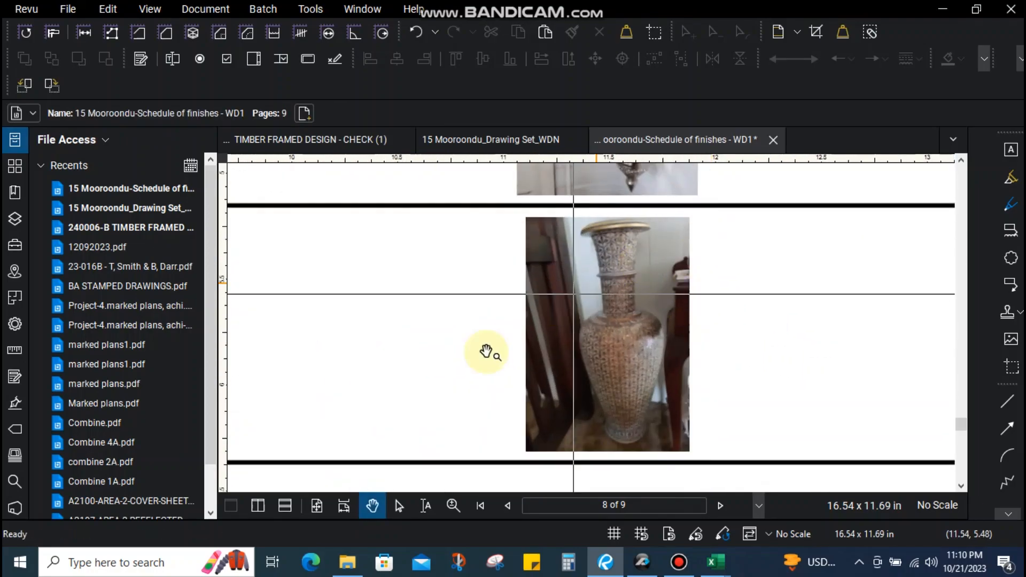
pyautogui.scroll(-8, 702, 351)
pyautogui.moveTo(574, 368); pyautogui.dragTo(732, 366)
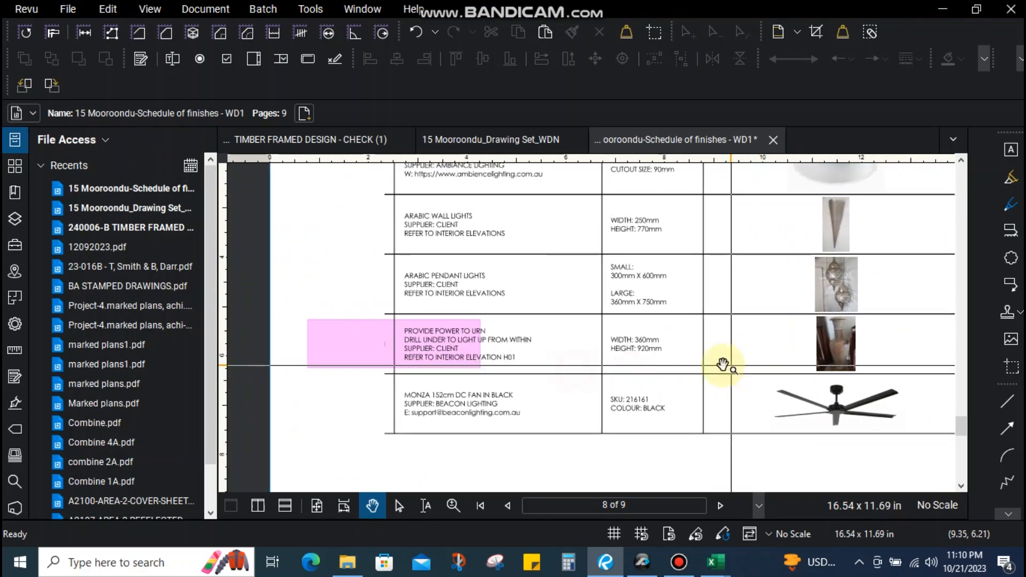
pyautogui.scroll(3, 386, 364)
pyautogui.moveTo(391, 367); pyautogui.dragTo(660, 367)
pyautogui.click(515, 348)
pyautogui.moveTo(516, 348); pyautogui.dragTo(461, 331)
pyautogui.click(541, 380)
pyautogui.scroll(-4, 540, 380)
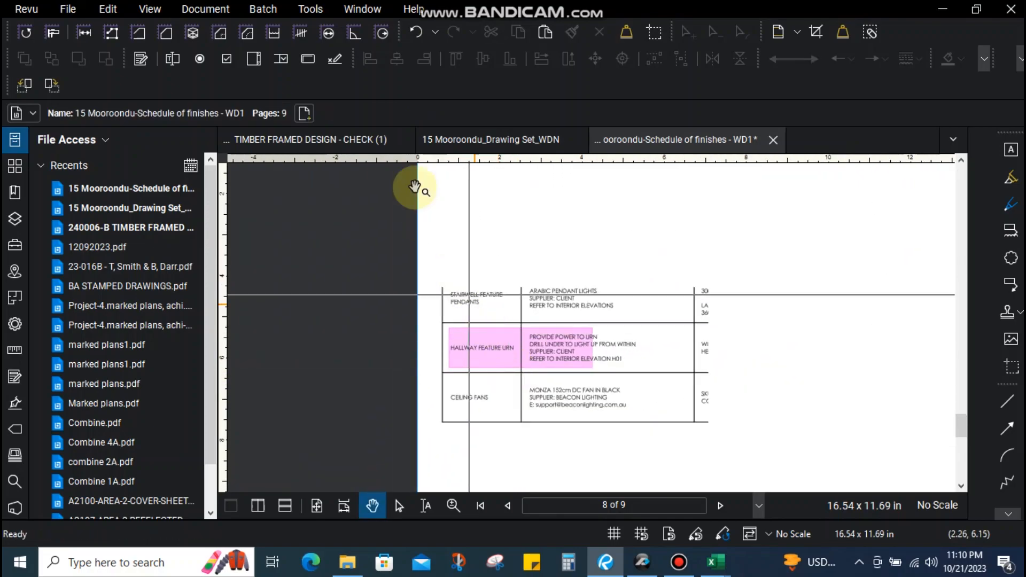
pyautogui.scroll(4, 491, 367)
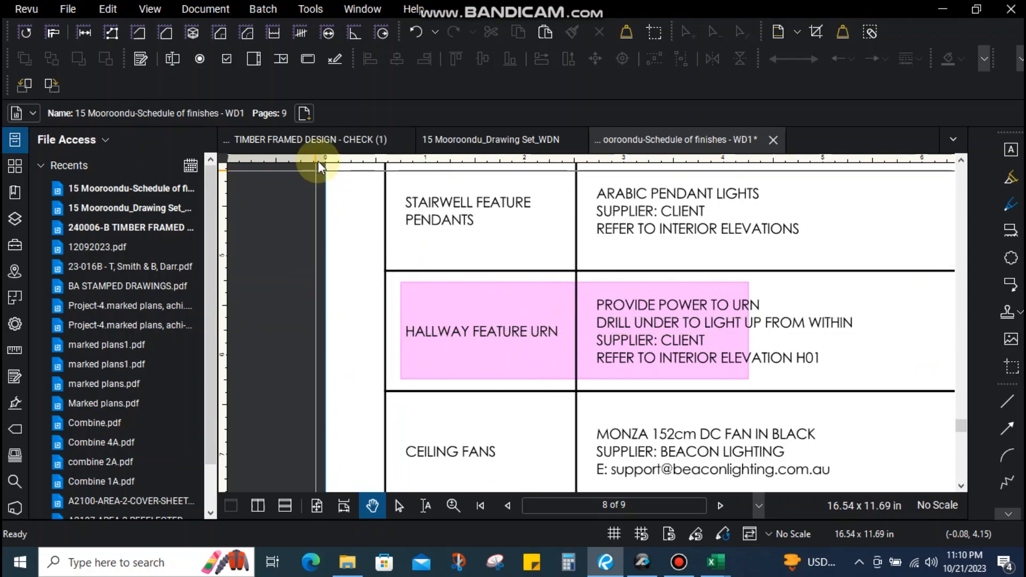
# Search the Mooroondu Drawing Set_WDN for URN and open the page 7 courtyard result
pyautogui.click(460, 141)
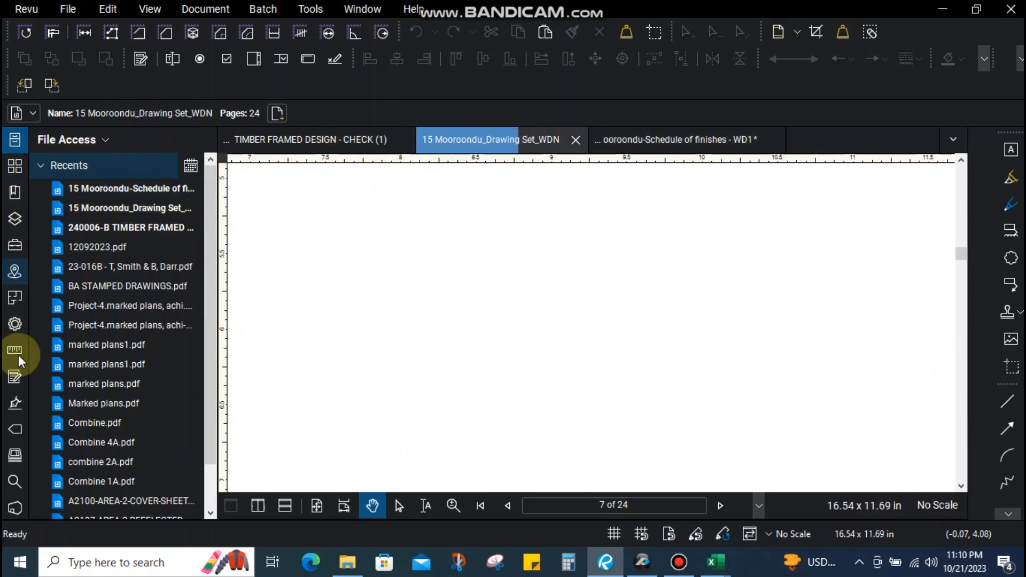
pyautogui.click(15, 481)
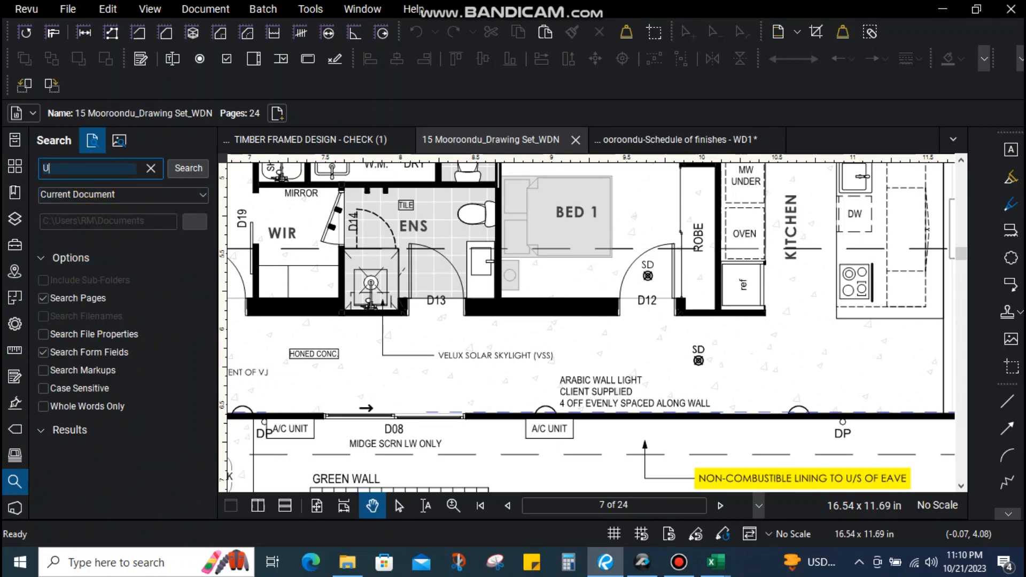
pyautogui.press('Return')
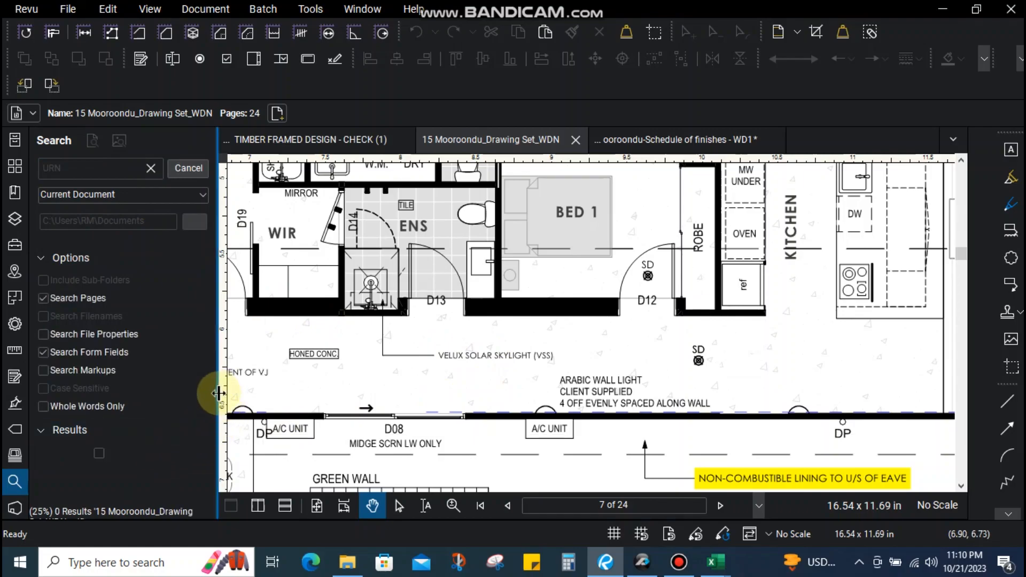
pyautogui.click(167, 487)
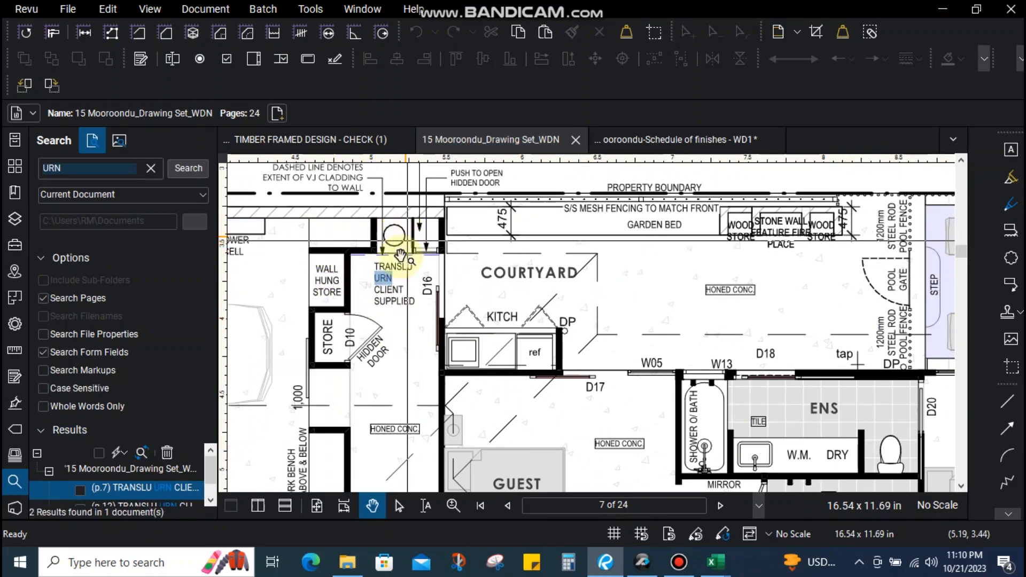
# Flip between the timber framed design check and the schedule of finishes, scrolling the schedule
pyautogui.click(277, 142)
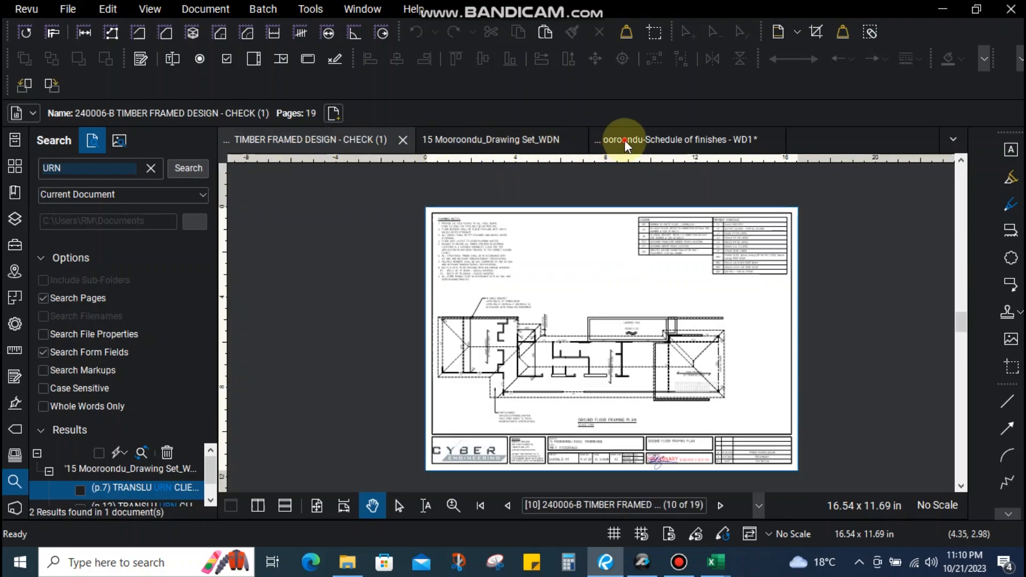
pyautogui.click(623, 140)
pyautogui.scroll(3, 729, 355)
pyautogui.scroll(-5, 692, 410)
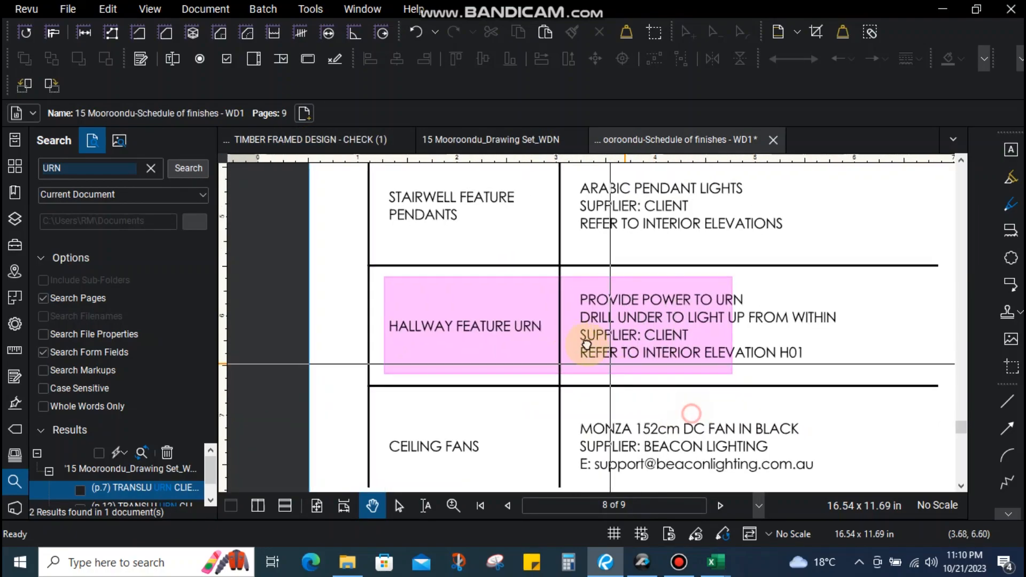
pyautogui.hscroll(2, 595, 342)
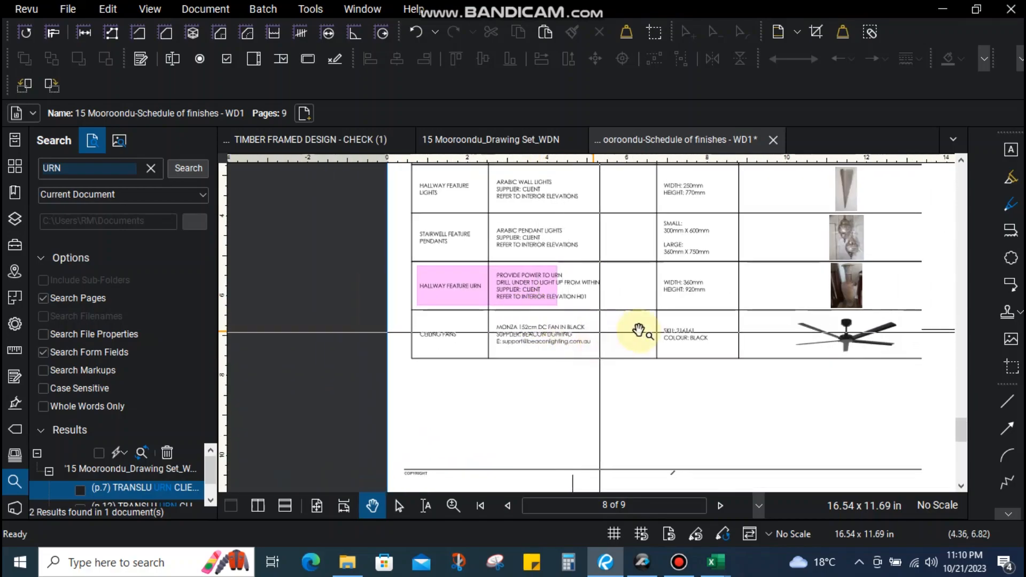
pyautogui.scroll(-5, 621, 344)
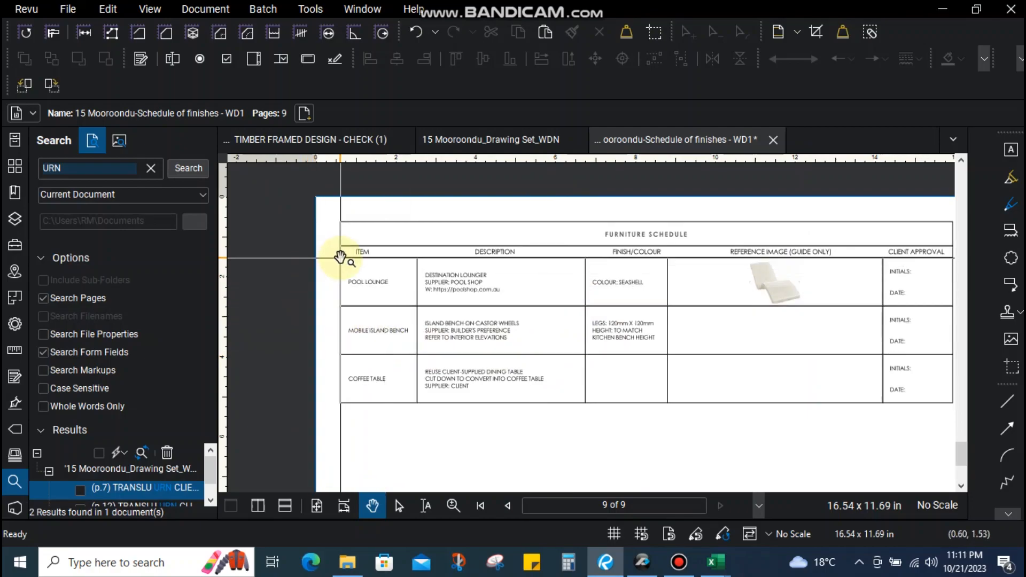
# Glance at PlanSwift, then bring the Sheet1 takeoff workbook showing Honed Conc. Finish 128.29 m2 forward
pyautogui.moveTo(486, 5)
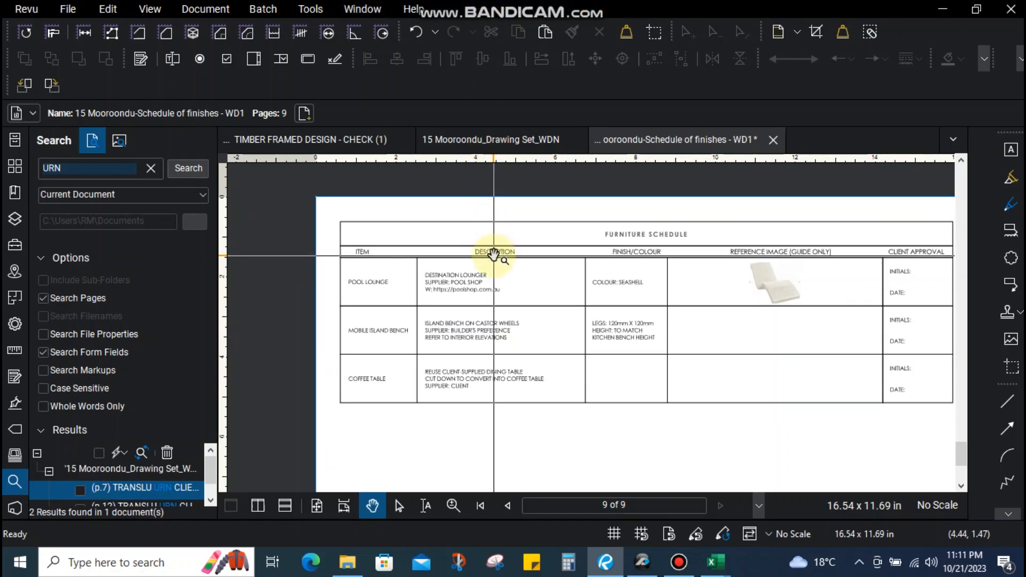
pyautogui.click(643, 561)
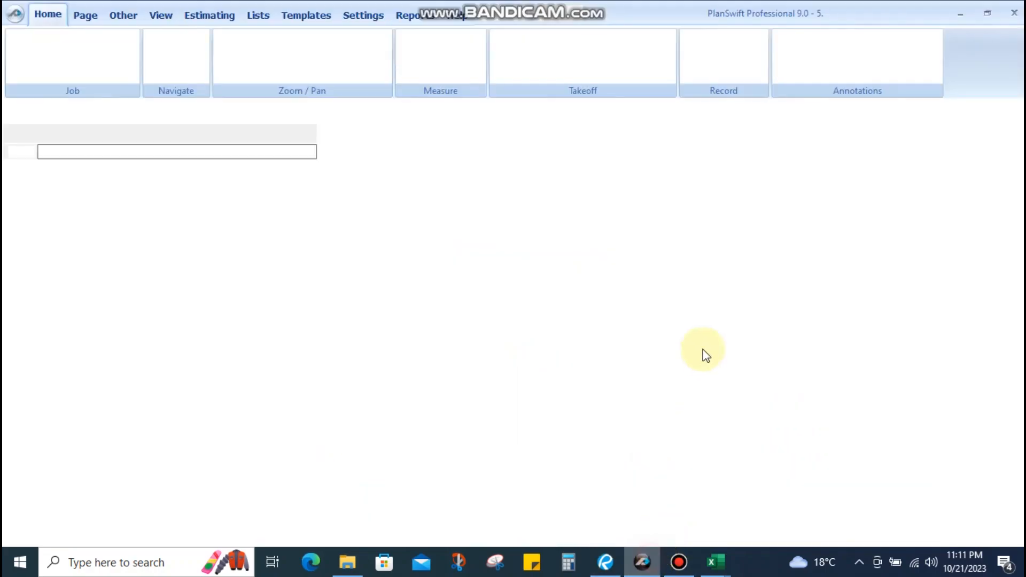
pyautogui.click(959, 14)
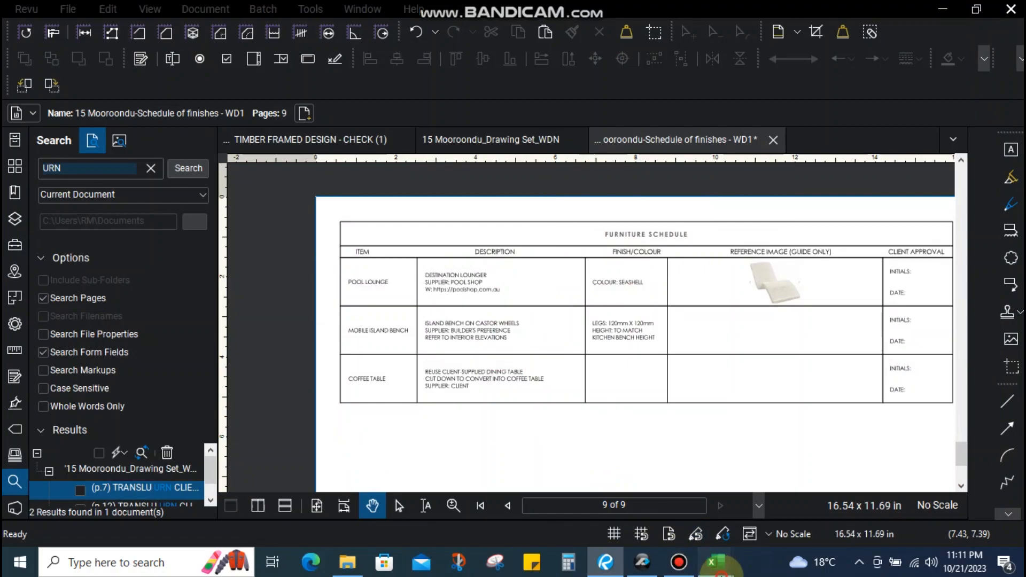
pyautogui.moveTo(715, 562)
pyautogui.click(795, 503)
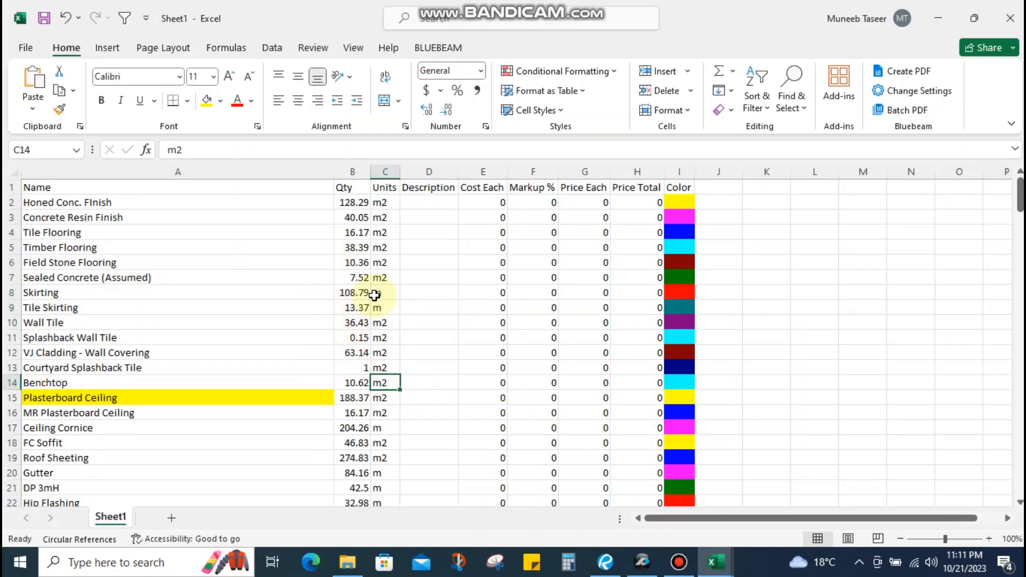
pyautogui.moveTo(382, 211); pyautogui.dragTo(382, 352)
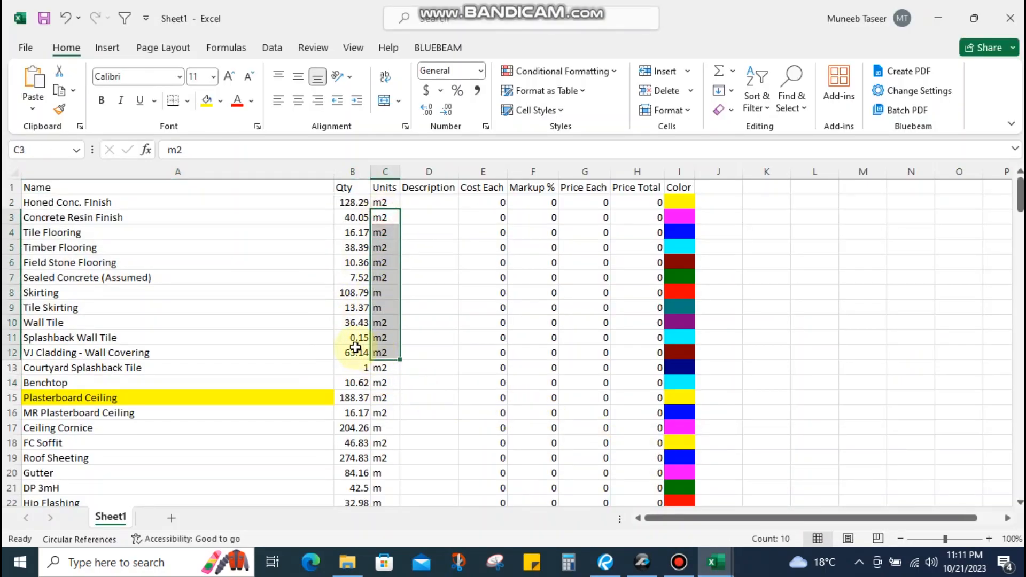
pyautogui.click(39, 326)
pyautogui.click(348, 322)
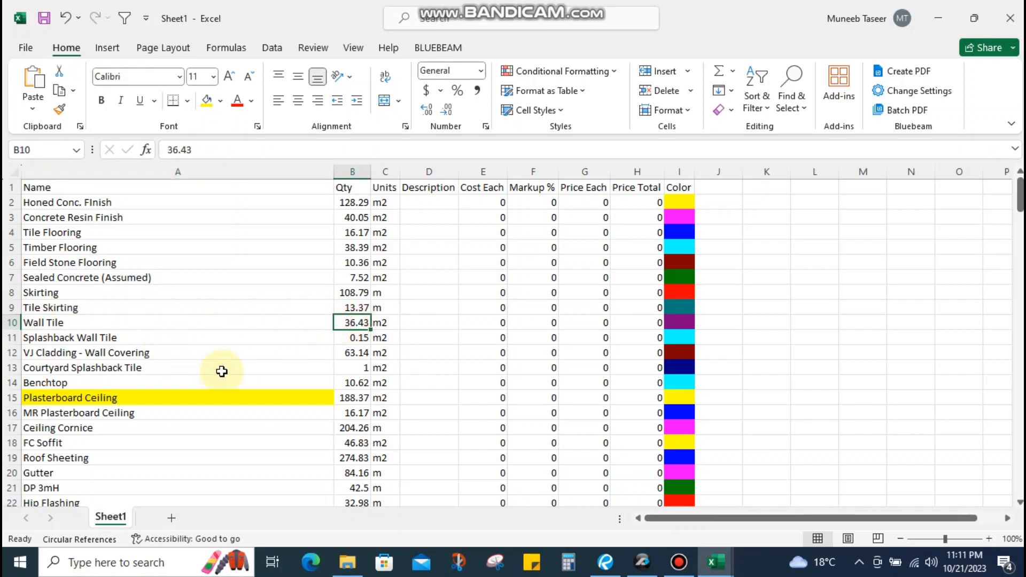
pyautogui.moveTo(715, 562)
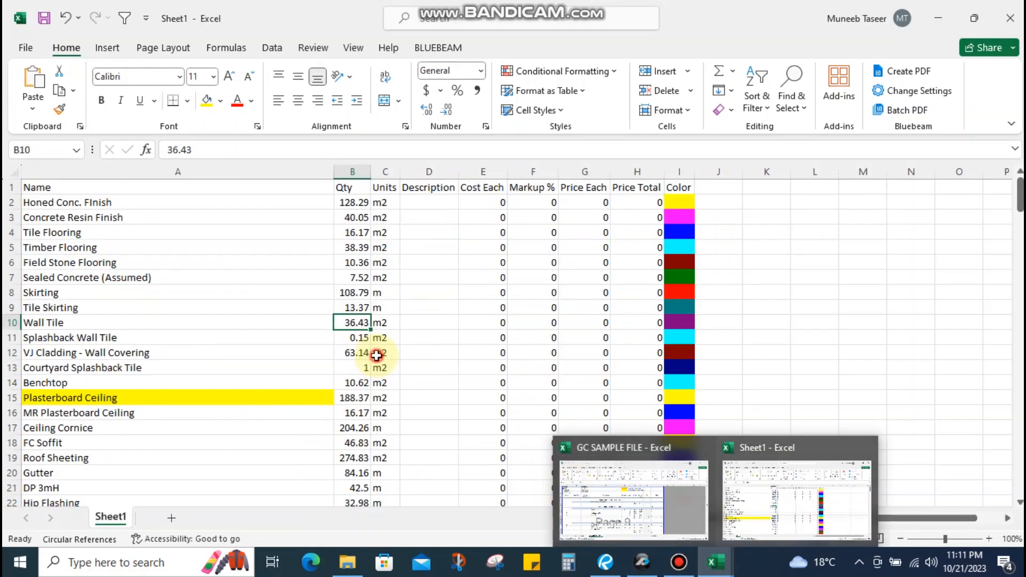
pyautogui.click(376, 353)
pyautogui.scroll(-3, 338, 356)
pyautogui.scroll(-17, 228, 377)
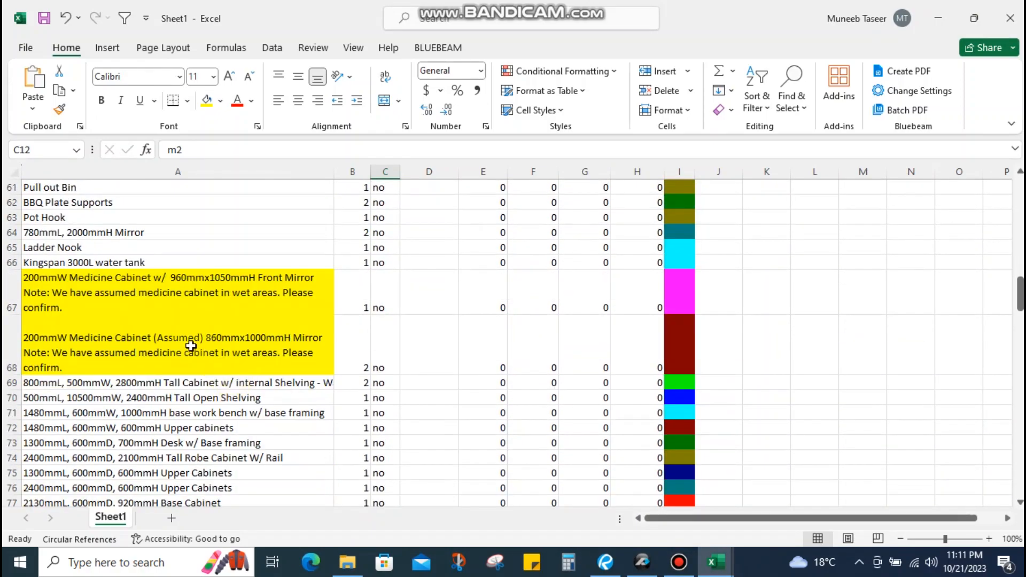
pyautogui.scroll(-3, 182, 342)
pyautogui.moveTo(148, 257); pyautogui.dragTo(156, 426)
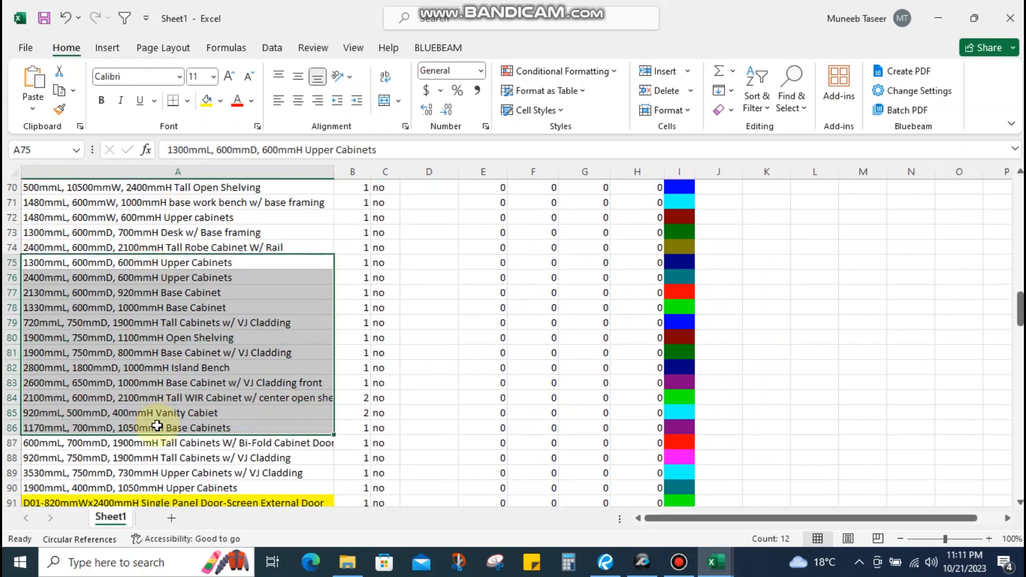
pyautogui.click(715, 562)
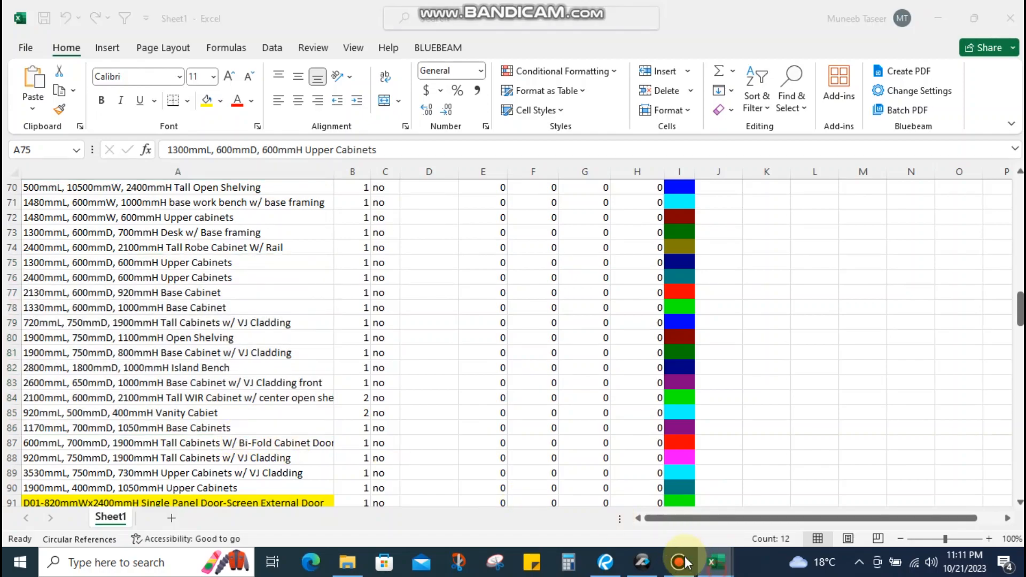
# Switch to the GC SAMPLE FILE estimate and browse the Equipment, Toilet Accessories and Signages rows
pyautogui.click(593, 510)
pyautogui.scroll(-10, 348, 347)
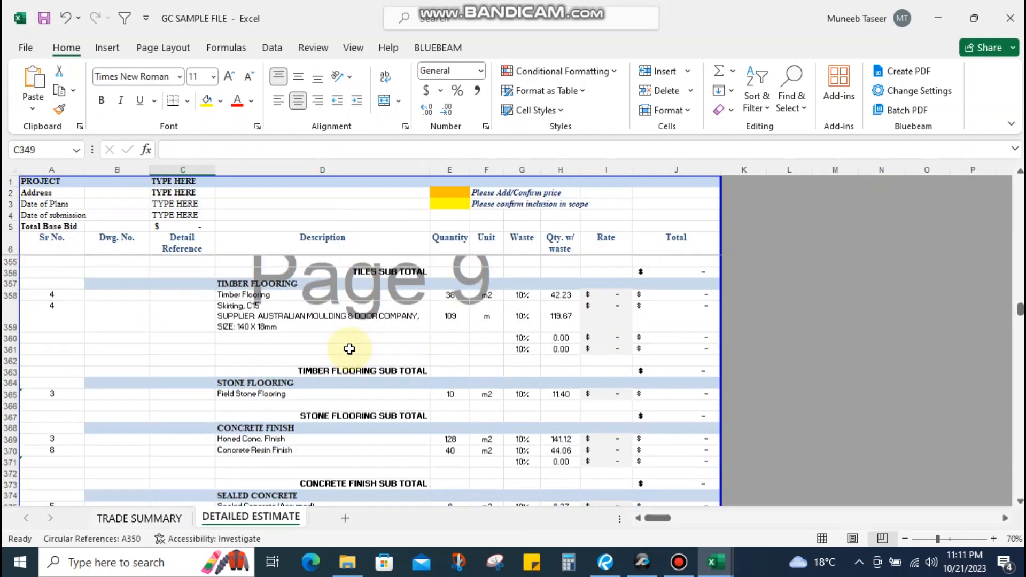
pyautogui.scroll(-6, 349, 349)
pyautogui.scroll(3, 350, 352)
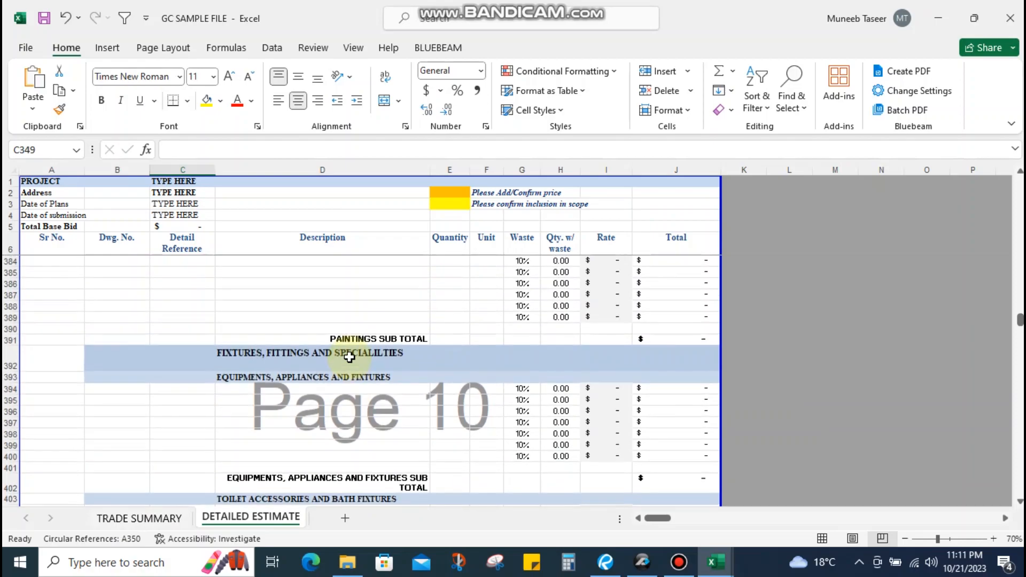
pyautogui.click(367, 387)
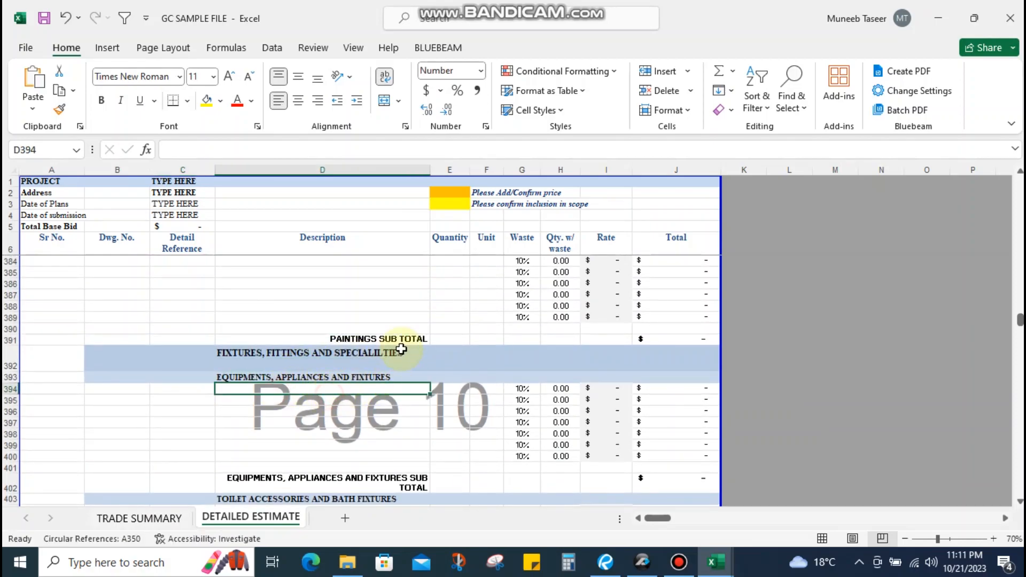
pyautogui.scroll(-5, 323, 388)
pyautogui.click(312, 327)
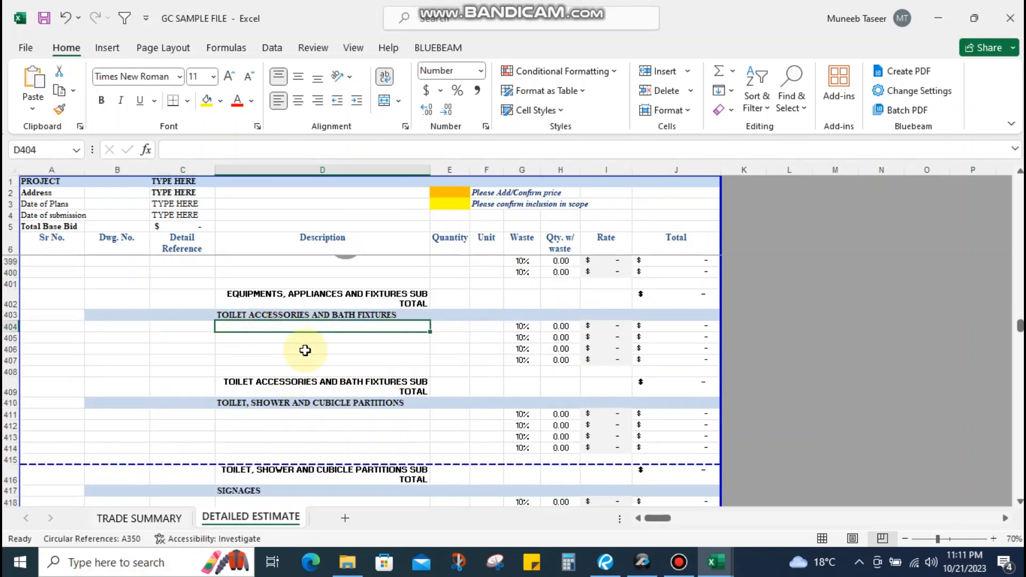
pyautogui.click(287, 350)
pyautogui.scroll(-2, 390, 366)
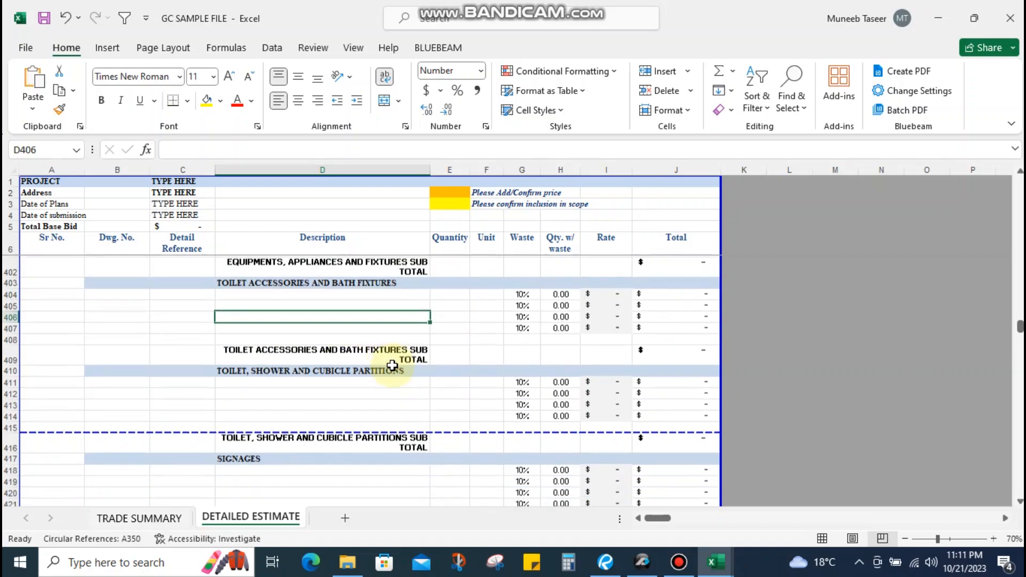
pyautogui.click(256, 426)
pyautogui.scroll(-3, 278, 423)
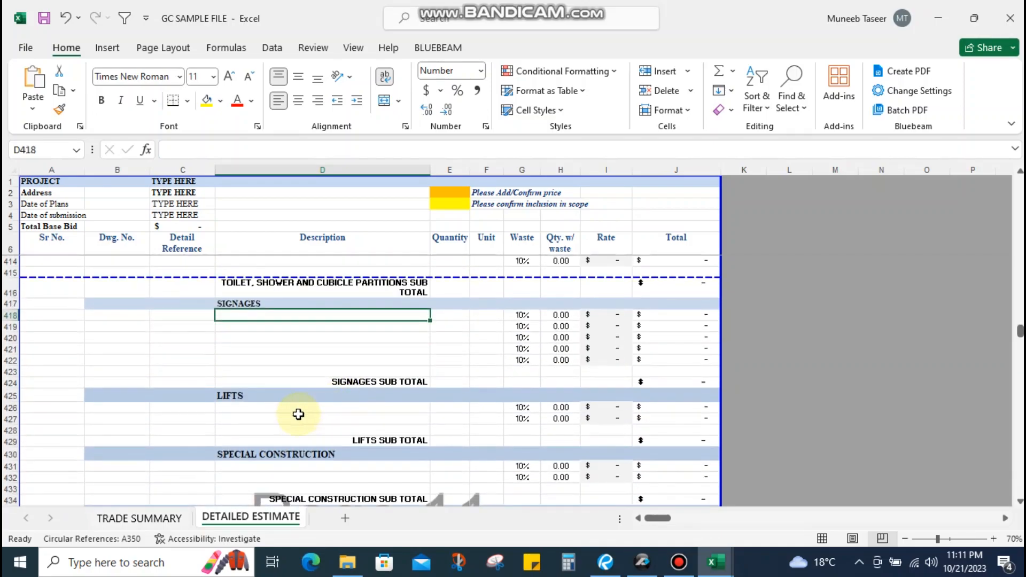
pyautogui.scroll(12, 284, 404)
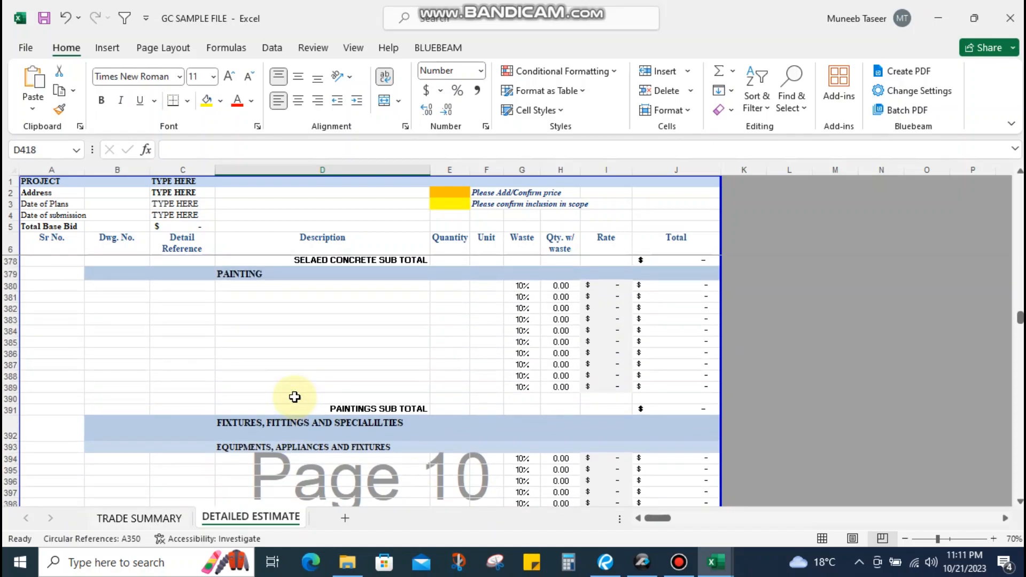
pyautogui.scroll(6, 295, 397)
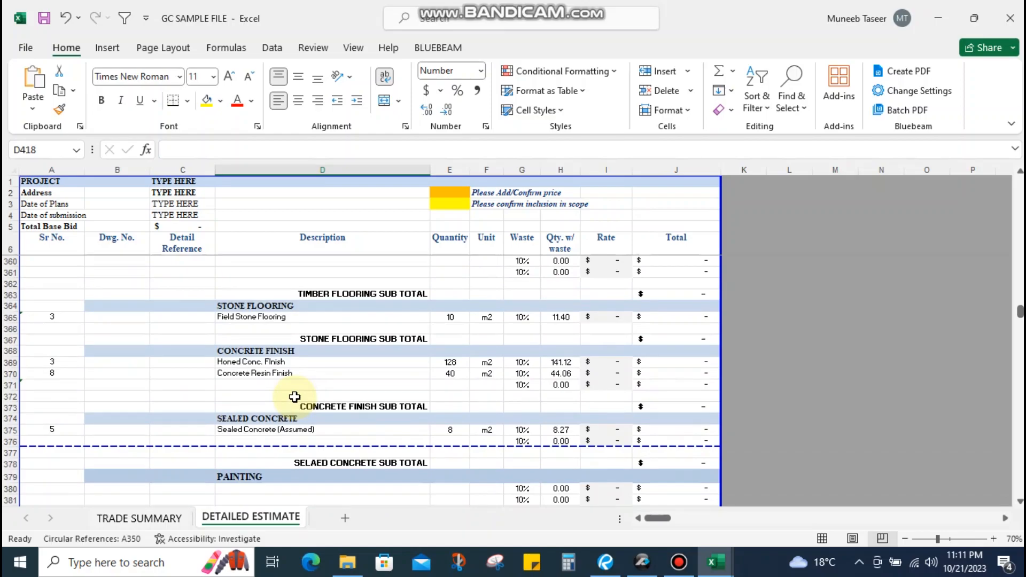
pyautogui.scroll(1, 282, 375)
# Delete the spare empty row under Concrete Resin Finish, moving the sub-total to row 372
pyautogui.moveTo(245, 405); pyautogui.dragTo(245, 463)
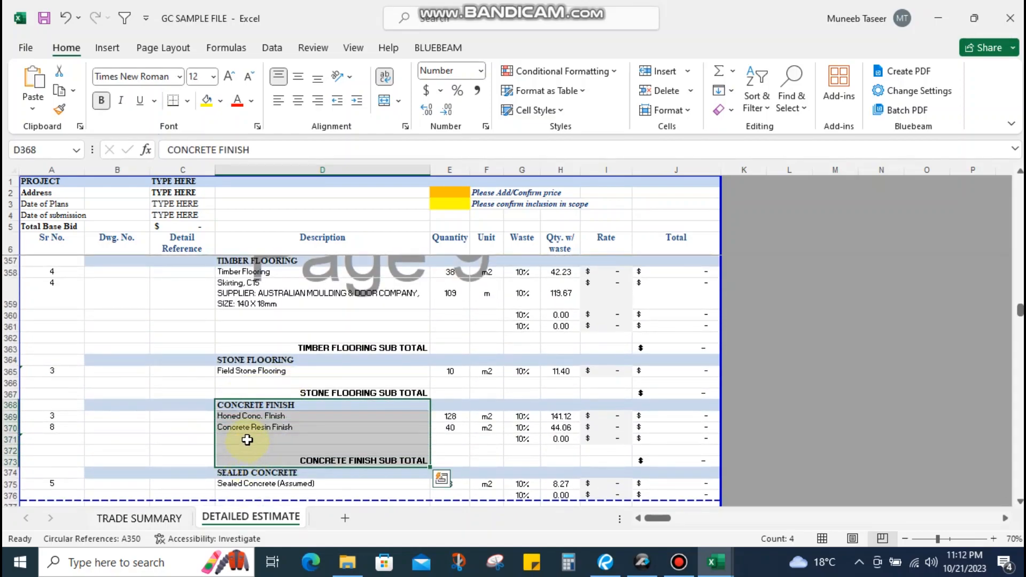
pyautogui.click(247, 439)
pyautogui.hotkey('shift', 'space')
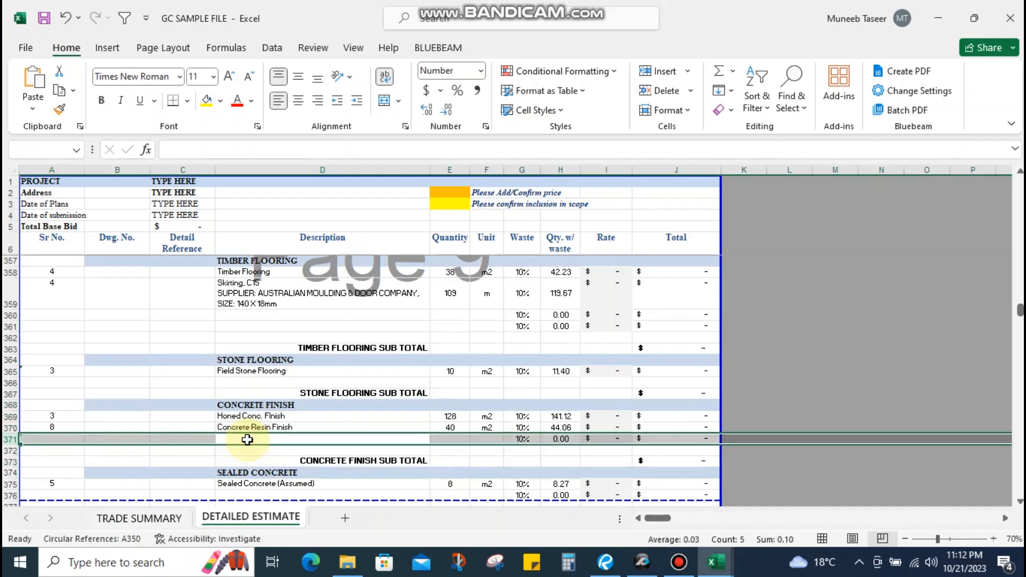
pyautogui.hotkey('ctrl', '-')
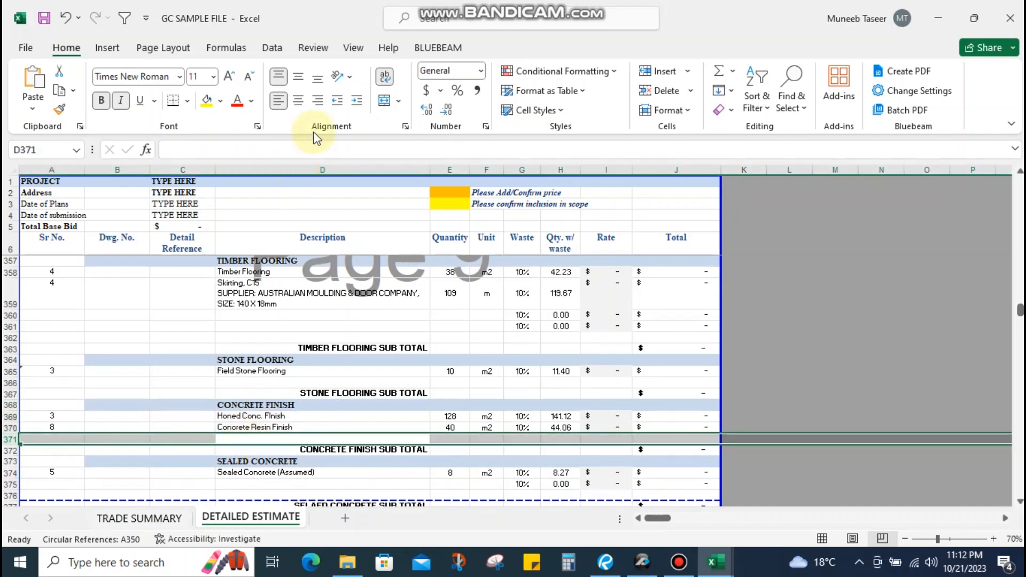
pyautogui.click(293, 392)
pyautogui.click(297, 383)
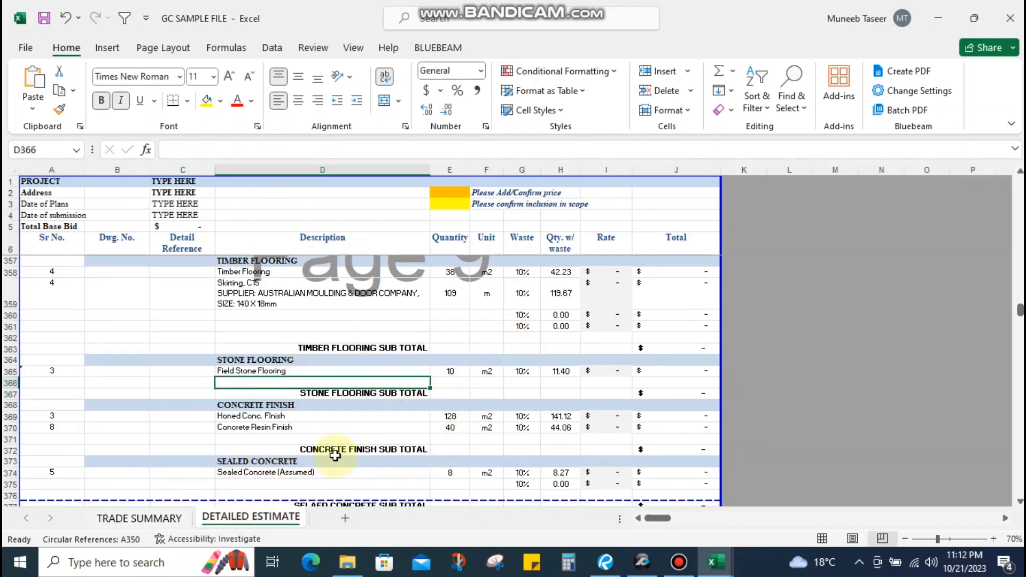
# Delete the two empty rows 360 and 361 under Skirting in the Timber Flooring section
pyautogui.click(158, 517)
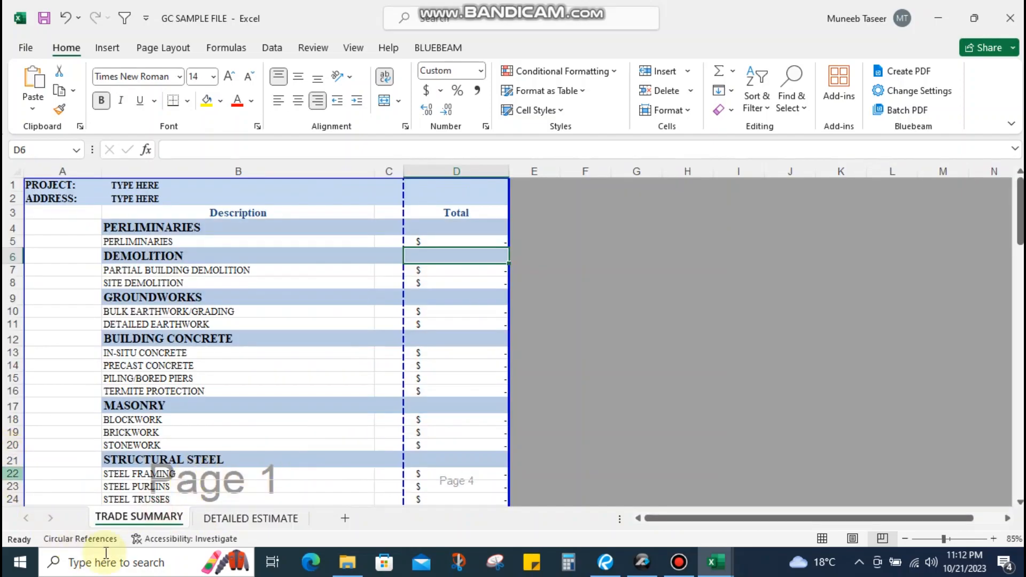
pyautogui.click(249, 518)
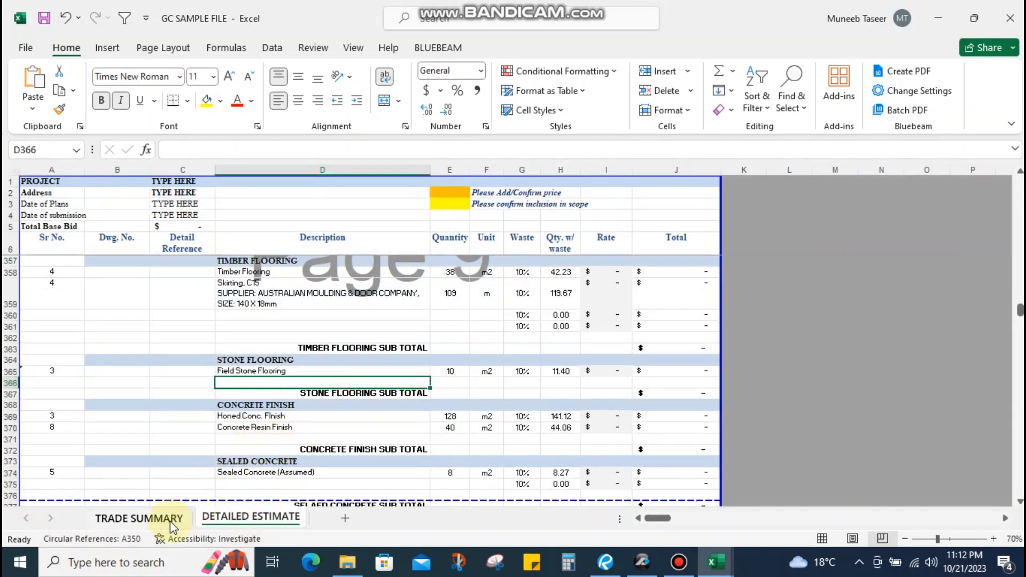
pyautogui.click(374, 347)
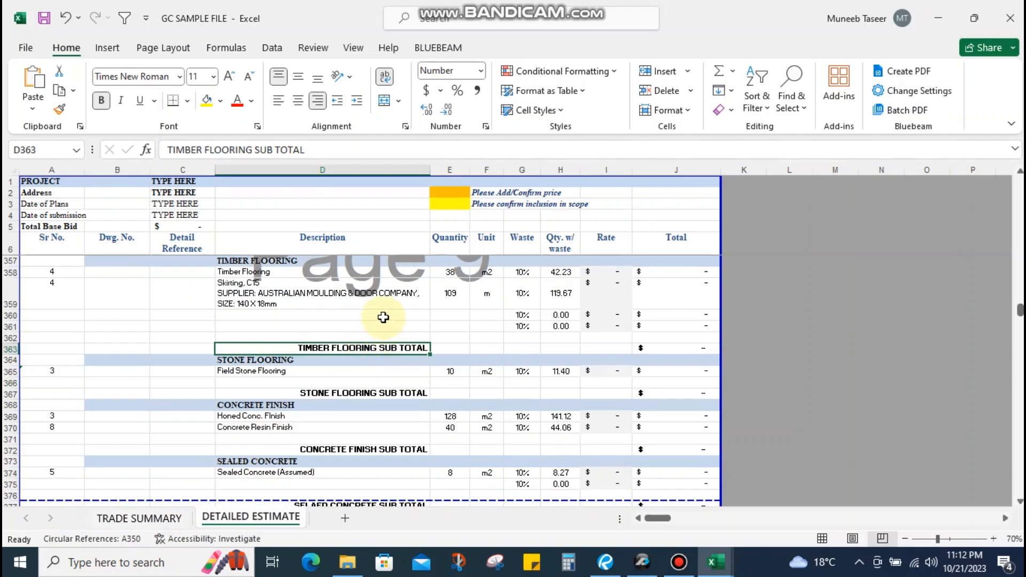
pyautogui.moveTo(383, 318); pyautogui.dragTo(383, 324)
pyautogui.hotkey('shift', 'space')
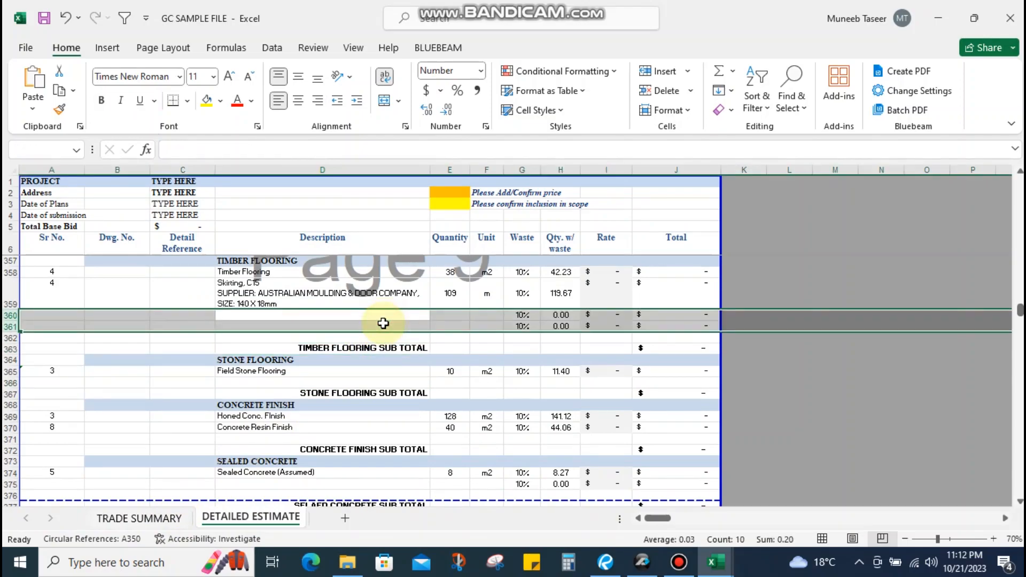
pyautogui.hotkey('ctrl', '-')
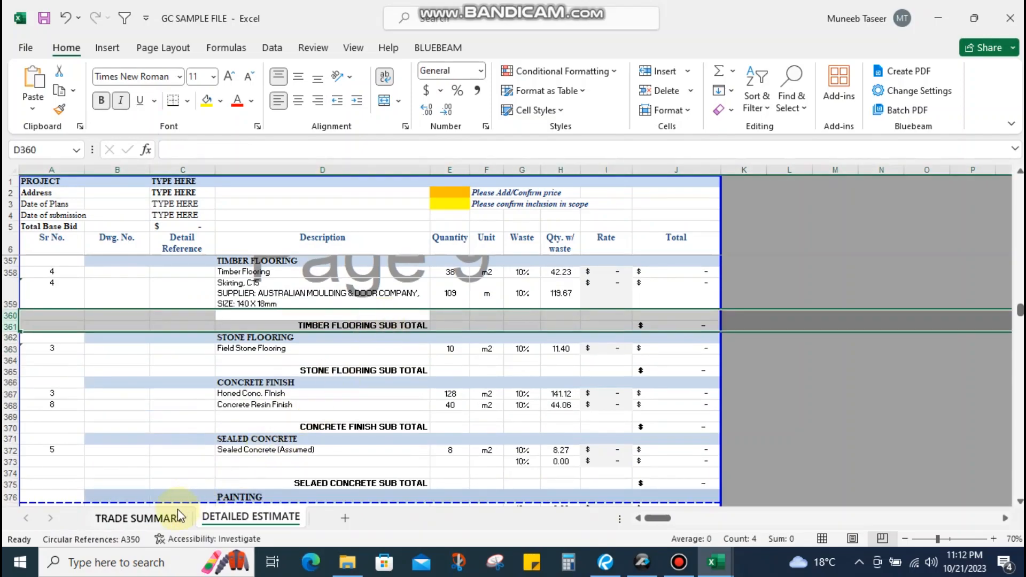
# Try linking TRADE SUMMARY cell B14 to the concrete finish sub-total, then undo it
pyautogui.click(178, 515)
pyautogui.click(325, 364)
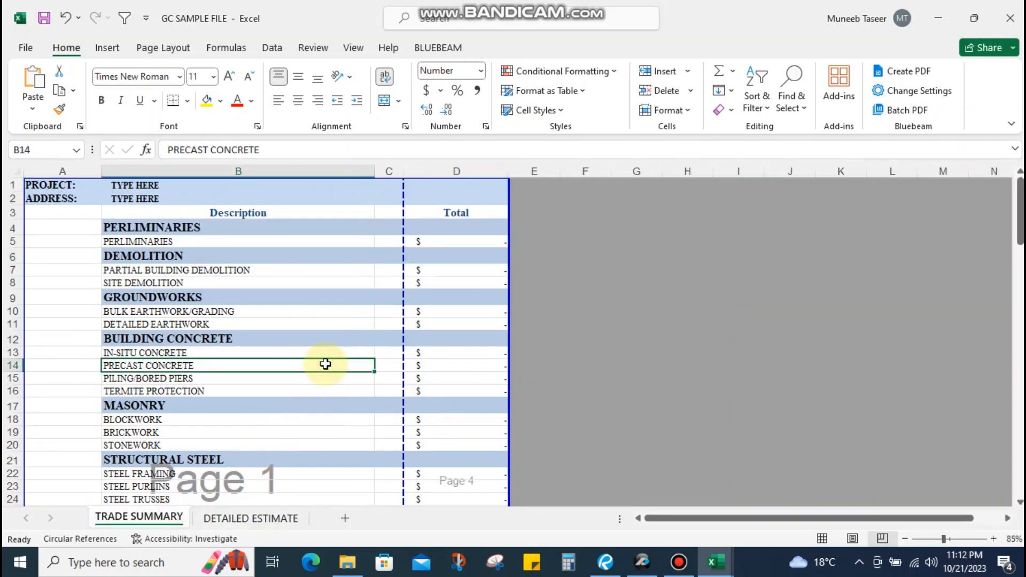
pyautogui.write('=')
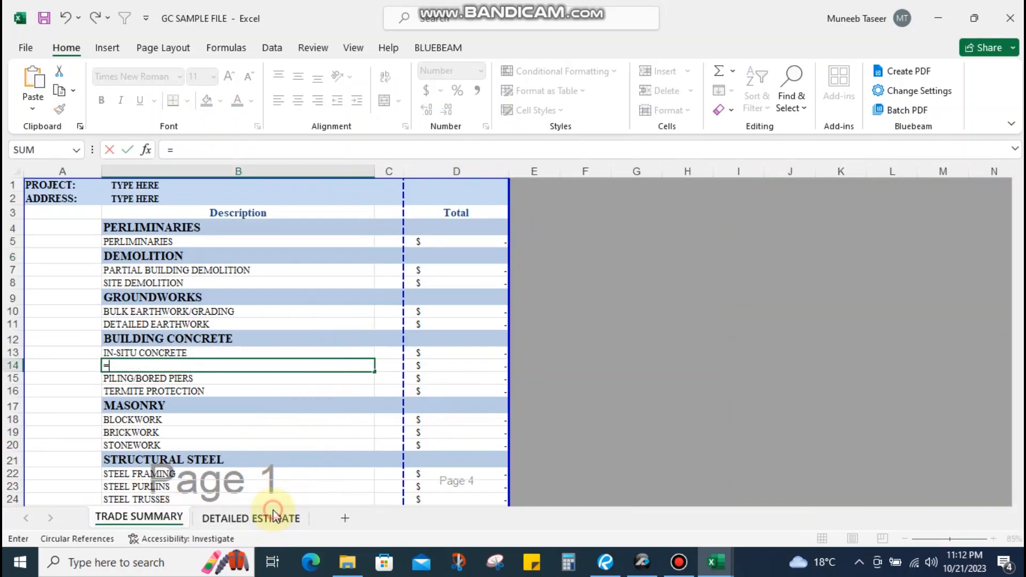
pyautogui.click(274, 517)
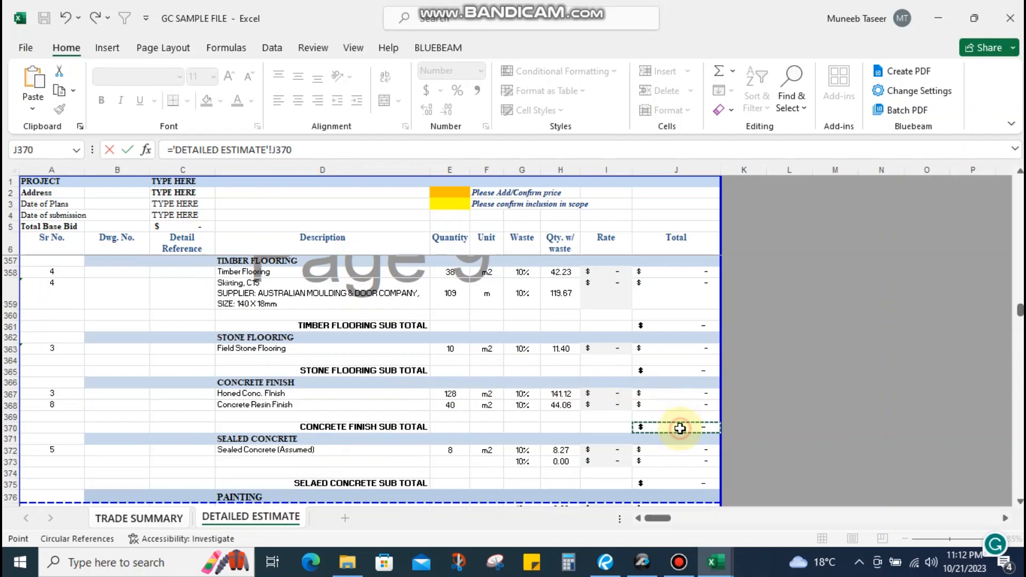
pyautogui.press('Return')
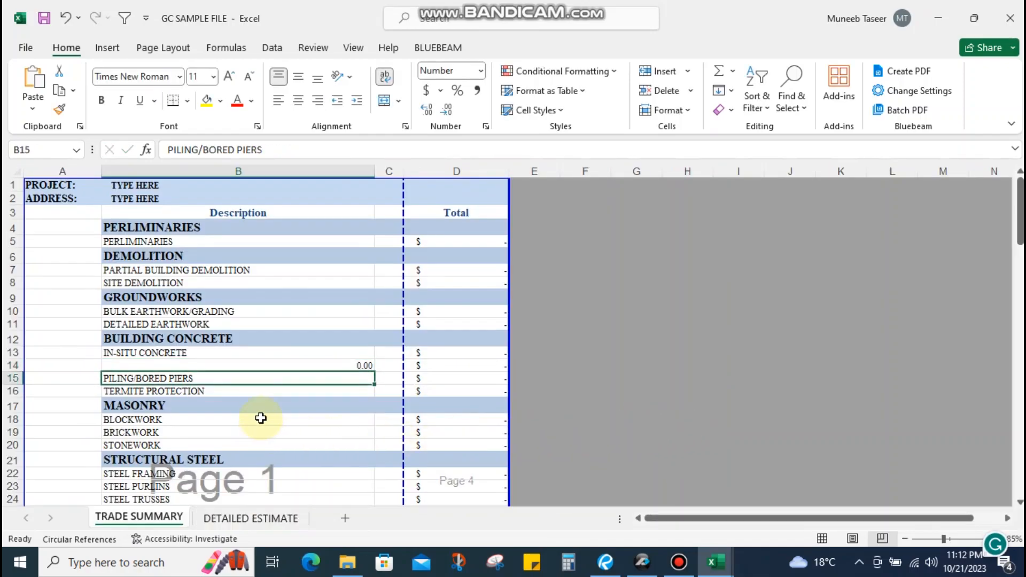
pyautogui.hotkey('ctrl', 'z')
# Review the Trade Summary's masonry, earthwork and building concrete items and the In-Situ Concrete total formula
pyautogui.click(285, 409)
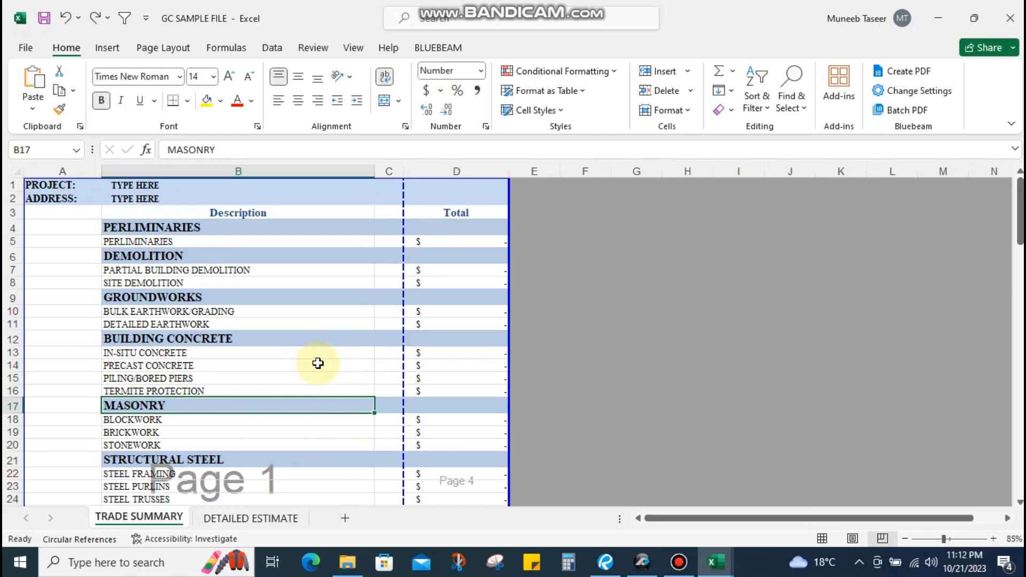
pyautogui.click(160, 311)
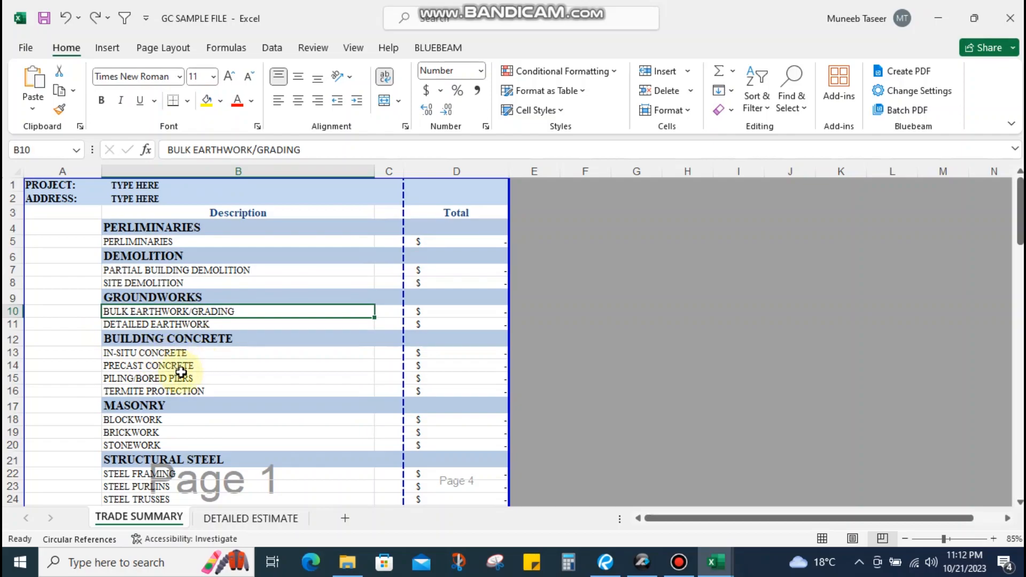
pyautogui.click(182, 338)
pyautogui.moveTo(163, 356); pyautogui.dragTo(160, 386)
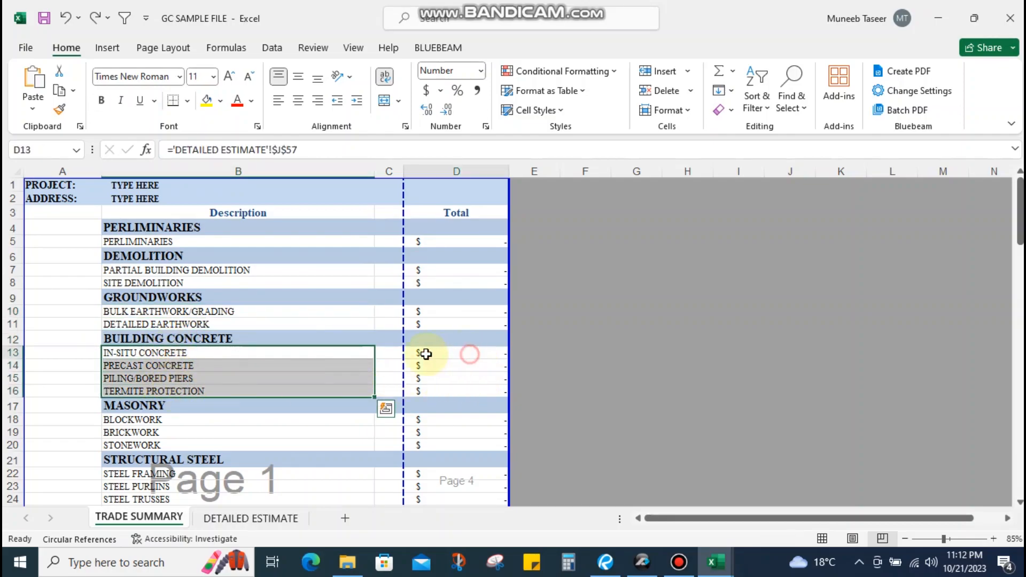
pyautogui.click(460, 354)
# Check the Concrete Finish sub-total's SUM formula in J370, then return to the Revu drawing set
pyautogui.click(220, 518)
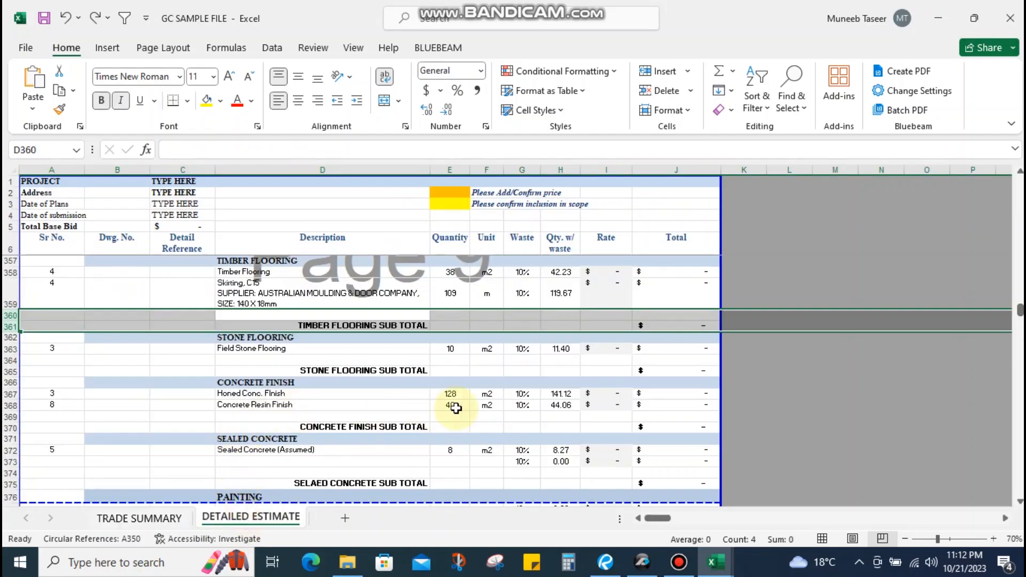
pyautogui.click(321, 425)
pyautogui.click(656, 425)
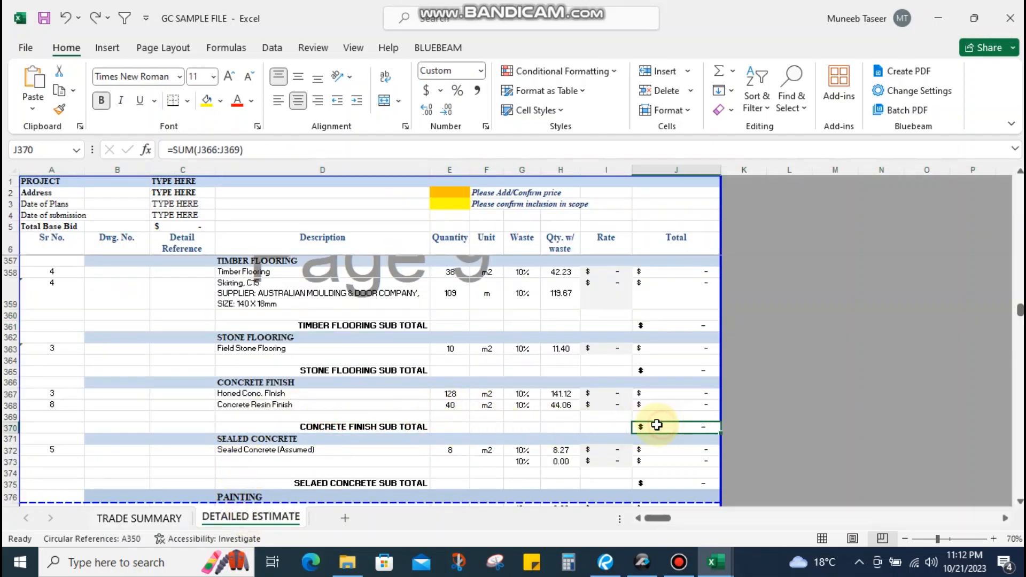
pyautogui.click(339, 417)
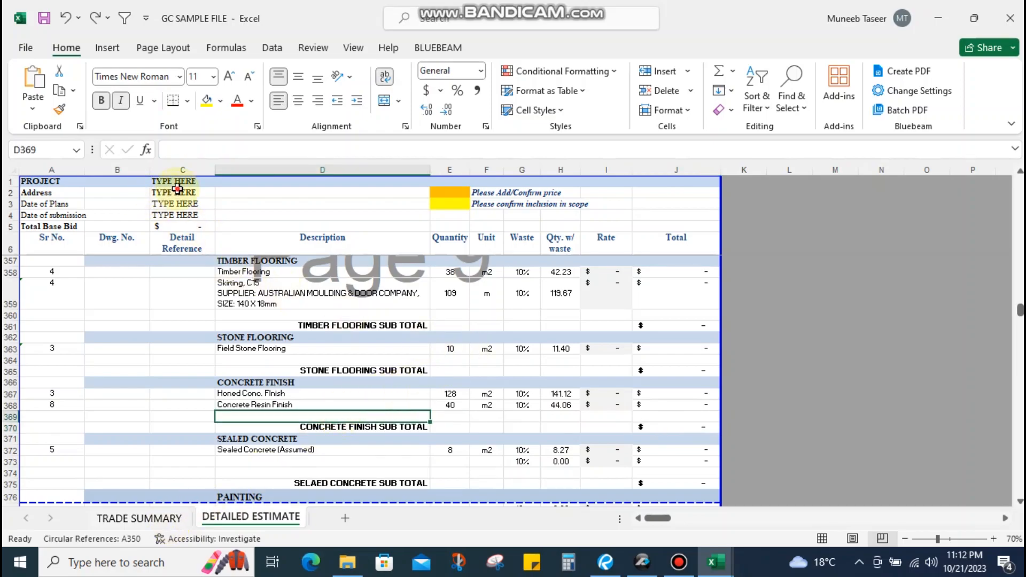
pyautogui.click(605, 562)
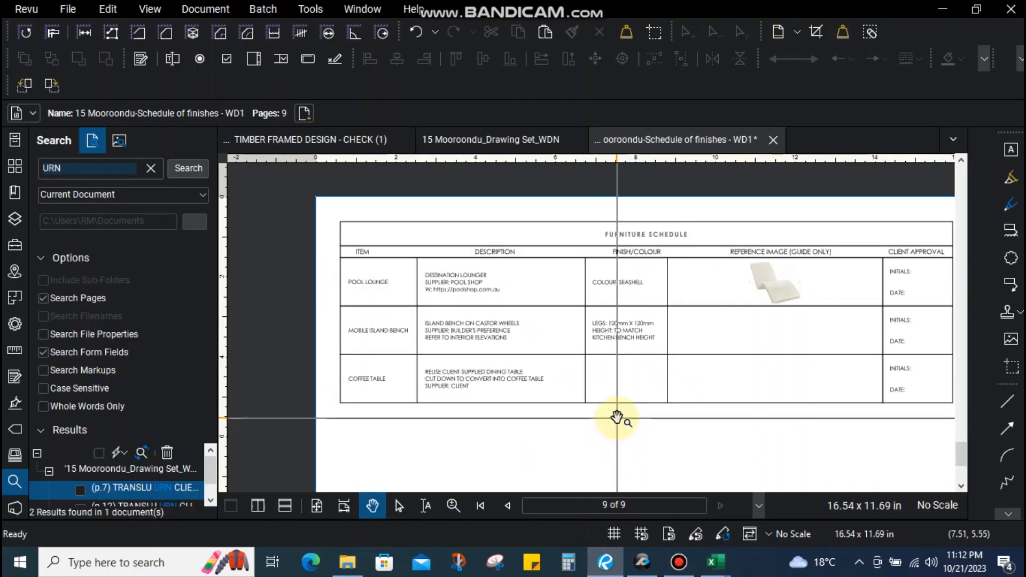
pyautogui.click(483, 138)
# Select and copy the street address in the drawing's title block, then return to the GC SAMPLE FILE estimate
pyautogui.scroll(-5, 537, 338)
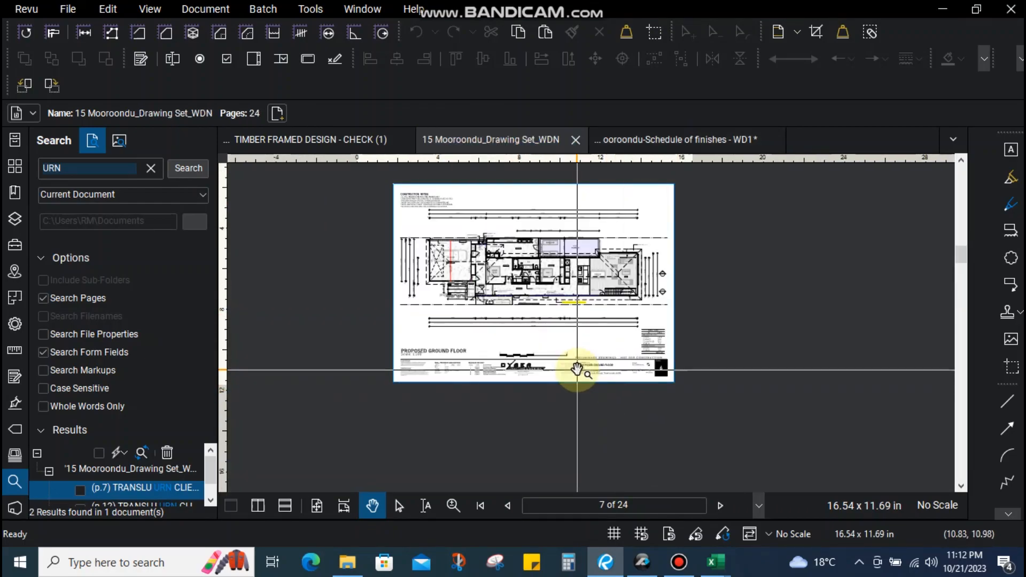
pyautogui.scroll(8, 577, 369)
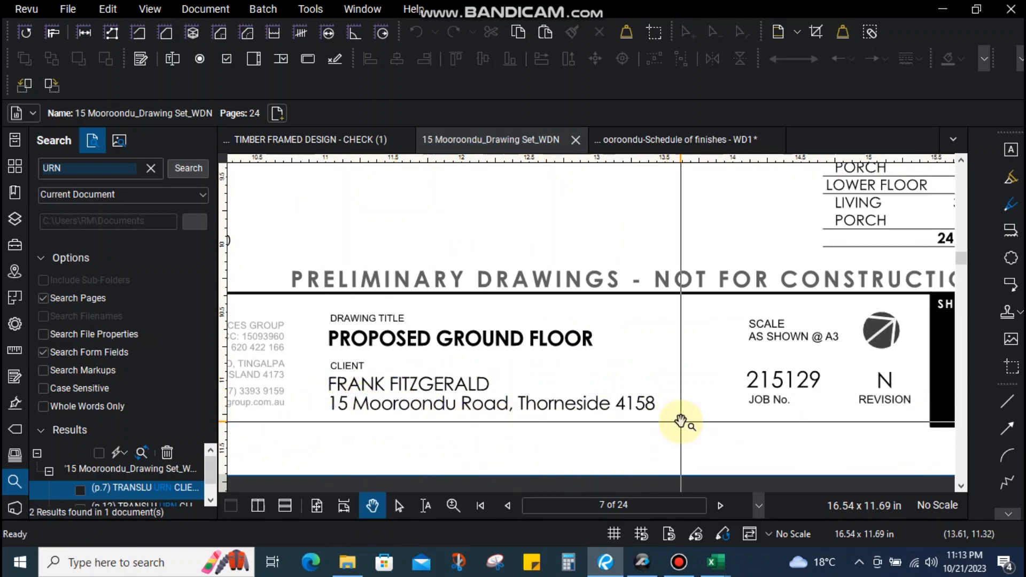
pyautogui.hotkey('ctrl', 'shift', 't')
pyautogui.moveTo(662, 403); pyautogui.dragTo(336, 407)
pyautogui.hotkey('ctrl', 'c')
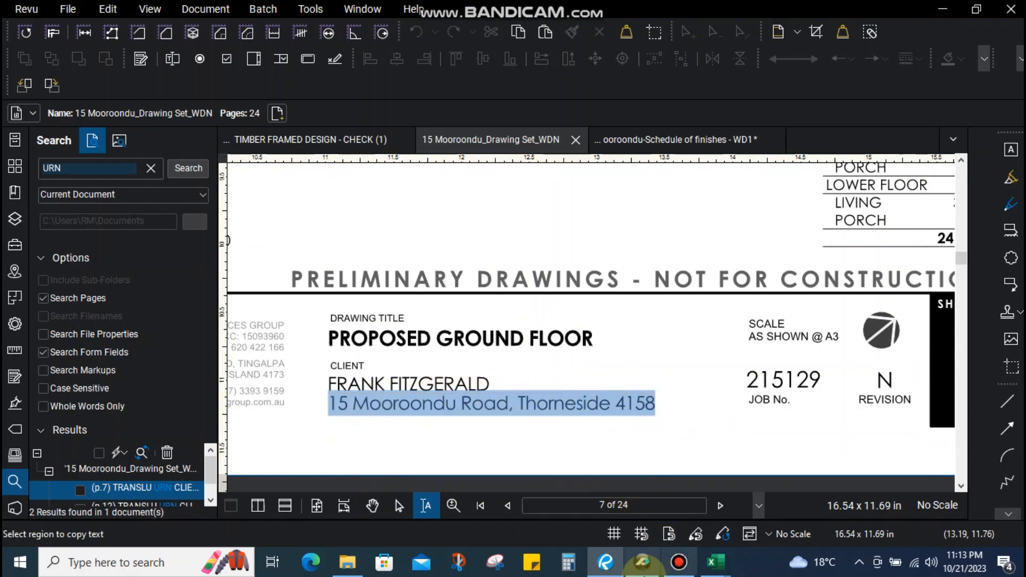
pyautogui.moveTo(716, 562)
pyautogui.click(620, 507)
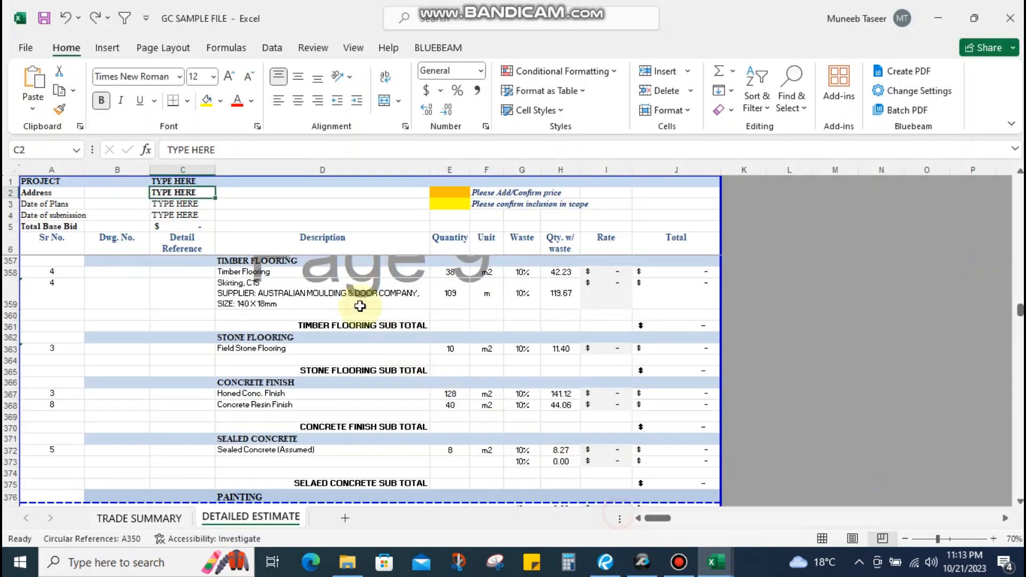
# Paste the copied street address over TYPE HERE in the Address field, then switch back to Revu
pyautogui.moveTo(229, 155); pyautogui.dragTo(96, 154)
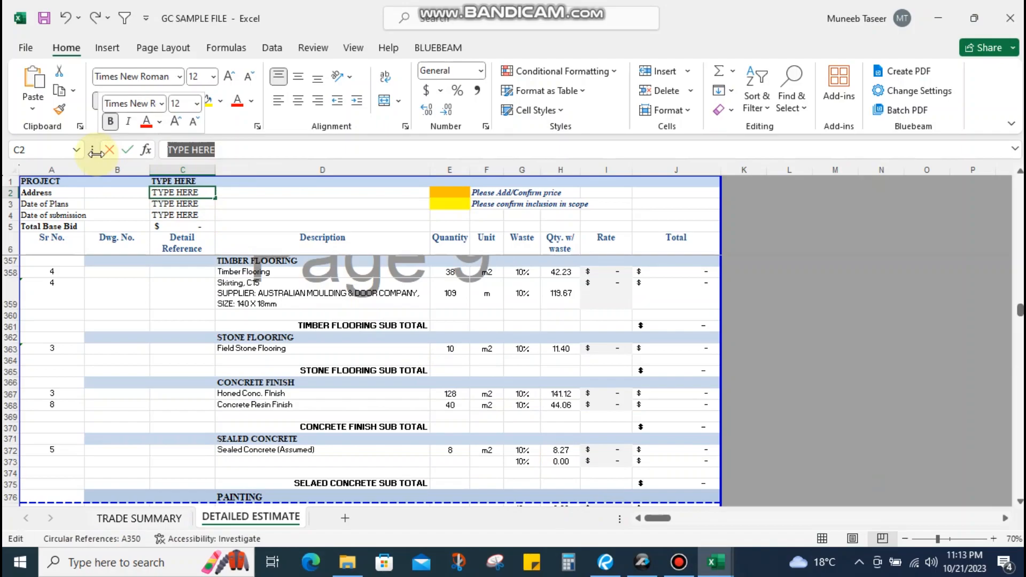
pyautogui.hotkey('ctrl', 'v')
pyautogui.press('Return')
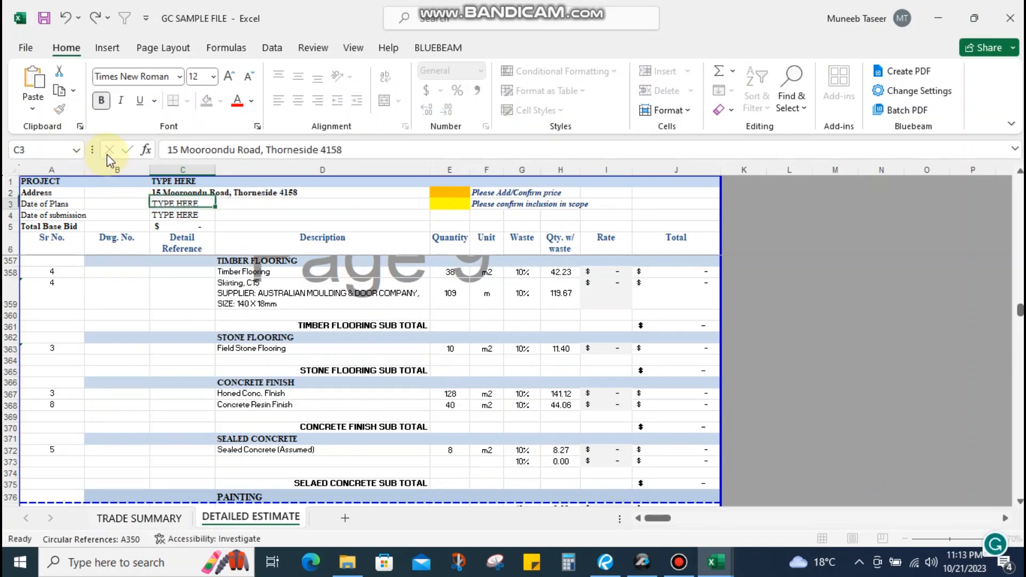
pyautogui.moveTo(345, 6)
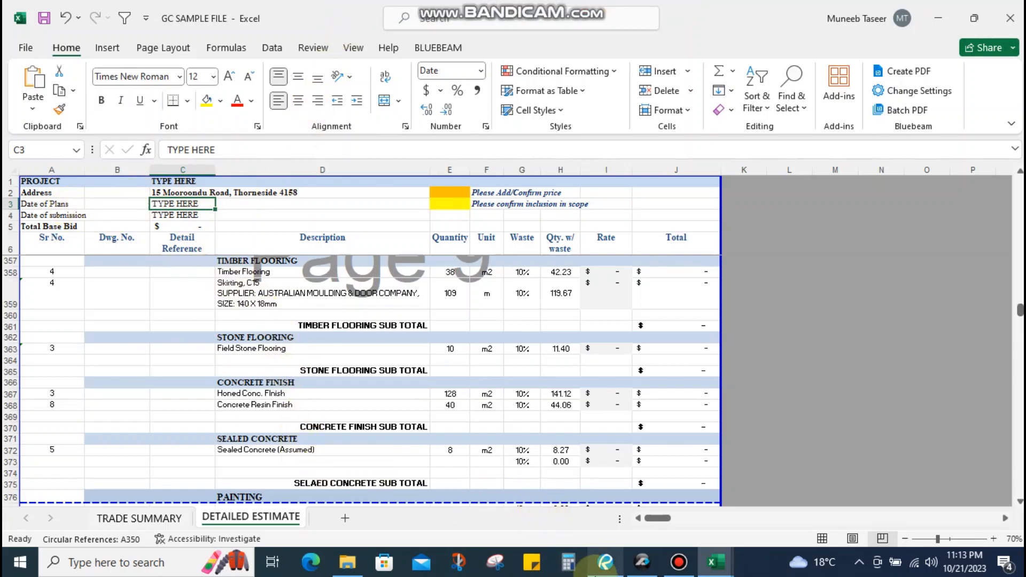
pyautogui.click(605, 561)
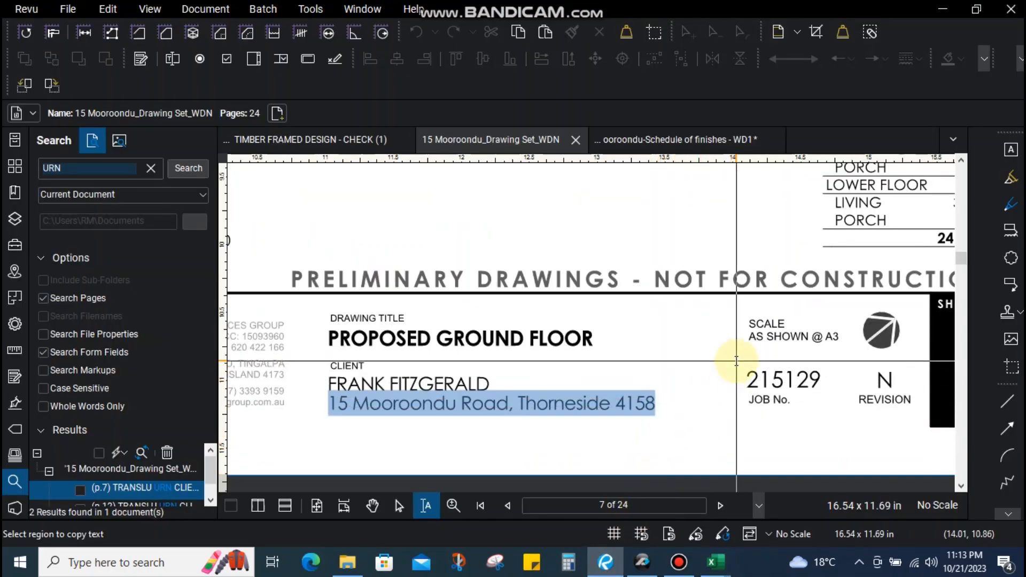
# Pan and zoom to the title block's Revision History, finding latest issue N dated 27/06/23
pyautogui.moveTo(729, 360); pyautogui.dragTo(678, 360)
pyautogui.press('v')
pyautogui.scroll(-5, 722, 347)
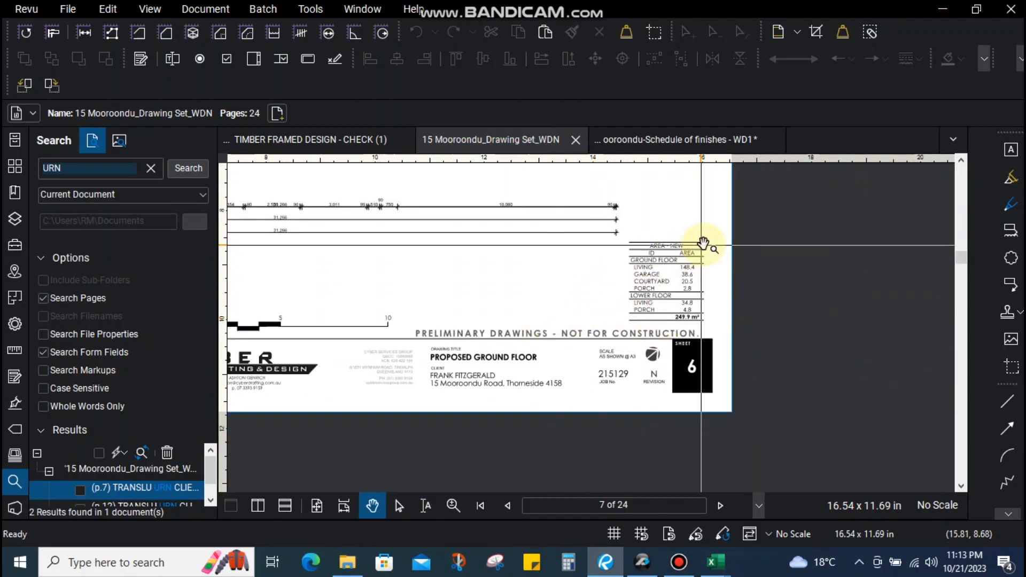
pyautogui.scroll(3, 703, 251)
pyautogui.scroll(-4, 730, 289)
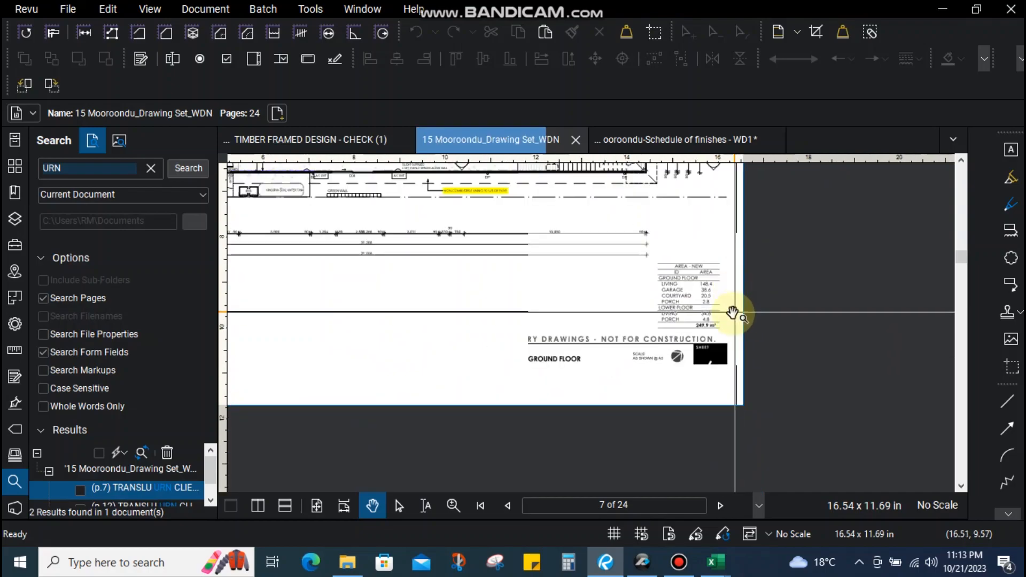
pyautogui.moveTo(433, 348); pyautogui.dragTo(672, 366)
pyautogui.scroll(6, 636, 398)
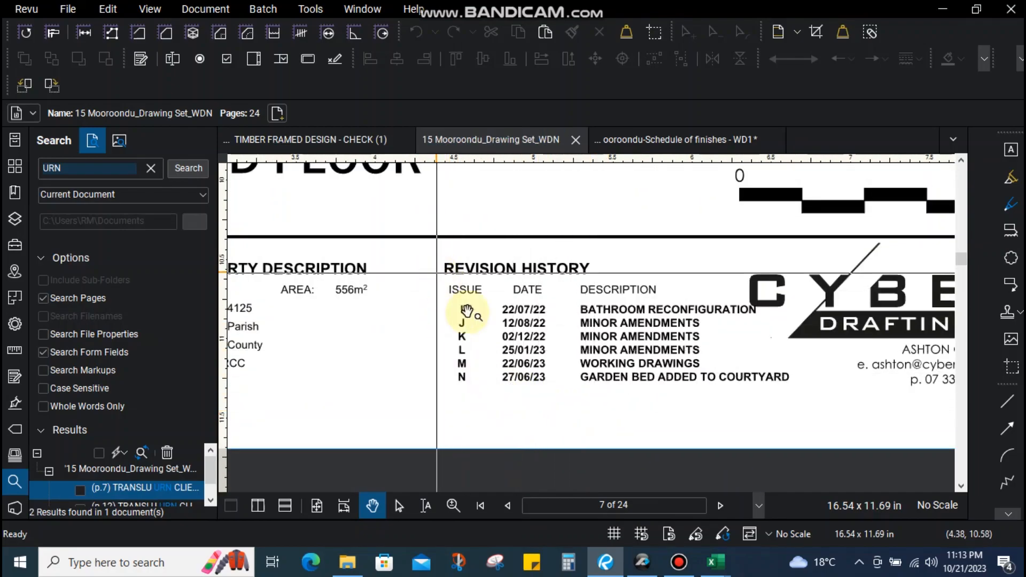
pyautogui.moveTo(559, 403); pyautogui.dragTo(450, 290)
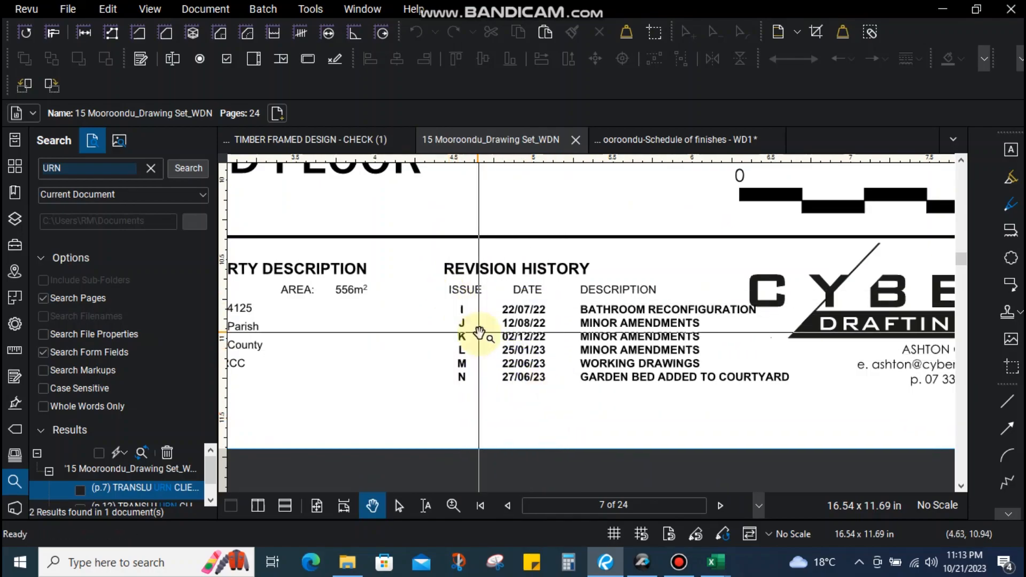
pyautogui.scroll(4, 508, 390)
pyautogui.moveTo(615, 389); pyautogui.dragTo(401, 353)
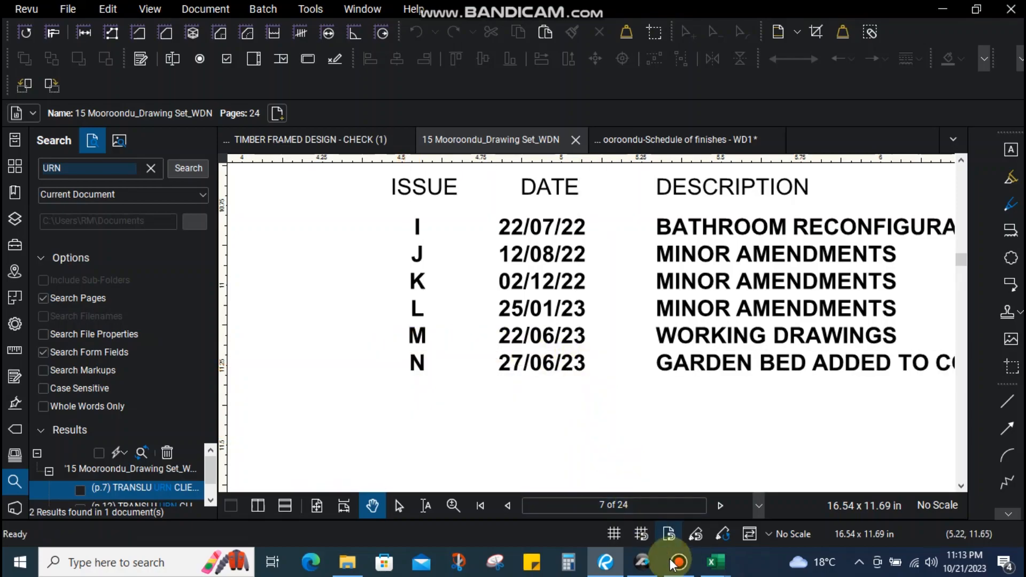
# Enter 27/06/2023 as the Date of Plans in C3 and select the Total Base Bid cell
pyautogui.moveTo(721, 570)
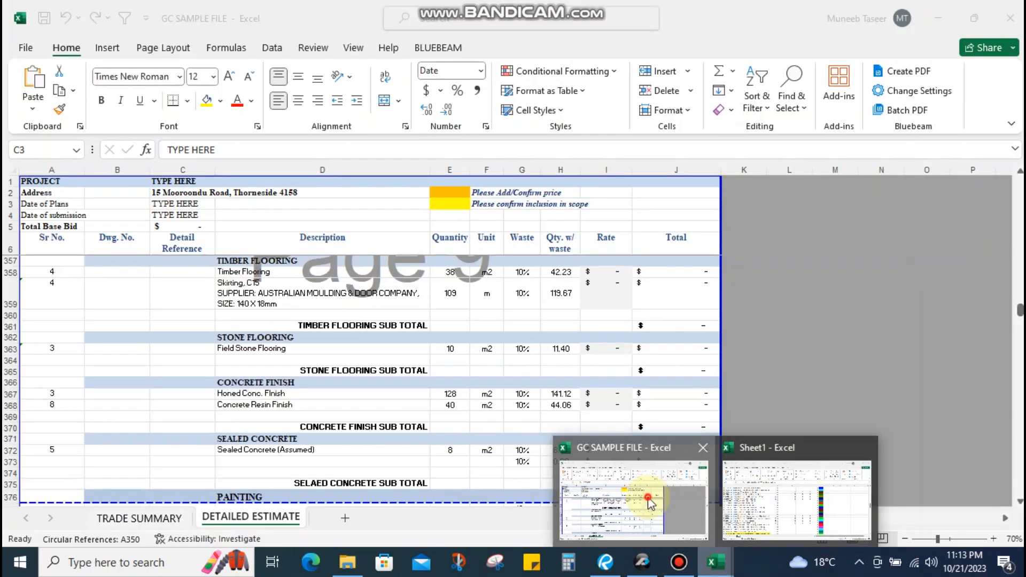
pyautogui.click(633, 503)
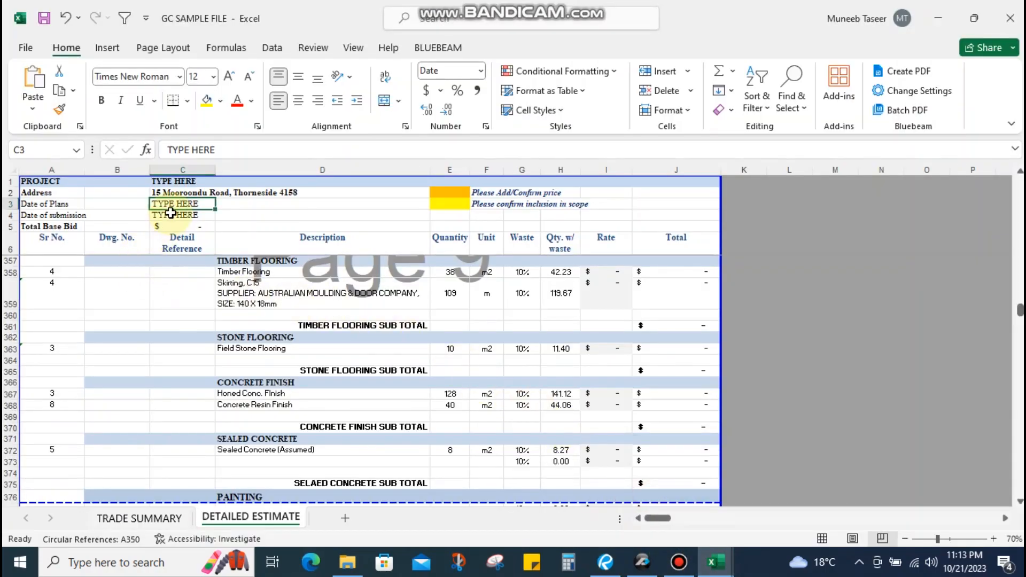
pyautogui.write('27/06/2023')
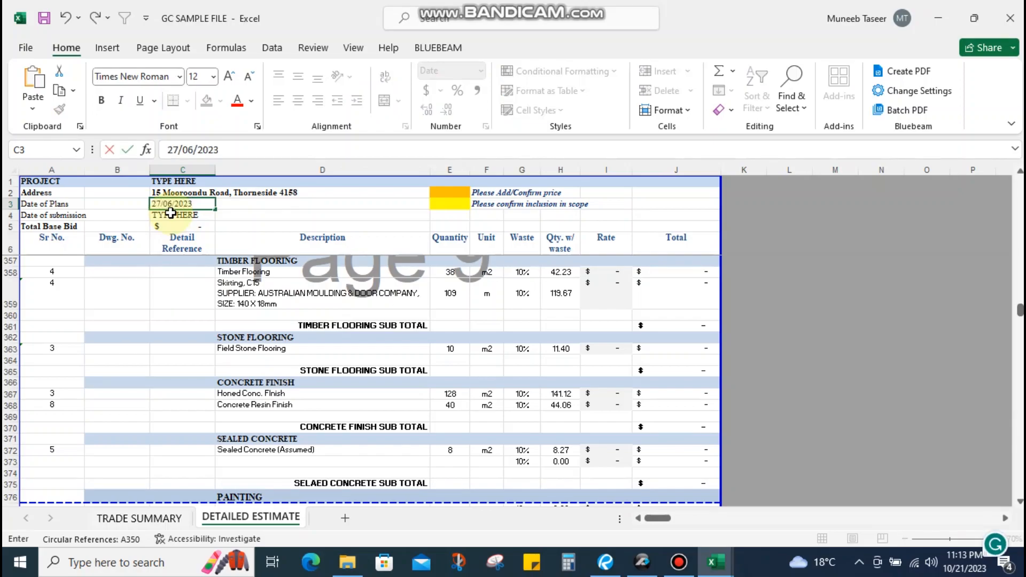
pyautogui.press('Return')
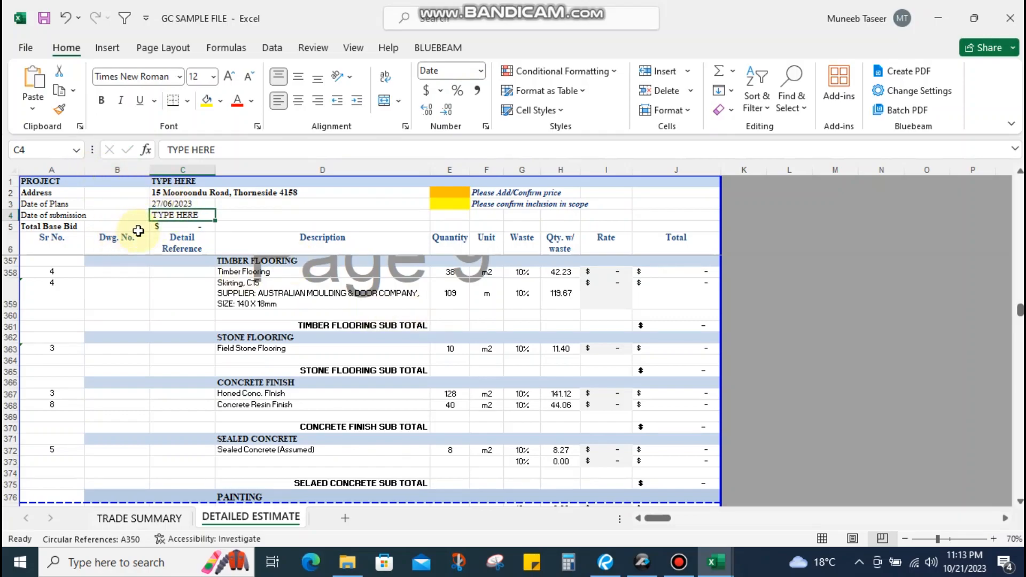
pyautogui.click(184, 227)
# Inspect the Total Base Bid formula, then cancel the cell edit
pyautogui.doubleClick(183, 226)
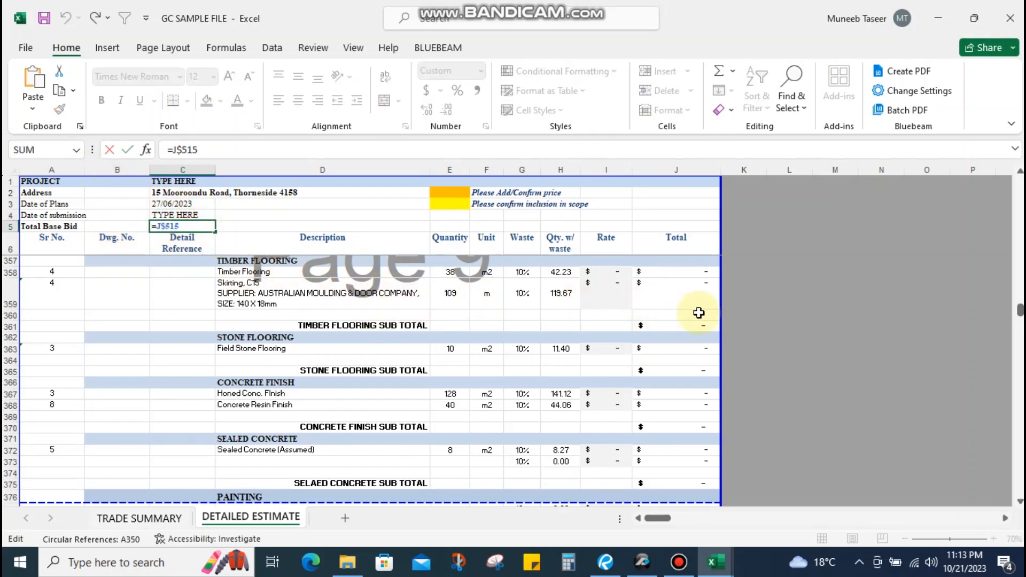
pyautogui.scroll(-2, 668, 344)
pyautogui.scroll(-20, 668, 344)
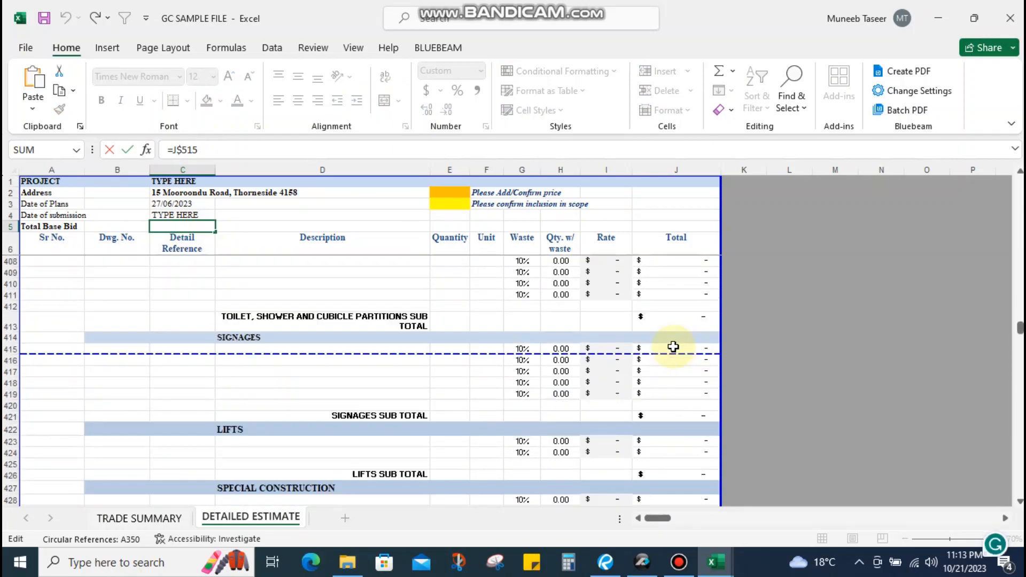
pyautogui.scroll(-20, 674, 347)
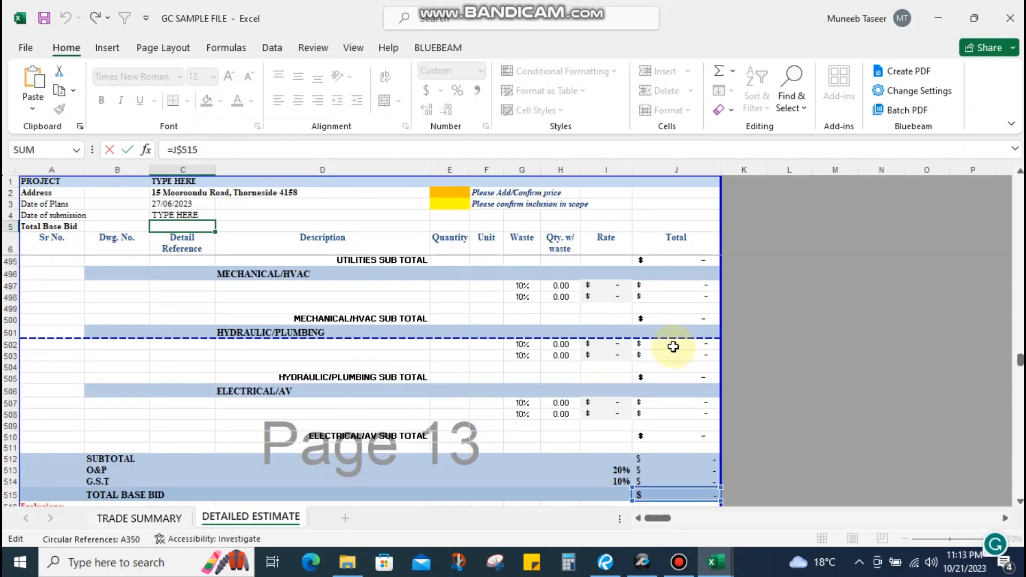
pyautogui.scroll(2, 678, 369)
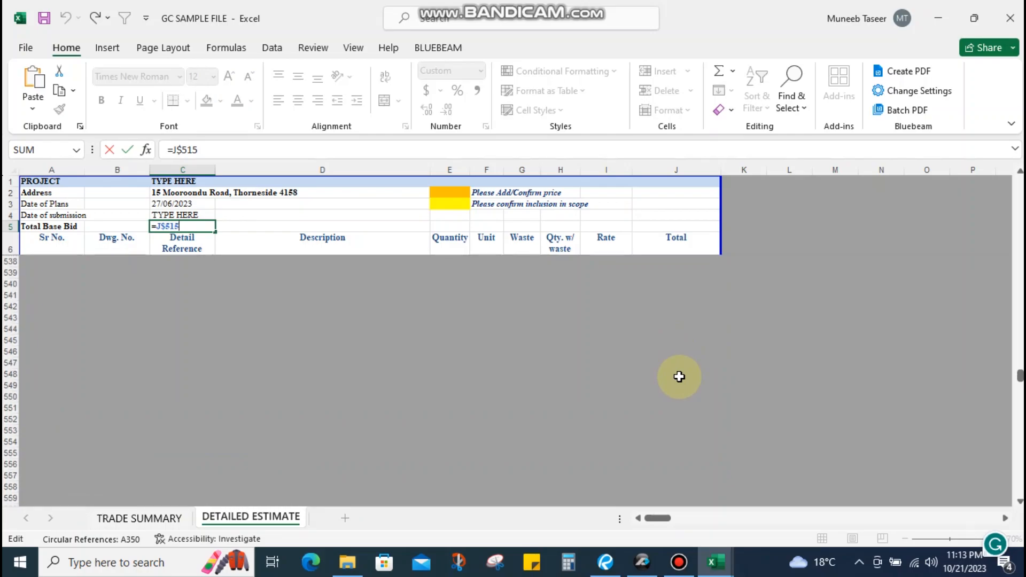
pyautogui.scroll(10, 678, 377)
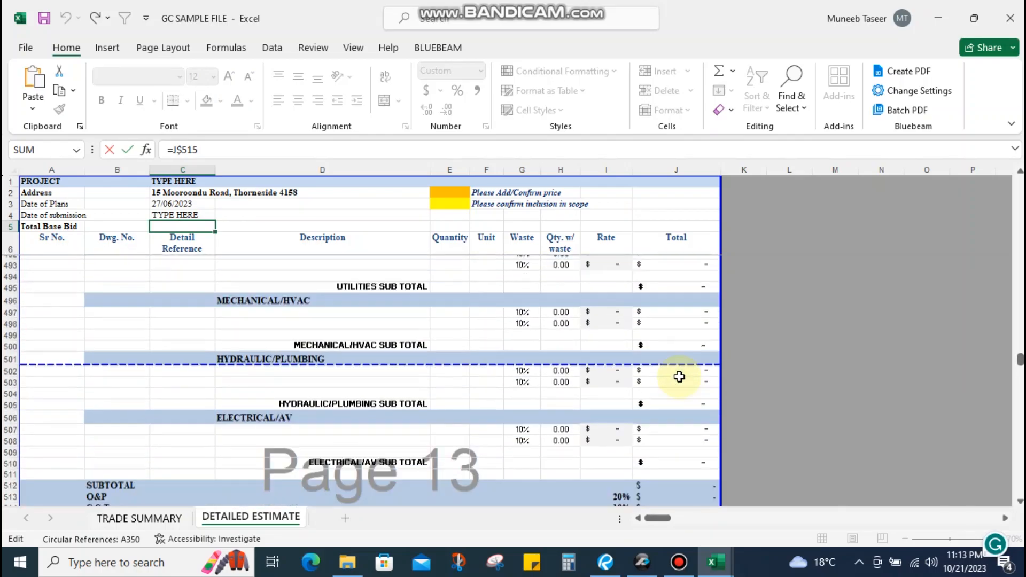
pyautogui.scroll(-1, 679, 377)
pyautogui.press('Escape')
# Check the subtotal, G.S.T and 20% O&P cells in the closing totals
pyautogui.click(484, 423)
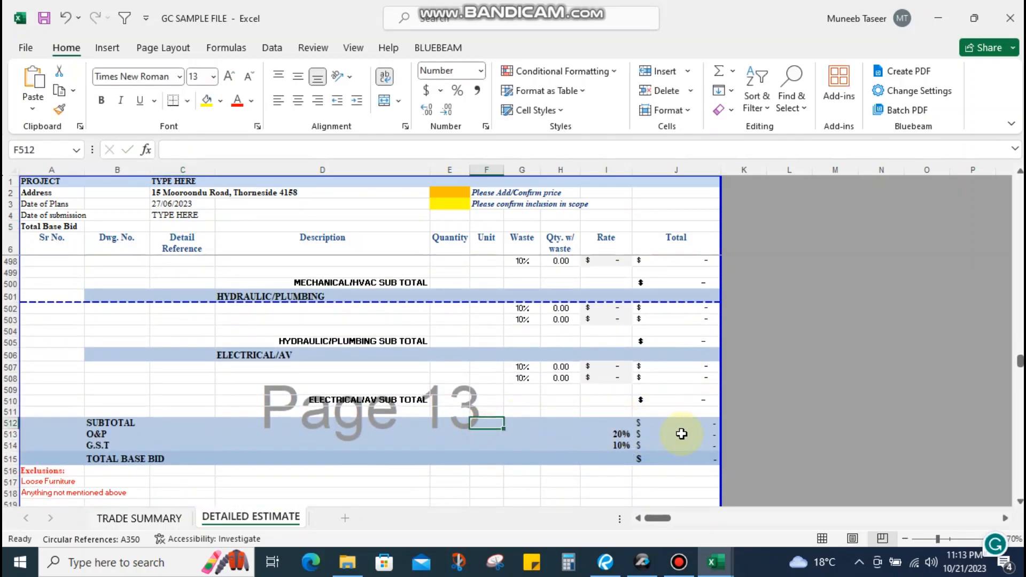
pyautogui.click(667, 461)
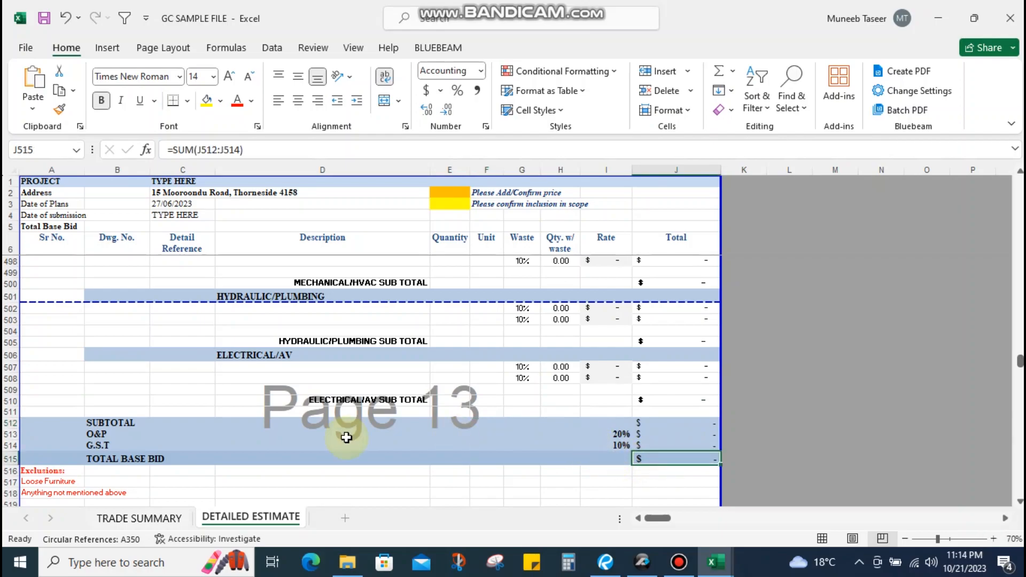
pyautogui.click(143, 445)
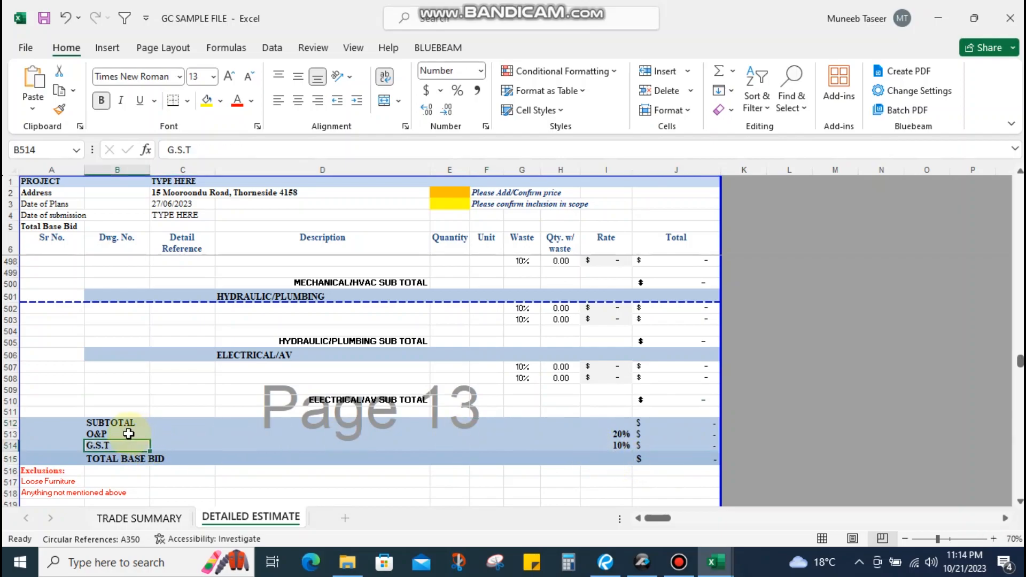
pyautogui.click(107, 436)
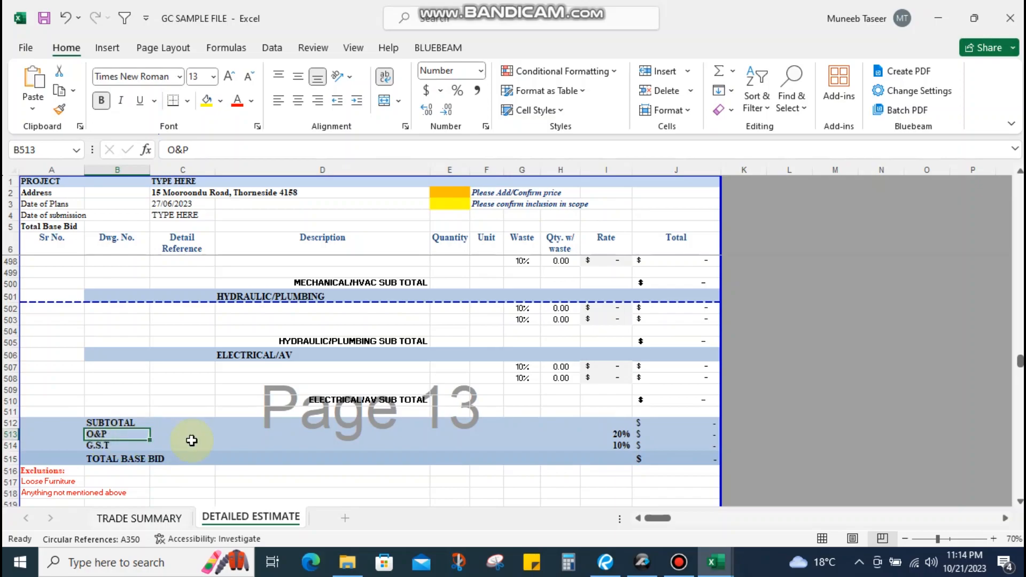
pyautogui.click(608, 432)
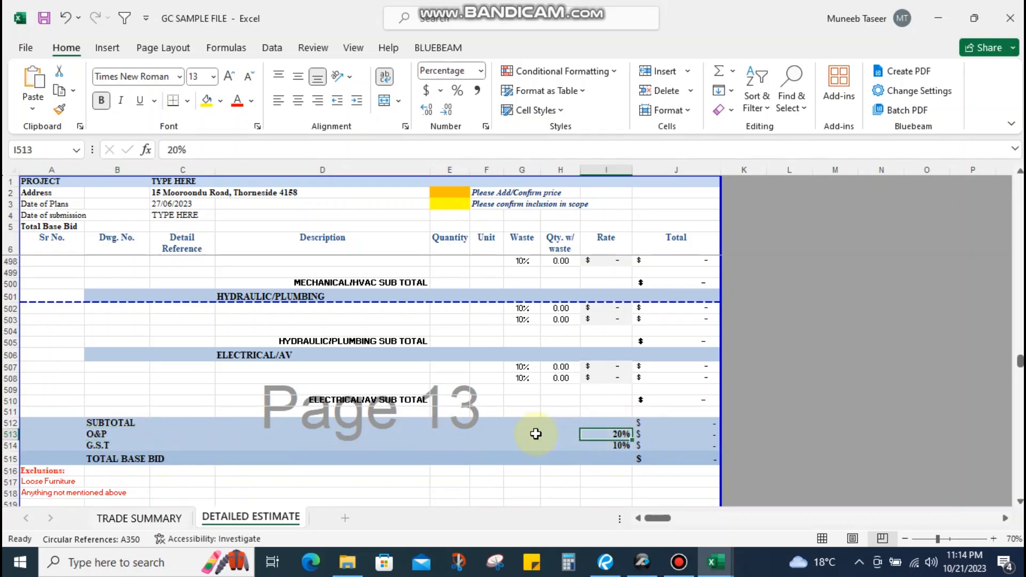
pyautogui.click(433, 432)
pyautogui.click(621, 436)
pyautogui.click(549, 434)
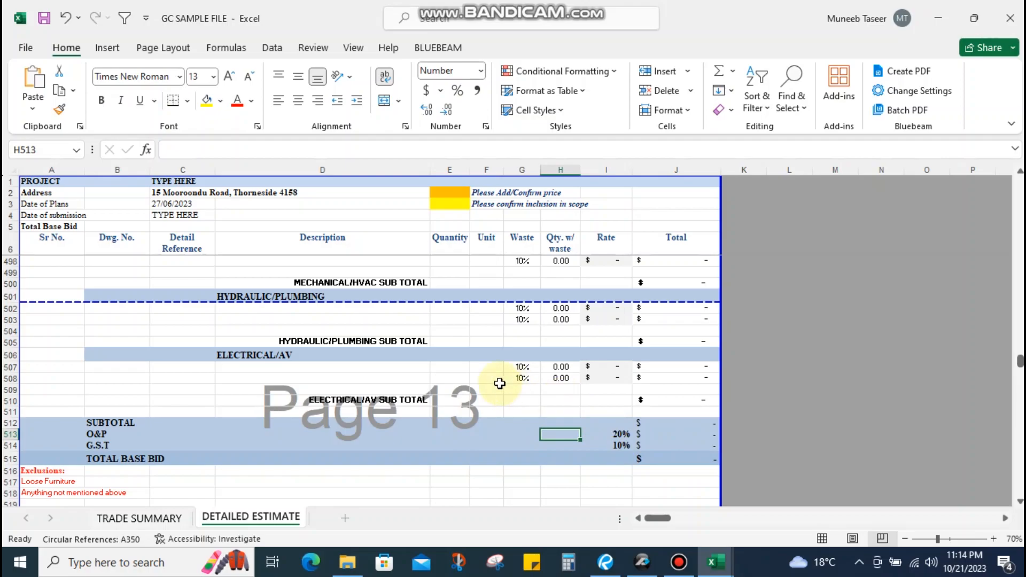
# Scroll up to description cells D121–D127, then bring the Sheet1 workbook forward
pyautogui.scroll(-3, 568, 383)
pyautogui.scroll(18, 577, 378)
pyautogui.scroll(20, 575, 378)
pyautogui.scroll(20, 576, 379)
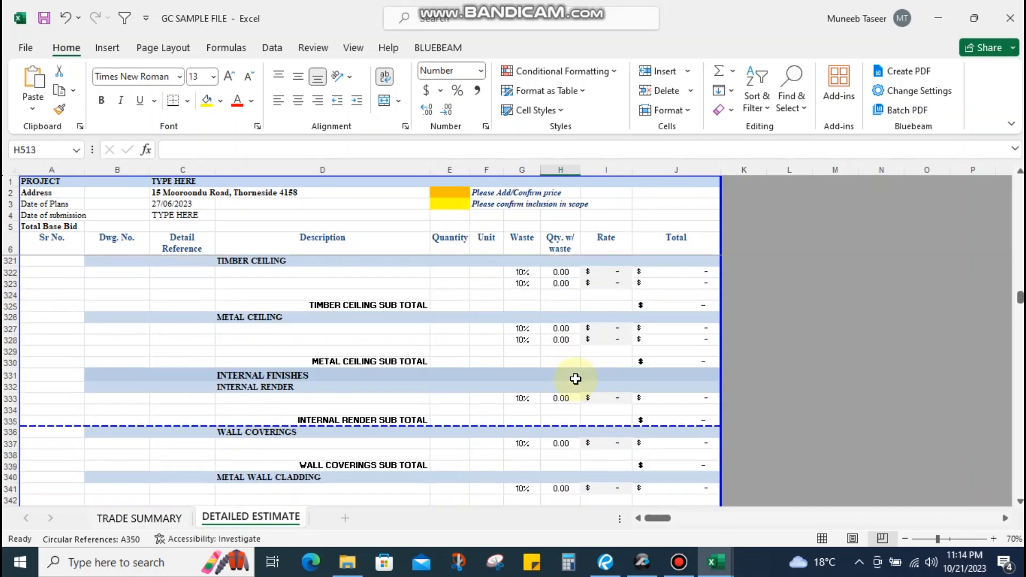
pyautogui.scroll(20, 575, 379)
pyautogui.scroll(20, 575, 379)
pyautogui.scroll(16, 576, 379)
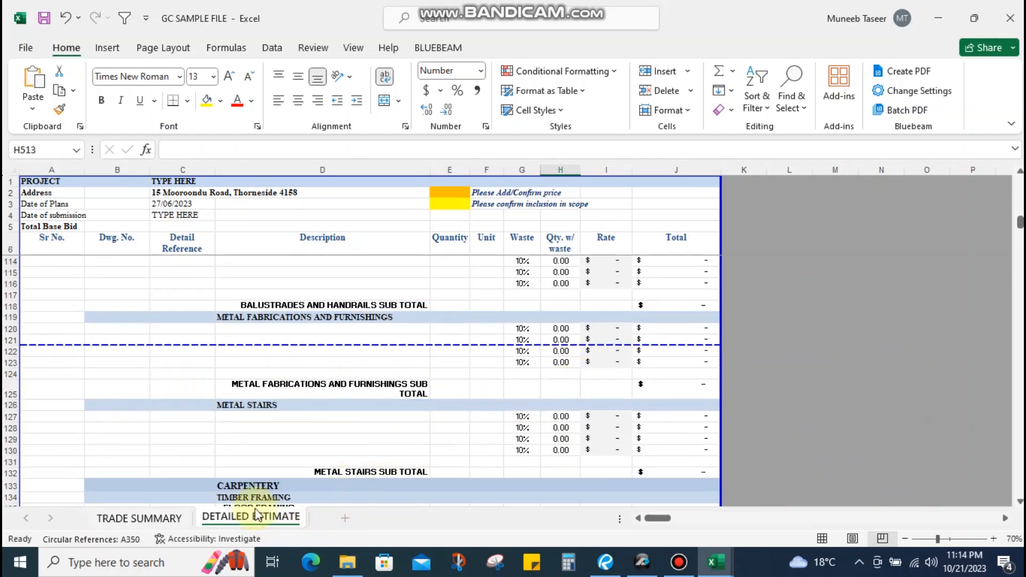
pyautogui.moveTo(235, 340); pyautogui.dragTo(249, 417)
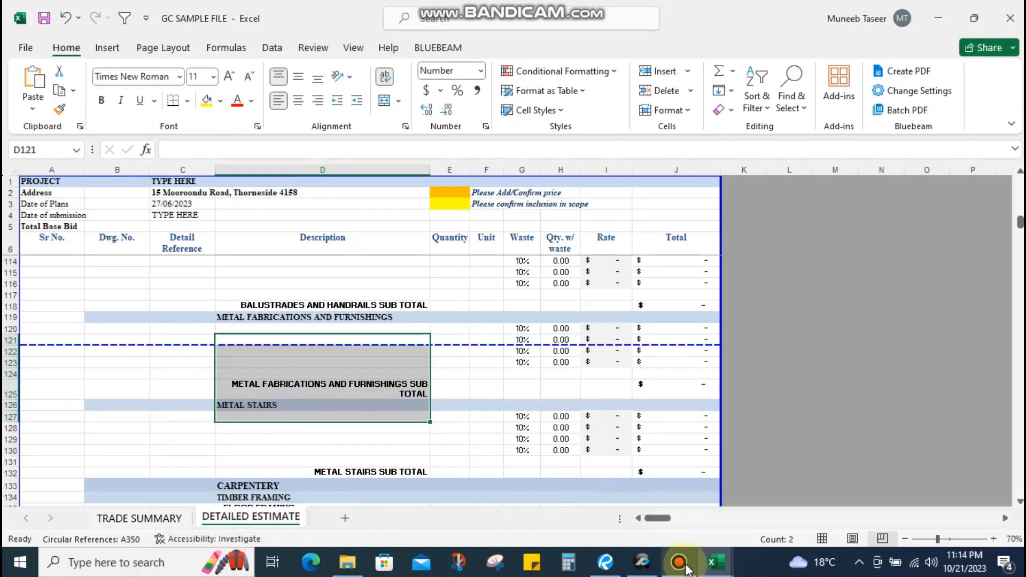
pyautogui.click(930, 489)
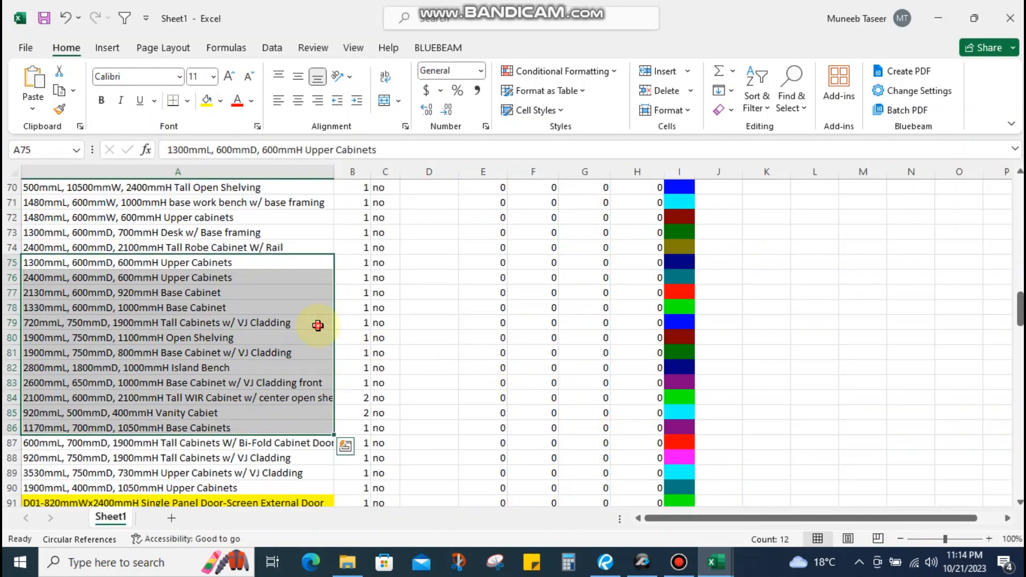
# Duplicate the first external wall row 118 by copying it and inserting the copy above
pyautogui.click(318, 325)
pyautogui.scroll(-13, 316, 326)
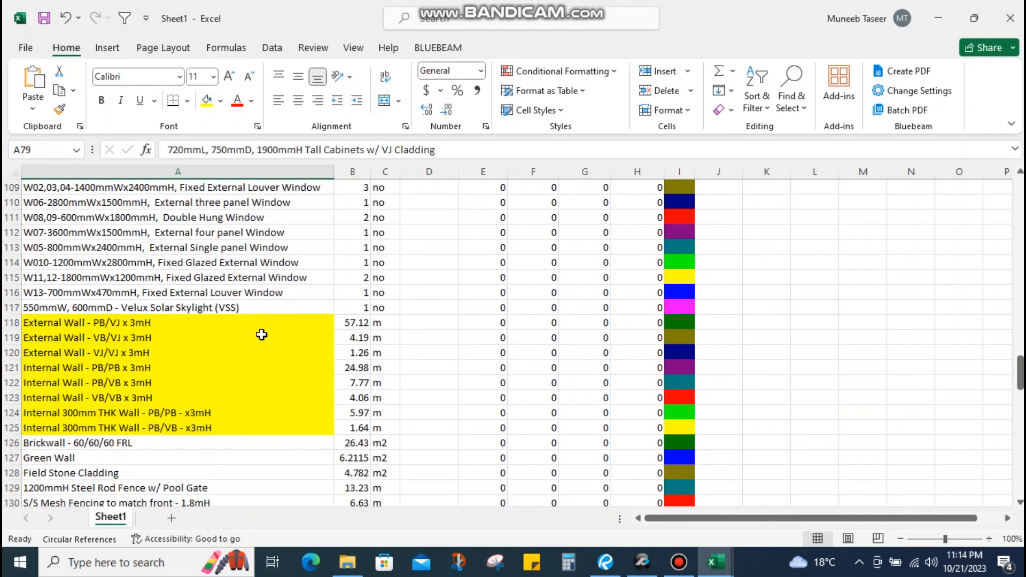
pyautogui.click(140, 351)
pyautogui.click(140, 326)
pyautogui.click(138, 351)
pyautogui.click(143, 323)
pyautogui.click(142, 337)
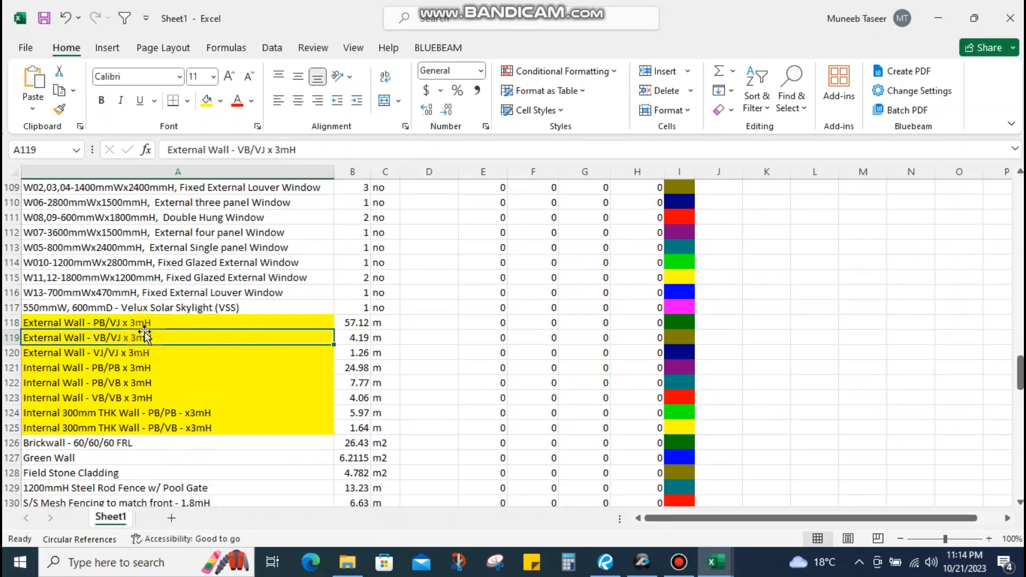
pyautogui.moveTo(150, 323); pyautogui.dragTo(152, 350)
pyautogui.click(155, 323)
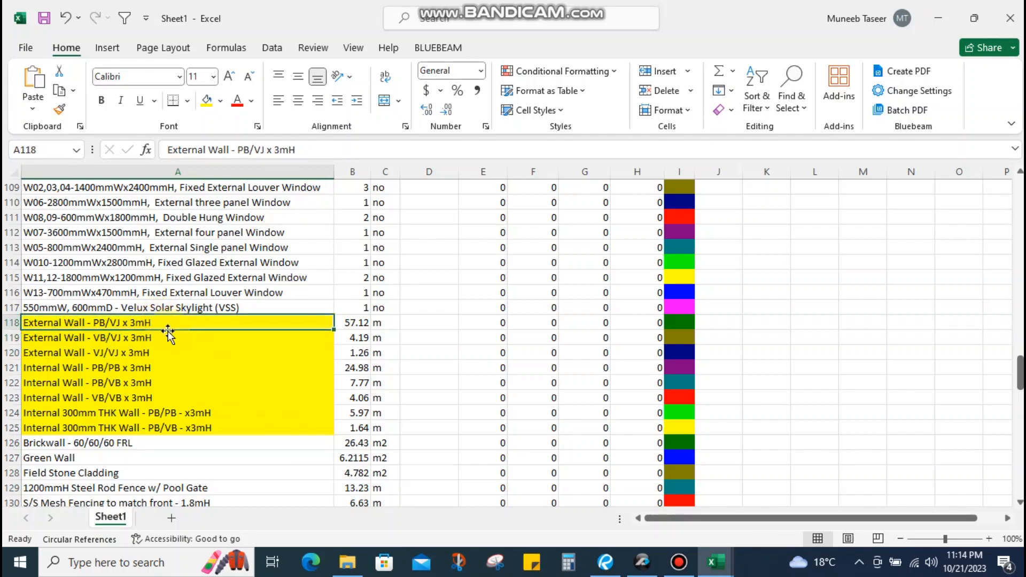
pyautogui.hotkey('shift', 'space')
pyautogui.hotkey('ctrl', 'c')
pyautogui.hotkey('ctrl', 'shift', '+')
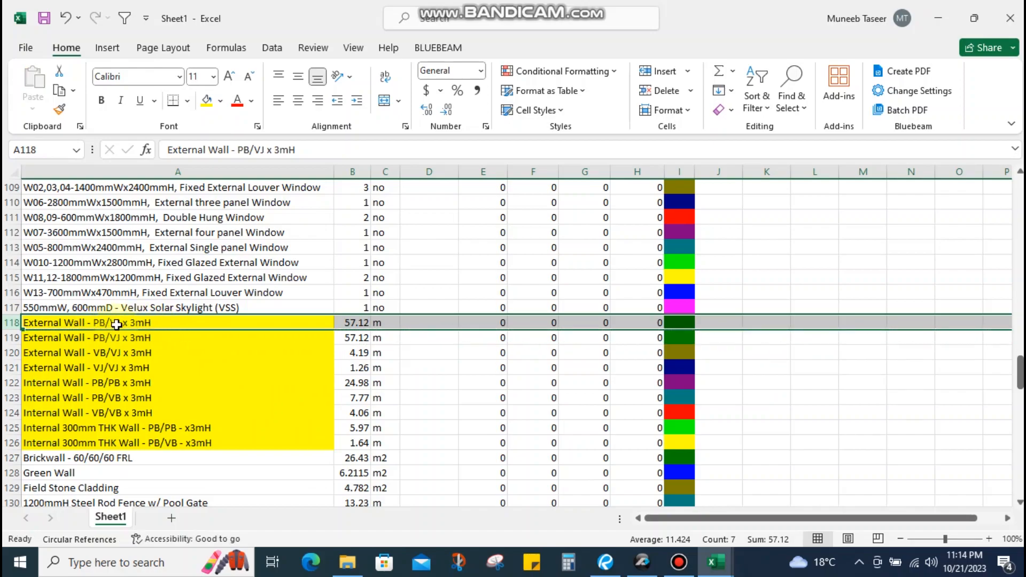
# Replace A118 with the 90mm Steel Stud+Insulation+Weatherborad+top hat channel+Plasterboard text and widen column A
pyautogui.click(116, 324)
pyautogui.tripleClick(159, 320)
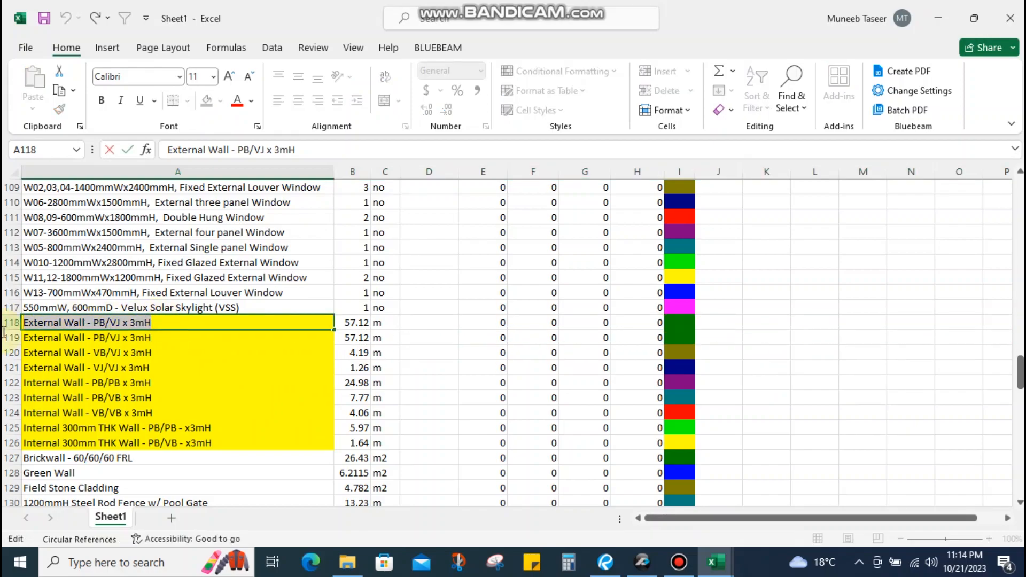
pyautogui.write('9')
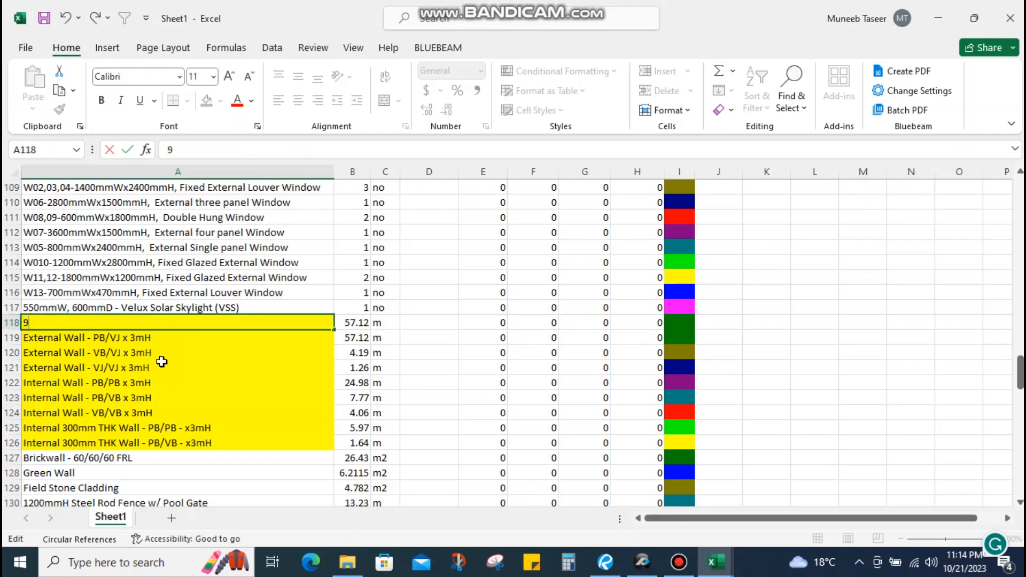
pyautogui.write('0mm Steel')
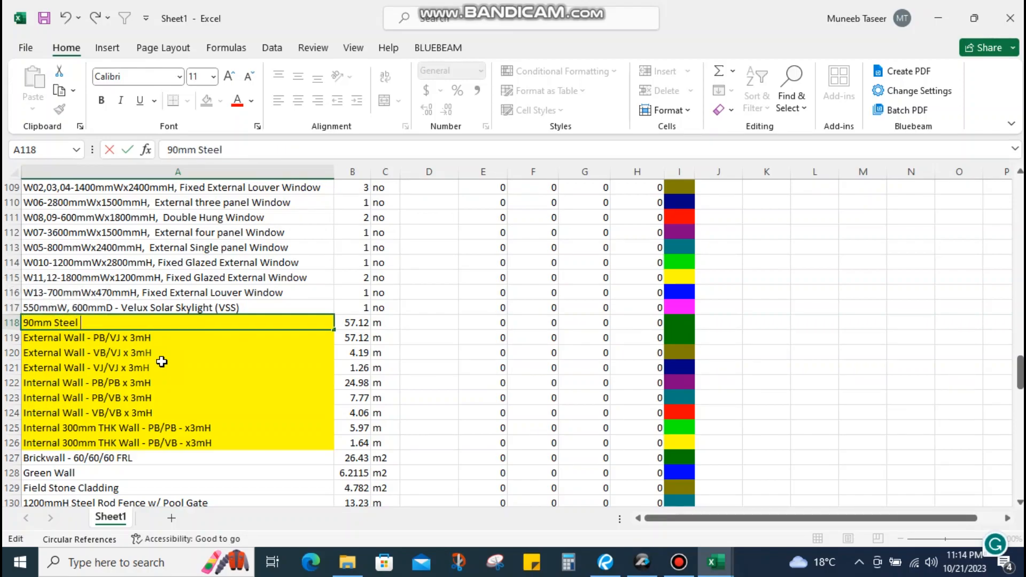
pyautogui.write(' Stud +Insulation+')
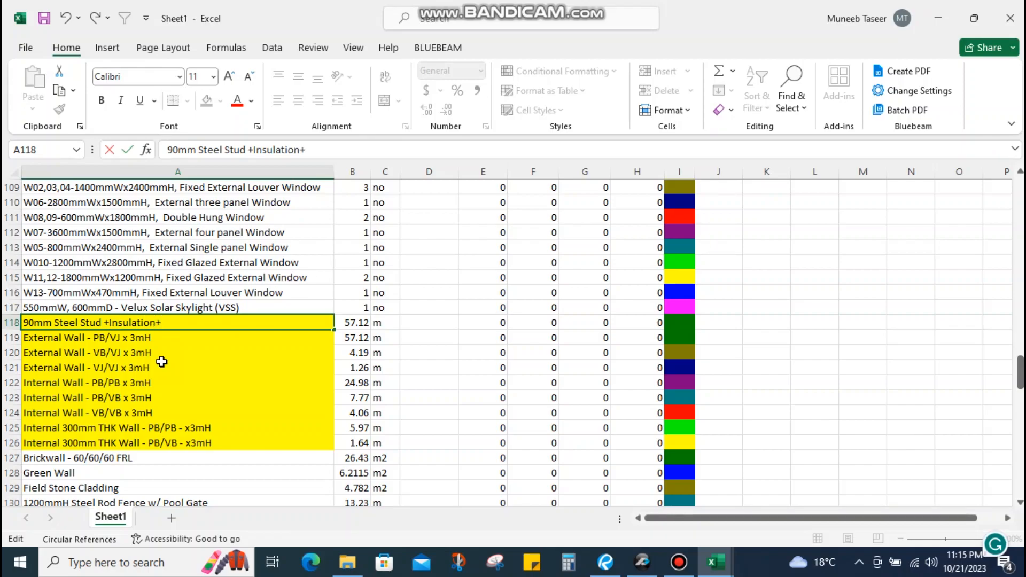
pyautogui.write('Weatherborad')
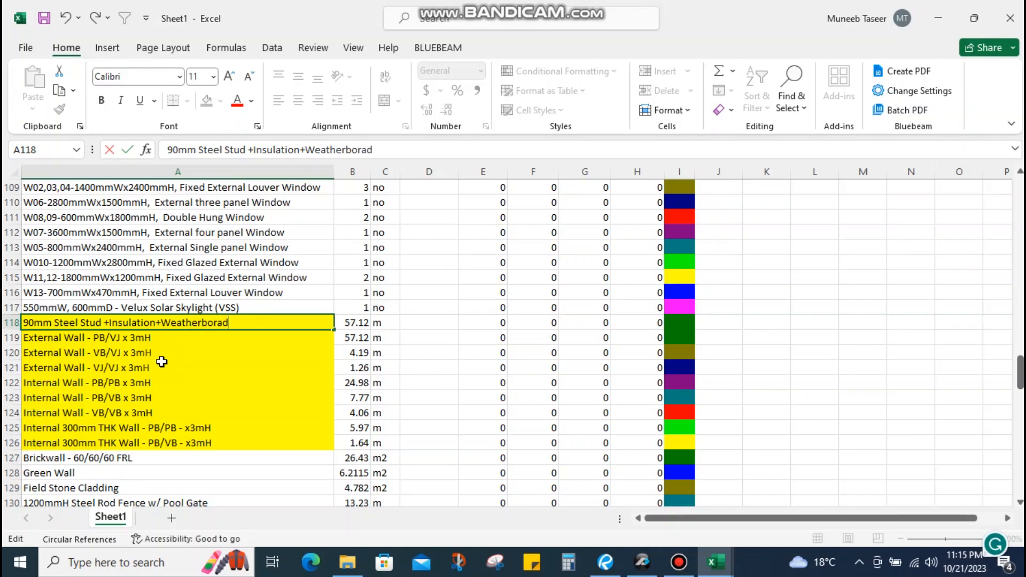
pyautogui.write('+top hat channel+')
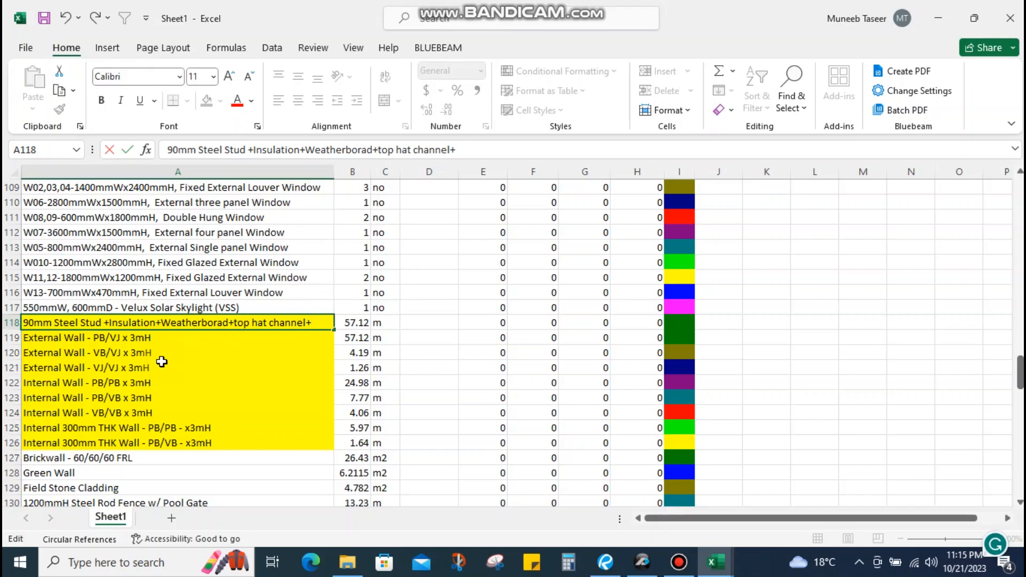
pyautogui.write('terboard')
pyautogui.press('Return')
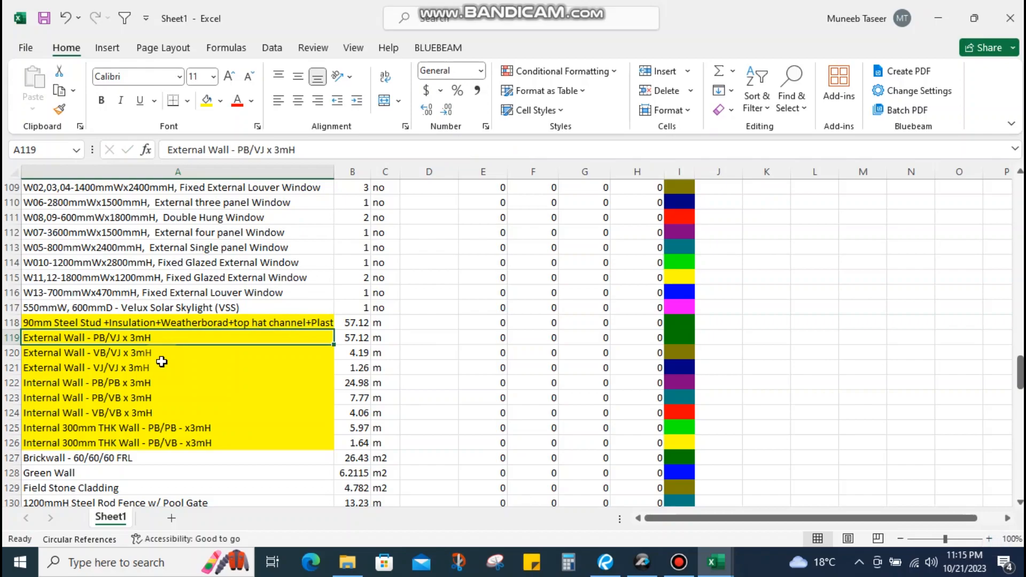
pyautogui.moveTo(334, 172); pyautogui.dragTo(443, 172)
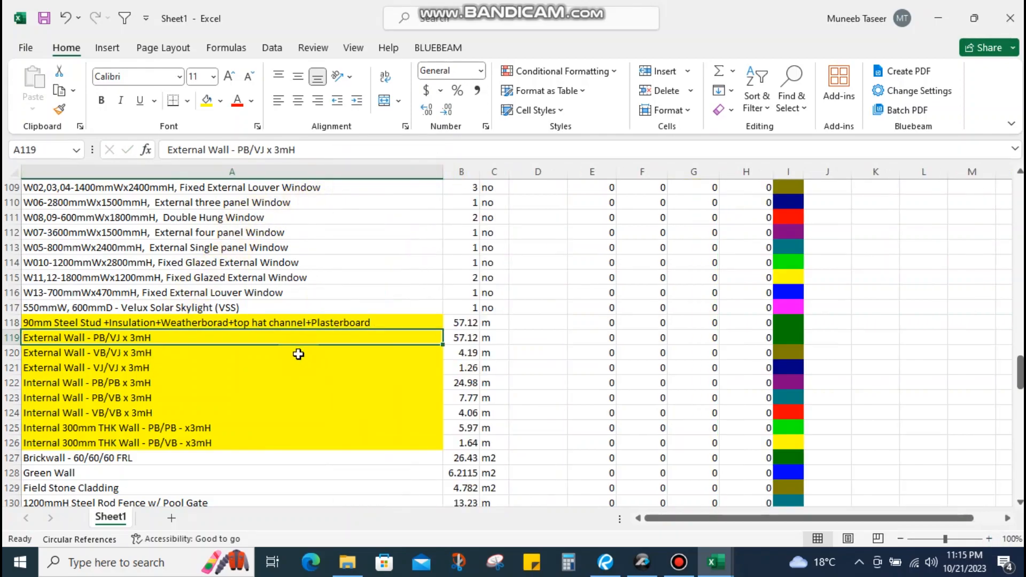
pyautogui.click(298, 323)
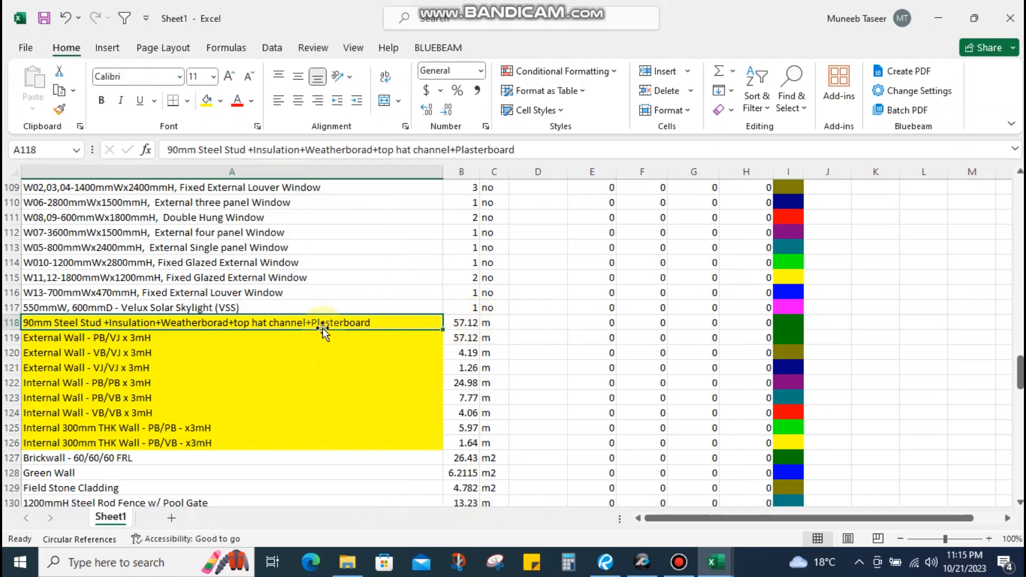
# Start rewriting B119's 57.12 quantity as a formula
pyautogui.moveTo(40, 337); pyautogui.dragTo(42, 375)
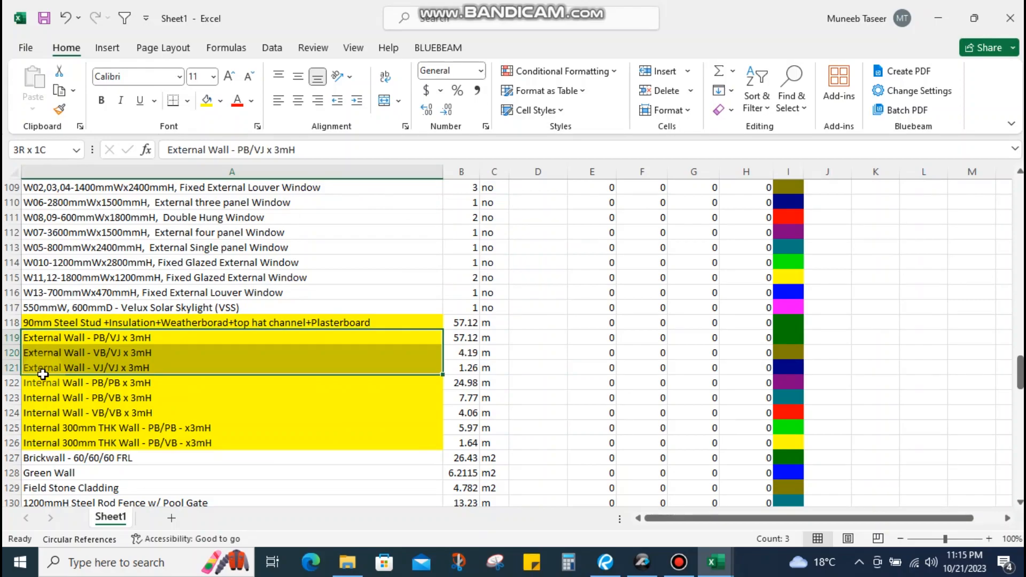
pyautogui.doubleClick(456, 338)
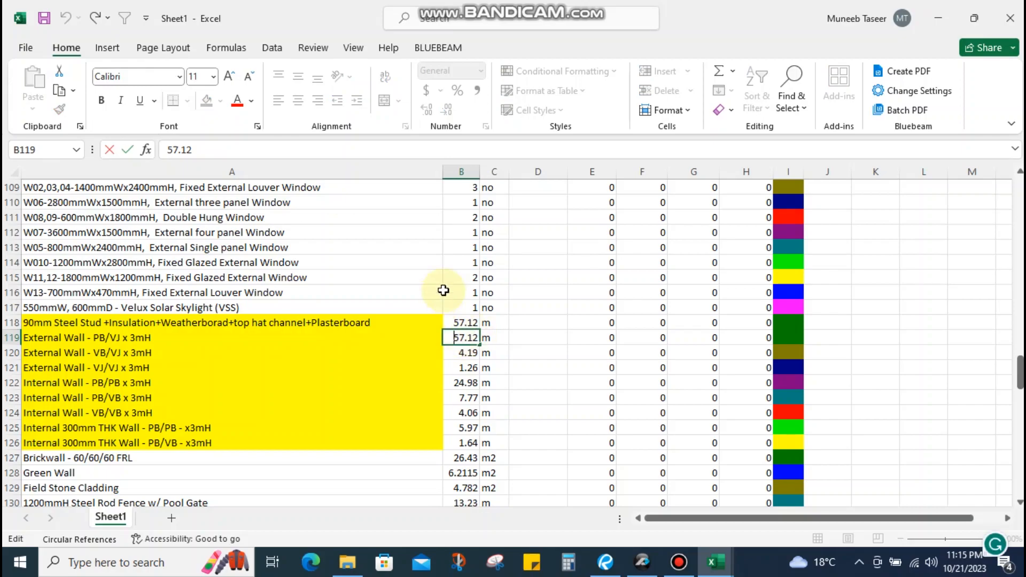
pyautogui.write('=')
pyautogui.click(265, 144)
# Enter =57.12*3+4.19*3+1.26*3 (187.71) and copy it into the steel stud quantity B118
pyautogui.write('*')
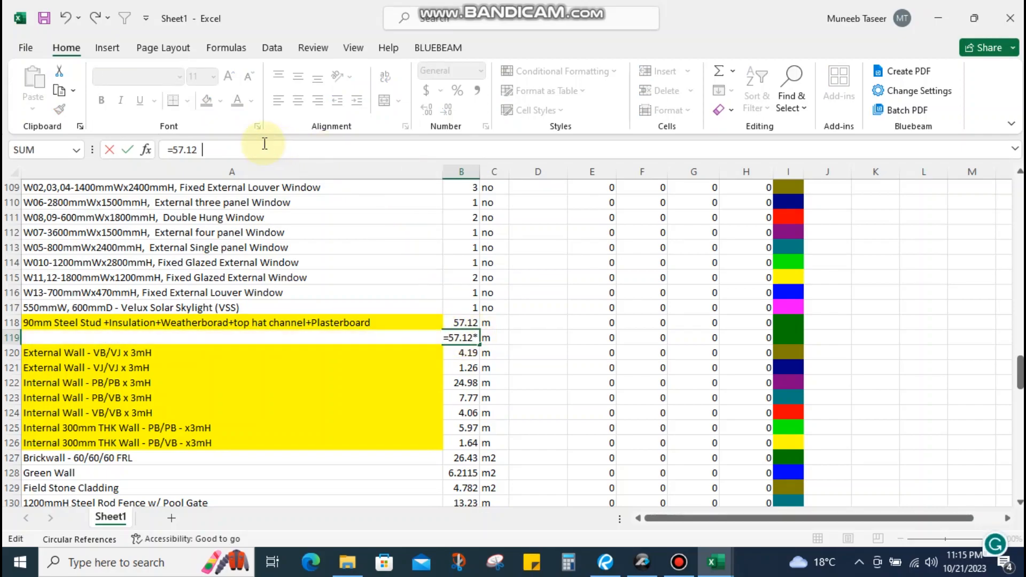
pyautogui.write('3')
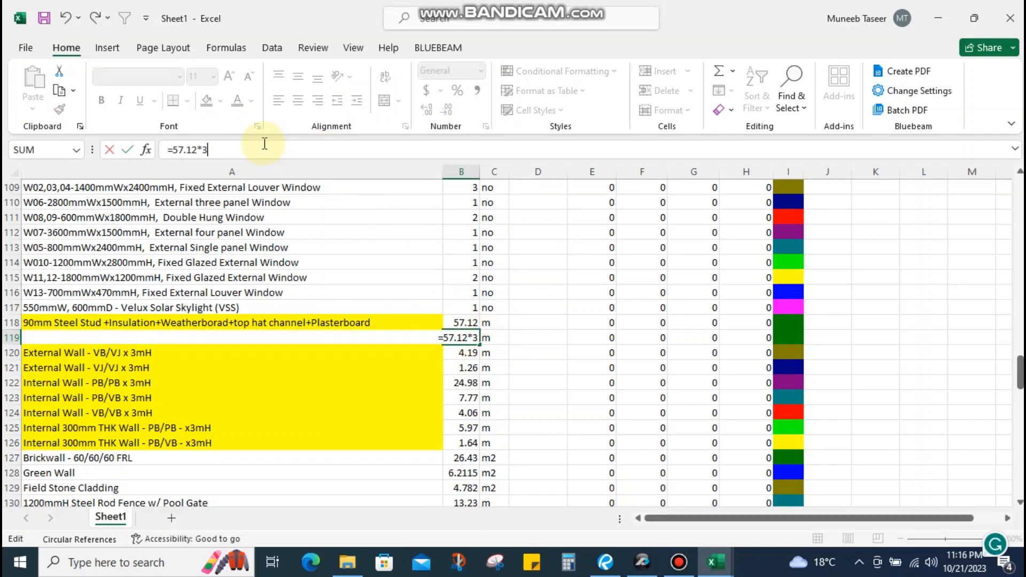
pyautogui.write('+4')
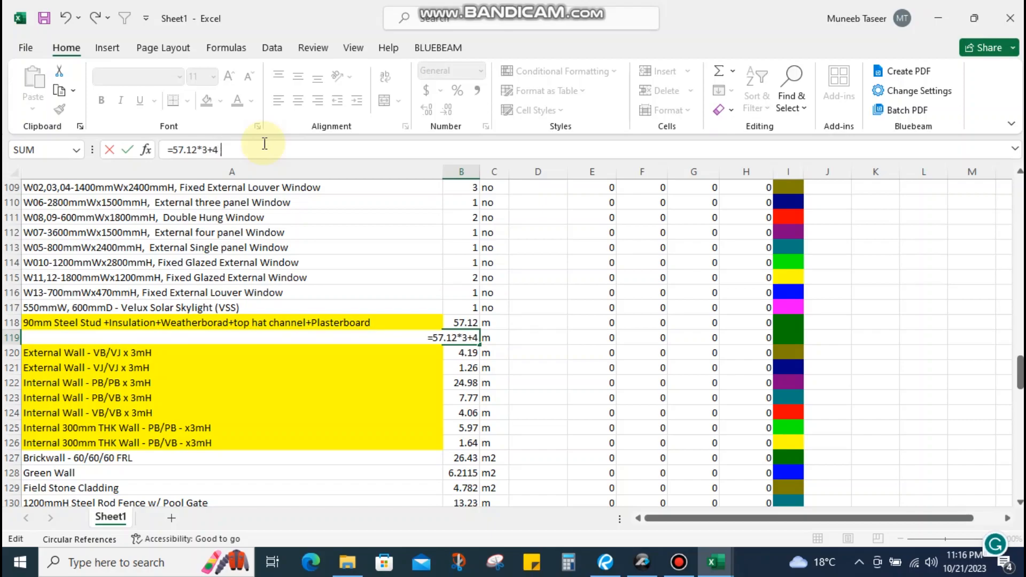
pyautogui.write('.19*3+1.26*3')
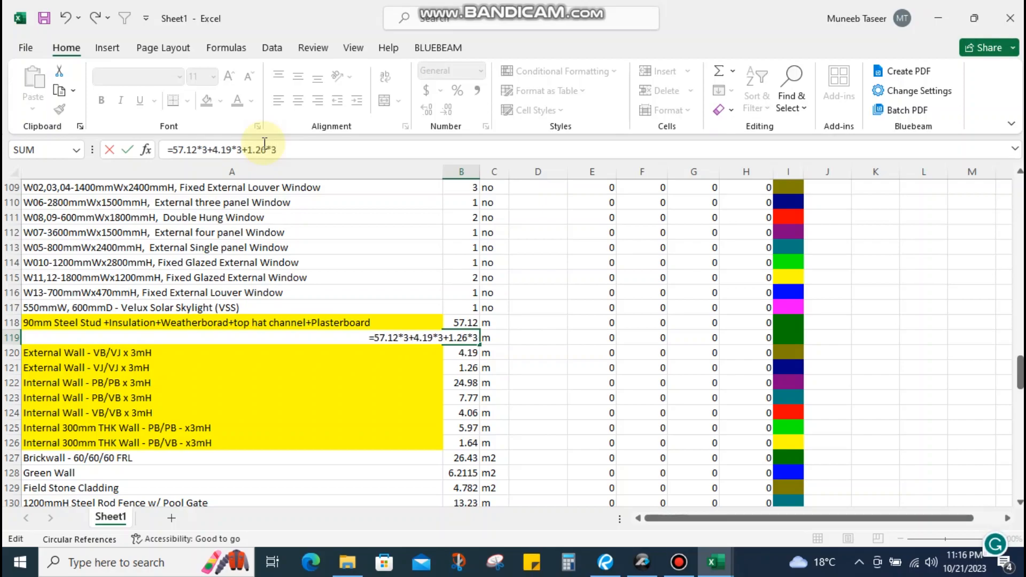
pyautogui.press('Return')
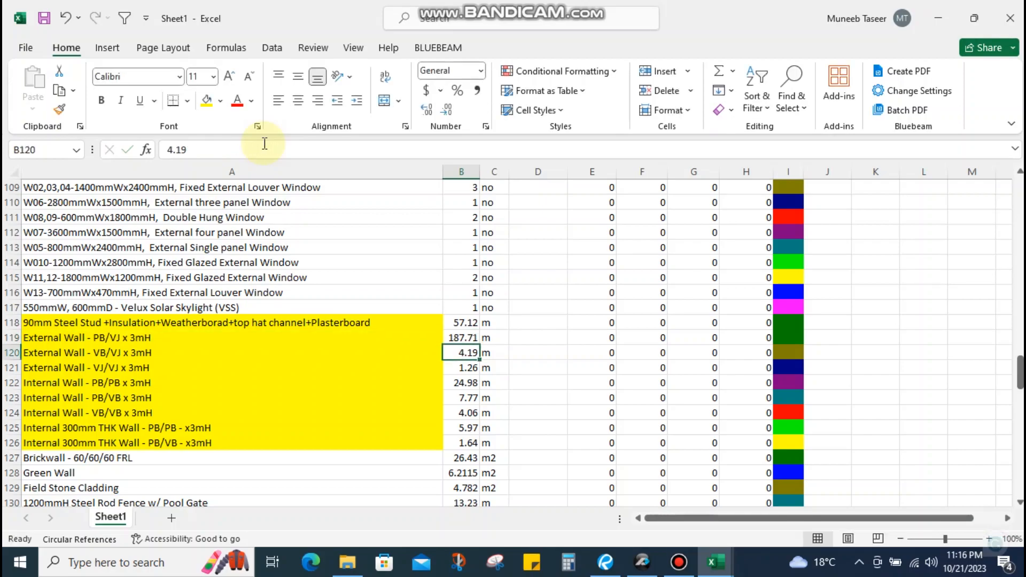
pyautogui.click(462, 335)
pyautogui.hotkey('ctrl', 'c')
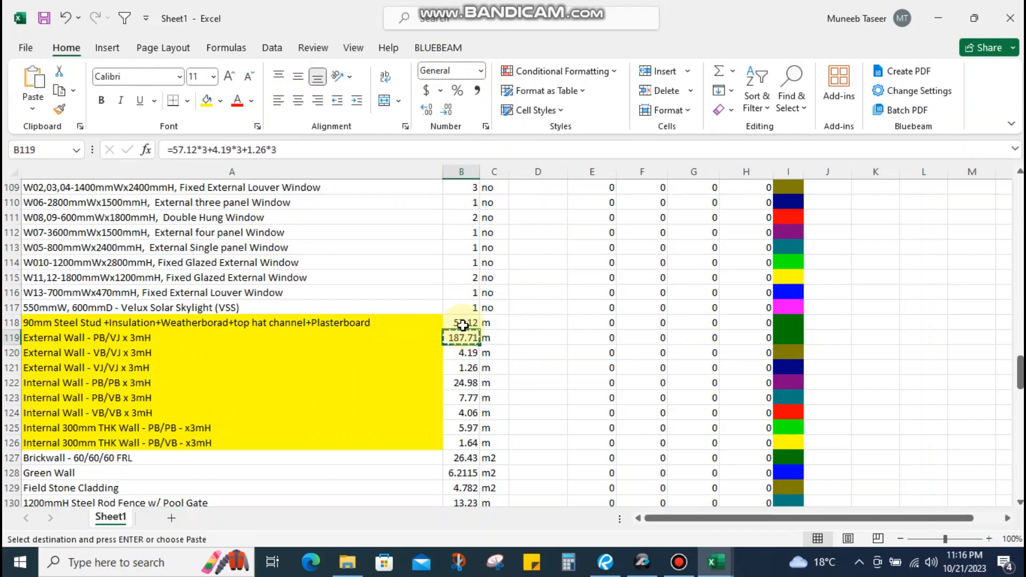
pyautogui.click(463, 323)
pyautogui.hotkey('ctrl', 'v')
pyautogui.press('Escape')
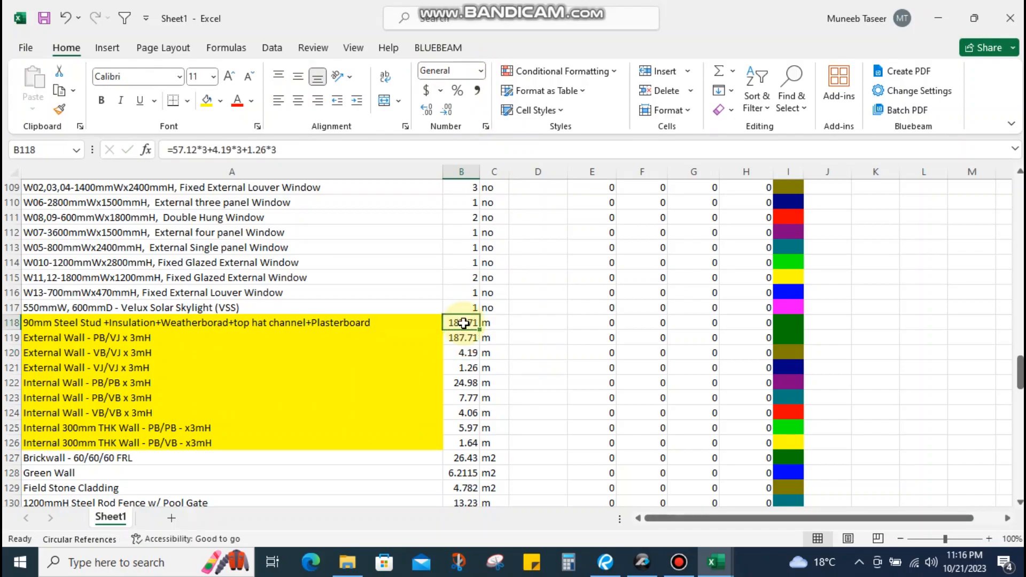
# Review the steel stud row and the PB/VJ, VB/VJ and VJ/VJ external wall descriptions
pyautogui.click(219, 323)
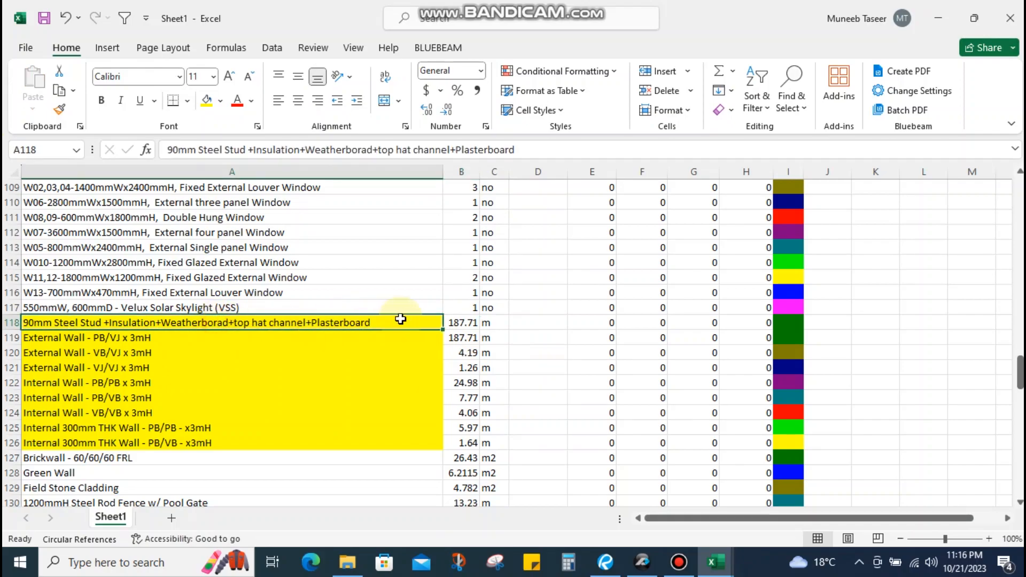
pyautogui.click(459, 322)
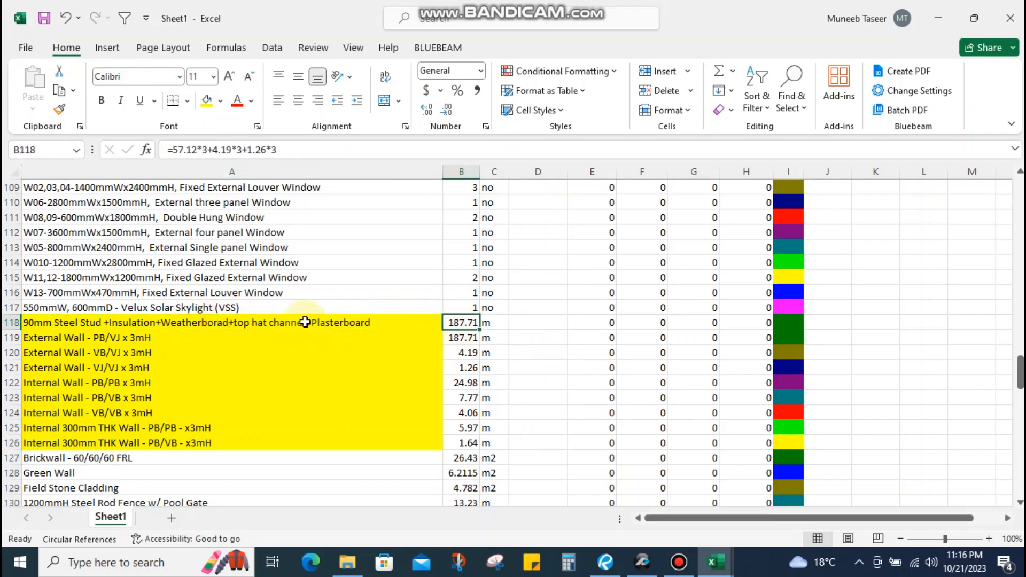
pyautogui.click(323, 321)
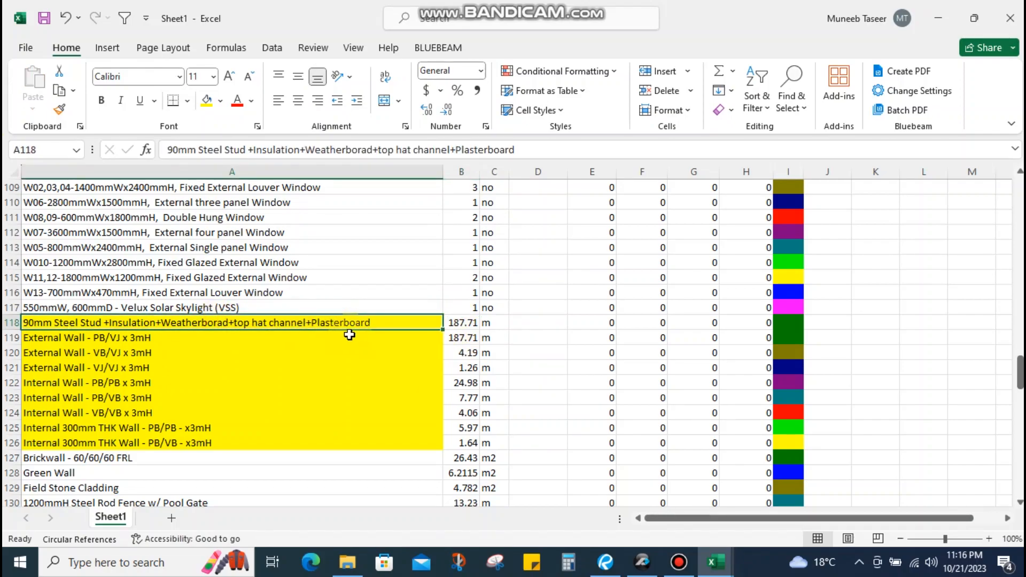
pyautogui.click(109, 338)
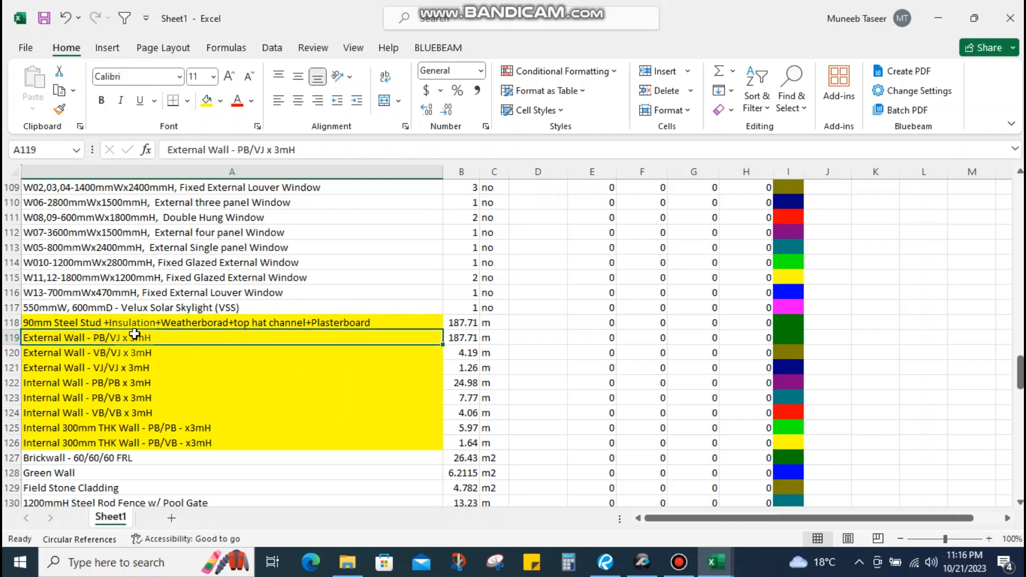
pyautogui.click(91, 353)
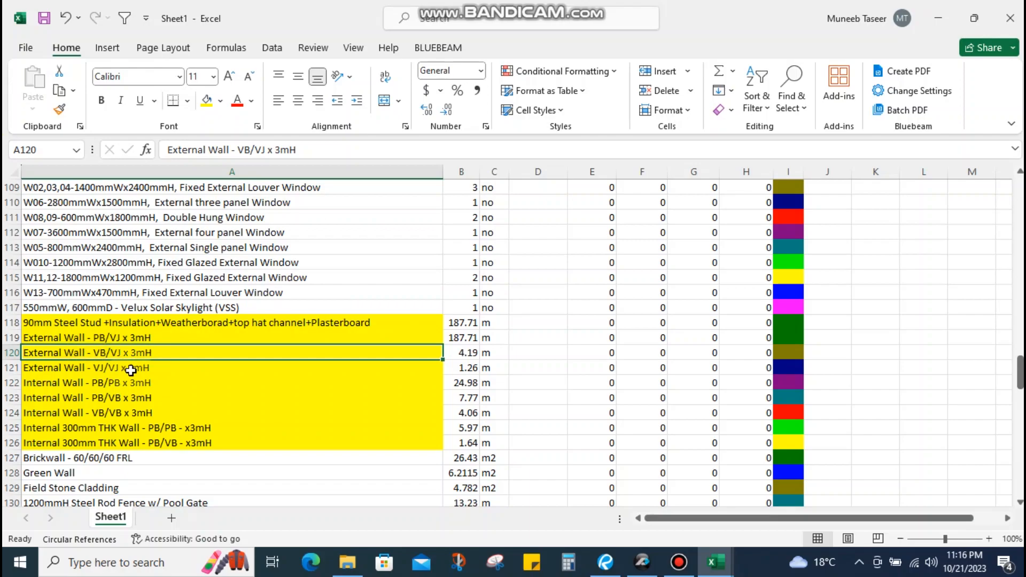
pyautogui.click(109, 369)
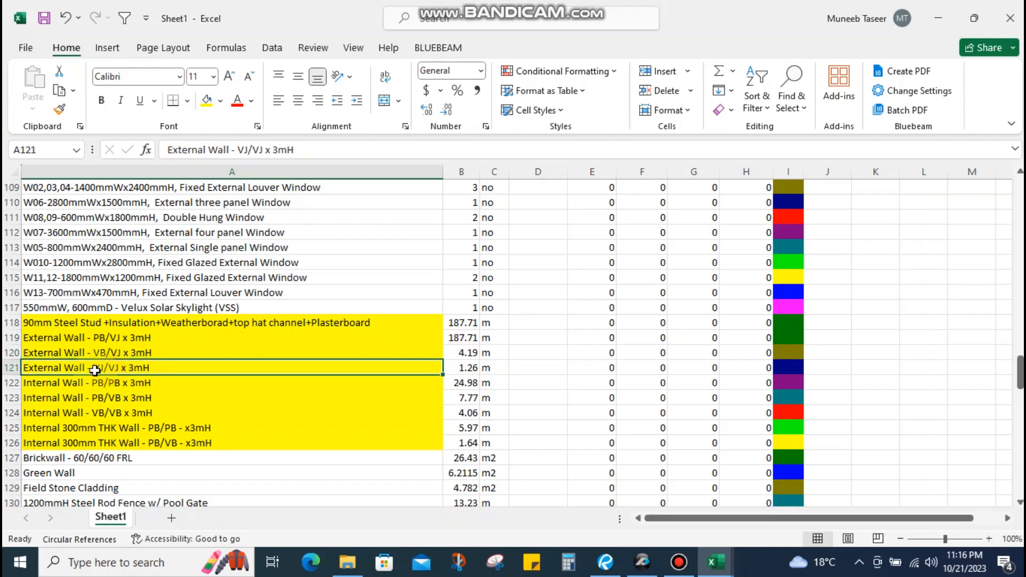
pyautogui.click(125, 352)
pyautogui.click(321, 322)
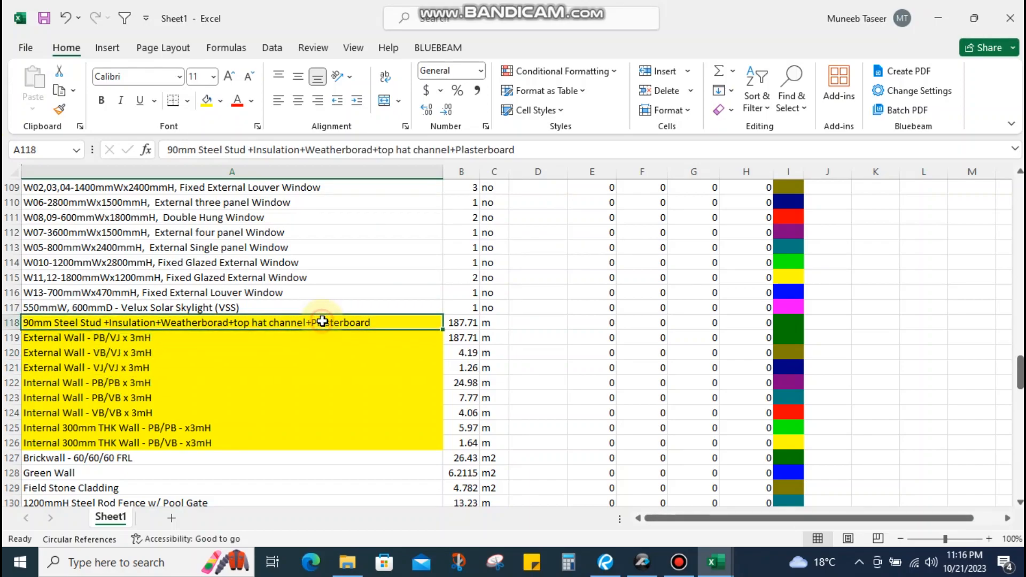
# Insert copies of the steel stud row and check quantities B118 to B123
pyautogui.hotkey('shift', 'space')
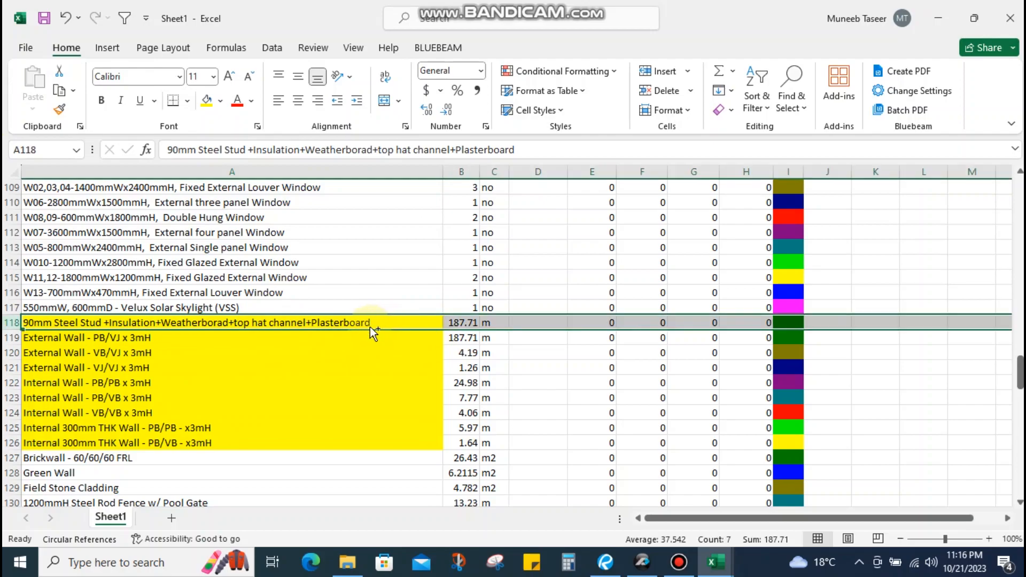
pyautogui.hotkey('ctrl', 'c')
pyautogui.hotkey('ctrl', 'shift', '+')
pyautogui.hotkey('ctrl', 'shift', '+')
pyautogui.hotkey('ctrl', 'shift', '+')
pyautogui.hotkey('ctrl', 'shift', '+')
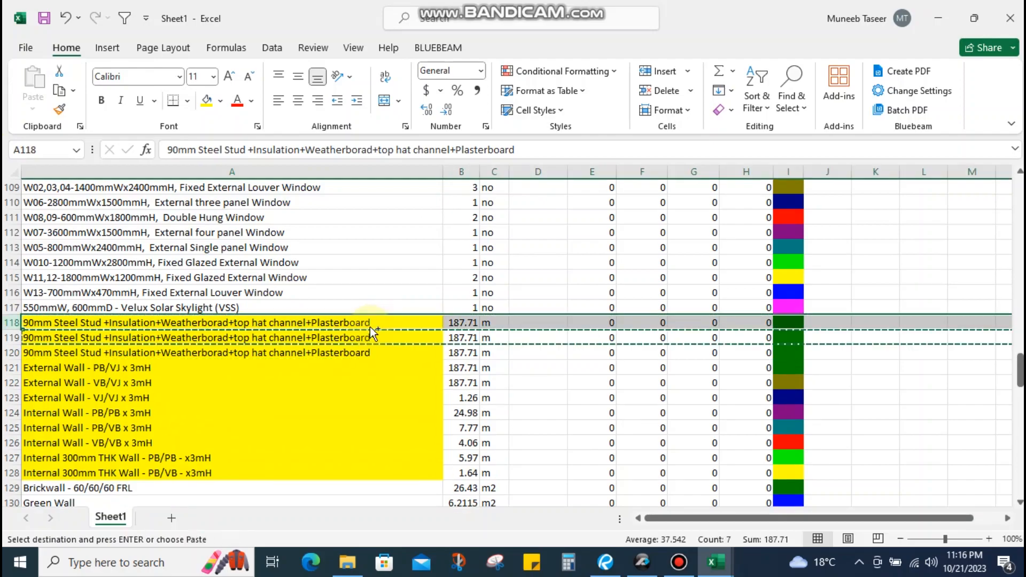
pyautogui.press('Escape')
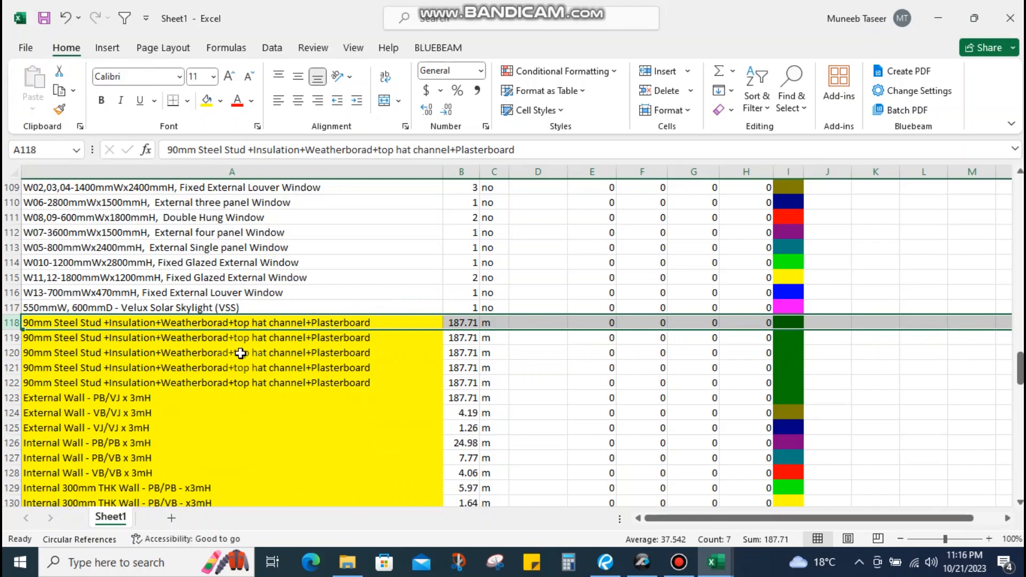
pyautogui.click(91, 340)
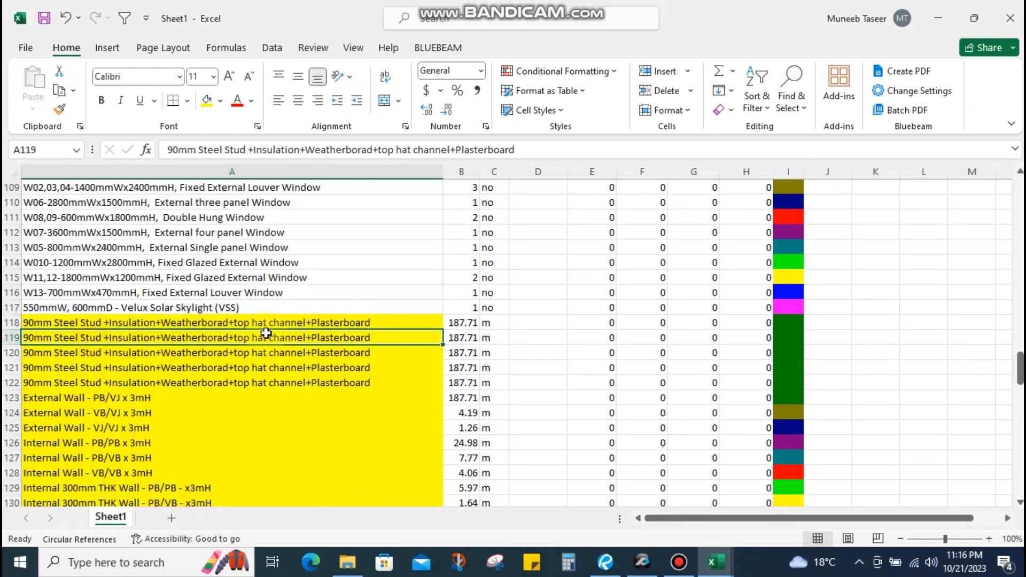
pyautogui.moveTo(465, 322); pyautogui.dragTo(466, 396)
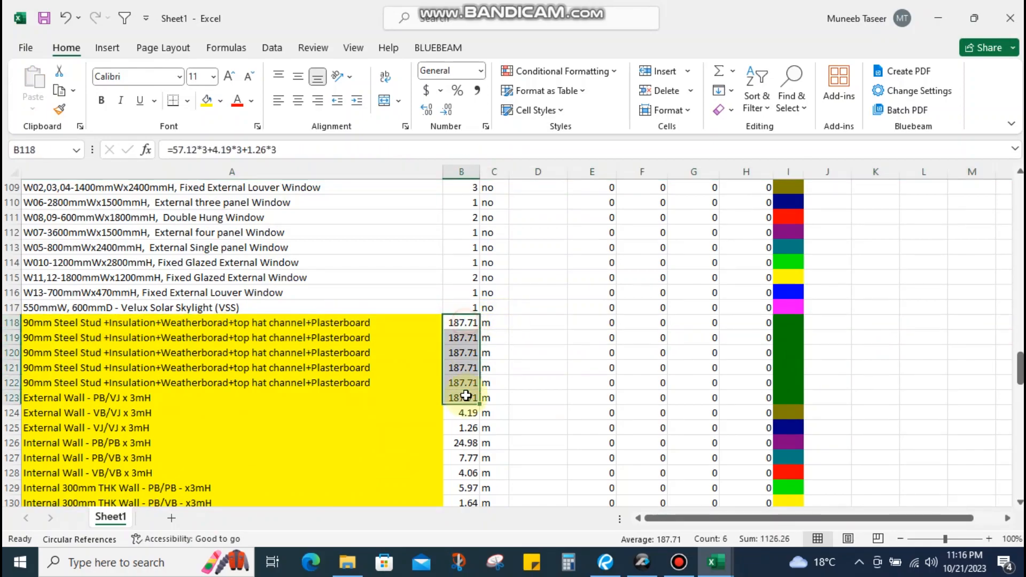
# Trim A118 to '90mm Steel Stud' and A119 to 'Insulation'
pyautogui.click(103, 336)
pyautogui.click(103, 323)
pyautogui.doubleClick(104, 322)
pyautogui.moveTo(103, 322); pyautogui.dragTo(483, 319)
pyautogui.press('Delete')
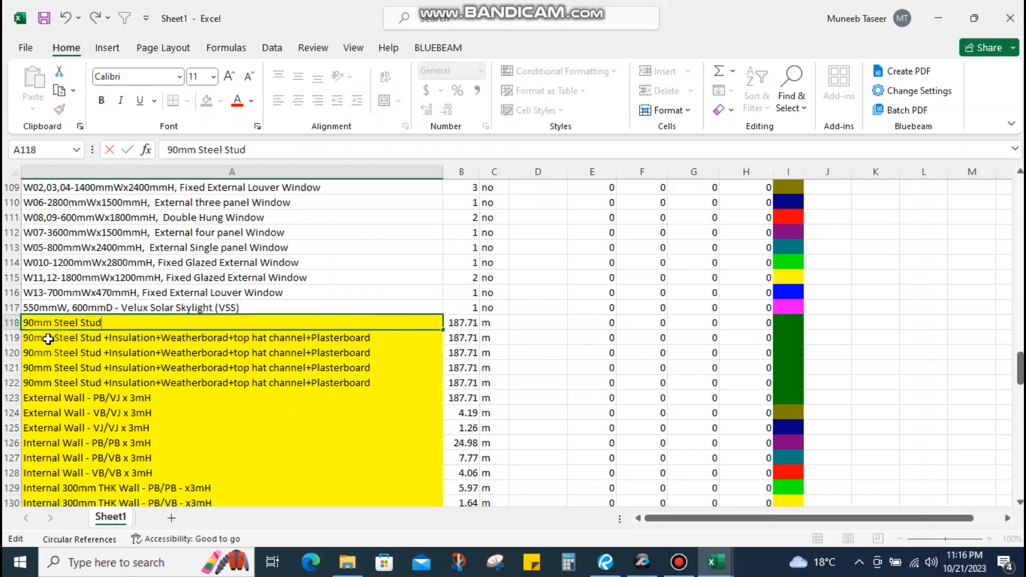
pyautogui.doubleClick(107, 338)
pyautogui.press('Delete')
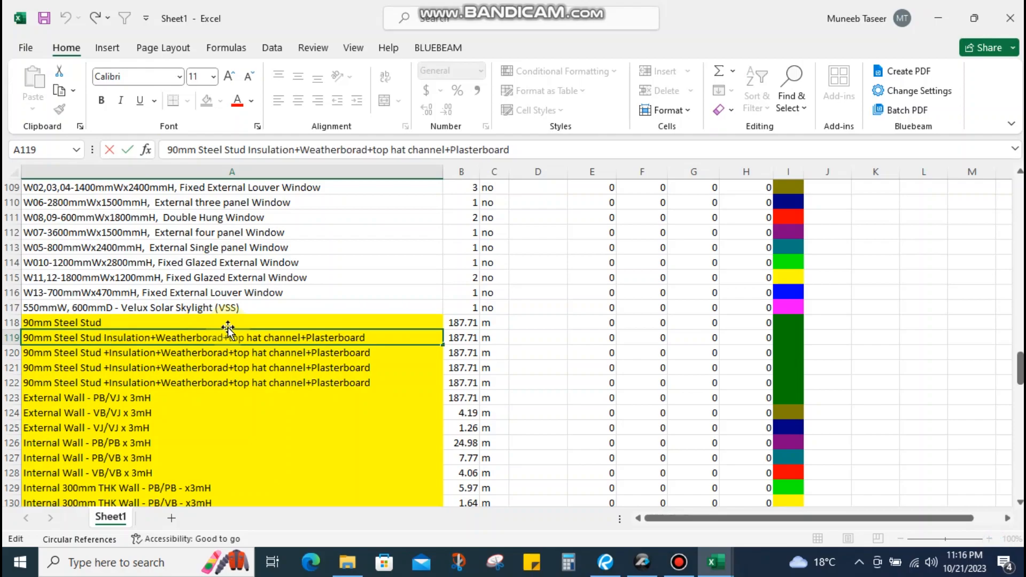
pyautogui.press('BackSpace')
pyautogui.press('BackSpace')
pyautogui.press('BackSpace')
pyautogui.press('BackSpace')
pyautogui.press('BackSpace')
pyautogui.press('BackSpace')
pyautogui.press('BackSpace')
pyautogui.press('BackSpace')
pyautogui.press('BackSpace')
pyautogui.press('BackSpace')
pyautogui.press('BackSpace')
pyautogui.press('BackSpace')
pyautogui.press('BackSpace')
pyautogui.press('BackSpace')
pyautogui.press('BackSpace')
pyautogui.press('BackSpace')
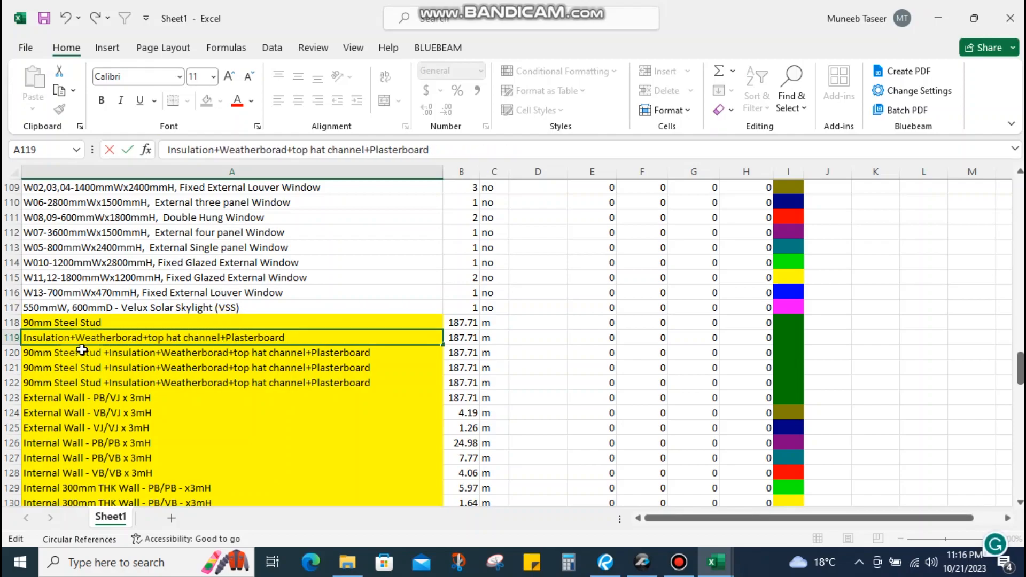
pyautogui.hotkey('ctrl', 'z')
pyautogui.hotkey('ctrl', 'y')
pyautogui.moveTo(70, 338); pyautogui.dragTo(401, 334)
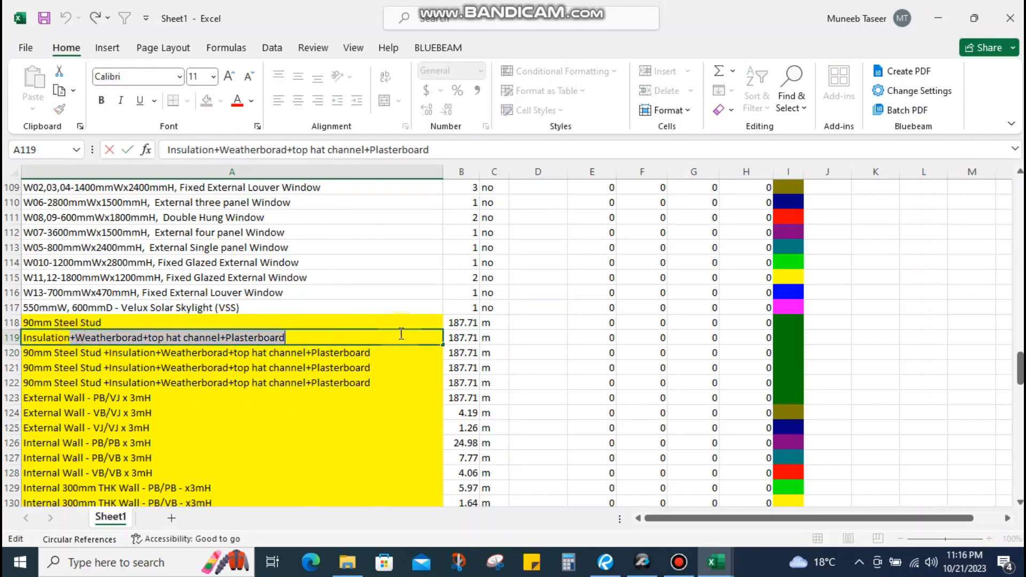
pyautogui.press('Delete')
# Trim the A120 description down to 'Weatherborad'
pyautogui.click(111, 354)
pyautogui.doubleClick(111, 355)
pyautogui.hotkey('shift', 'Home')
pyautogui.press('Delete')
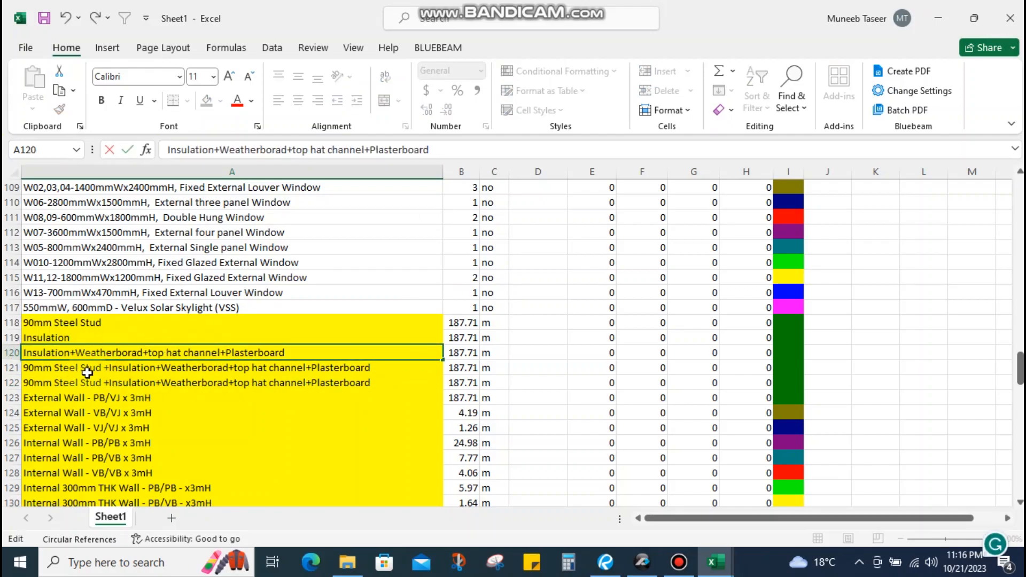
pyautogui.moveTo(74, 350); pyautogui.dragTo(8, 356)
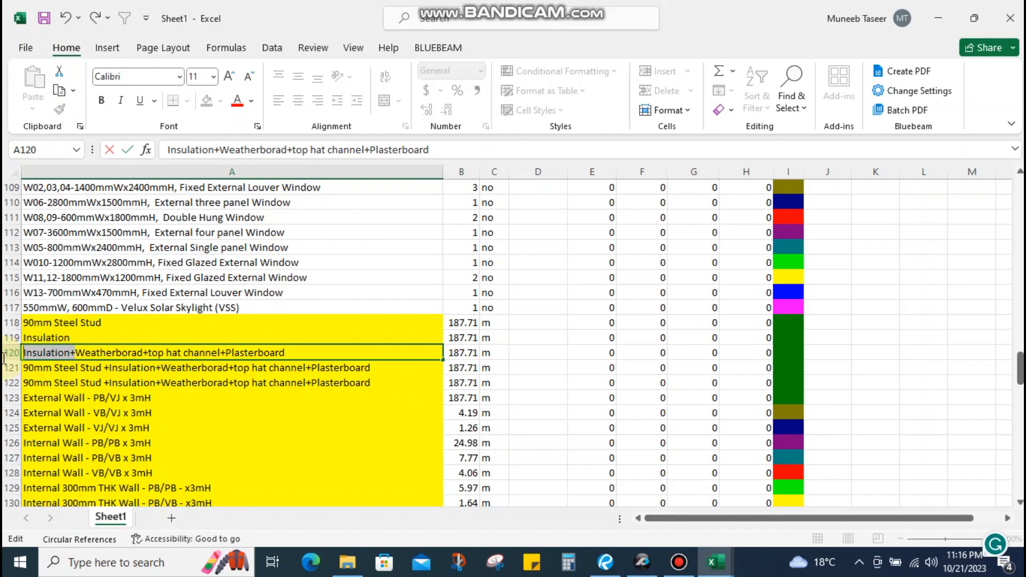
pyautogui.press('Delete')
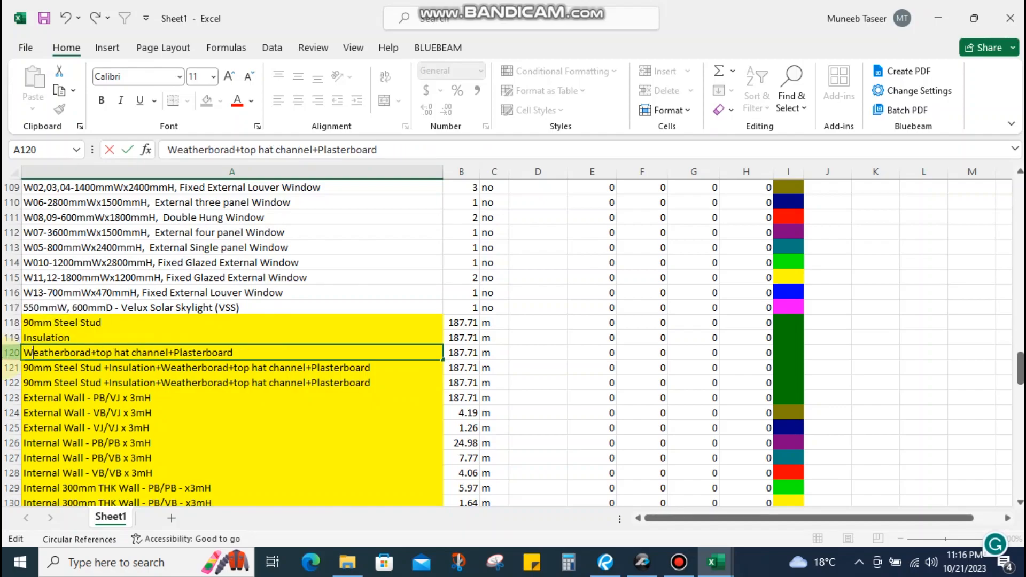
pyautogui.press('Return')
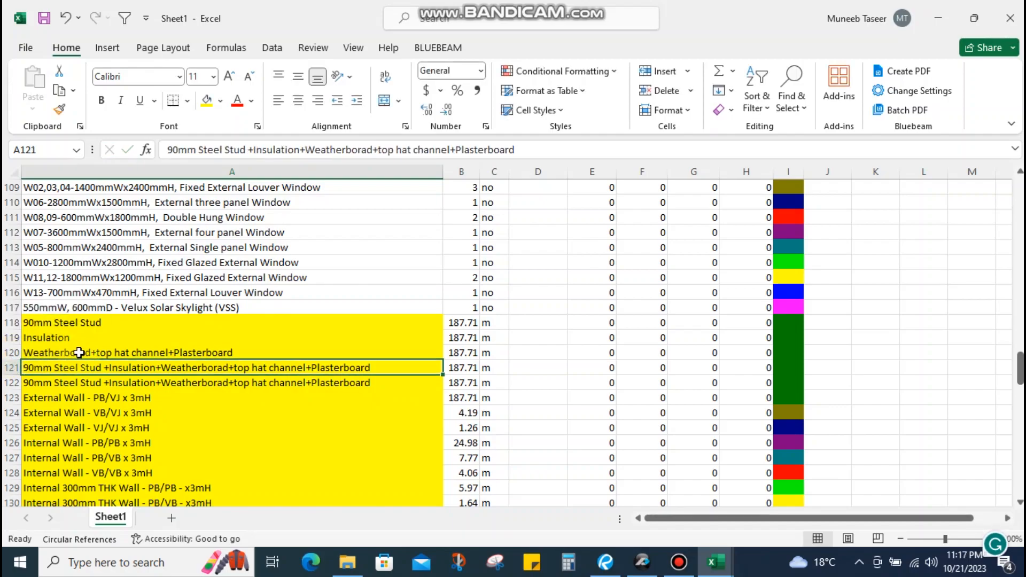
pyautogui.doubleClick(94, 353)
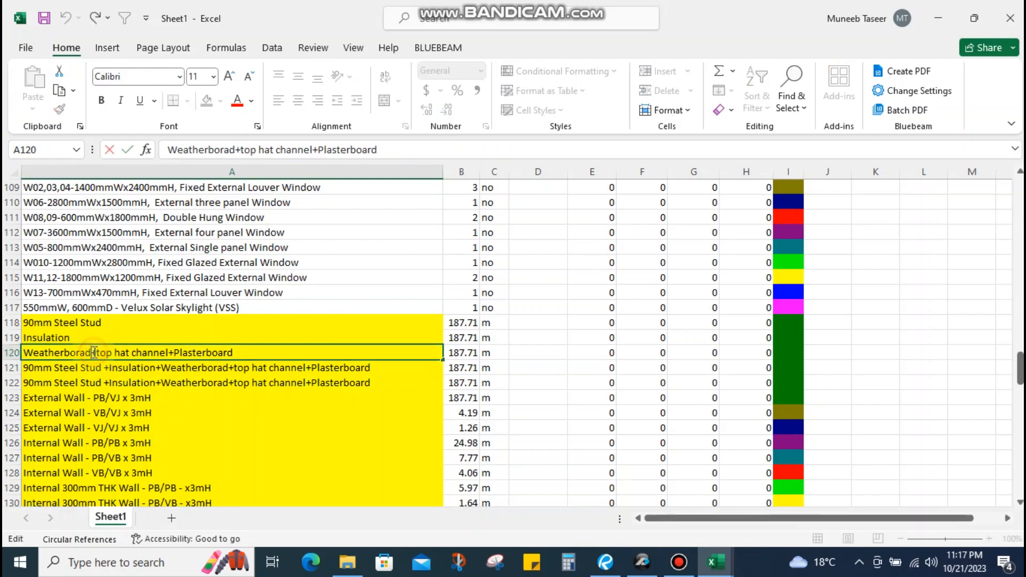
pyautogui.moveTo(94, 353); pyautogui.dragTo(233, 353)
pyautogui.press('Delete')
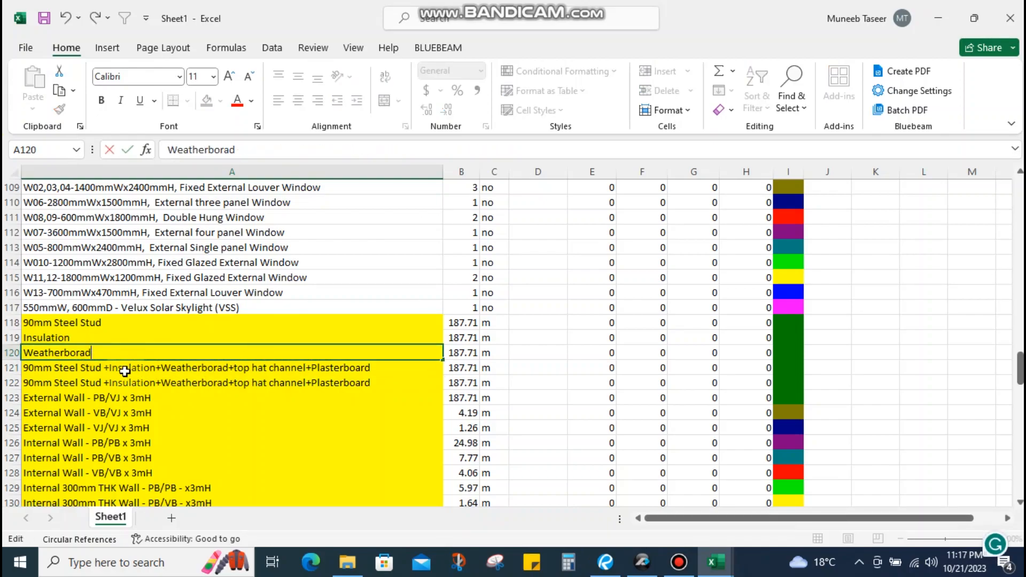
# Rename A121 to '16mm top hat channel', removing '+Plasterboard'
pyautogui.doubleClick(233, 368)
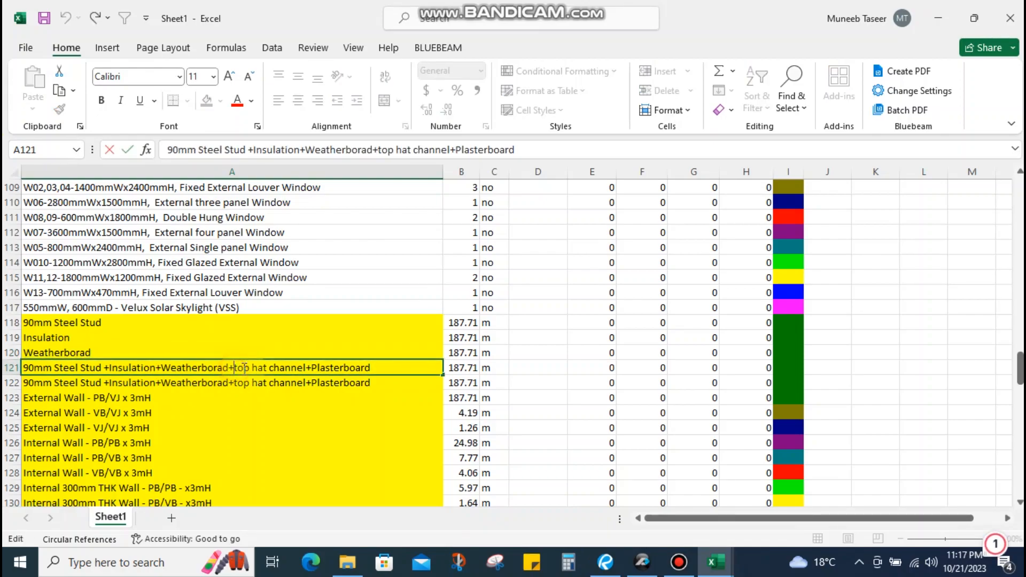
pyautogui.press('BackSpace')
pyautogui.press('BackSpace')
pyautogui.press('BackSpace')
pyautogui.press('BackSpace')
pyautogui.press('BackSpace')
pyautogui.press('BackSpace')
pyautogui.press('BackSpace')
pyautogui.press('BackSpace')
pyautogui.press('BackSpace')
pyautogui.press('BackSpace')
pyautogui.press('BackSpace')
pyautogui.press('BackSpace')
pyautogui.press('BackSpace')
pyautogui.press('BackSpace')
pyautogui.press('BackSpace')
pyautogui.press('BackSpace')
pyautogui.press('BackSpace')
pyautogui.press('BackSpace')
pyautogui.press('BackSpace')
pyautogui.press('BackSpace')
pyautogui.press('BackSpace')
pyautogui.press('BackSpace')
pyautogui.press('BackSpace')
pyautogui.press('BackSpace')
pyautogui.press('BackSpace')
pyautogui.press('BackSpace')
pyautogui.press('BackSpace')
pyautogui.press('BackSpace')
pyautogui.press('BackSpace')
pyautogui.press('BackSpace')
pyautogui.press('BackSpace')
pyautogui.press('BackSpace')
pyautogui.press('BackSpace')
pyautogui.press('BackSpace')
pyautogui.press('BackSpace')
pyautogui.press('BackSpace')
pyautogui.press('BackSpace')
pyautogui.press('BackSpace')
pyautogui.press('BackSpace')
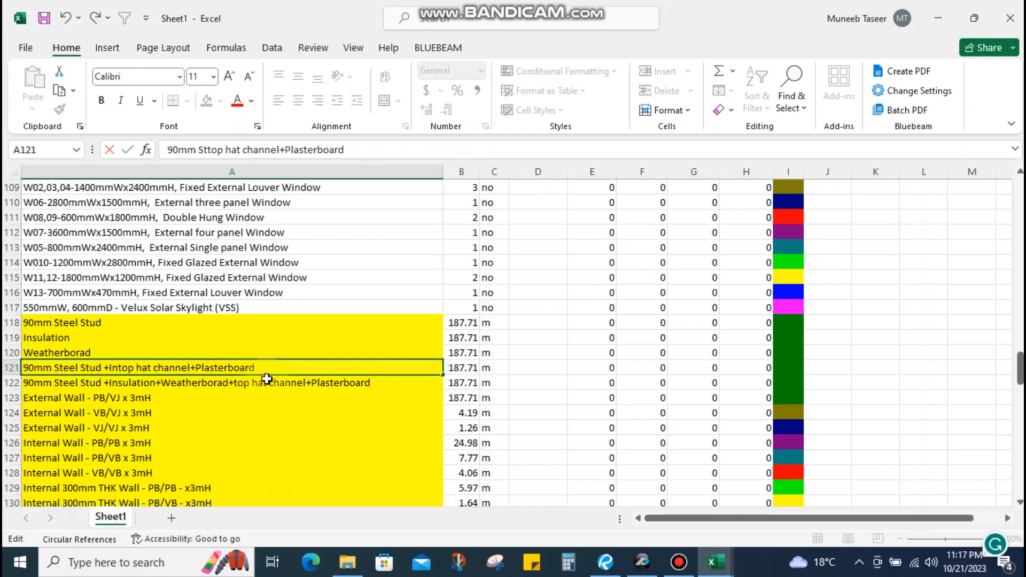
pyautogui.write('16mm')
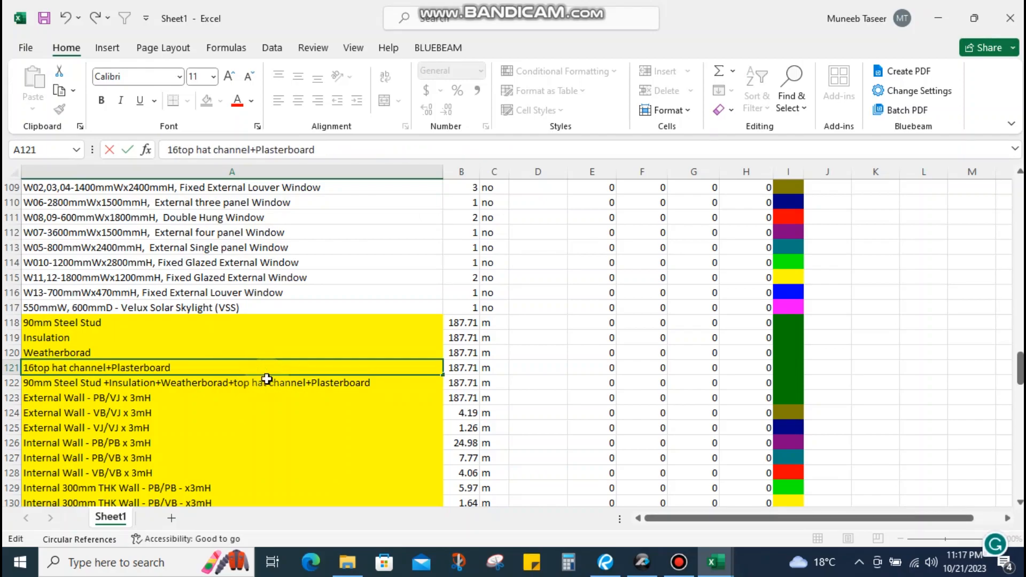
pyautogui.click(267, 378)
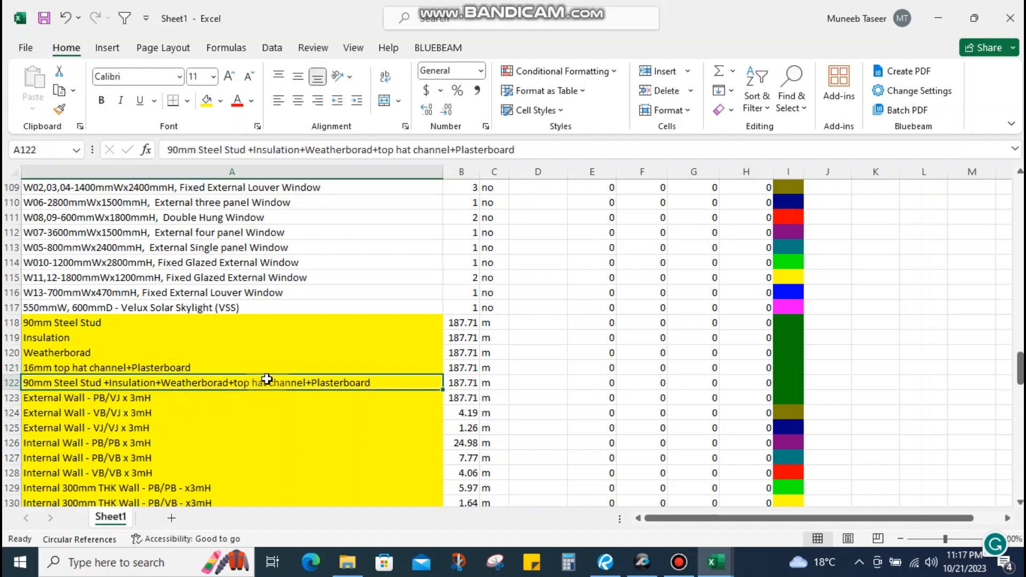
pyautogui.doubleClick(125, 368)
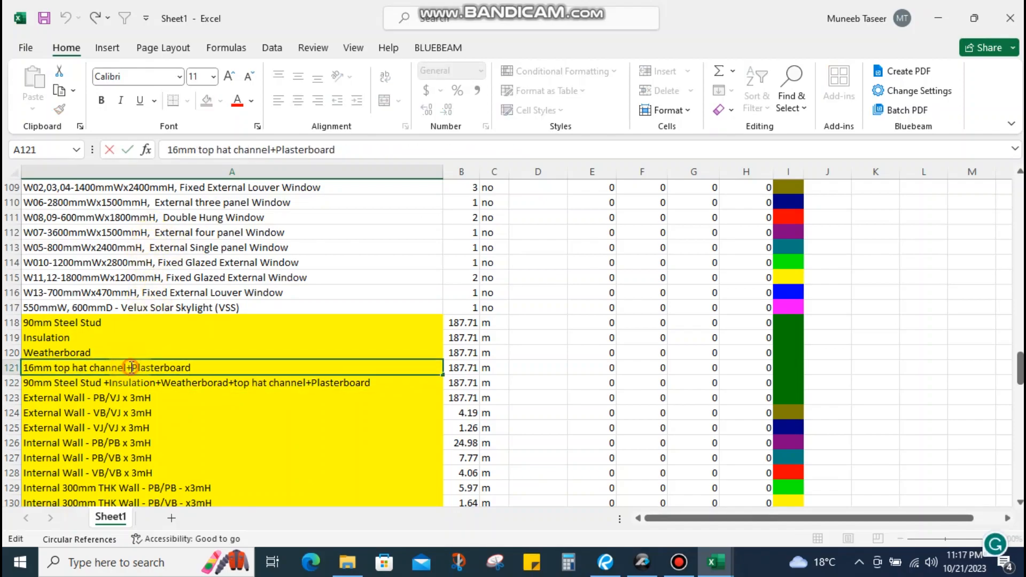
pyautogui.moveTo(131, 367); pyautogui.dragTo(424, 370)
pyautogui.press('BackSpace')
pyautogui.press('BackSpace')
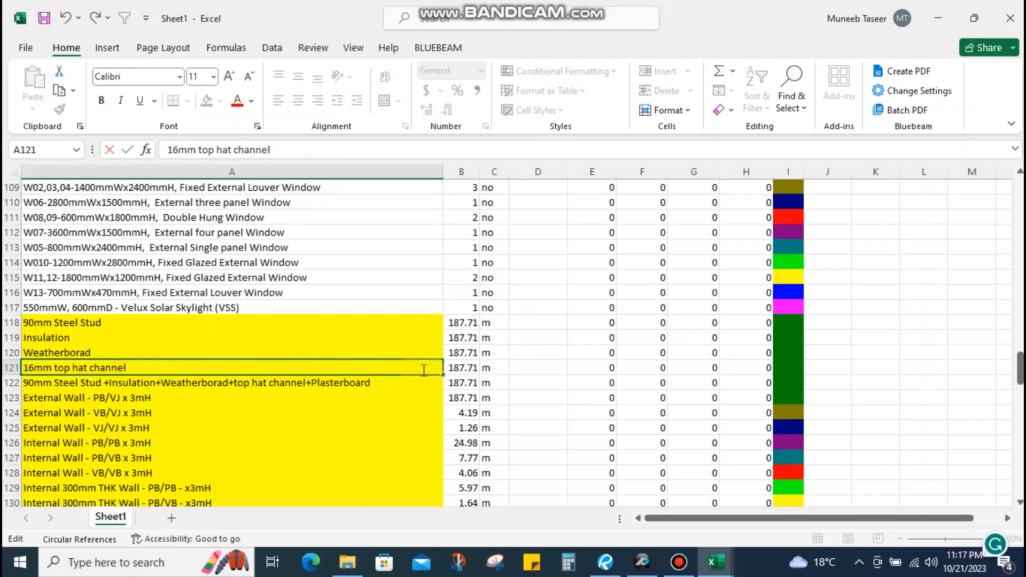
pyautogui.press('Return')
pyautogui.moveTo(116, 322); pyautogui.dragTo(117, 367)
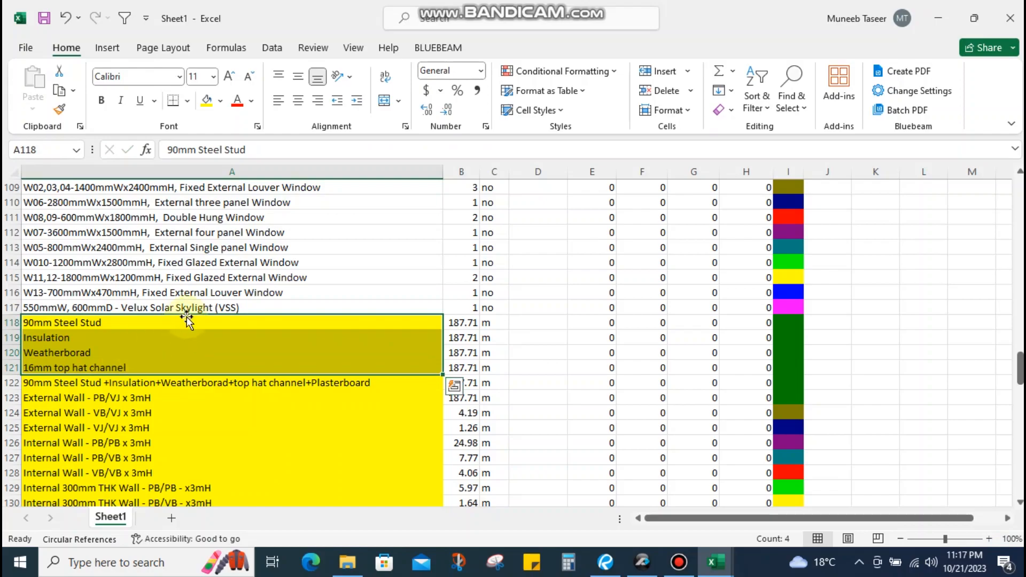
# Duplicate the 16mm top hat channel row below itself and rename the copy Plasterboard
pyautogui.scroll(-1, 188, 318)
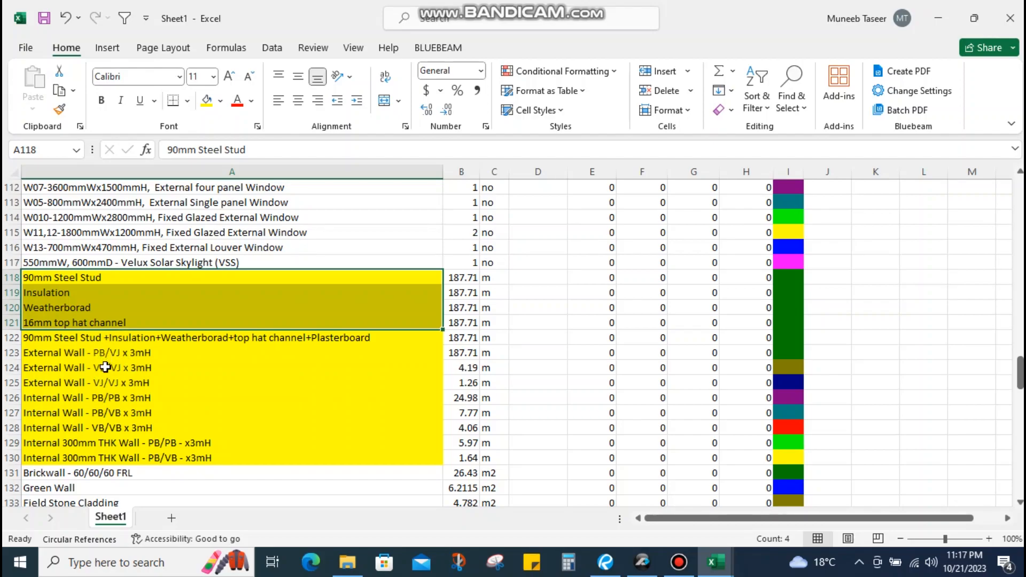
pyautogui.click(107, 277)
pyautogui.click(102, 322)
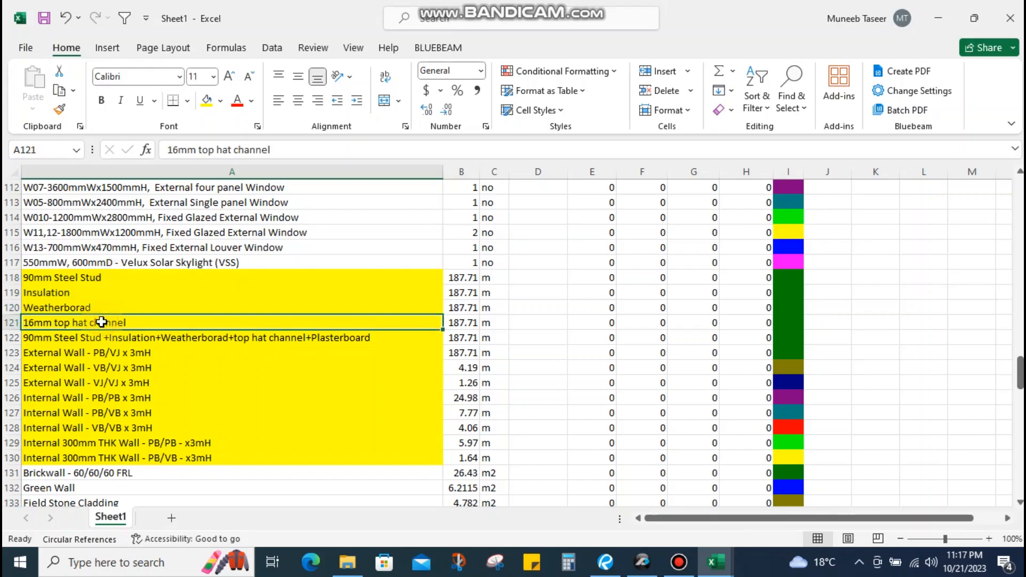
pyautogui.hotkey('shift', 'space')
pyautogui.hotkey('ctrl', 'c')
pyautogui.hotkey('ctrl', 'shift', '+')
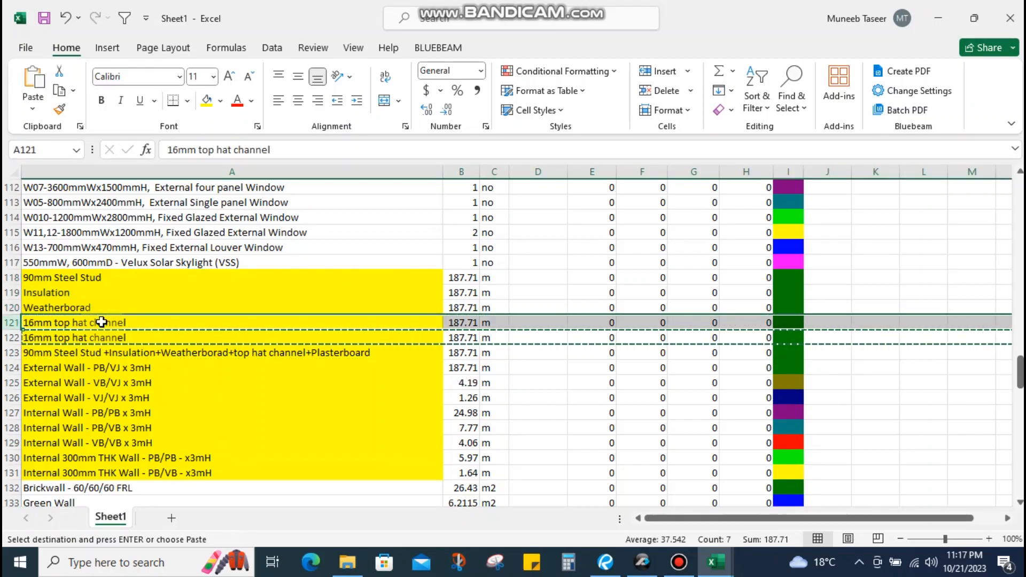
pyautogui.click(108, 335)
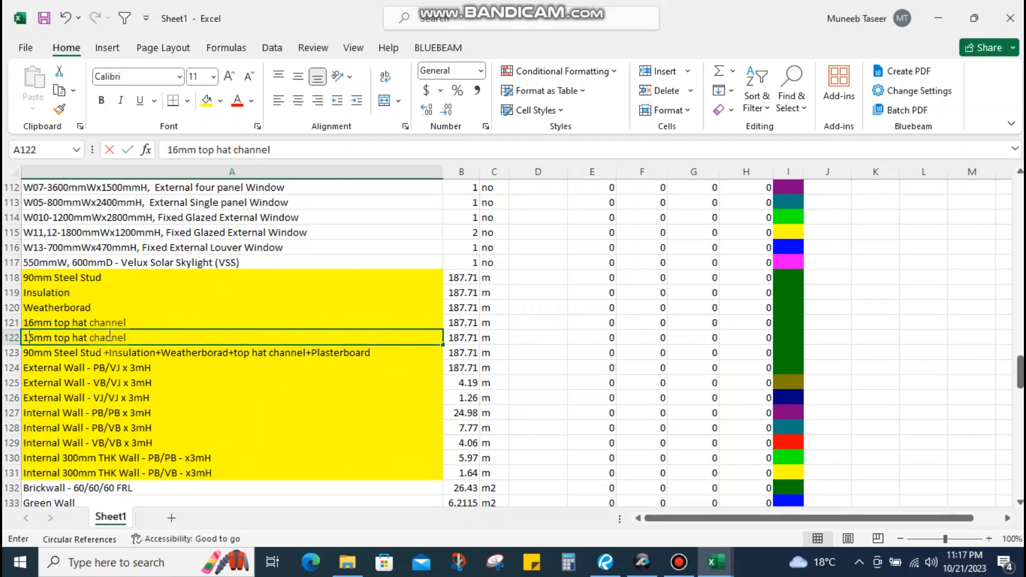
pyautogui.write('Plasterboard')
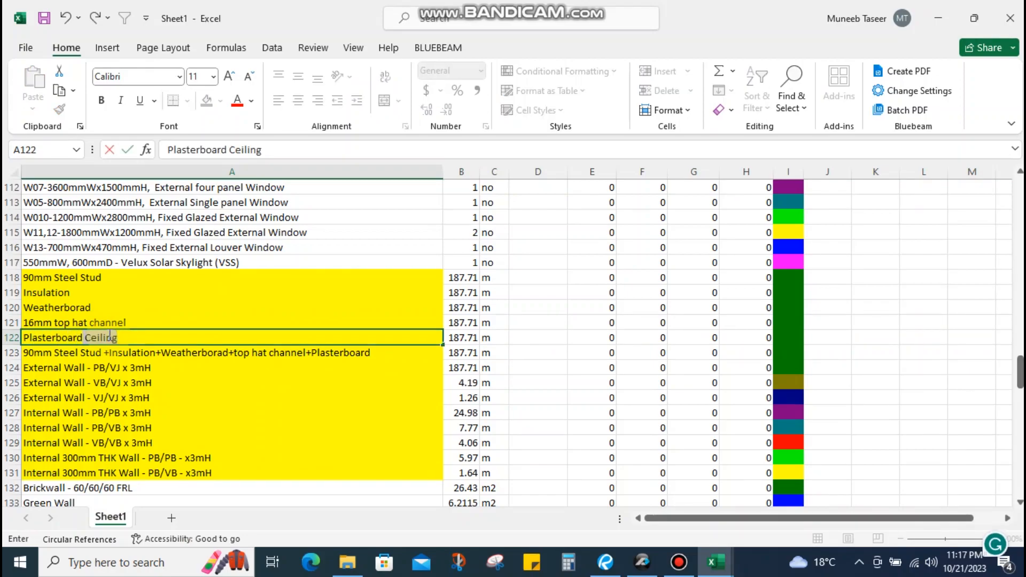
pyautogui.press('BackSpace')
pyautogui.press('Return')
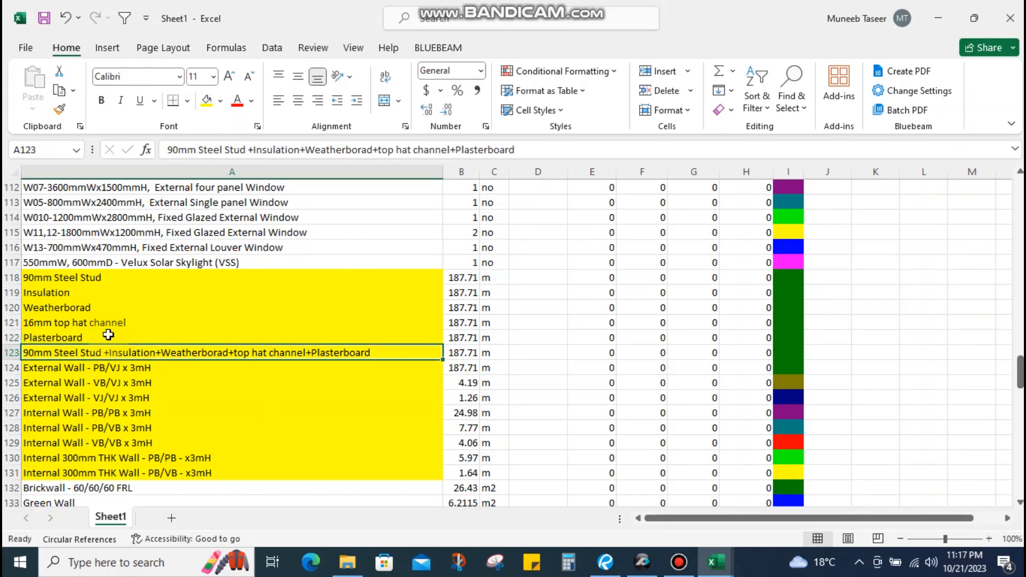
# Duplicate the Plasterboard row and rename the copy in row 123 Villboard
pyautogui.click(108, 334)
pyautogui.hotkey('shift', 'space')
pyautogui.hotkey('ctrl', 'c')
pyautogui.hotkey('ctrl', 'shift', '=')
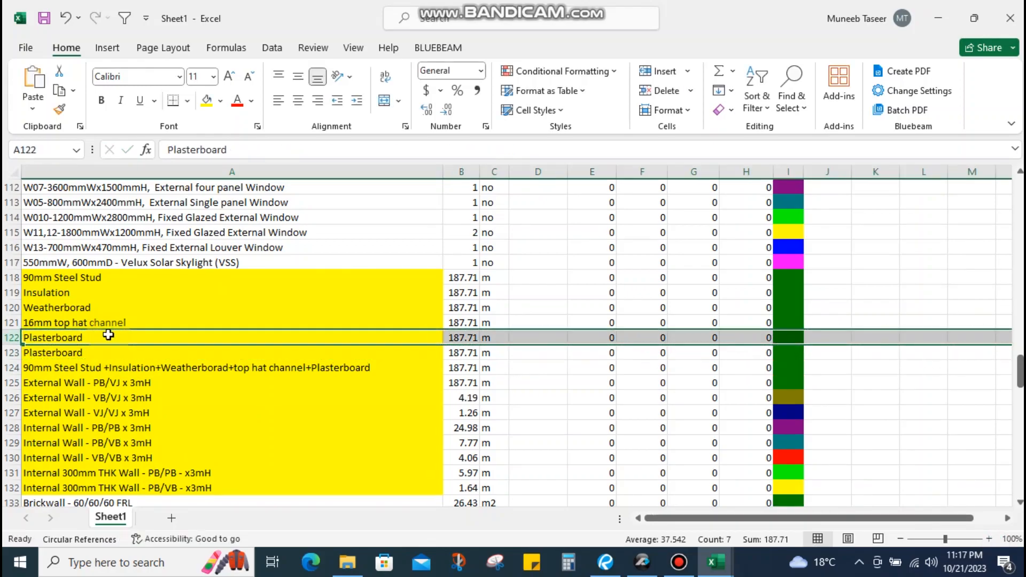
pyautogui.click(39, 350)
pyautogui.doubleClick(40, 350)
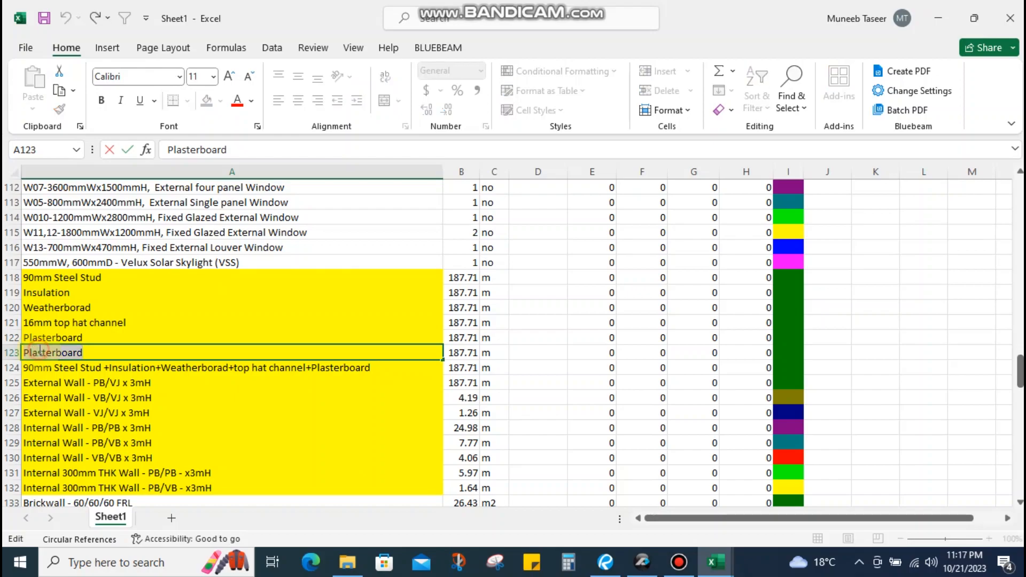
pyautogui.write('Villboa')
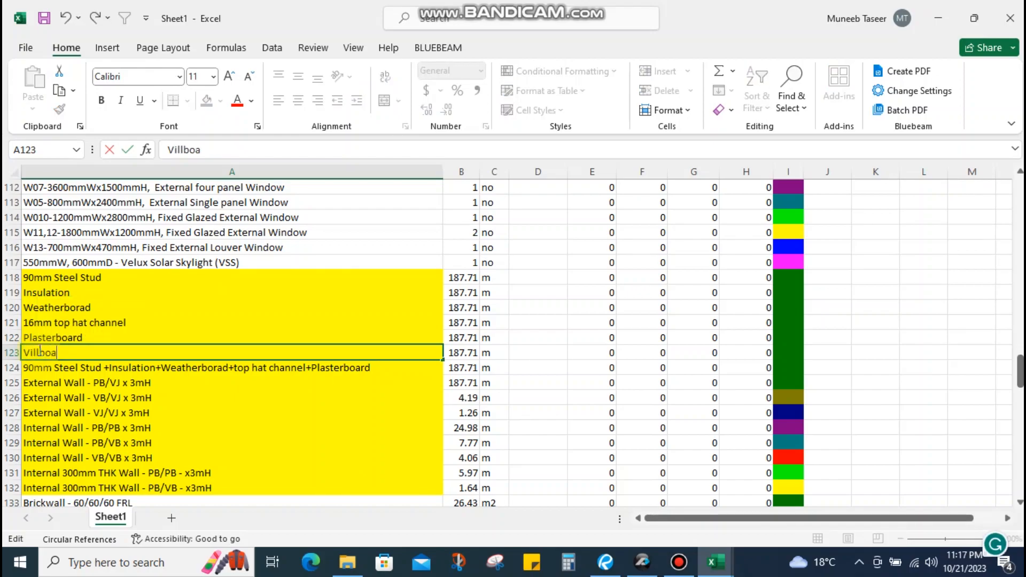
pyautogui.press('Return')
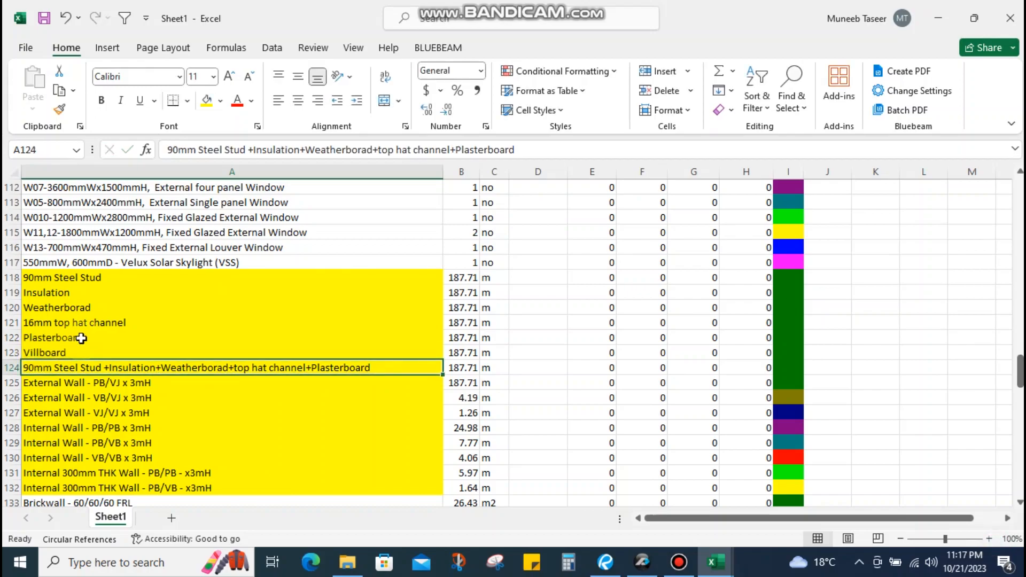
pyautogui.click(281, 337)
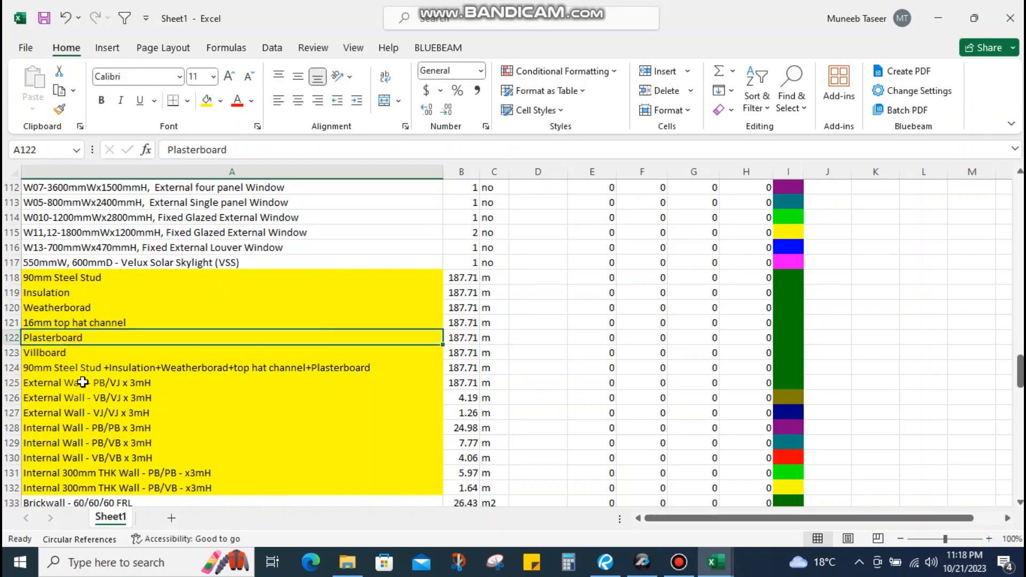
pyautogui.click(165, 386)
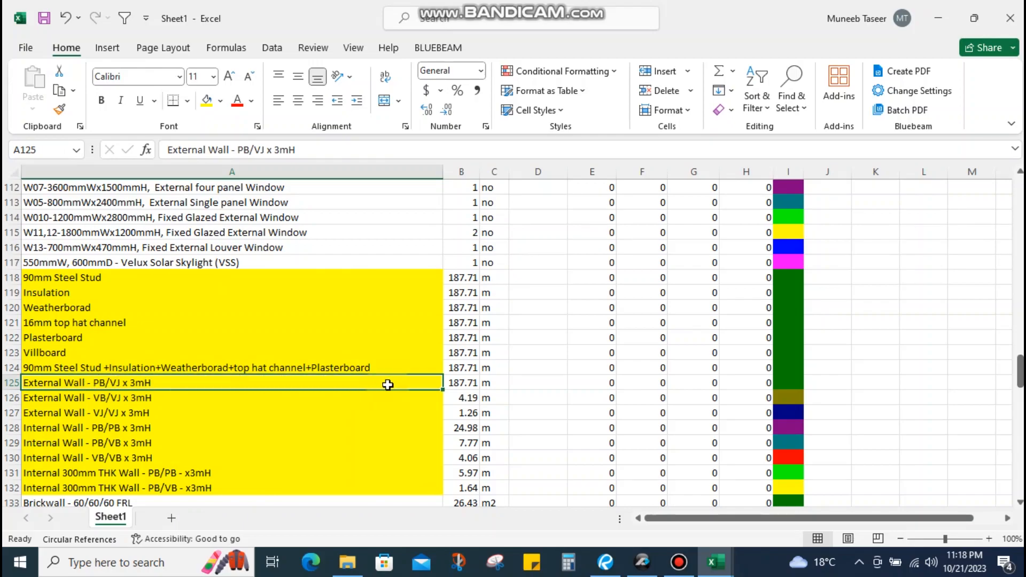
# Trim the Plasterboard quantity in B122 to =57.12*3, giving 171.36
pyautogui.click(452, 383)
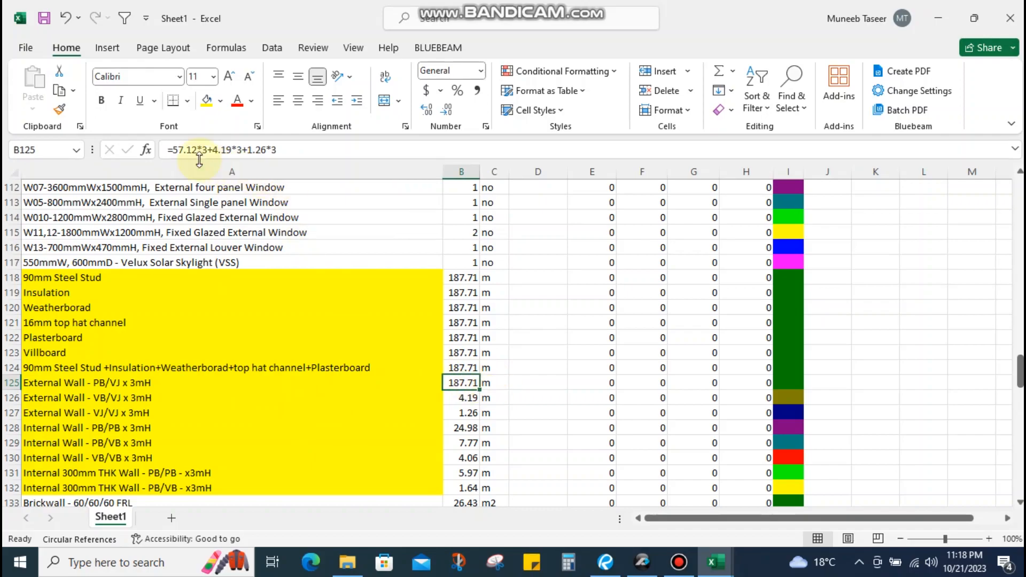
pyautogui.click(459, 358)
pyautogui.click(463, 338)
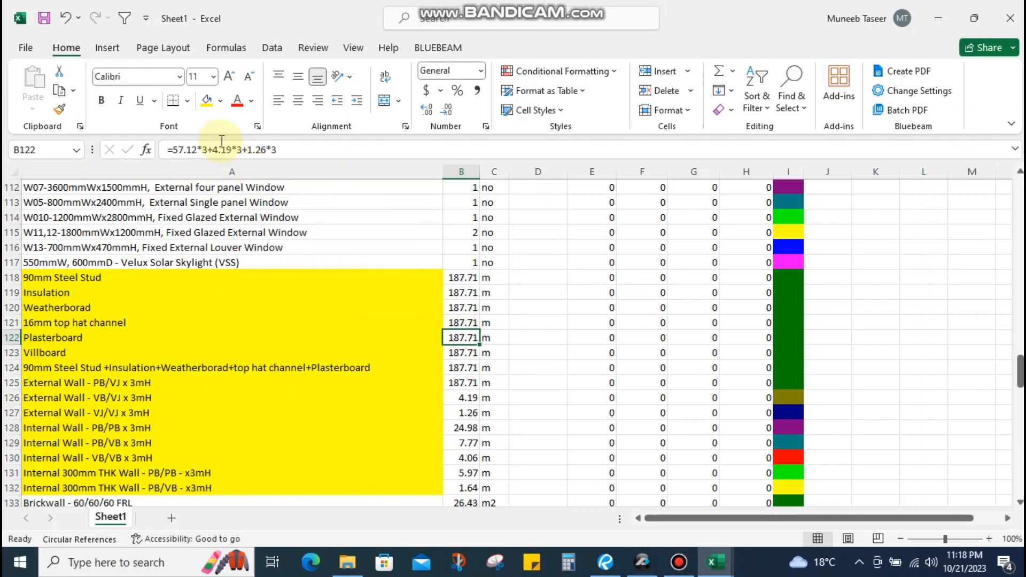
pyautogui.moveTo(210, 150); pyautogui.dragTo(406, 149)
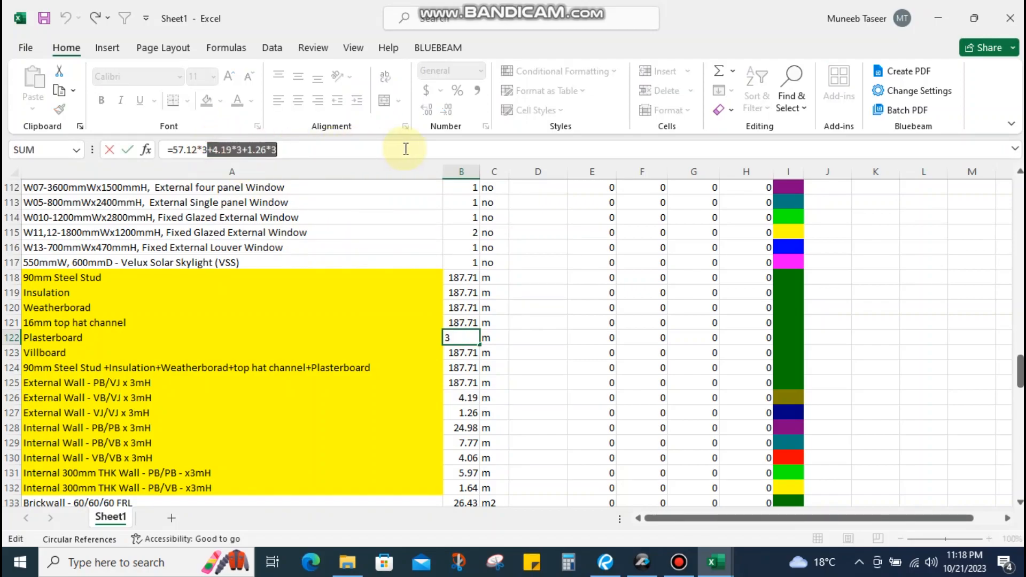
pyautogui.press('BackSpace')
pyautogui.press('Return')
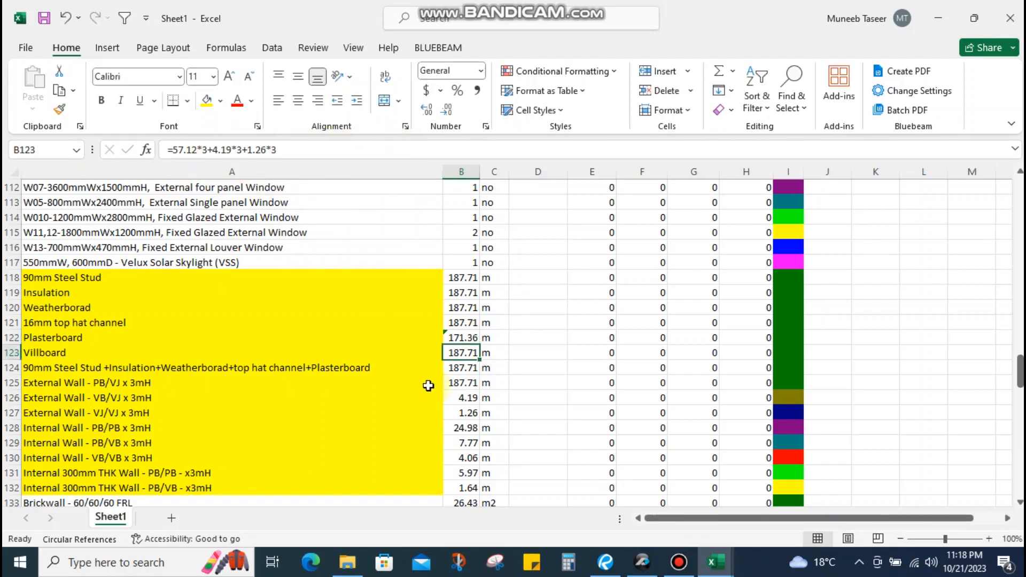
# Check the External Wall VB/VJ row's 4.19 wall length
pyautogui.click(100, 351)
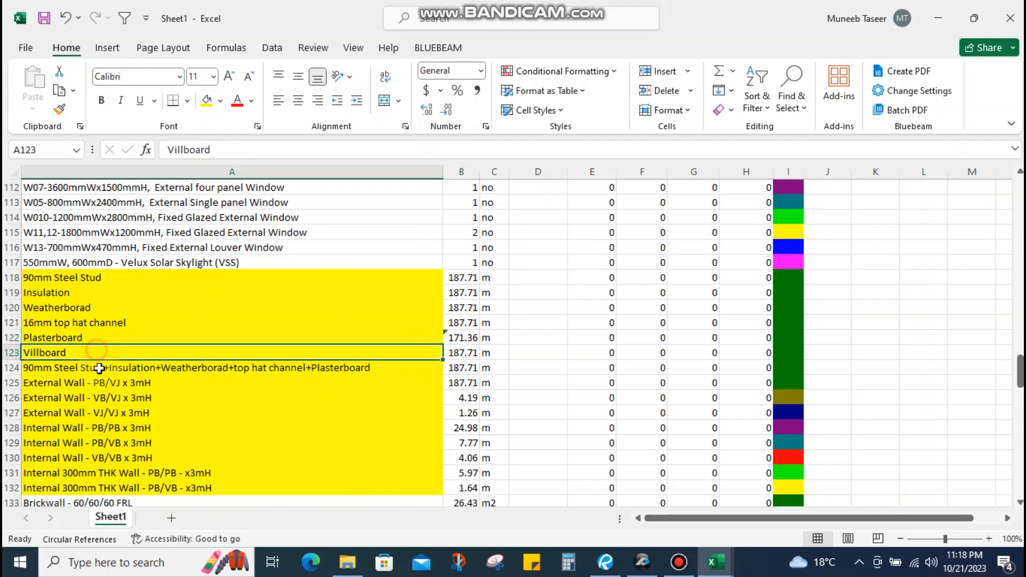
pyautogui.click(101, 398)
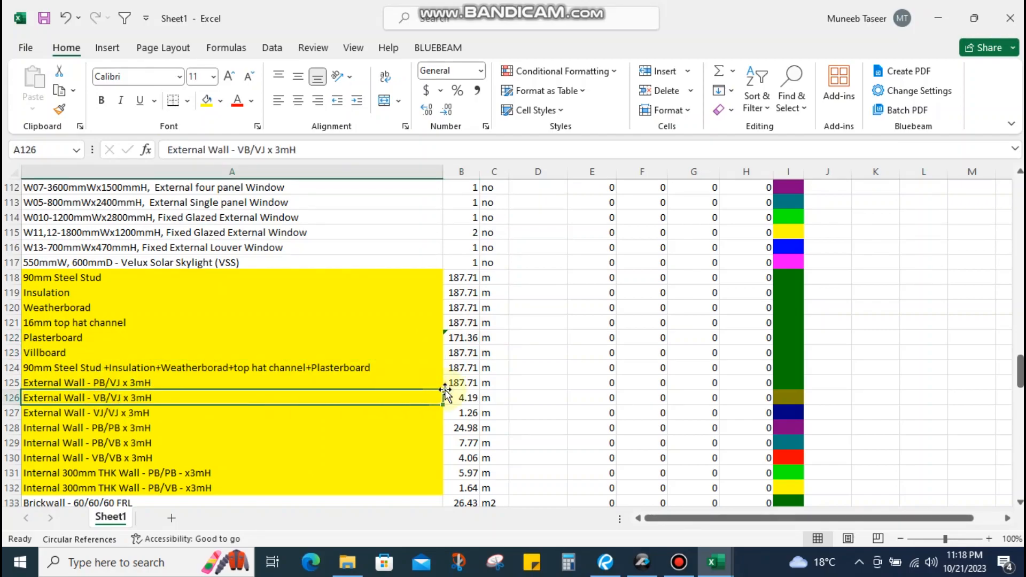
pyautogui.click(468, 396)
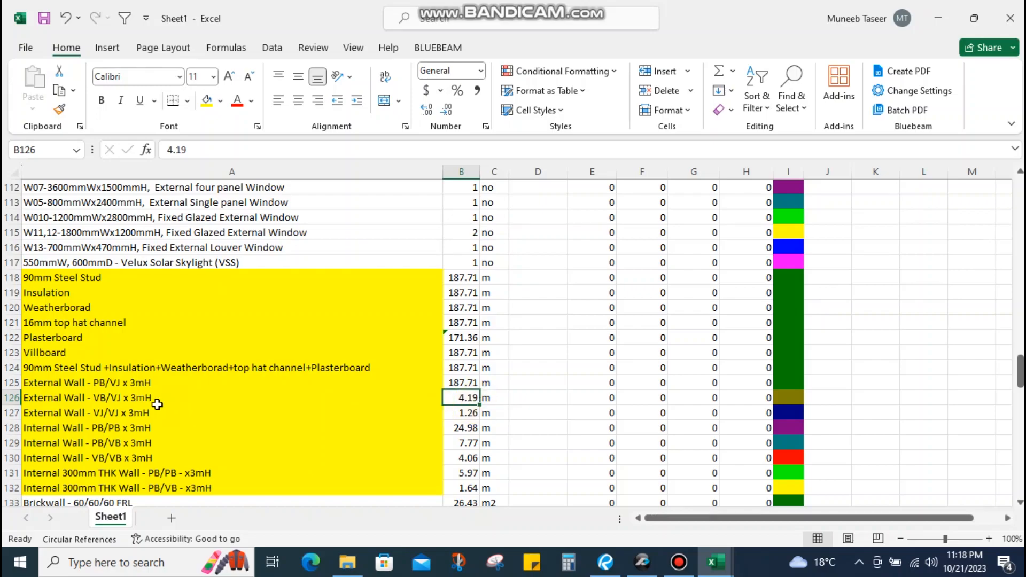
pyautogui.click(121, 401)
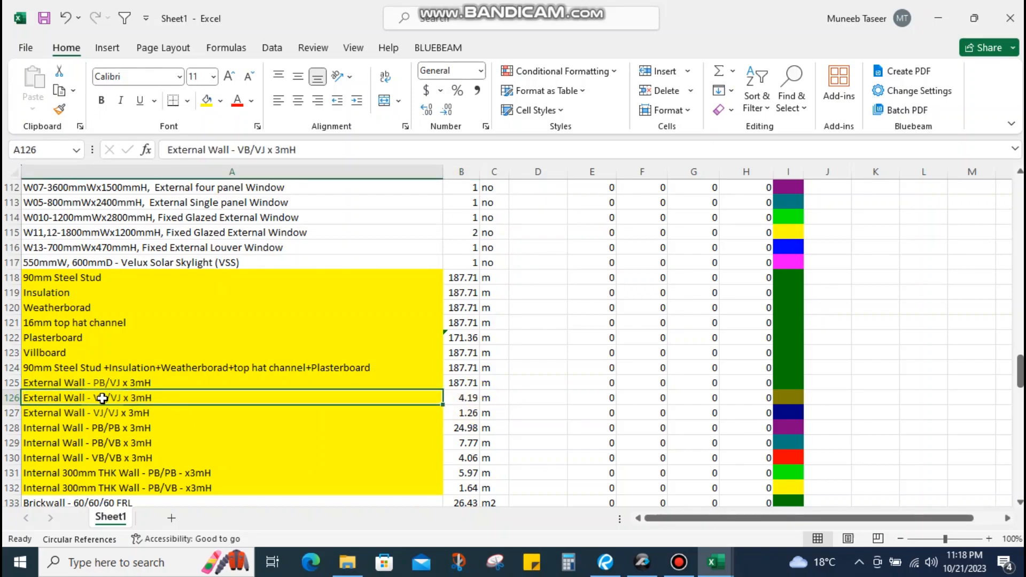
pyautogui.click(462, 399)
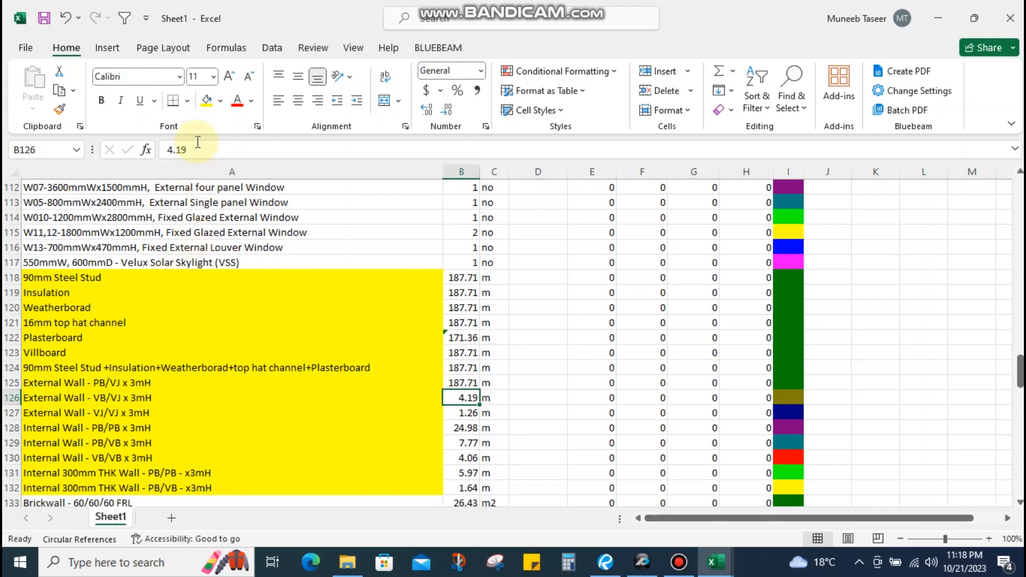
# Reduce the Villboard quantity in B123 to =4.19*3, giving 12.57
pyautogui.click(107, 353)
pyautogui.click(463, 353)
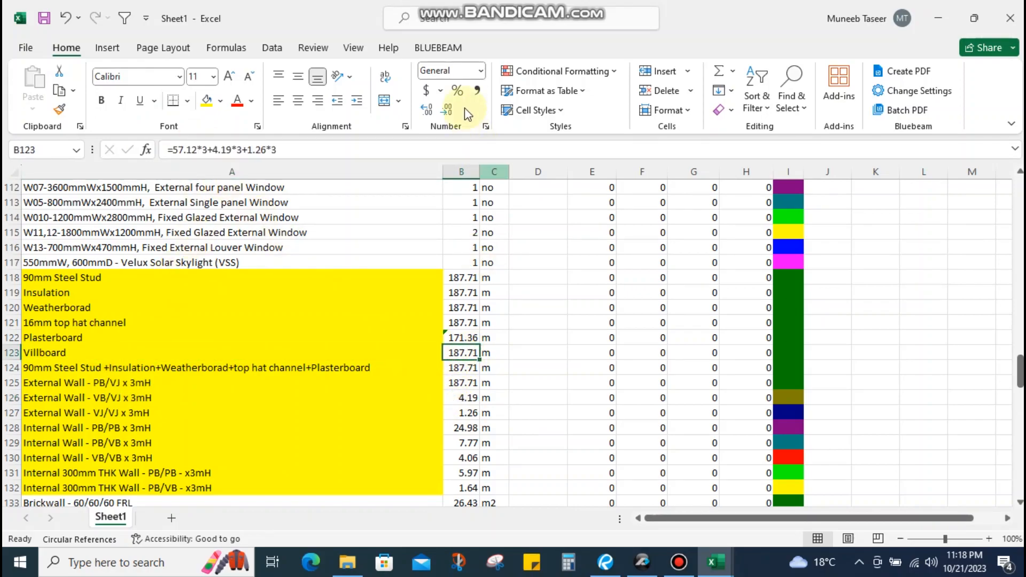
pyautogui.moveTo(288, 150); pyautogui.dragTo(250, 151)
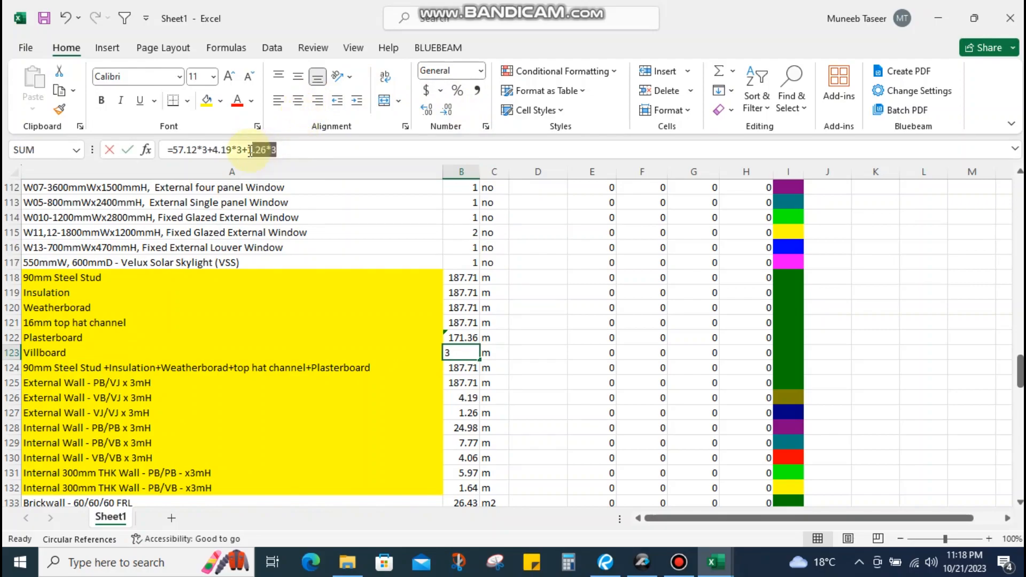
pyautogui.press('BackSpace')
pyautogui.press('BackSpace')
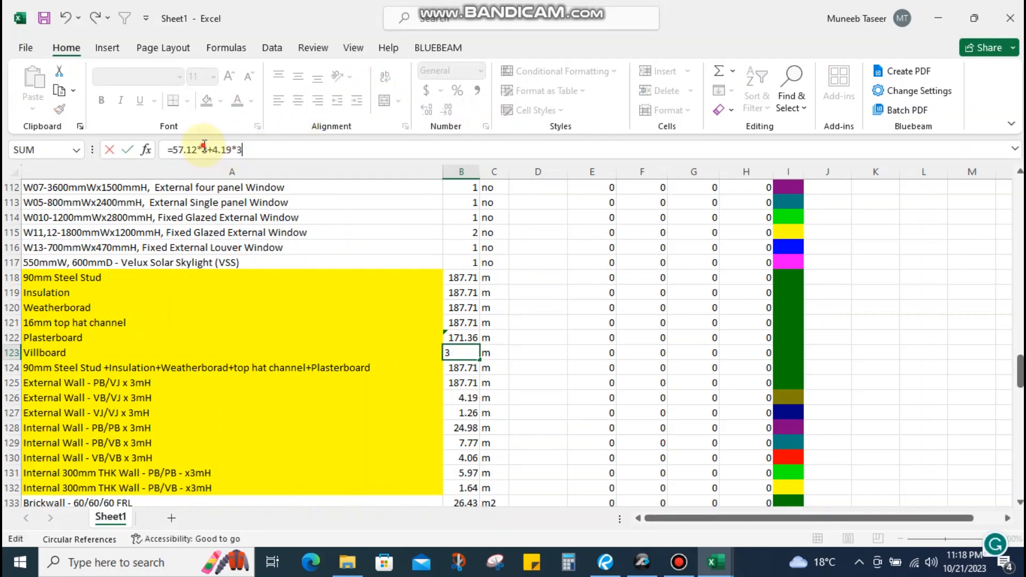
pyautogui.click(216, 150)
pyautogui.hotkey('shift', 'Home')
pyautogui.press('BackSpace')
pyautogui.write('=')
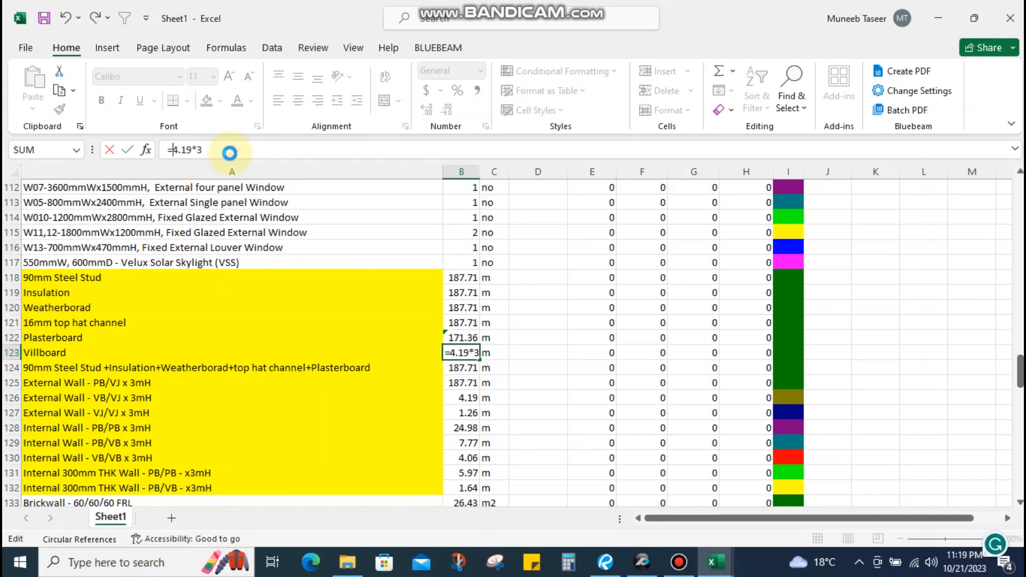
pyautogui.press('Return')
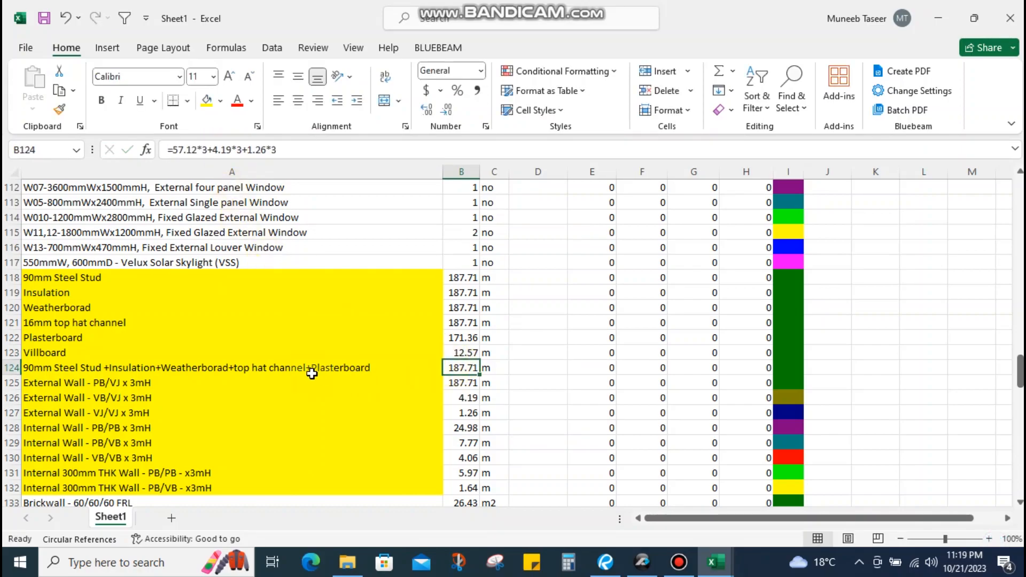
pyautogui.moveTo(309, 370); pyautogui.dragTo(308, 410)
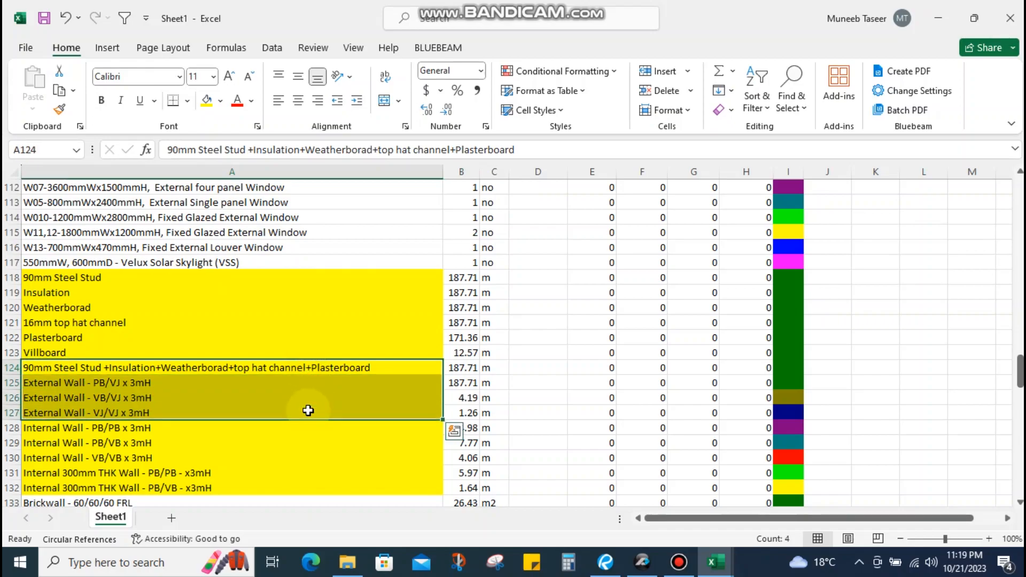
# Delete rows 124–127, the combined stud row and three External Wall rows
pyautogui.hotkey('shift', 'space')
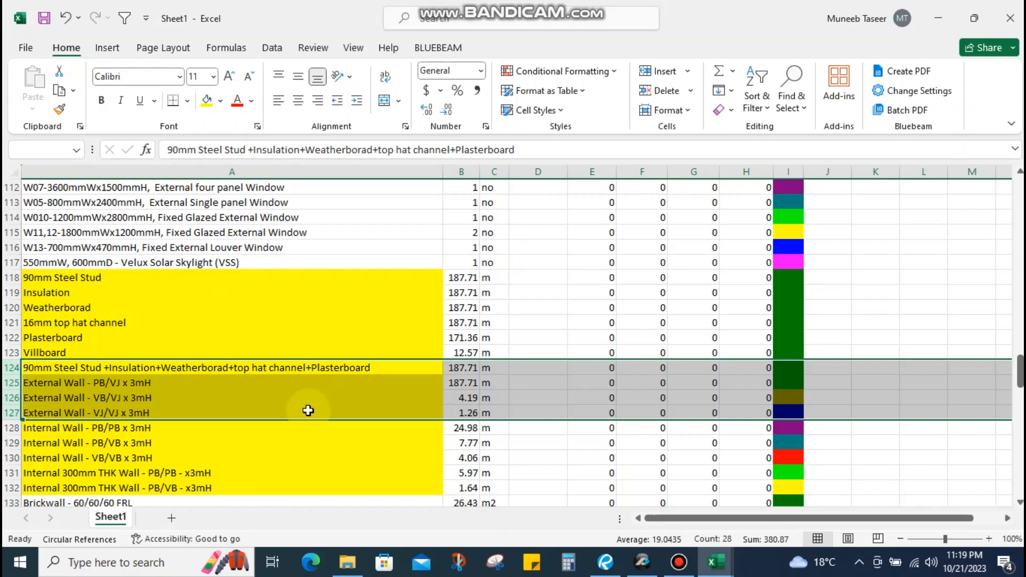
pyautogui.hotkey('ctrl', '-')
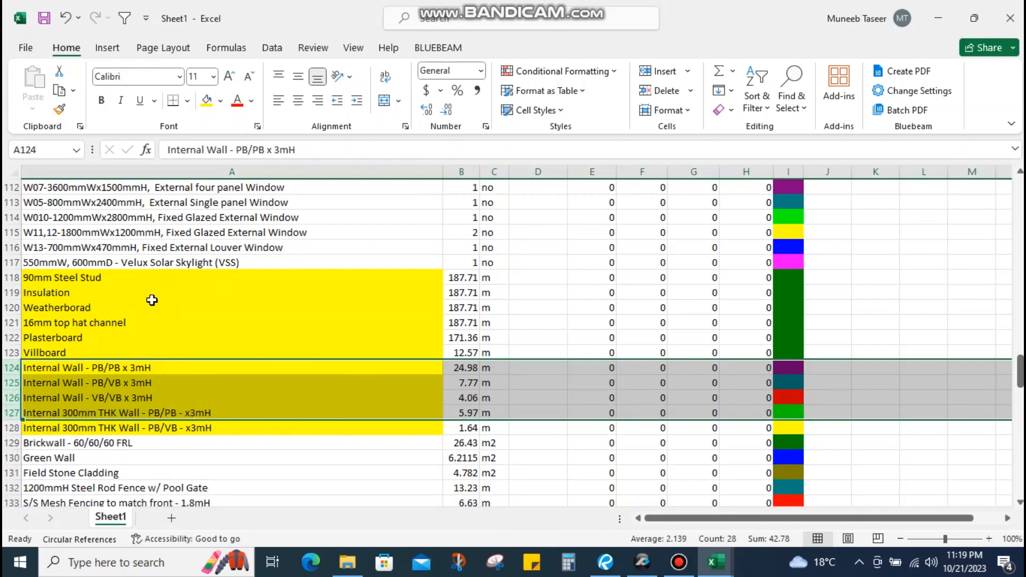
pyautogui.click(73, 351)
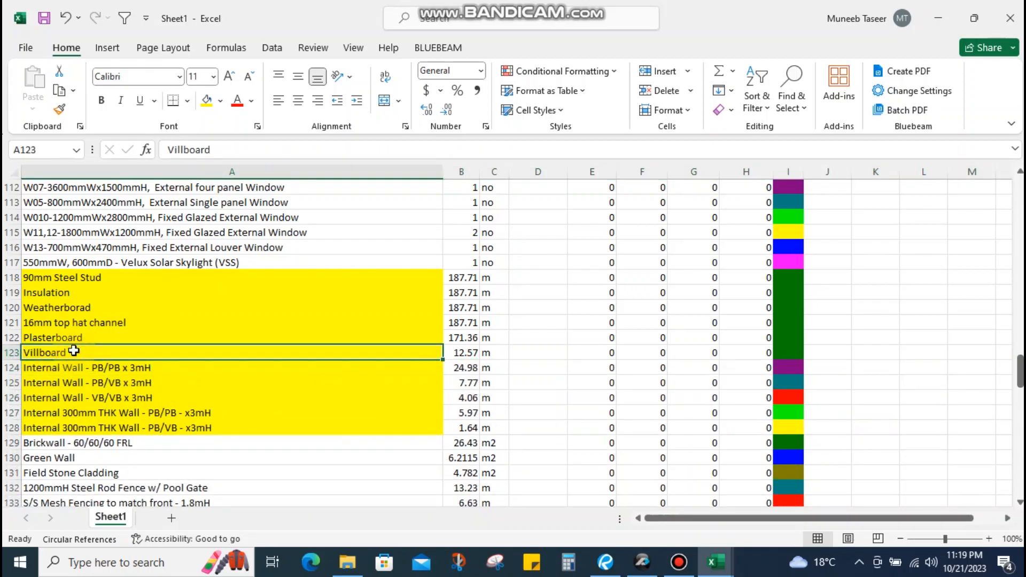
pyautogui.click(85, 278)
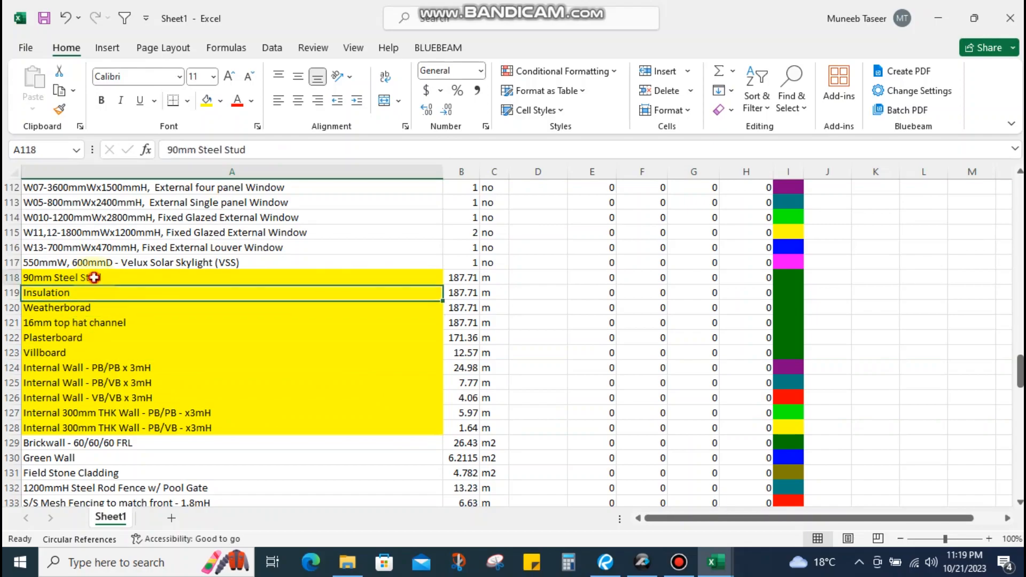
pyautogui.keyDown('shift'); pyautogui.click(137, 334); pyautogui.keyUp('shift')
pyautogui.hotkey('shift', 'space')
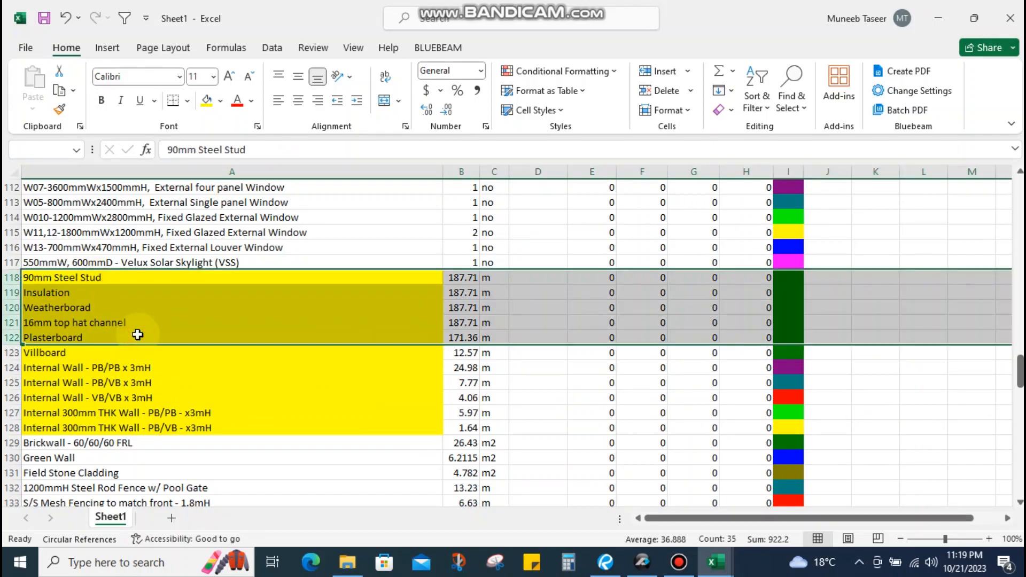
pyautogui.click(120, 307)
pyautogui.click(113, 277)
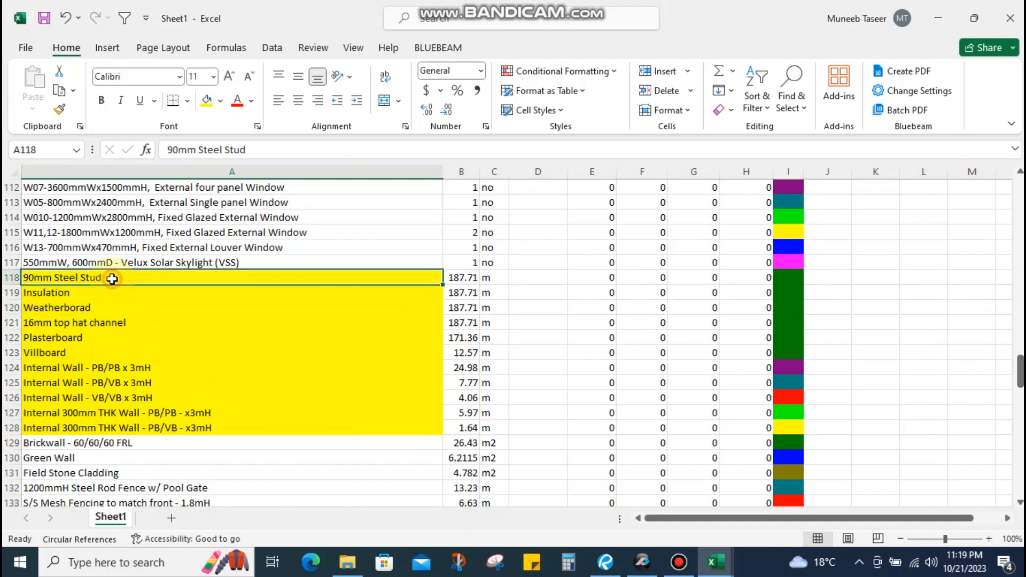
# Insert a copy of the 90mm Steel Stud row above it at row 118
pyautogui.hotkey('shift', 'space')
pyautogui.hotkey('ctrl', 'c')
pyautogui.hotkey('ctrl', 'shift', '+')
pyautogui.press('Escape')
# Rename the copied row's label in A118 to Top & Bottom Plate
pyautogui.click(140, 279)
pyautogui.doubleClick(141, 279)
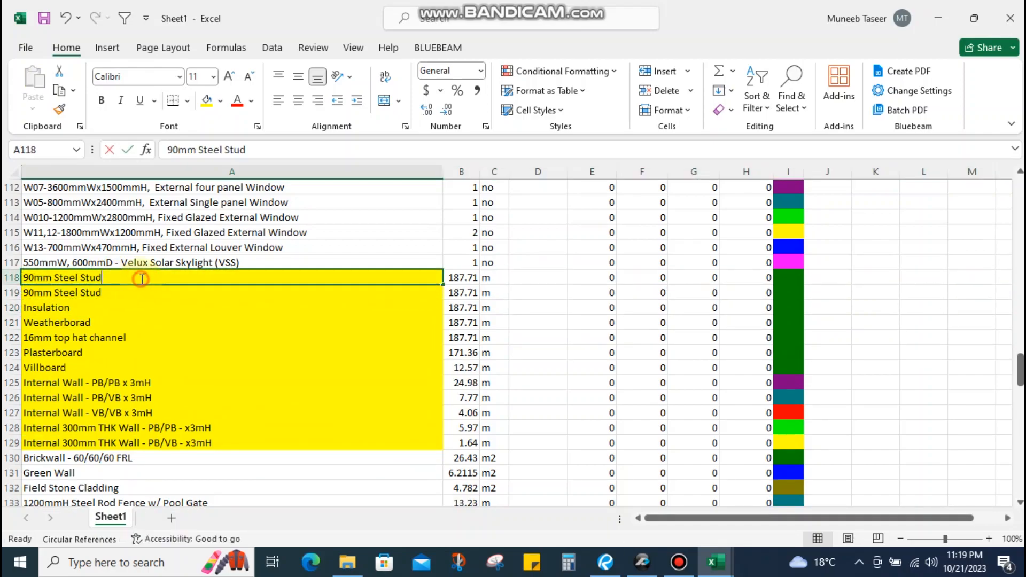
pyautogui.moveTo(140, 279); pyautogui.dragTo(21, 278)
pyautogui.write('To')
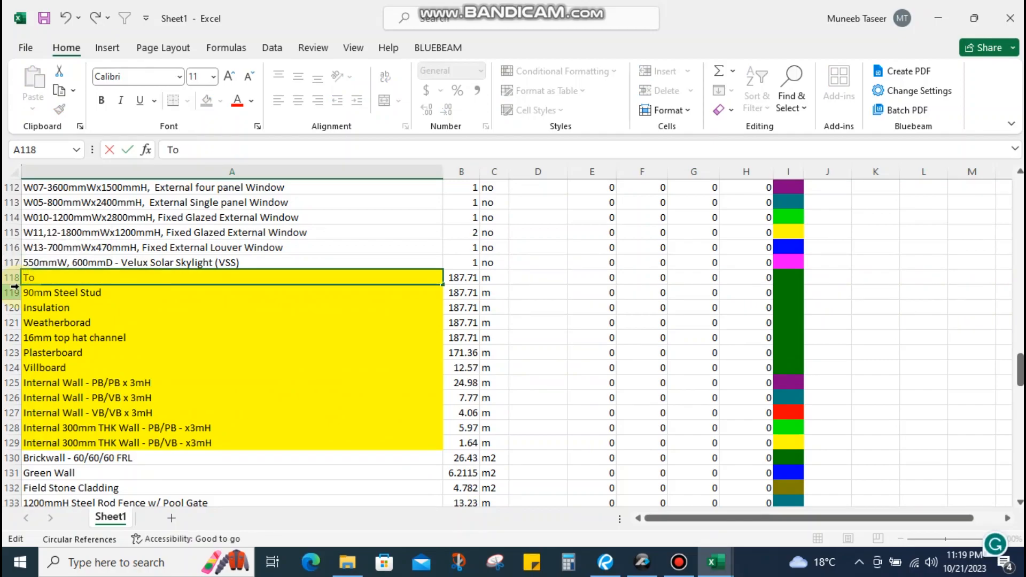
pyautogui.write('p & Bottom Channel')
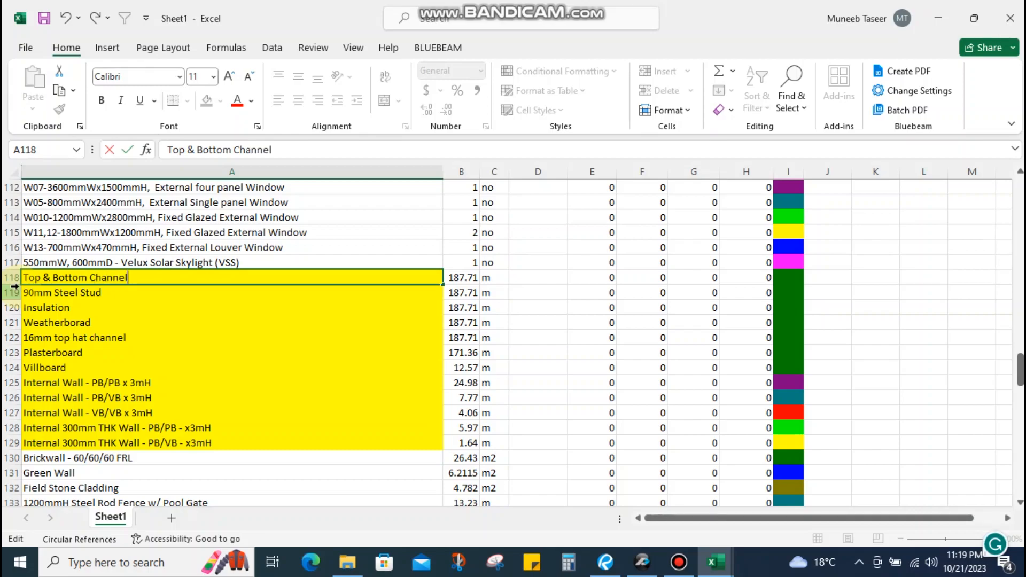
pyautogui.press('Return')
pyautogui.click(118, 278)
pyautogui.doubleClick(109, 277)
pyautogui.doubleClick(110, 278)
pyautogui.write('Plate')
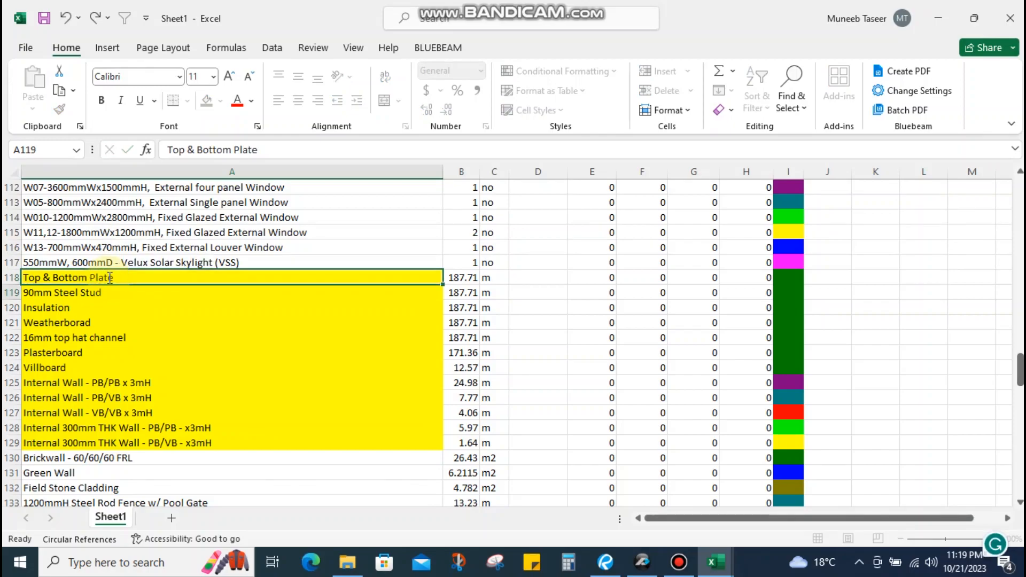
pyautogui.press('Return')
# Change the B118 quantity to =(57.12+4.19+1.26)*2, showing 125.14 m
pyautogui.click(468, 279)
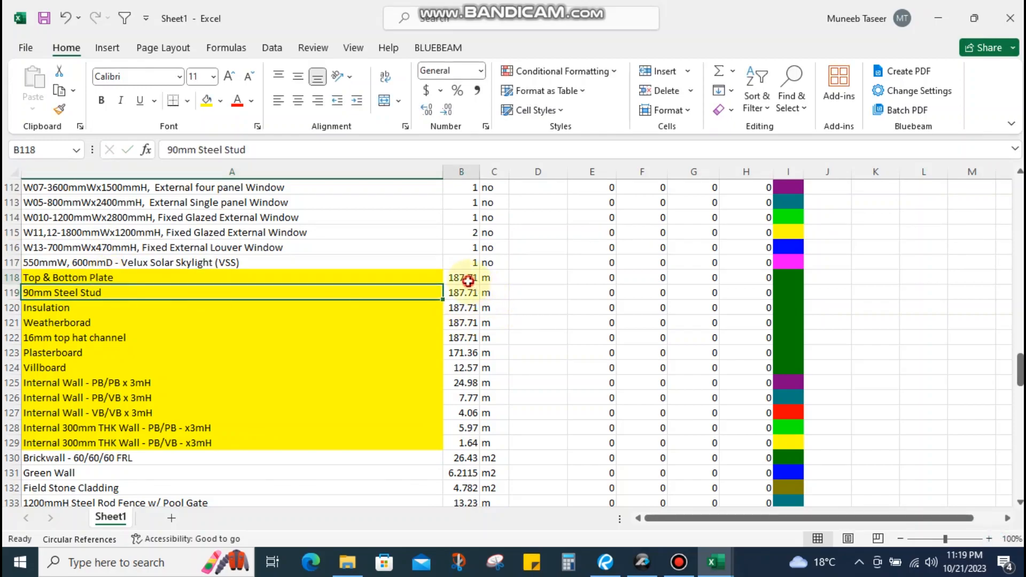
pyautogui.write('3+4.19*3+1.26*3')
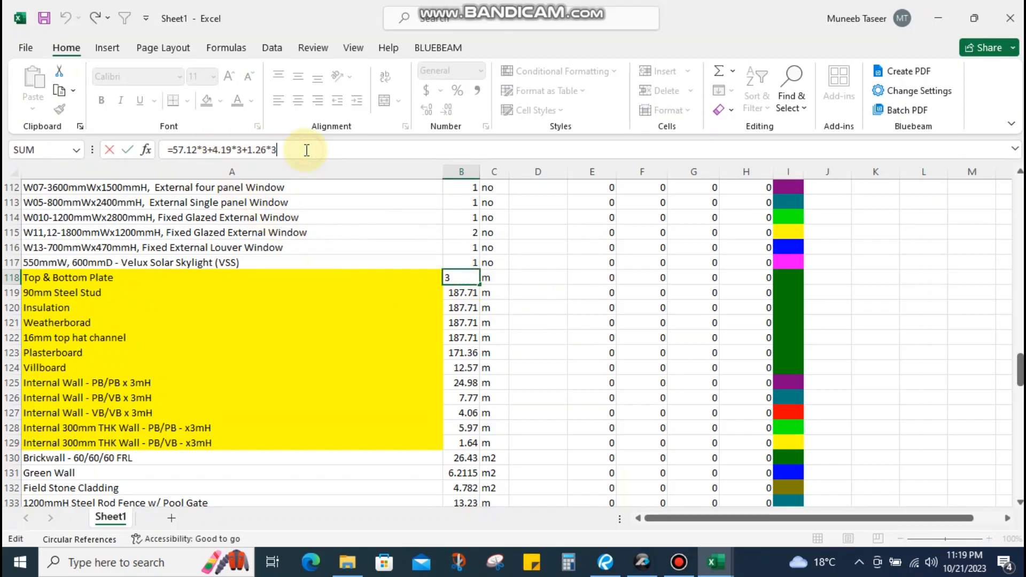
pyautogui.press('BackSpace')
pyautogui.press('BackSpace')
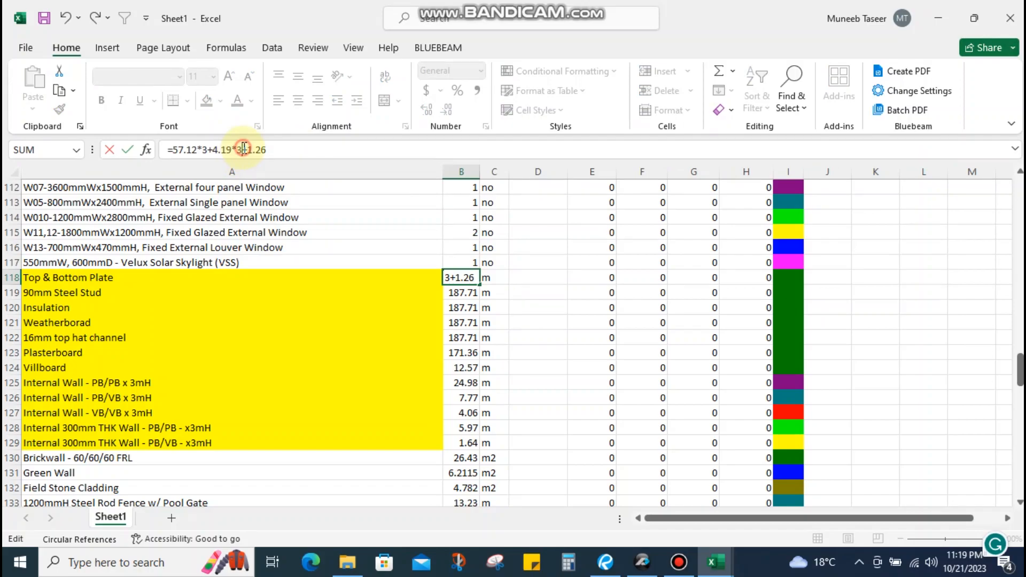
pyautogui.press('BackSpace')
pyautogui.click(206, 149)
pyautogui.press('BackSpace')
pyautogui.press('BackSpace')
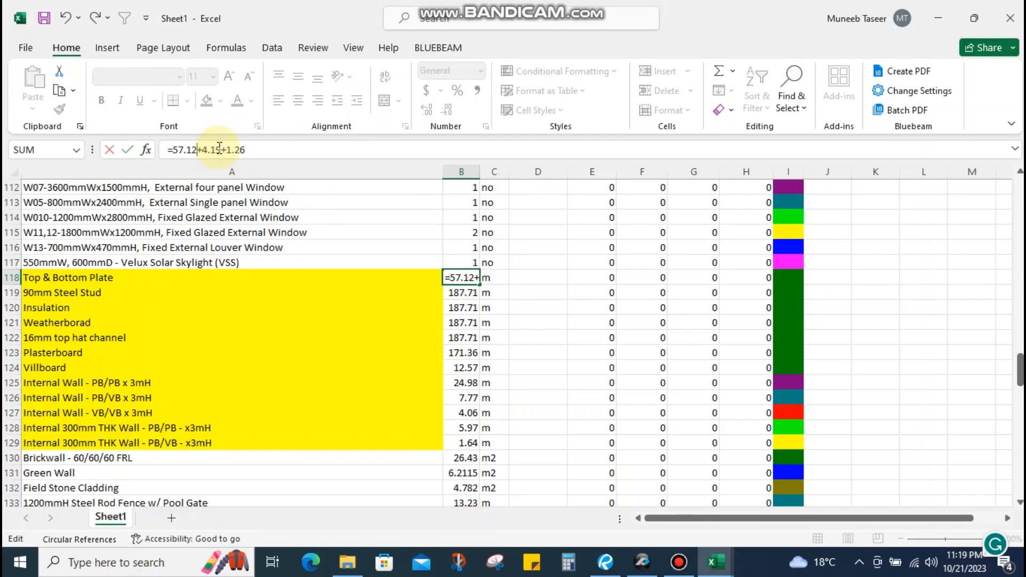
pyautogui.click(261, 148)
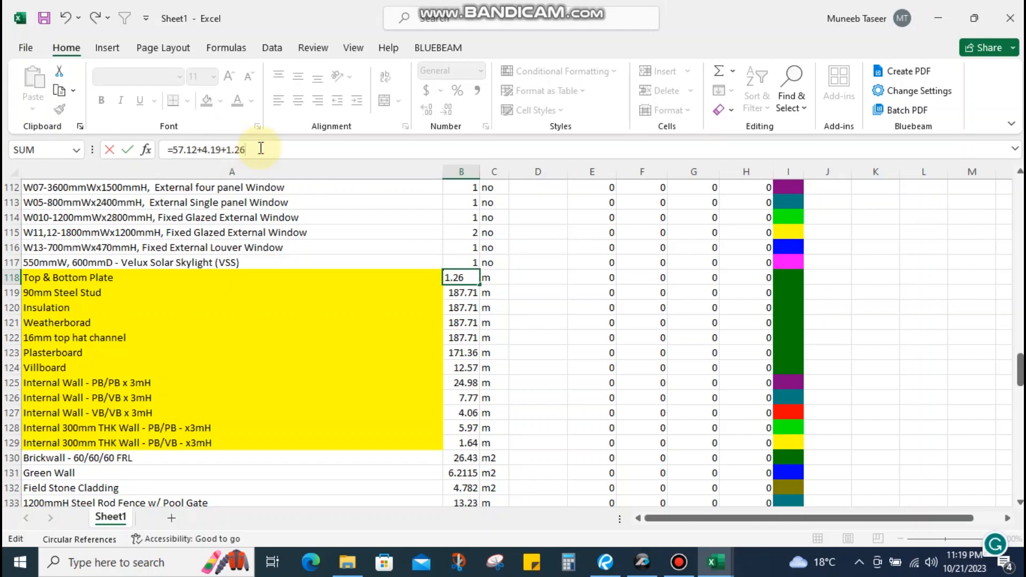
pyautogui.write(')')
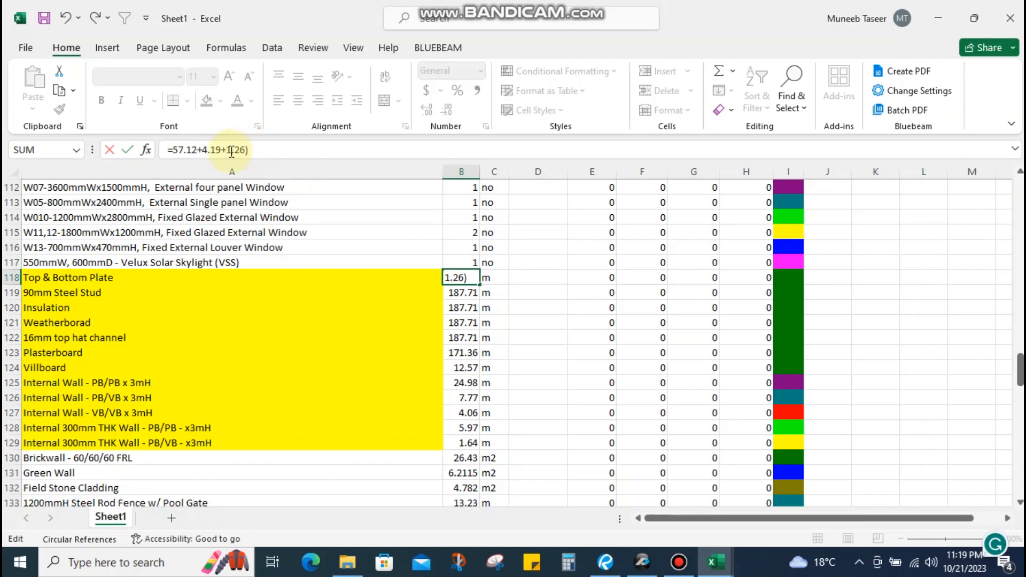
pyautogui.click(183, 150)
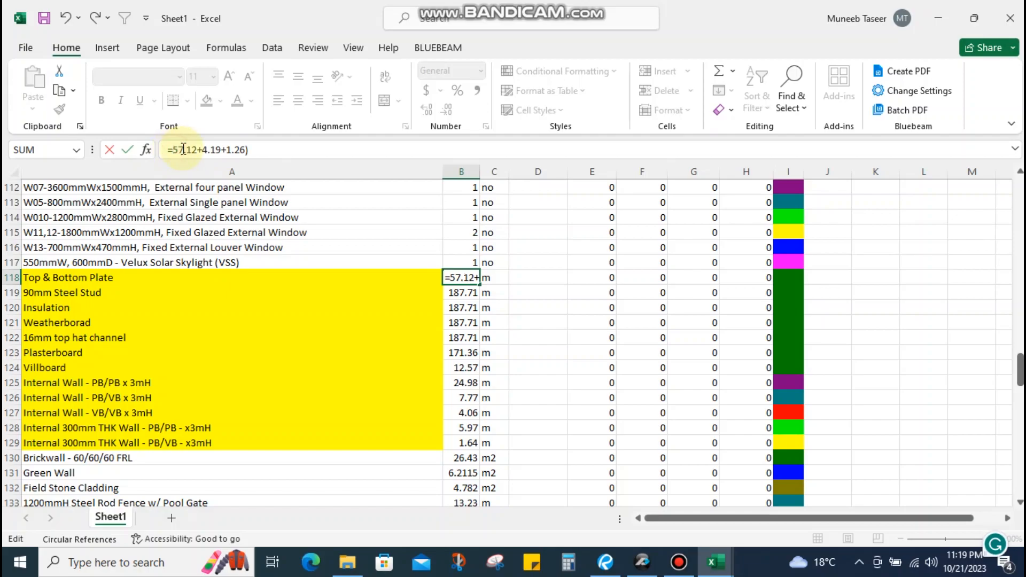
pyautogui.write('(')
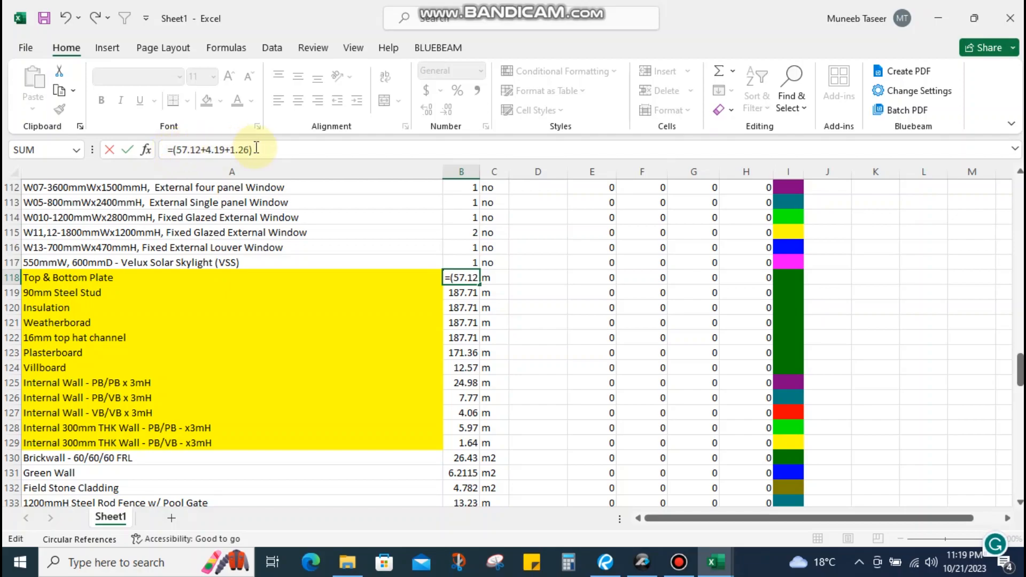
pyautogui.click(321, 145)
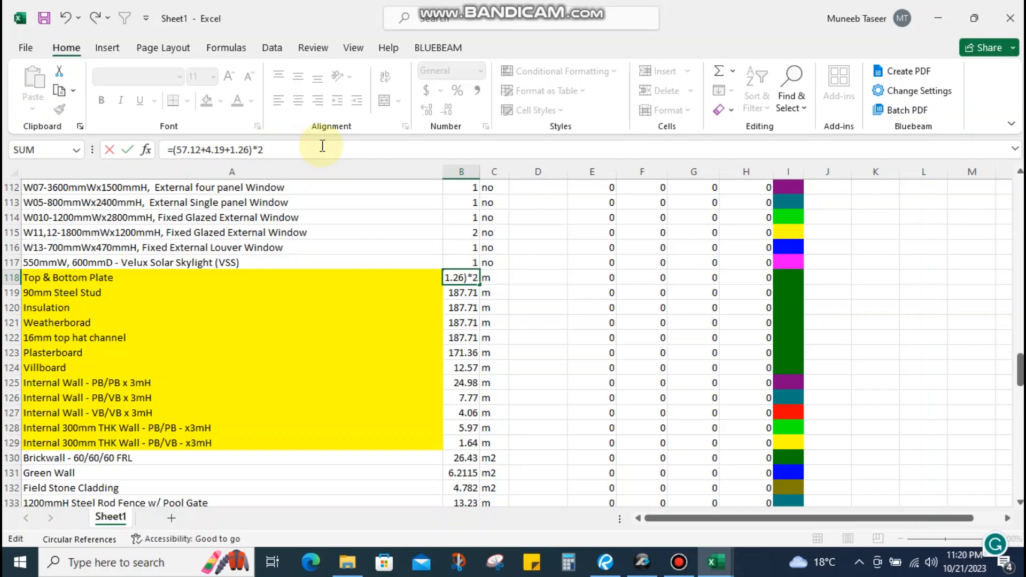
pyautogui.write('*2')
pyautogui.press('Return')
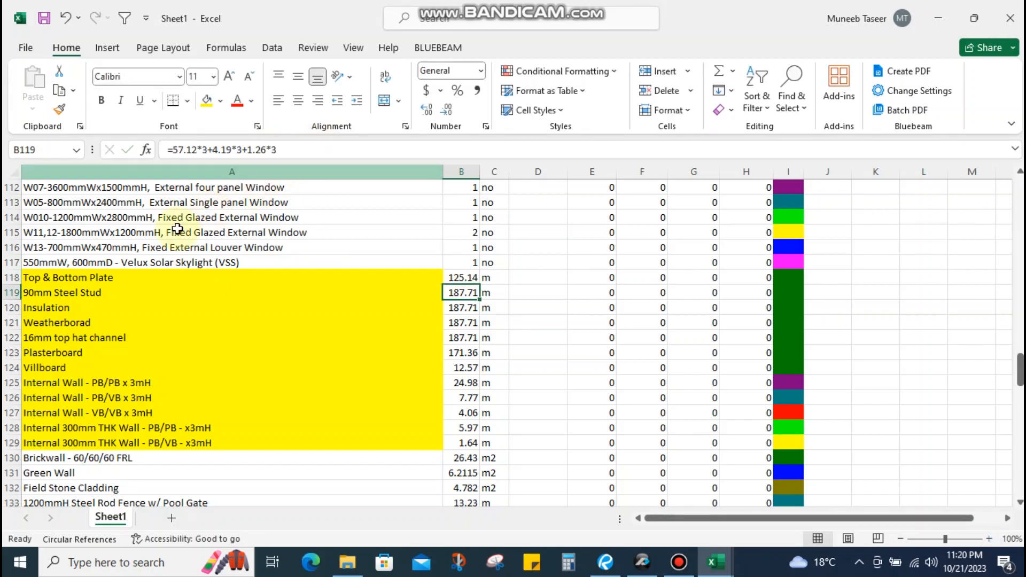
pyautogui.click(58, 277)
pyautogui.click(90, 293)
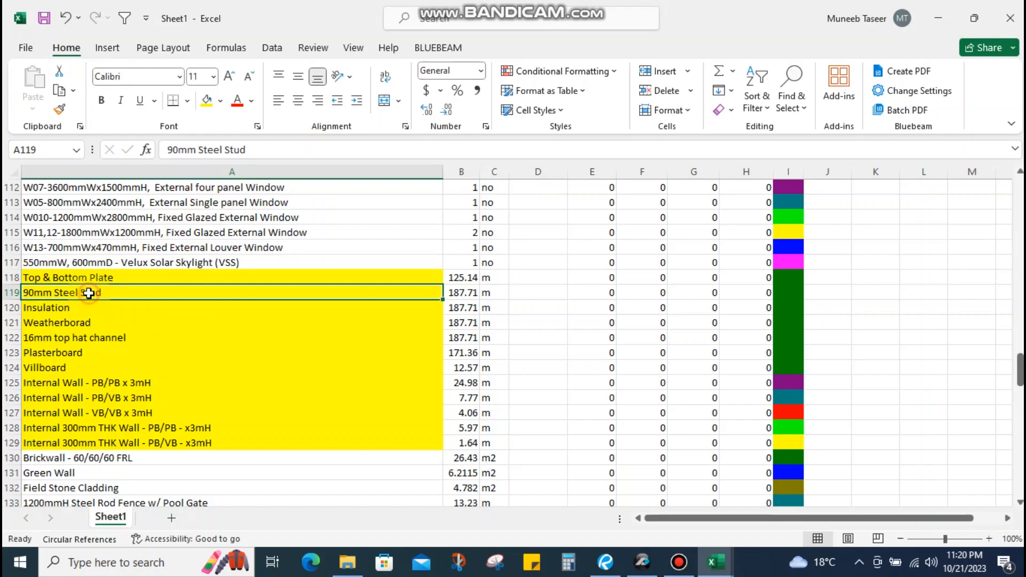
pyautogui.click(109, 277)
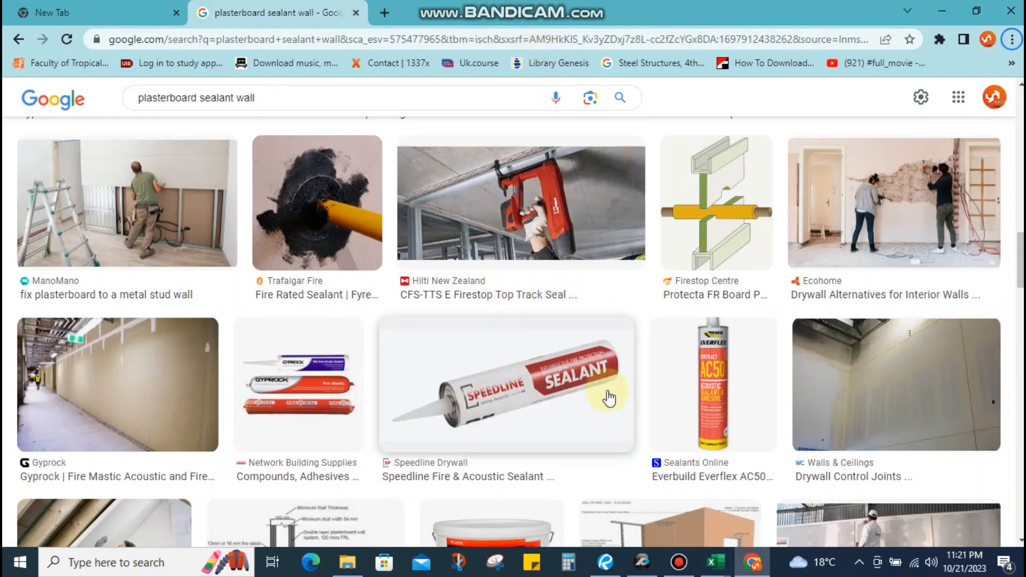
# Preview the Gyprock Fire Mastic sealant image in the plasterboard sealant image results
pyautogui.scroll(-1, 516, 362)
pyautogui.scroll(3, 516, 362)
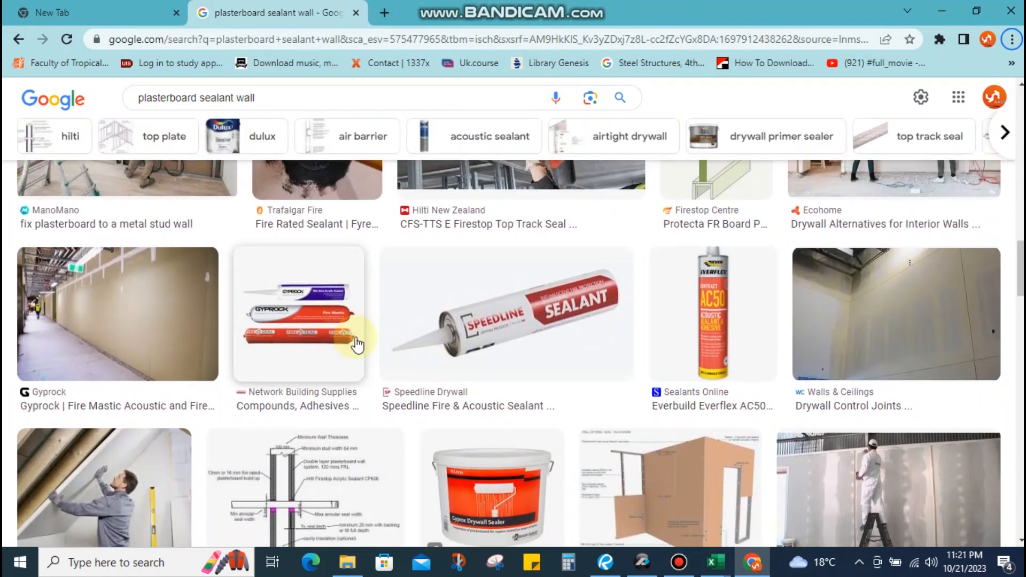
pyautogui.scroll(1, 299, 361)
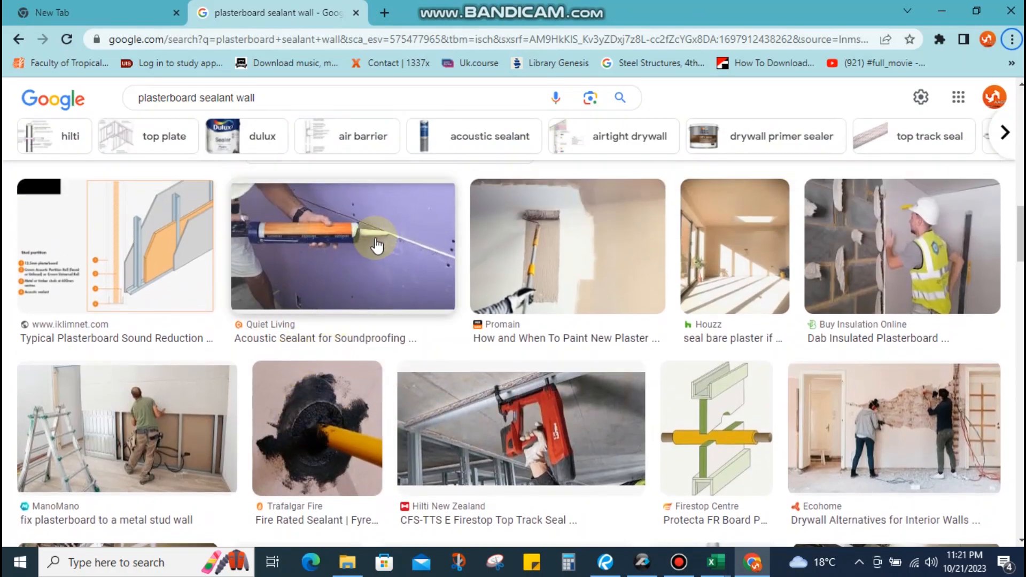
pyautogui.scroll(3, 320, 347)
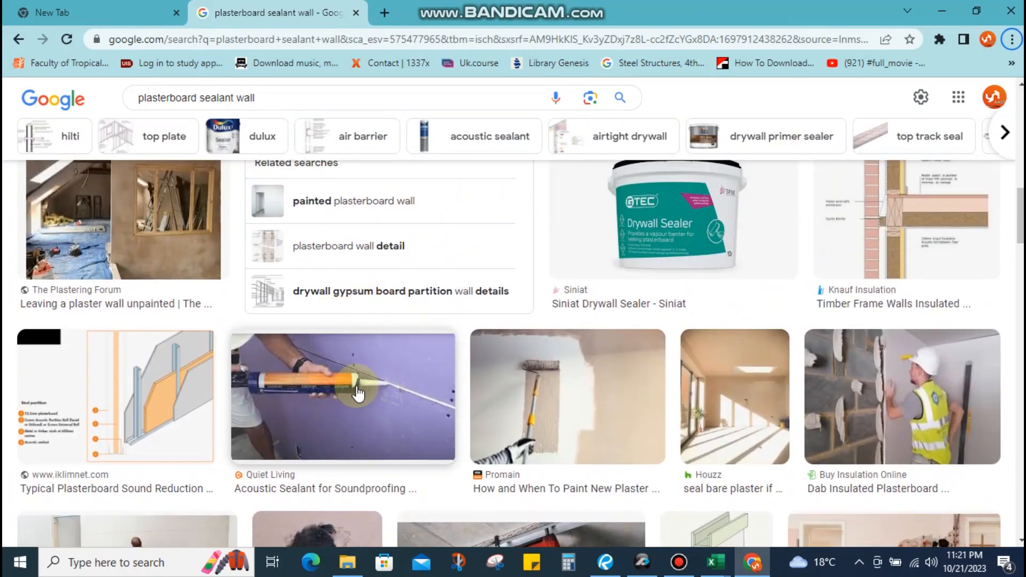
pyautogui.scroll(-1, 357, 396)
pyautogui.scroll(-5, 278, 326)
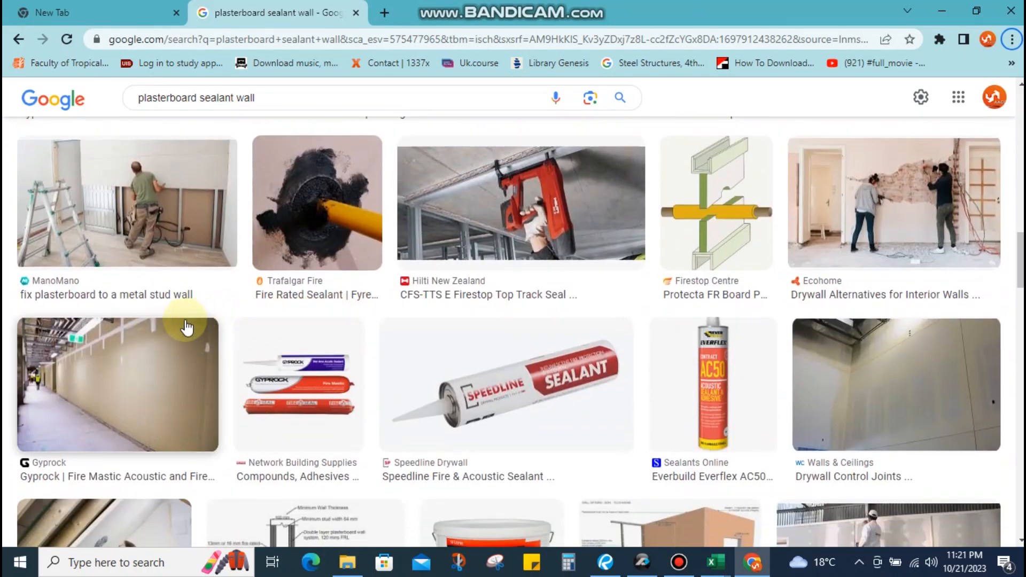
pyautogui.click(142, 366)
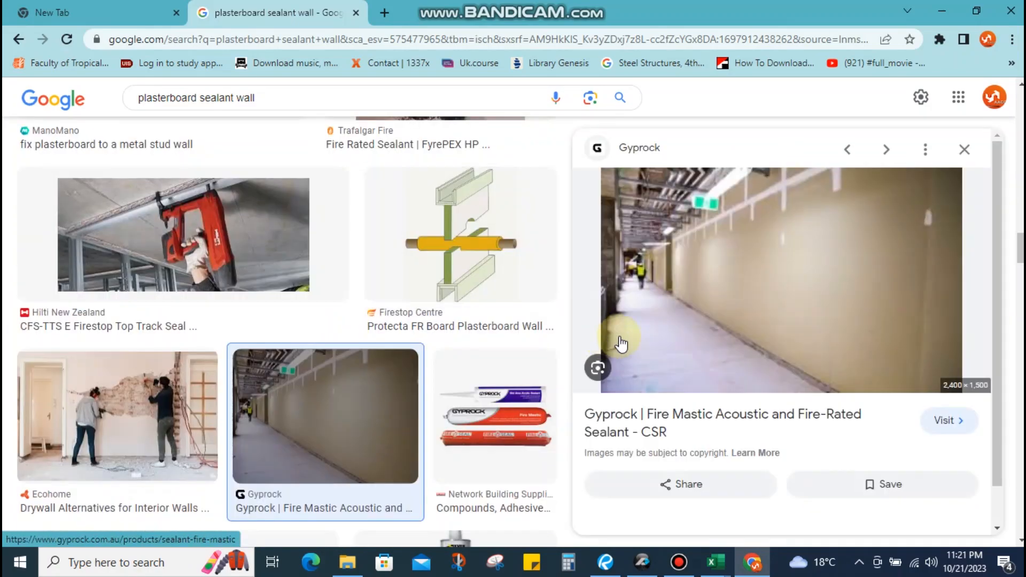
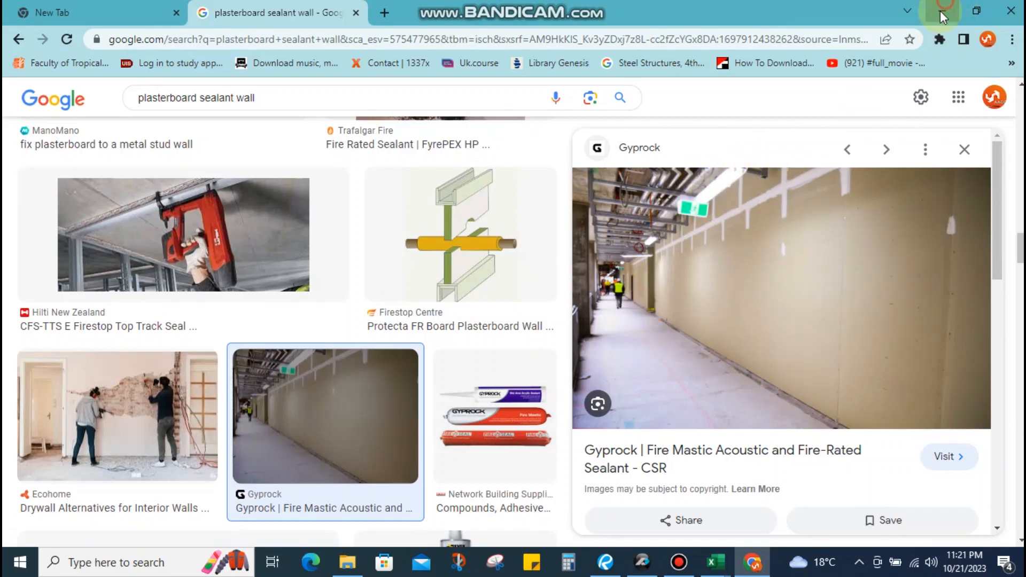
# Leave the Gyprock sealant image results and refocus on the Sheet1 takeoff worksheet
pyautogui.hotkey('alt', 'Tab')
pyautogui.click(526, 320)
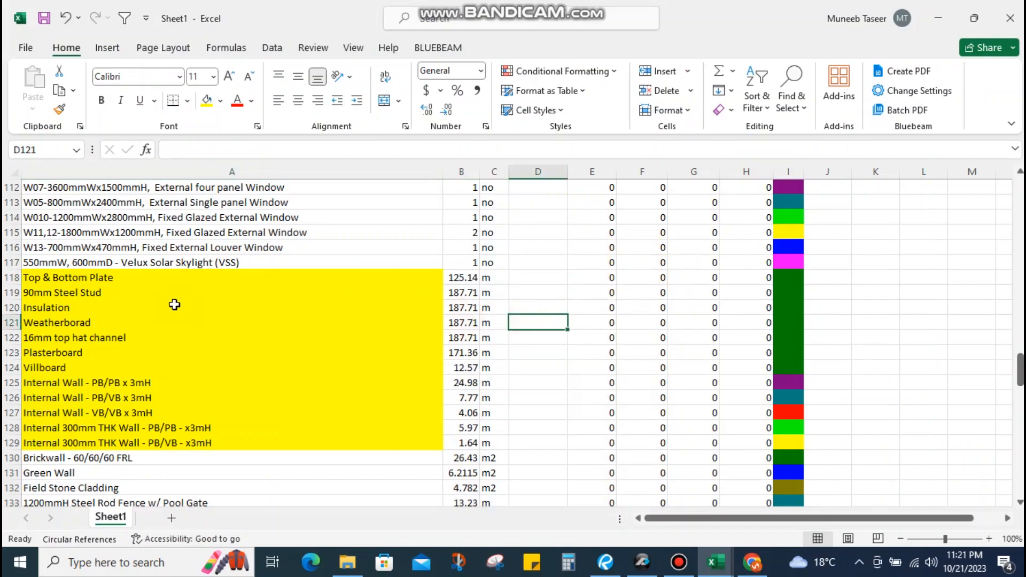
# Insert a copy of the Top & Bottom Plate row 118 as a duplicate row
pyautogui.click(155, 281)
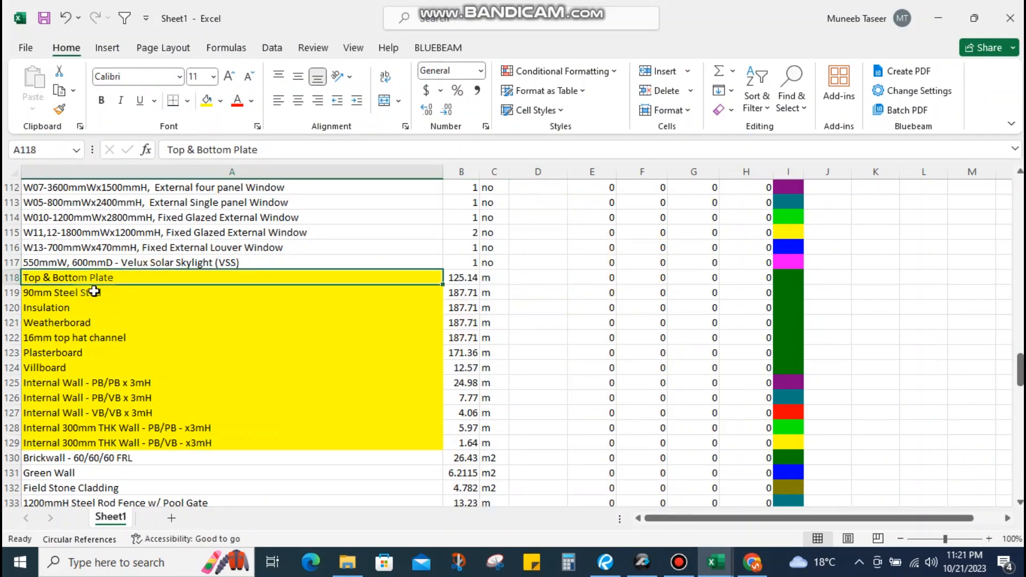
pyautogui.hotkey('shift', 'space')
pyautogui.hotkey('ctrl', 'shift', '+')
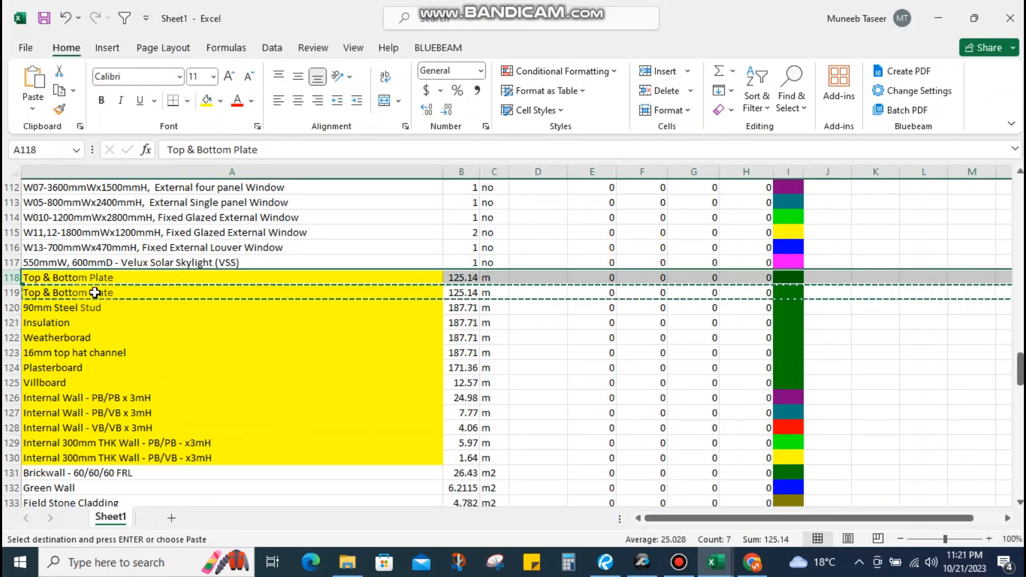
pyautogui.press('Escape')
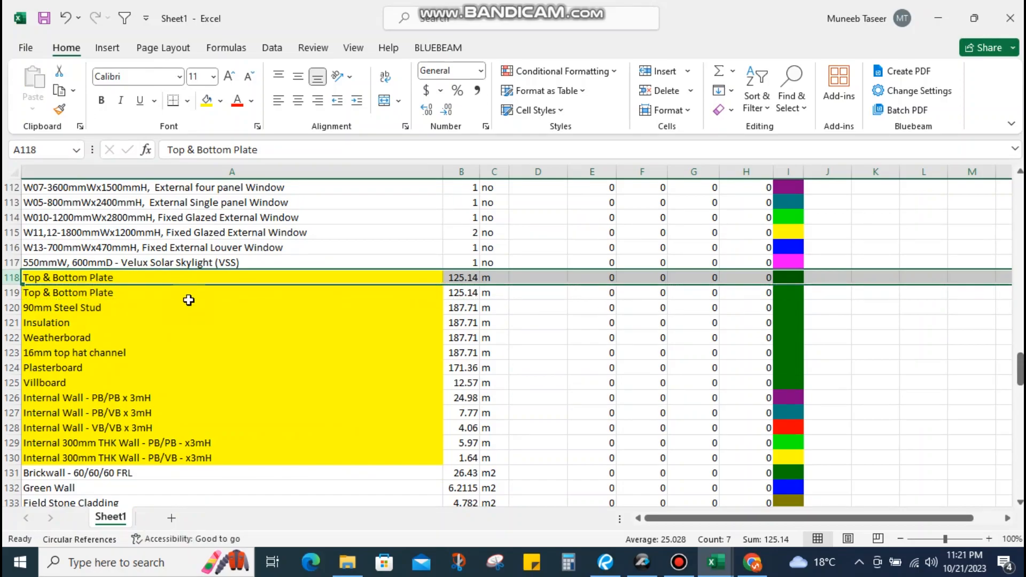
# Try a ×4 multiplier in B118's formula, then revert to ×2 for 125.14 m
pyautogui.click(462, 278)
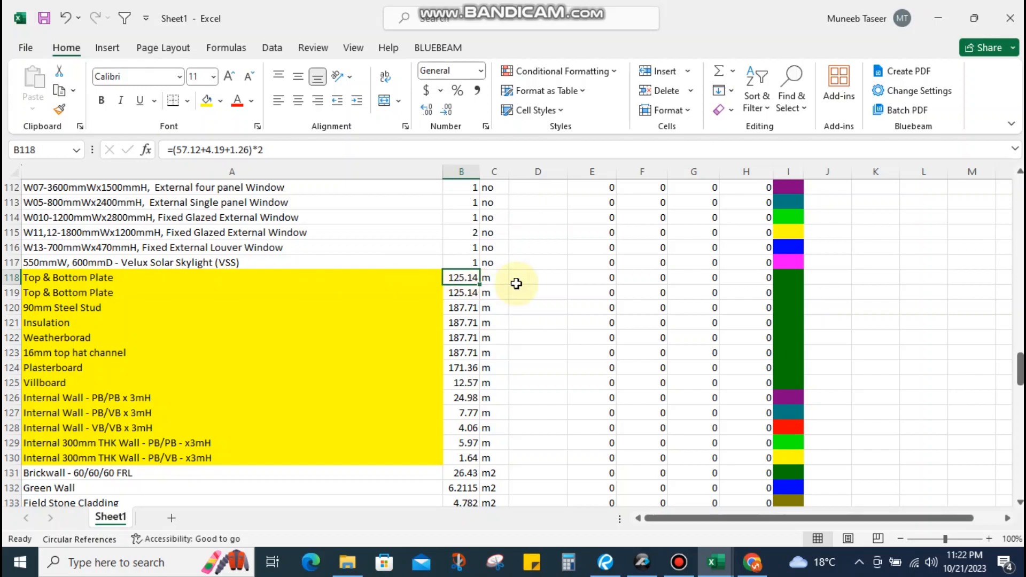
pyautogui.click(271, 152)
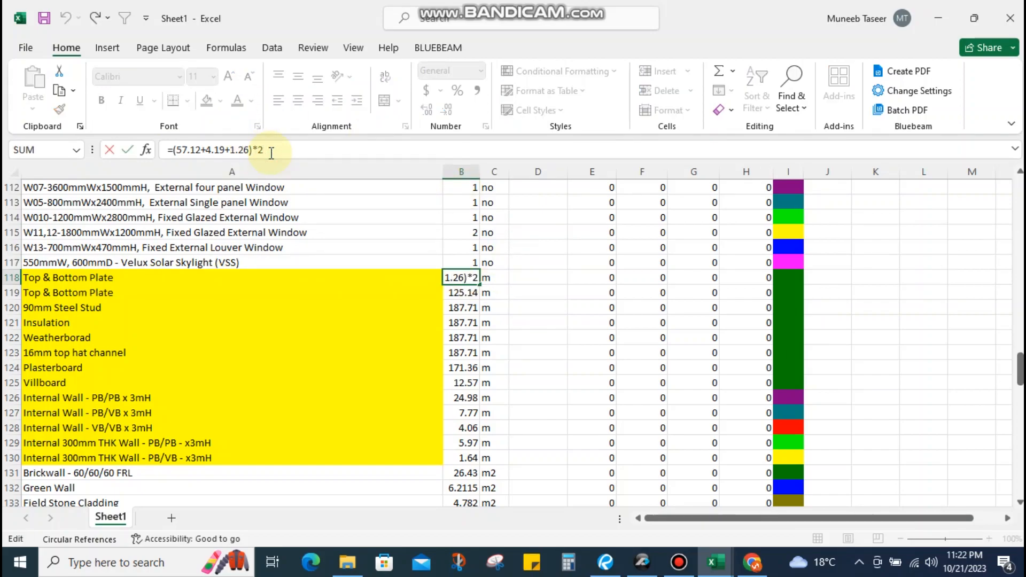
pyautogui.press('BackSpace')
pyautogui.write('4')
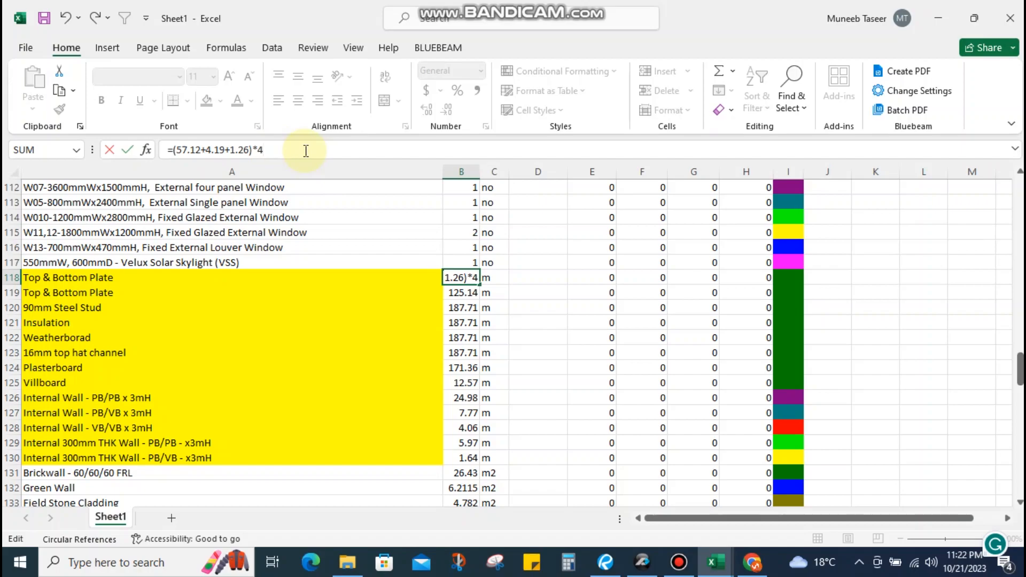
pyautogui.press('Return')
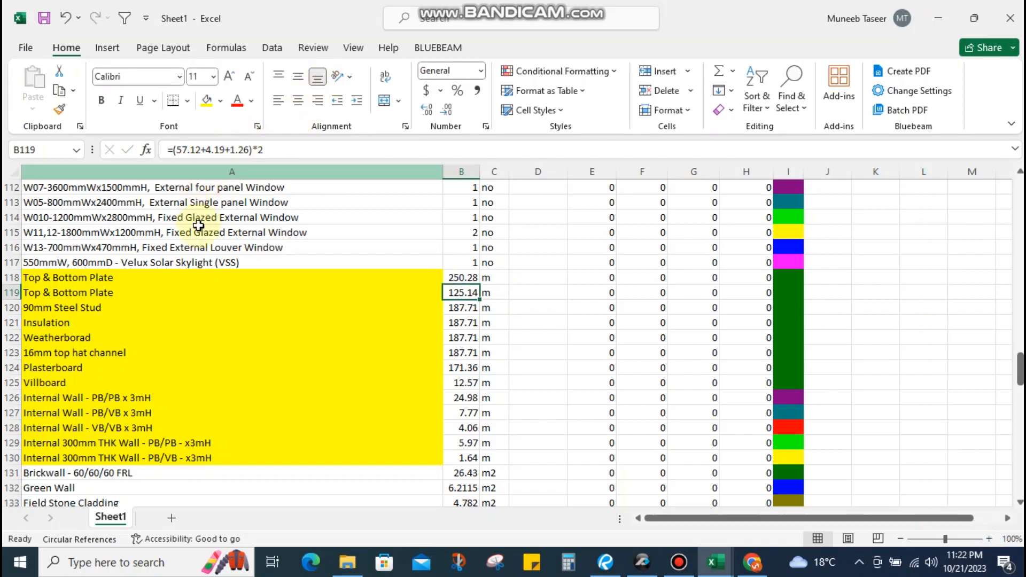
pyautogui.click(457, 275)
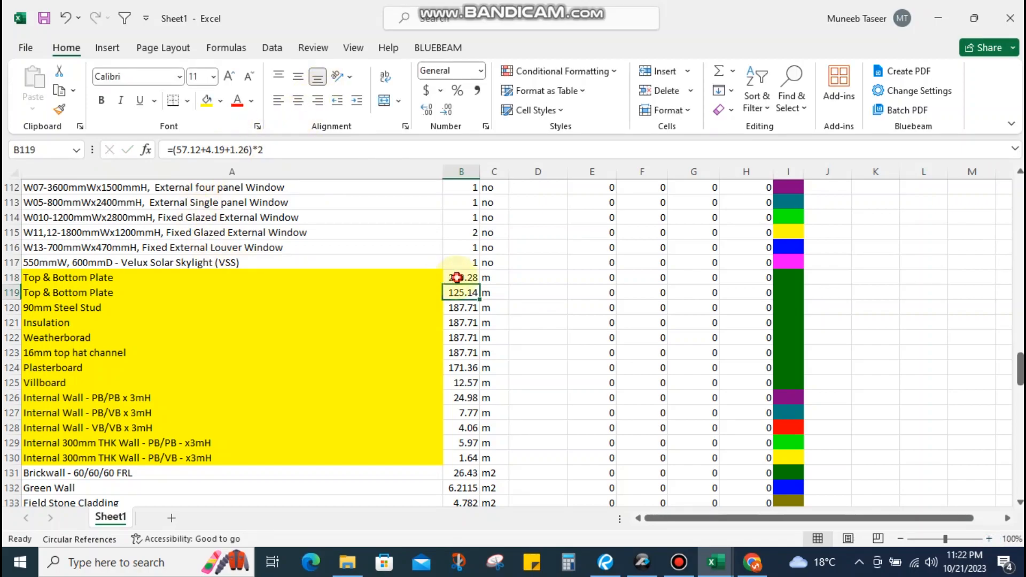
pyautogui.click(280, 146)
pyautogui.press('BackSpace')
pyautogui.write('2')
pyautogui.press('Return')
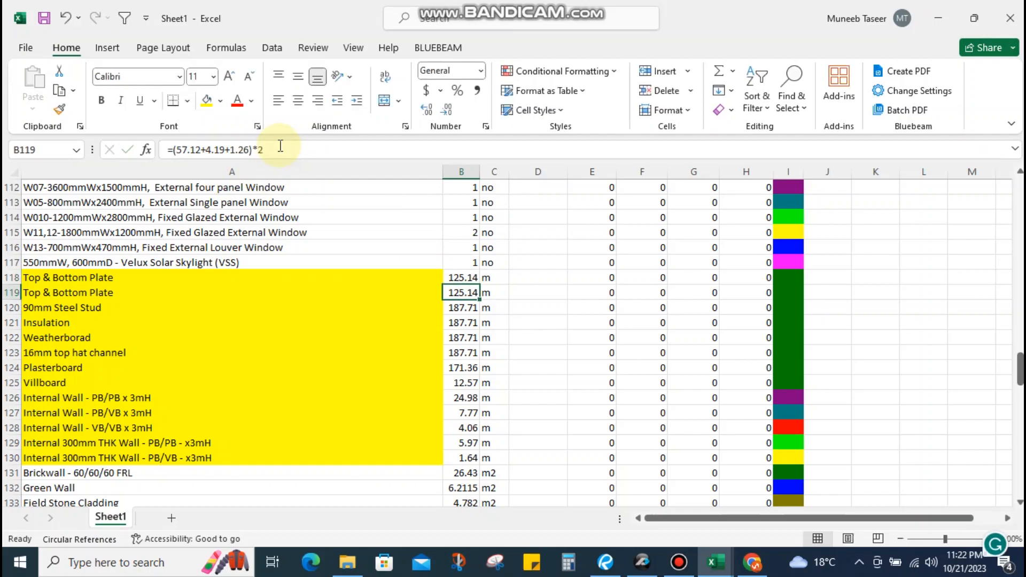
# Label the duplicated row in A118 as Sealant
pyautogui.click(129, 277)
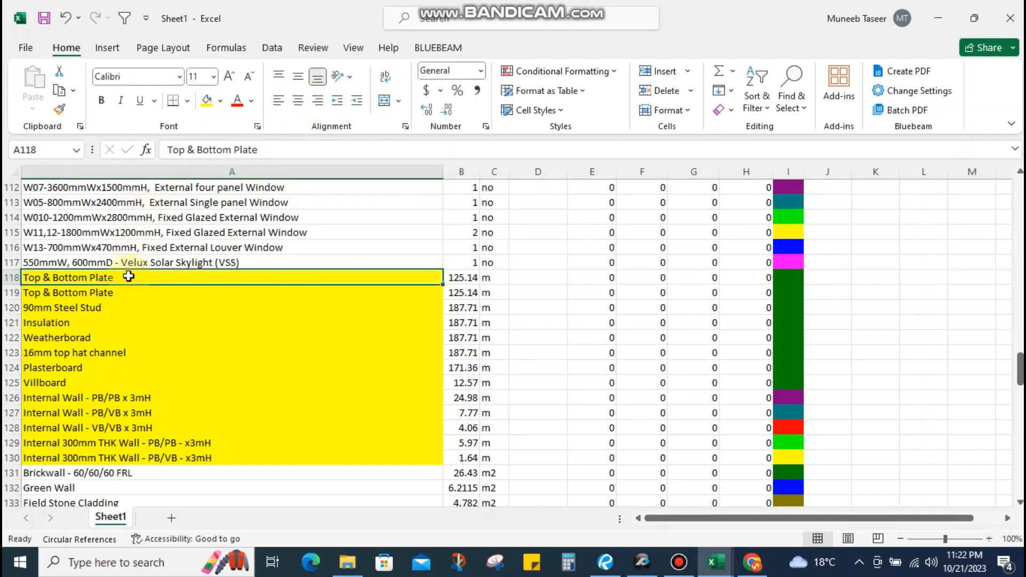
pyautogui.write('Sewa')
pyautogui.press('BackSpace')
pyautogui.press('BackSpace')
pyautogui.write('alant')
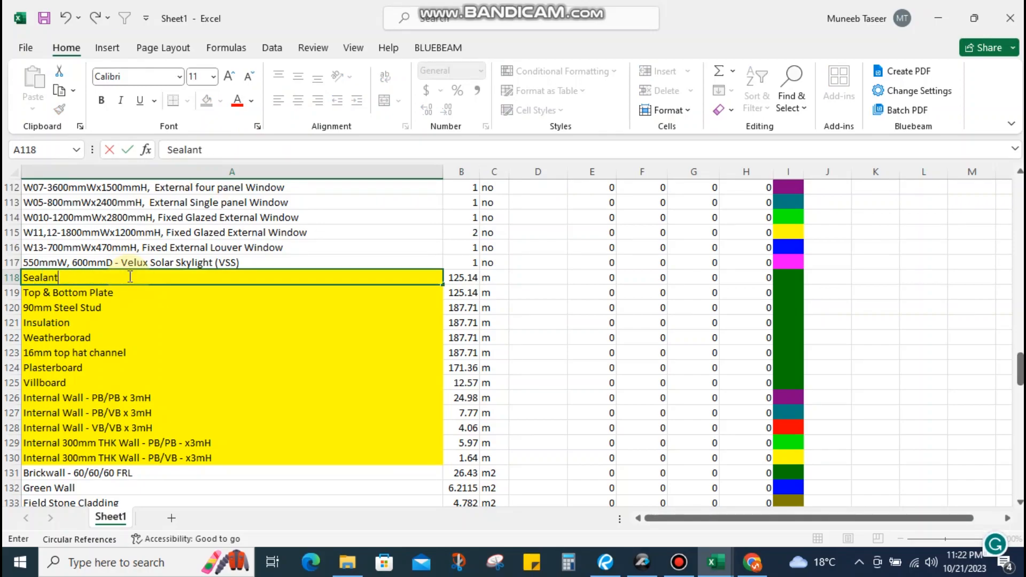
pyautogui.press('Return')
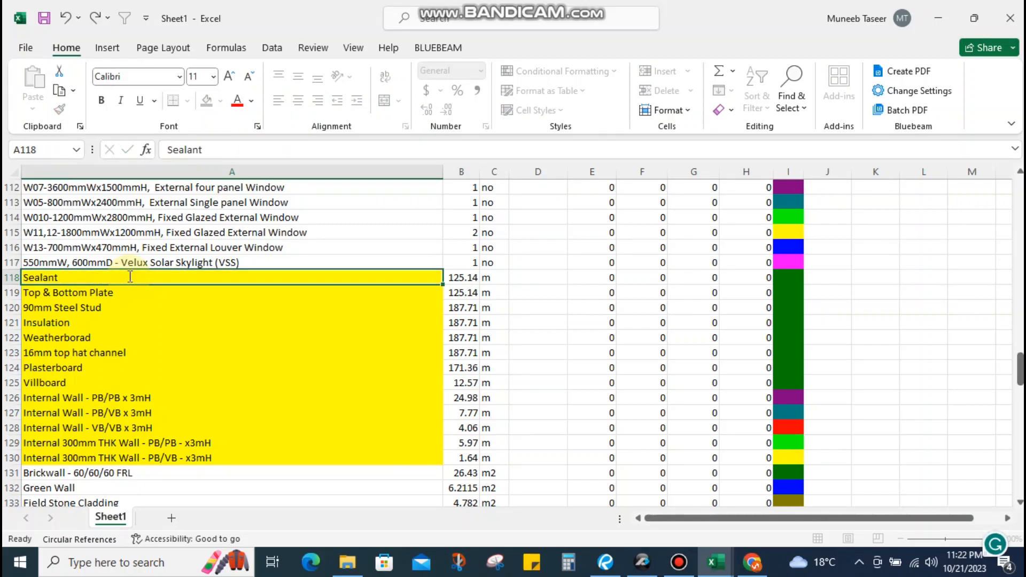
pyautogui.scroll(-1, 134, 339)
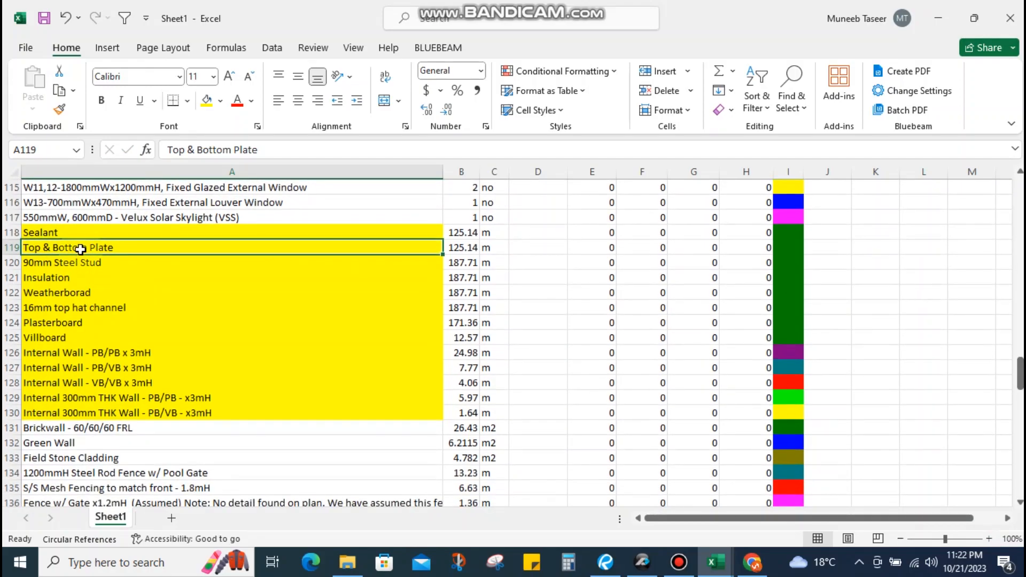
pyautogui.moveTo(85, 231); pyautogui.dragTo(165, 337)
pyautogui.scroll(-1, 166, 337)
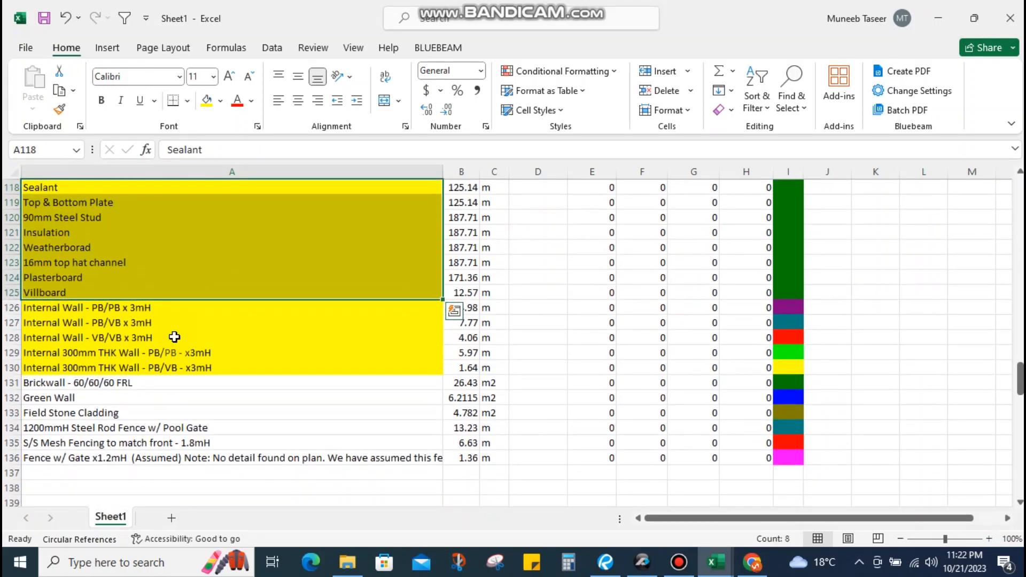
pyautogui.scroll(1, 172, 335)
pyautogui.scroll(-1, 151, 353)
pyautogui.scroll(-2, 134, 358)
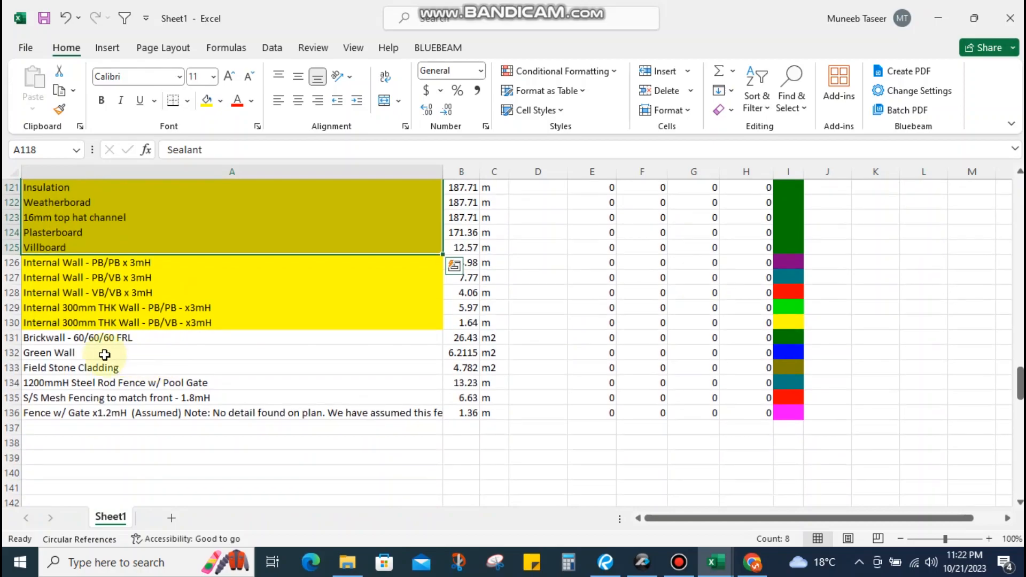
pyautogui.moveTo(140, 309); pyautogui.dragTo(147, 324)
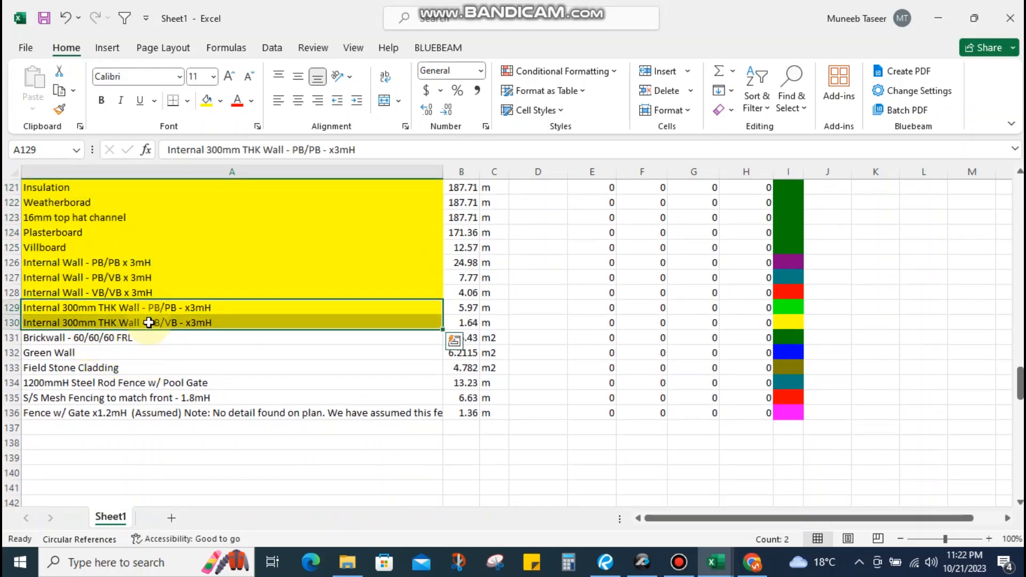
pyautogui.click(155, 309)
pyautogui.scroll(3, 66, 214)
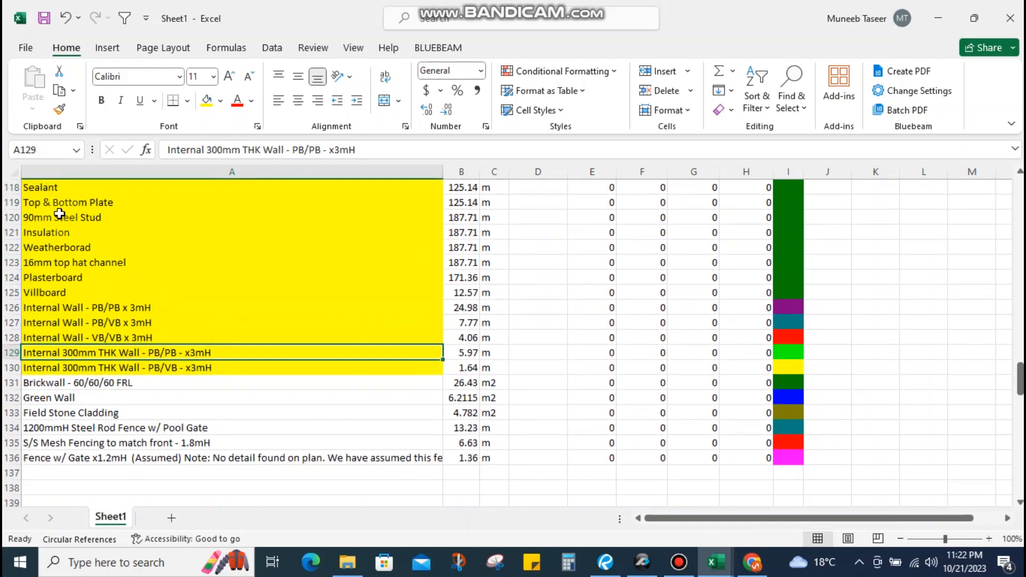
pyautogui.moveTo(66, 278); pyautogui.dragTo(67, 293)
pyautogui.moveTo(65, 392); pyautogui.dragTo(64, 383)
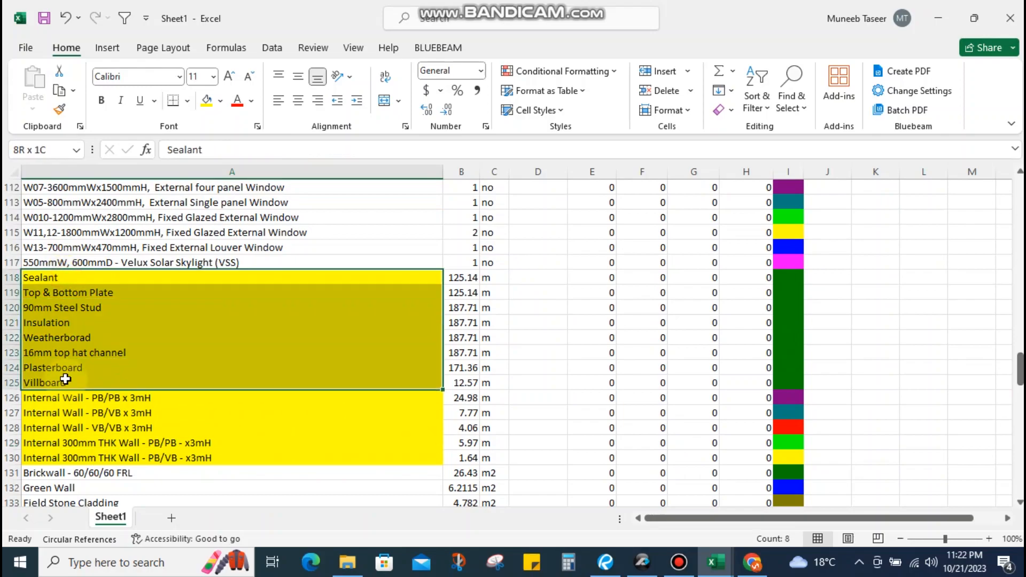
pyautogui.hotkey('shift', 'space')
pyautogui.hotkey('ctrl', 'c')
pyautogui.scroll(-2, 142, 382)
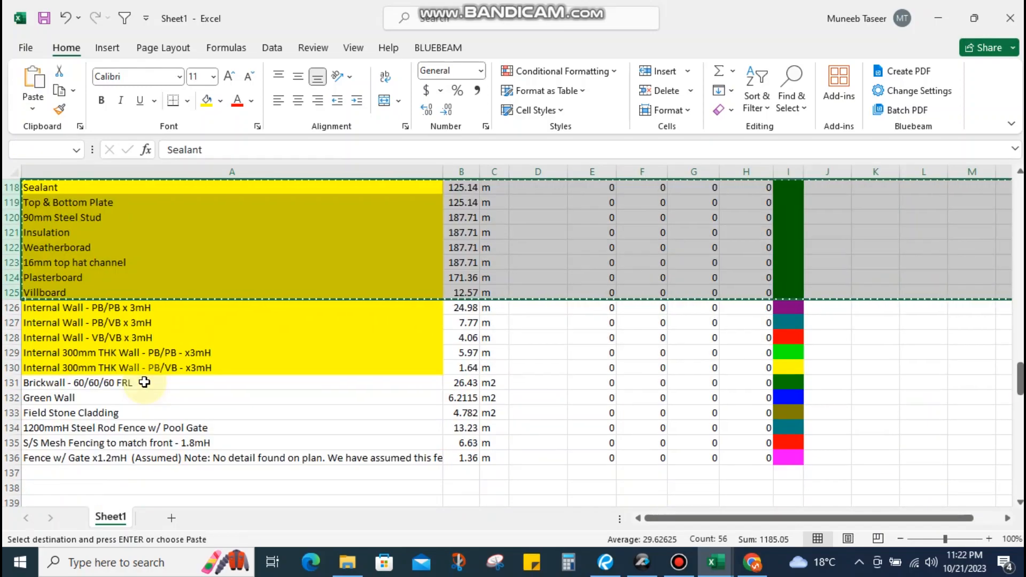
pyautogui.click(138, 353)
pyautogui.hotkey('shift', 'space')
pyautogui.hotkey('ctrl', '+')
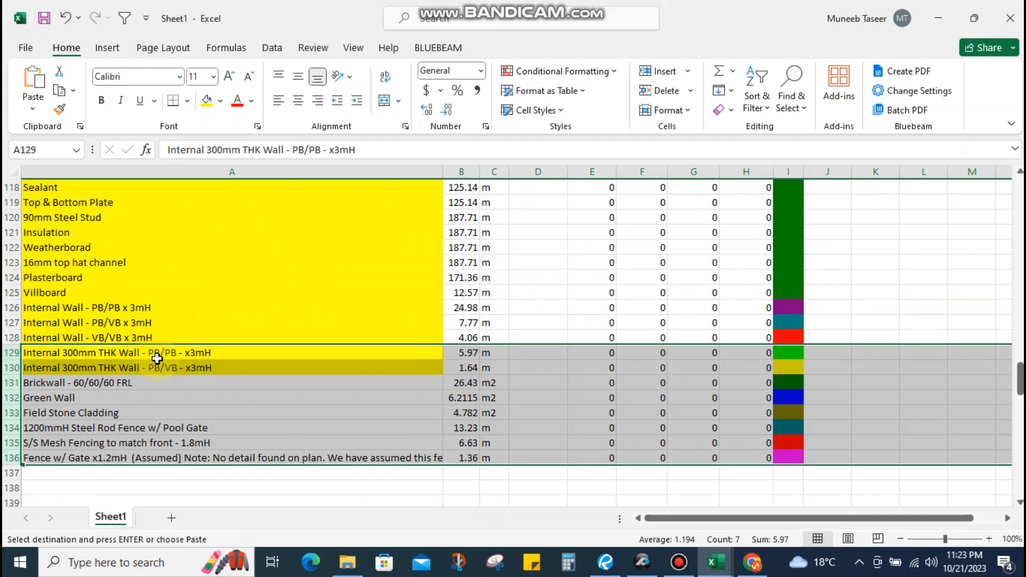
pyautogui.moveTo(453, 353); pyautogui.dragTo(468, 458)
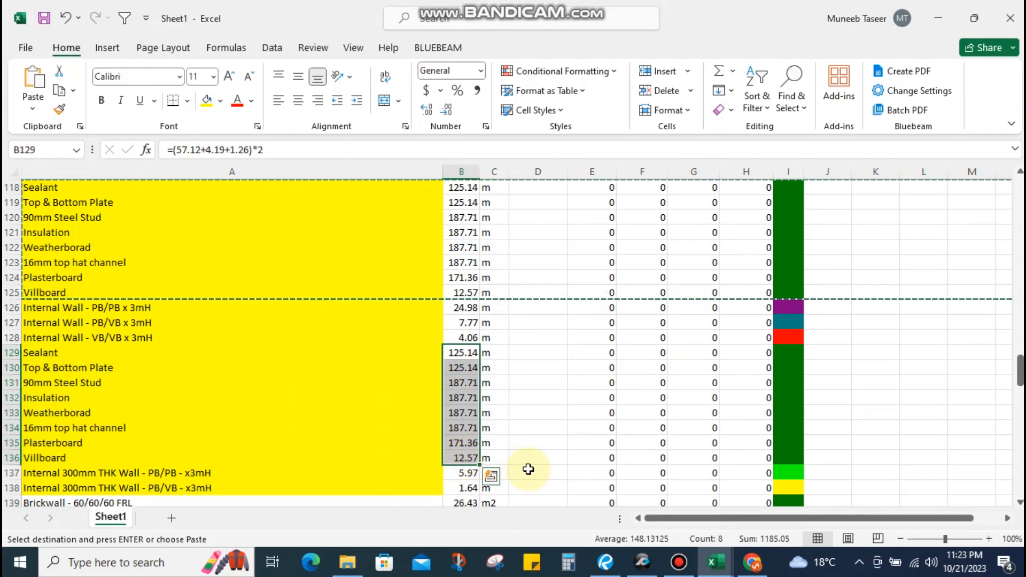
pyautogui.press('Delete')
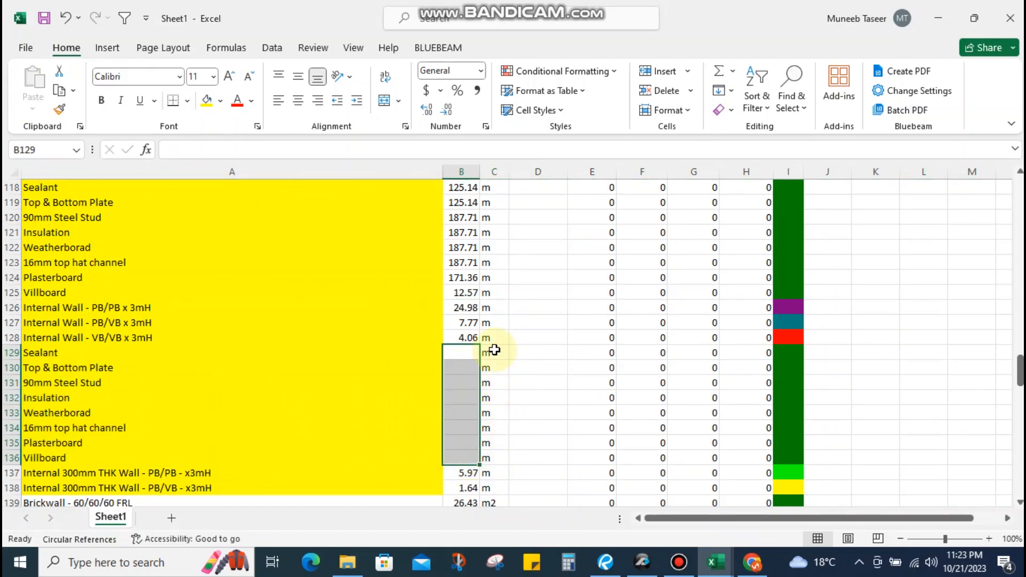
pyautogui.scroll(1, 492, 349)
pyautogui.scroll(-3, 470, 307)
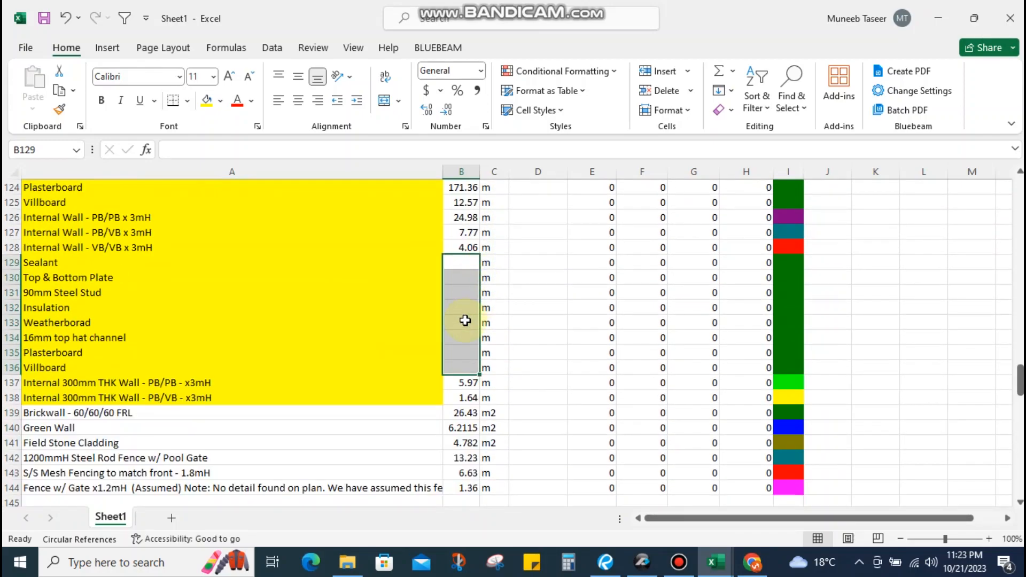
pyautogui.click(160, 383)
pyautogui.click(59, 397)
pyautogui.click(111, 382)
pyautogui.click(183, 397)
pyautogui.click(202, 382)
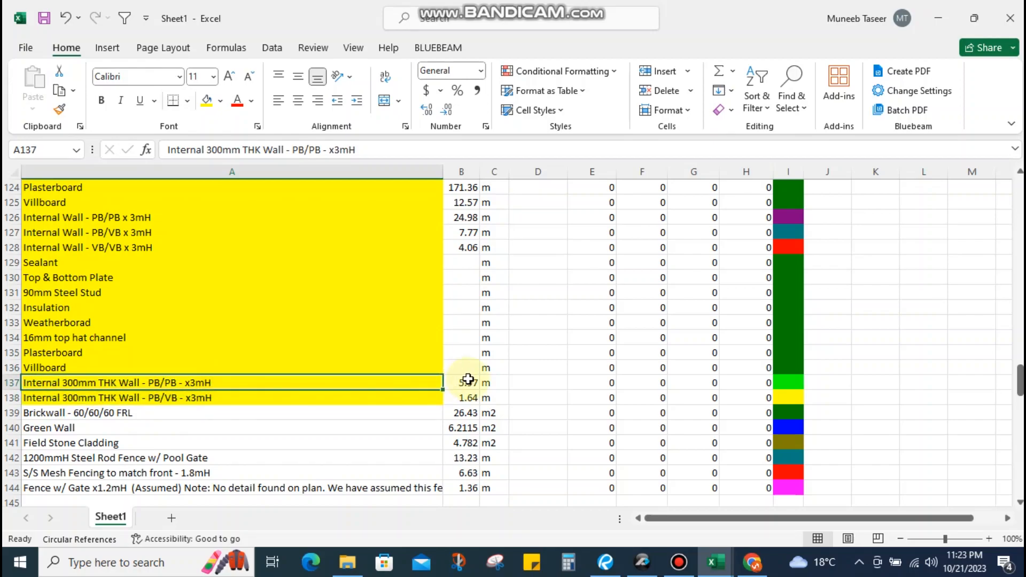
# Enter =5.97*3+1.64*3 (22.83 m) in B137 and paste it into the Steel Stud and Insulation quantities
pyautogui.click(469, 380)
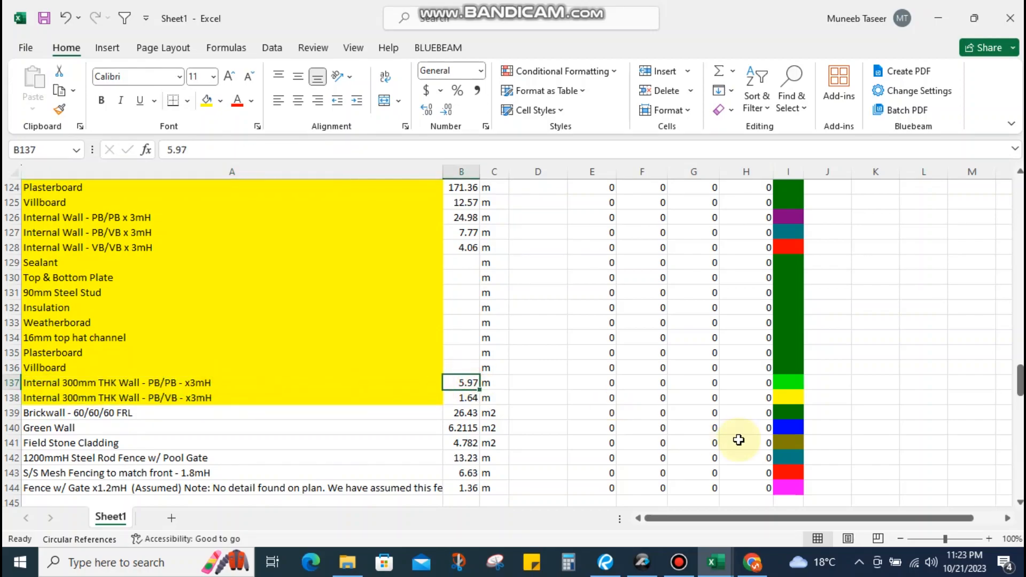
pyautogui.write('+5.97*')
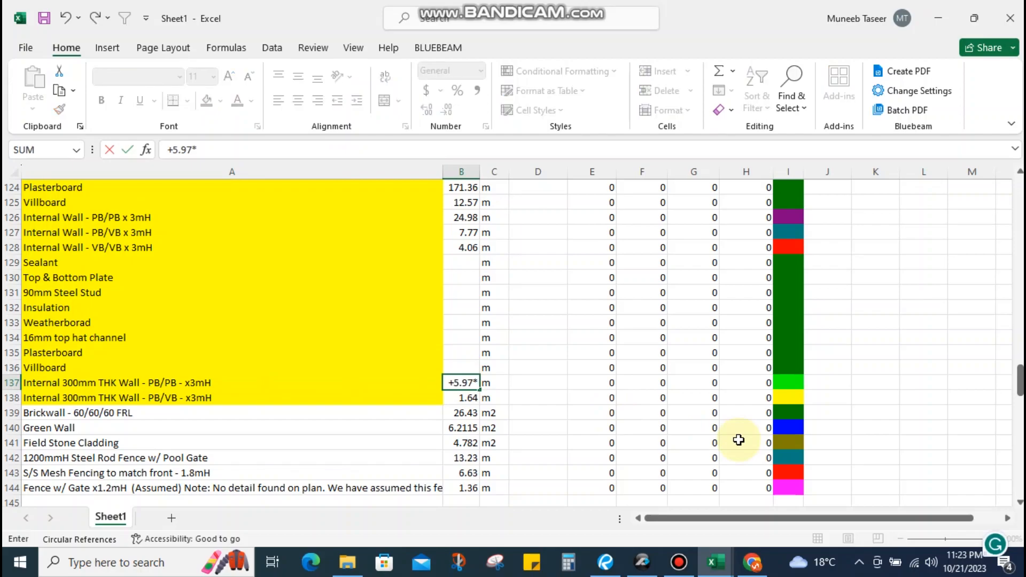
pyautogui.write('3+1.64*3')
pyautogui.press('Return')
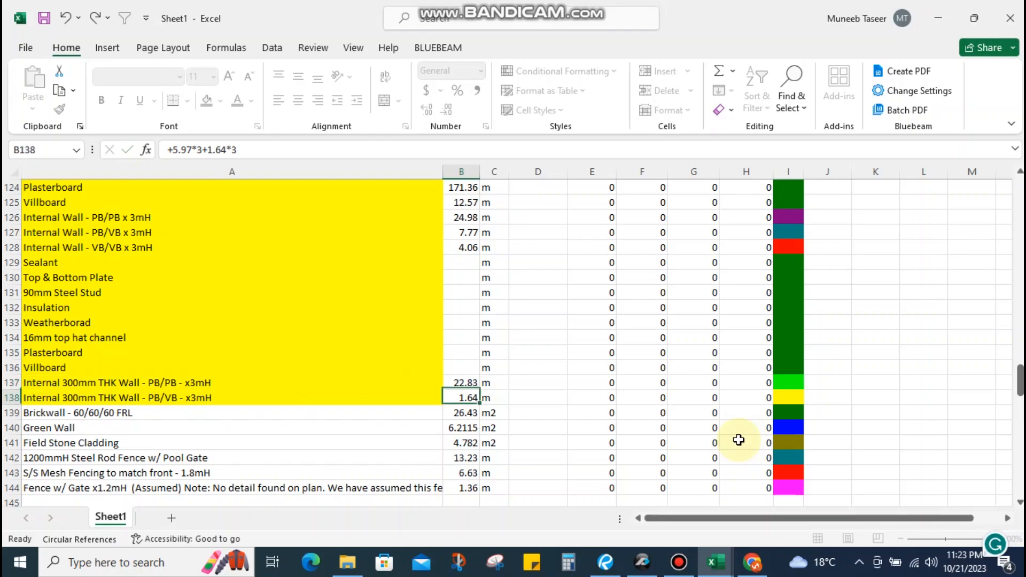
pyautogui.click(483, 384)
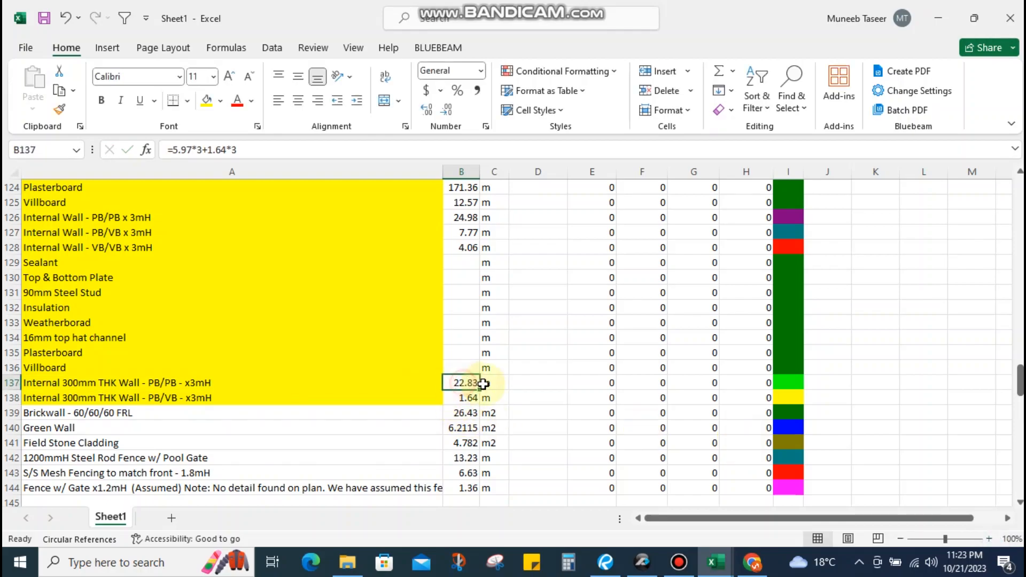
pyautogui.hotkey('ctrl', 'c')
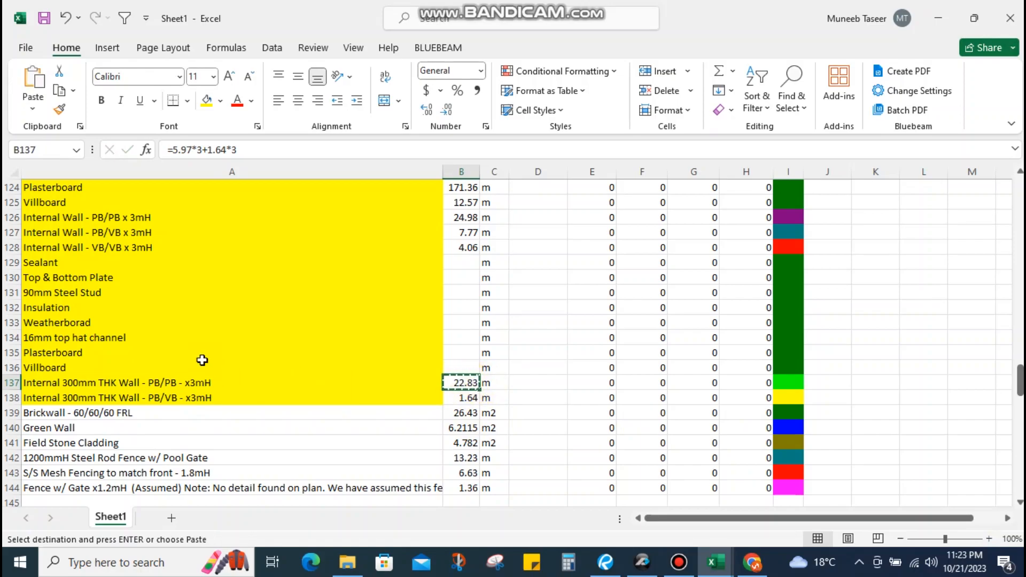
pyautogui.moveTo(464, 292)
pyautogui.mouseDown()
pyautogui.moveTo(466, 320)
pyautogui.moveTo(465, 307)
pyautogui.mouseUp()
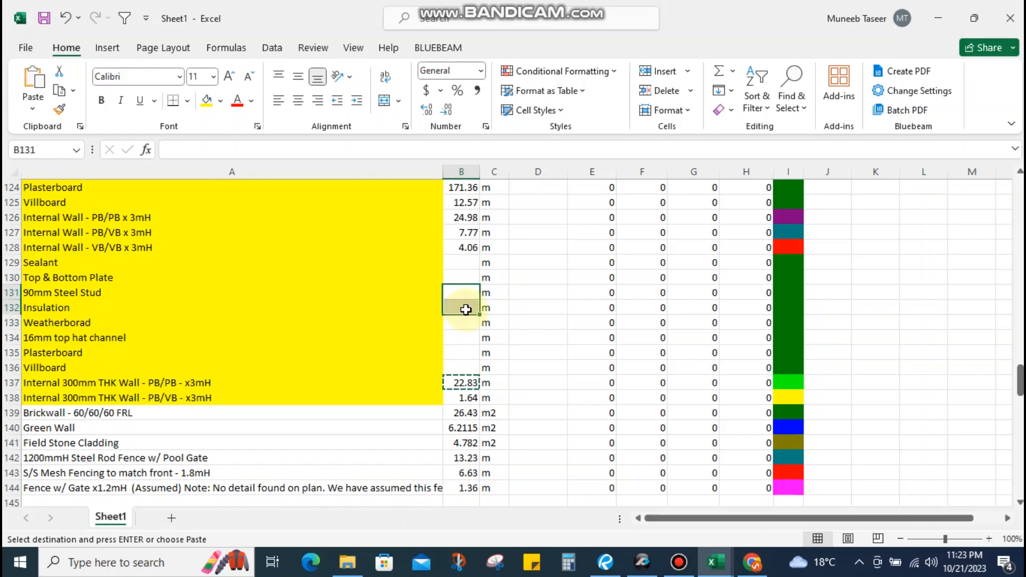
pyautogui.hotkey('ctrl', 'v')
pyautogui.press('Escape')
# Delete the Weatherborad and 16mm top hat channel rows
pyautogui.moveTo(90, 323); pyautogui.dragTo(90, 337)
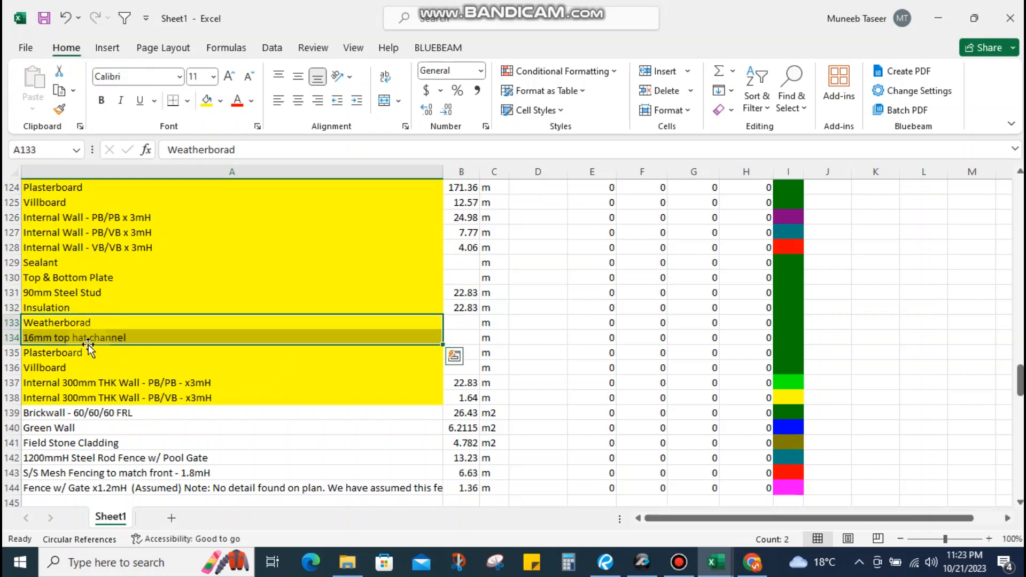
pyautogui.hotkey('shift', 'space')
pyautogui.hotkey('ctrl', '-')
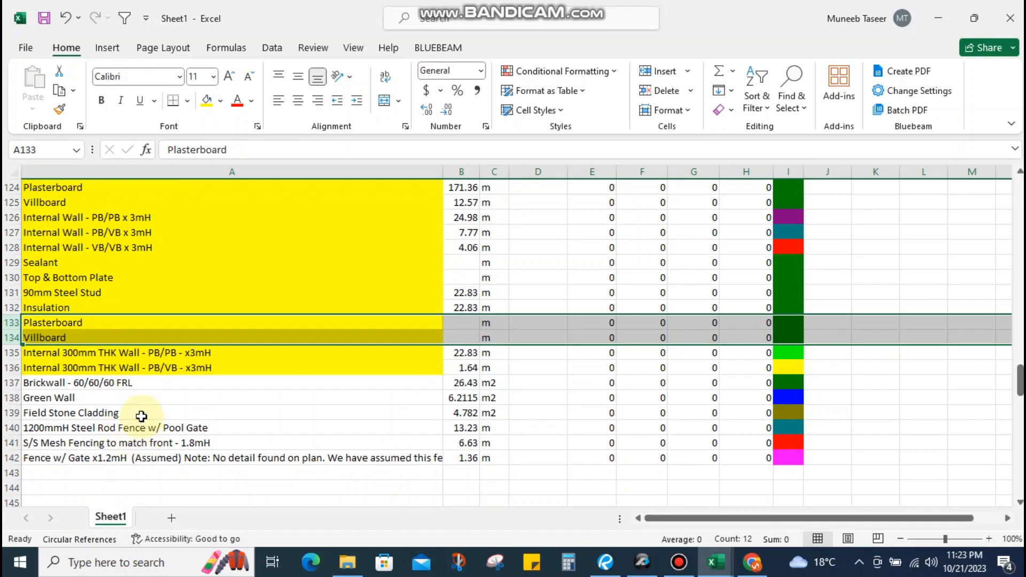
pyautogui.click(141, 382)
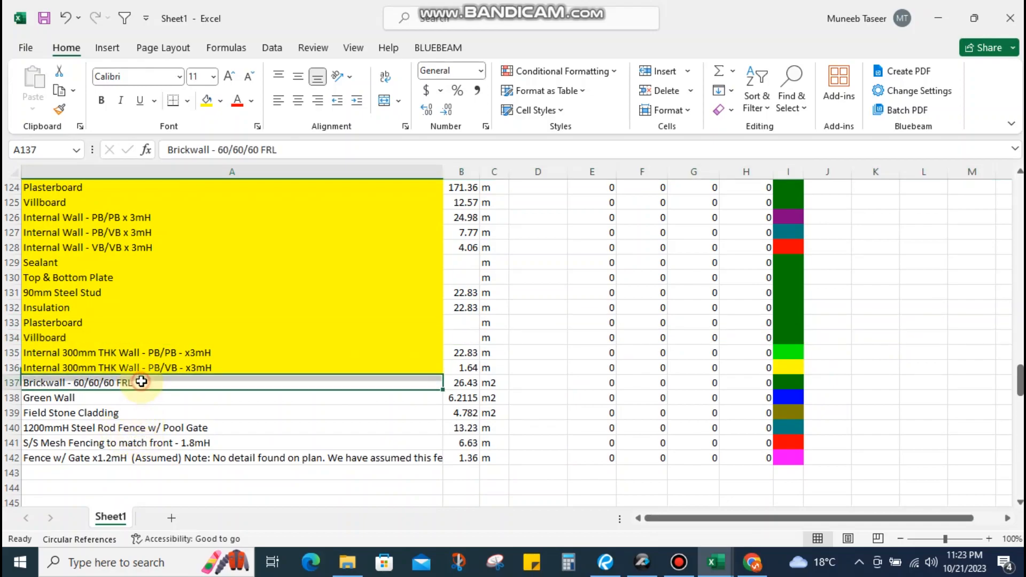
pyautogui.click(182, 352)
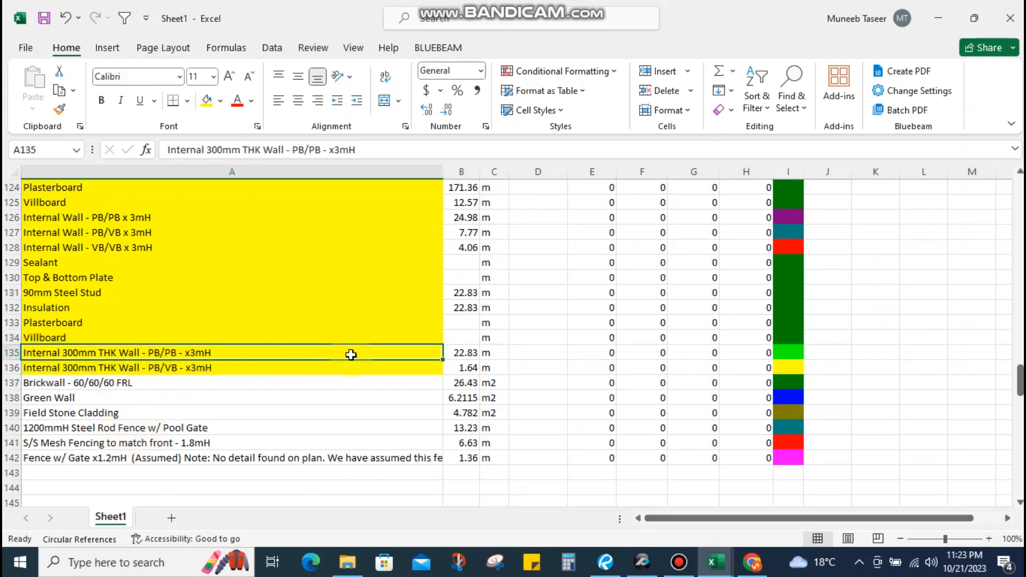
# Trim the B135 formula back to just 5.97
pyautogui.click(452, 354)
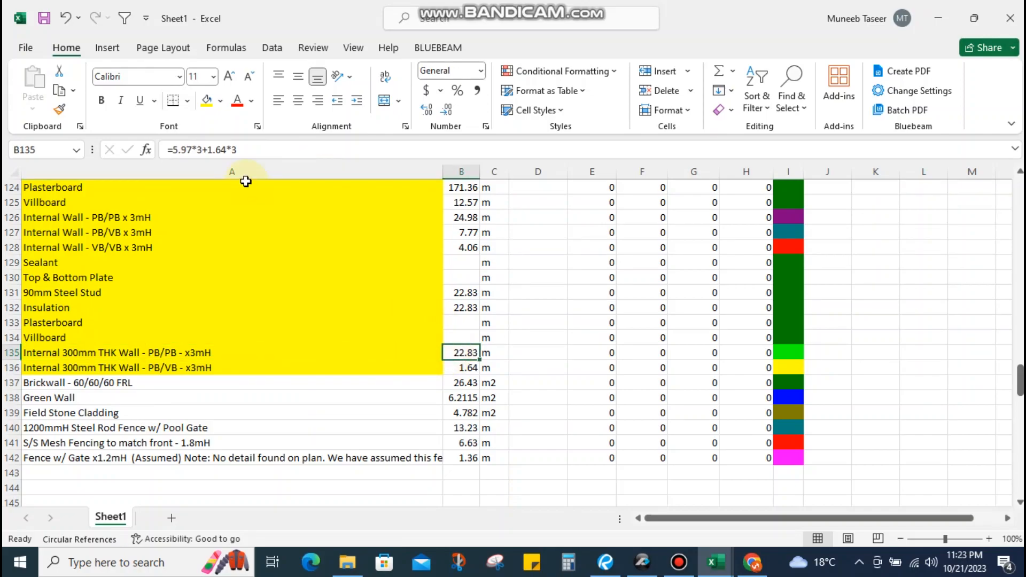
pyautogui.moveTo(198, 150); pyautogui.dragTo(307, 145)
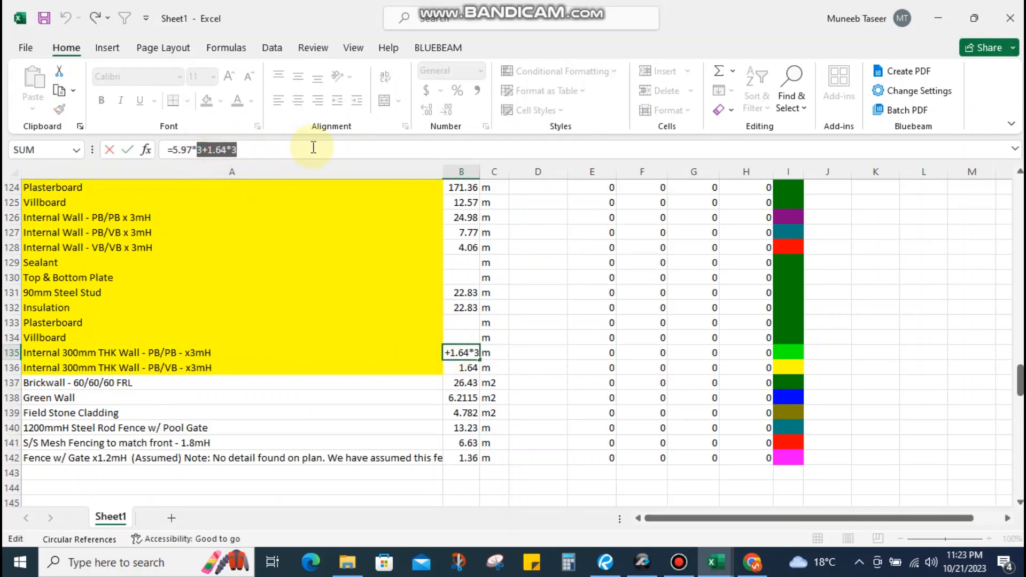
pyautogui.press('BackSpace')
pyautogui.press('Return')
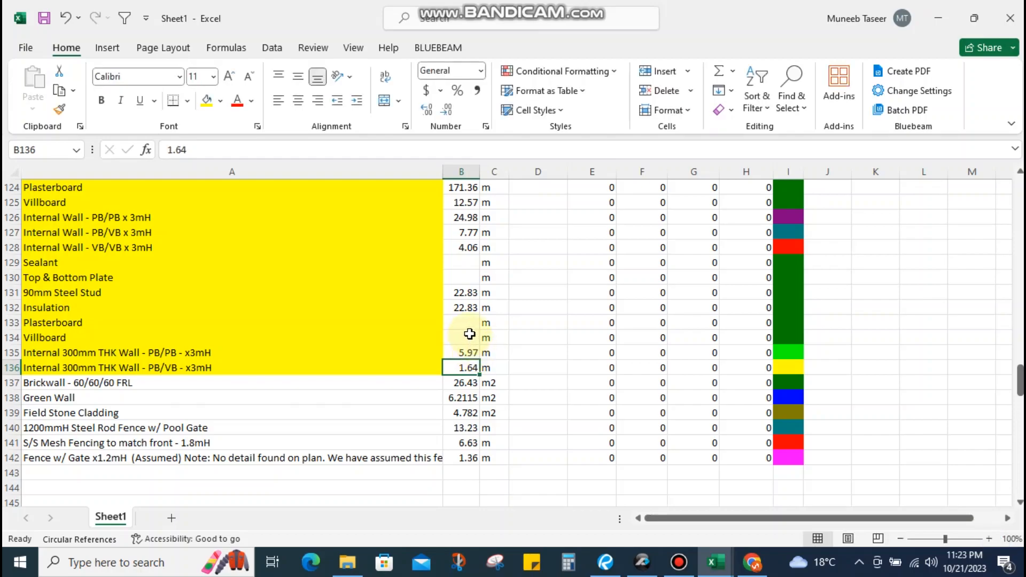
# Set the Plasterboard quantity in B133 to =5.97*3*2, giving 35.82 m
pyautogui.click(466, 319)
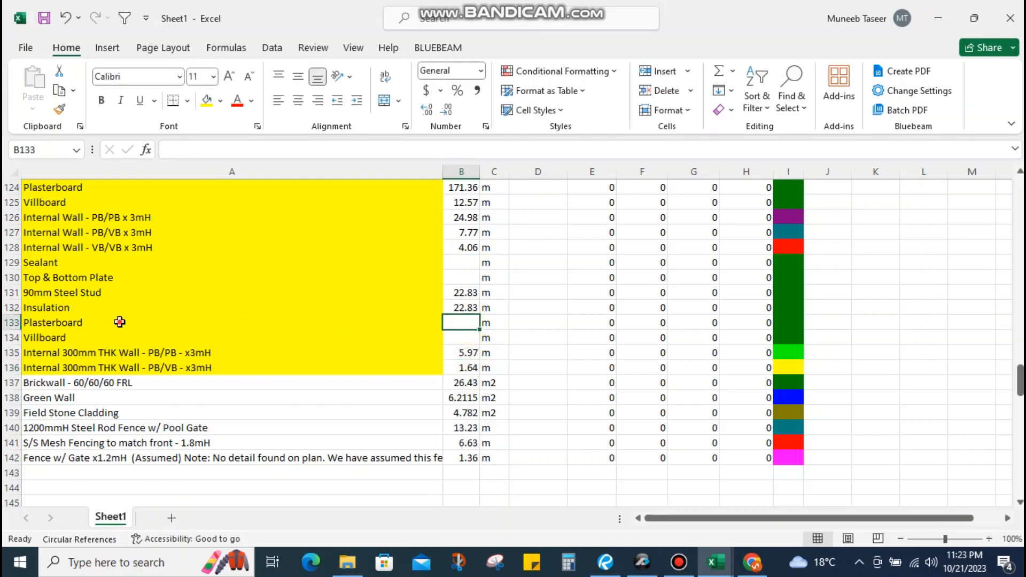
pyautogui.click(120, 323)
pyautogui.click(461, 323)
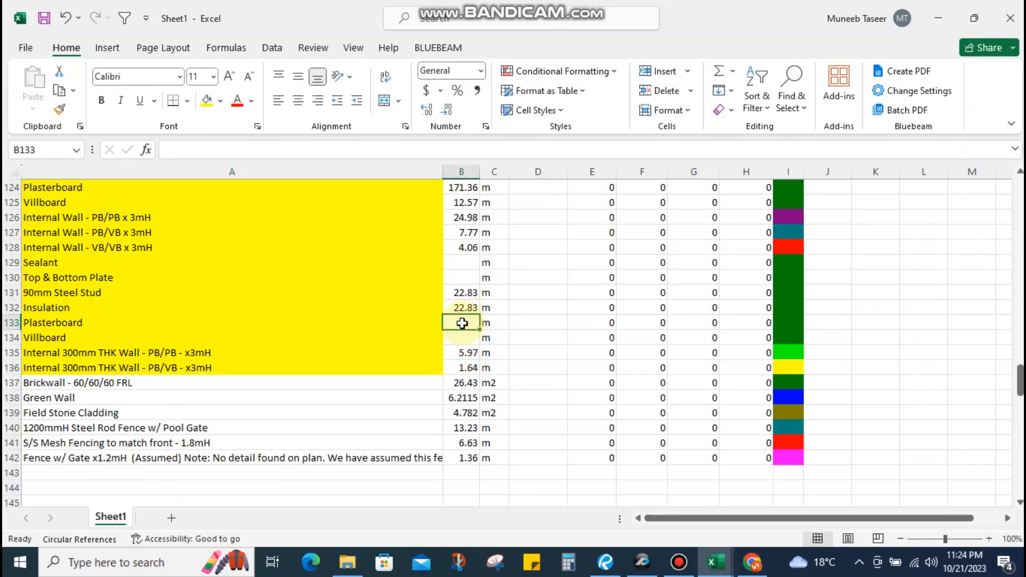
pyautogui.write('+5.97')
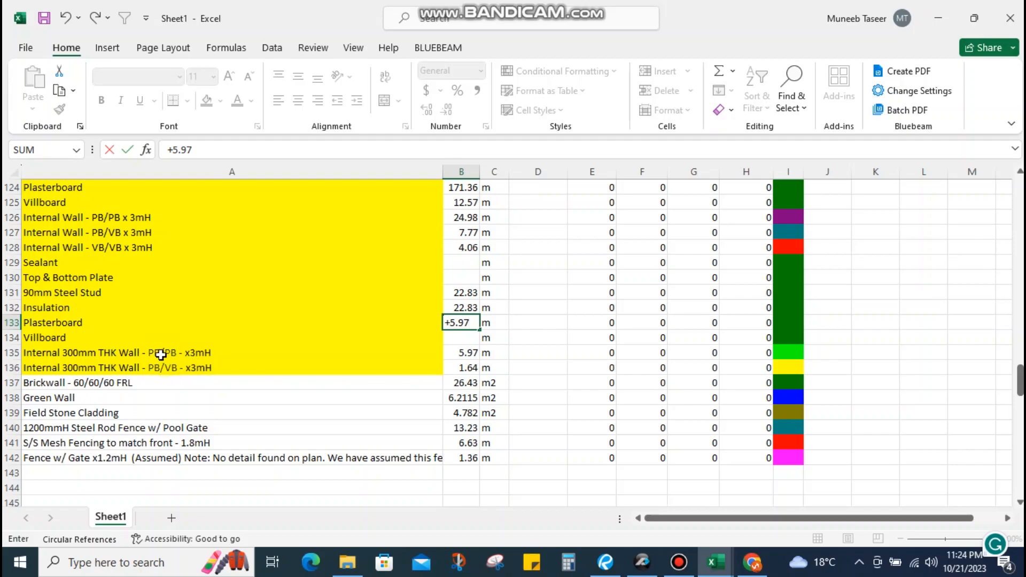
pyautogui.click(210, 154)
pyautogui.write('*3*2')
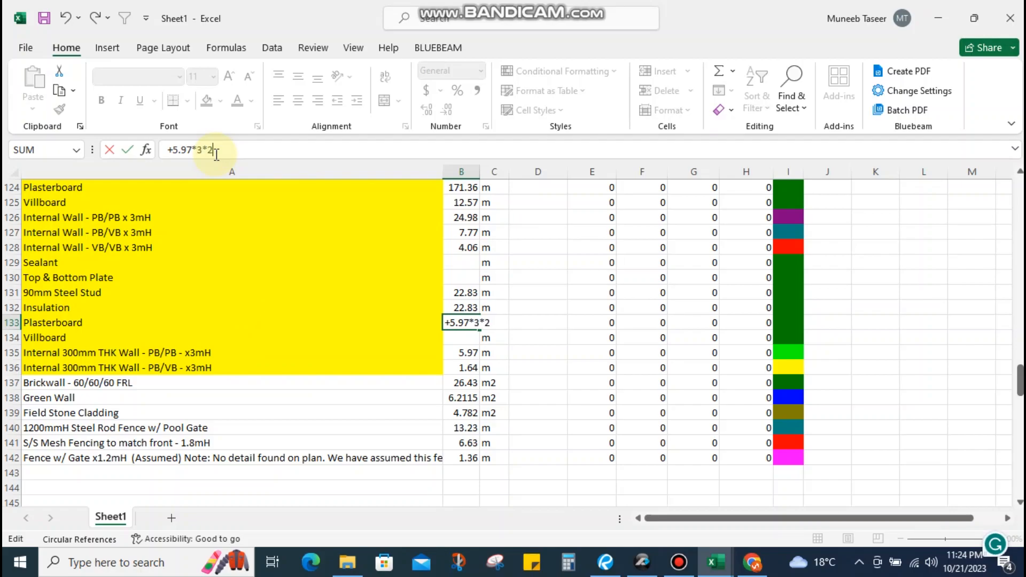
pyautogui.press('Return')
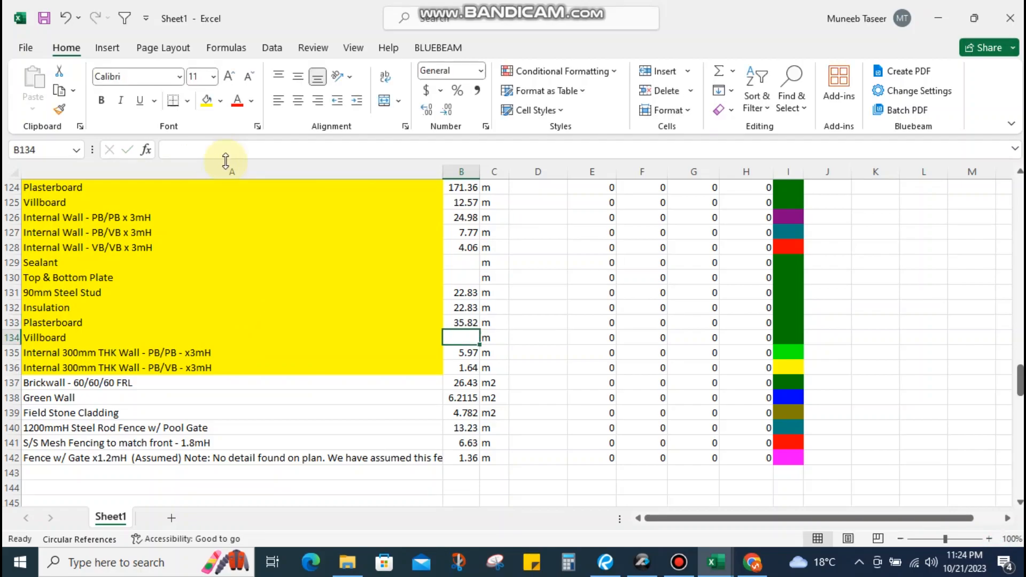
# Enter =1.64*3 as the Villboard quantity in B134, giving 4.92 m
pyautogui.click(166, 369)
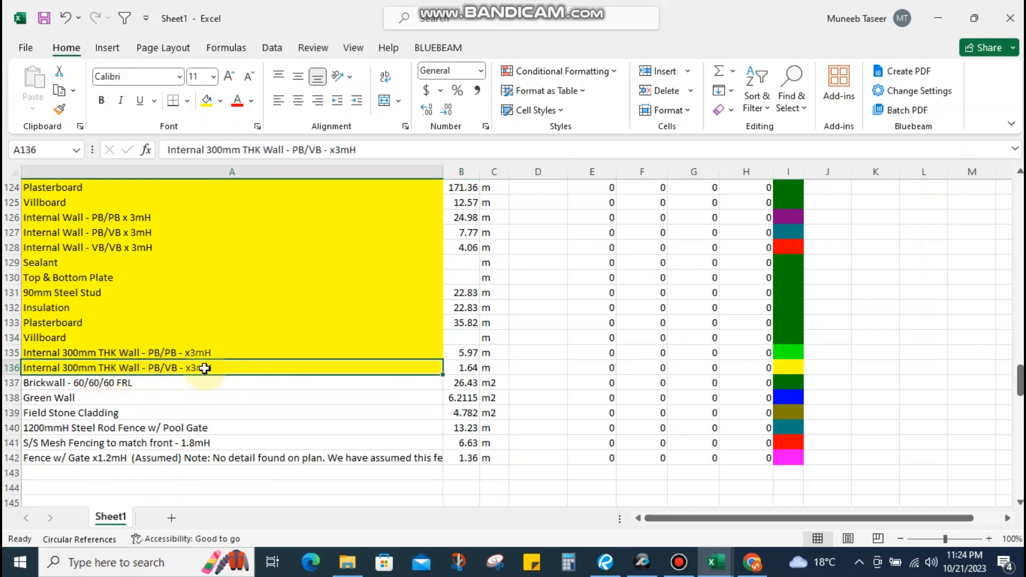
pyautogui.click(453, 339)
pyautogui.write('+1.')
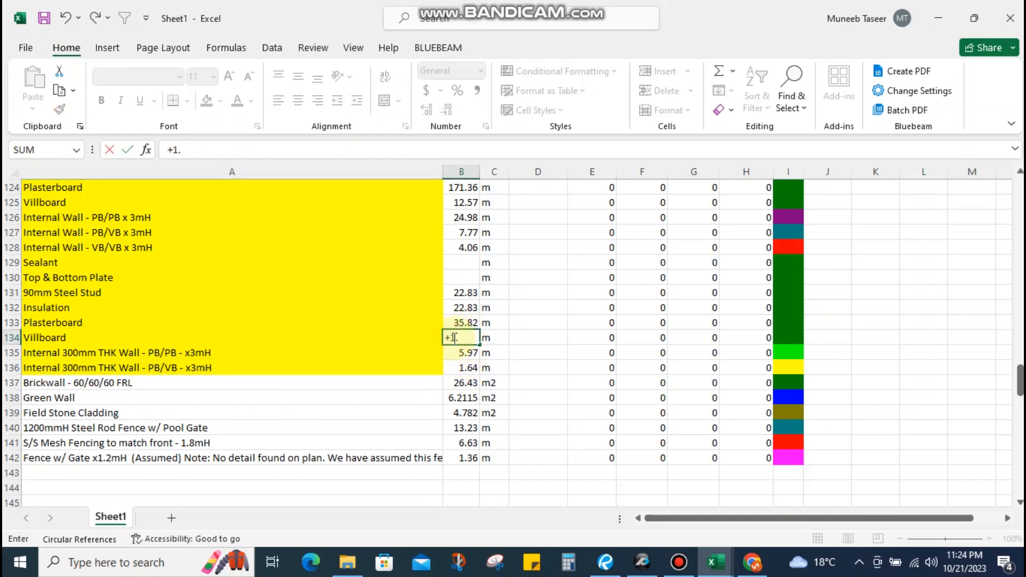
pyautogui.write('64*3')
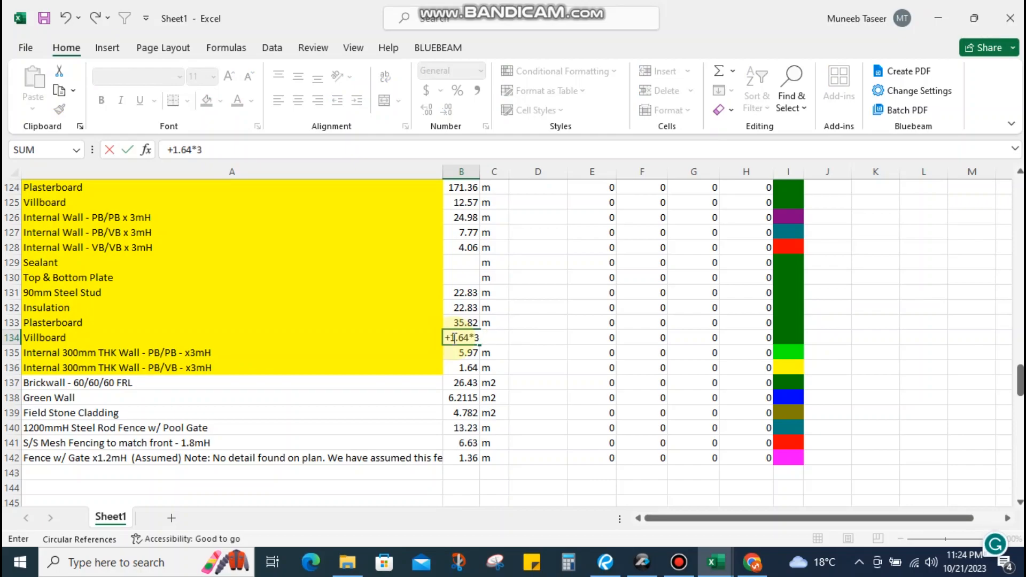
pyautogui.press('Return')
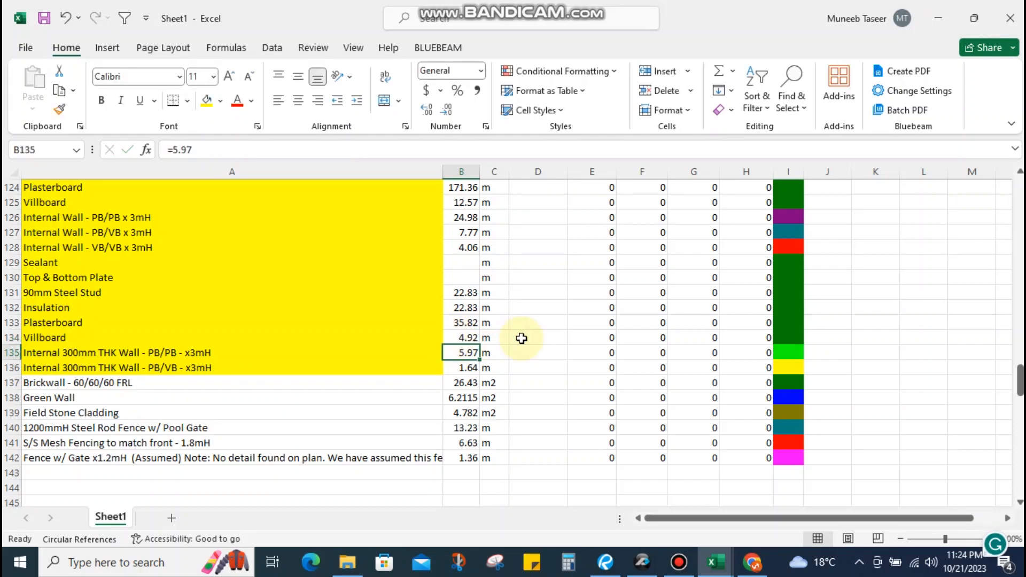
# Add the 1.64 m wall to the Plasterboard formula for a 40.74 m total
pyautogui.click(459, 324)
pyautogui.click(241, 156)
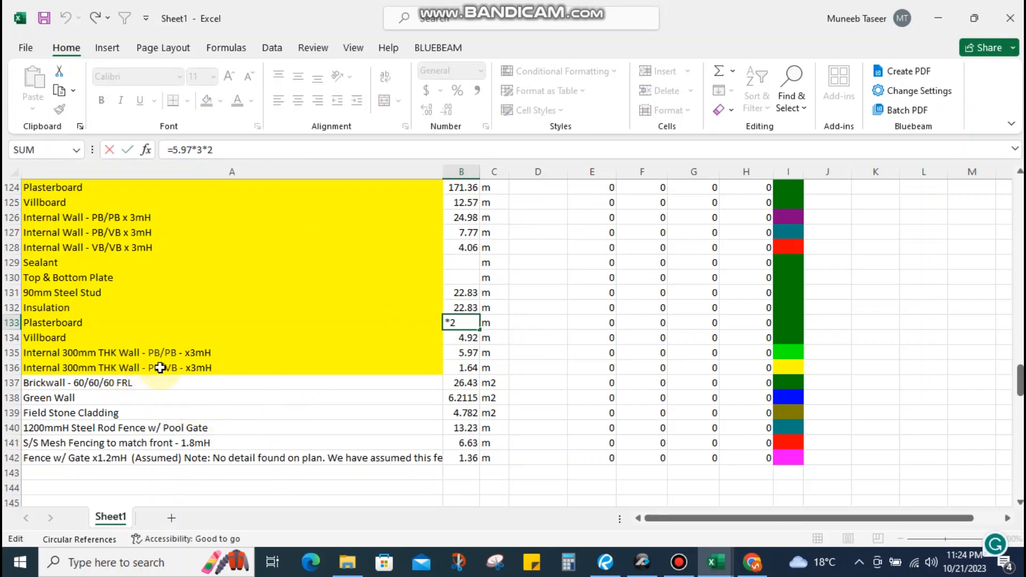
pyautogui.click(223, 152)
pyautogui.write('+1')
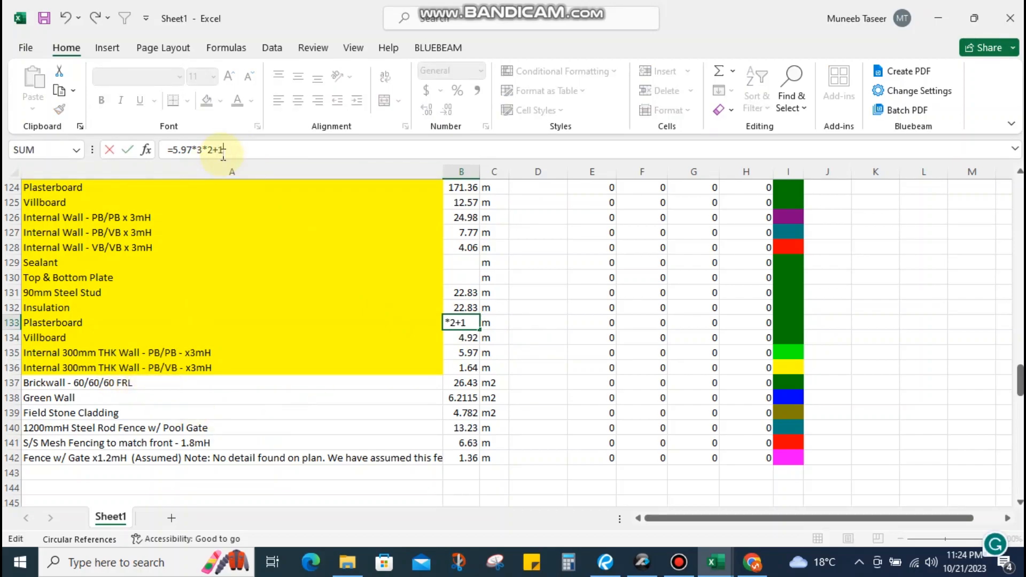
pyautogui.write('.64*')
pyautogui.press('Return')
pyautogui.moveTo(65, 316); pyautogui.dragTo(75, 290)
pyautogui.click(76, 292)
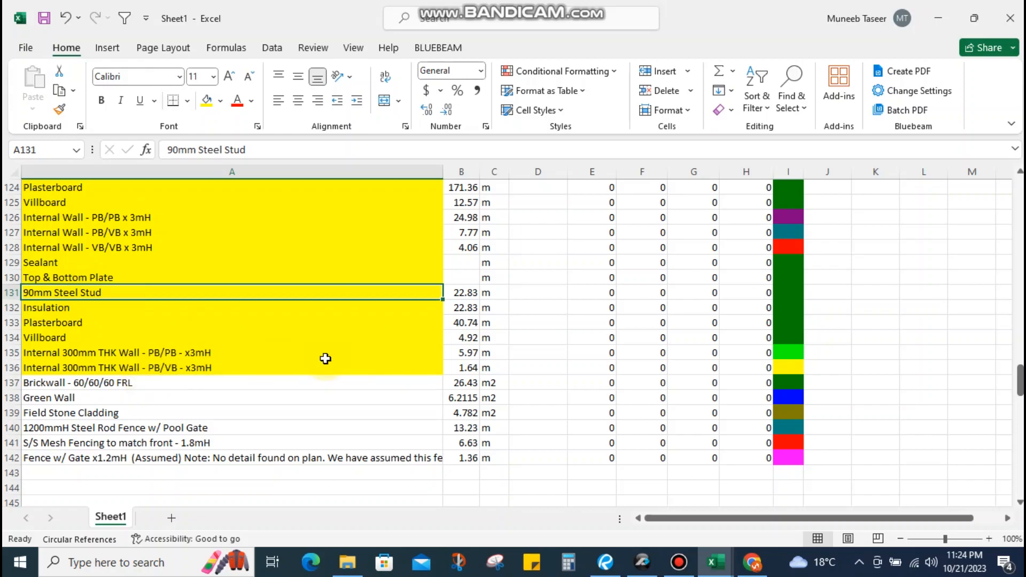
pyautogui.click(80, 277)
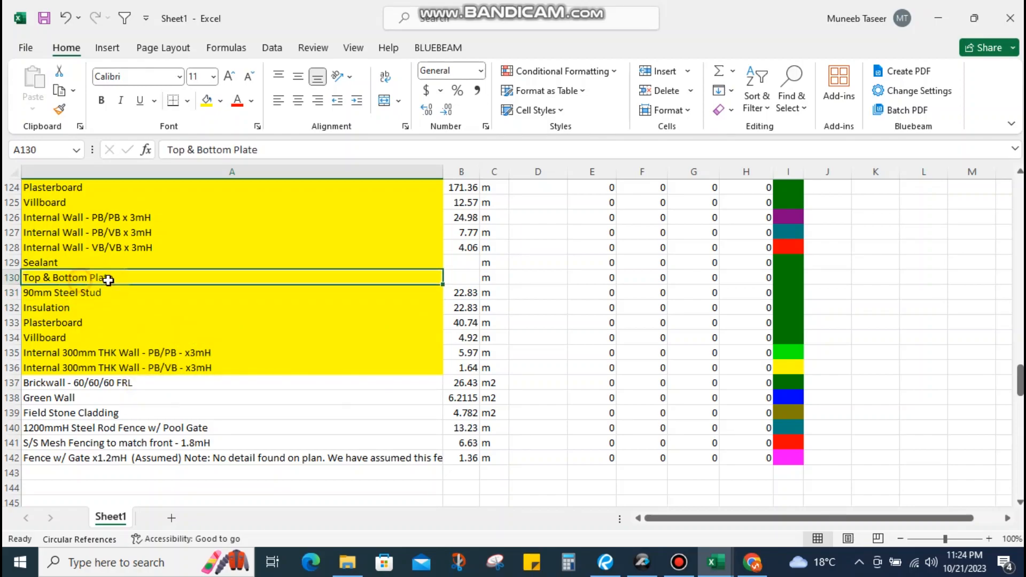
# Copy the 90mm Steel Stud quantity formula into the empty Top & Bottom Plate quantity
pyautogui.click(458, 292)
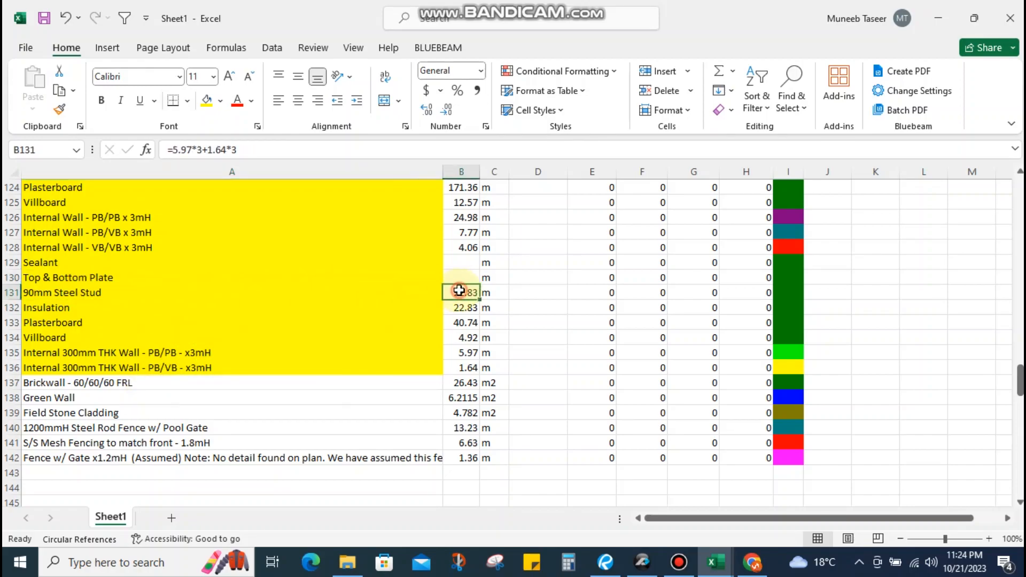
pyautogui.click(464, 279)
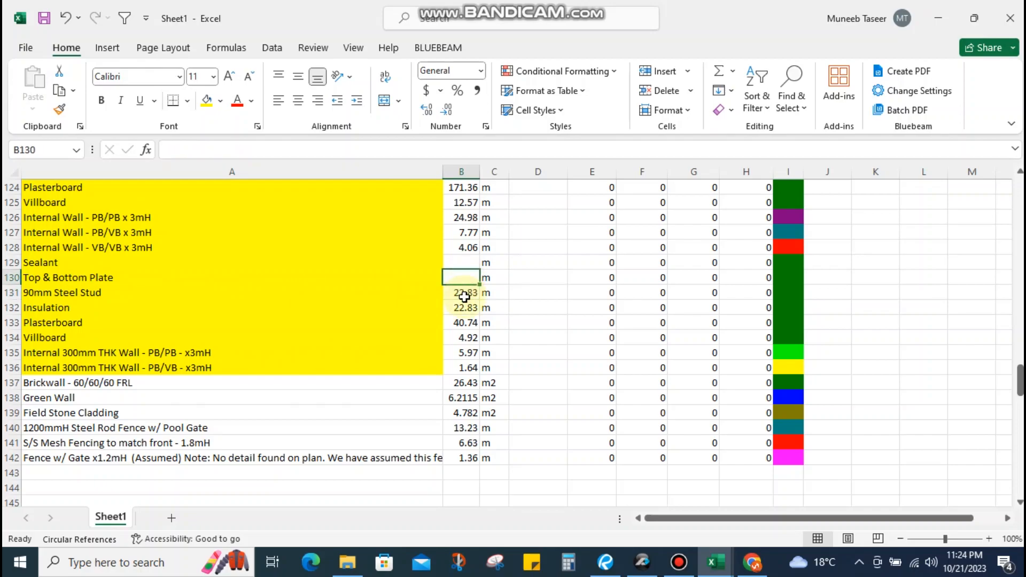
pyautogui.click(463, 293)
pyautogui.hotkey('ctrl', 'c')
pyautogui.click(460, 281)
pyautogui.hotkey('ctrl', 'v')
pyautogui.press('Escape')
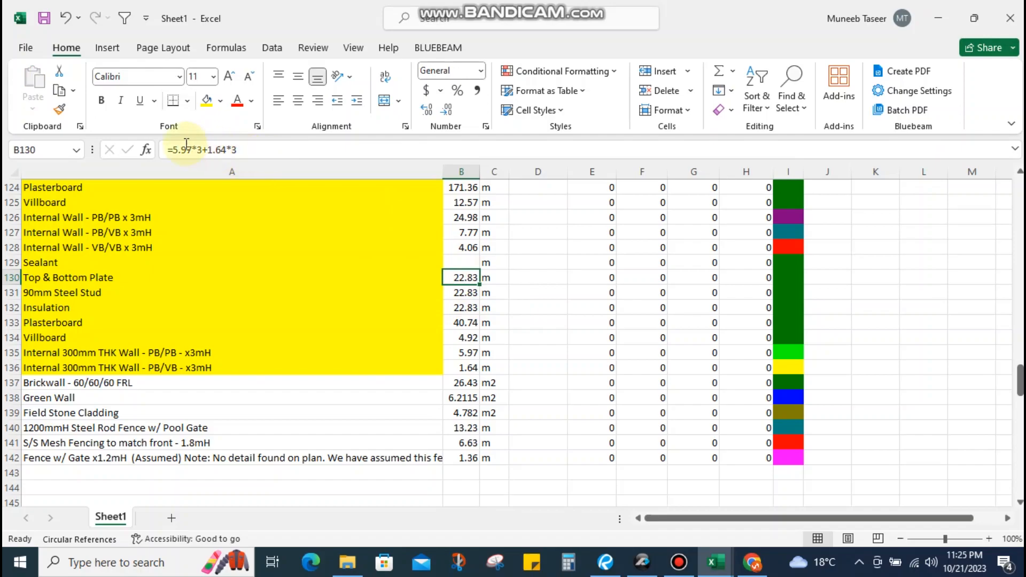
# Rewrite the Top & Bottom Plate formula as =(5.97+1.64)*2, giving 15.22 m
pyautogui.click(202, 147)
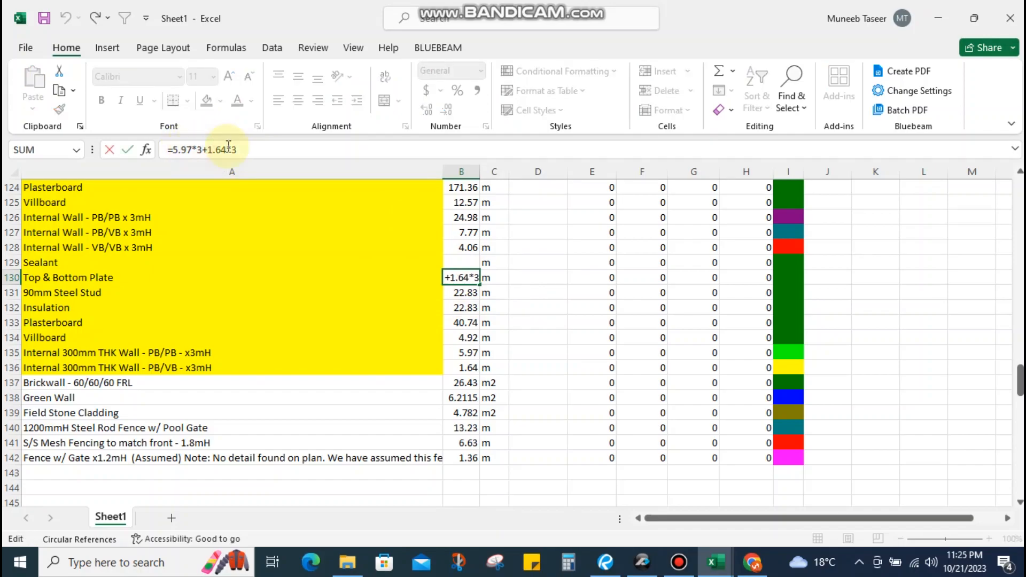
pyautogui.press('BackSpace')
pyautogui.press('BackSpace')
pyautogui.click(246, 147)
pyautogui.press('BackSpace')
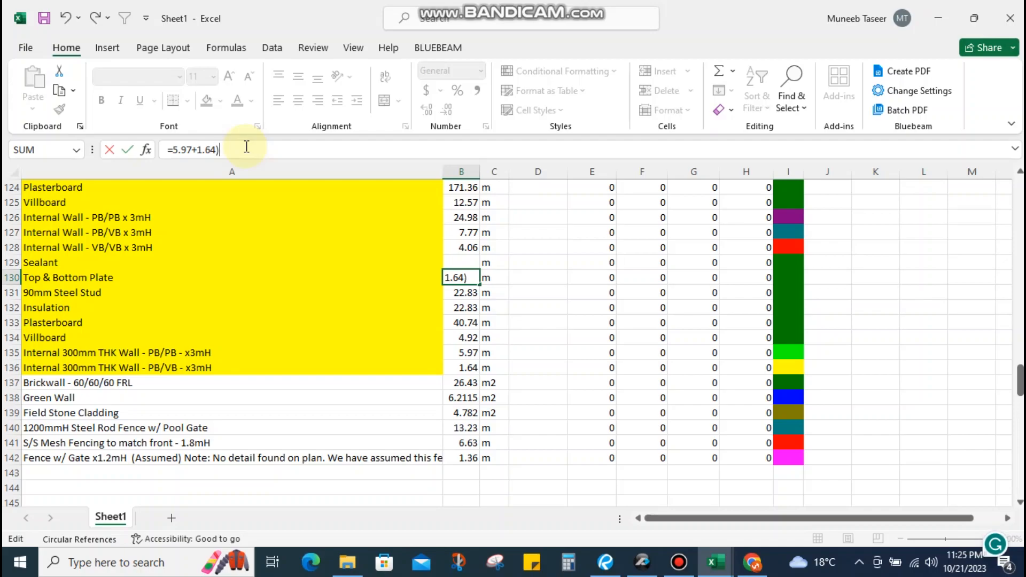
pyautogui.write(')')
pyautogui.click(185, 150)
pyautogui.write('(')
pyautogui.click(248, 150)
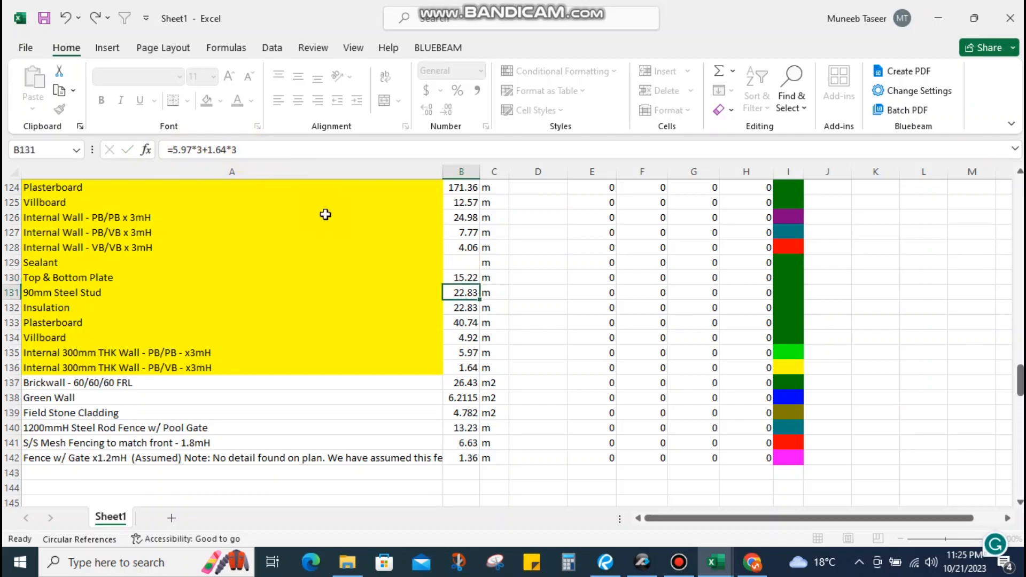
pyautogui.click(463, 289)
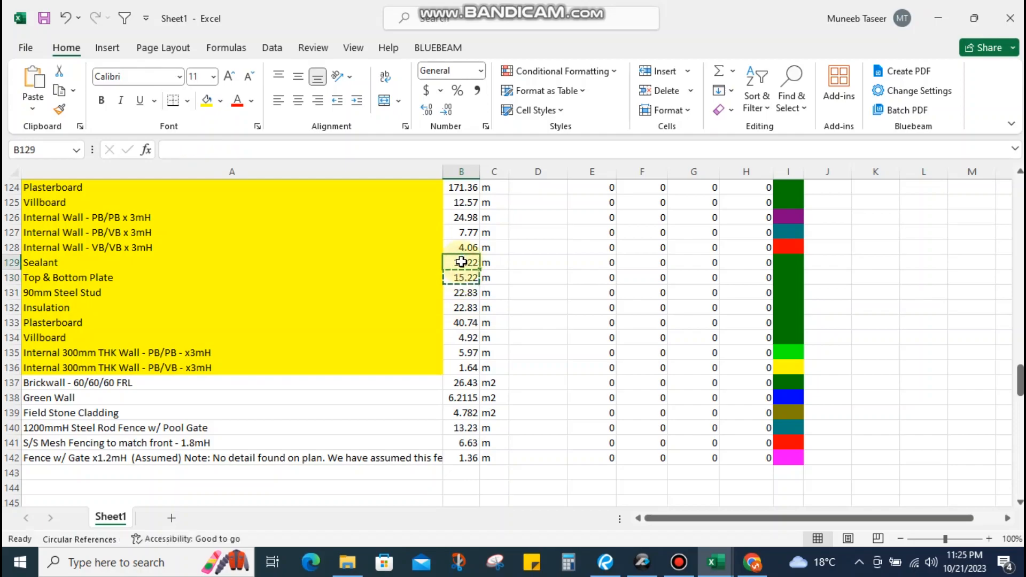
# Set the Sealant quantity to =(5.97+1.64)*4, giving 30.44 m
pyautogui.moveTo(113, 353); pyautogui.dragTo(118, 361)
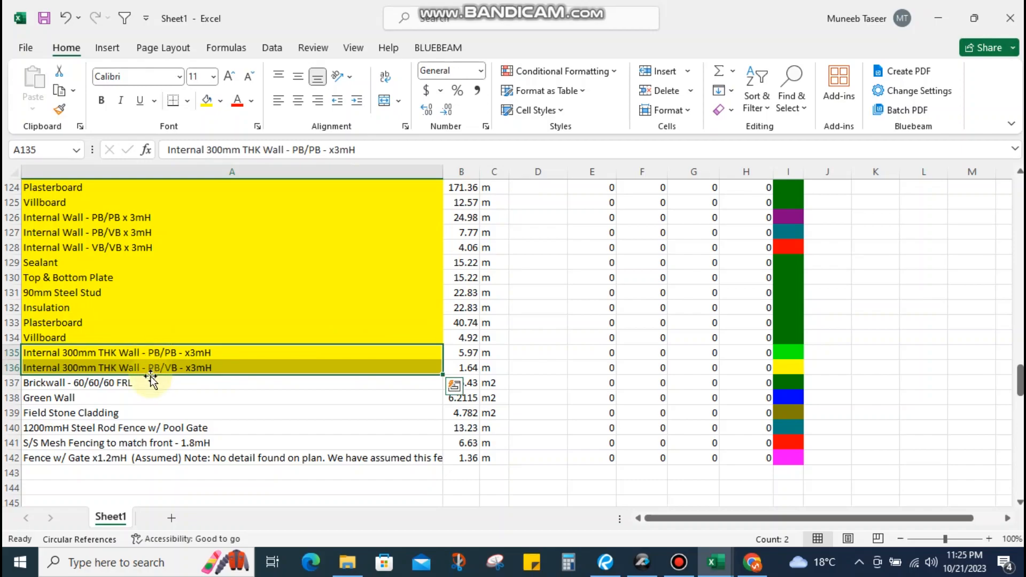
pyautogui.click(447, 247)
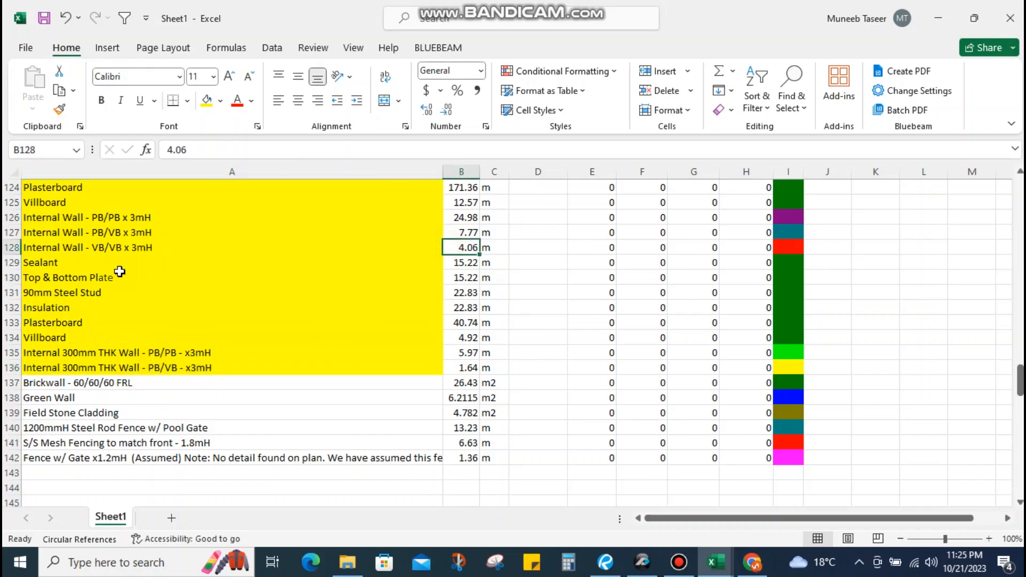
pyautogui.click(459, 264)
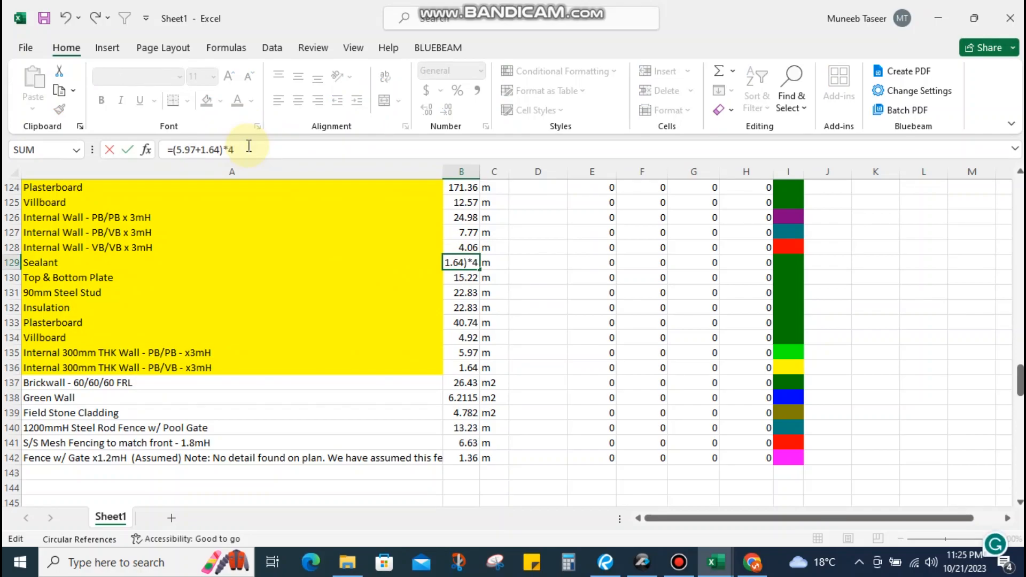
pyautogui.press('Return')
pyautogui.click(312, 308)
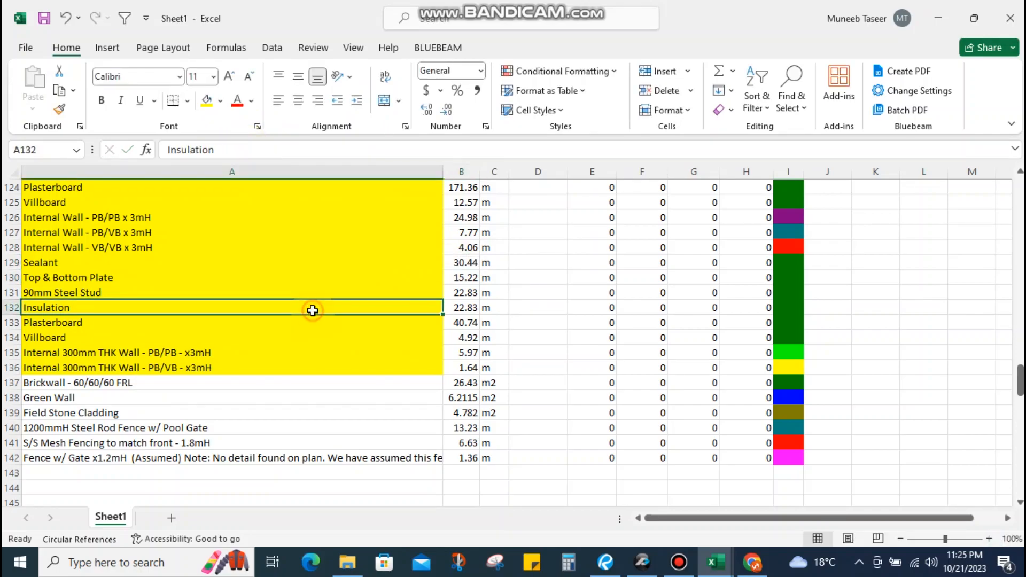
pyautogui.click(232, 287)
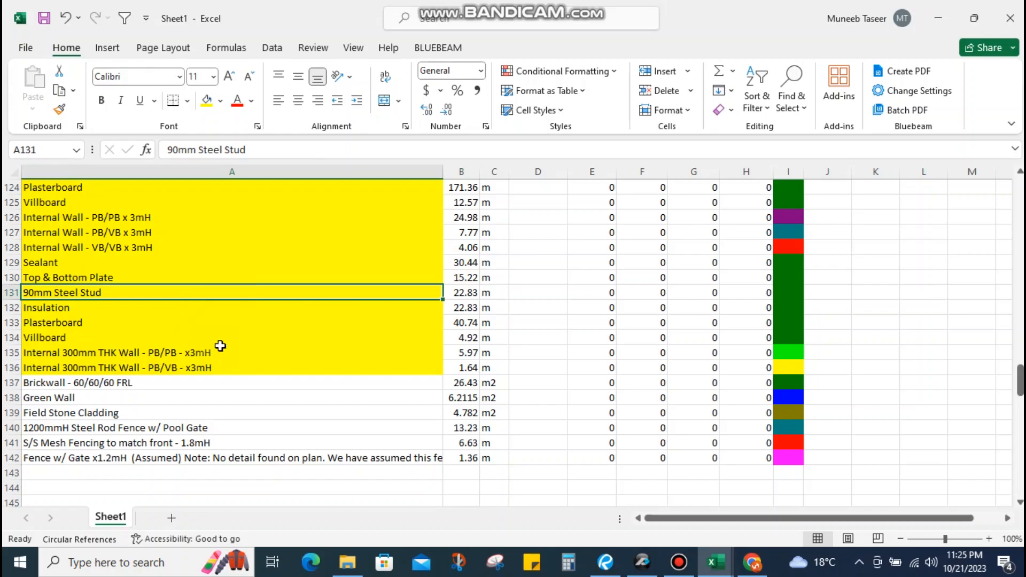
# Select both Internal 300mm THK Wall rows entirely
pyautogui.moveTo(48, 335); pyautogui.dragTo(63, 269)
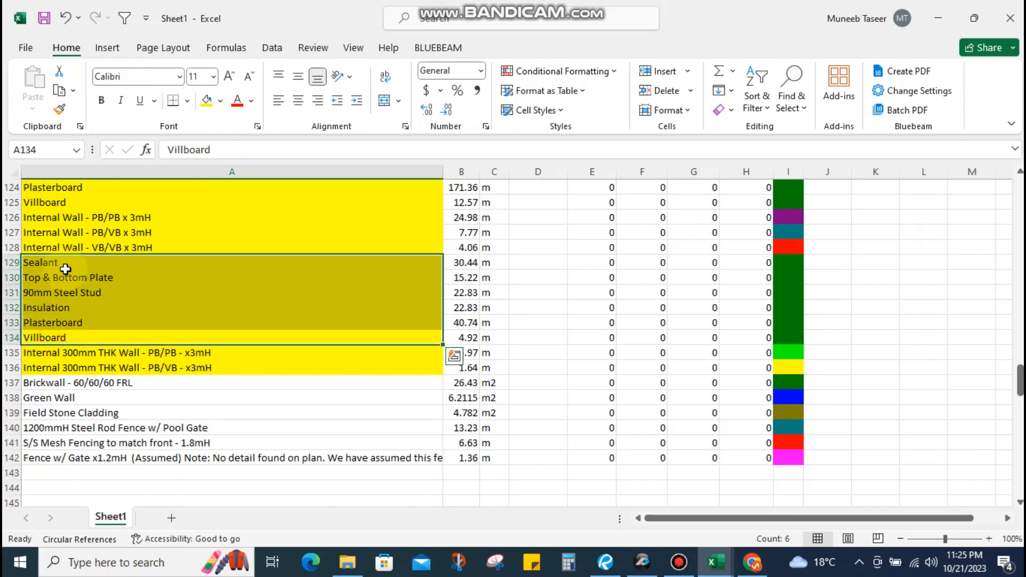
pyautogui.click(78, 353)
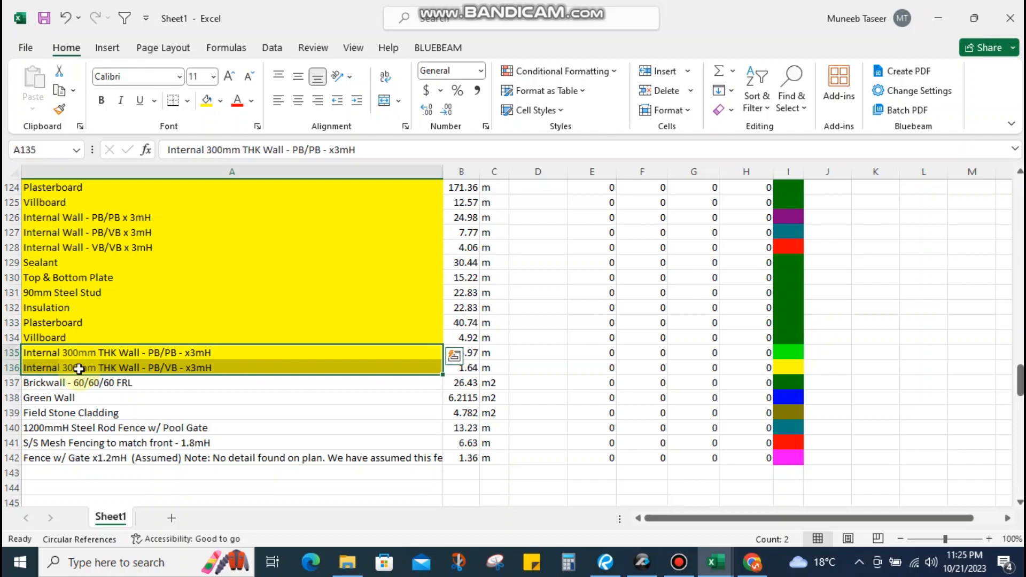
pyautogui.hotkey('shift', 'space')
# Delete the two Internal 300mm THK Wall rows from the takeoff
pyautogui.hotkey('ctrl', '-')
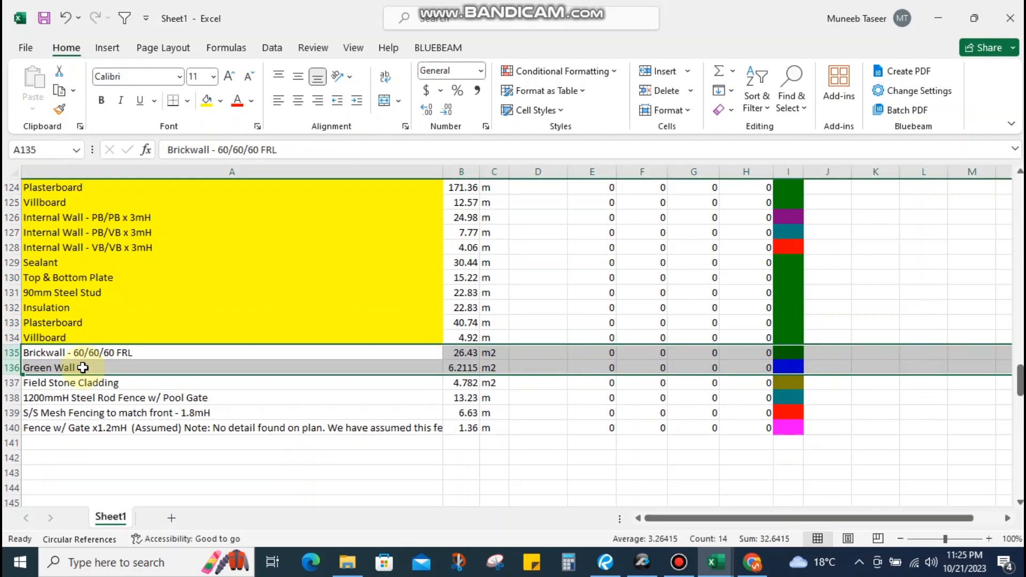
pyautogui.scroll(2, 199, 305)
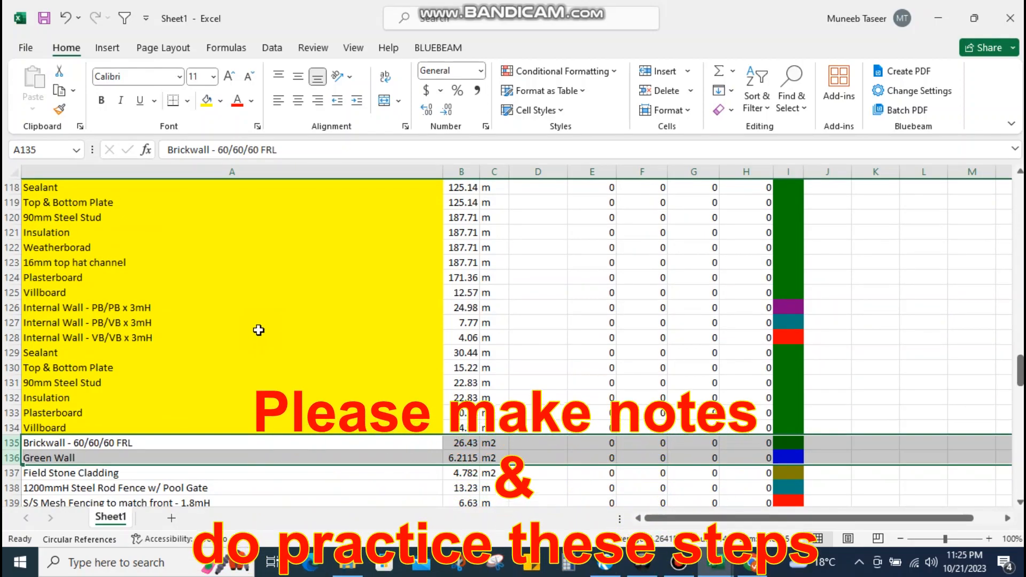
pyautogui.click(238, 351)
# Minimize Sheet1 and select cell D124 in the GC SAMPLE FILE detailed estimate
pyautogui.scroll(-4, 240, 355)
pyautogui.scroll(5, 252, 363)
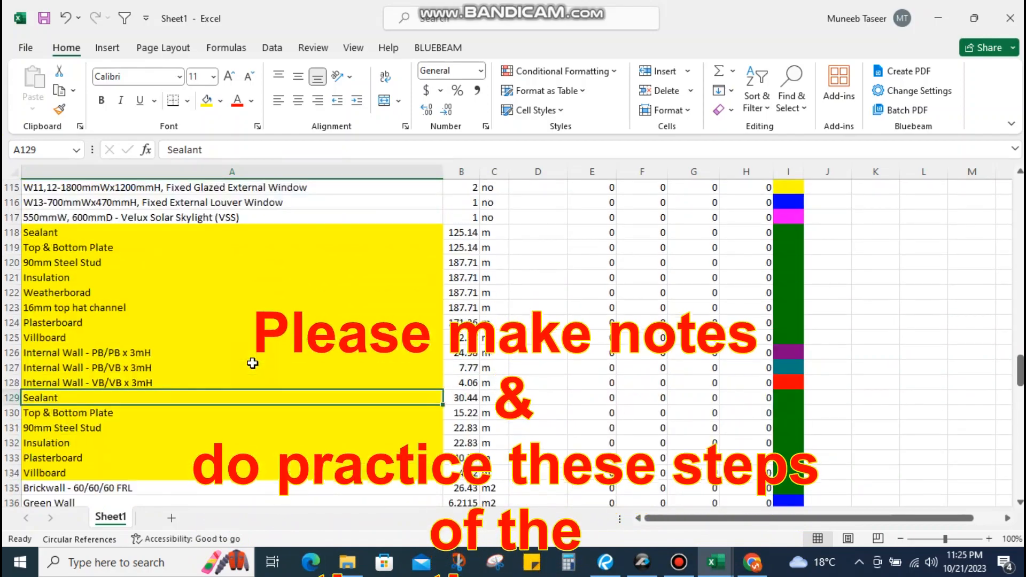
pyautogui.click(939, 21)
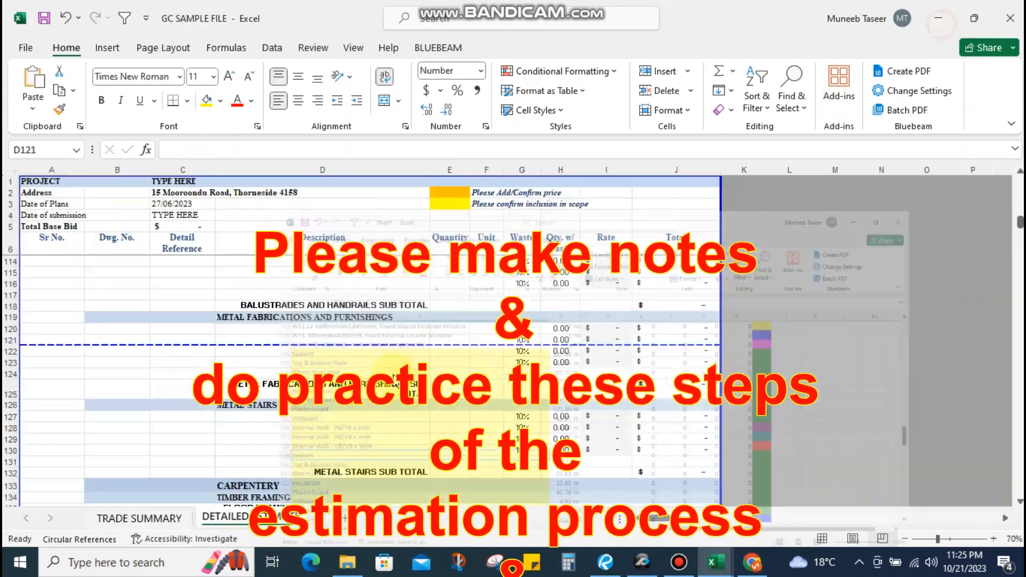
pyautogui.click(332, 373)
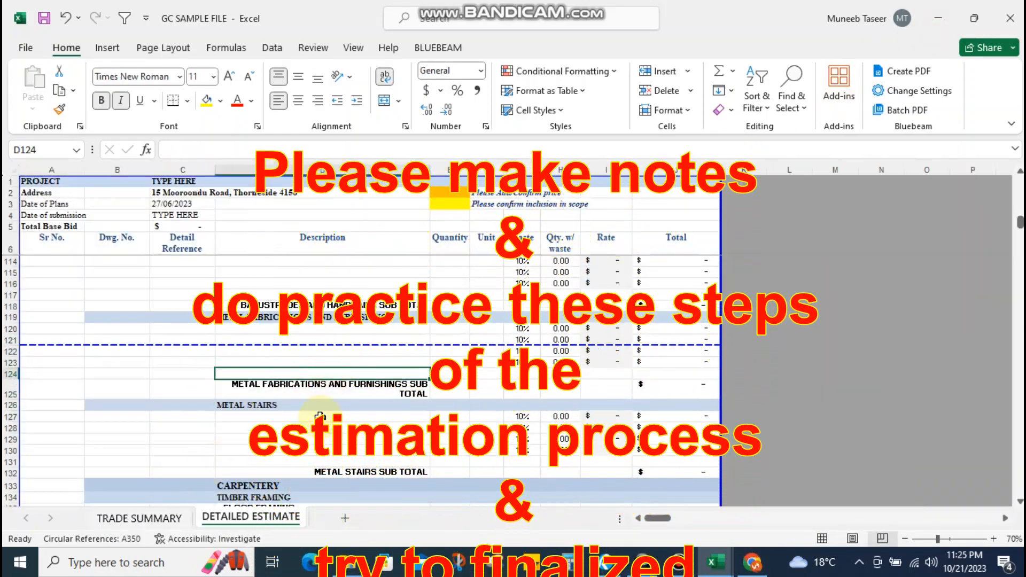